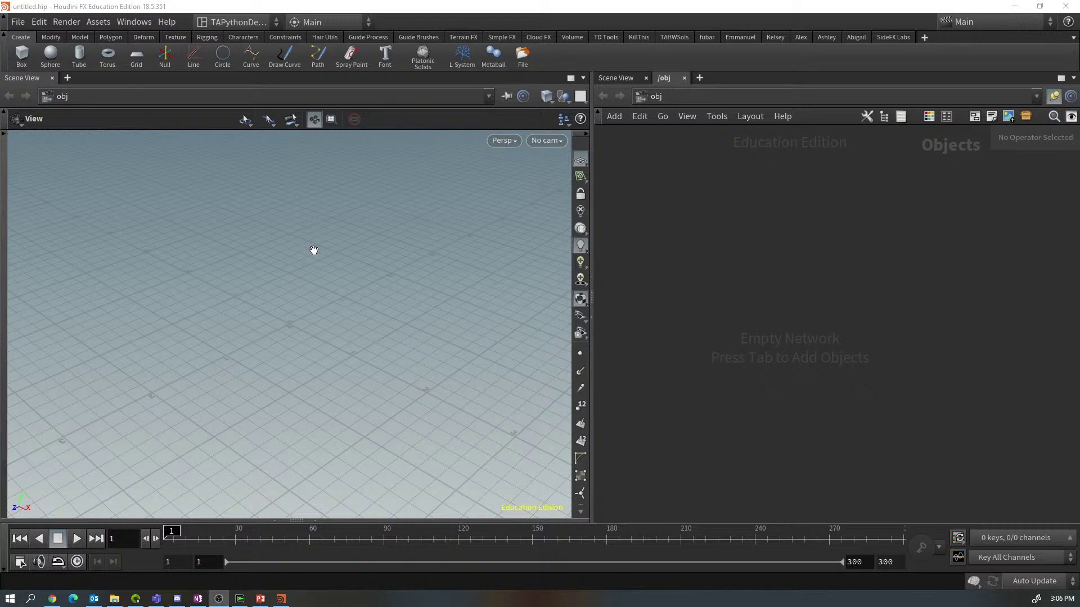
# Set the current project to the recent project D:/TechArtEDU/HoudiniSecrets/HSL_25_12_04_20/KineFXploration
pyautogui.click(18, 23)
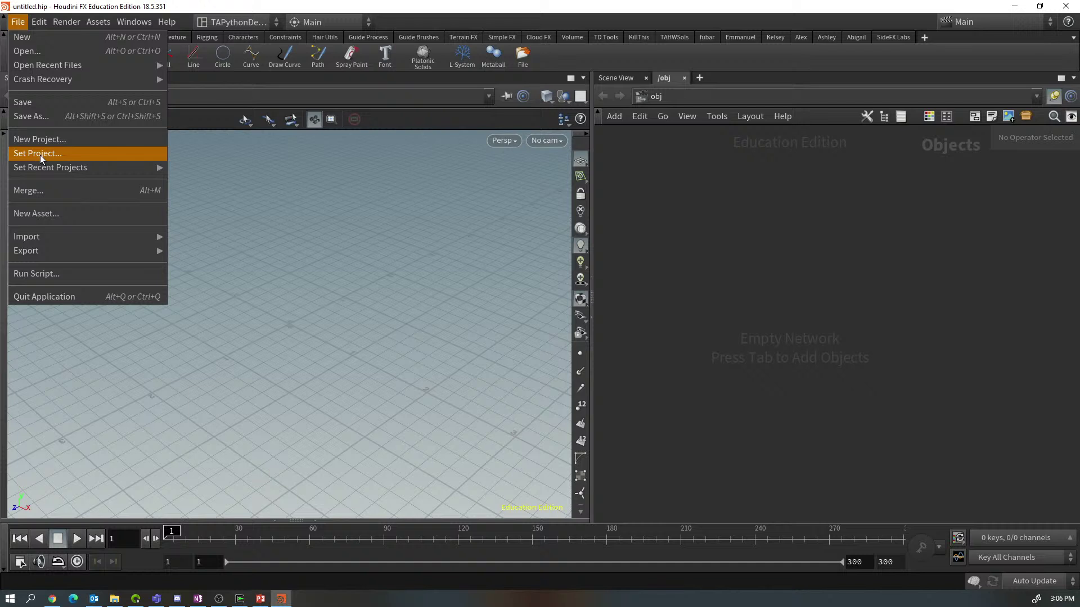
pyautogui.moveTo(39, 169)
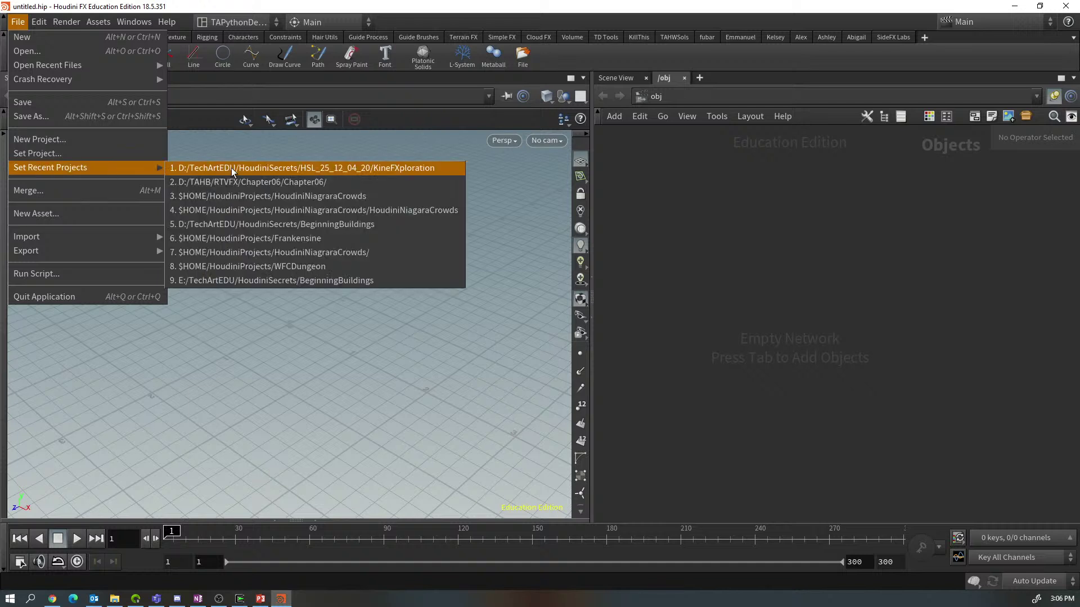
pyautogui.click(310, 167)
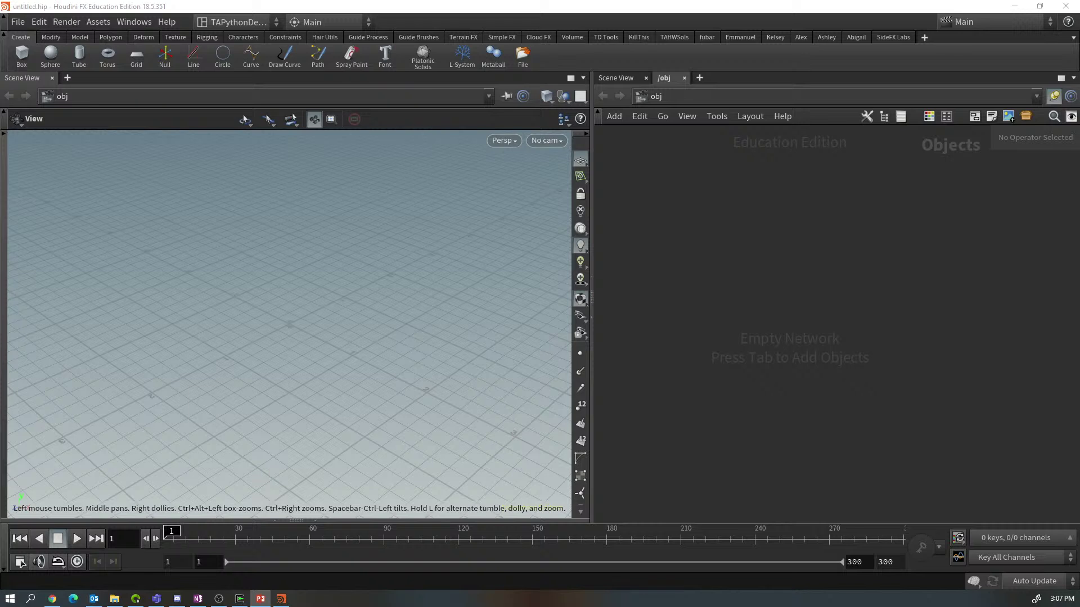
# Switch to File Explorer, open the HoudiniProjects folder inside the home folder and look through its project folders
pyautogui.click(114, 599)
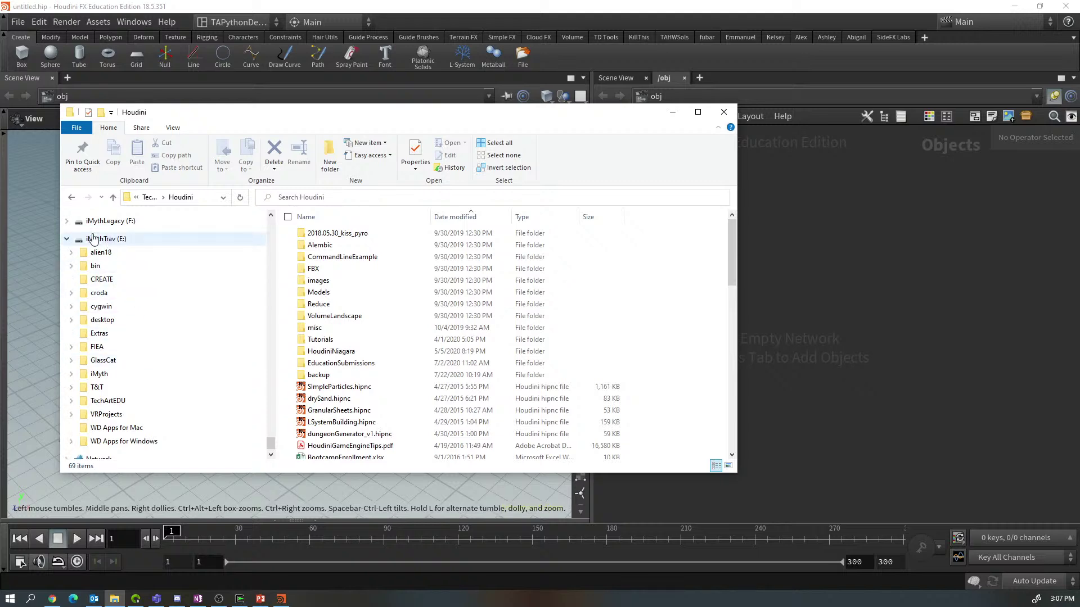
pyautogui.moveTo(272, 433); pyautogui.dragTo(272, 213)
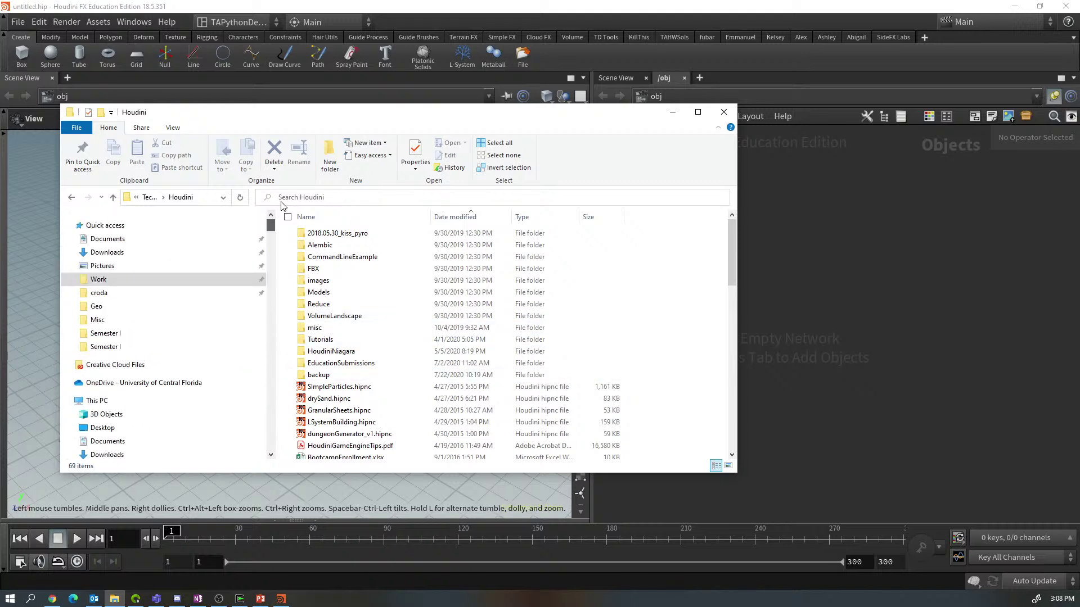
pyautogui.click(103, 297)
pyautogui.scroll(-10, 344, 380)
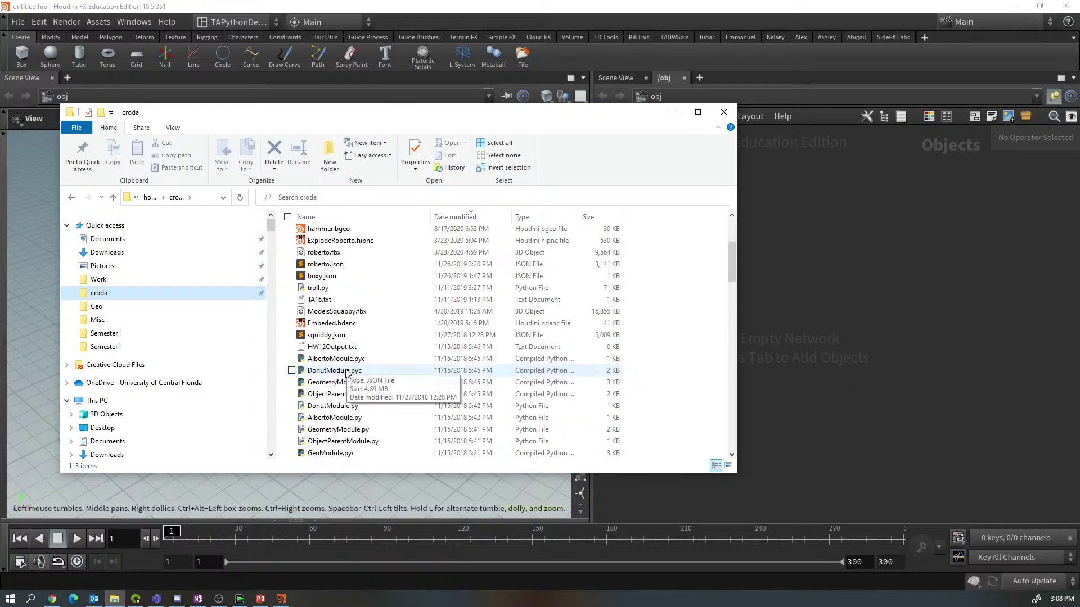
pyautogui.scroll(-15, 345, 380)
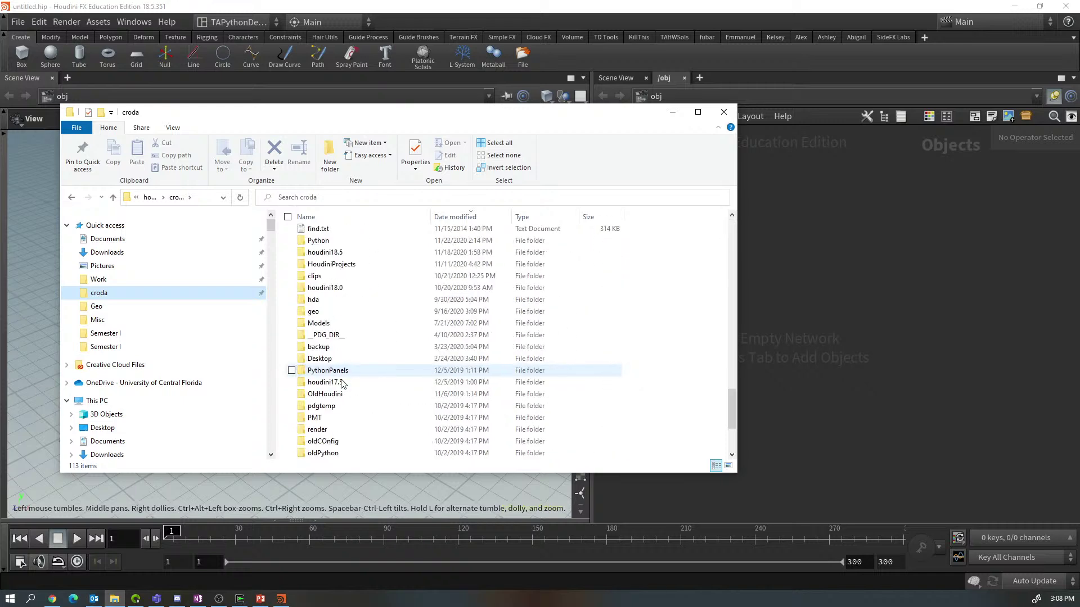
pyautogui.doubleClick(337, 264)
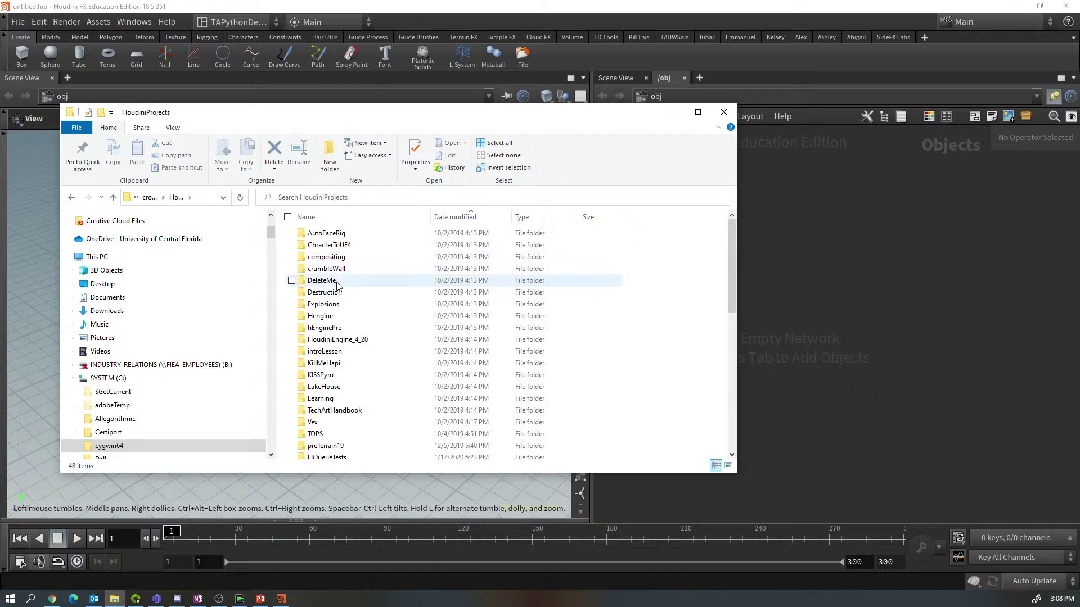
pyautogui.scroll(-3, 338, 286)
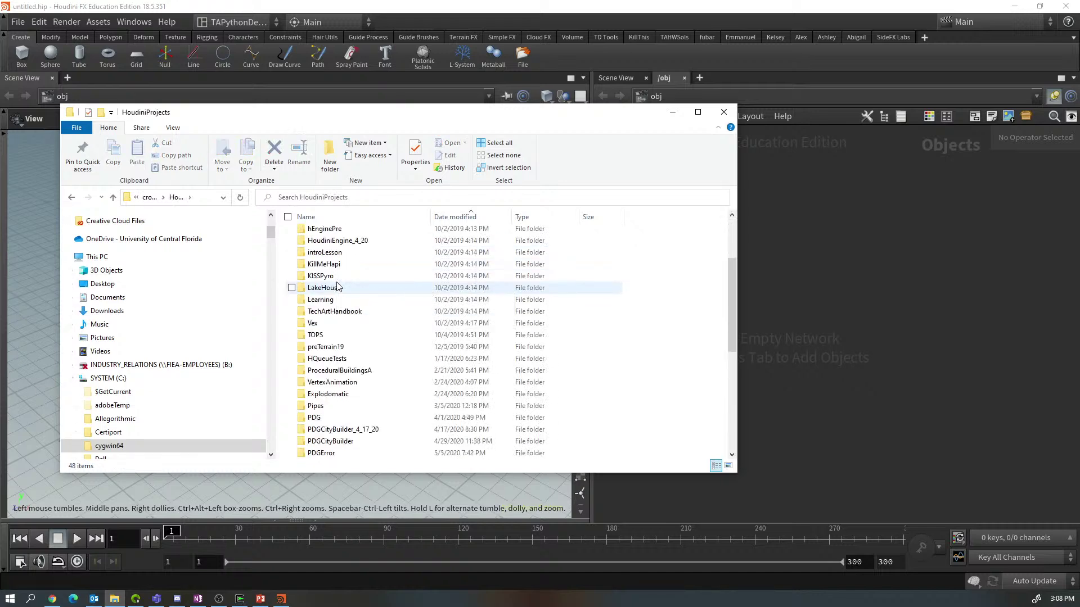
pyautogui.scroll(-6, 338, 287)
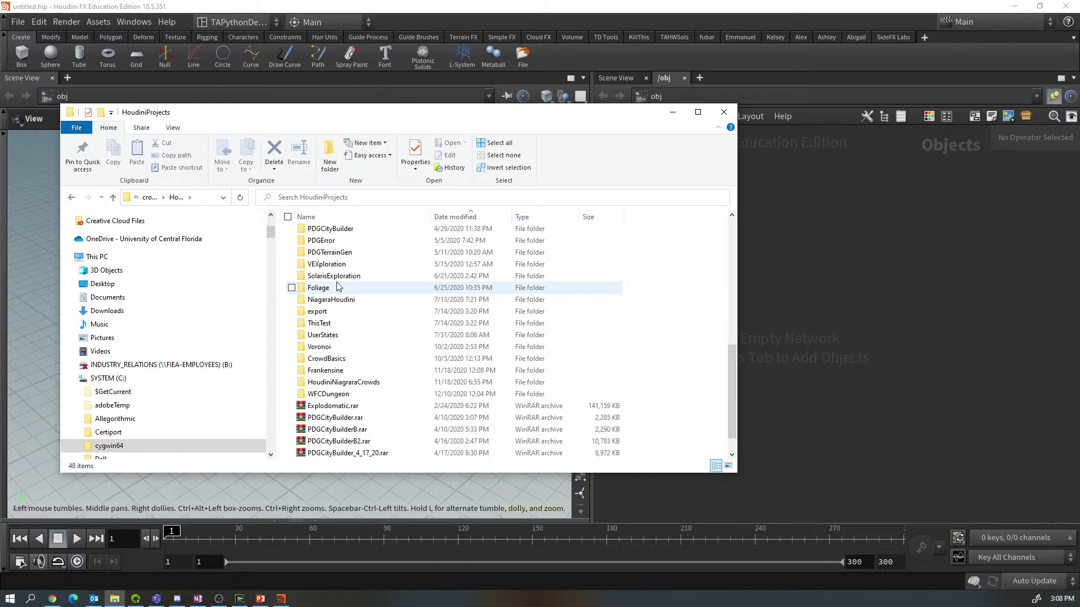
pyautogui.scroll(9, 338, 287)
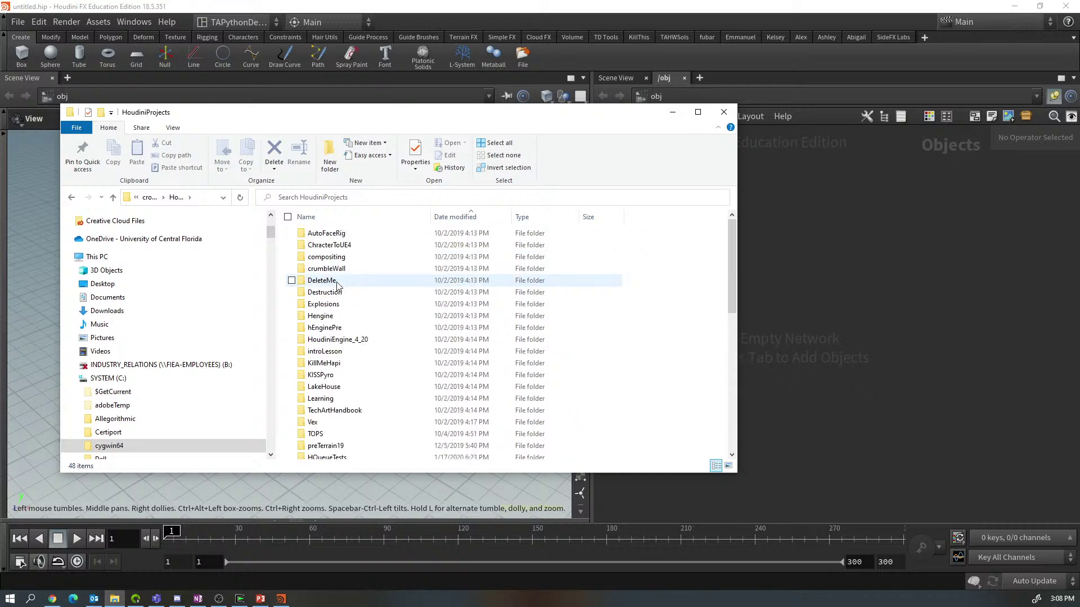
pyautogui.scroll(-3, 340, 292)
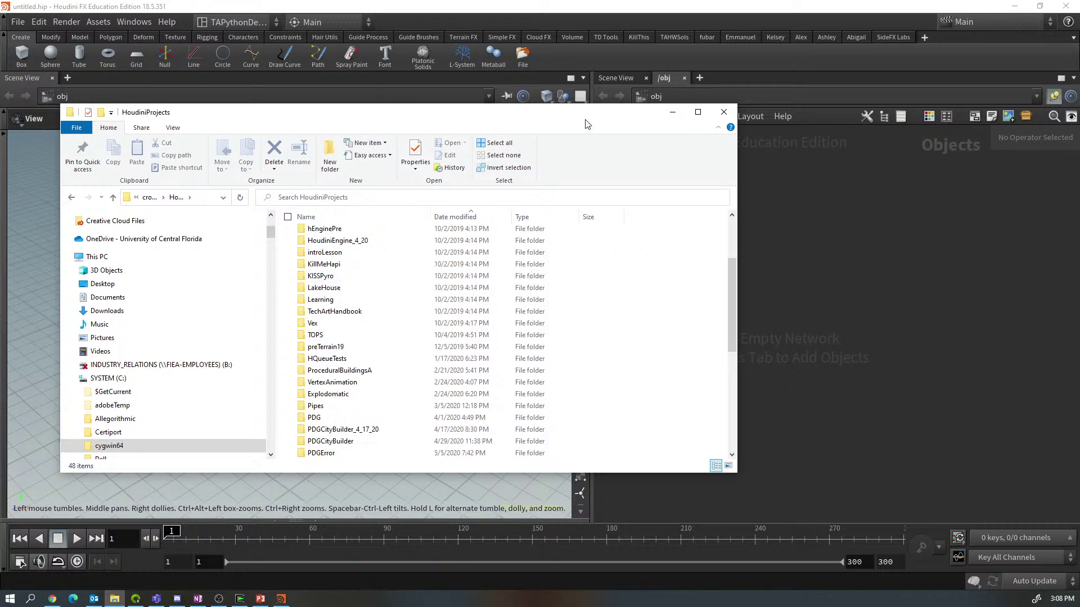
pyautogui.click(673, 112)
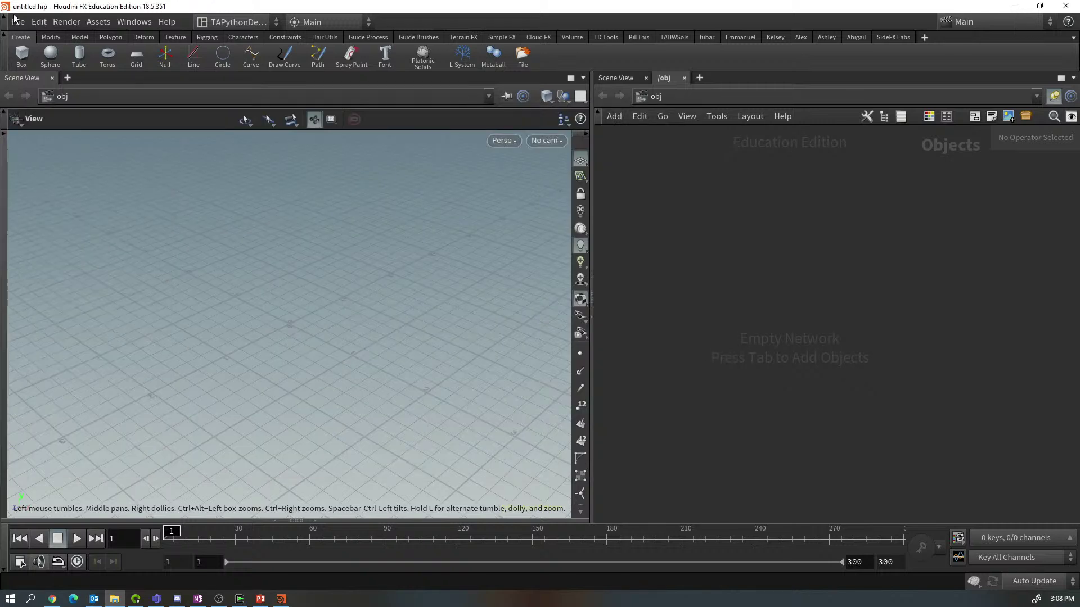
# Inspect the $JOB location and its parent folder in Houdini's Save As dialog without saving the scene
pyautogui.click(16, 21)
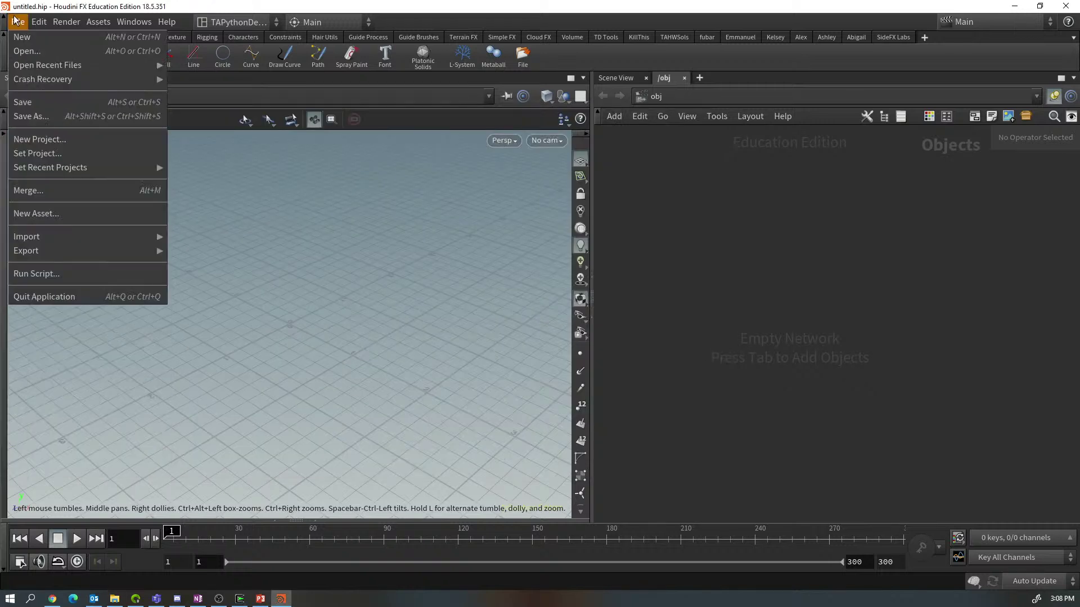
pyautogui.click(31, 116)
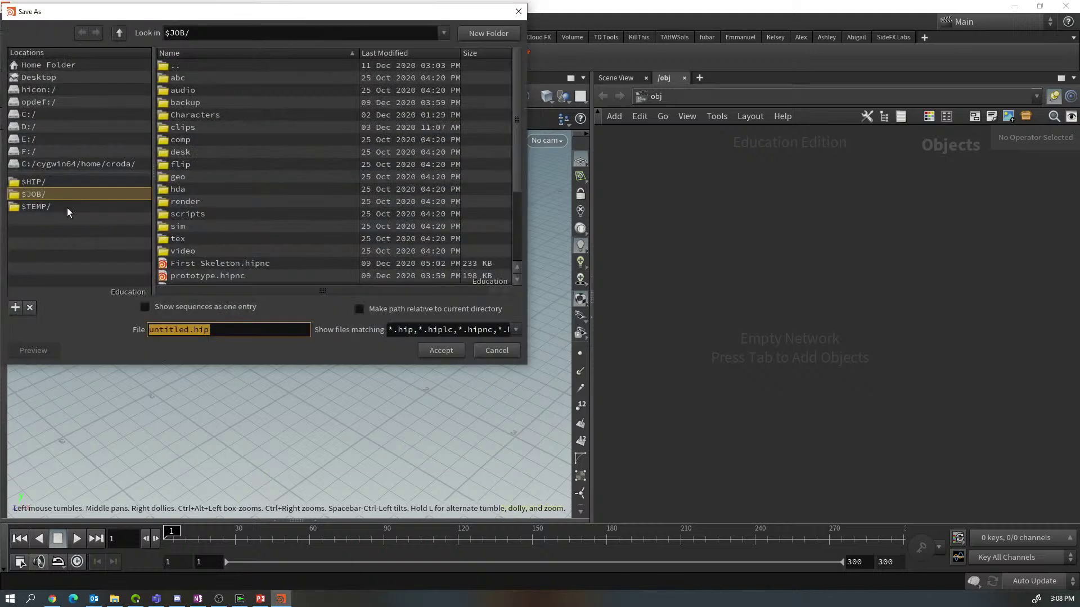
pyautogui.click(45, 194)
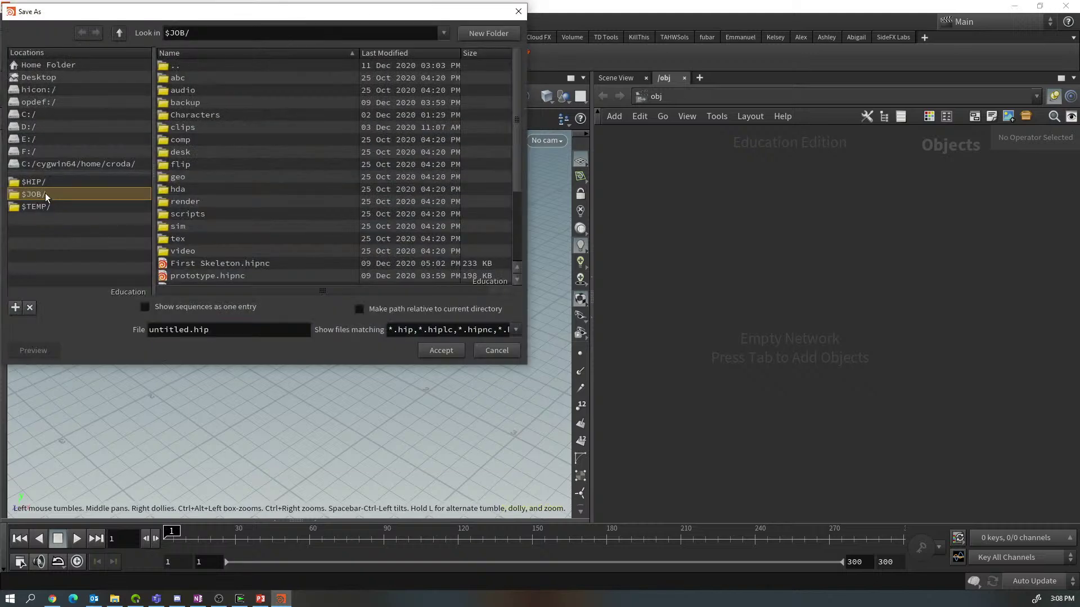
pyautogui.click(120, 32)
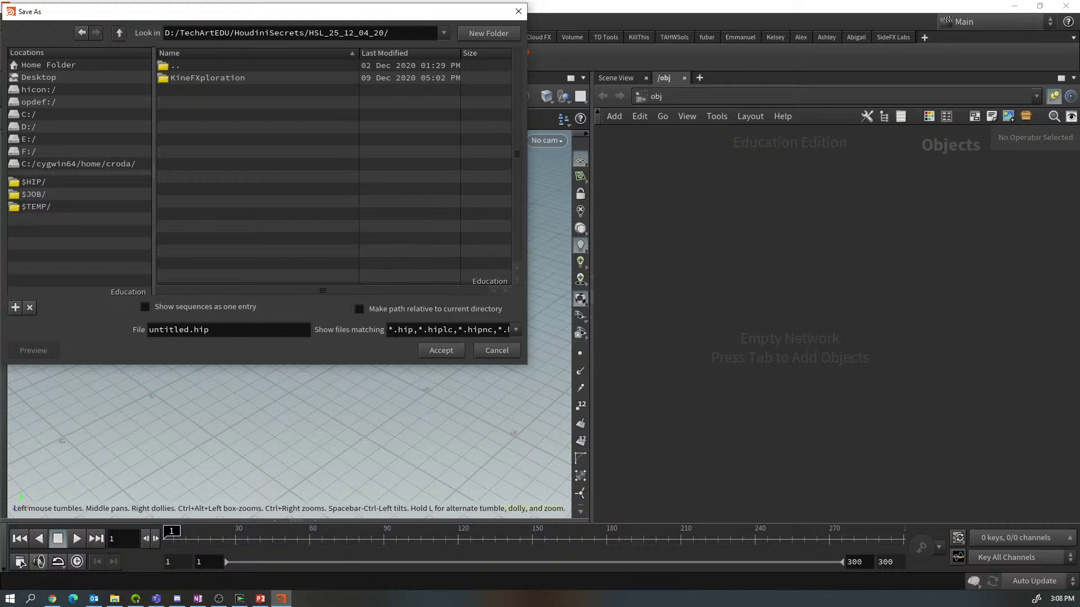
pyautogui.click(511, 350)
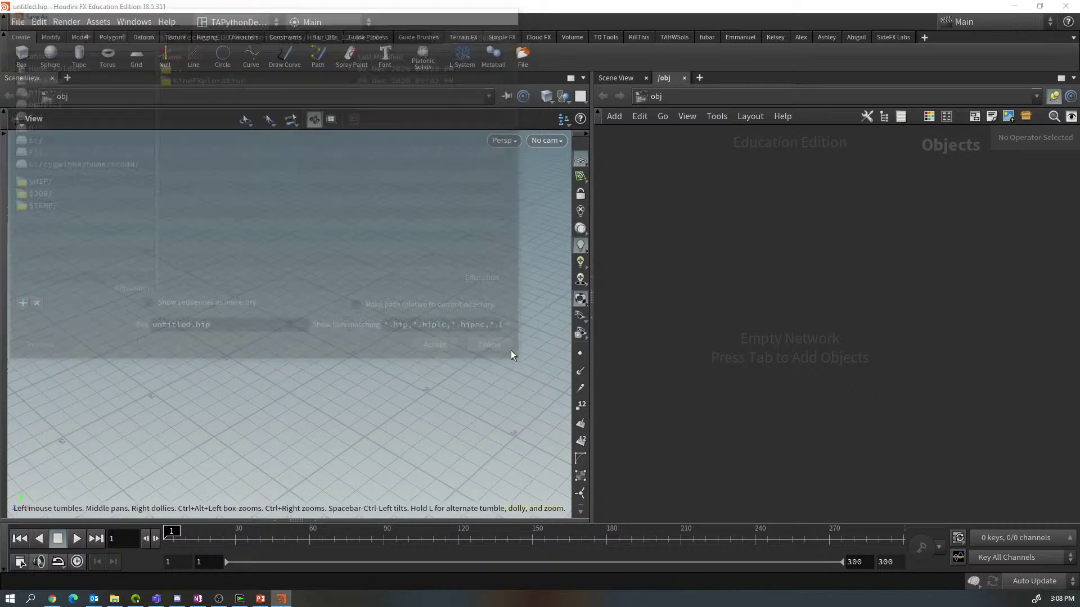
# Switch to File Explorer and show the contents of TechArtEDU/HoudiniSecrets/HSL_25_12_04_20/KineFXploration on the D drive
pyautogui.hotkey('alt', 'Tab')
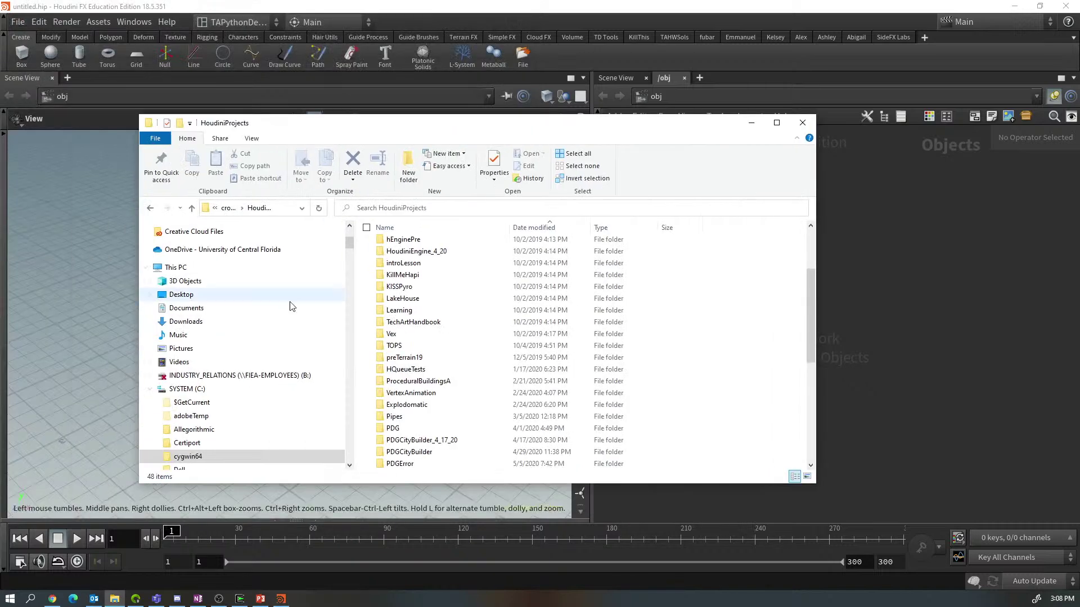
pyautogui.scroll(-2, 248, 381)
pyautogui.scroll(-15, 248, 380)
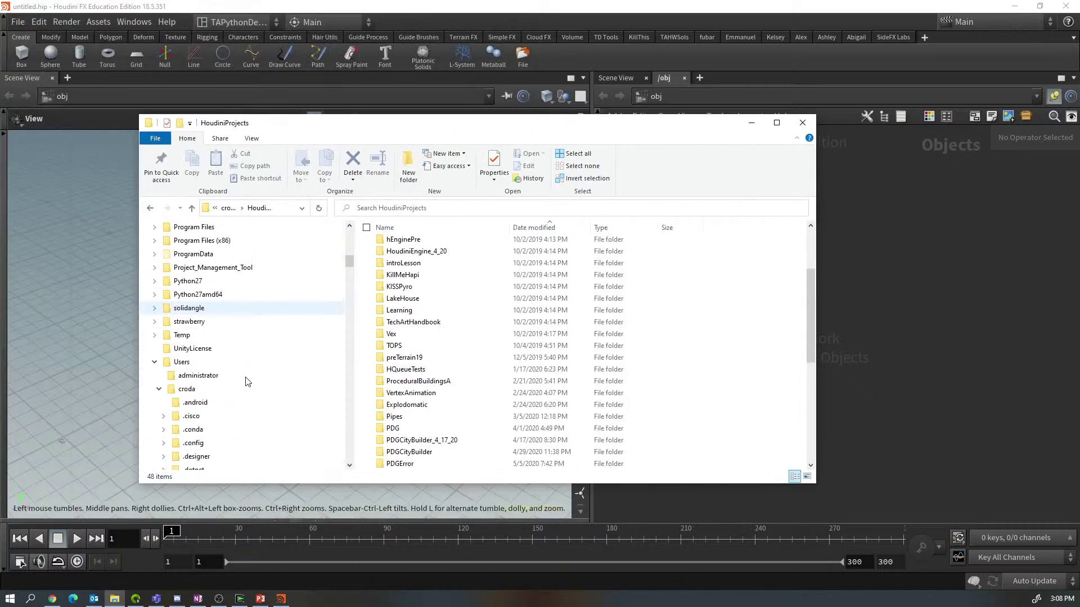
pyautogui.moveTo(349, 269); pyautogui.dragTo(332, 445)
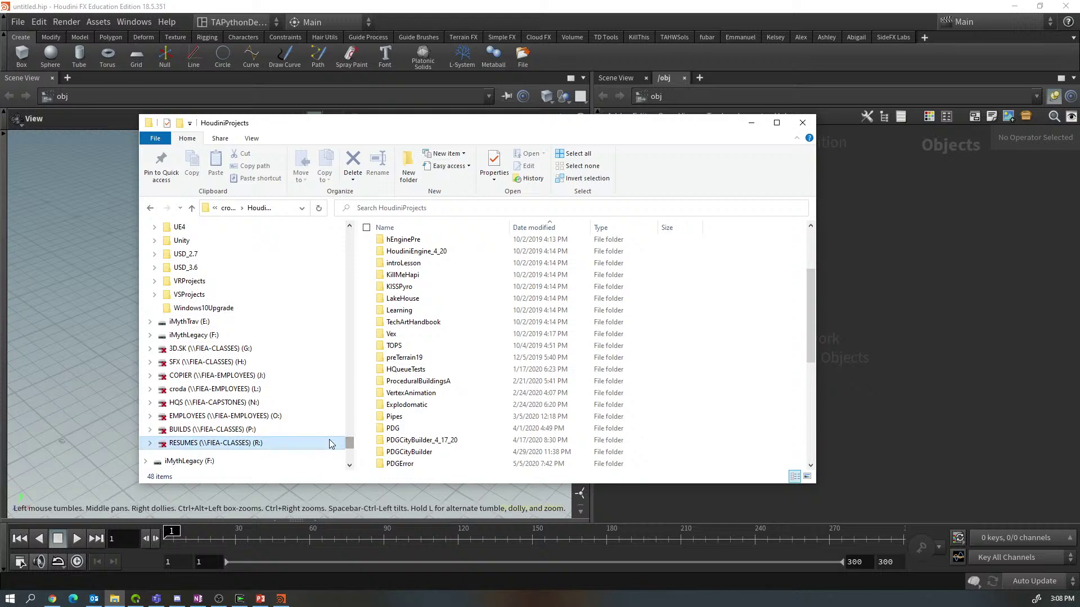
pyautogui.scroll(4, 270, 371)
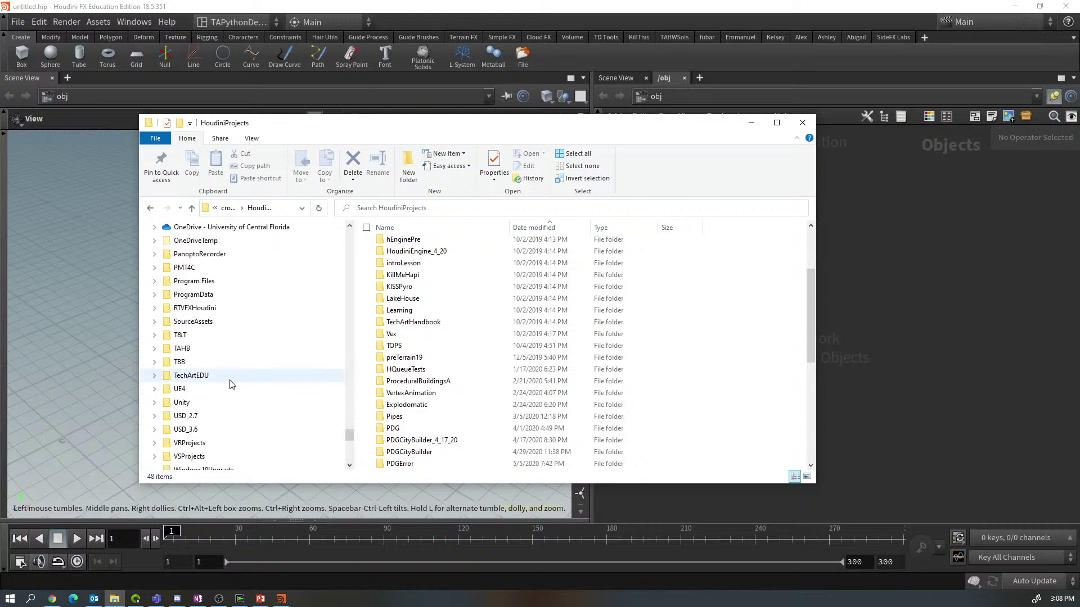
pyautogui.click(155, 375)
pyautogui.click(159, 389)
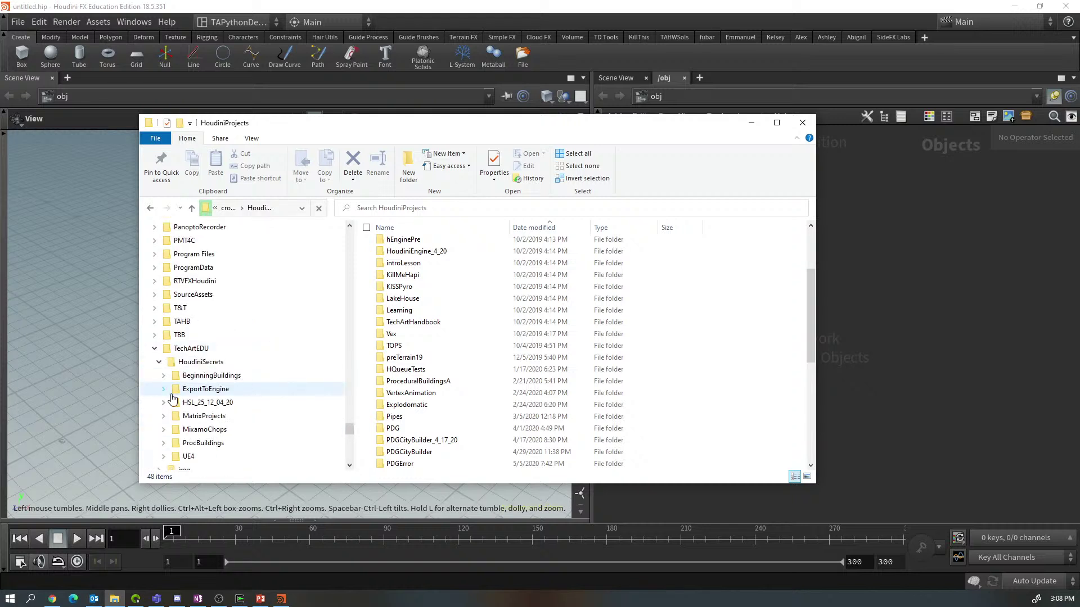
pyautogui.click(205, 403)
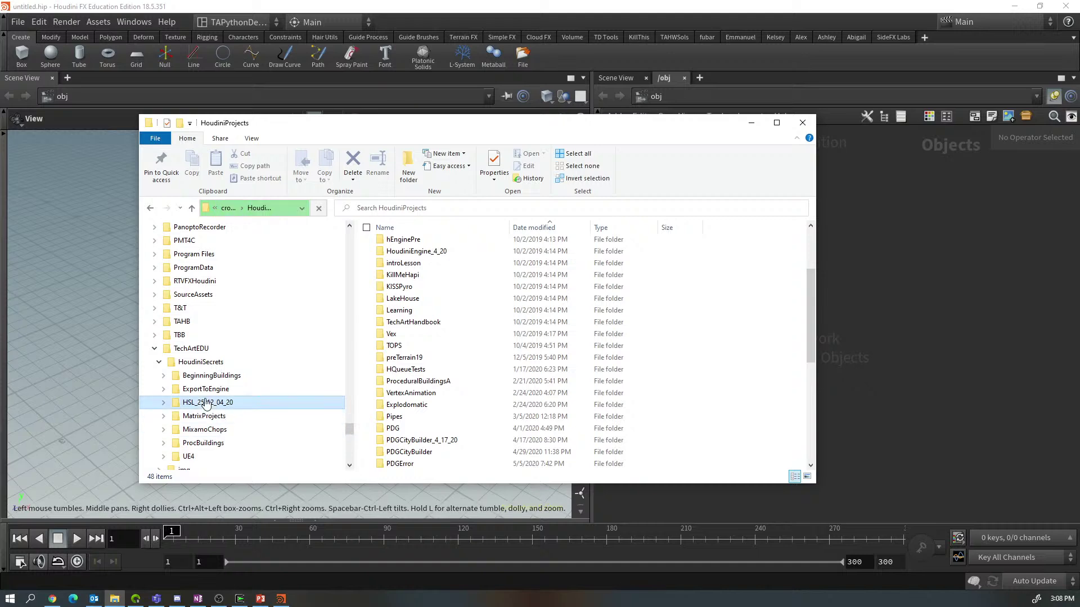
pyautogui.click(164, 403)
pyautogui.click(210, 416)
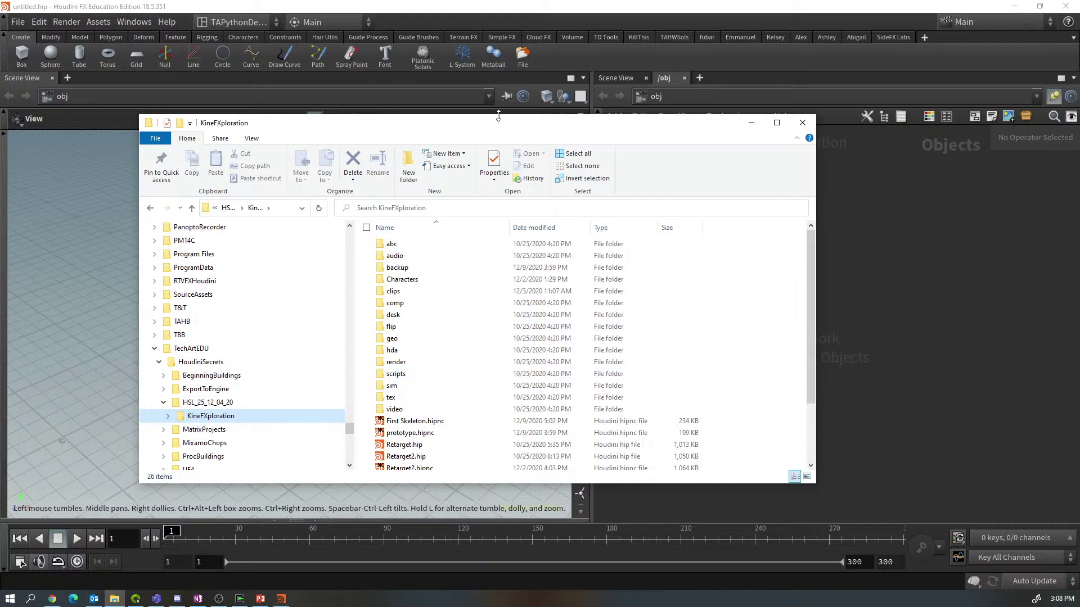
pyautogui.moveTo(494, 128); pyautogui.dragTo(462, 46)
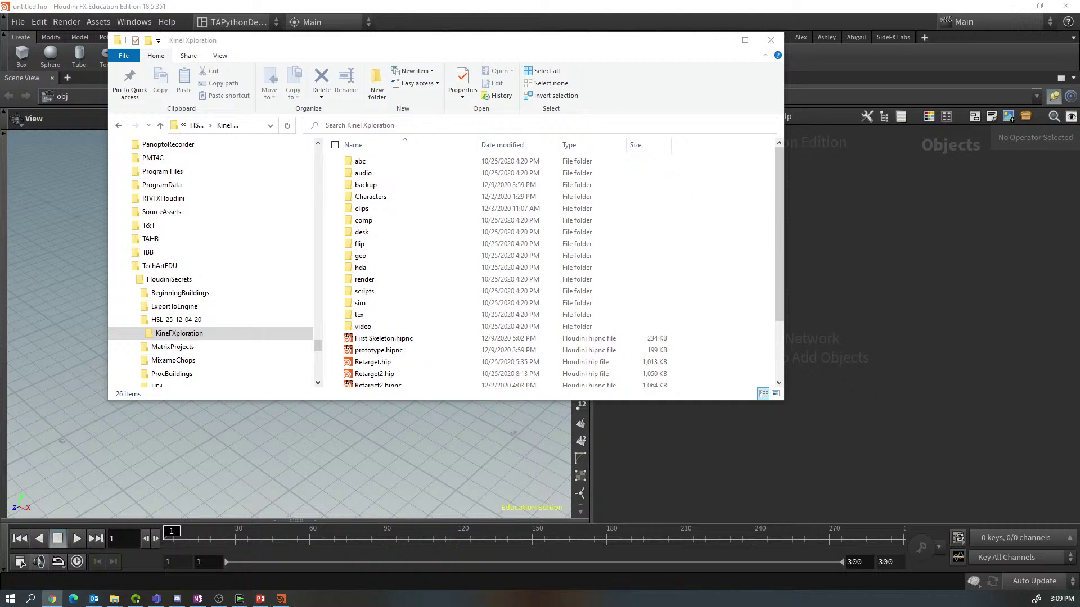
# Switch to Chrome, maximize its window and load the sidefx.com website
pyautogui.click(52, 599)
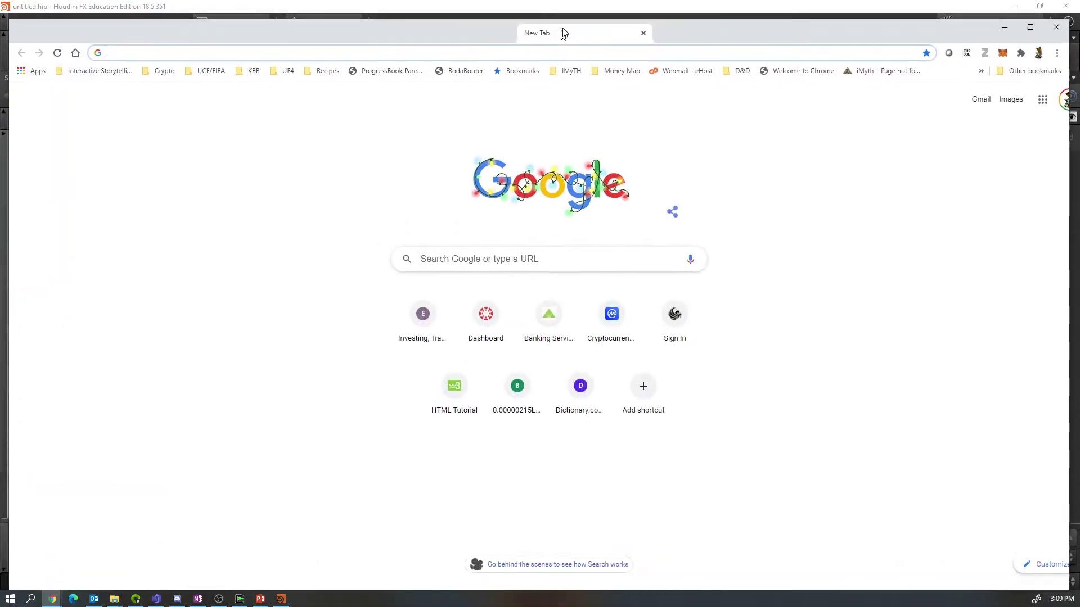
pyautogui.moveTo(574, 16); pyautogui.dragTo(551, 11)
pyautogui.click(483, 32)
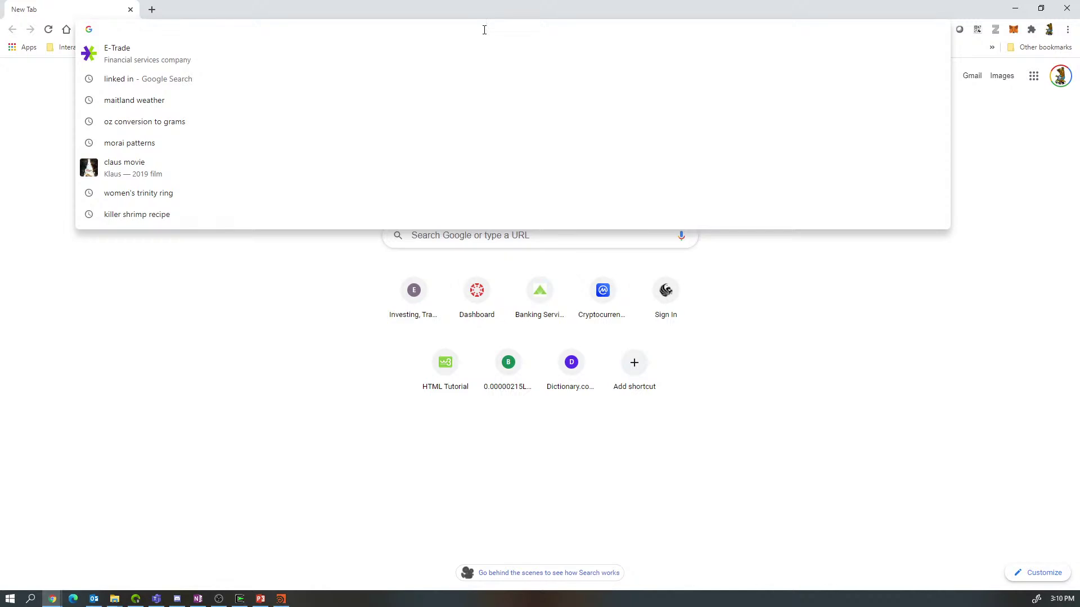
pyautogui.write('sidefx.co')
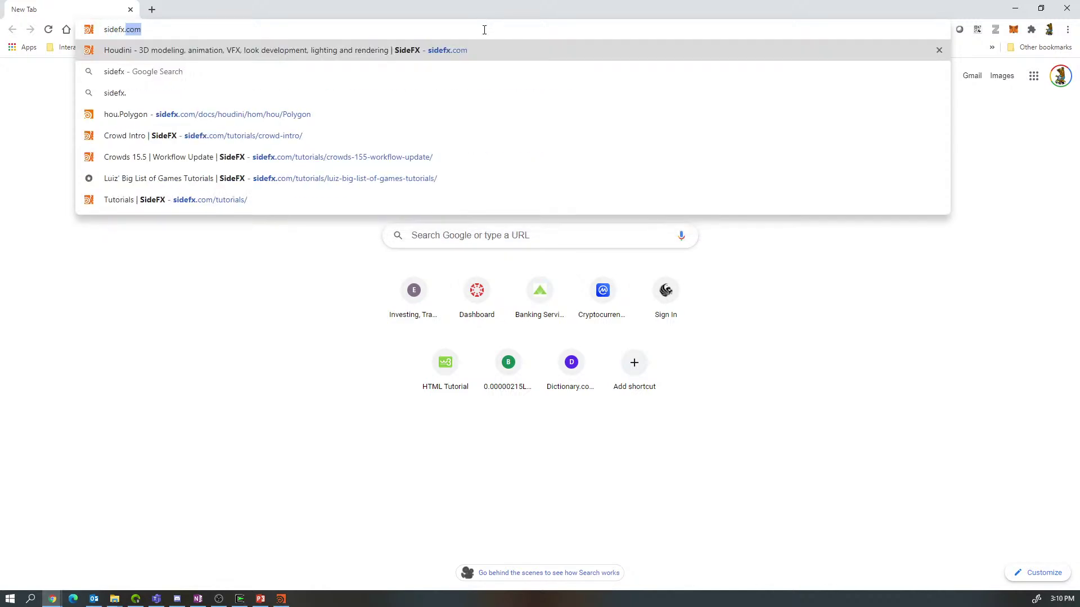
pyautogui.write('m')
pyautogui.press('Return')
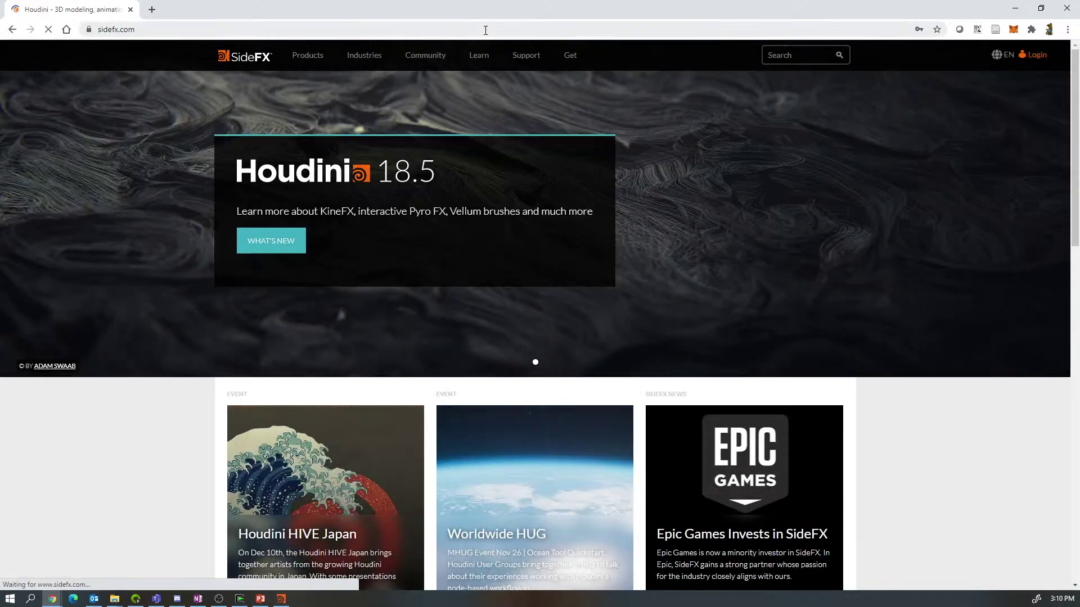
# Go to the SideFX Download page and log in with the prefilled account credentials
pyautogui.moveTo(533, 58)
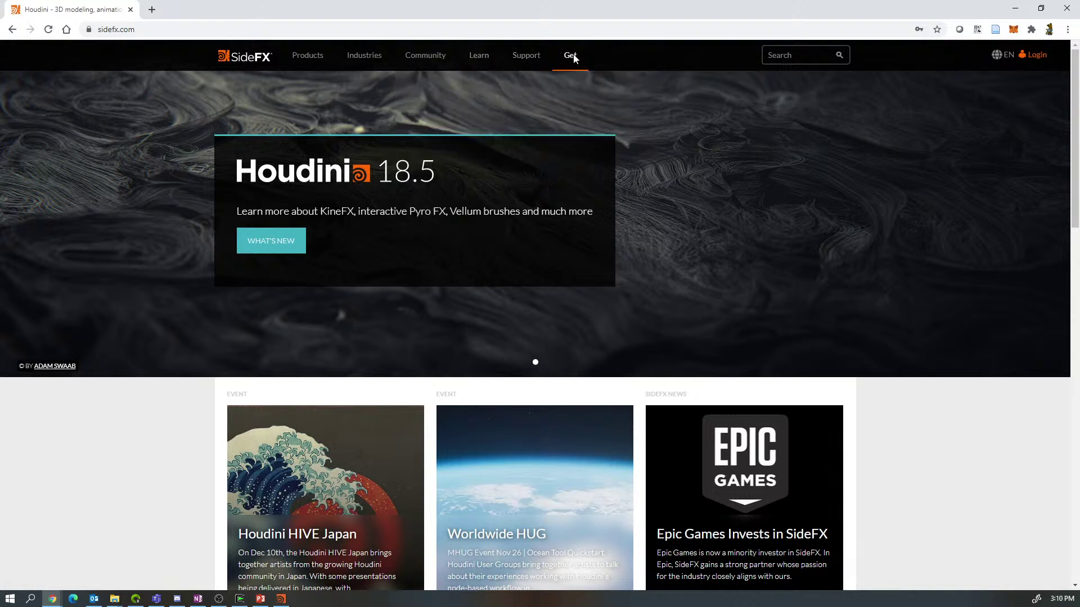
pyautogui.moveTo(573, 76)
pyautogui.click(579, 102)
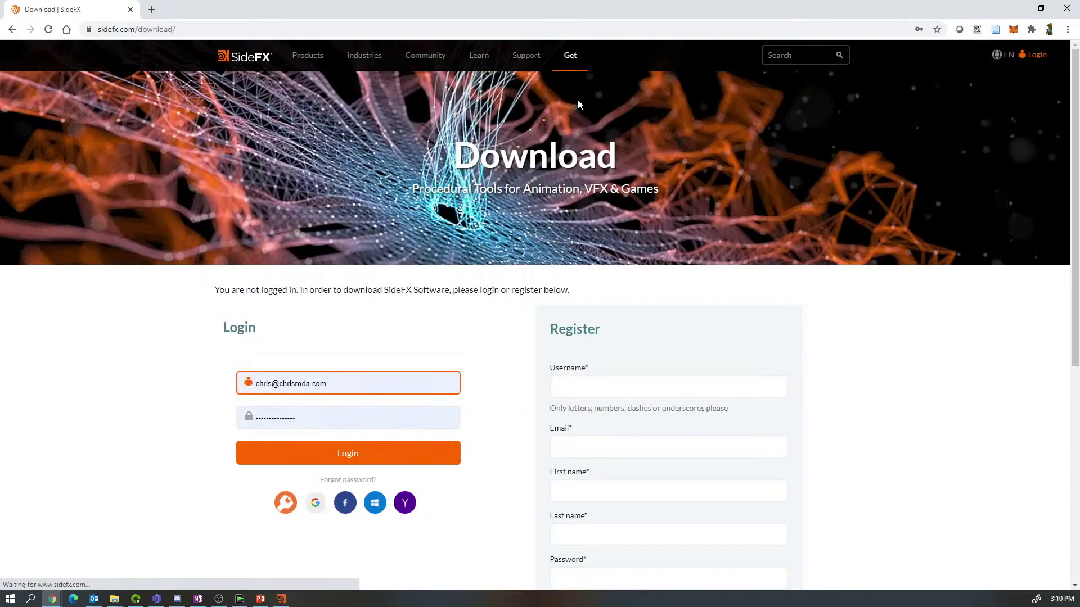
pyautogui.click(336, 454)
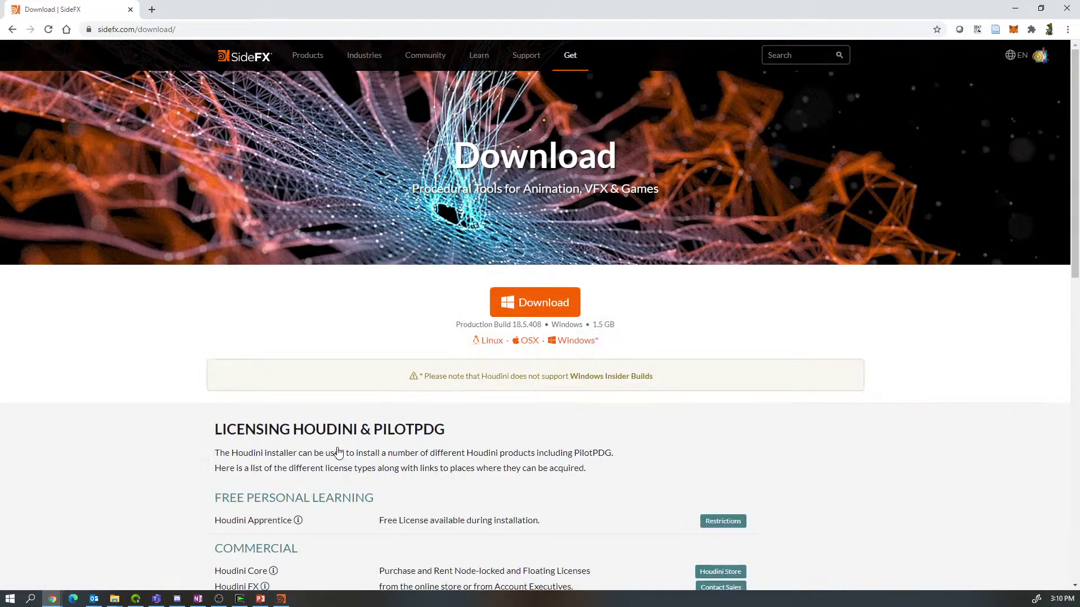
# Review the Houdini and PilotPDG license types on the Download page and reveal the Get options
pyautogui.scroll(-4, 759, 346)
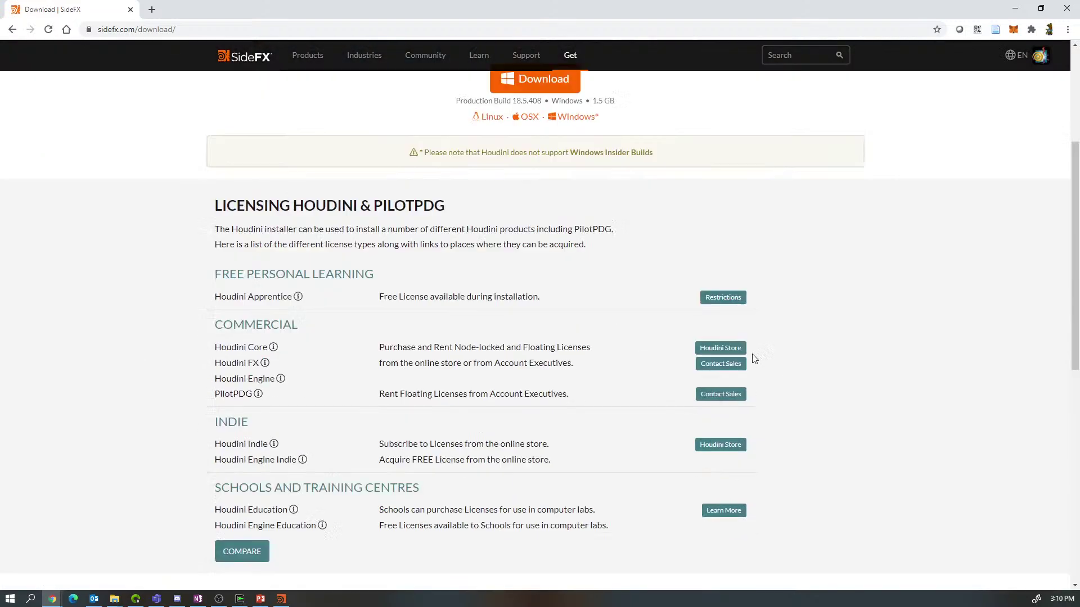
pyautogui.scroll(4, 754, 358)
pyautogui.moveTo(579, 59)
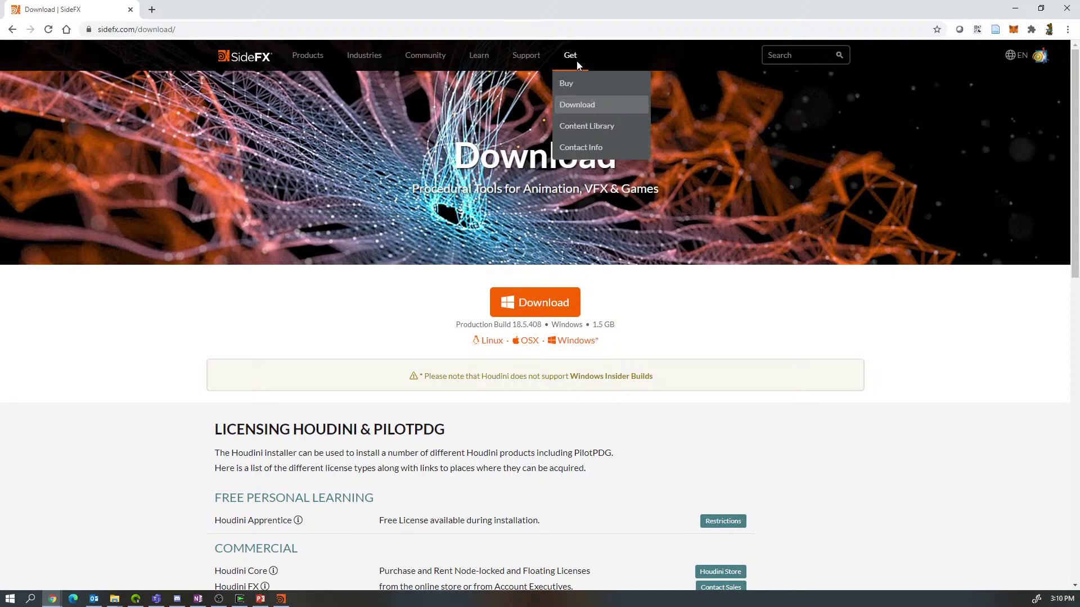
# Open the SideFX Content Library and download the Sofia Rig character asset
pyautogui.click(581, 127)
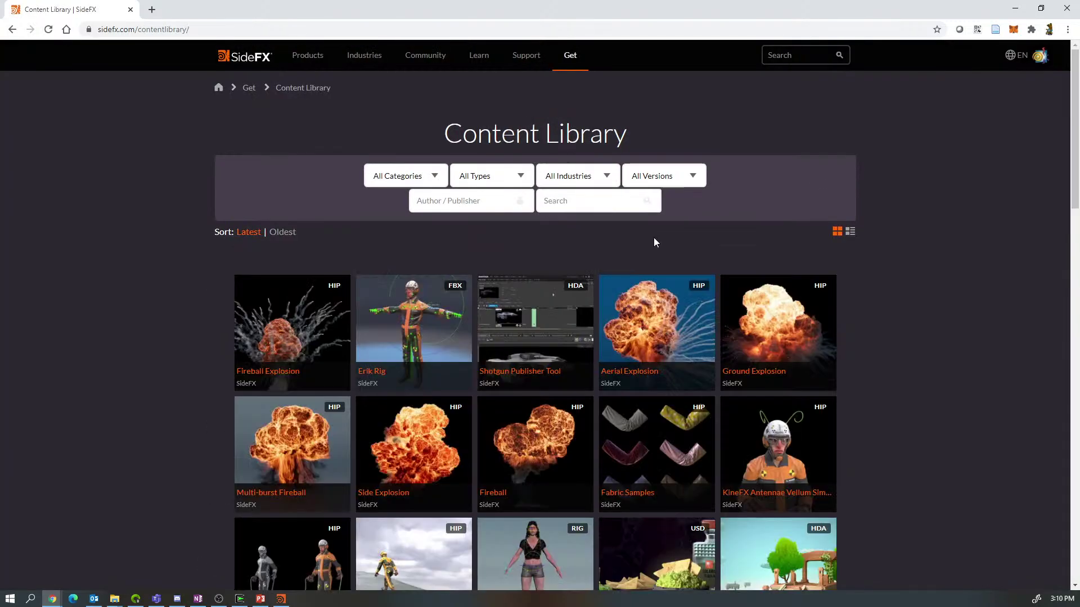
pyautogui.scroll(-3, 889, 227)
pyautogui.scroll(1, 889, 227)
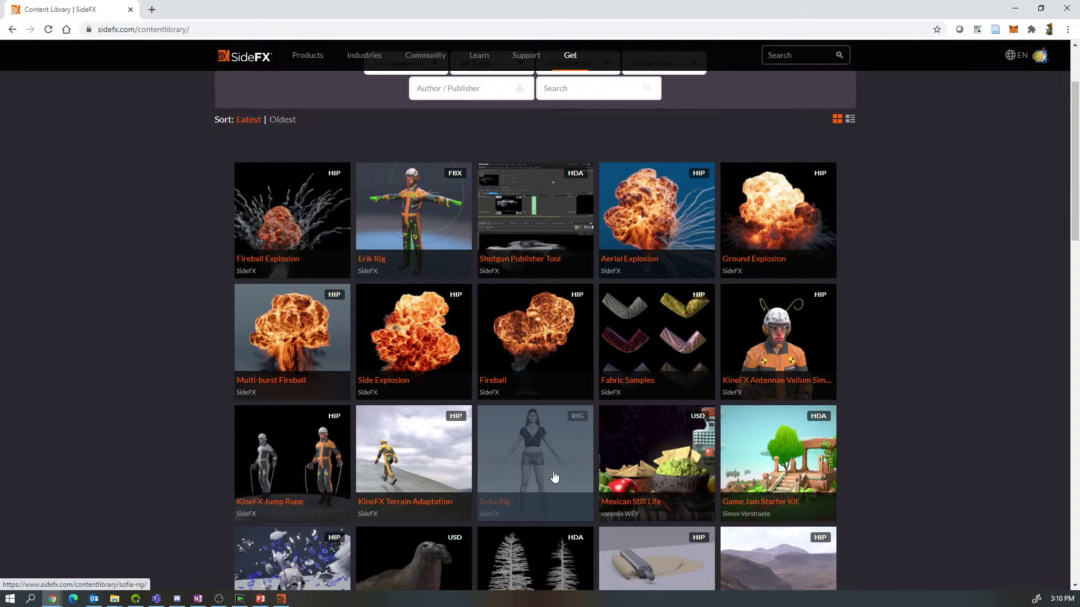
pyautogui.click(547, 443)
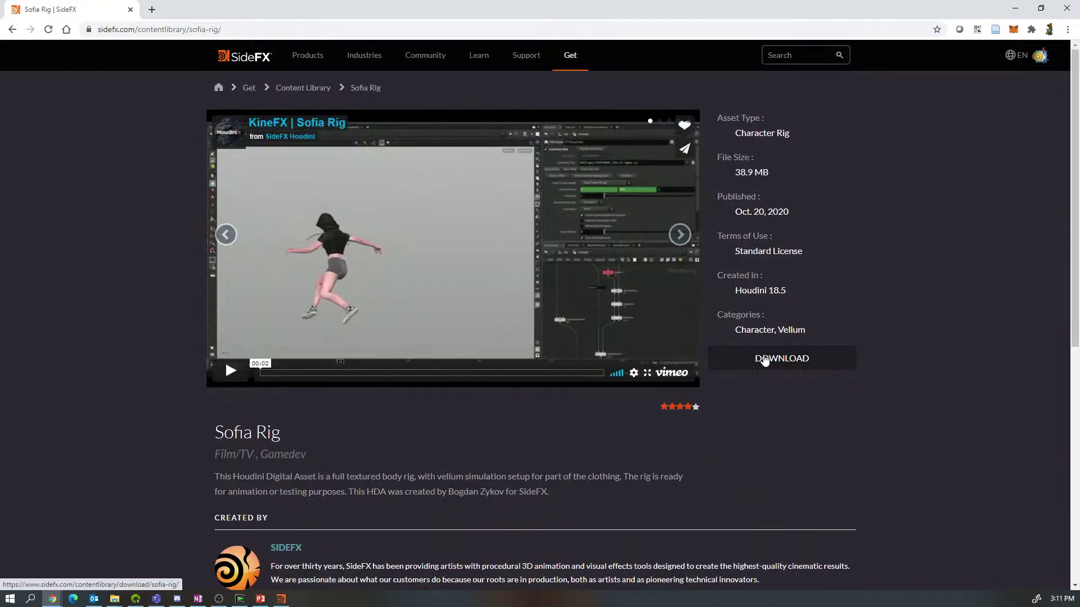
pyautogui.click(763, 360)
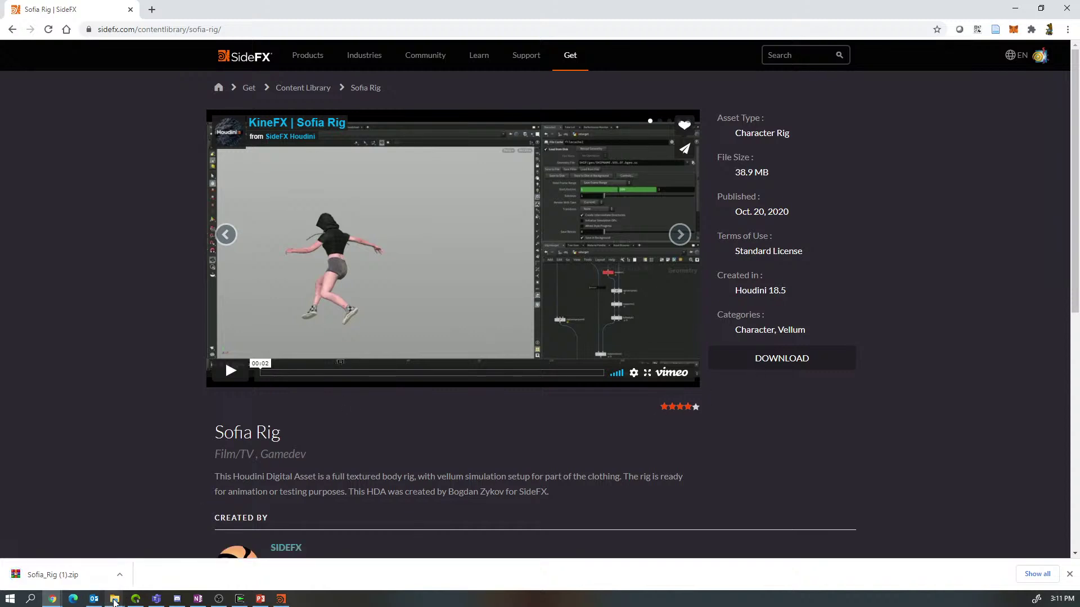
# Switch to File Explorer, go to the Downloads folder and open the Sofia_Rig (1).zip archive
pyautogui.moveTo(114, 600)
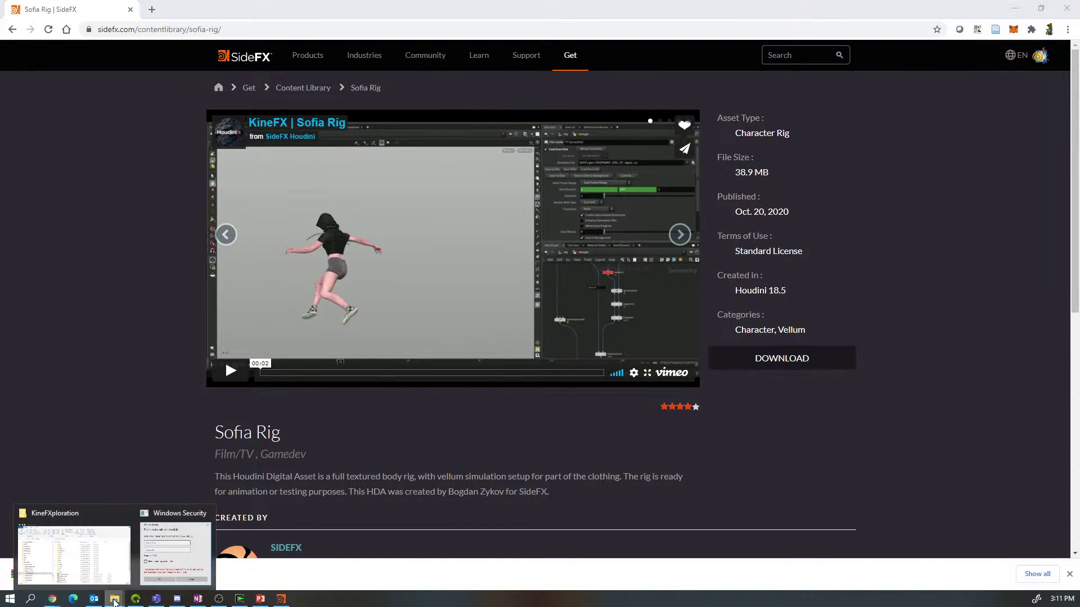
pyautogui.click(90, 510)
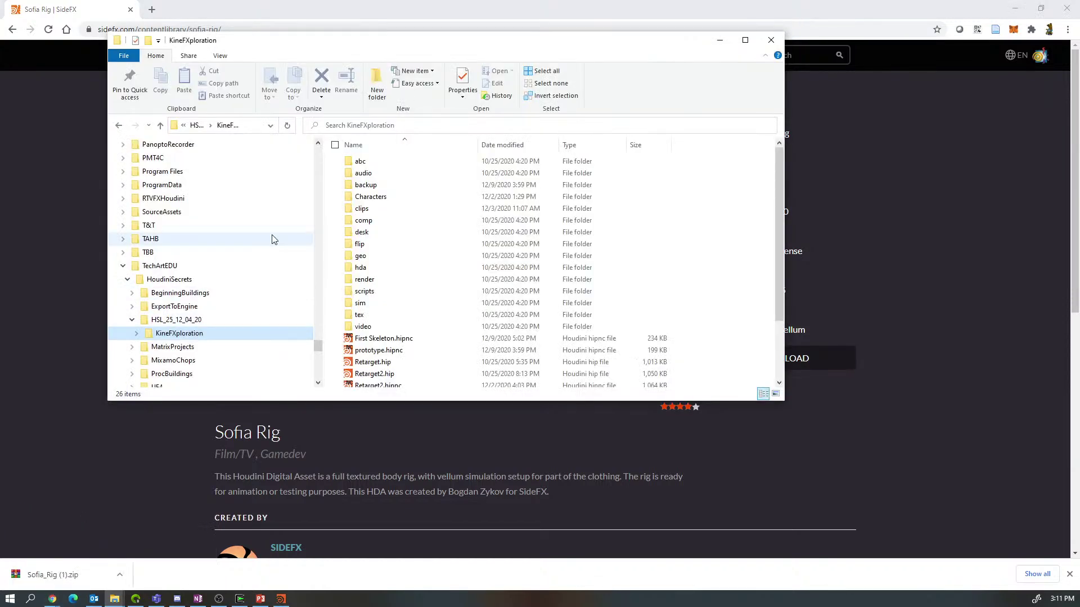
pyautogui.moveTo(318, 344); pyautogui.dragTo(336, 140)
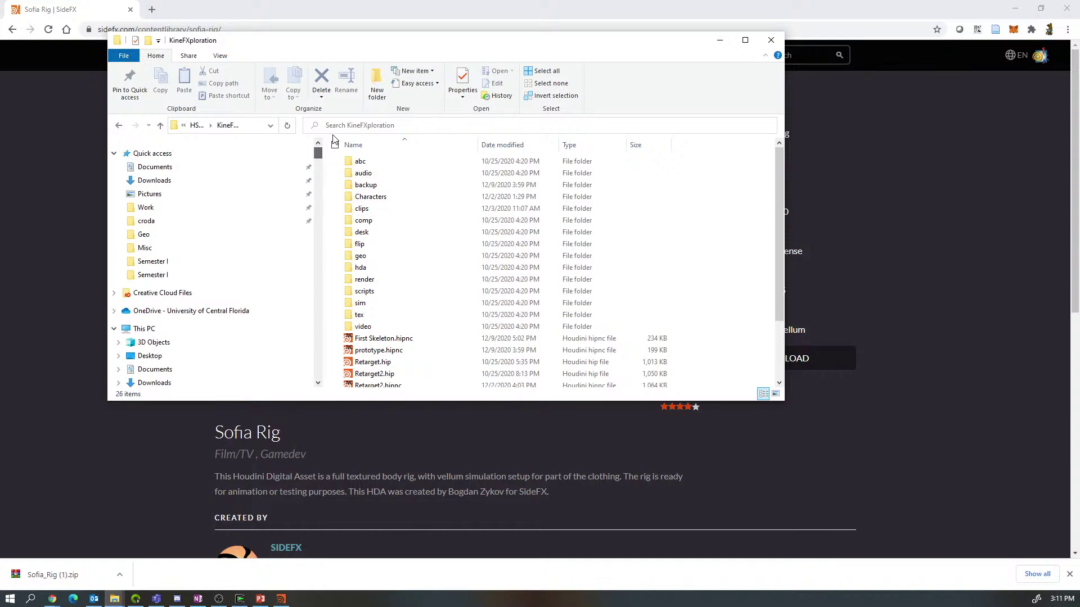
pyautogui.click(160, 180)
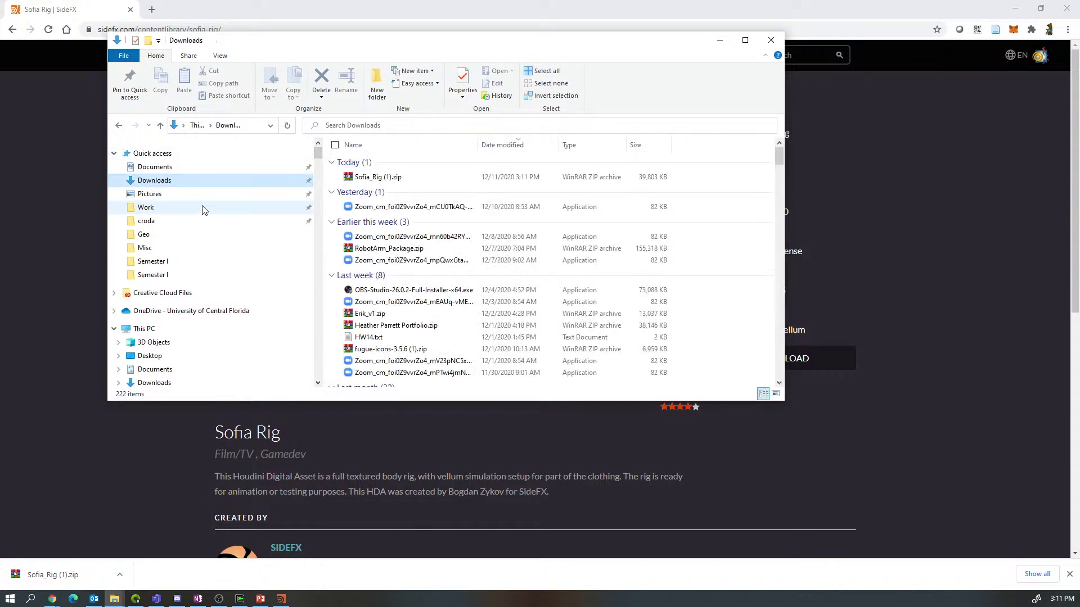
pyautogui.click(373, 178)
pyautogui.doubleClick(372, 178)
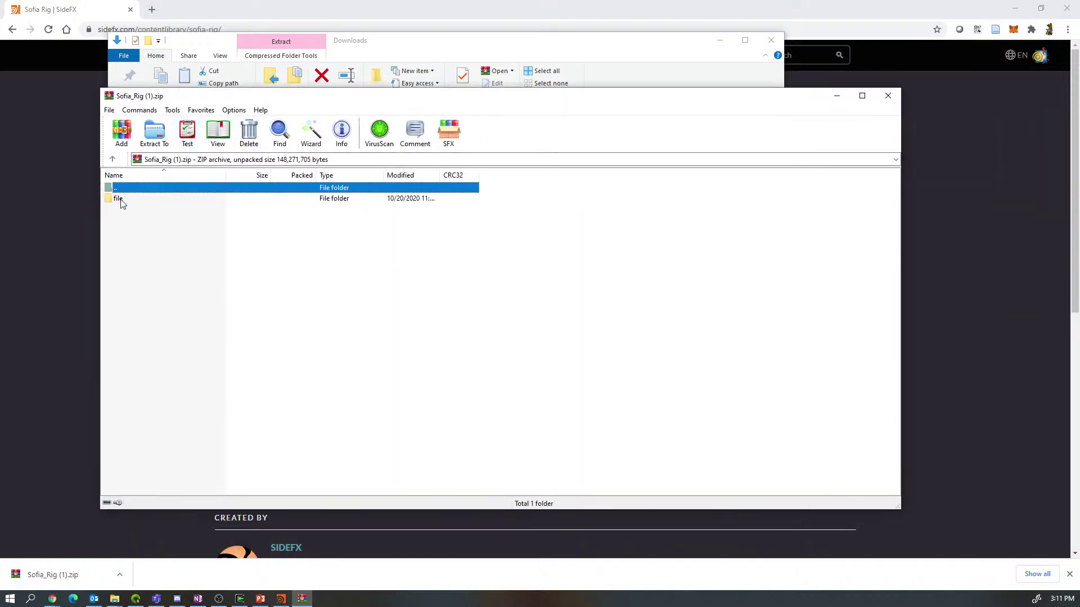
# Start extracting the archive and choose D:\TechArtEDU\HoudiniSecrets\HSL_25_12_04_20\KineFXploration\Characters as the destination
pyautogui.click(153, 132)
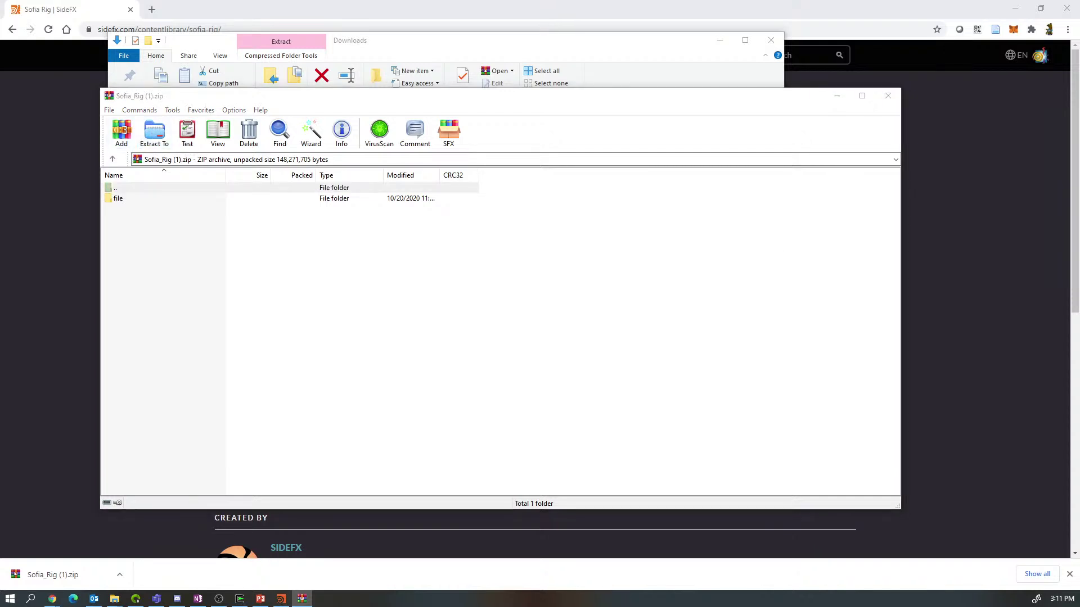
pyautogui.moveTo(797, 209); pyautogui.dragTo(522, 206)
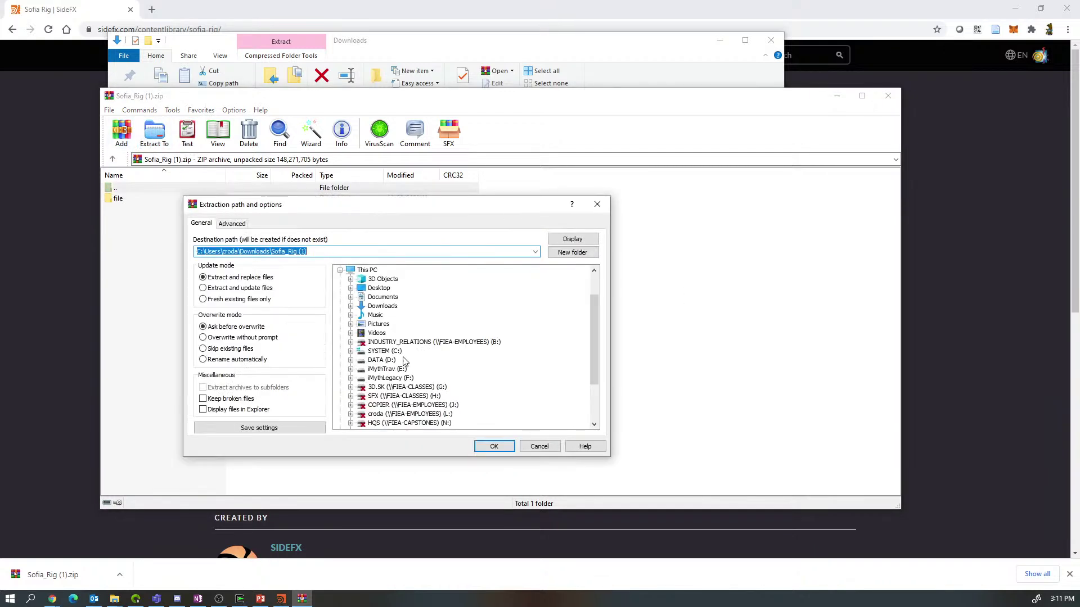
pyautogui.click(350, 361)
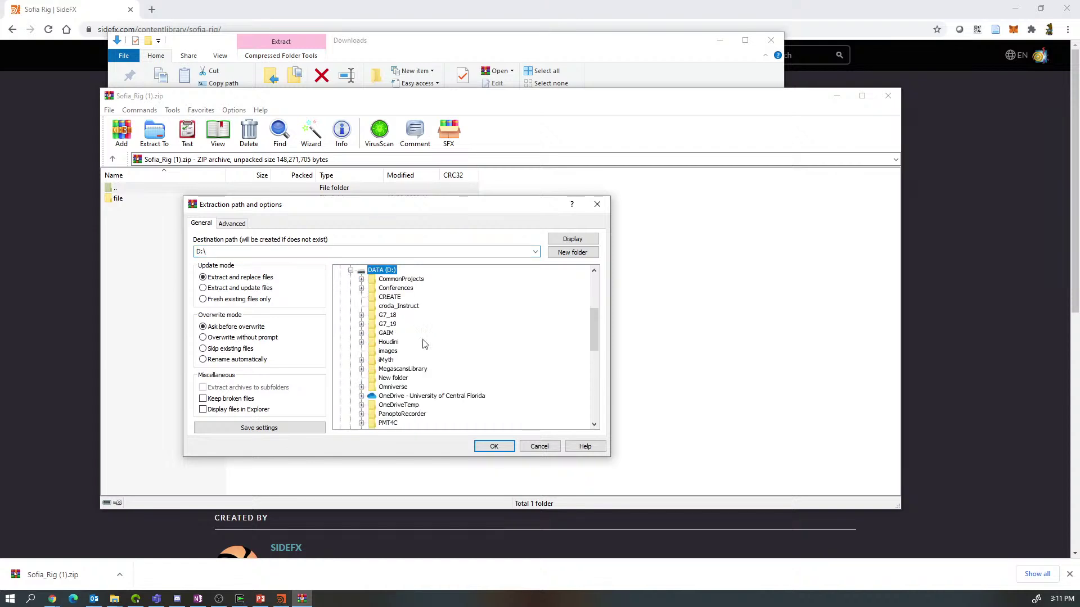
pyautogui.scroll(-1, 441, 353)
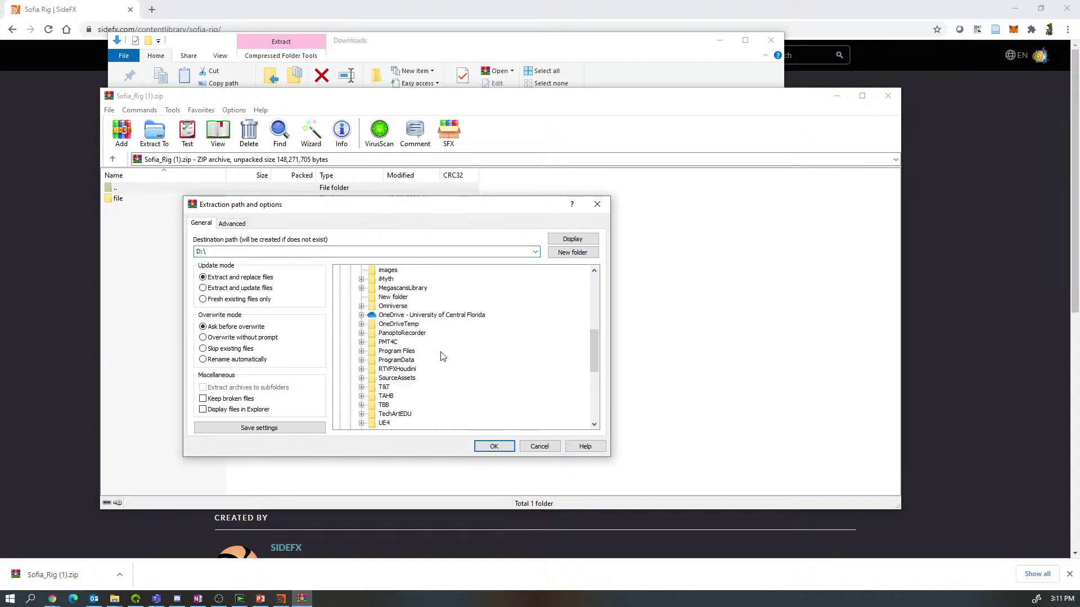
pyautogui.click(362, 396)
pyautogui.click(362, 397)
pyautogui.click(362, 414)
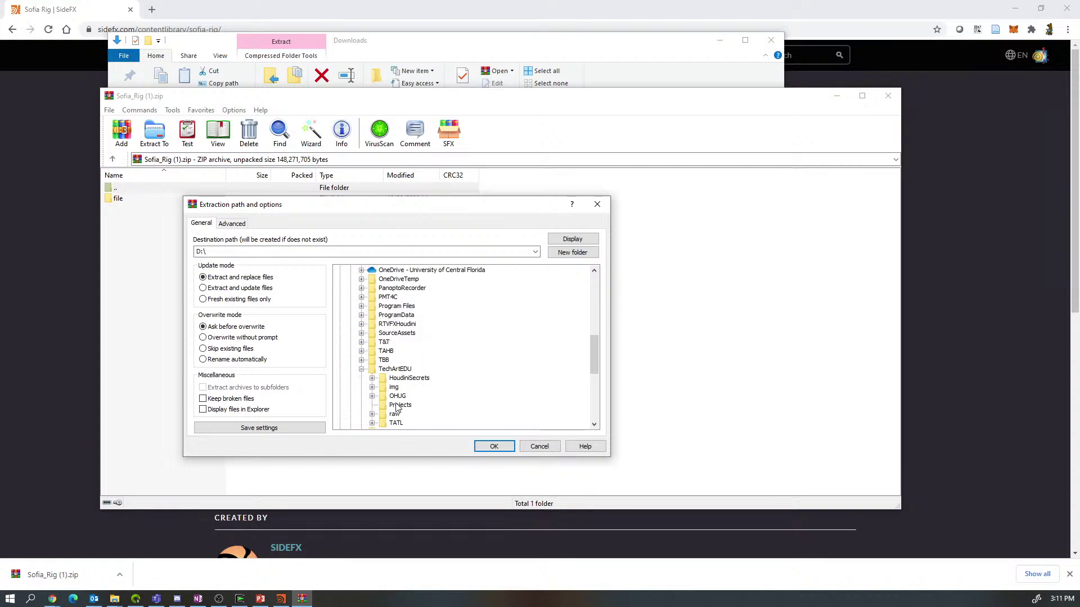
pyautogui.click(372, 379)
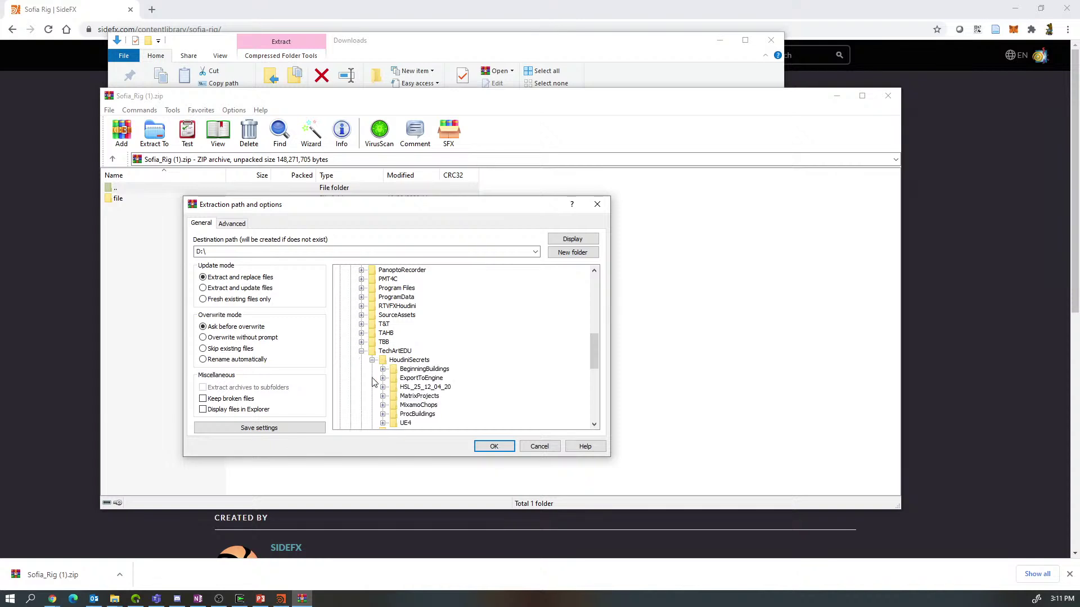
pyautogui.click(383, 387)
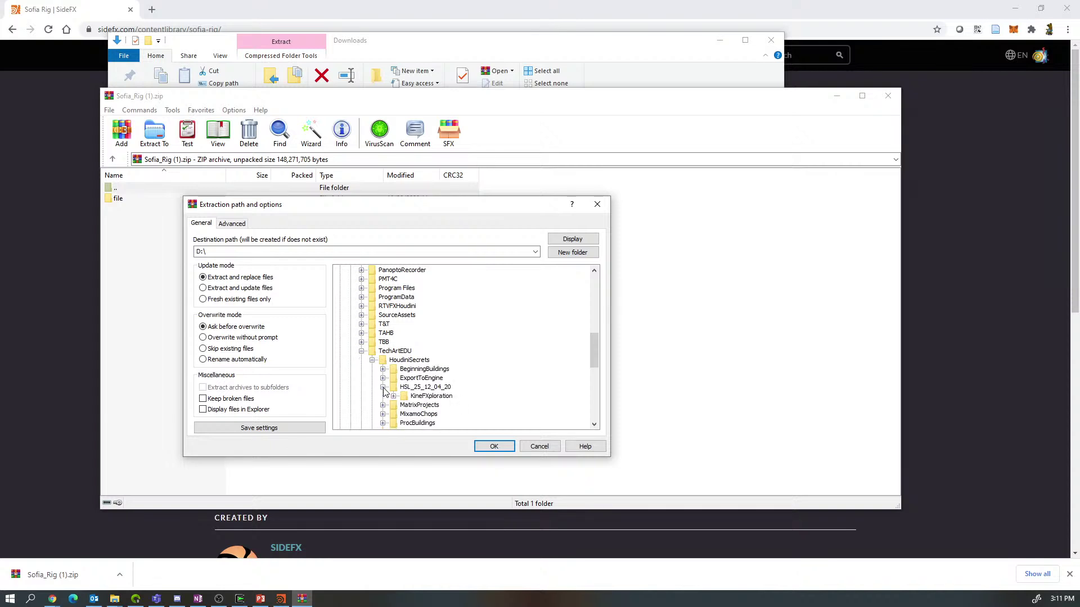
pyautogui.click(393, 397)
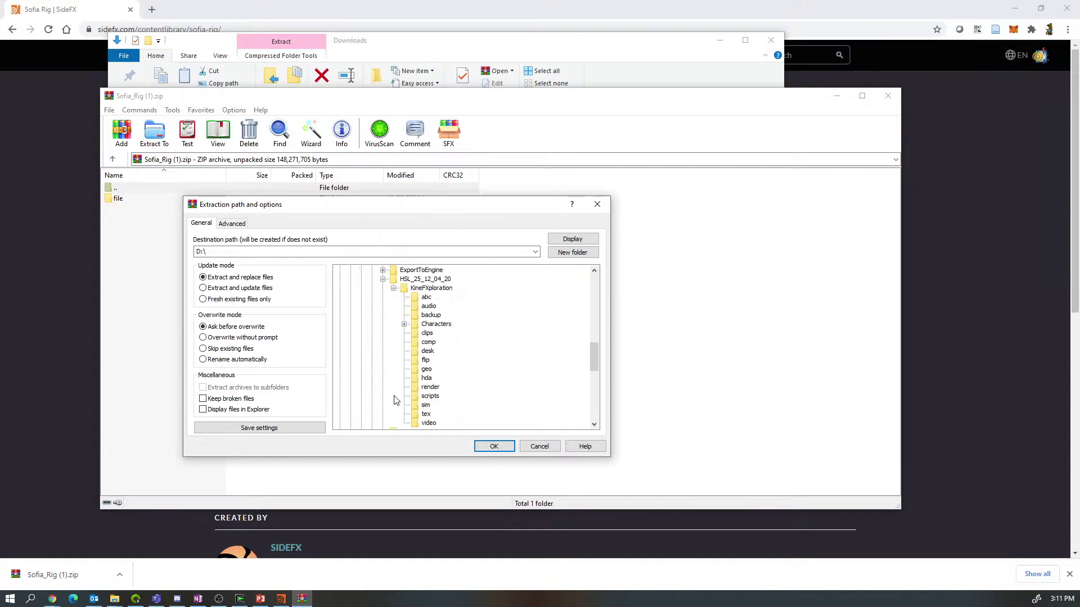
pyautogui.click(404, 324)
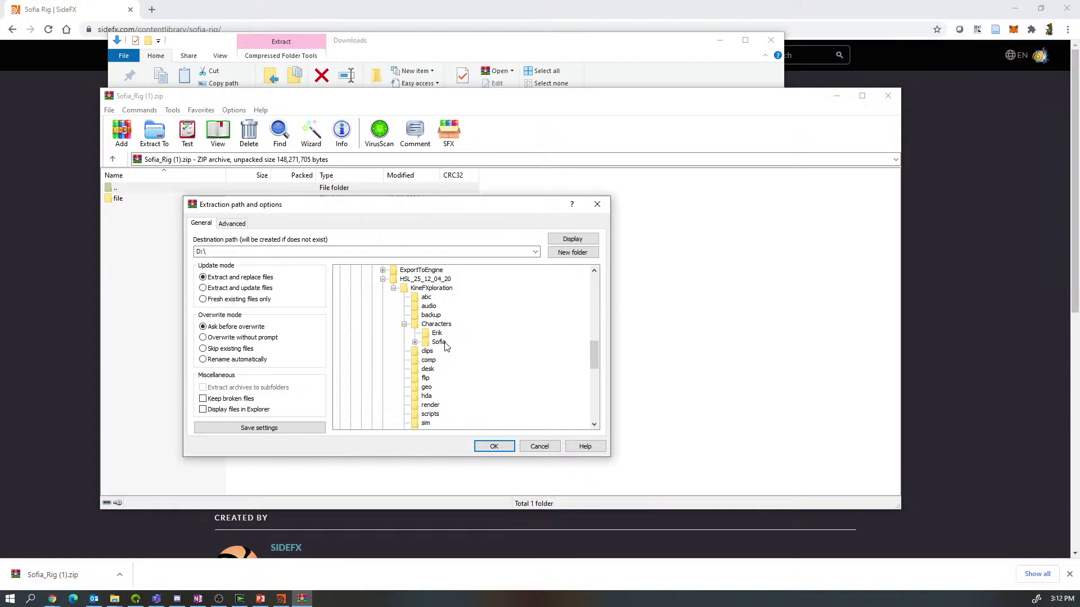
pyautogui.click(438, 315)
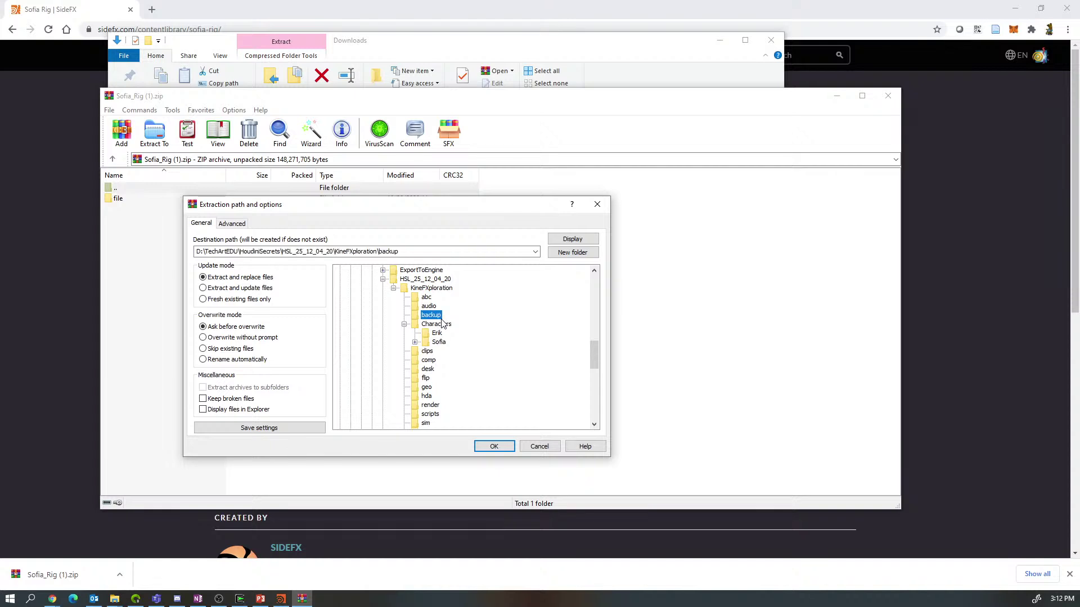
pyautogui.click(443, 324)
# Try to create a new folder named Sofia inside Characters, and cancel the extraction
pyautogui.click(572, 252)
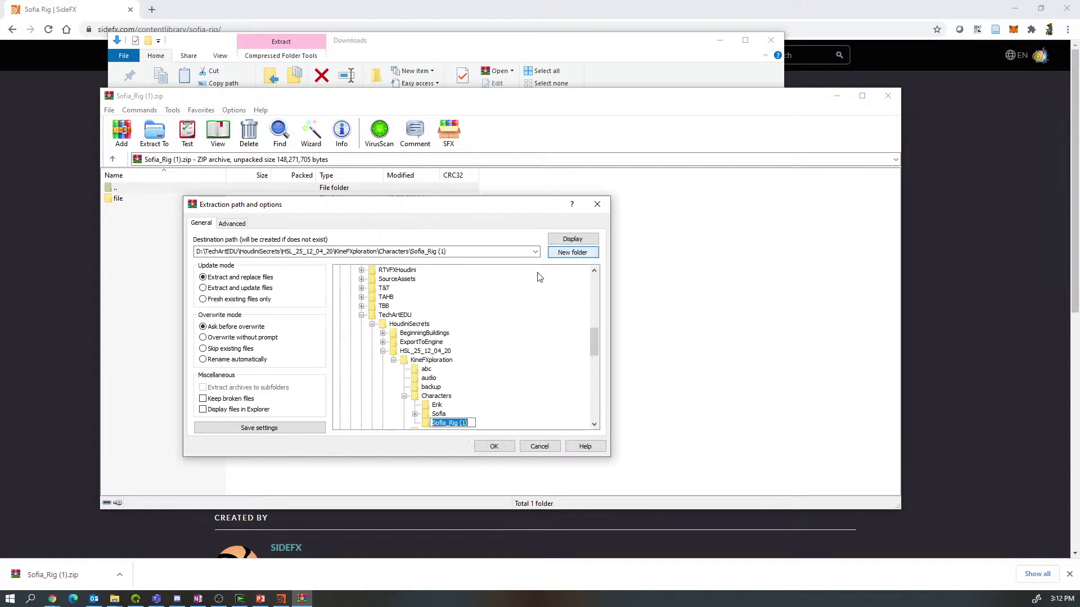
pyautogui.write('S')
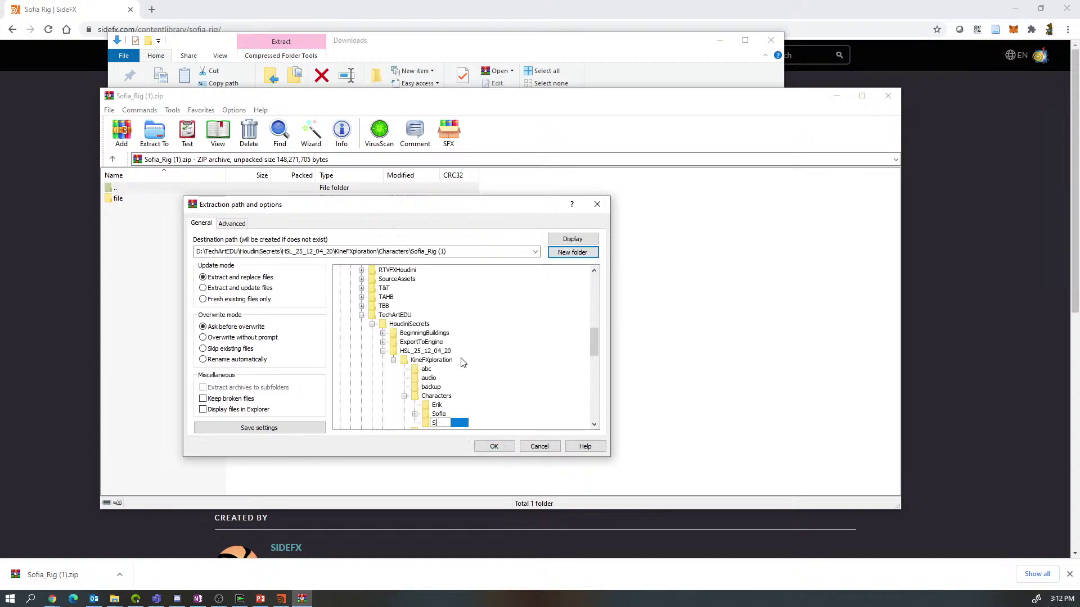
pyautogui.write('ofia')
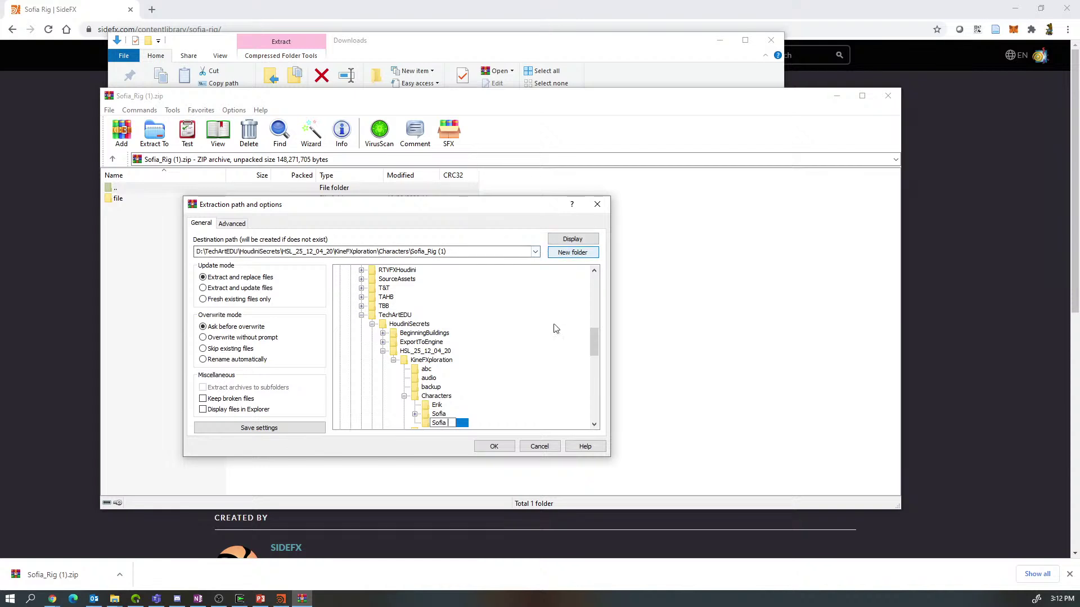
pyautogui.click(547, 447)
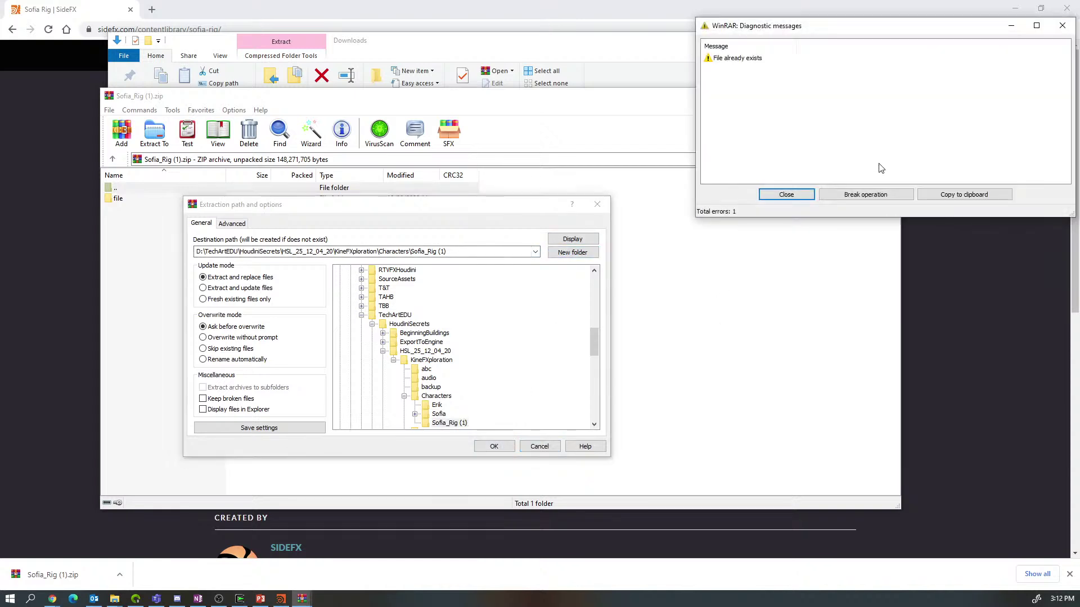
pyautogui.click(1062, 25)
pyautogui.click(540, 446)
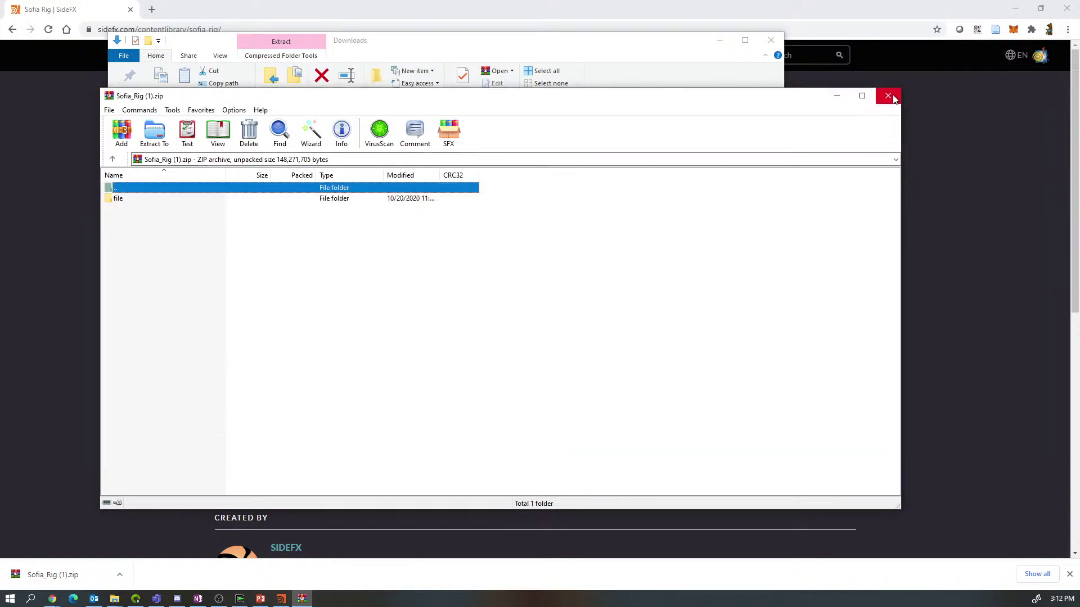
# Minimize the archive and Downloads windows, and switch to Houdini with the network editor pane widened
pyautogui.click(837, 97)
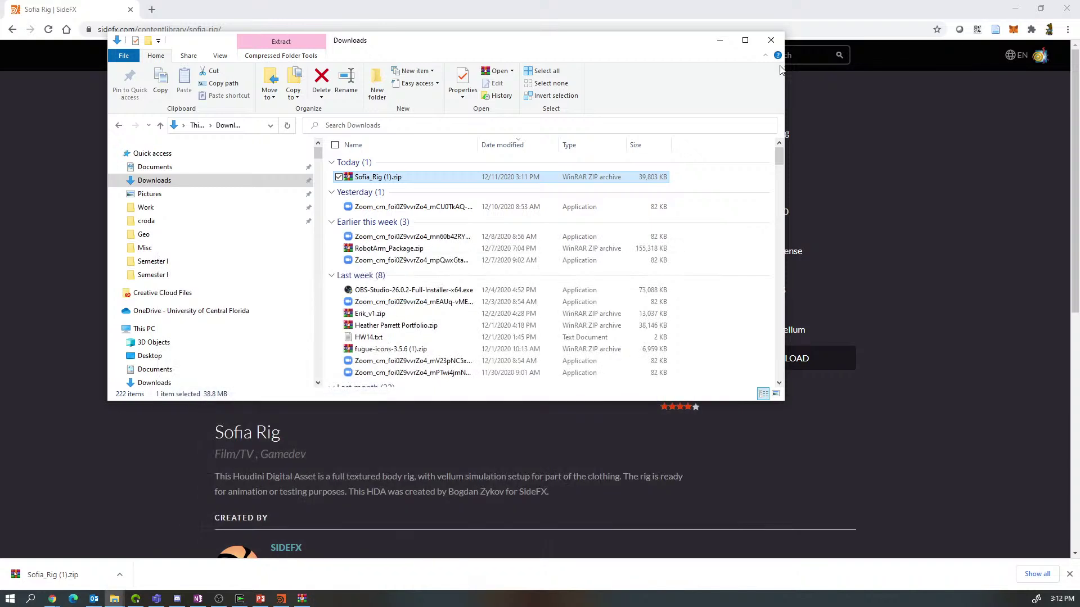
pyautogui.click(721, 42)
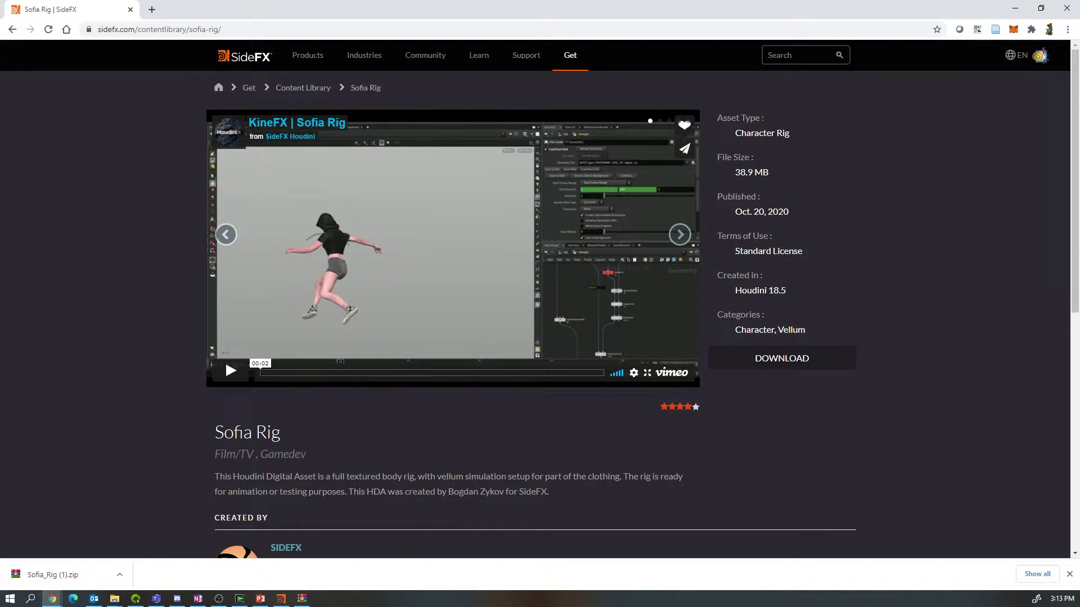
pyautogui.click(281, 598)
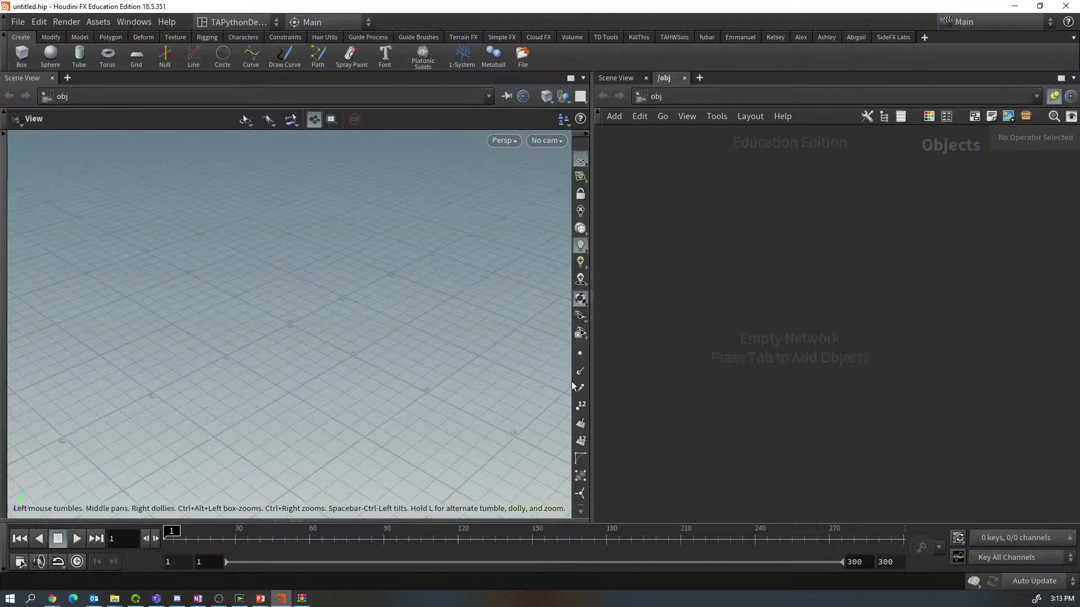
pyautogui.moveTo(593, 386); pyautogui.dragTo(433, 386)
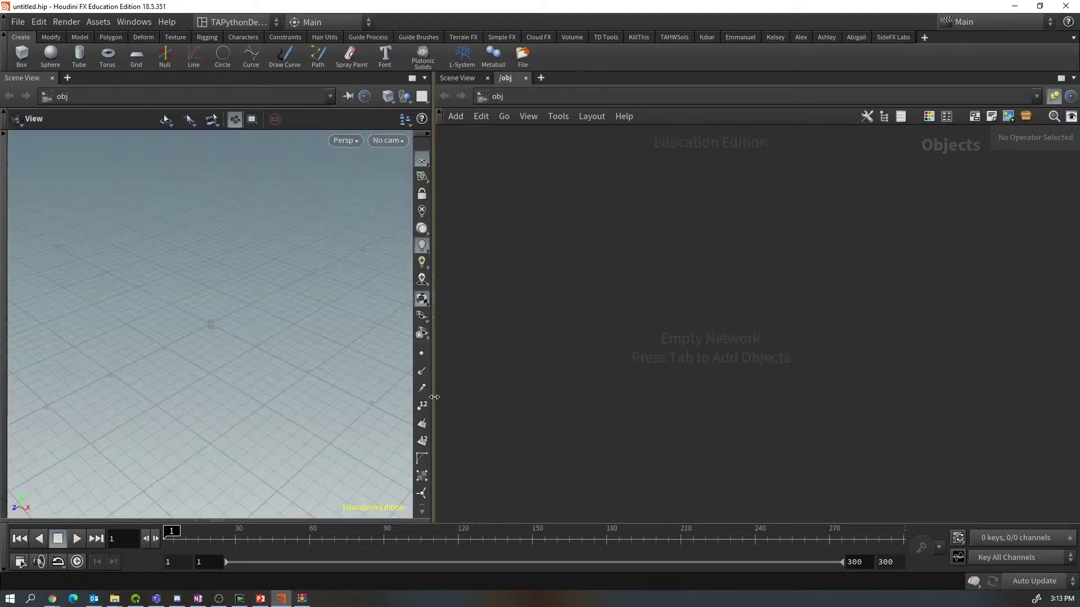
# Import the digital asset library $JOB/Characters/Sofia/file/hda/sofia.hda into the current HIP file, installing it and creating an instance
pyautogui.click(19, 23)
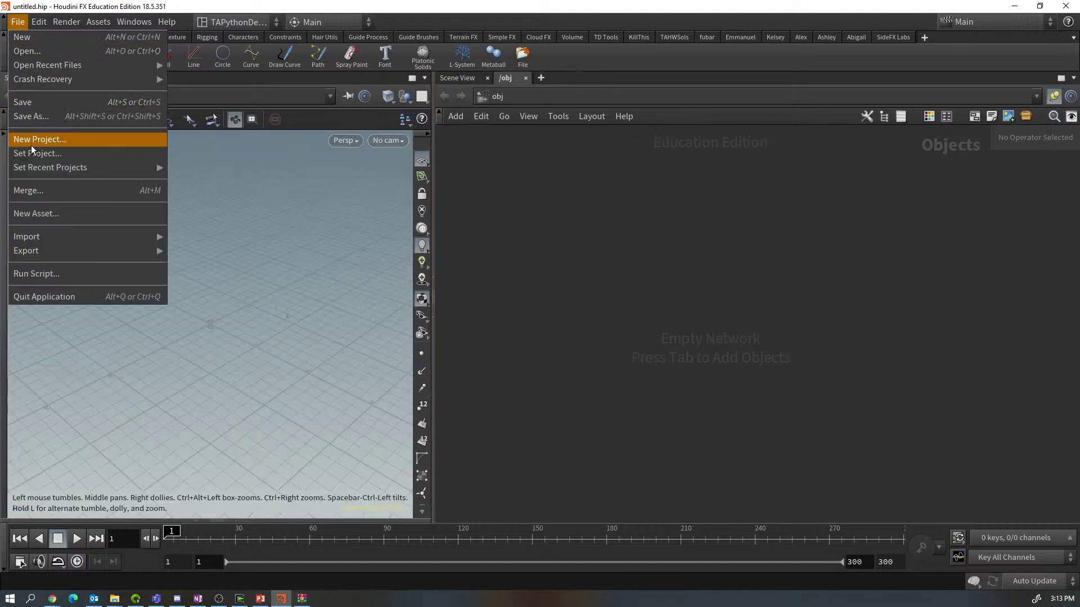
pyautogui.moveTo(39, 237)
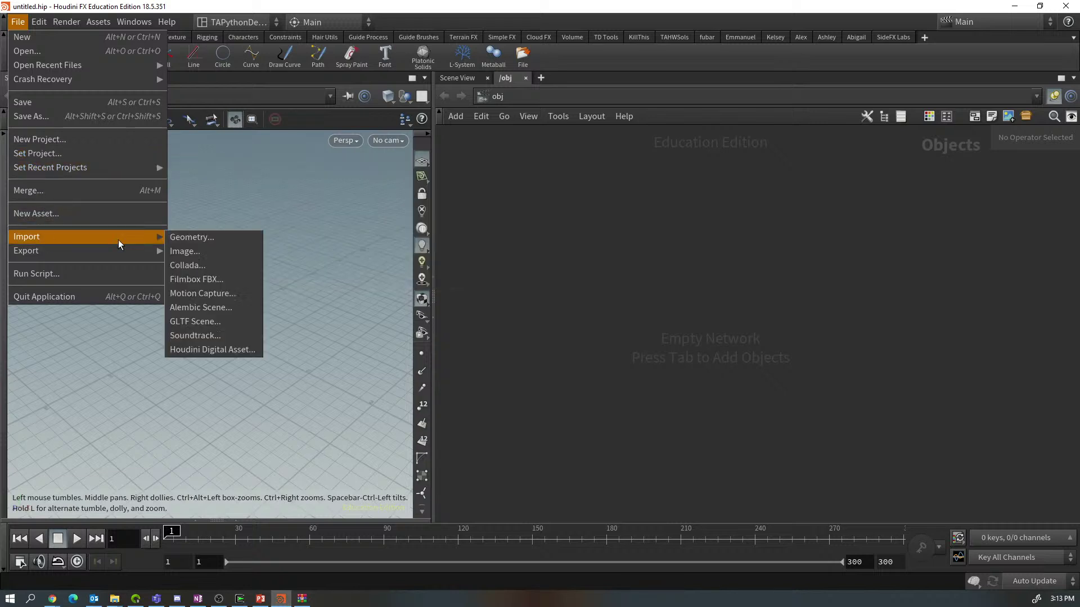
pyautogui.click(214, 350)
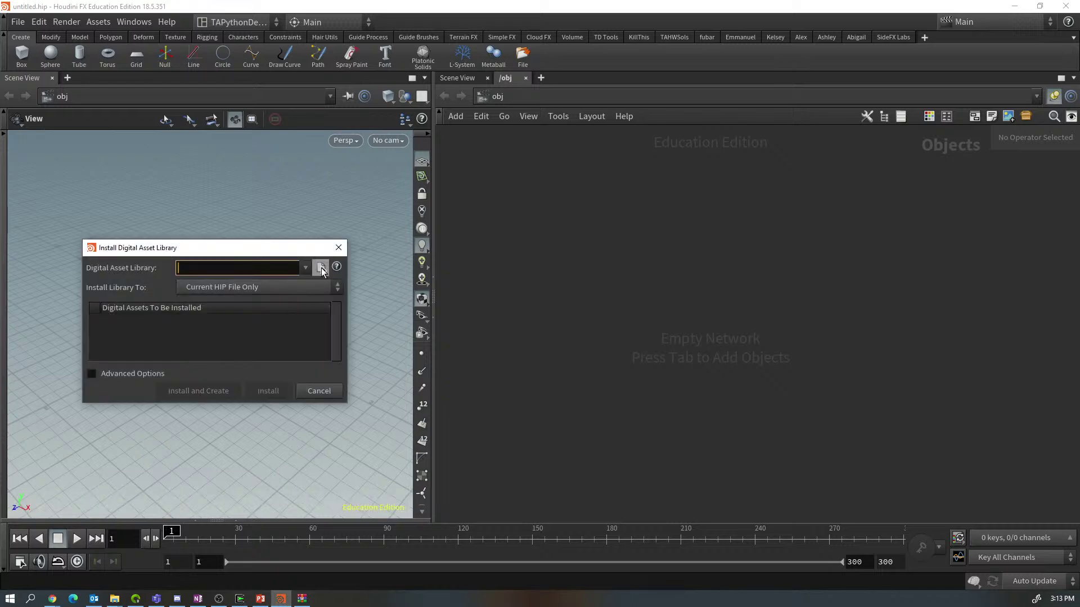
pyautogui.click(321, 268)
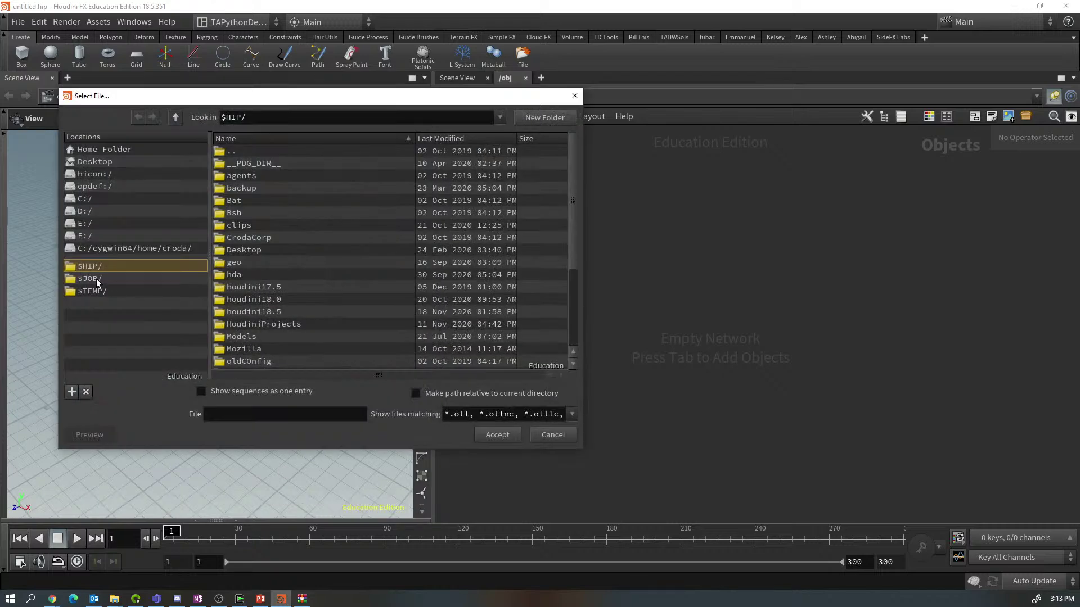
pyautogui.click(96, 278)
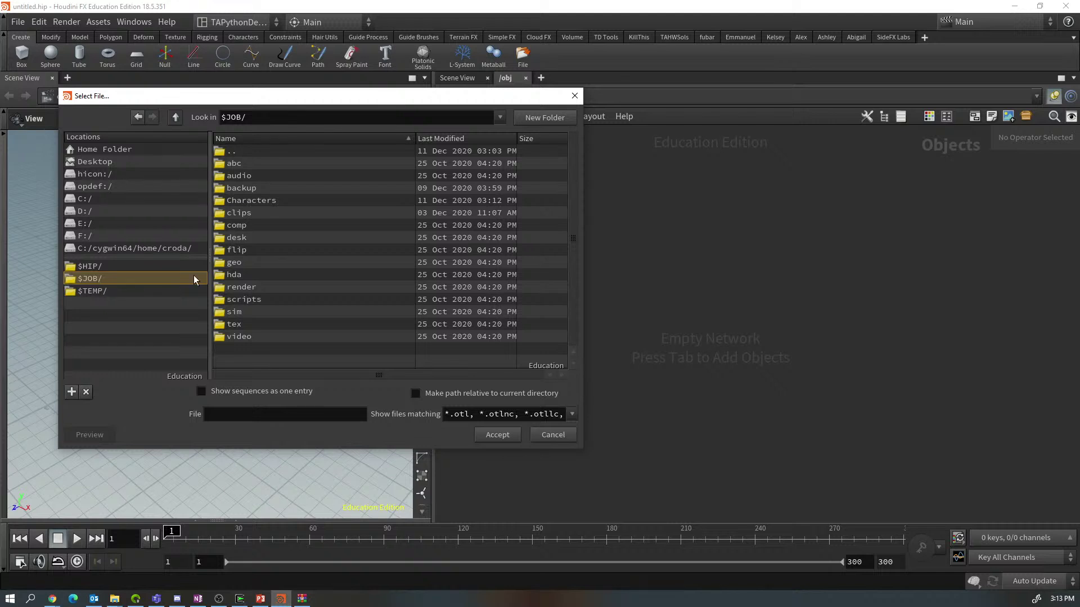
pyautogui.doubleClick(263, 200)
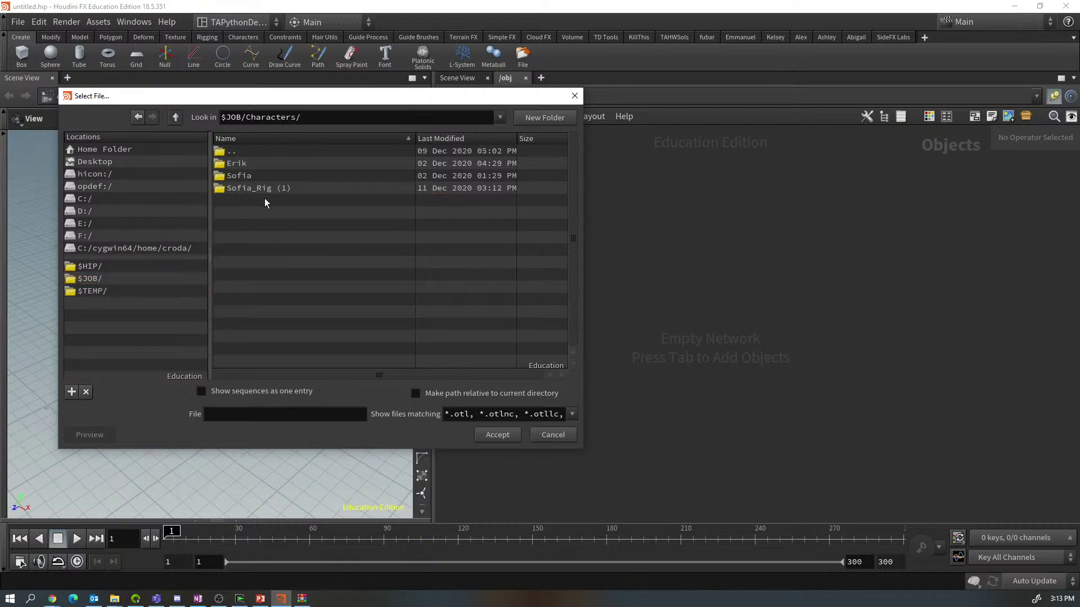
pyautogui.doubleClick(238, 174)
pyautogui.doubleClick(236, 164)
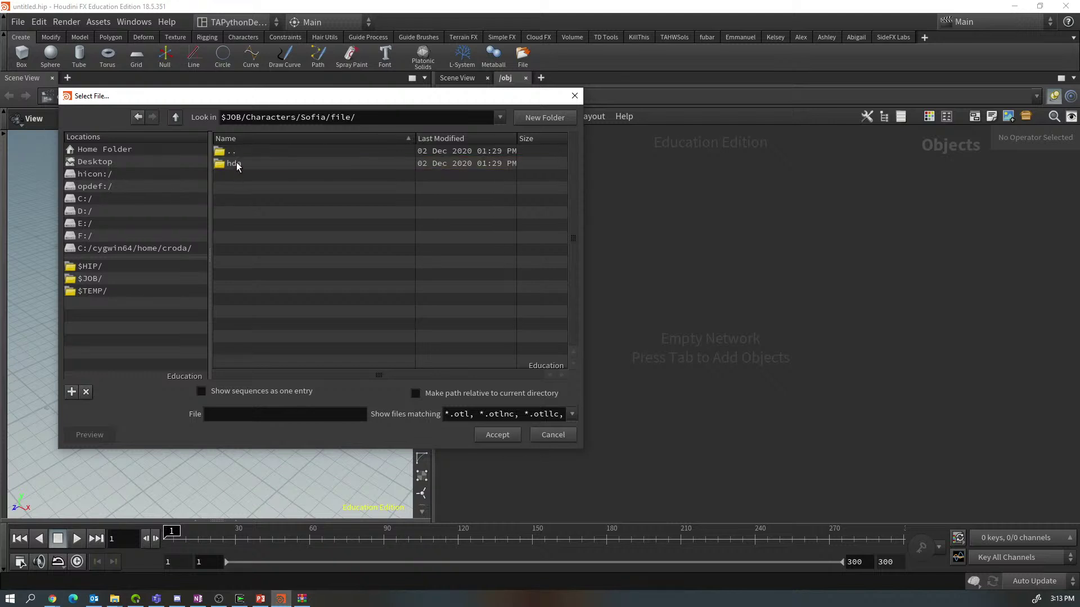
pyautogui.doubleClick(236, 163)
pyautogui.click(238, 165)
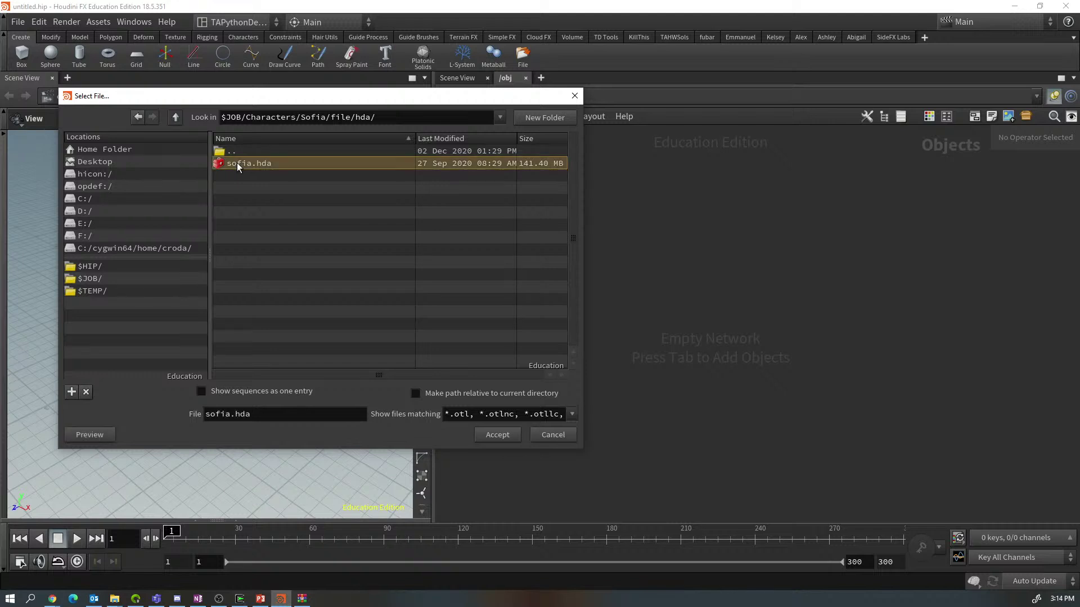
pyautogui.click(492, 434)
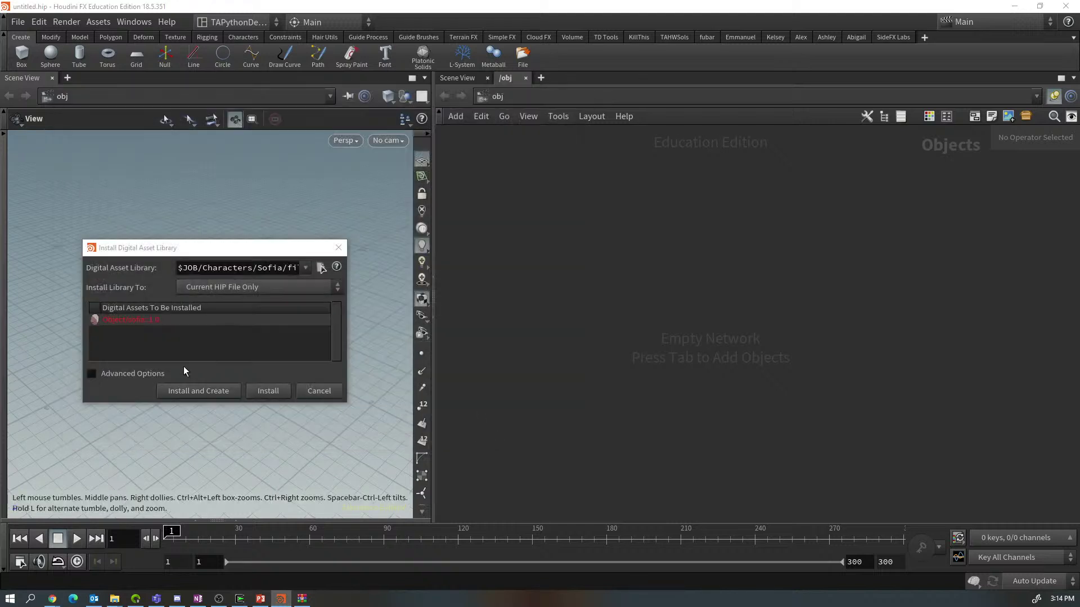
pyautogui.click(212, 392)
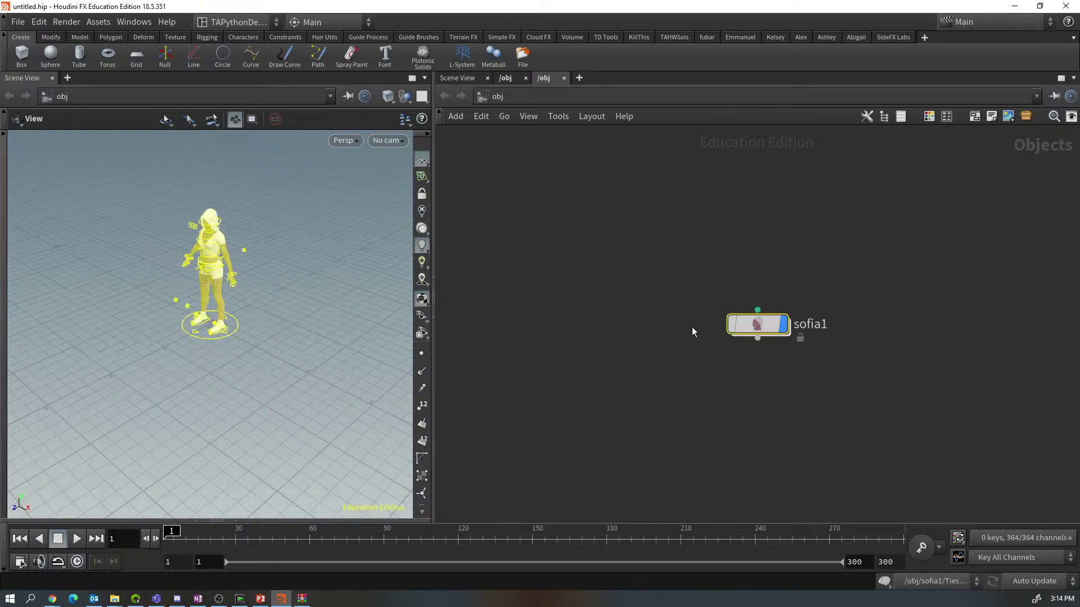
# Deselect the Sofia rig, inspect it in the viewport, and turn off display of the sofia1 node
pyautogui.click(657, 339)
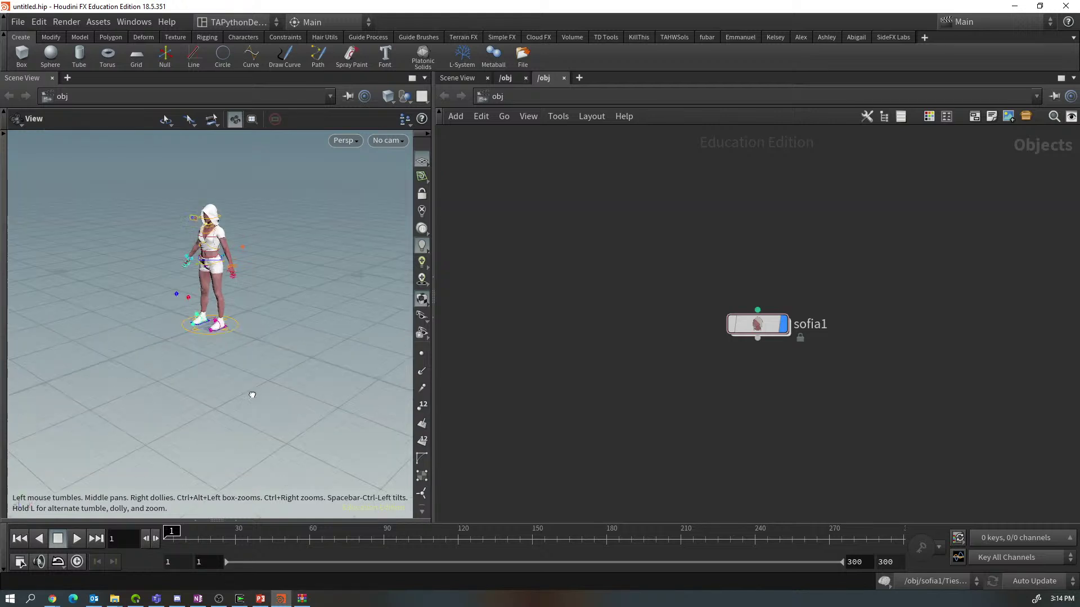
pyautogui.moveTo(252, 395); pyautogui.dragTo(251, 403)
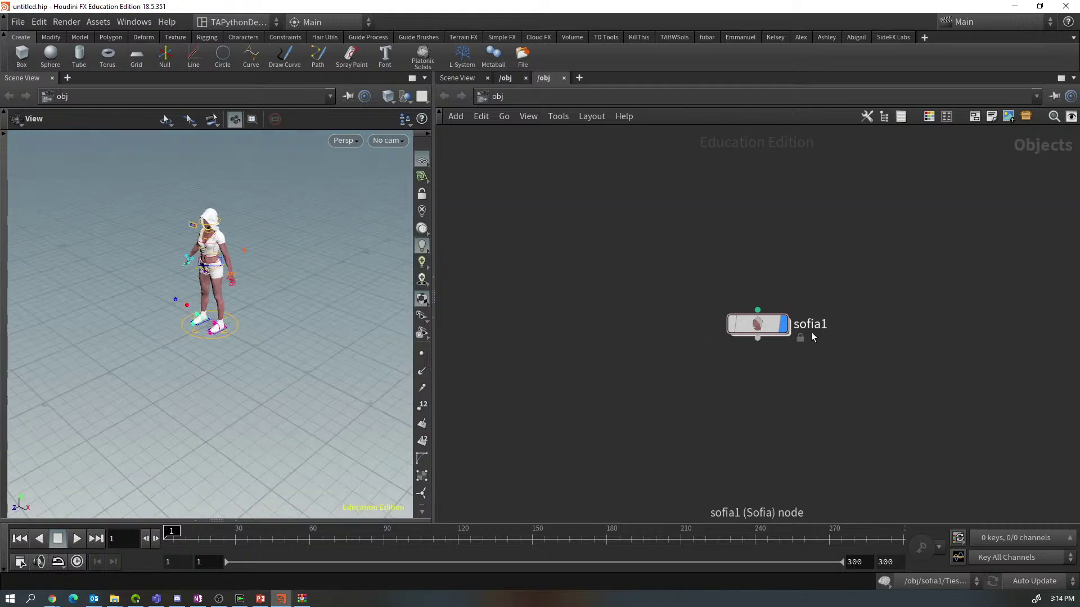
pyautogui.moveTo(810, 330)
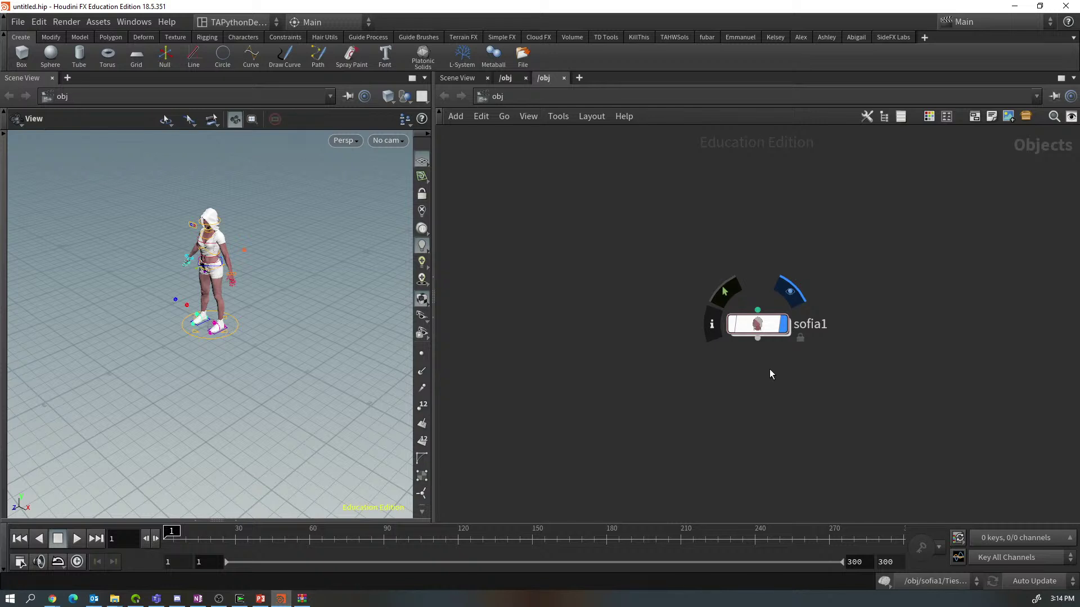
pyautogui.click(783, 327)
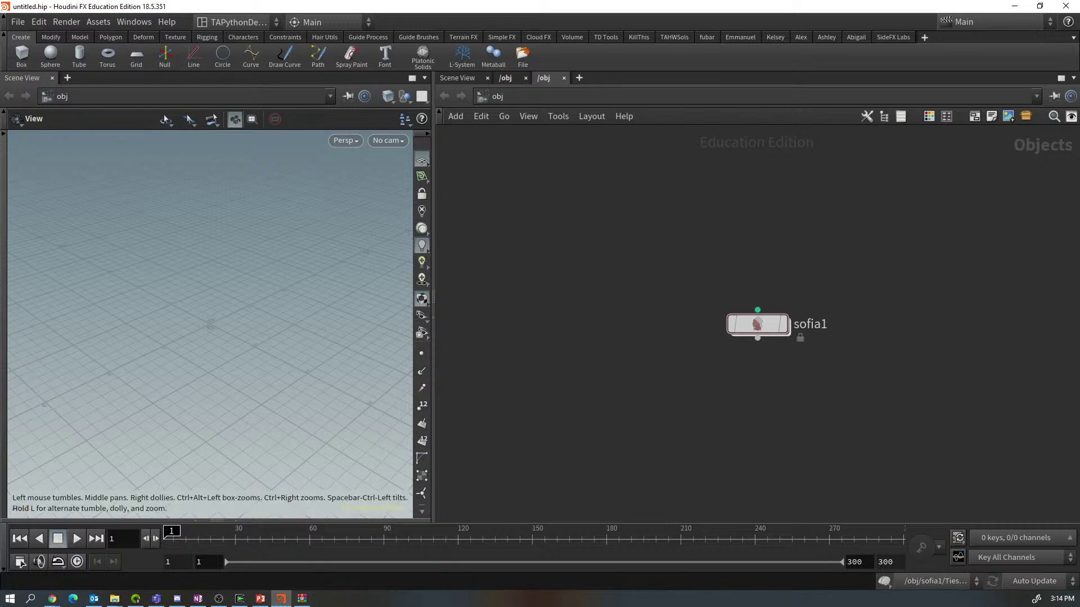
# Create a Geometry object named SofiaRef in the object network and place the sofia1 node directly beneath it
pyautogui.hotkey('alt', 'Tab')
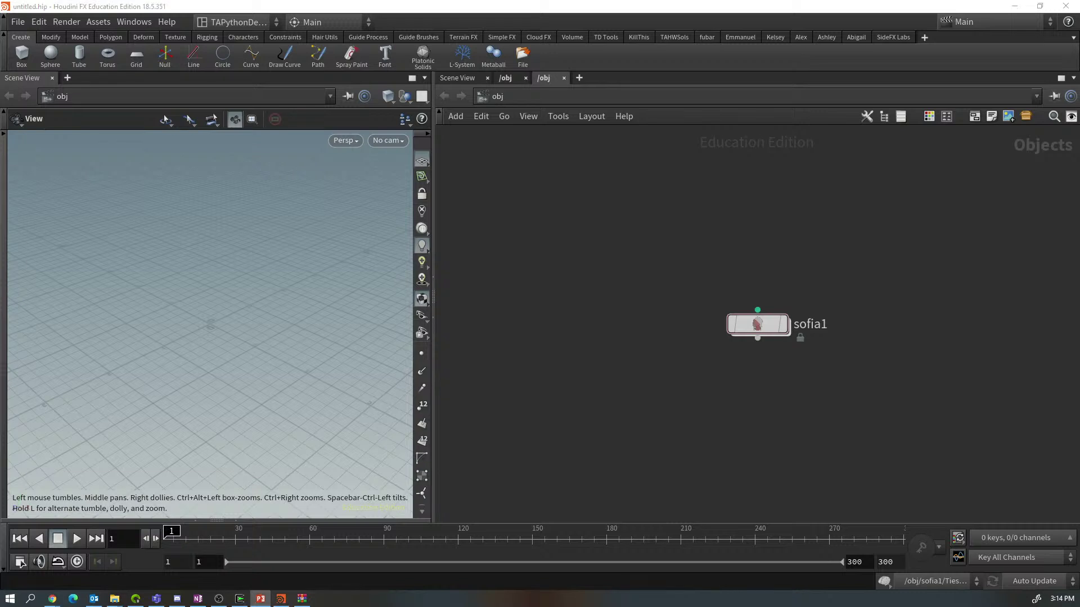
pyautogui.click(522, 222)
pyautogui.press('Tab')
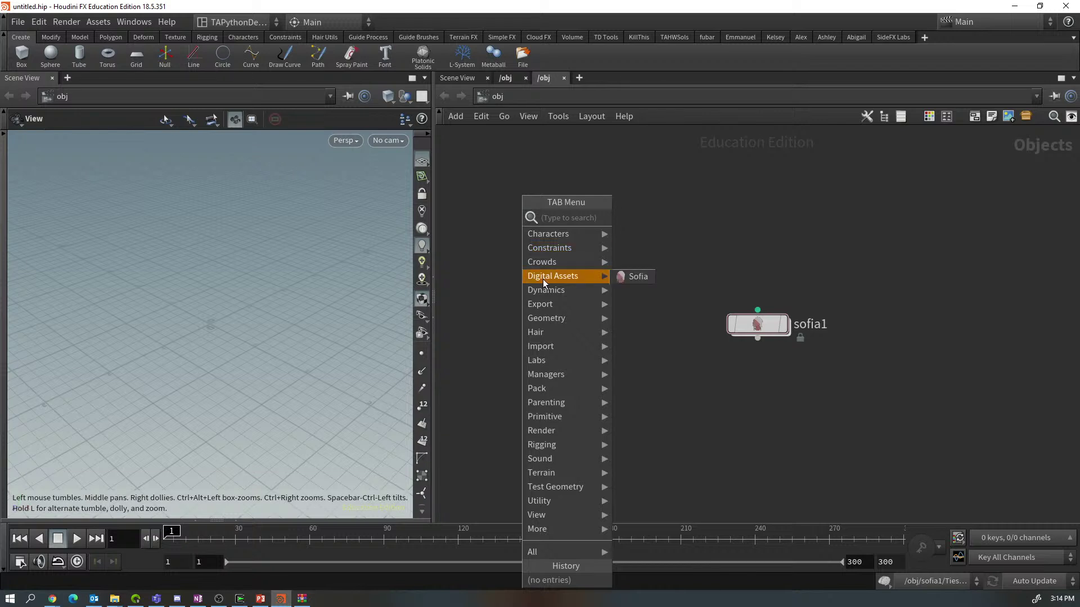
pyautogui.moveTo(545, 332)
pyautogui.click(646, 349)
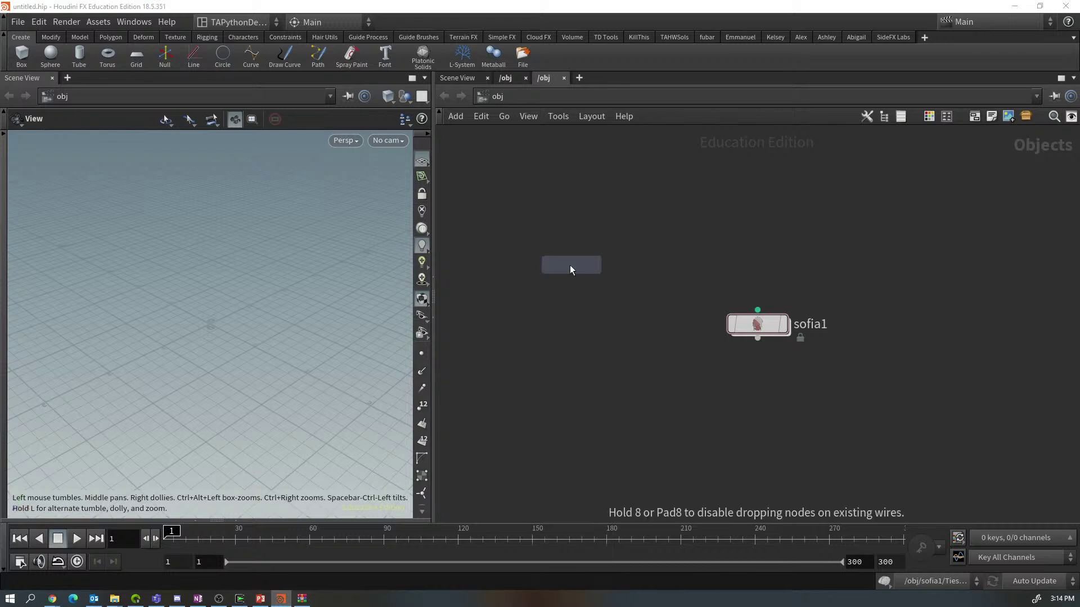
pyautogui.click(545, 259)
pyautogui.doubleClick(586, 258)
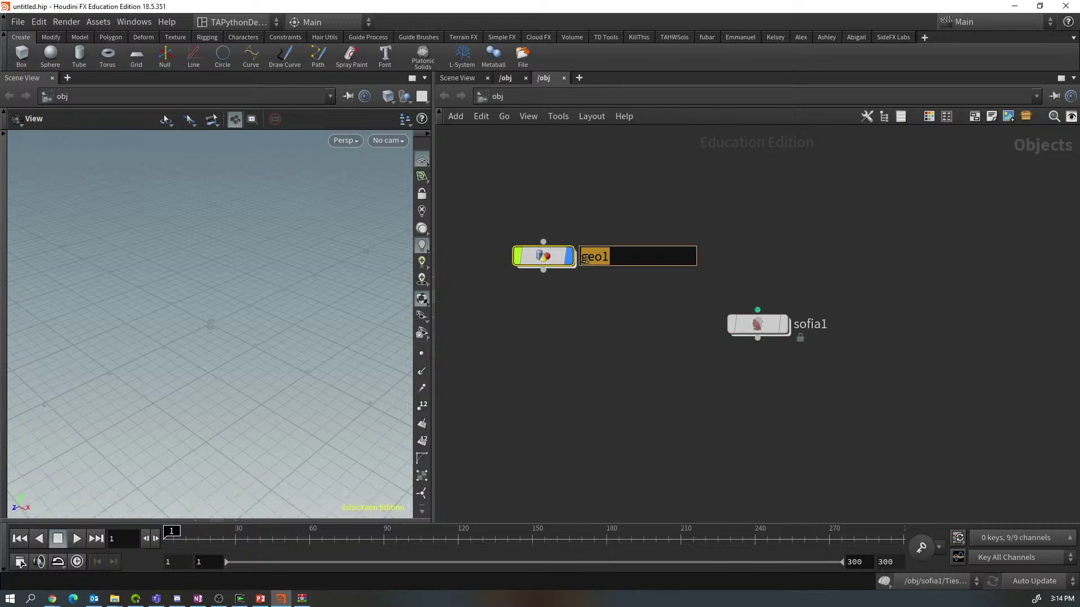
pyautogui.write('SofiaRef')
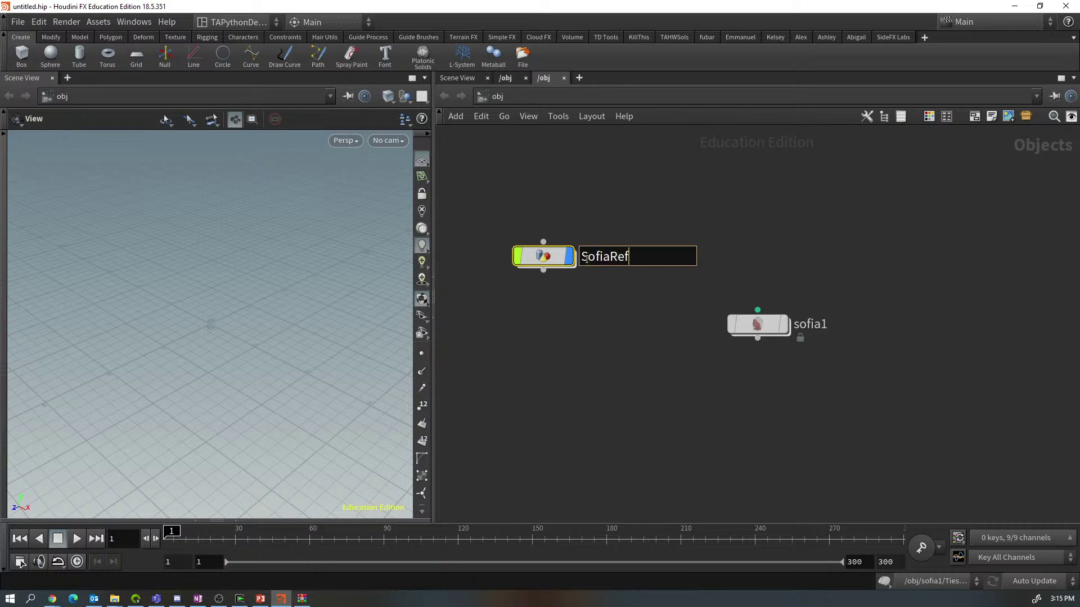
pyautogui.press('Return')
pyautogui.moveTo(764, 327); pyautogui.dragTo(551, 329)
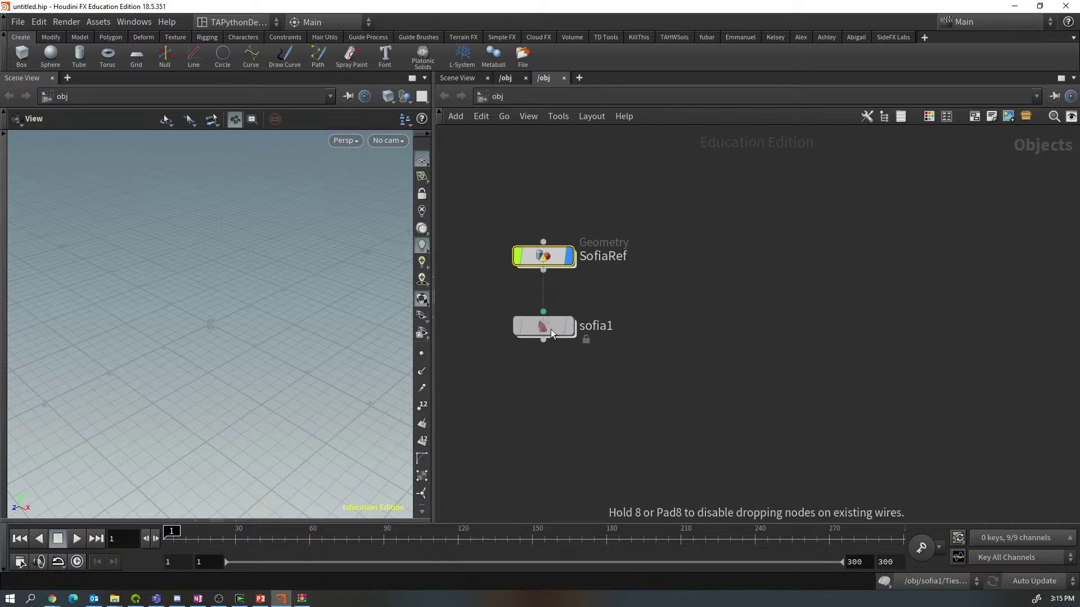
# Go inside the SofiaRef object and add a Scene Character Import node
pyautogui.doubleClick(550, 257)
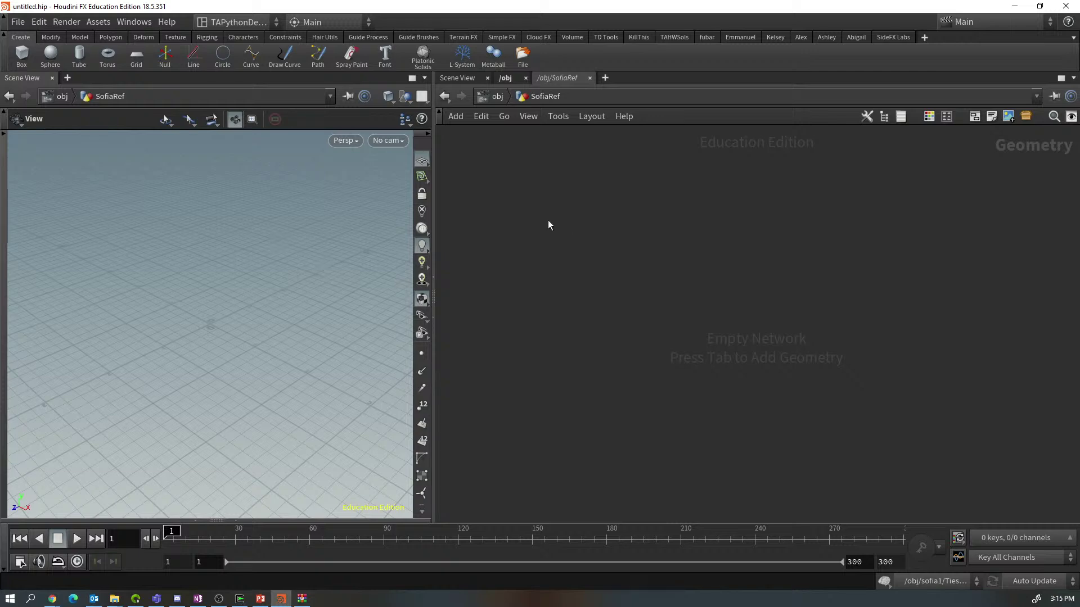
pyautogui.press('Tab')
pyautogui.press('Tab')
pyautogui.press('Tab')
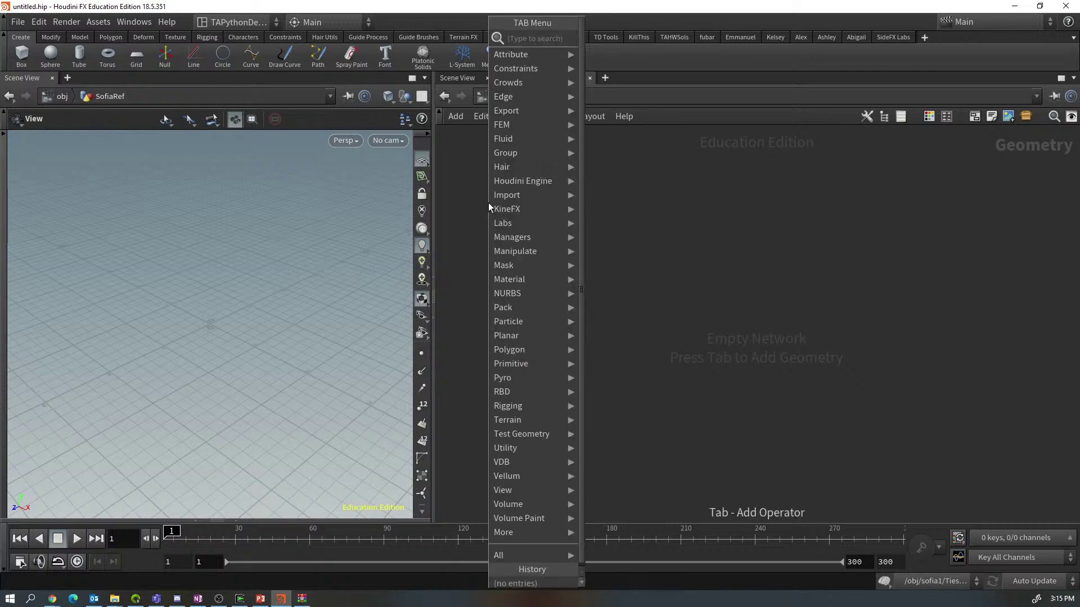
pyautogui.write('scen')
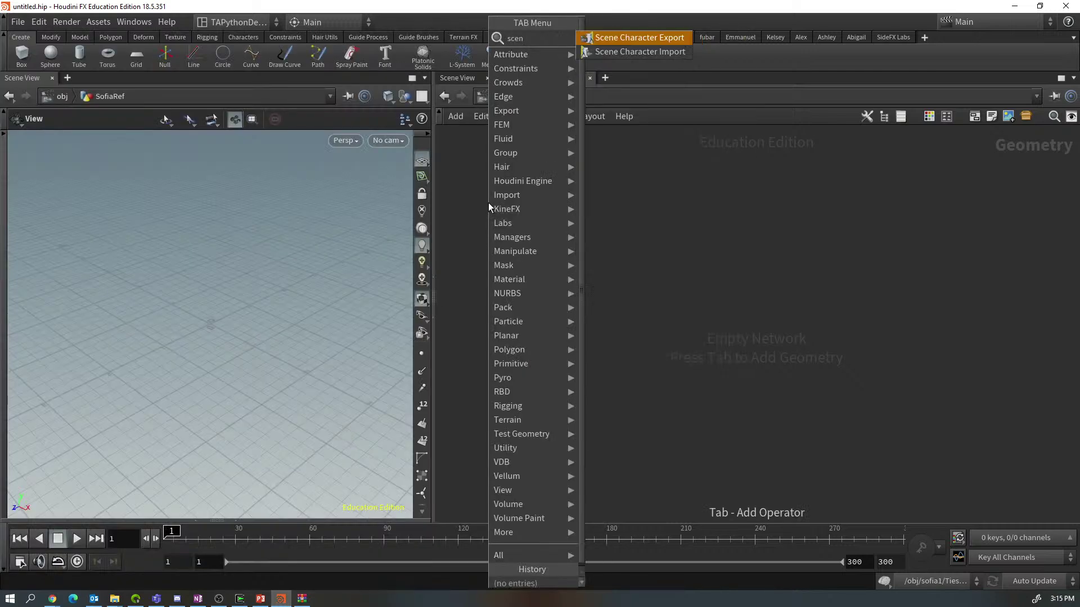
pyautogui.click(621, 52)
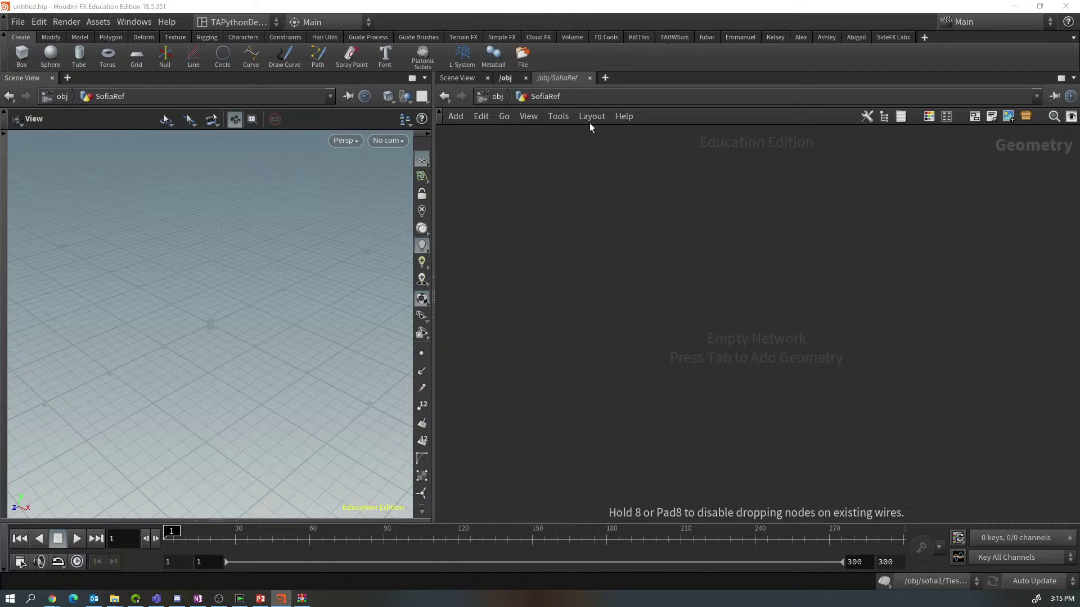
pyautogui.click(542, 243)
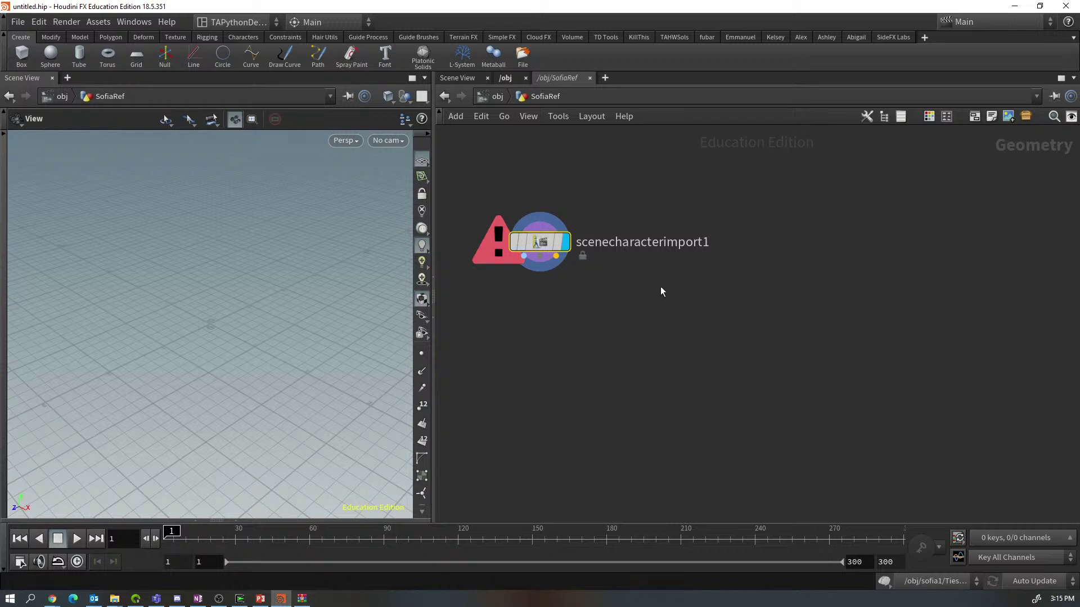
# Set the Scene Character Import node's Subnet Path to ../../sofia1 and limit its Type to Geometry and Bone
pyautogui.press('p')
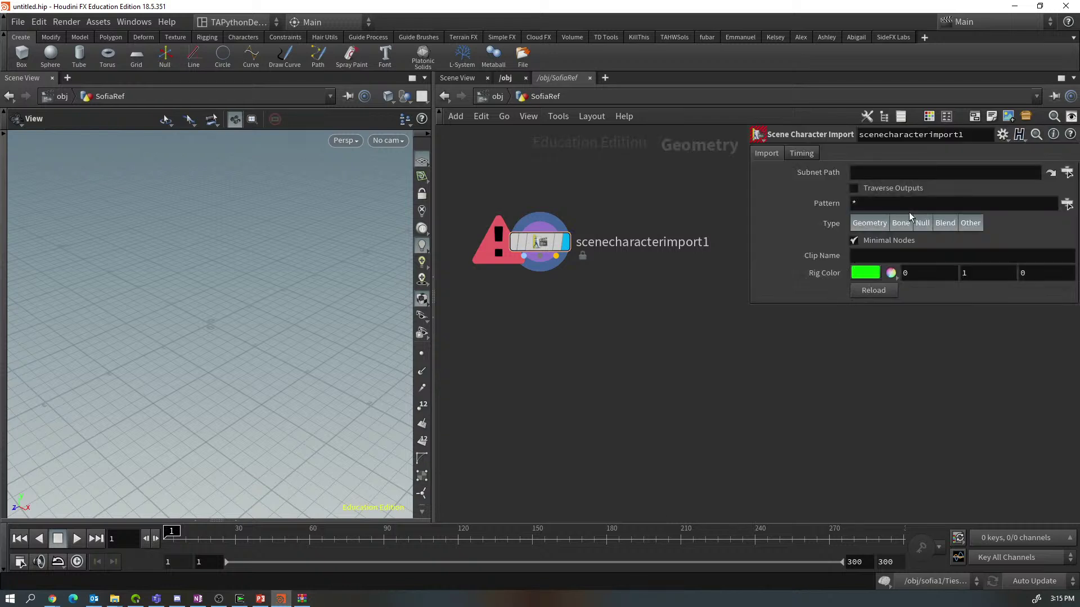
pyautogui.click(889, 173)
pyautogui.write('../../')
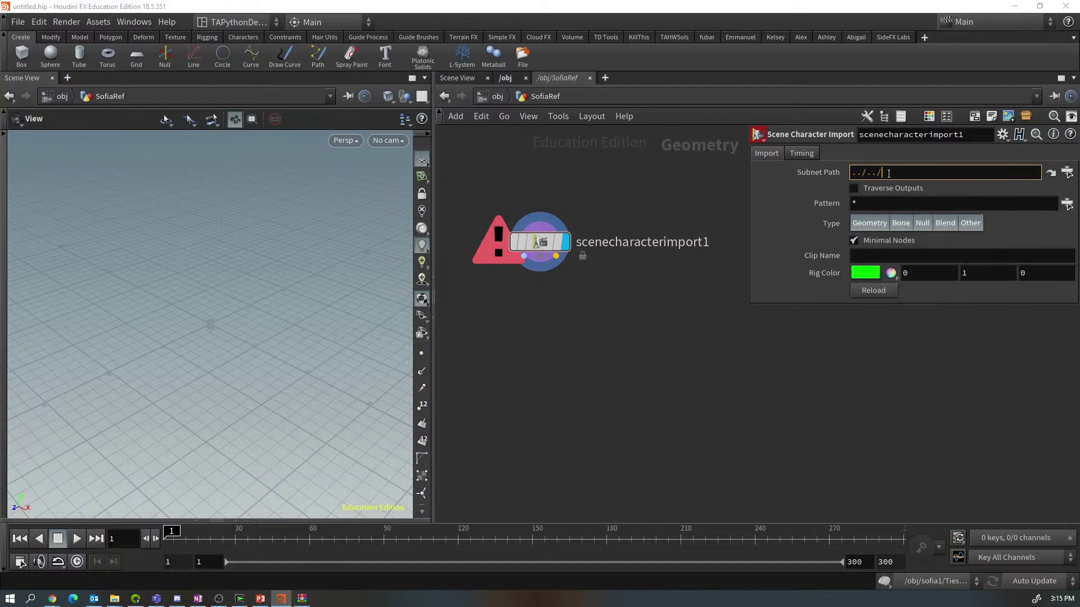
pyautogui.write('s')
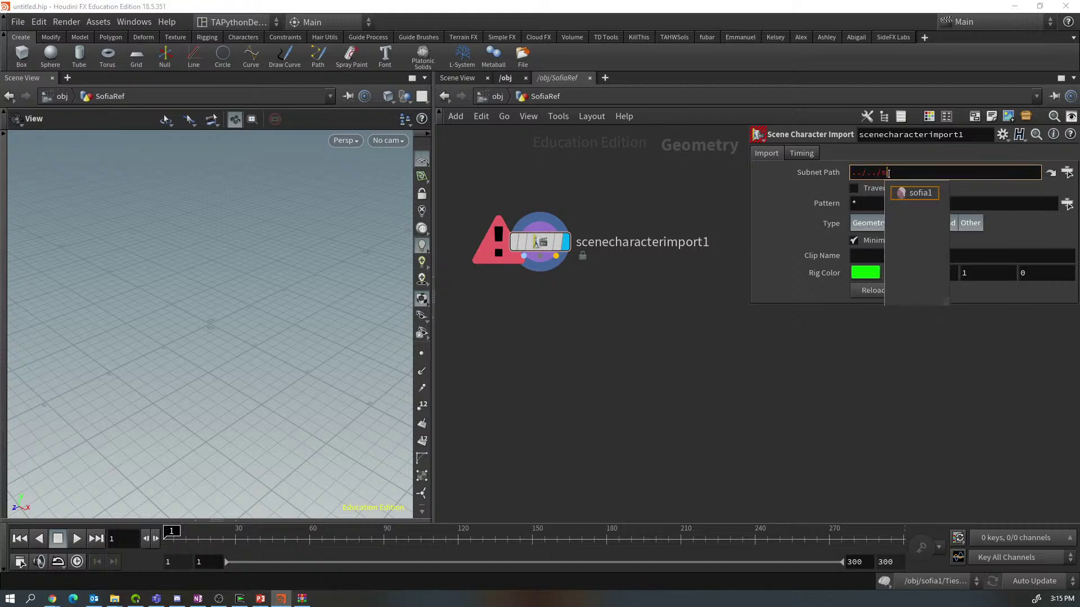
pyautogui.click(925, 194)
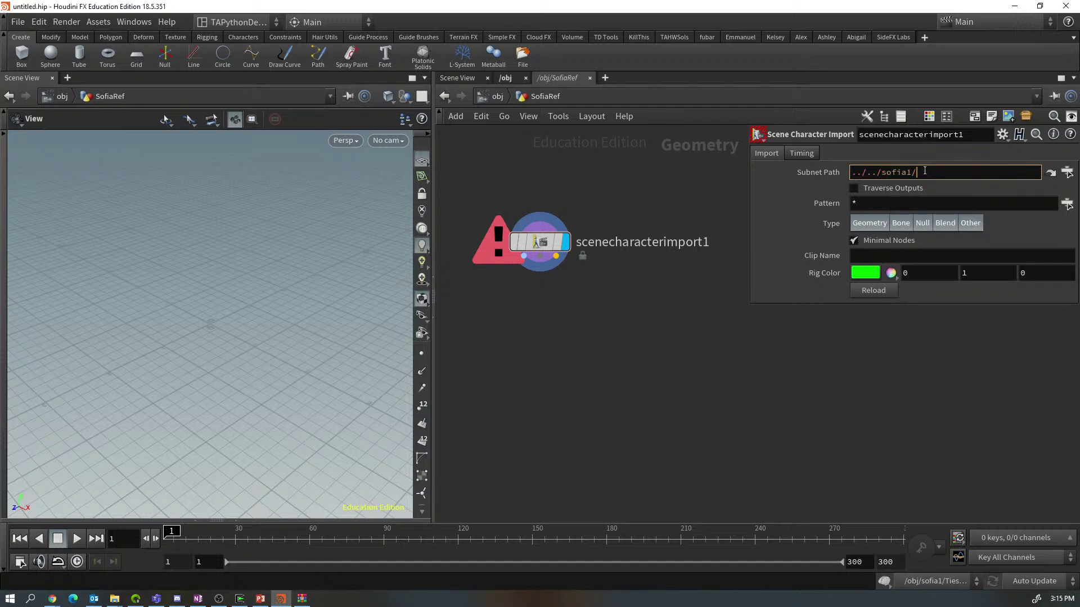
pyautogui.press('BackSpace')
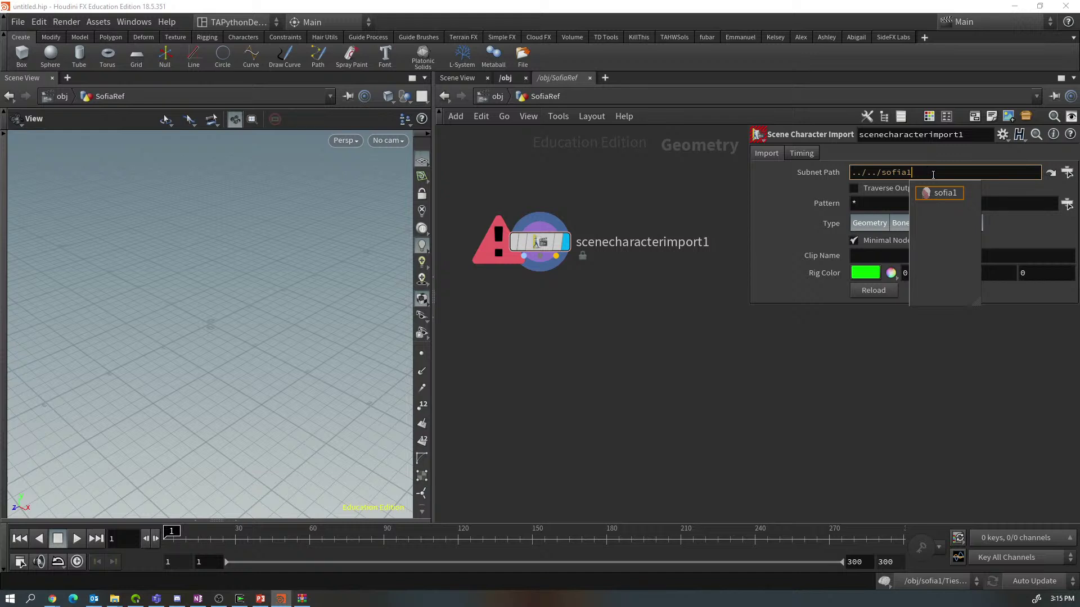
pyautogui.press('Return')
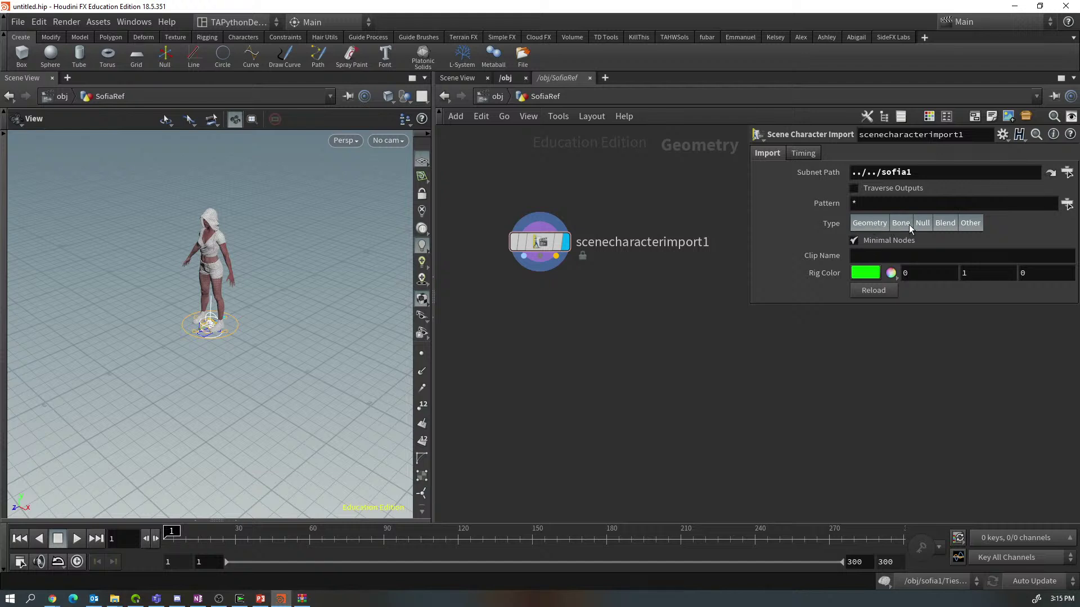
pyautogui.click(944, 223)
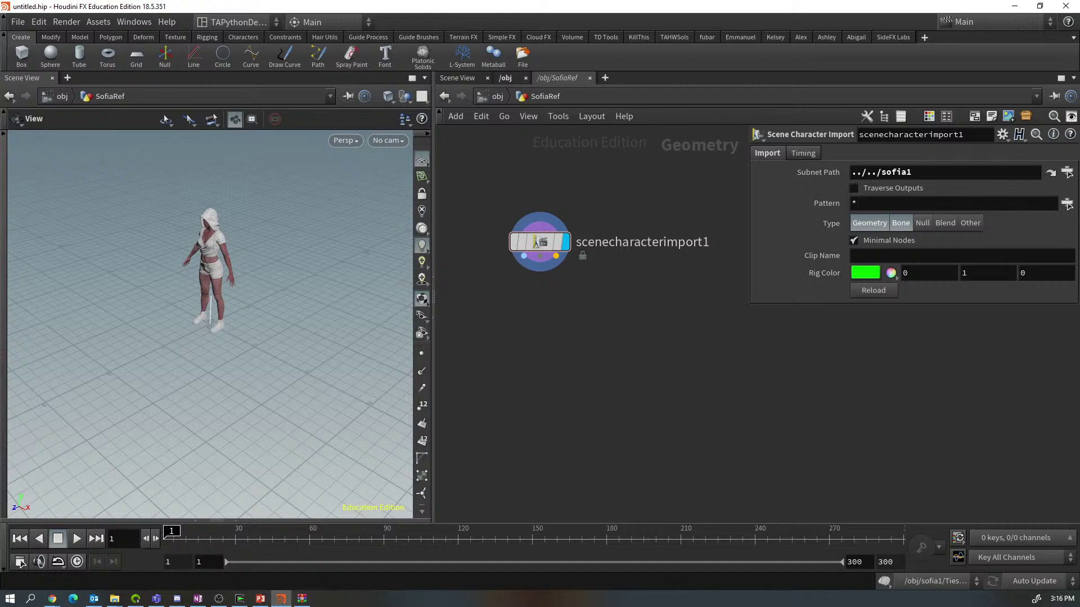
# Add a Bone Deform node directly below scenecharacterimport1, with all three import outputs wired into its inputs
pyautogui.hotkey('alt', 'Tab')
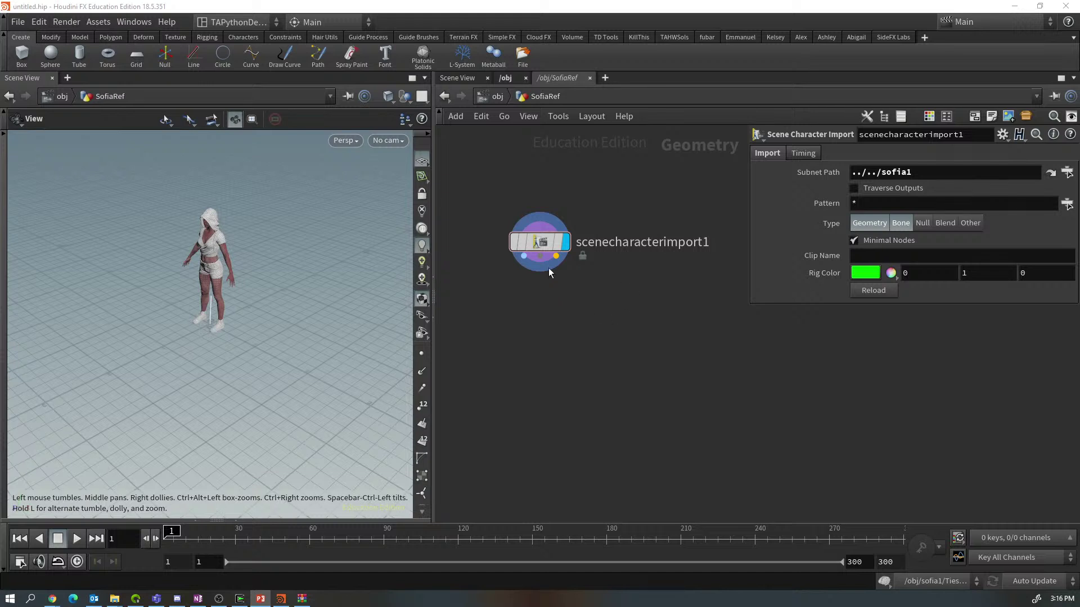
pyautogui.moveTo(524, 256); pyautogui.dragTo(524, 311)
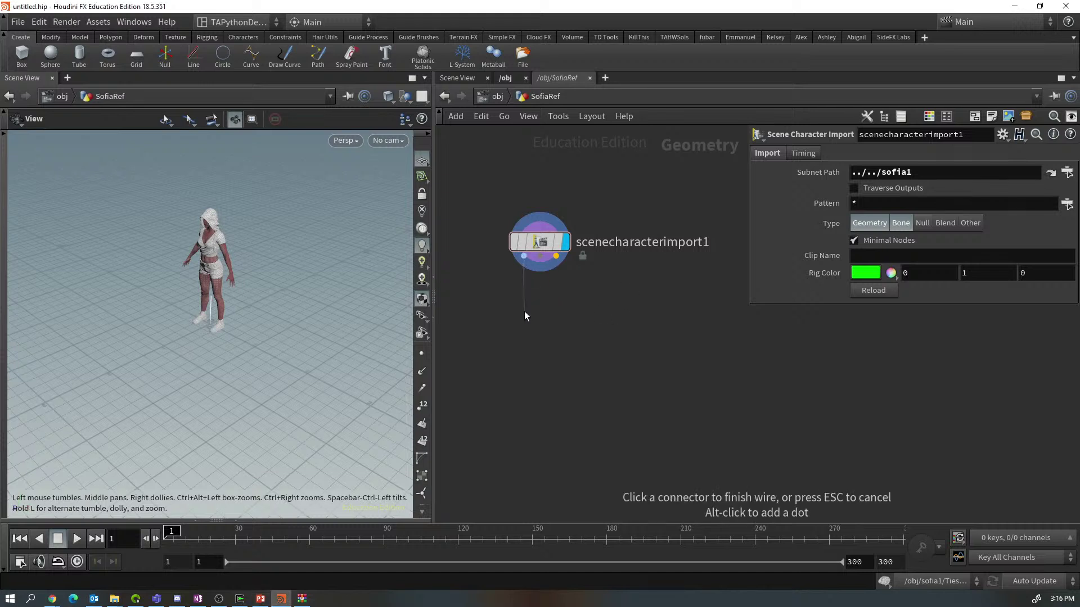
pyautogui.press('Tab')
pyautogui.write('bo')
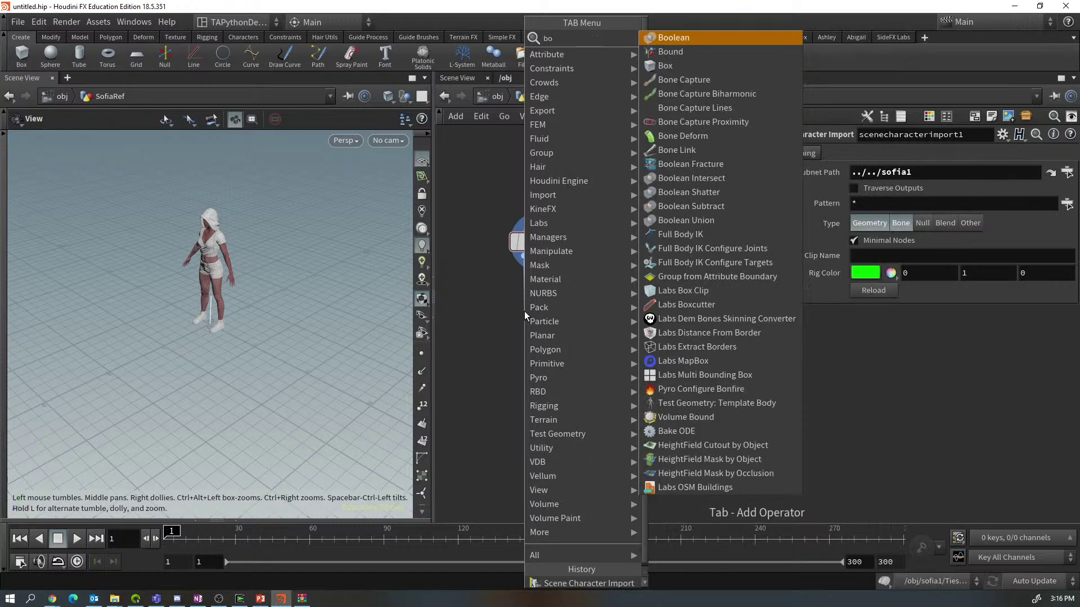
pyautogui.write('ne')
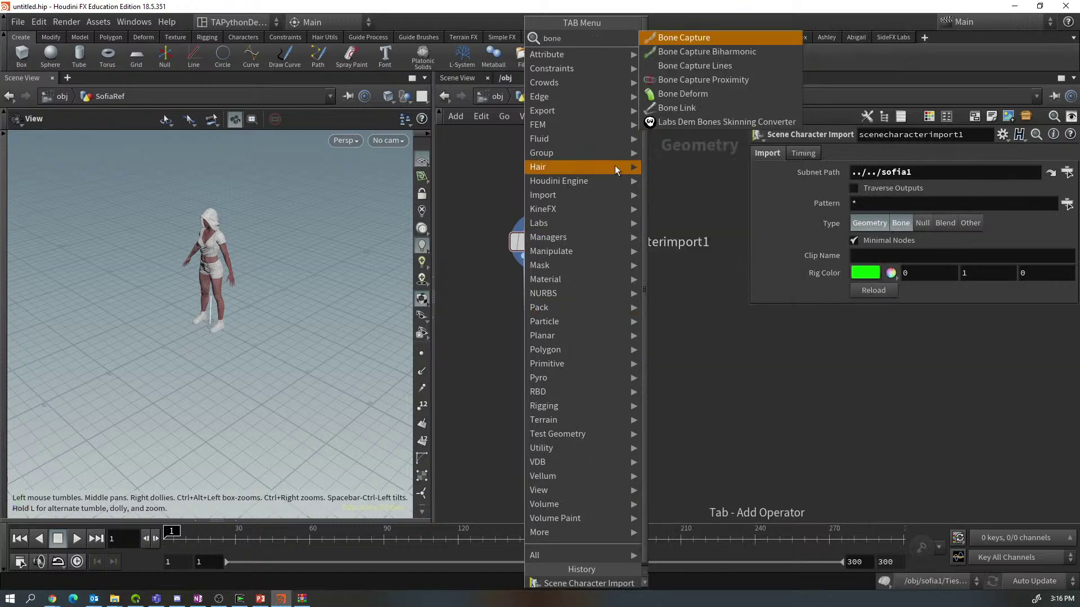
pyautogui.click(690, 93)
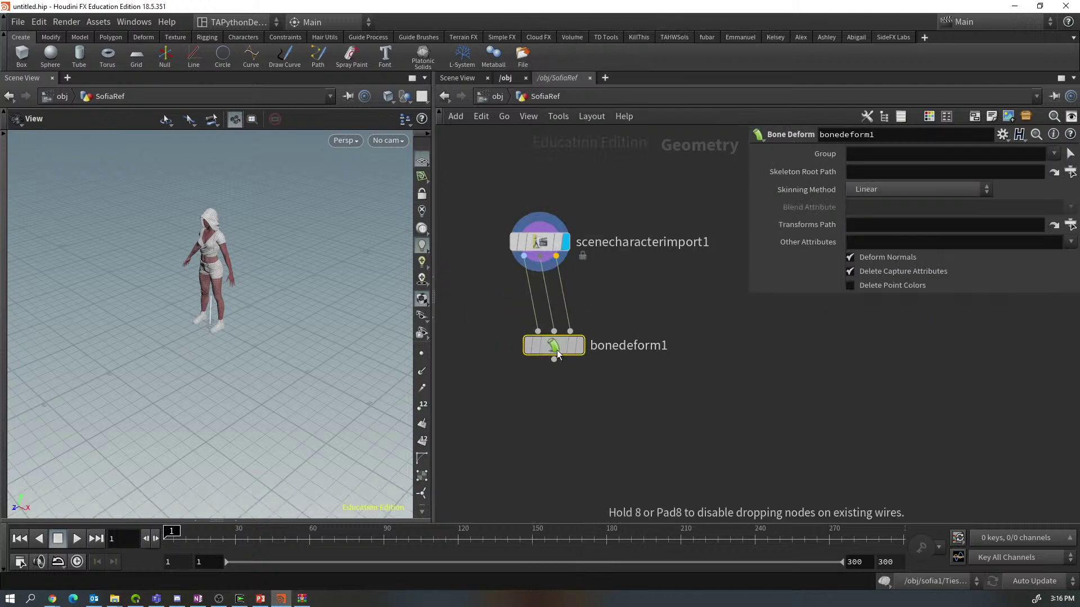
pyautogui.click(541, 358)
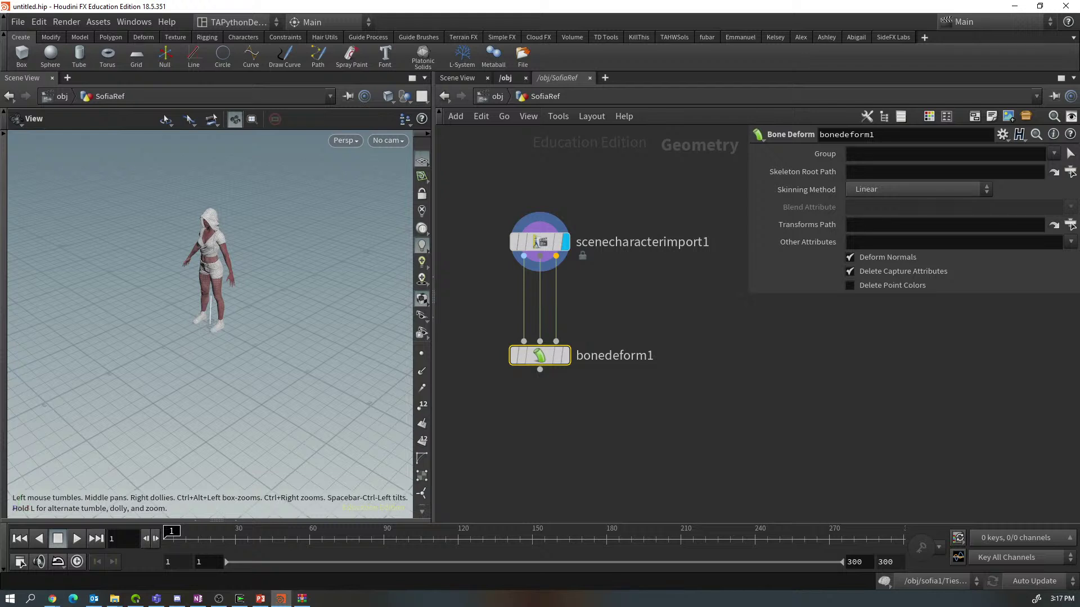
# Turn on display of the Bone Deform node and move it further down beneath the import node
pyautogui.moveTo(565, 359)
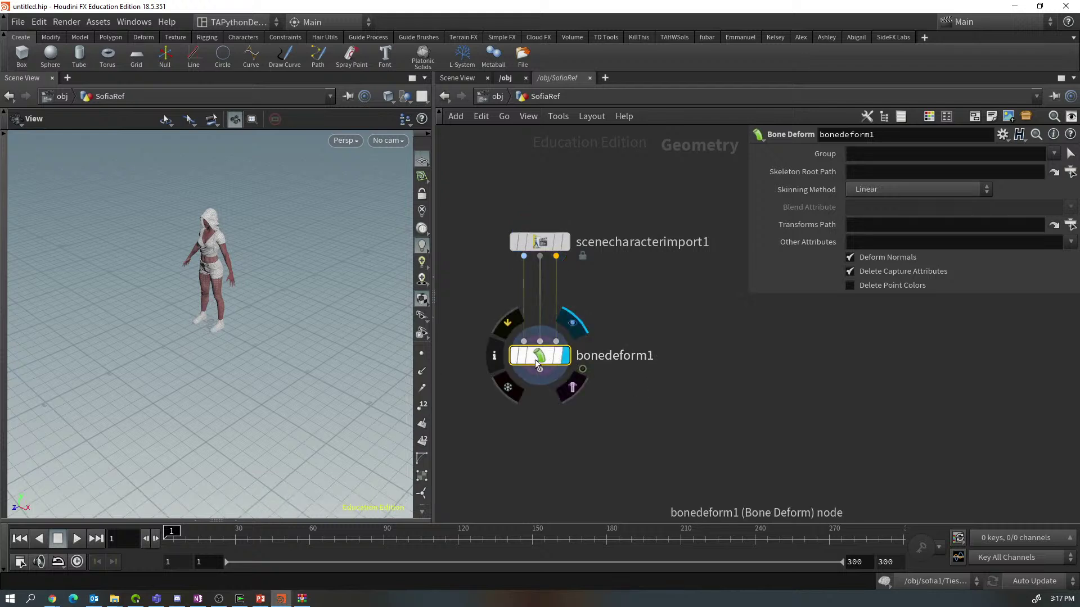
pyautogui.moveTo(535, 359); pyautogui.dragTo(532, 390)
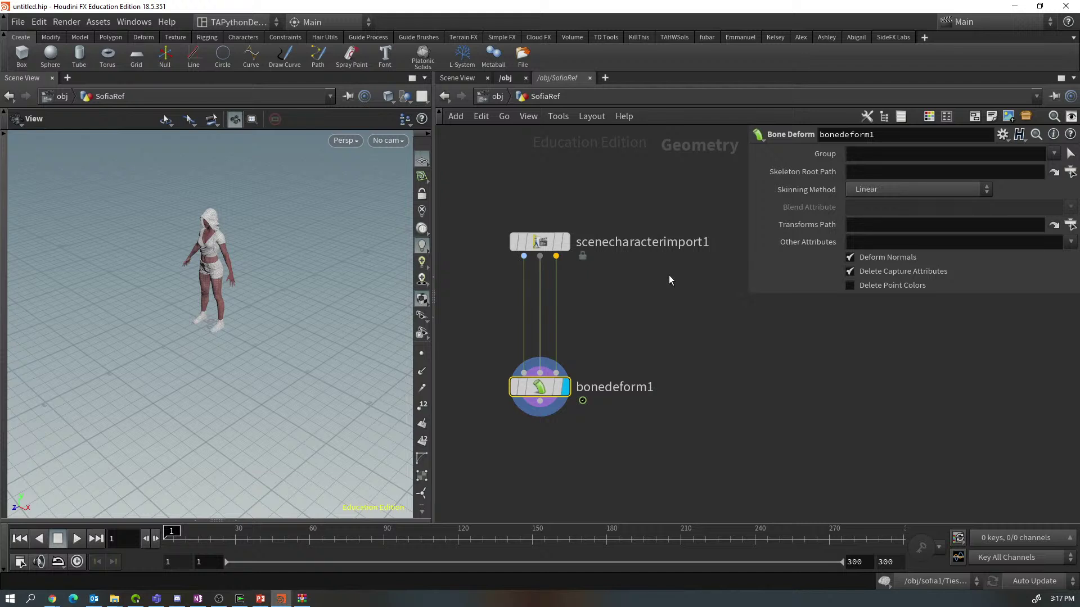
pyautogui.moveTo(543, 246)
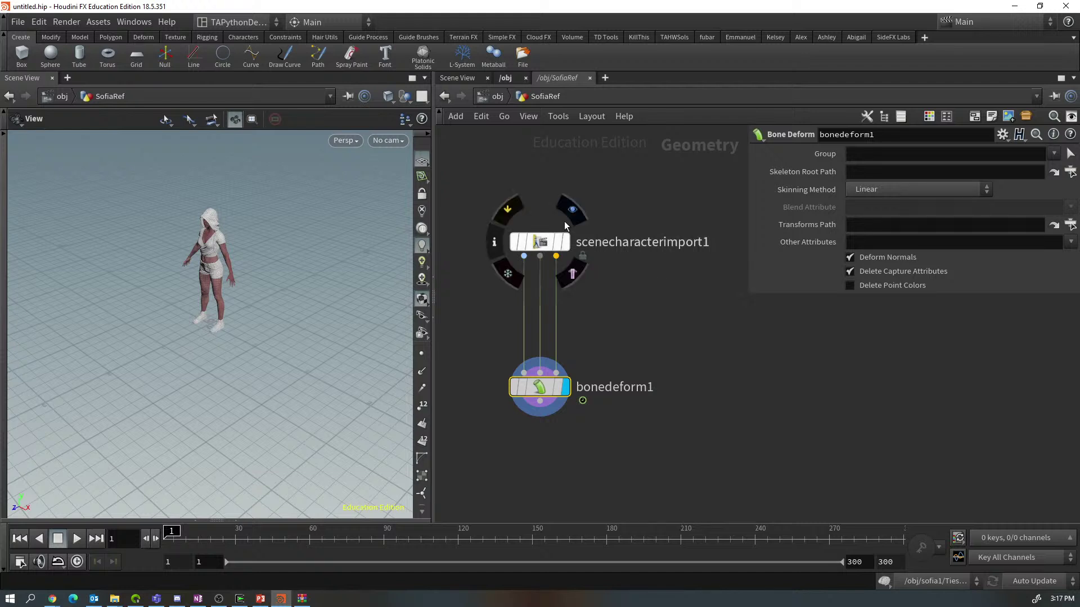
pyautogui.moveTo(539, 388)
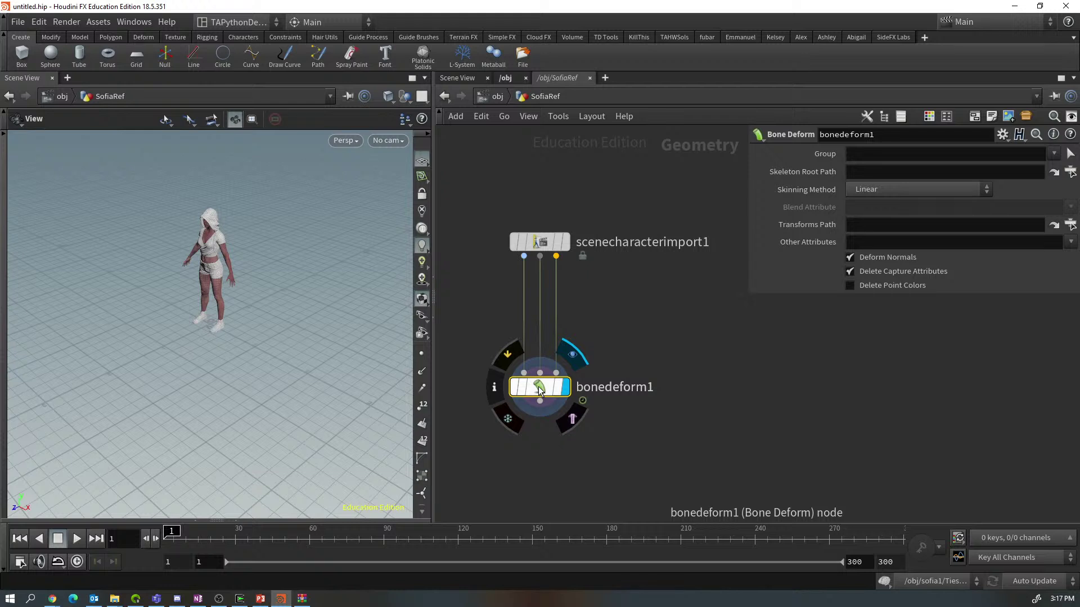
pyautogui.hotkey('alt', 'Tab')
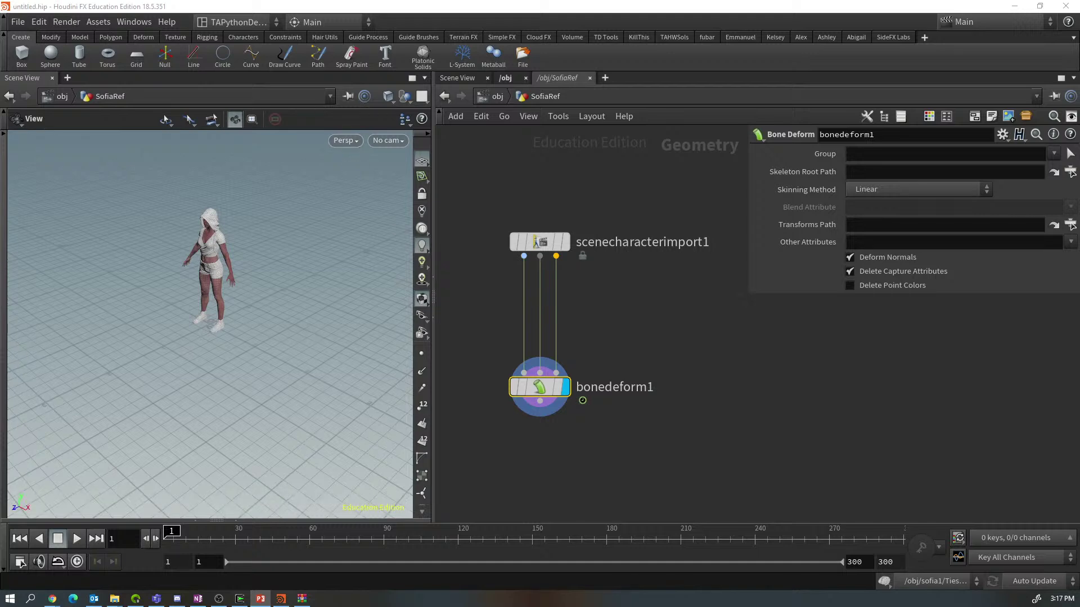
# Save the scene in the $JOB folder under the name 12_11_Demo
pyautogui.click(18, 22)
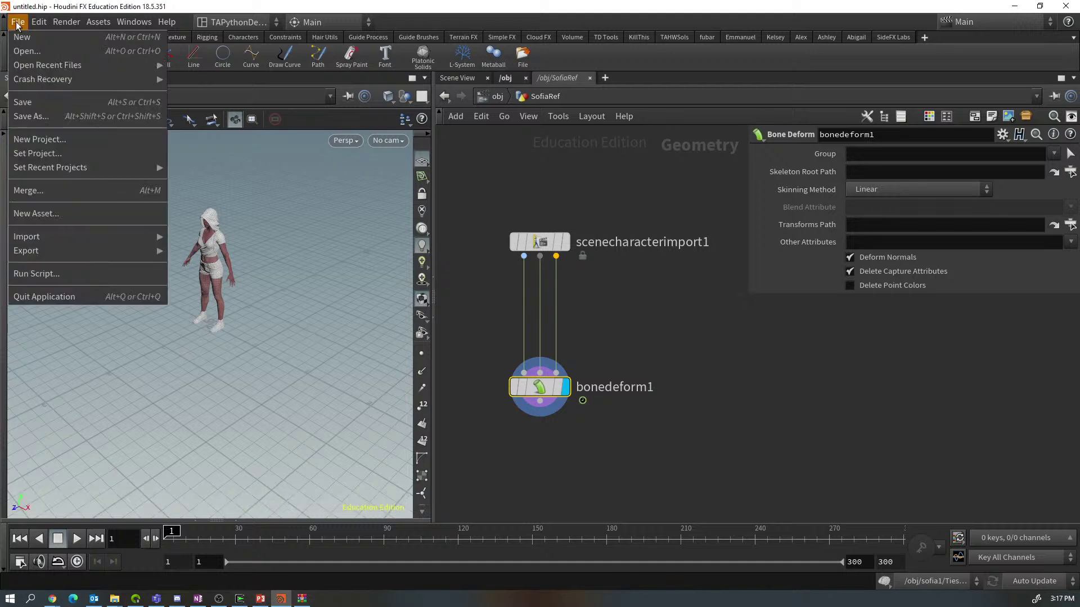
pyautogui.click(25, 117)
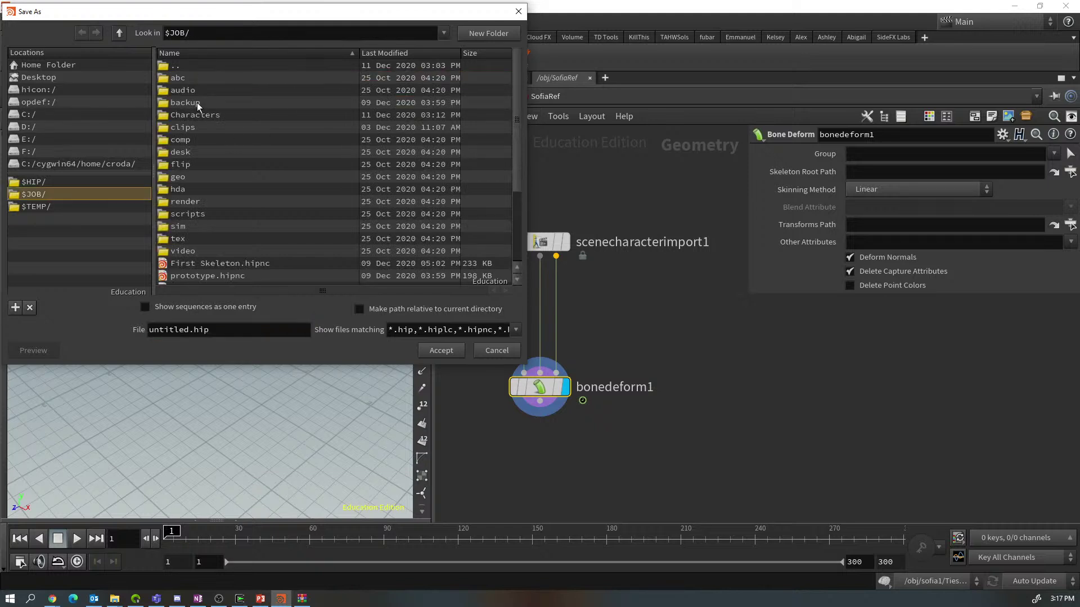
pyautogui.click(188, 330)
pyautogui.doubleClick(189, 331)
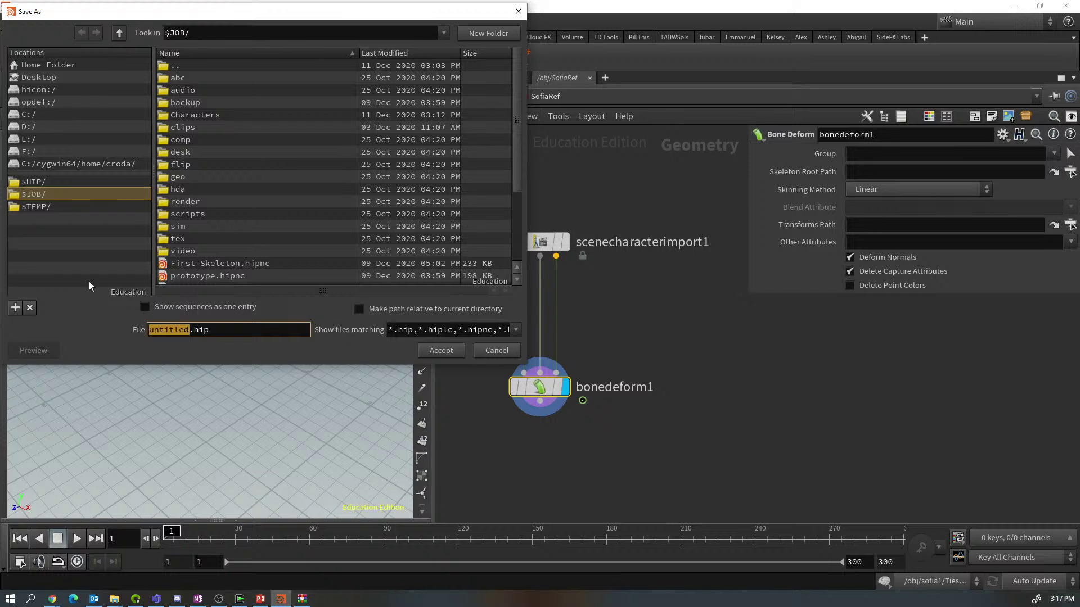
pyautogui.write('12_11_Demo')
pyautogui.click(457, 350)
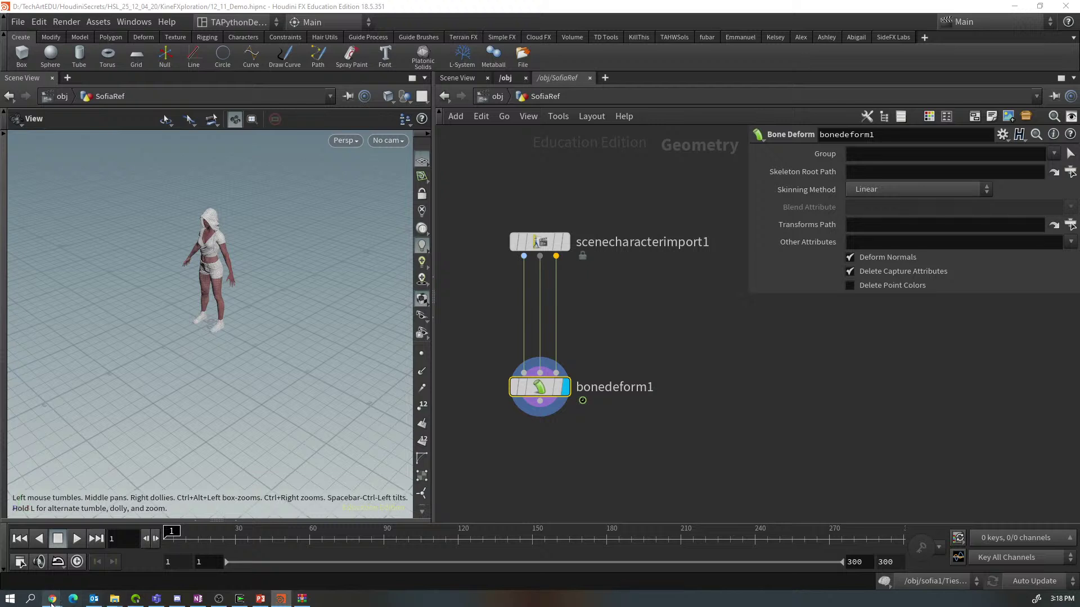
# Switch to the Chrome window showing the Sofia Rig page and open mixamo.com in a new tab
pyautogui.moveTo(52, 601)
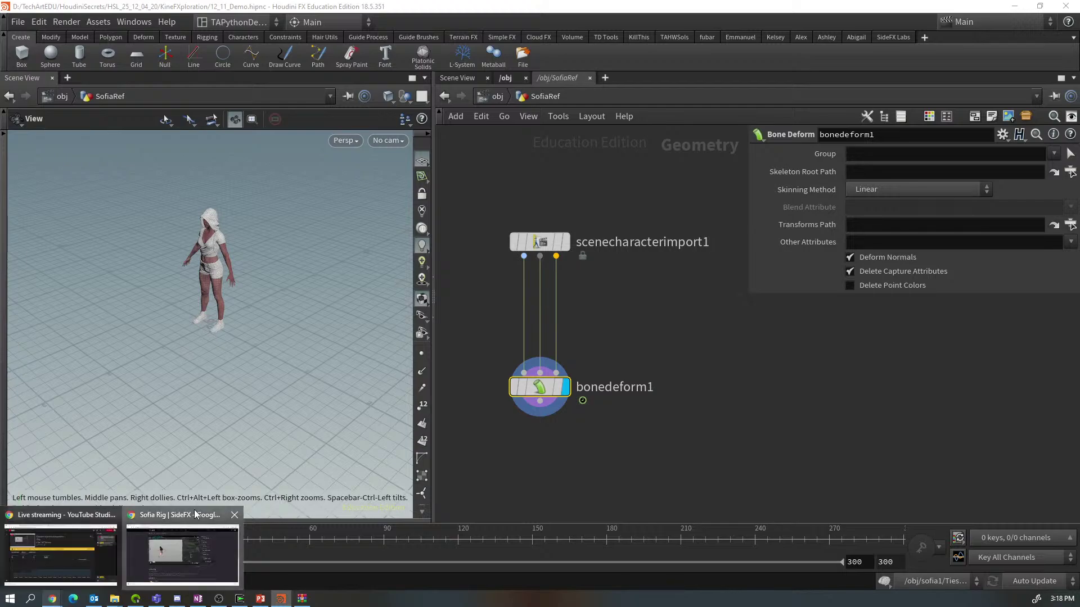
pyautogui.click(195, 515)
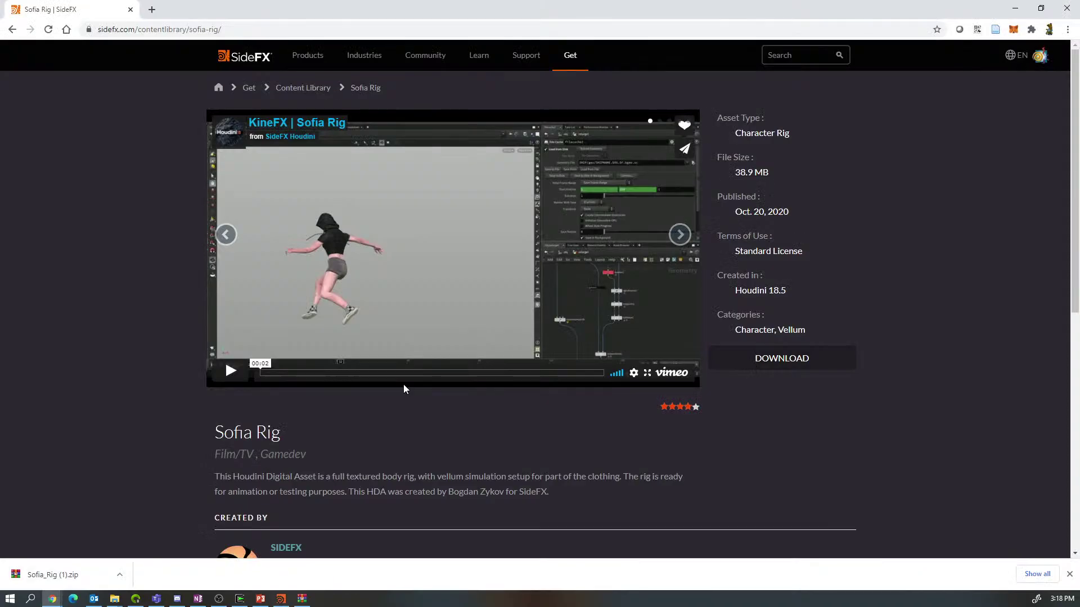
pyautogui.click(153, 10)
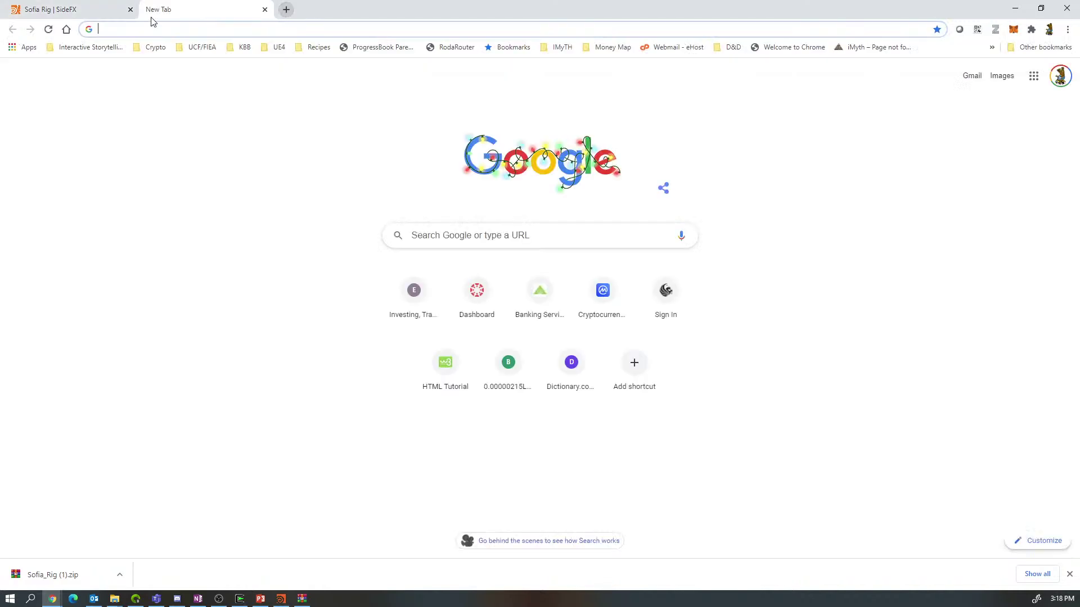
pyautogui.click(156, 29)
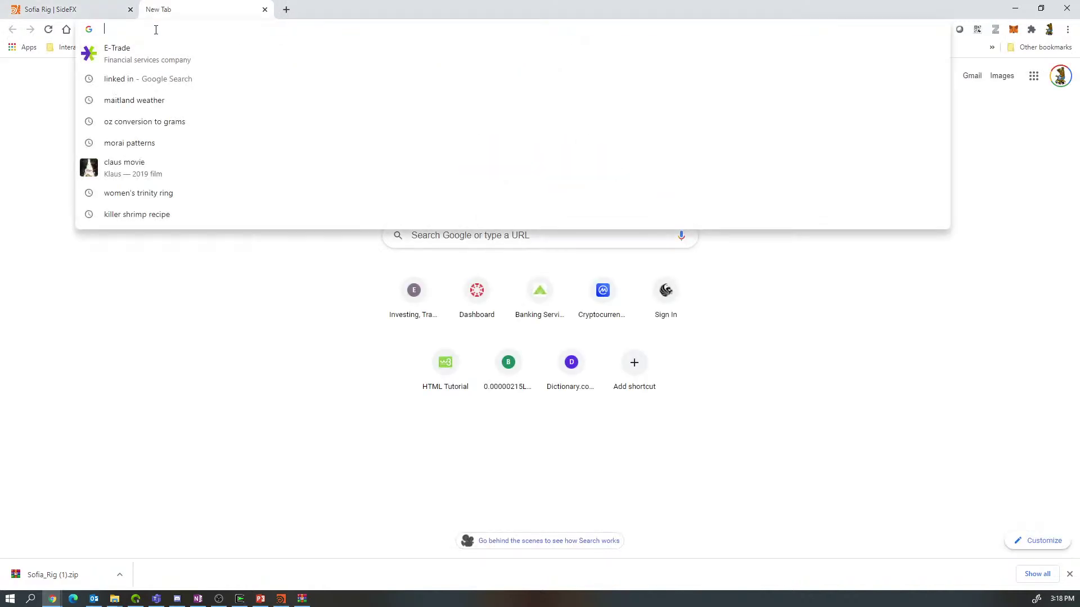
pyautogui.write('mixamo')
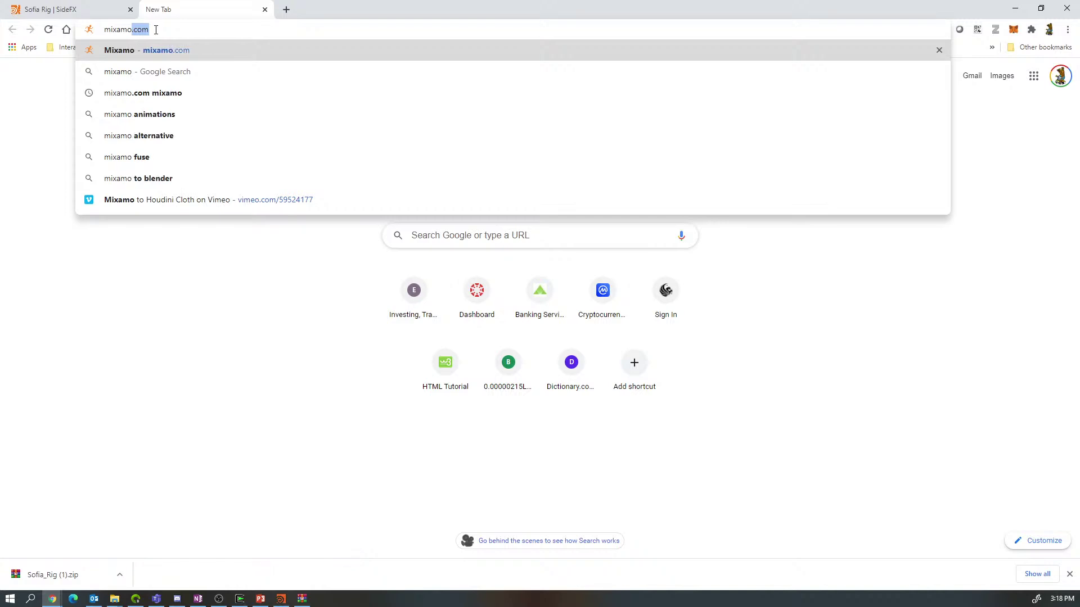
pyautogui.press('Return')
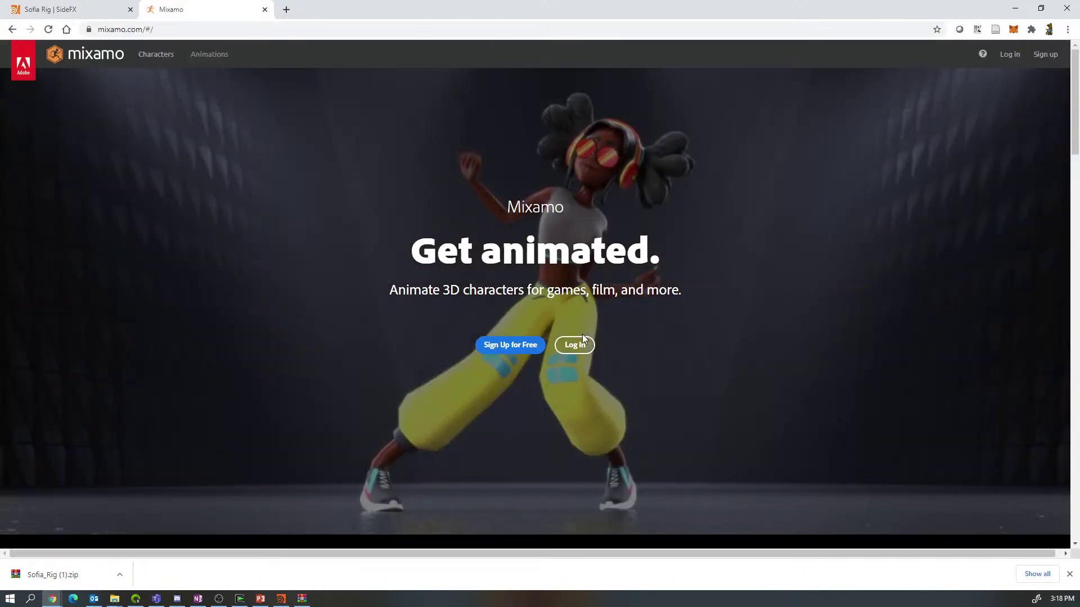
# Log in to Mixamo with the Adobe account's e-mail and password, skip the passwordless sign-in offer, and dismiss the FBX SDK notice
pyautogui.click(583, 337)
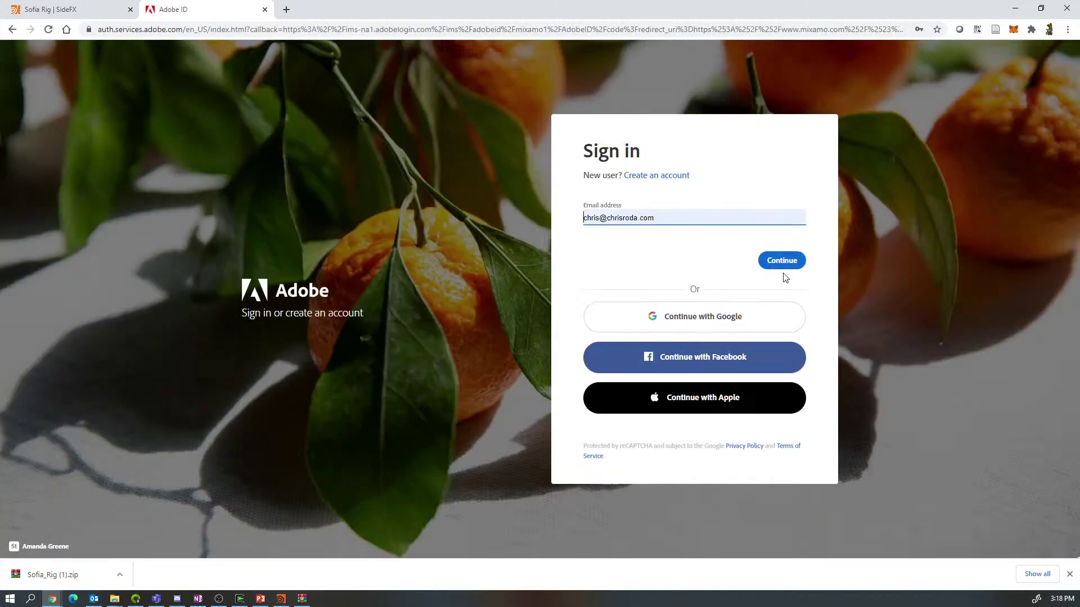
pyautogui.click(781, 260)
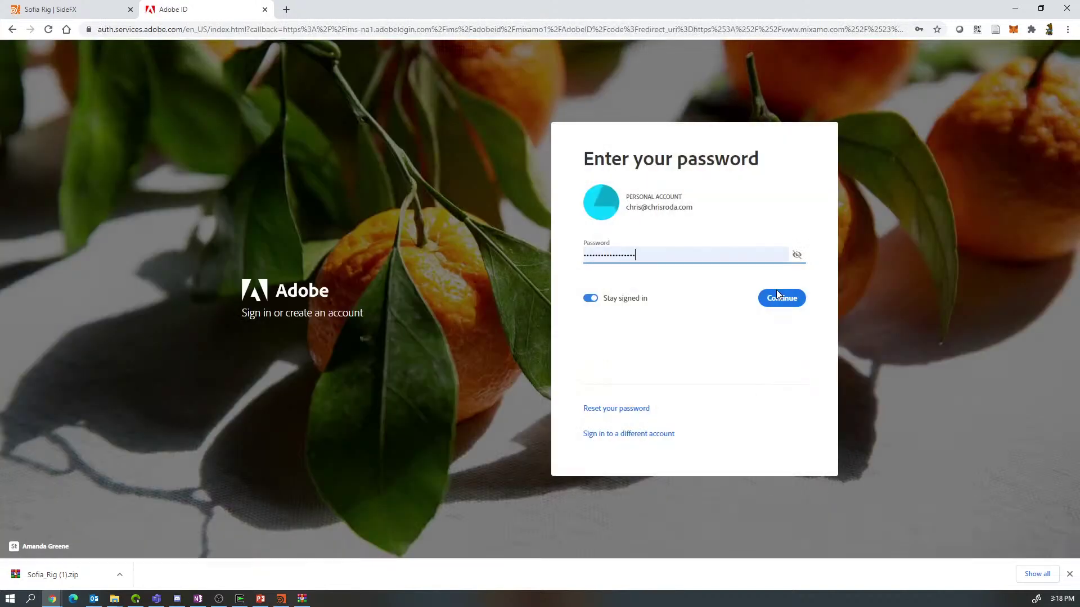
pyautogui.click(783, 298)
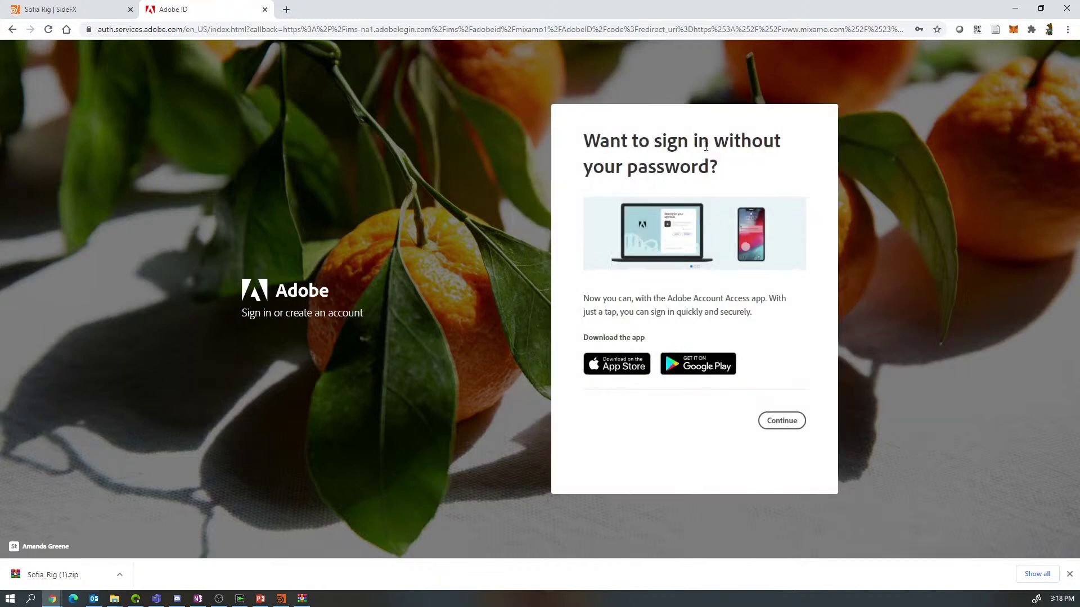
pyautogui.click(782, 423)
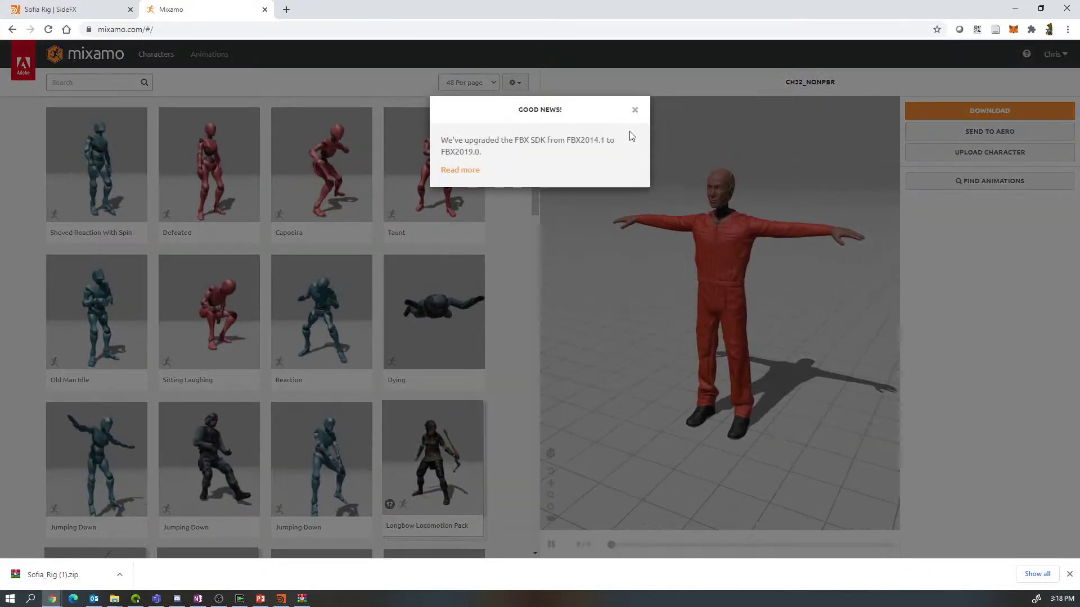
pyautogui.click(635, 111)
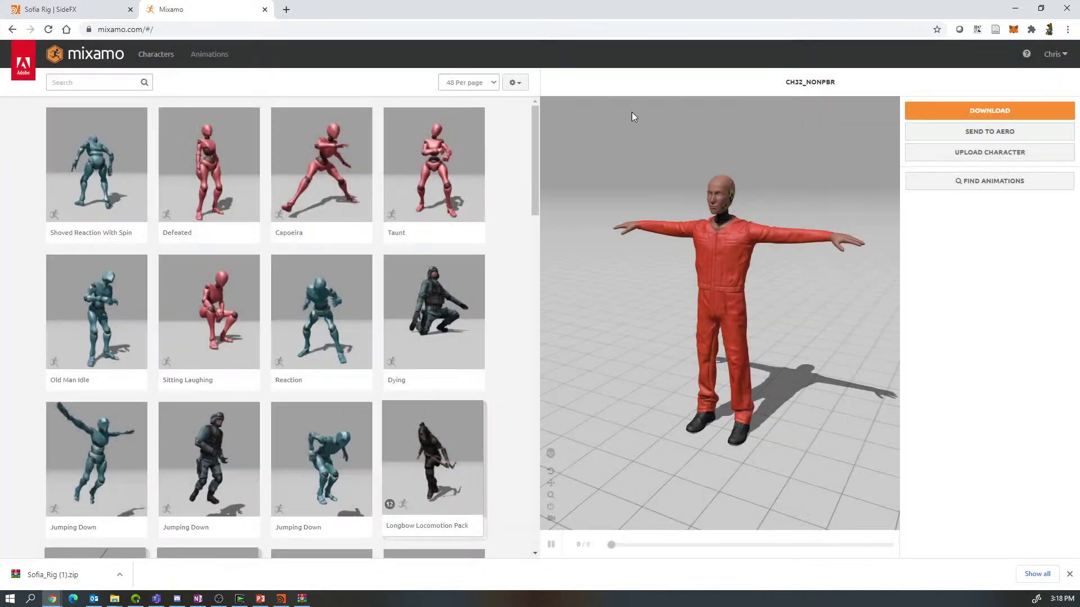
# Filter the animations by the Skinning Test genre and apply the Skinning Test animation to the character
pyautogui.moveTo(316, 376)
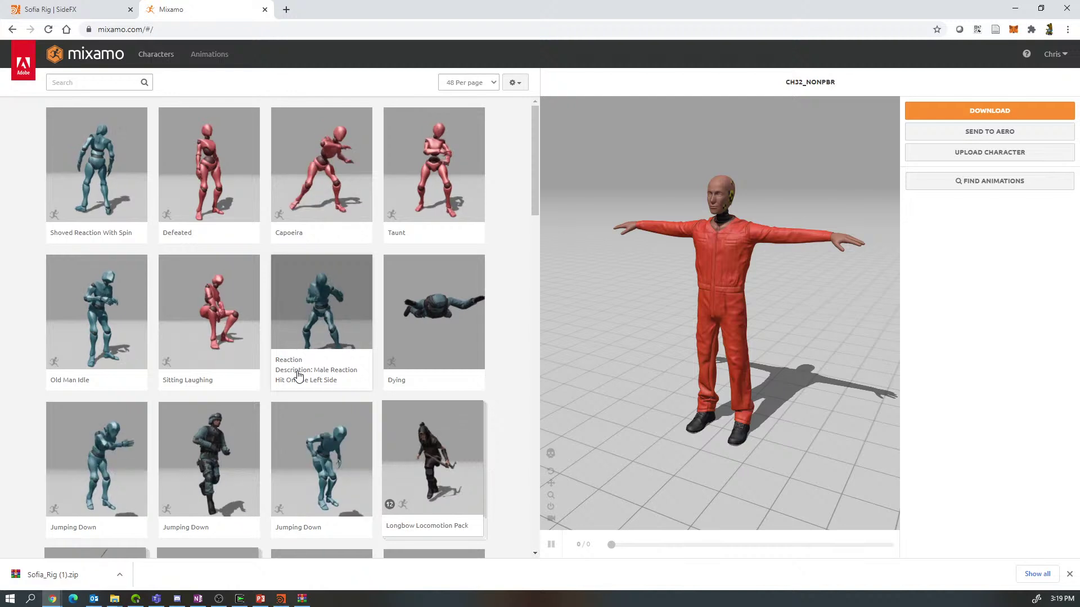
pyautogui.hotkey('alt', 'Tab')
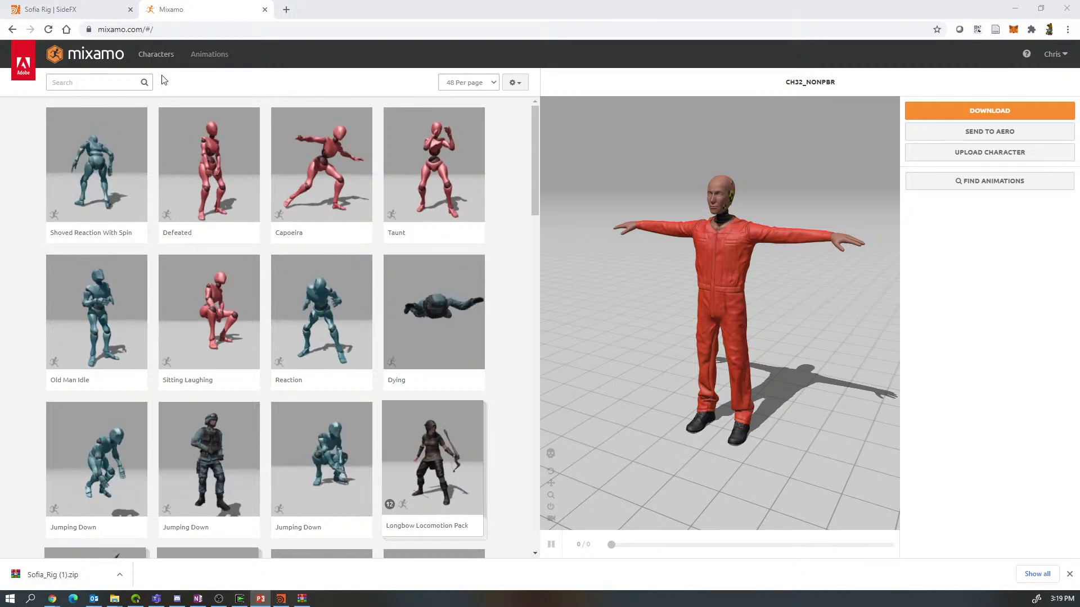
pyautogui.click(117, 83)
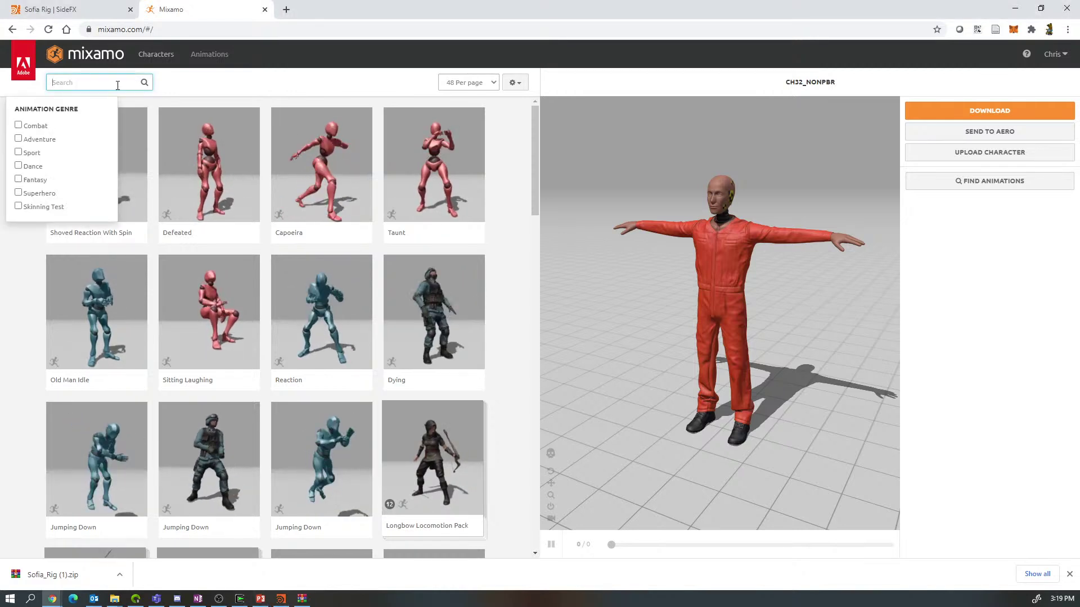
pyautogui.click(19, 207)
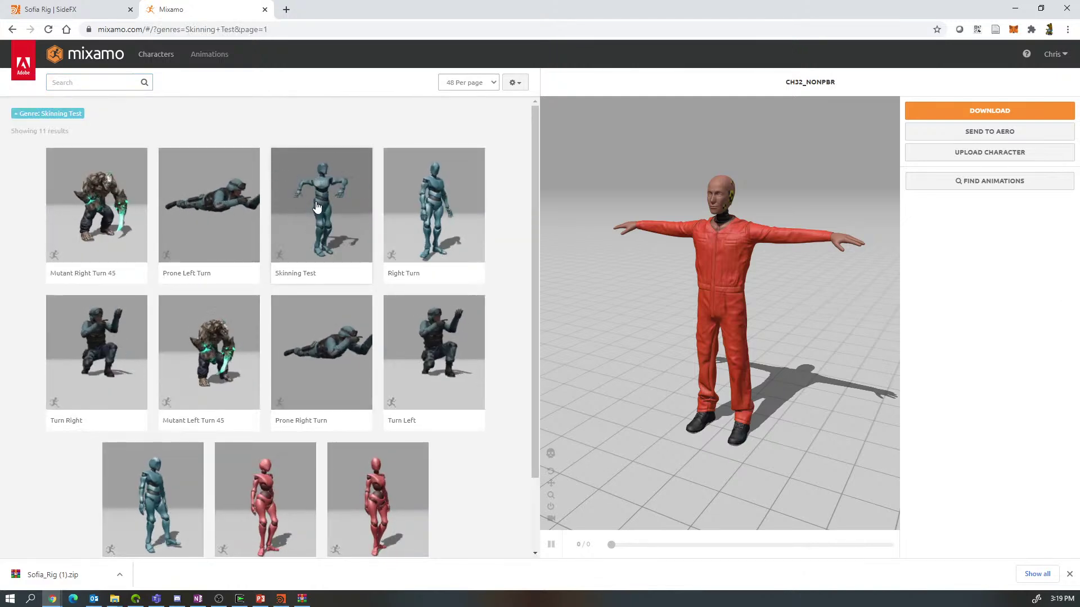
pyautogui.click(320, 211)
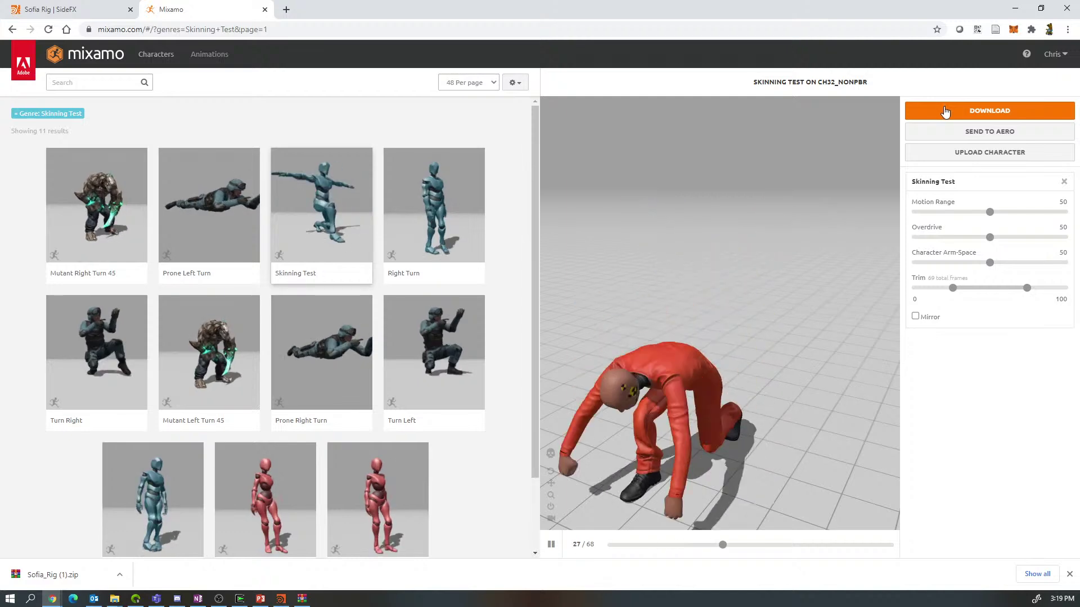
# Download the Skinning Test animation as FBX 2019 Binary with the Skin option set to Without Skin
pyautogui.click(943, 108)
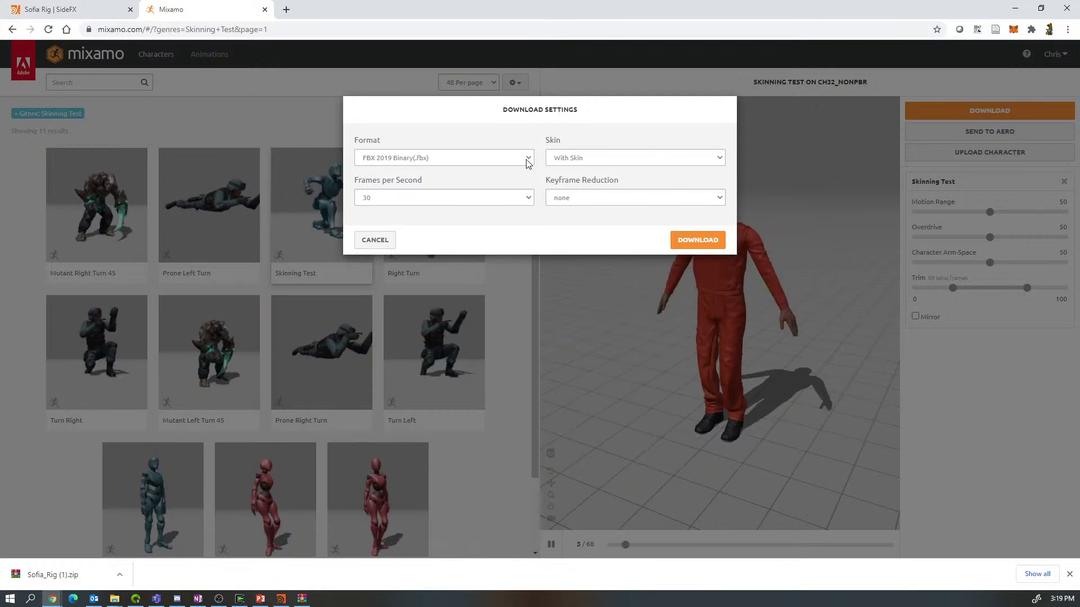
pyautogui.click(721, 158)
pyautogui.click(694, 180)
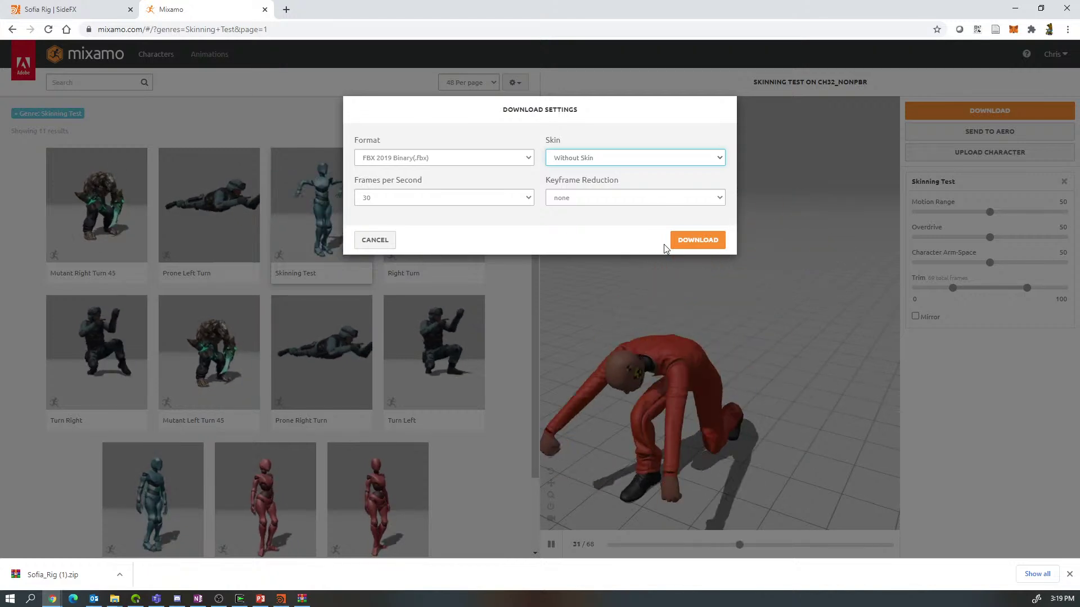
pyautogui.click(686, 242)
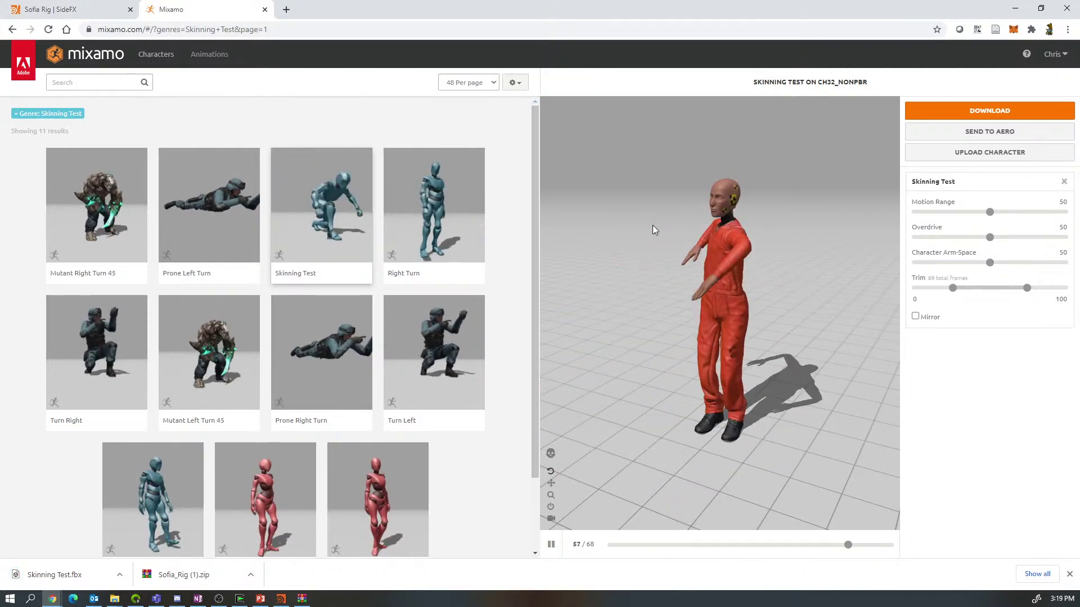
# Switch to File Explorer and select the downloaded Skinning Test.fbx in the Downloads folder
pyautogui.click(114, 599)
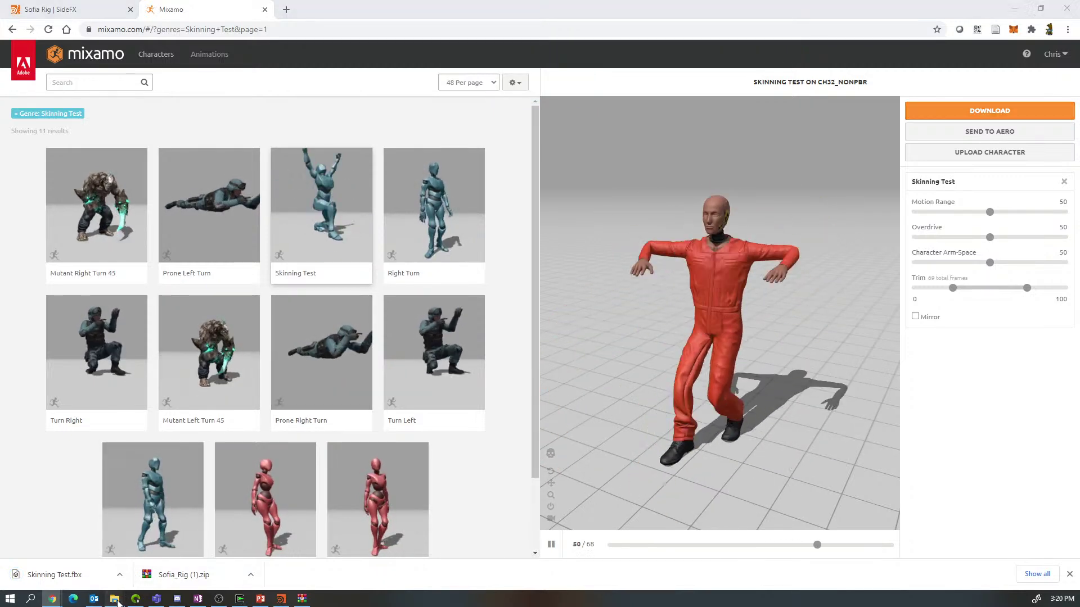
pyautogui.click(76, 521)
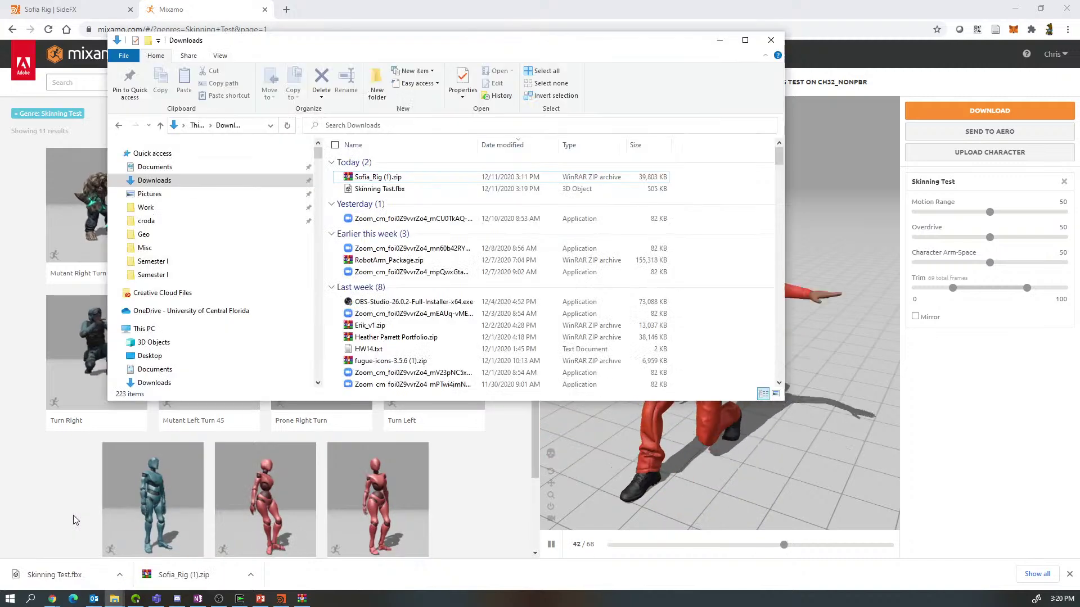
pyautogui.click(370, 192)
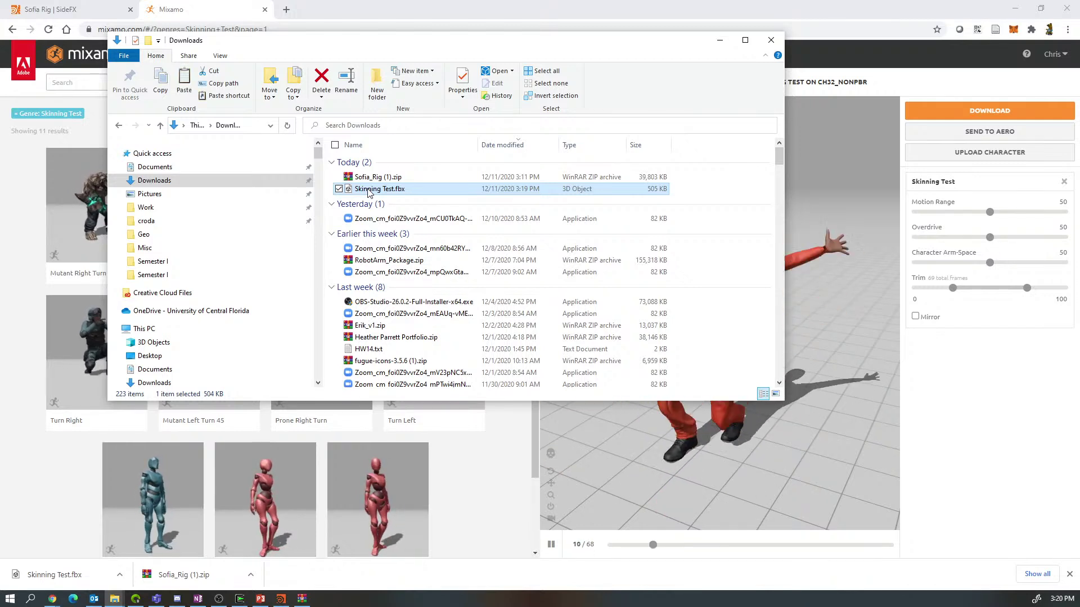
# Browse to the clips folder inside TechArtEDU/HoudiniSecrets/HSL_25_12_04_20/KineFXploration to review the stored animation files, and minimize File Explorer
pyautogui.click(147, 221)
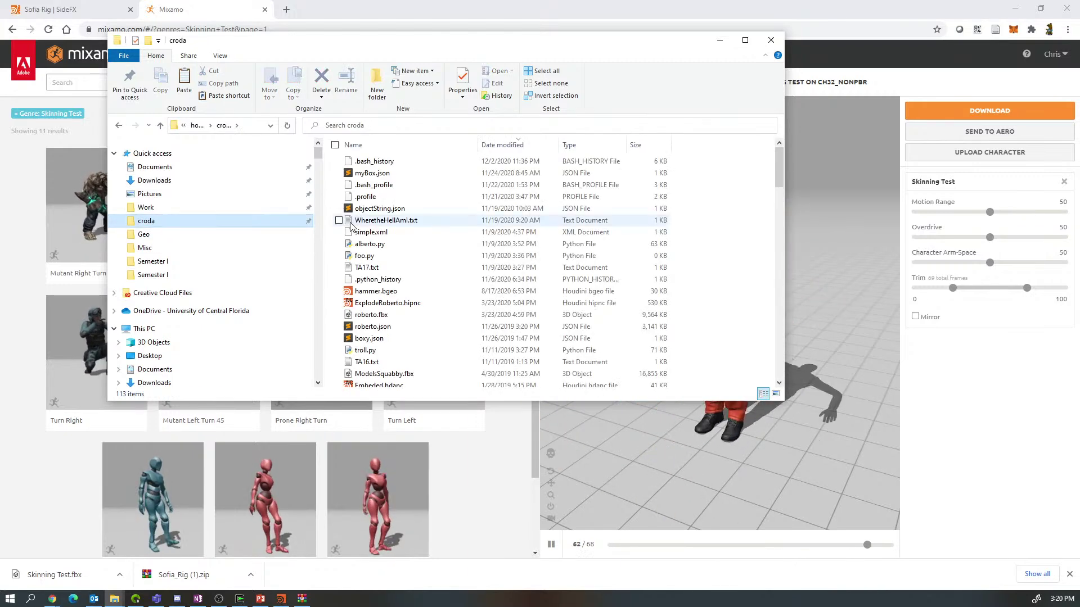
pyautogui.scroll(-5, 191, 330)
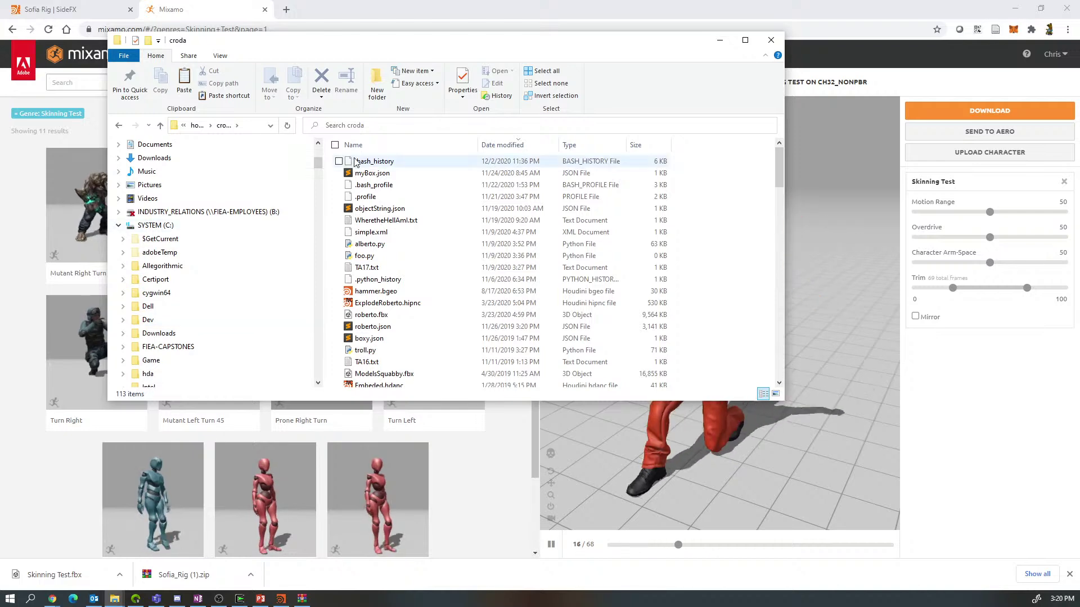
pyautogui.click(118, 225)
pyautogui.scroll(-5, 239, 318)
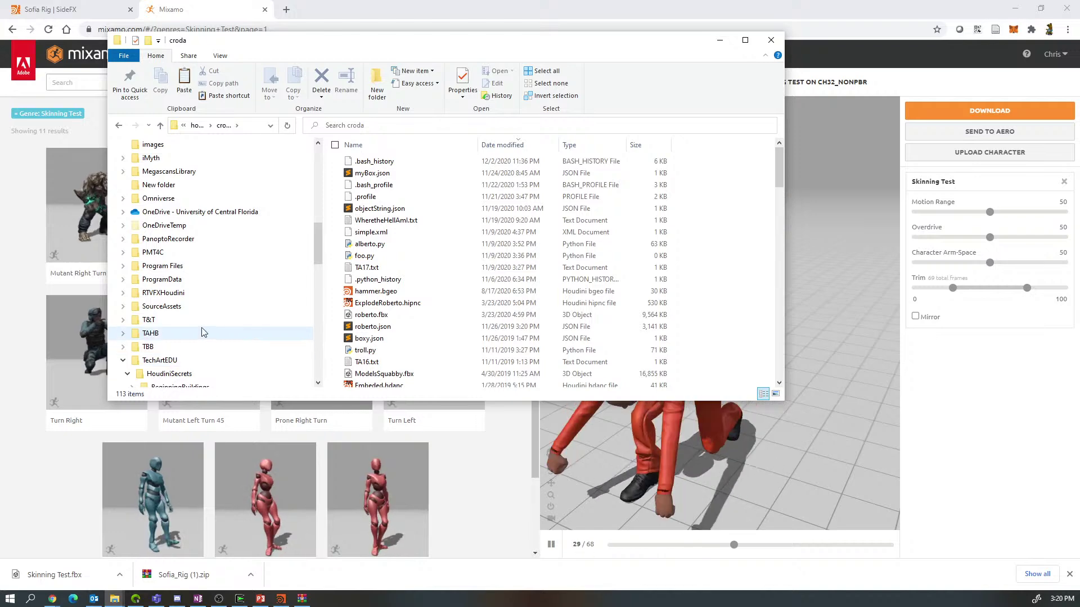
pyautogui.scroll(-2, 203, 331)
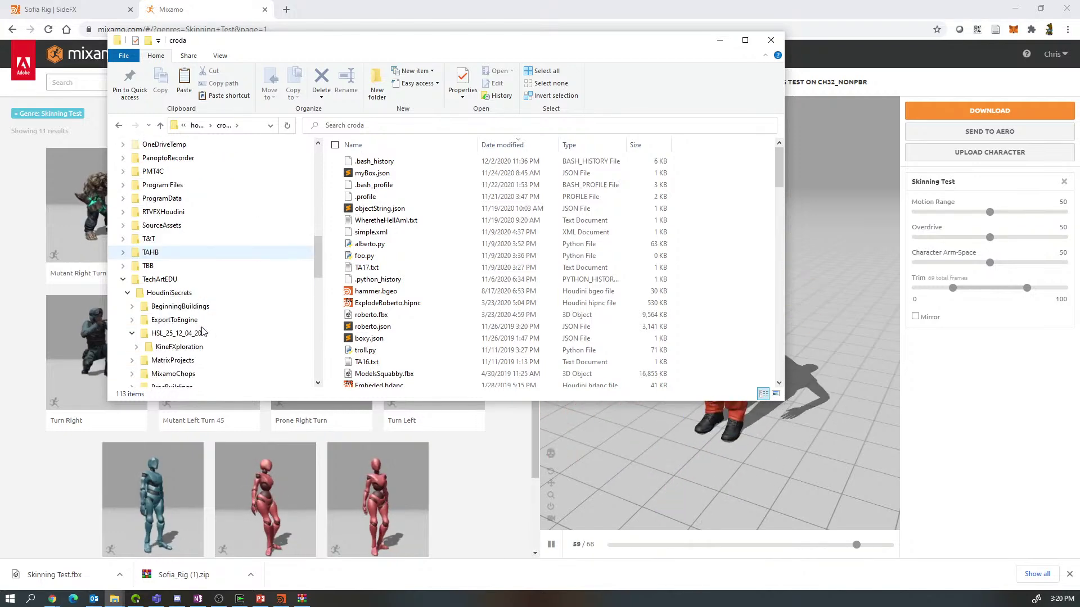
pyautogui.click(177, 347)
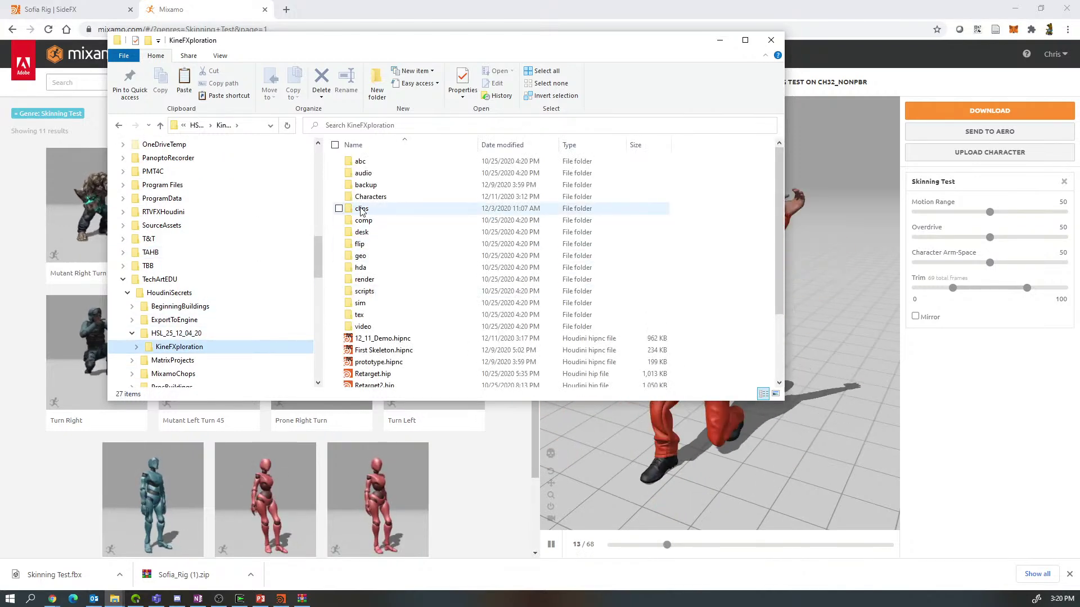
pyautogui.doubleClick(361, 209)
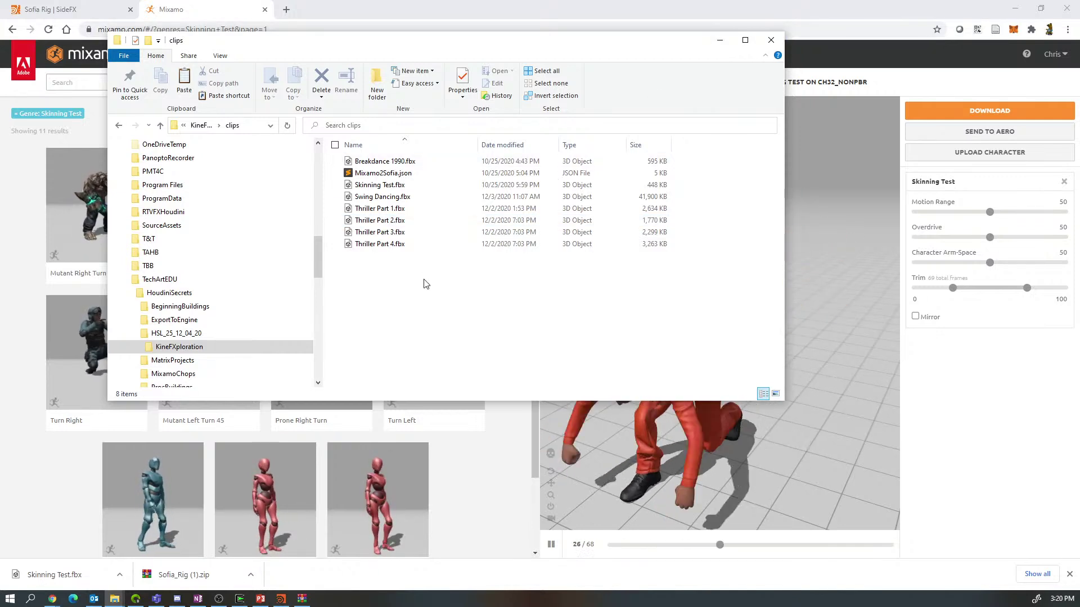
pyautogui.click(720, 40)
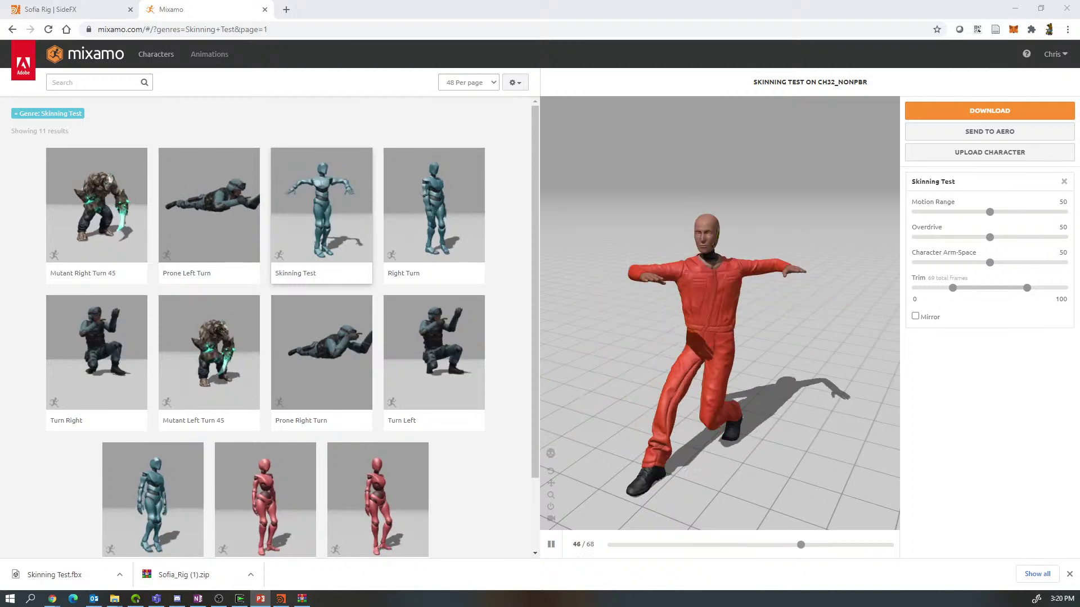
# Return to Houdini and add an FBX Animation Import node beside the scenecharacterimport1 and bonedeform1 chain, spacing out the nodes
pyautogui.click(1014, 9)
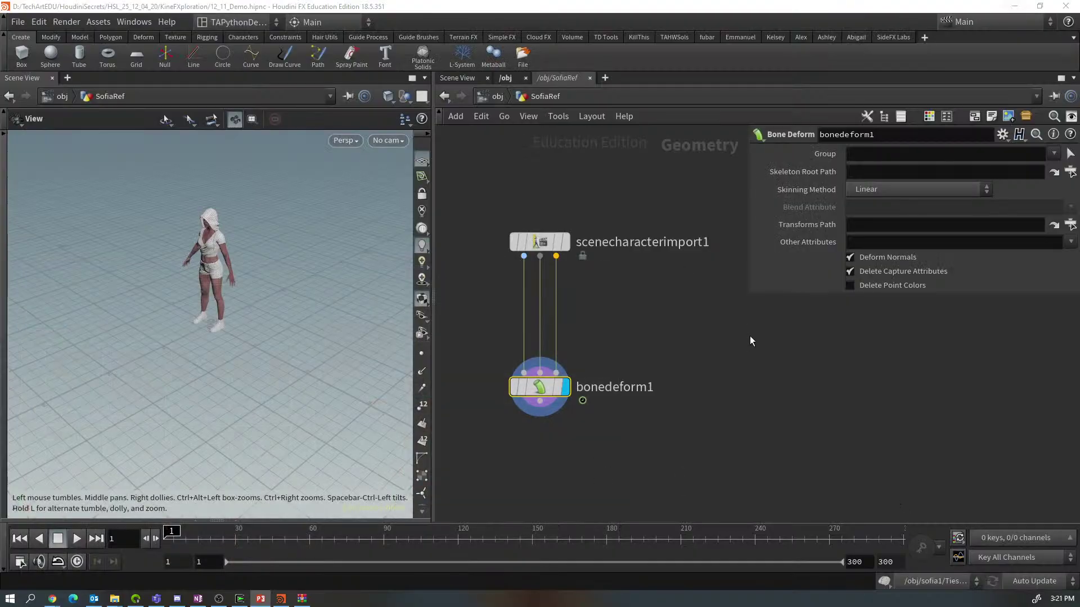
pyautogui.moveTo(768, 335); pyautogui.dragTo(742, 368, button='middle')
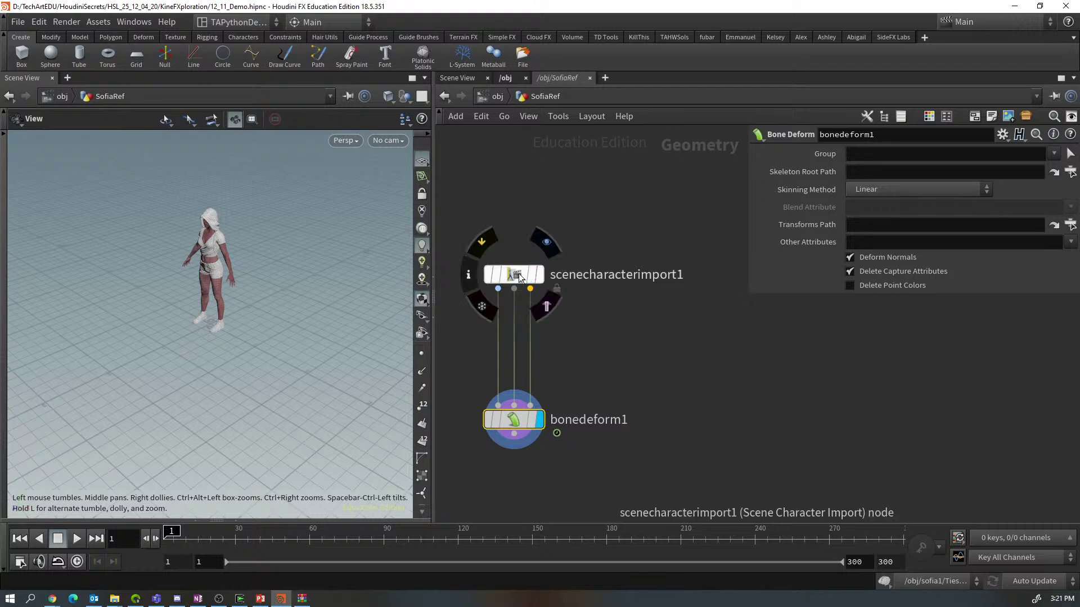
pyautogui.moveTo(514, 272); pyautogui.dragTo(511, 238)
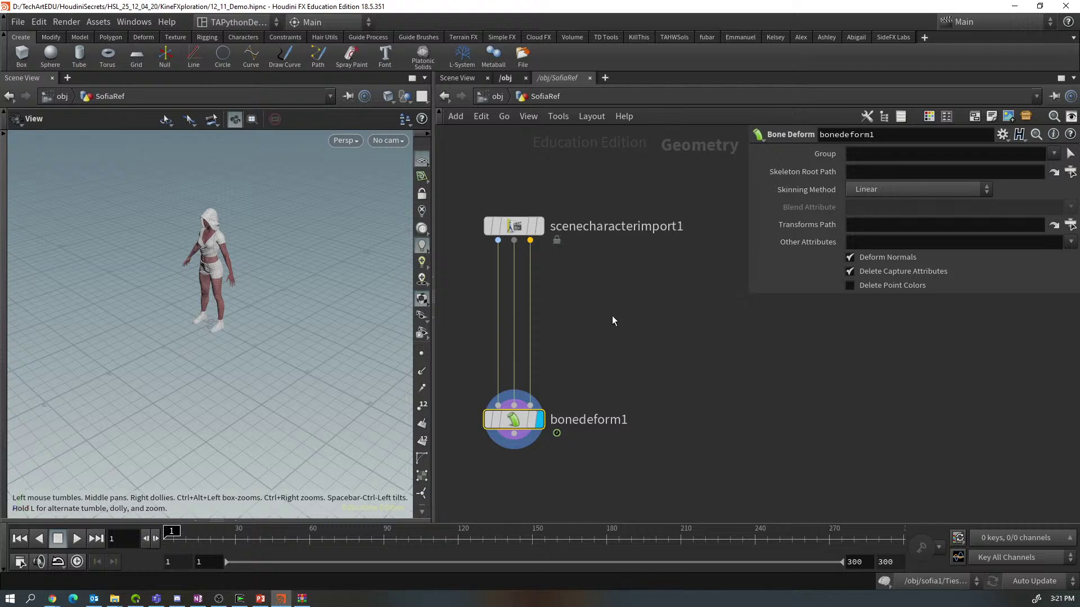
pyautogui.press('Tab')
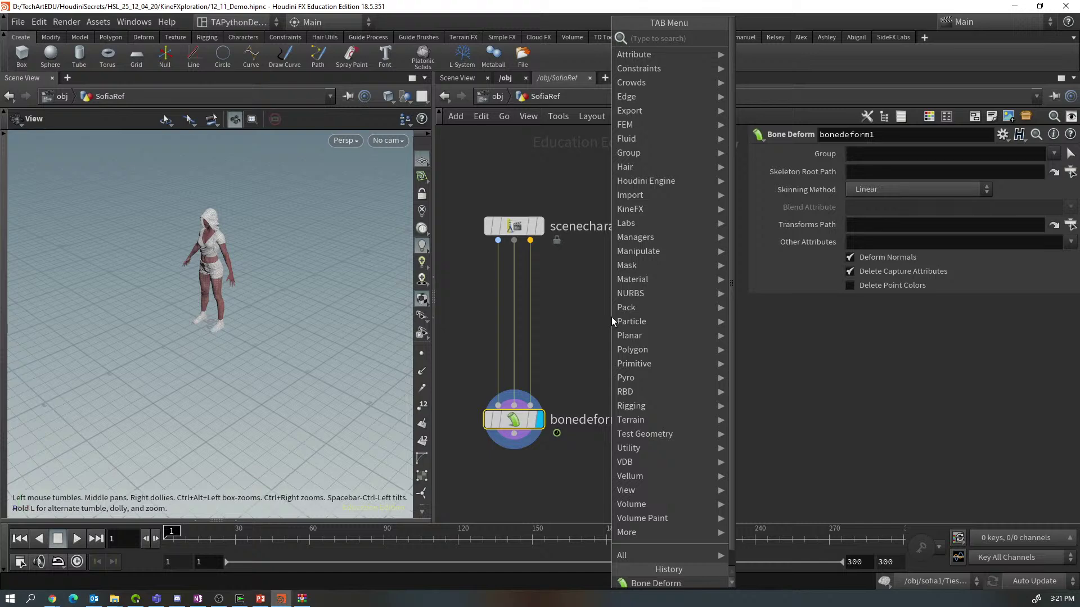
pyautogui.write('fbx')
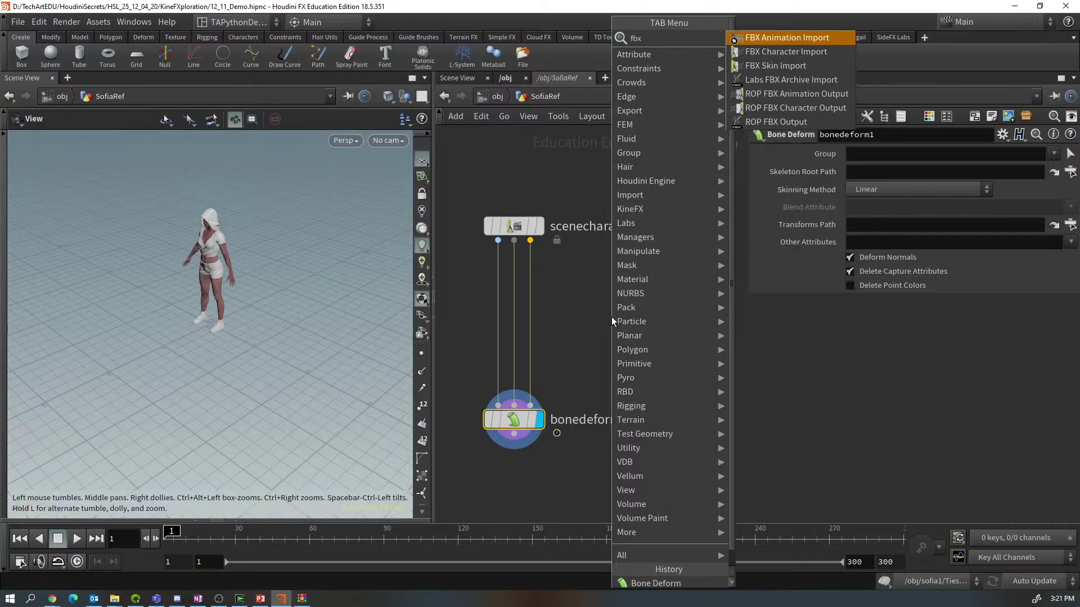
pyautogui.click(780, 38)
pyautogui.click(645, 282)
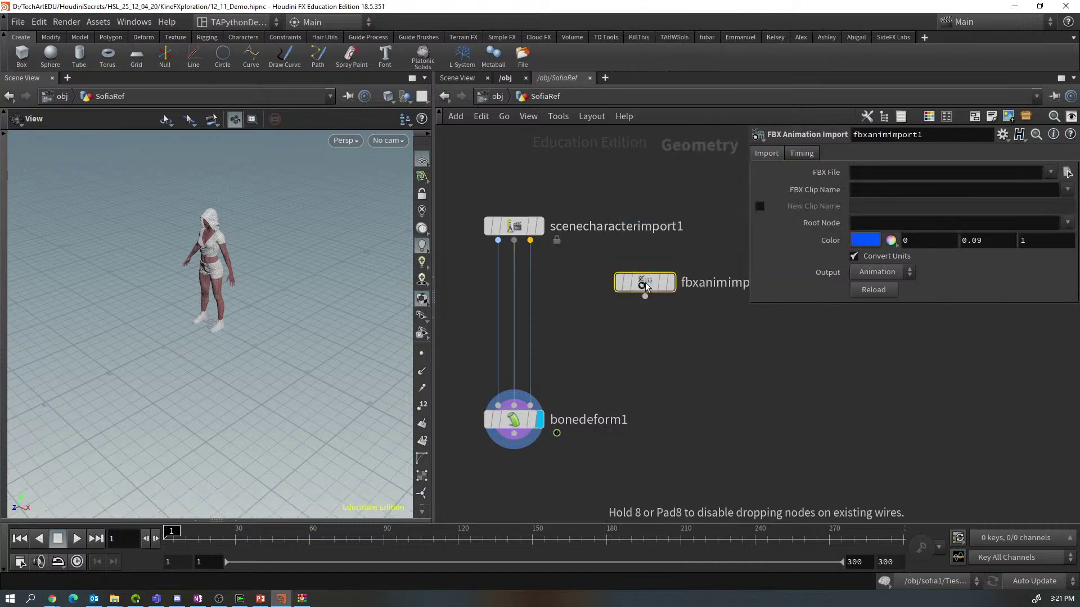
pyautogui.moveTo(760, 339); pyautogui.dragTo(741, 393, button='middle')
pyautogui.moveTo(633, 345); pyautogui.dragTo(632, 380)
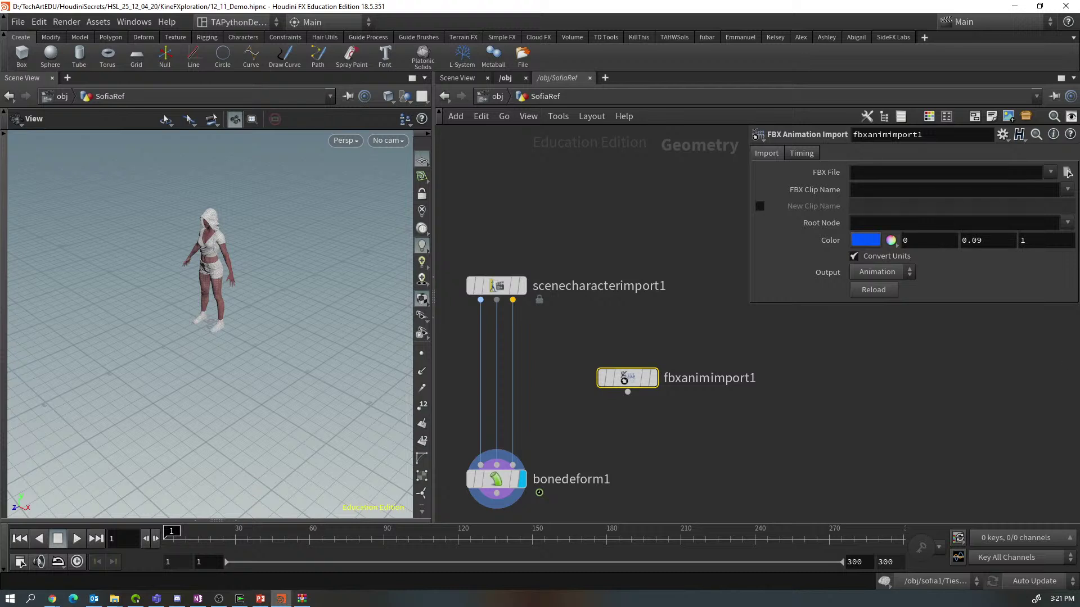
# Load $JOB/clips/Skinning Test.fbx into the FBX Animation Import node and rename the node Rigging_test
pyautogui.click(1067, 173)
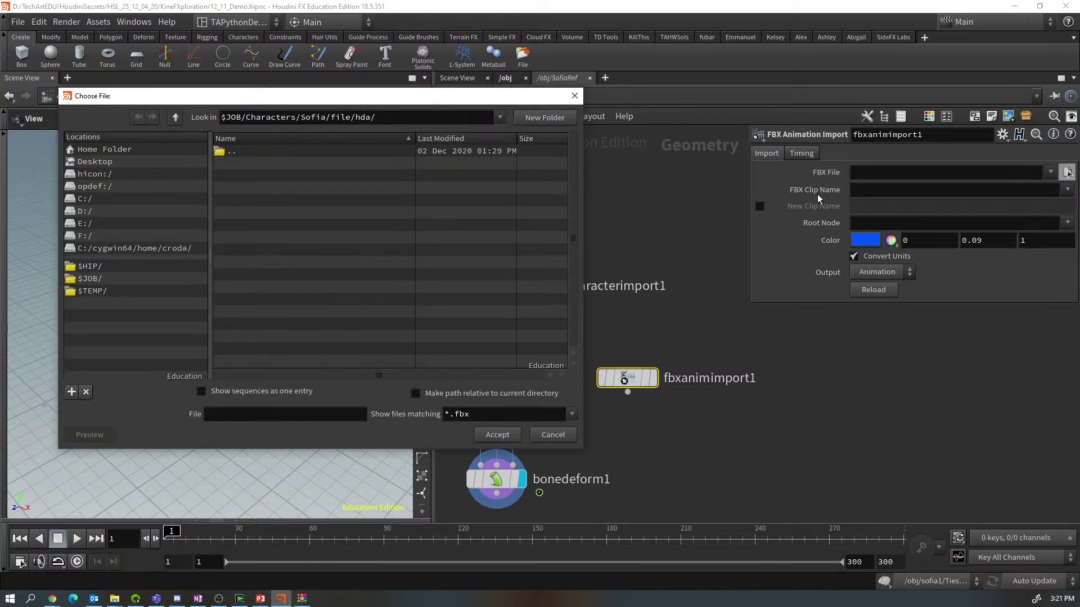
pyautogui.click(90, 279)
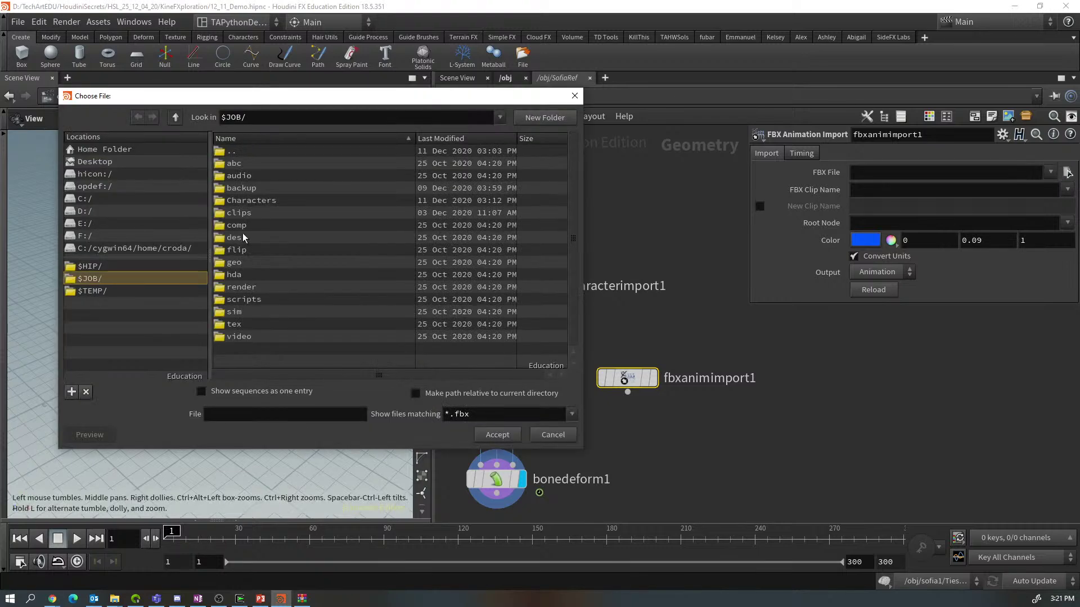
pyautogui.doubleClick(239, 213)
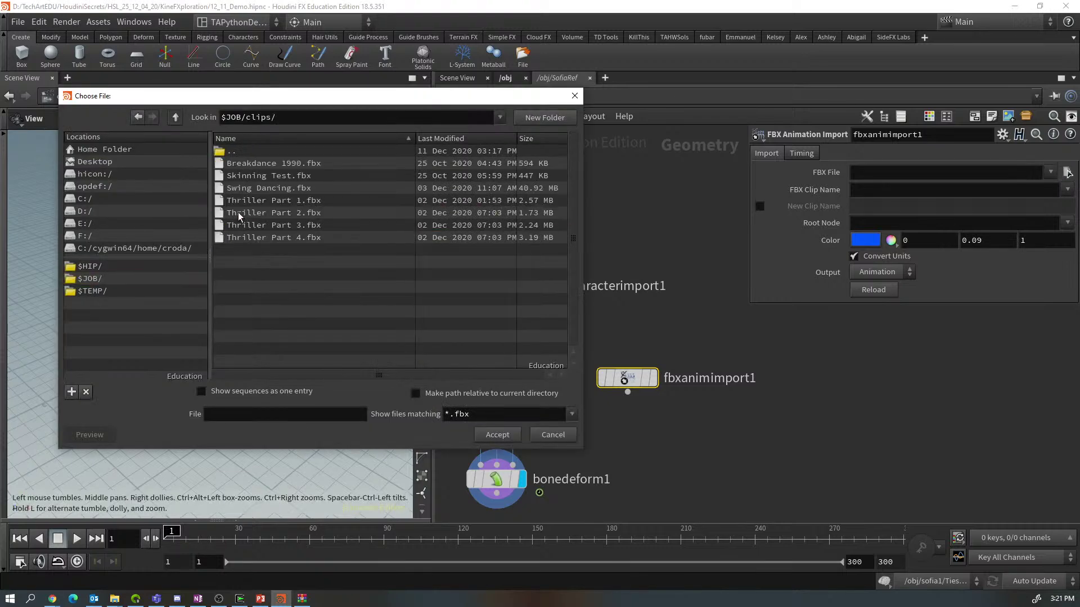
pyautogui.click(253, 176)
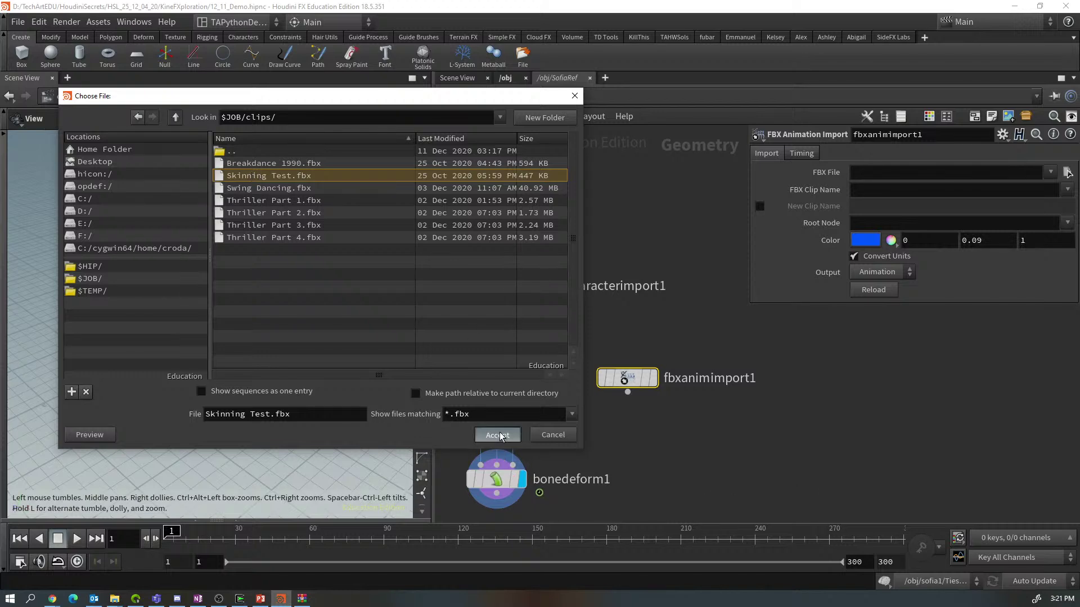
pyautogui.click(497, 436)
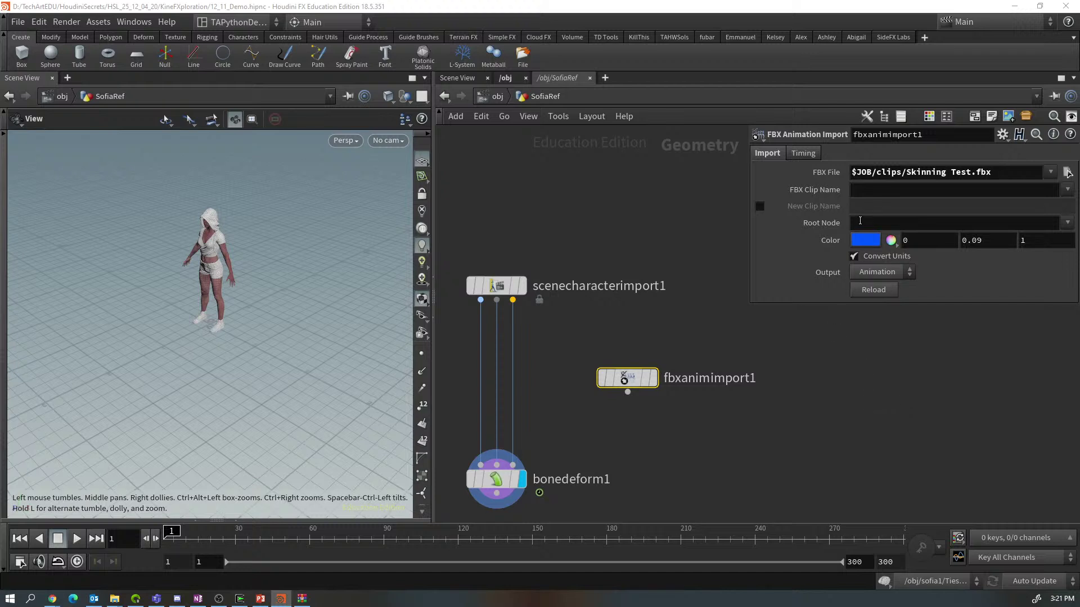
pyautogui.doubleClick(891, 138)
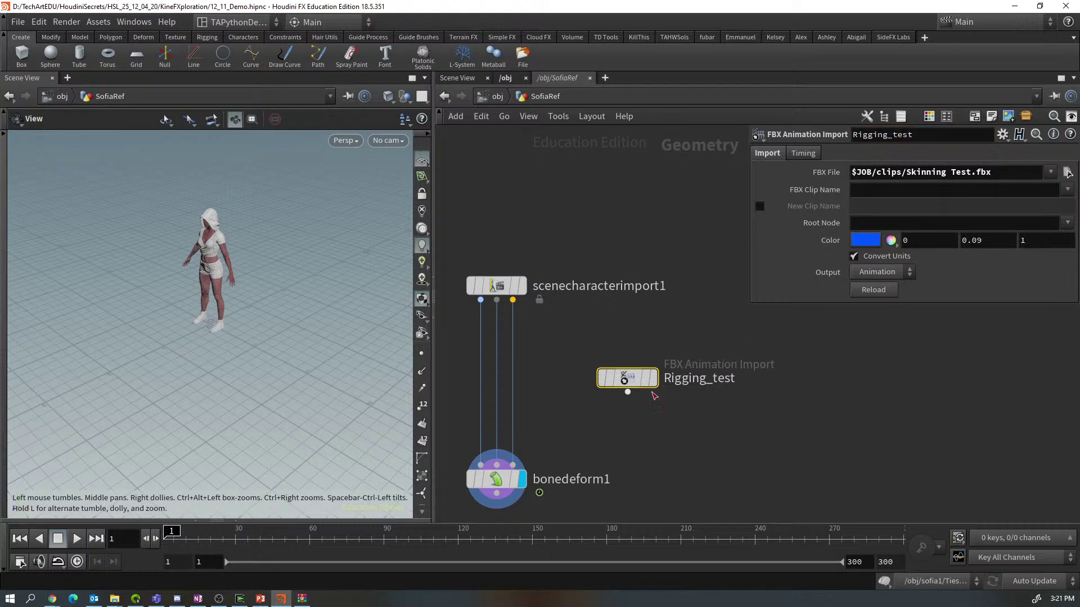
# Display the Rigging_test node's skeleton in the viewport with its joint points shown, and move the node slightly higher in the network
pyautogui.click(653, 378)
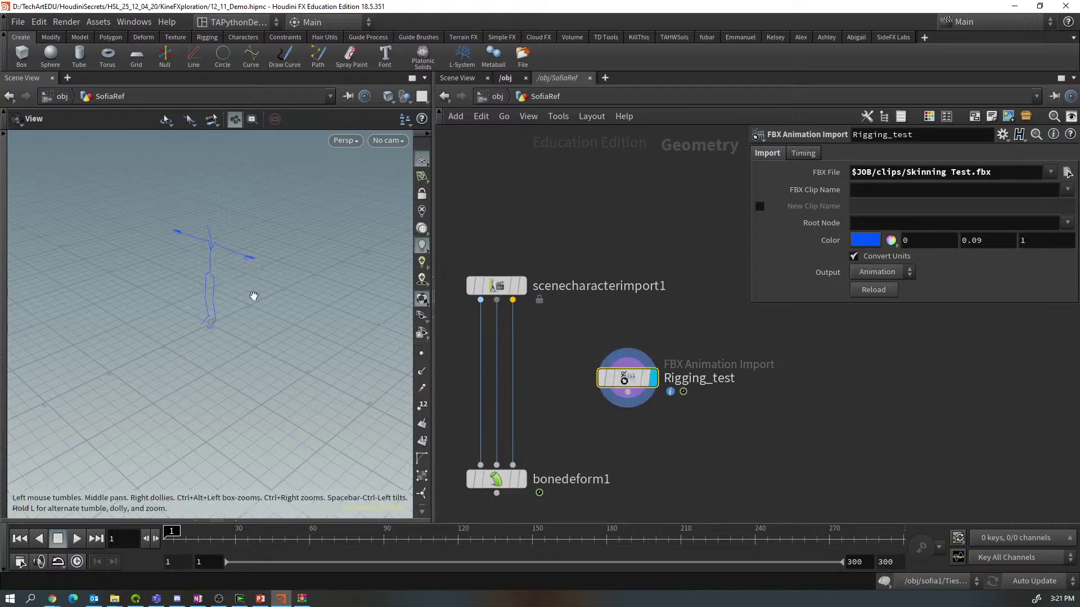
pyautogui.moveTo(232, 325)
pyautogui.mouseDown()
pyautogui.moveTo(282, 311)
pyautogui.moveTo(237, 327)
pyautogui.mouseUp()
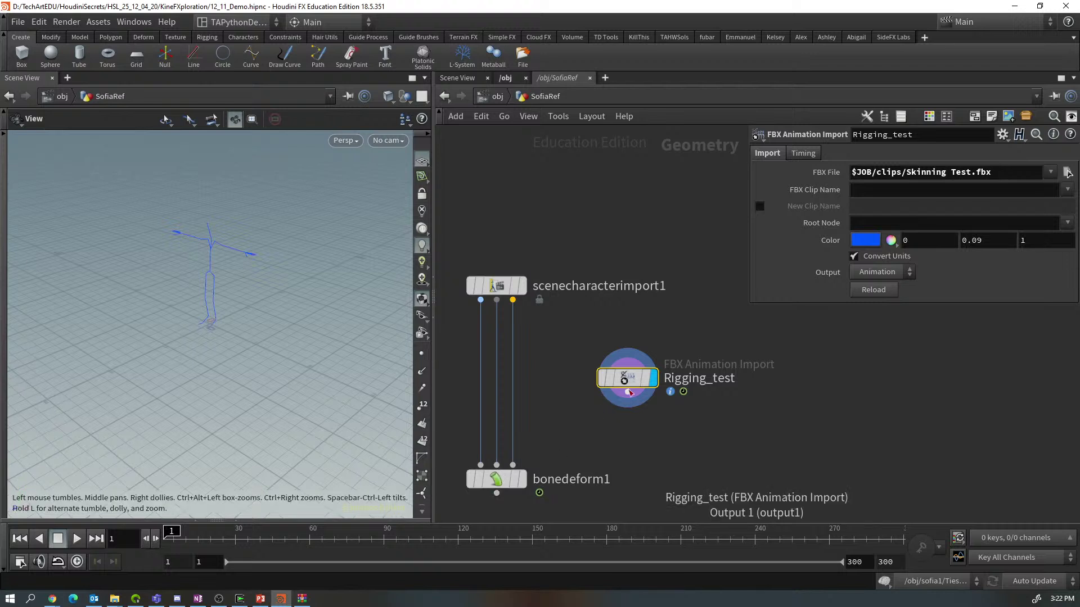
pyautogui.moveTo(630, 392); pyautogui.dragTo(619, 360)
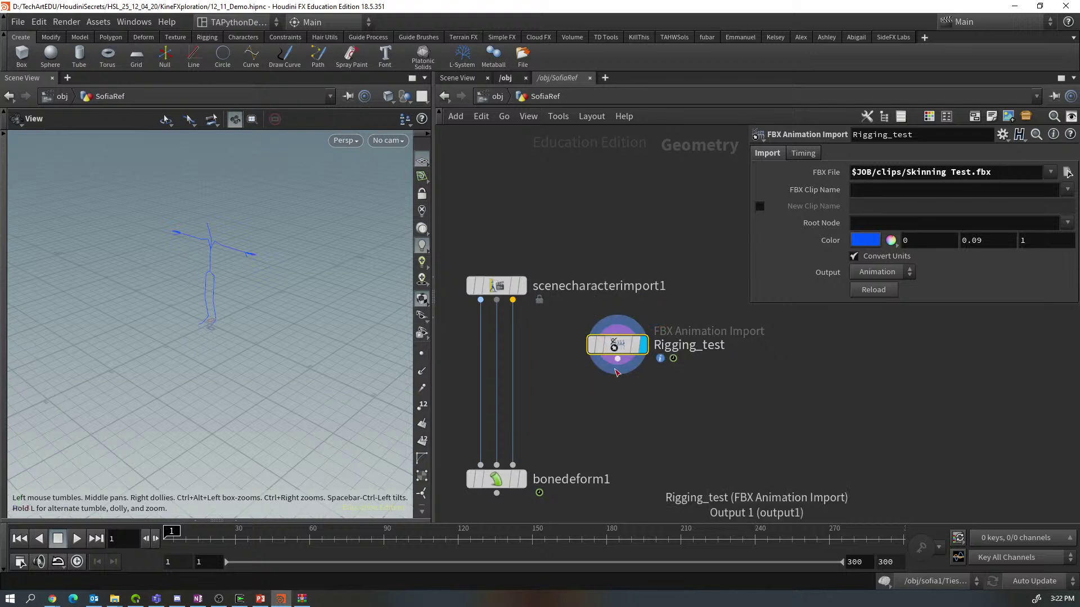
pyautogui.moveTo(629, 352)
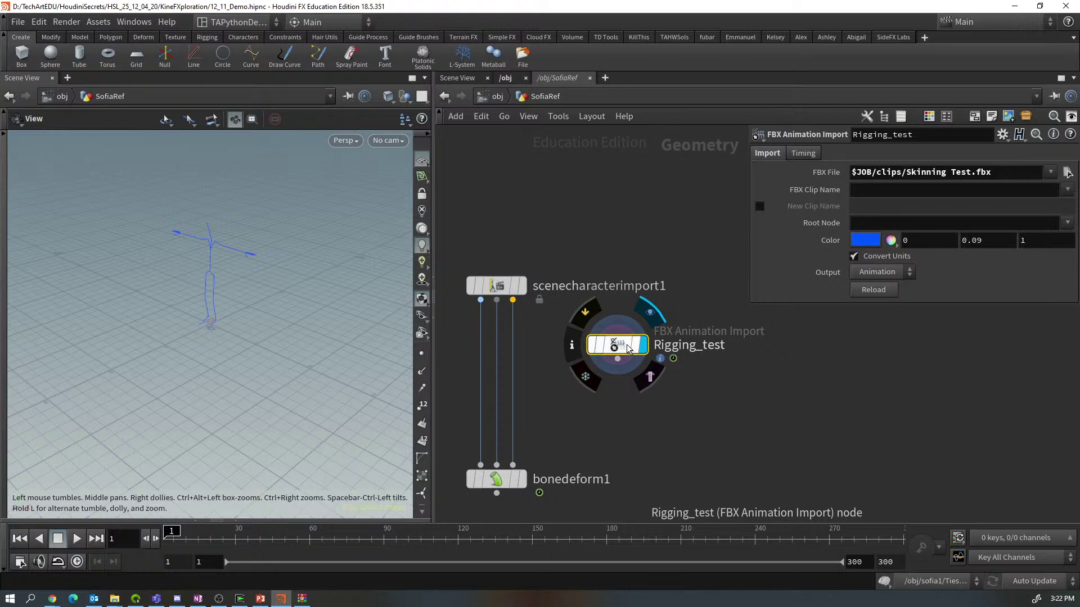
pyautogui.click(422, 355)
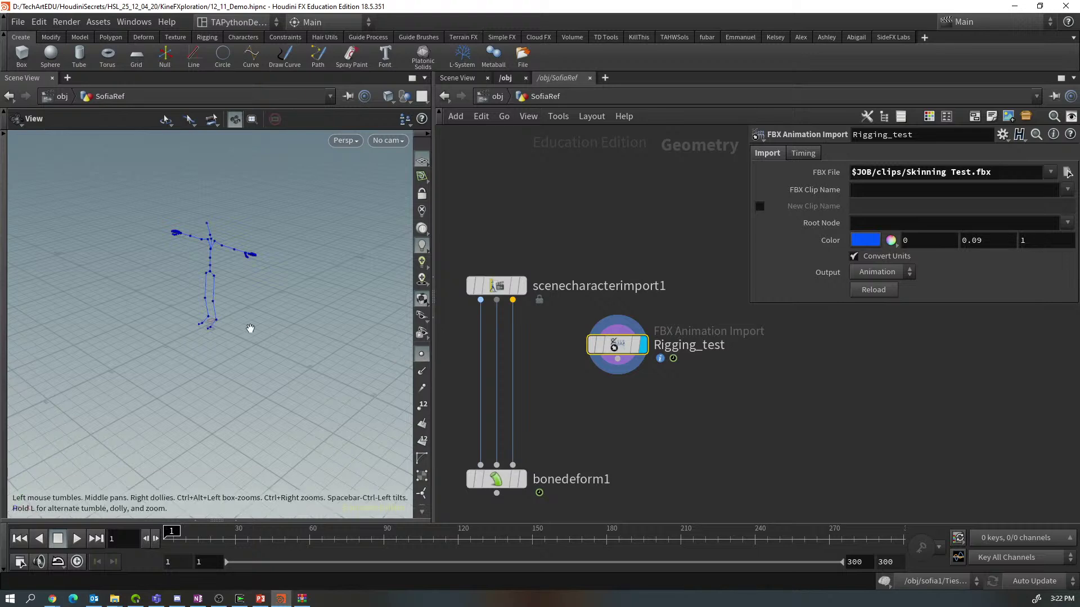
pyautogui.scroll(4, 250, 328)
pyautogui.moveTo(248, 306); pyautogui.dragTo(285, 395, button='middle')
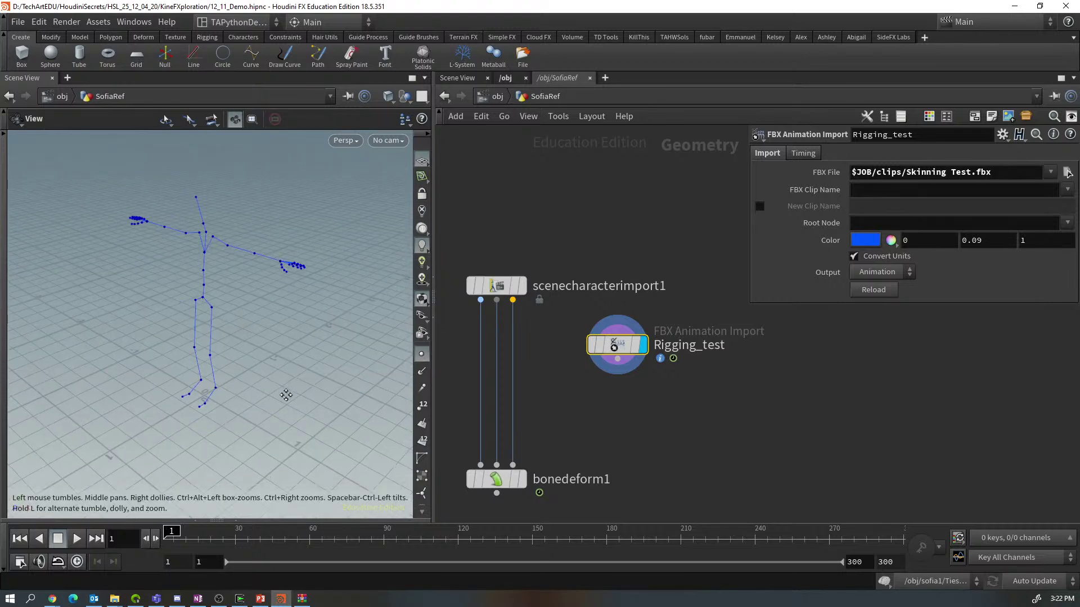
pyautogui.moveTo(285, 396); pyautogui.dragTo(297, 371)
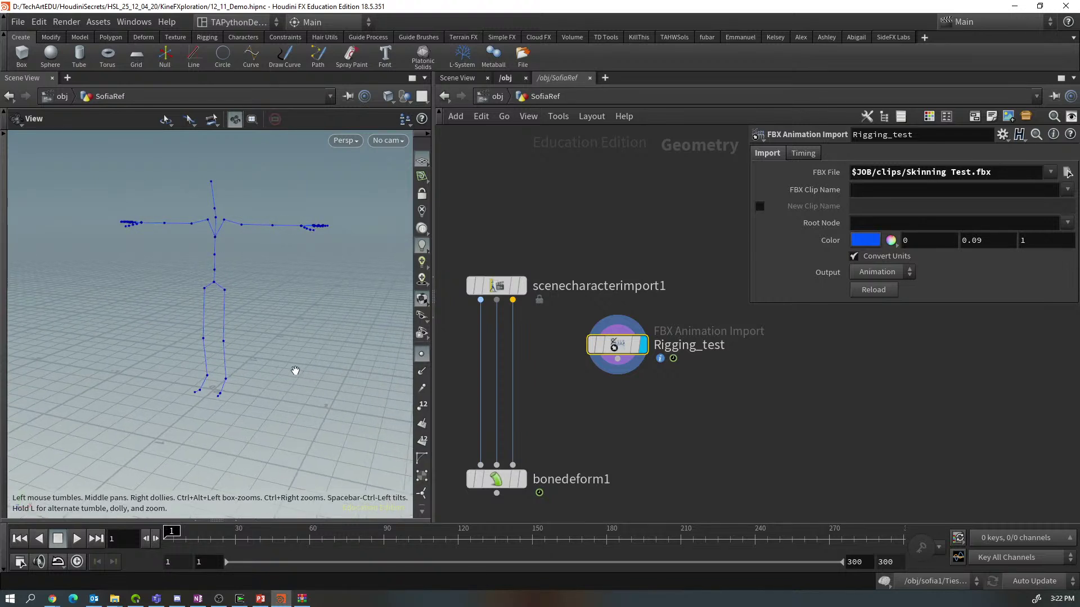
pyautogui.moveTo(301, 327); pyautogui.dragTo(285, 362, button='right')
pyautogui.moveTo(284, 362); pyautogui.dragTo(226, 311, button='middle')
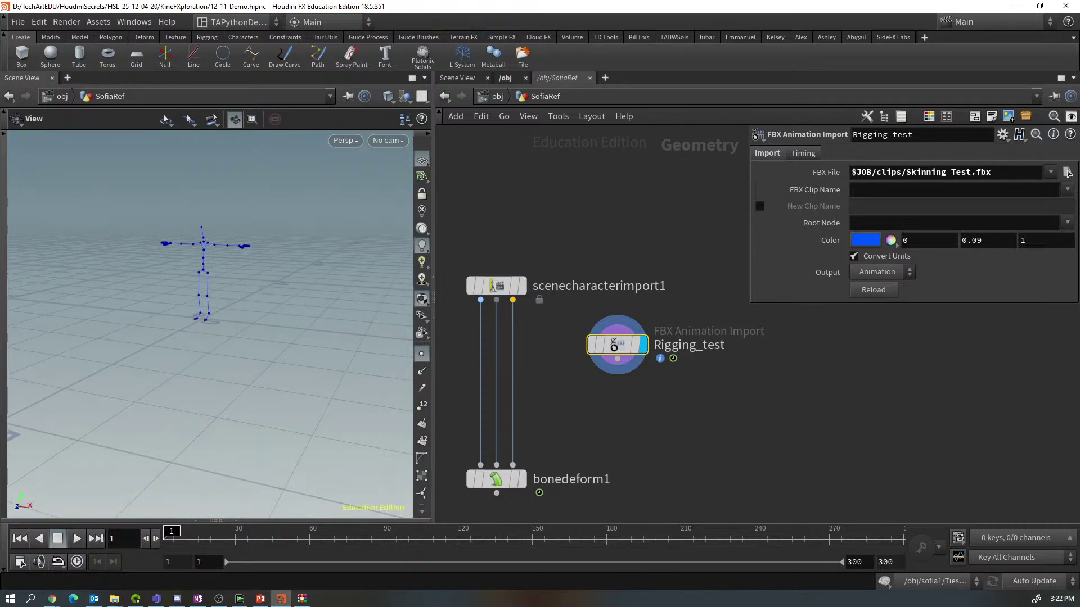
# Play the Rigging_test animation, including in real time, and bring the timeline back to frame 4
pyautogui.click(77, 539)
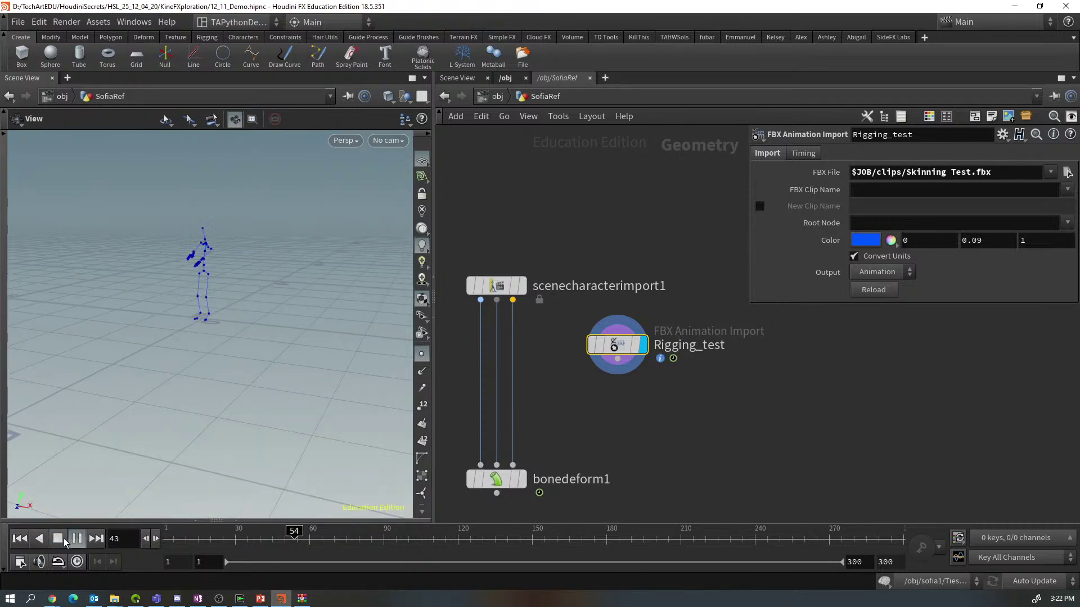
pyautogui.click(57, 539)
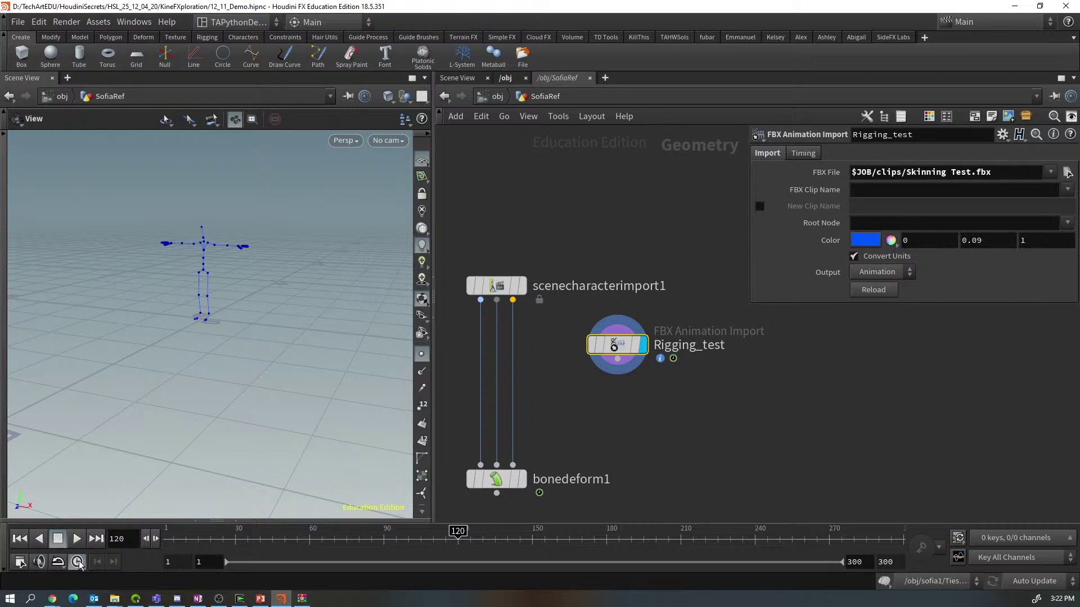
pyautogui.click(77, 539)
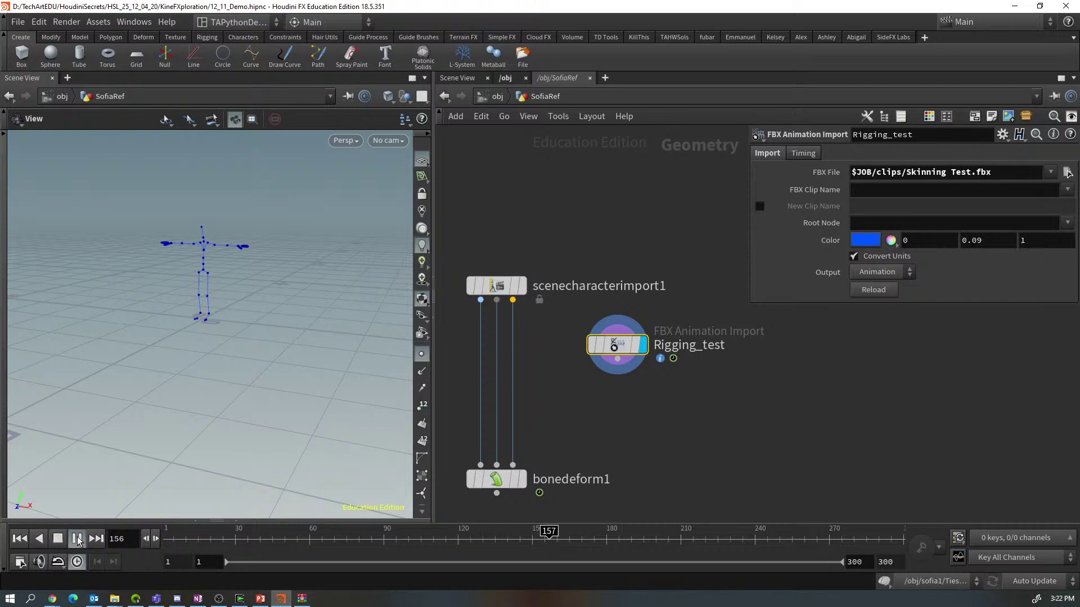
pyautogui.click(172, 544)
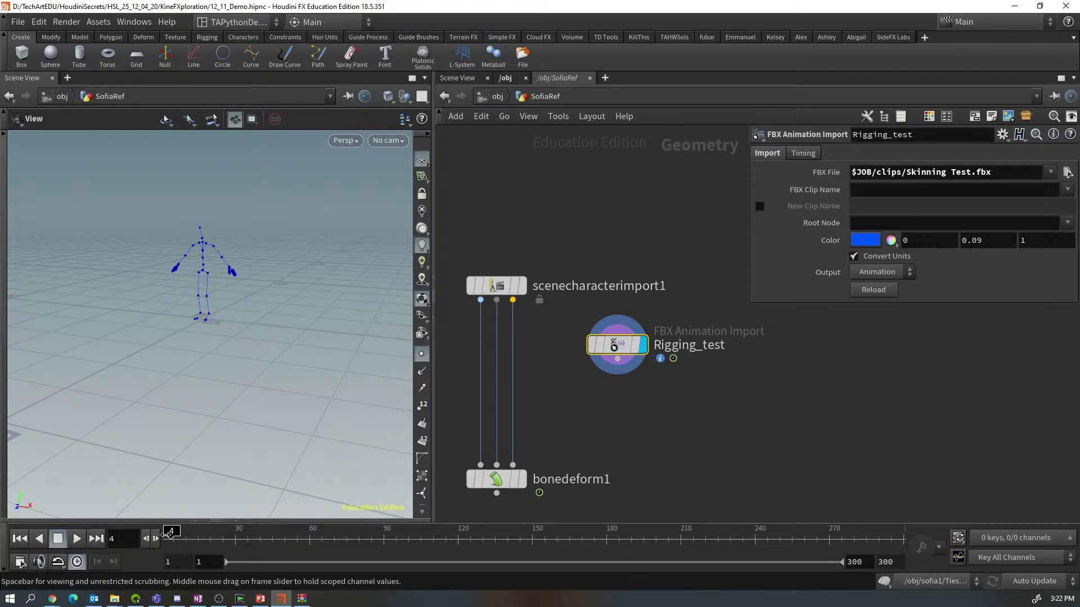
# Play the Rigging_test animation from frame 1 and stop playback once the motion has ended
pyautogui.moveTo(169, 538); pyautogui.dragTo(153, 537)
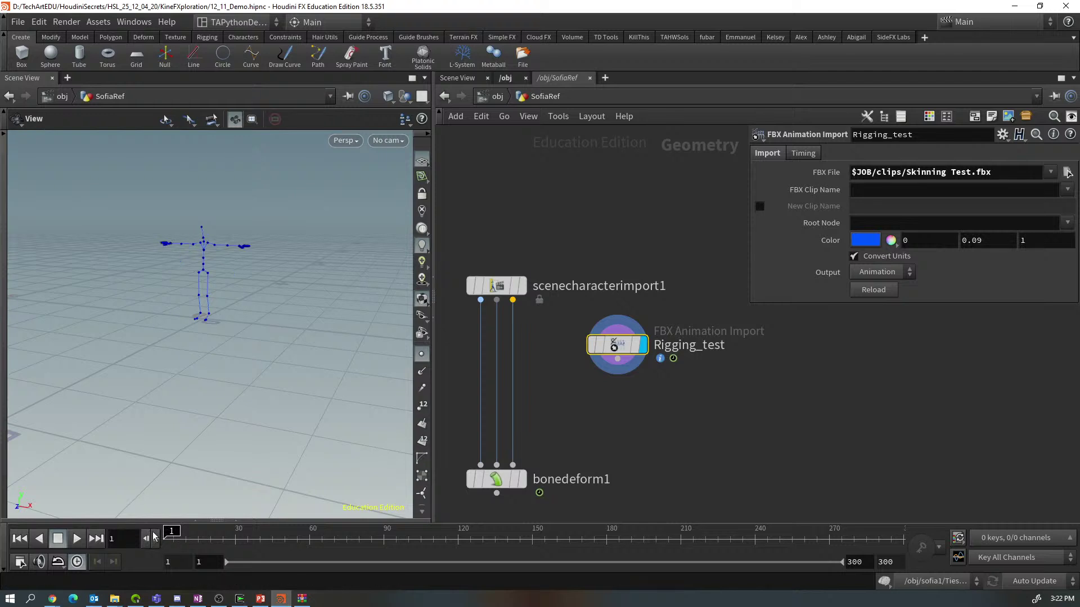
pyautogui.click(77, 539)
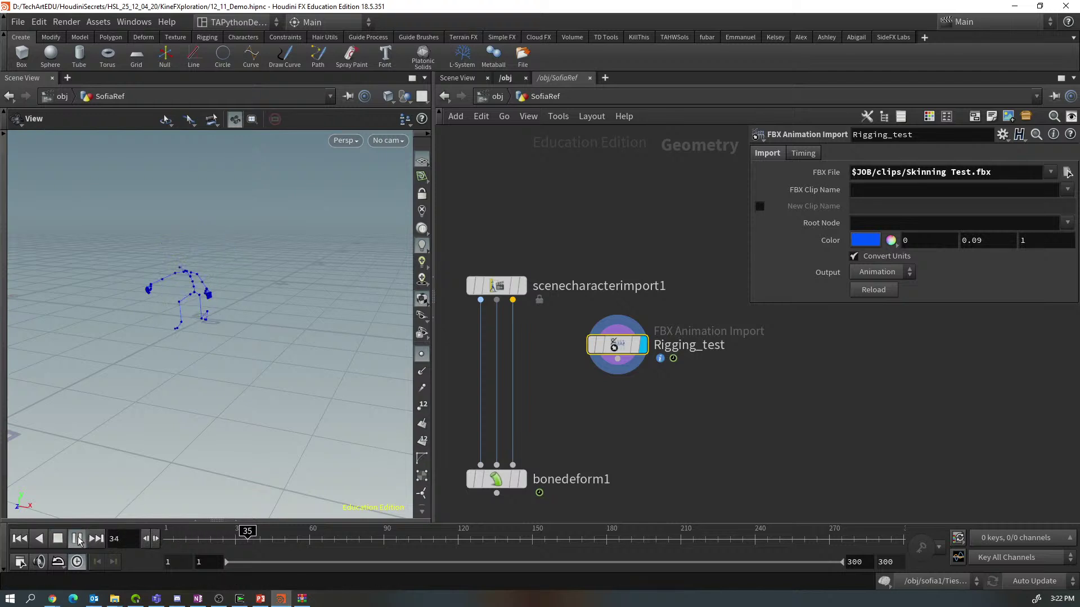
pyautogui.click(61, 539)
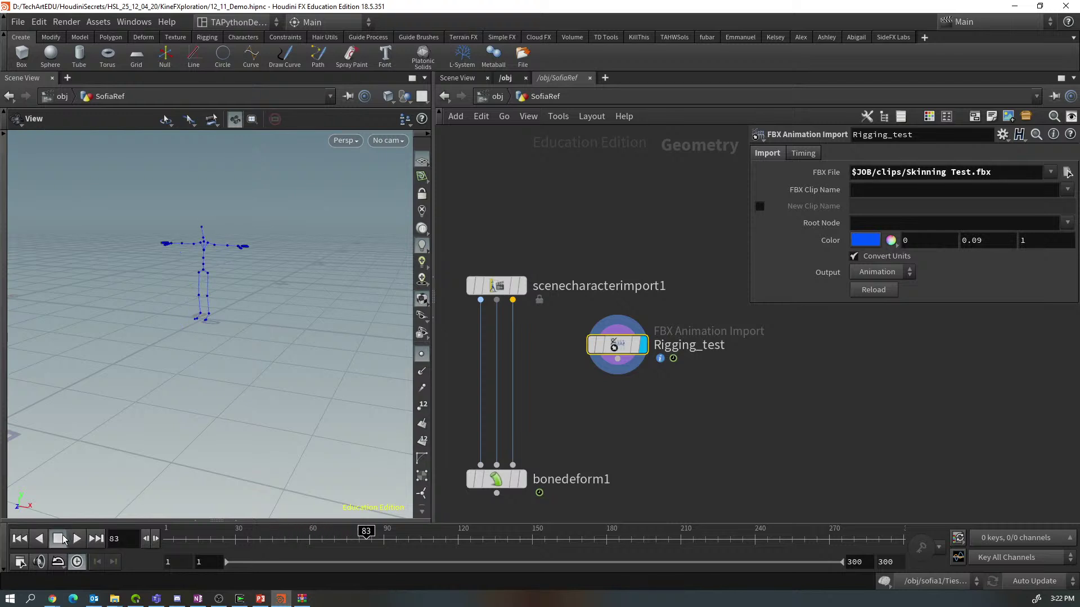
# Scrub back to frame 71 to check where the motion ends, and set the playback range's end frame to 70
pyautogui.click(864, 562)
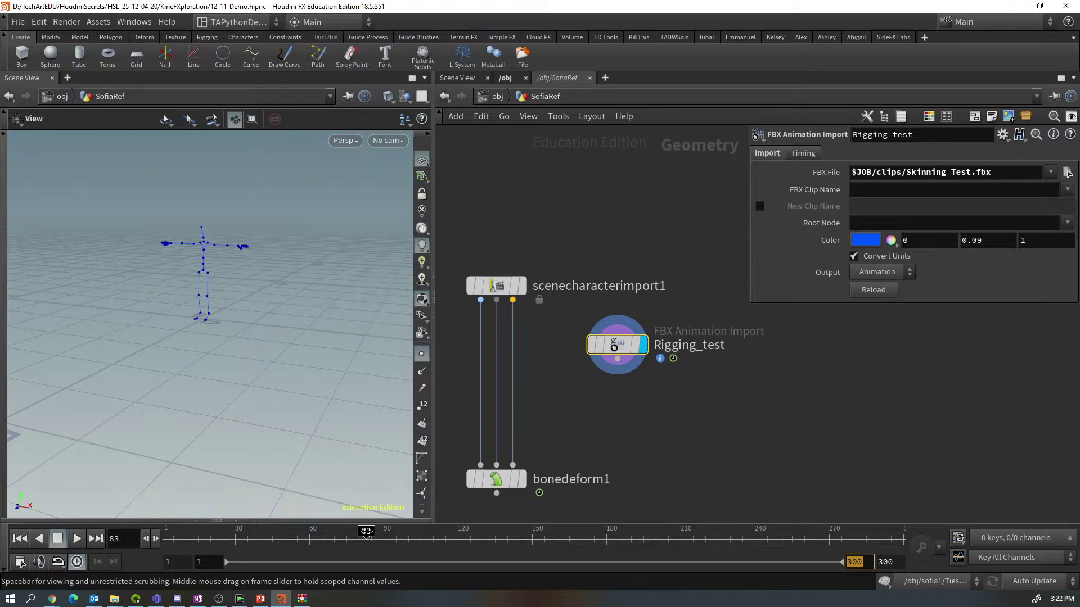
pyautogui.moveTo(366, 538)
pyautogui.mouseDown()
pyautogui.moveTo(313, 532)
pyautogui.moveTo(336, 531)
pyautogui.mouseUp()
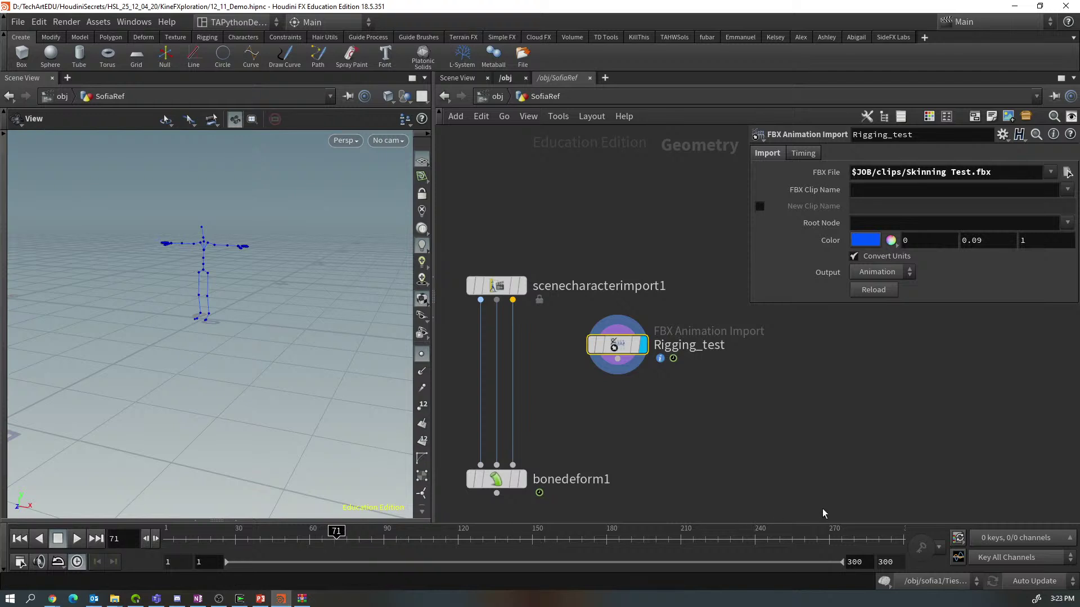
pyautogui.doubleClick(868, 561)
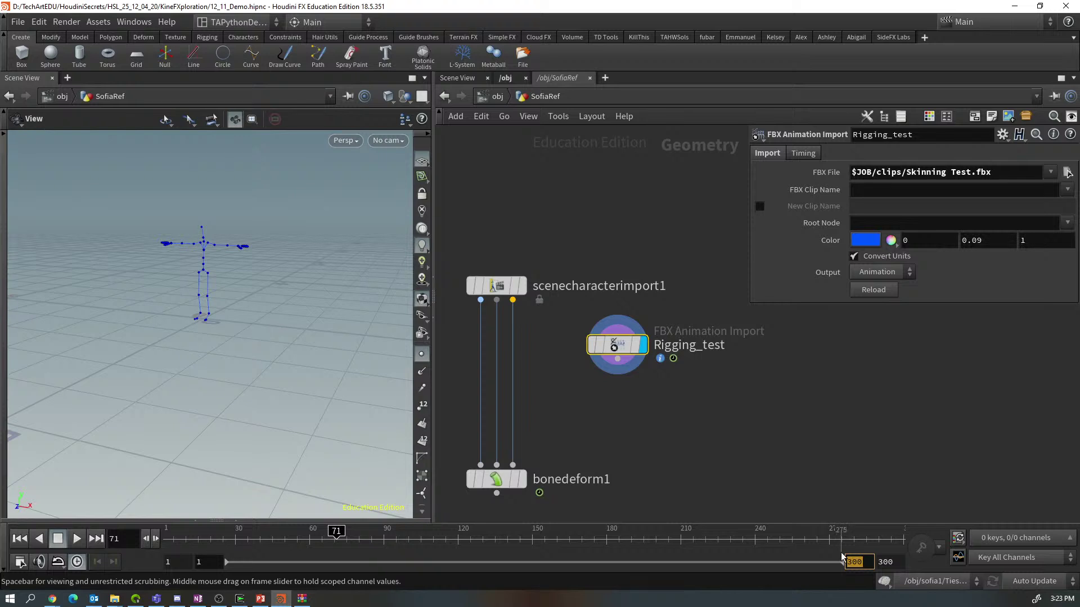
pyautogui.write('70')
pyautogui.press('Return')
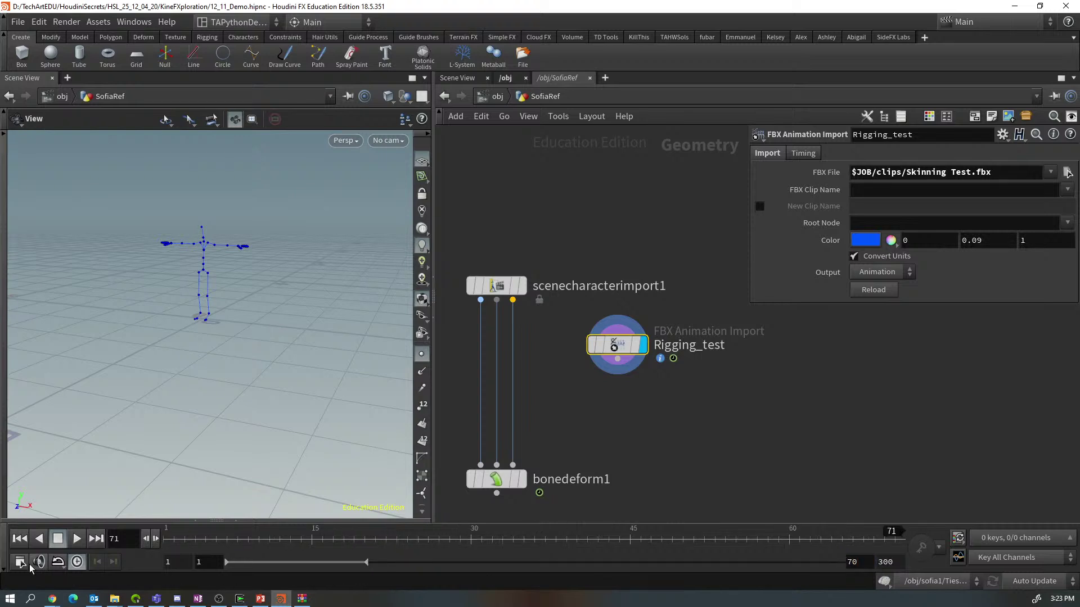
# Play the shortened animation loop from the start with a closer view of the skeleton, and return the timeline to frame 1
pyautogui.click(20, 539)
pyautogui.click(77, 539)
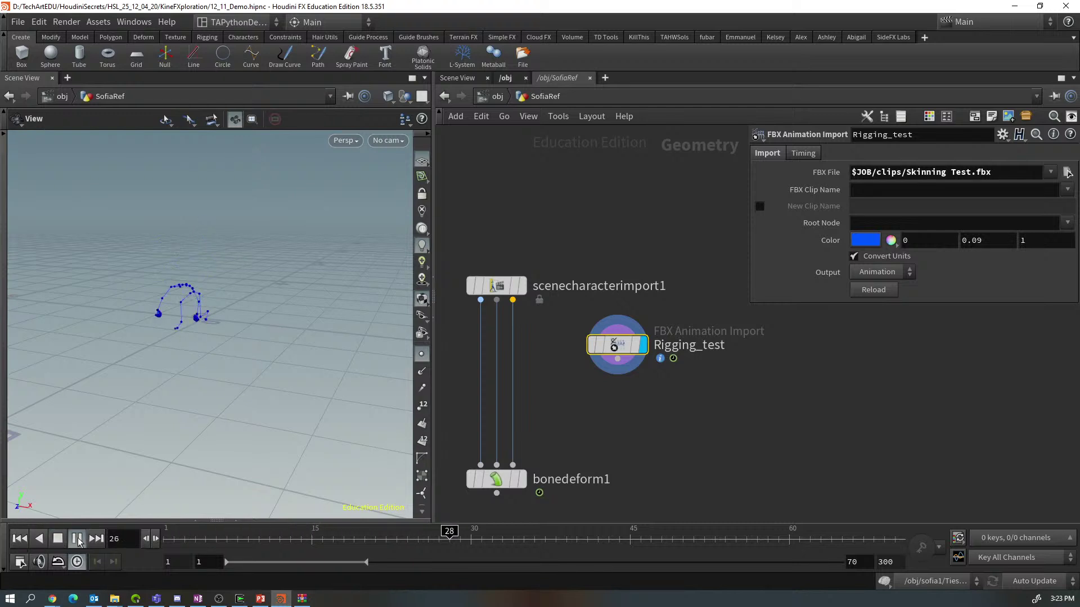
pyautogui.scroll(2, 217, 364)
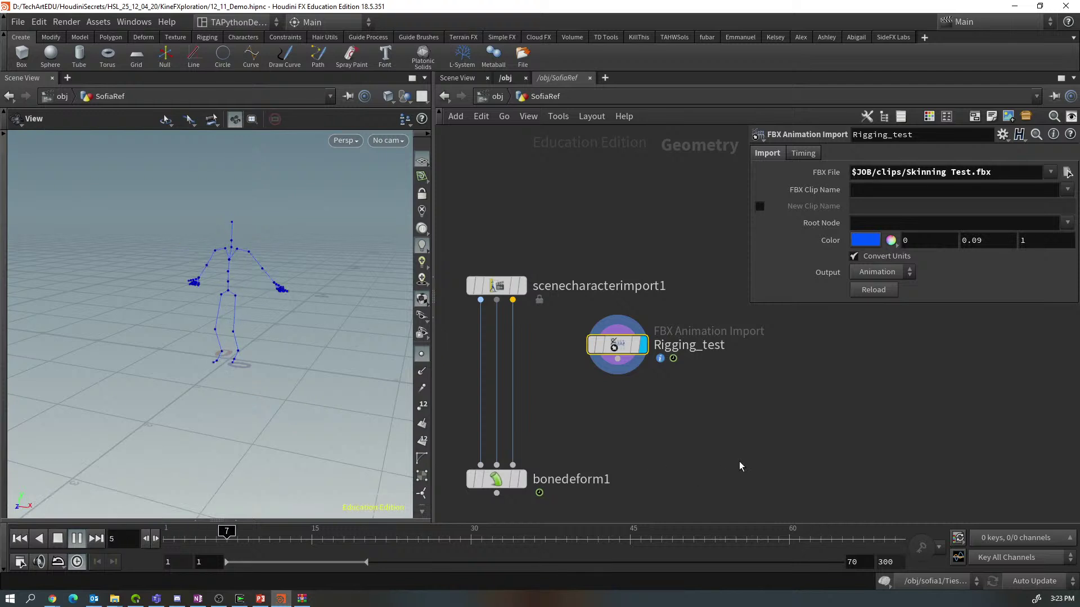
pyautogui.click(77, 539)
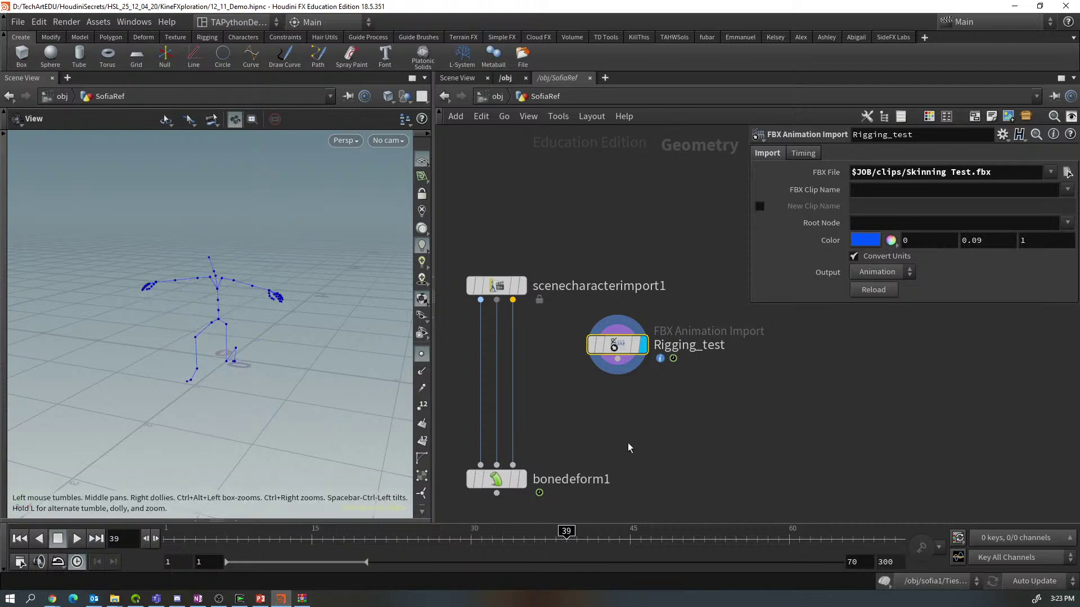
pyautogui.moveTo(214, 535); pyautogui.dragTo(160, 551)
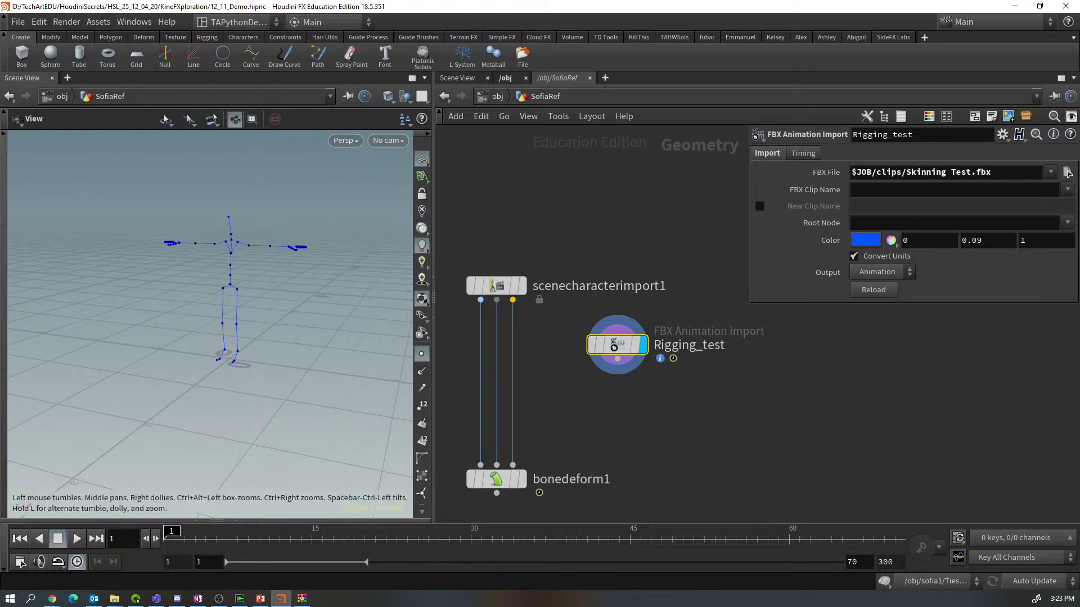
# Move the Rigging_test node farther from the scenecharacterimport1 chain and place a Rig Match Pose node between them
pyautogui.click(1067, 172)
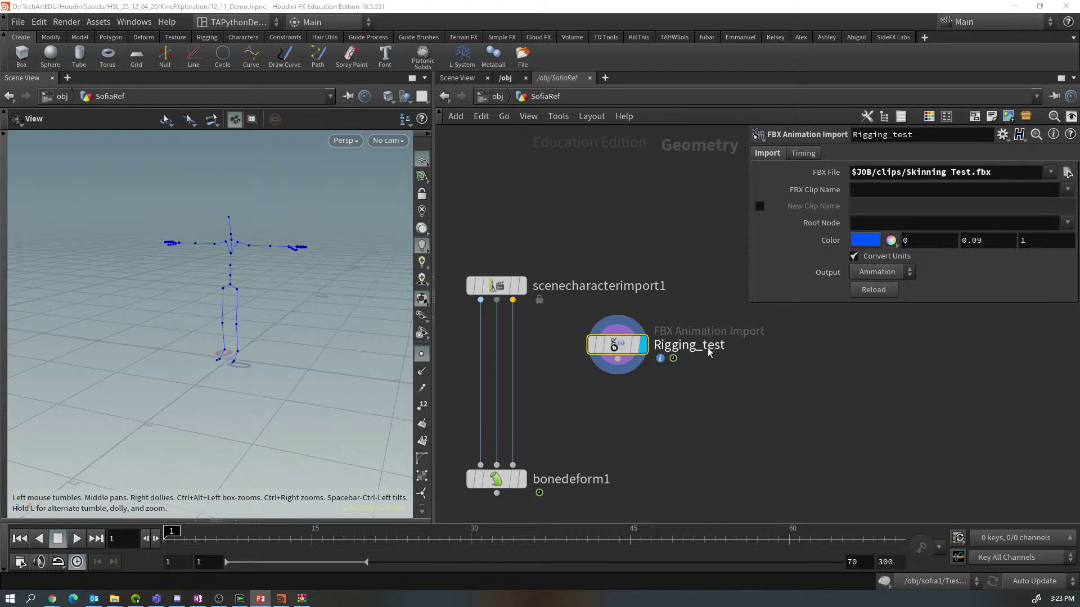
pyautogui.moveTo(621, 343); pyautogui.dragTo(747, 339)
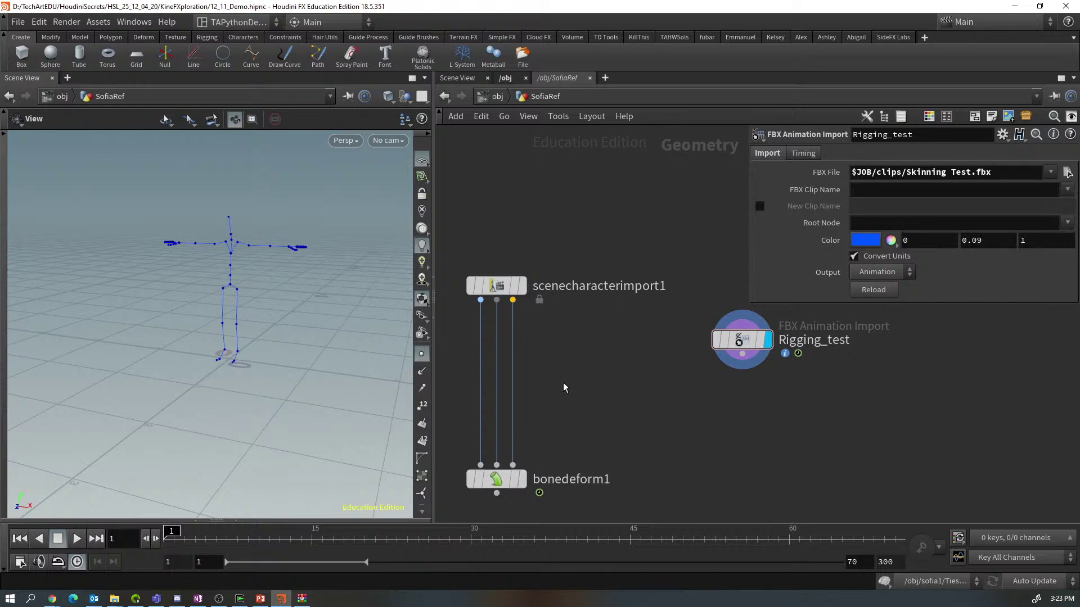
pyautogui.press('Tab')
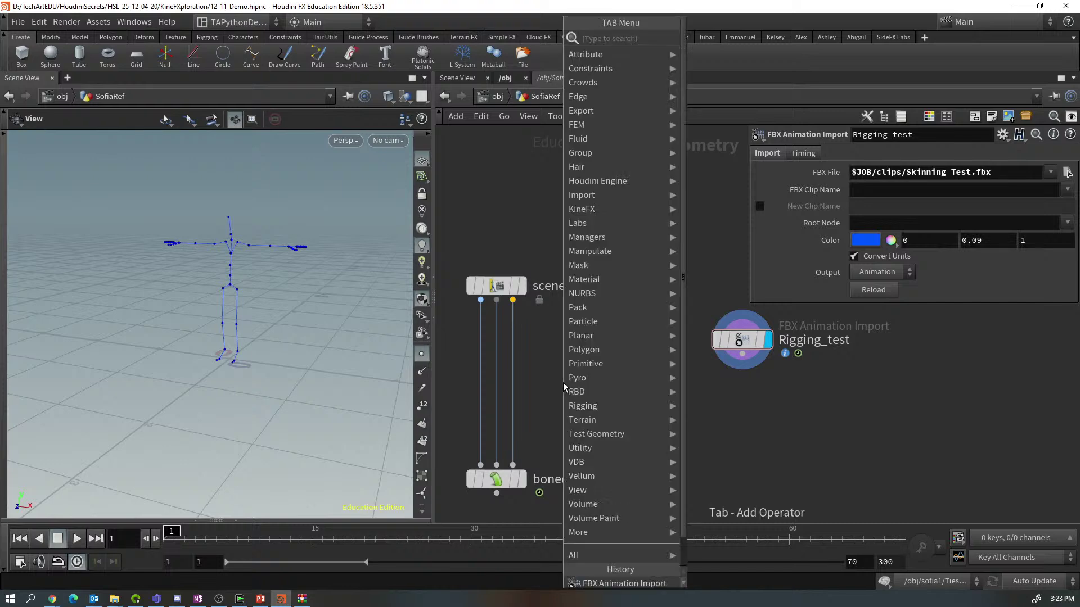
pyautogui.write('Rig')
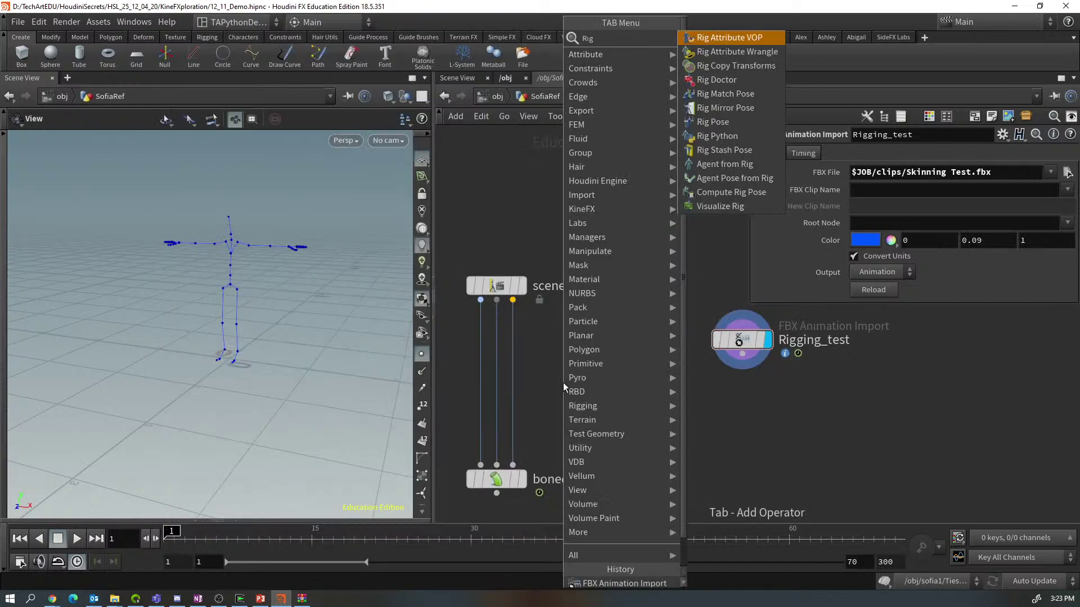
pyautogui.write('ma')
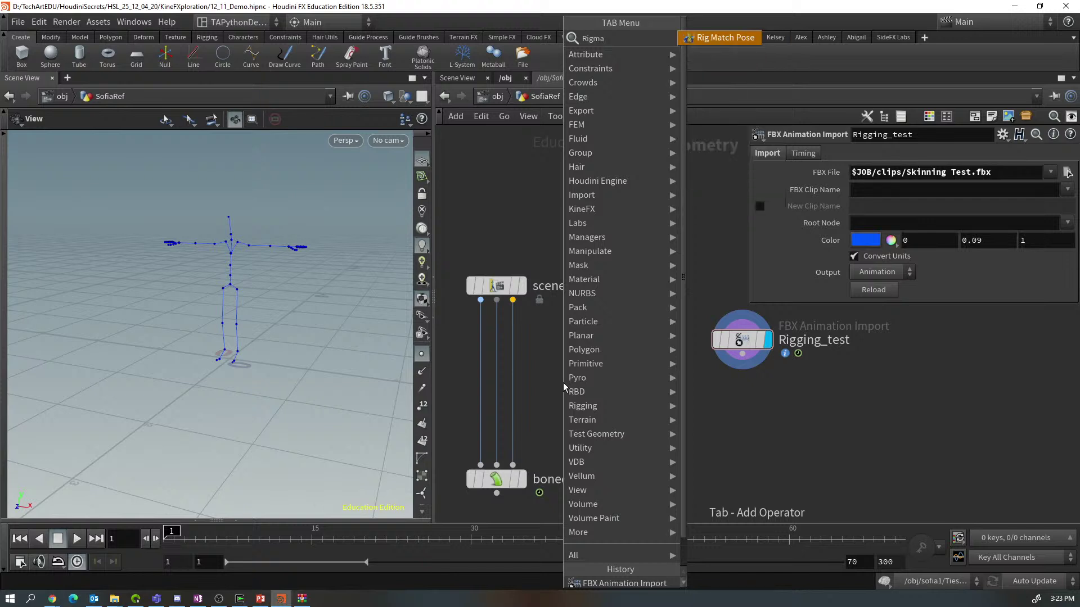
pyautogui.click(727, 38)
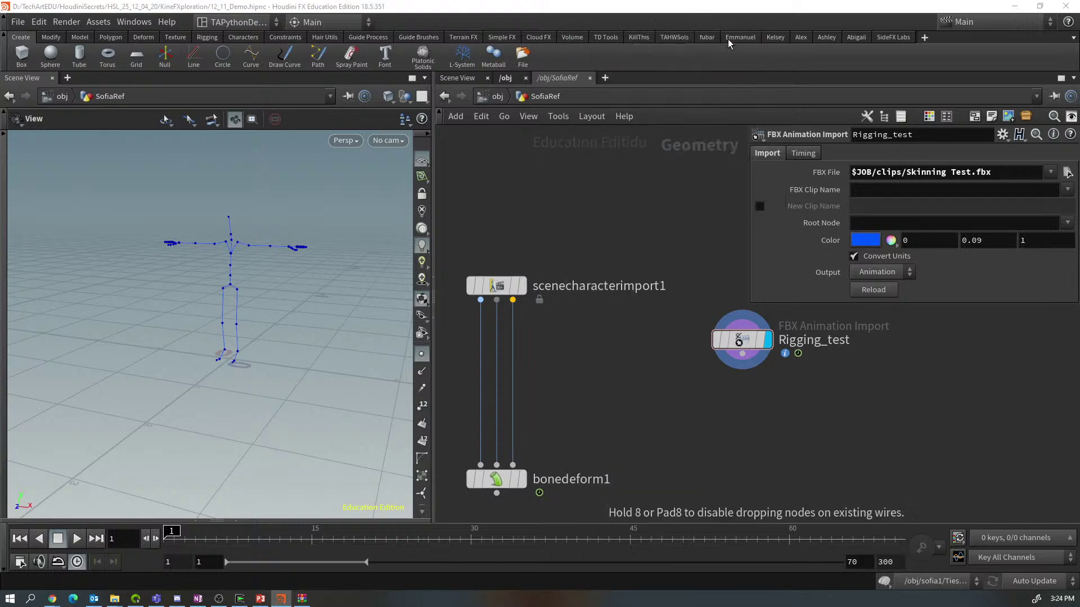
pyautogui.click(604, 411)
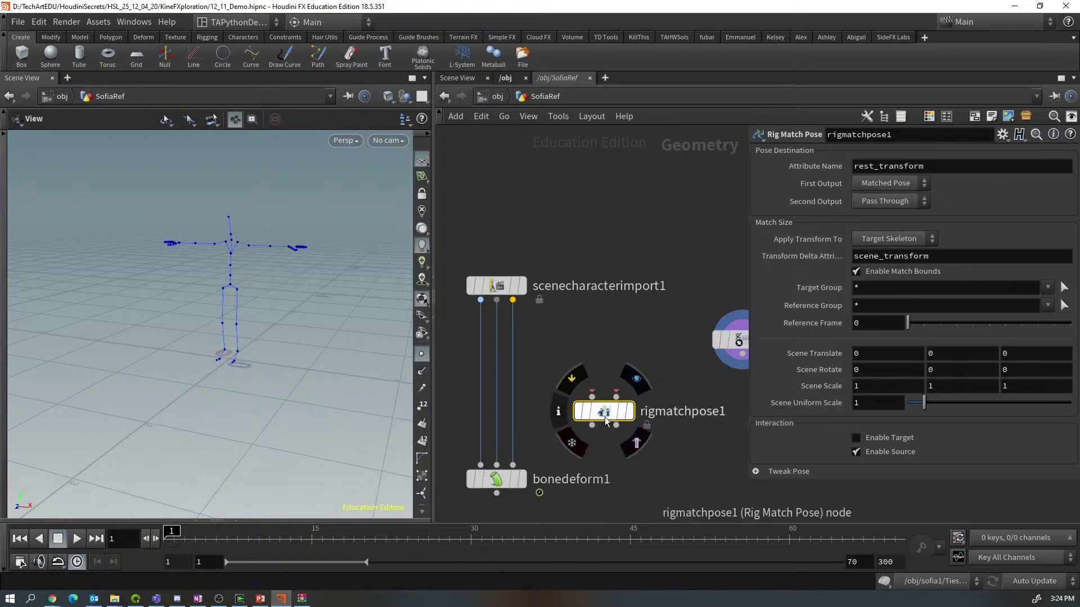
pyautogui.moveTo(607, 414); pyautogui.dragTo(619, 395)
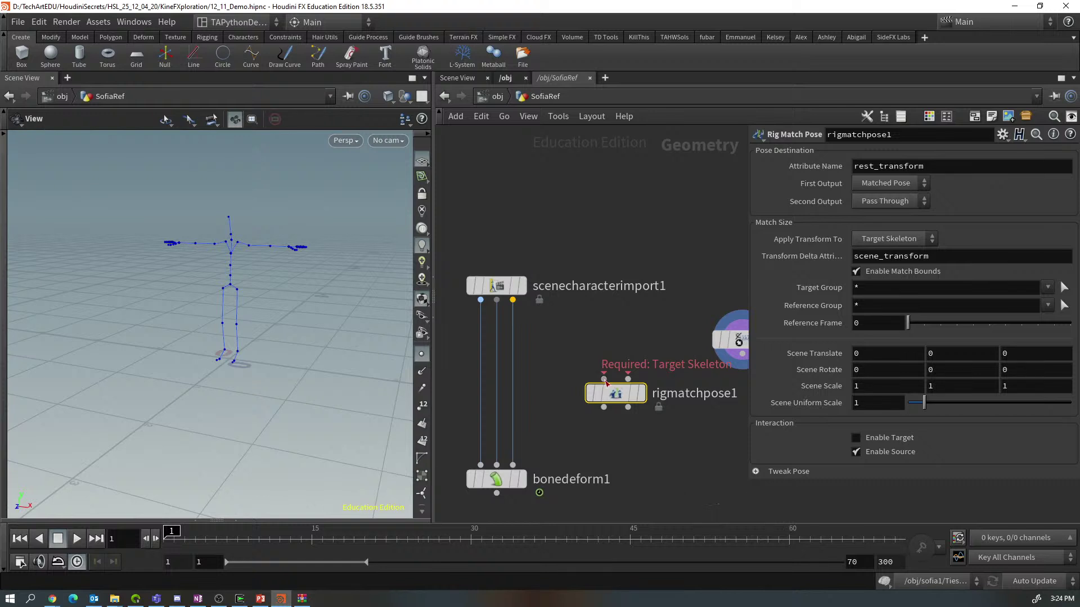
# Wire scenecharacterimport1's first output into rigmatchpose1's target skeleton input and Rigging_test into its second input
pyautogui.moveTo(604, 381); pyautogui.dragTo(474, 301)
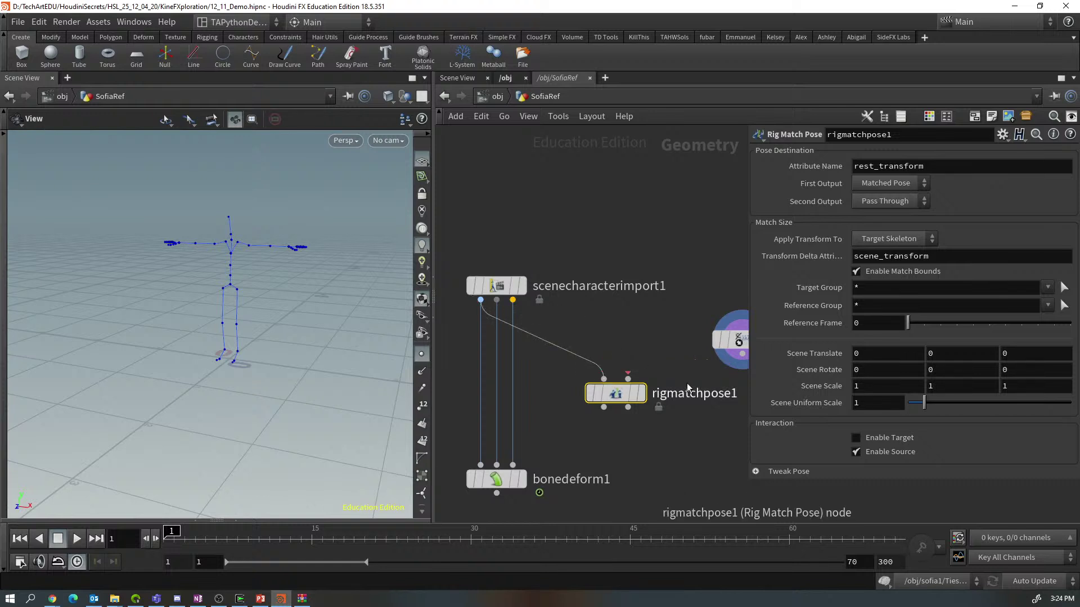
pyautogui.moveTo(689, 365); pyautogui.dragTo(636, 361, button='middle')
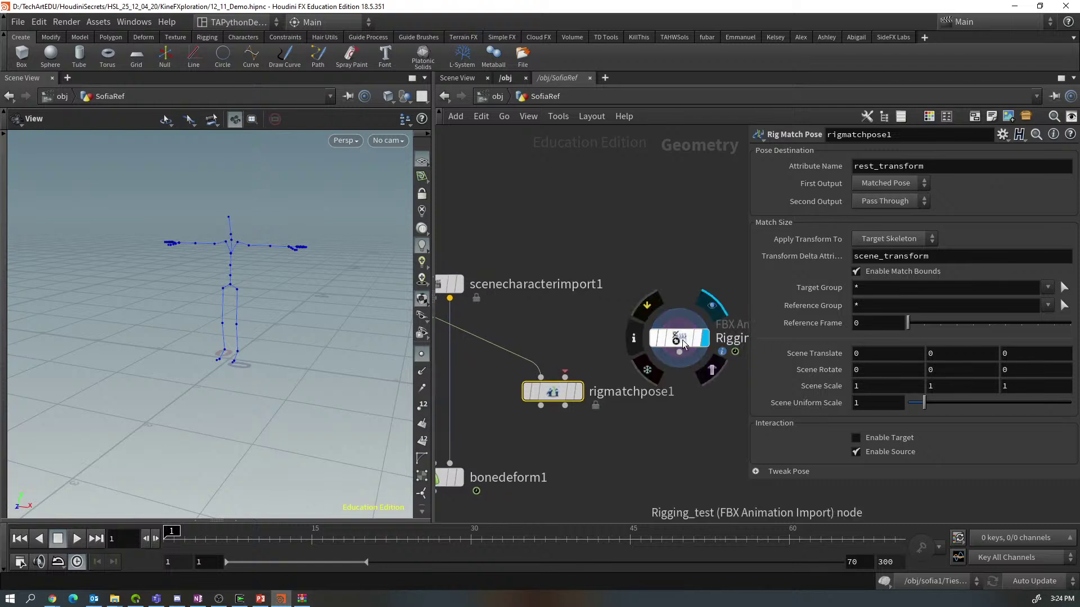
pyautogui.moveTo(681, 332); pyautogui.dragTo(663, 321)
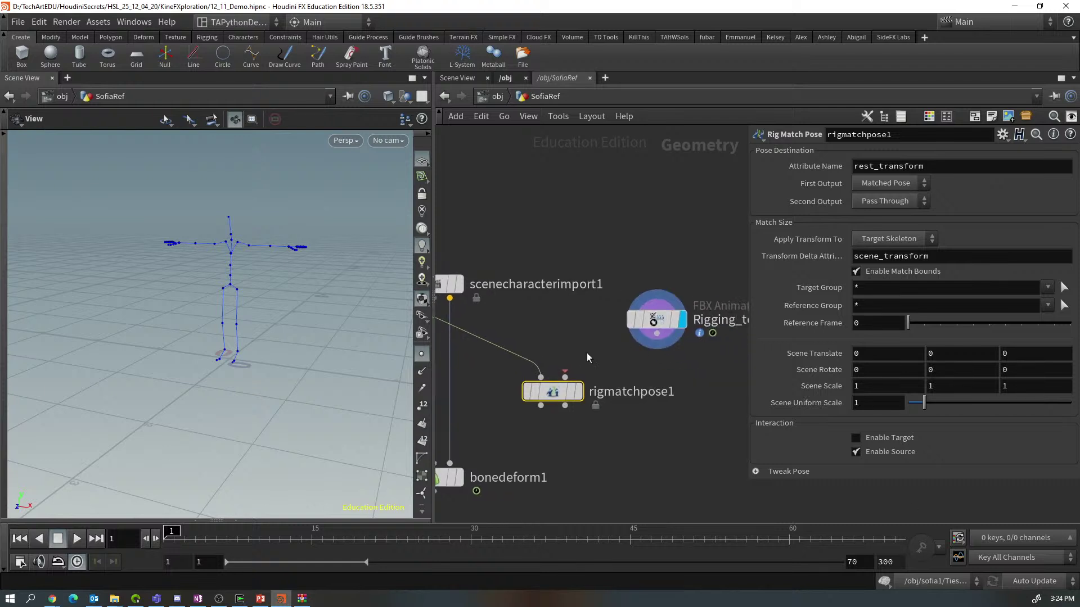
pyautogui.moveTo(571, 381); pyautogui.dragTo(638, 342)
pyautogui.scroll(3, 541, 316)
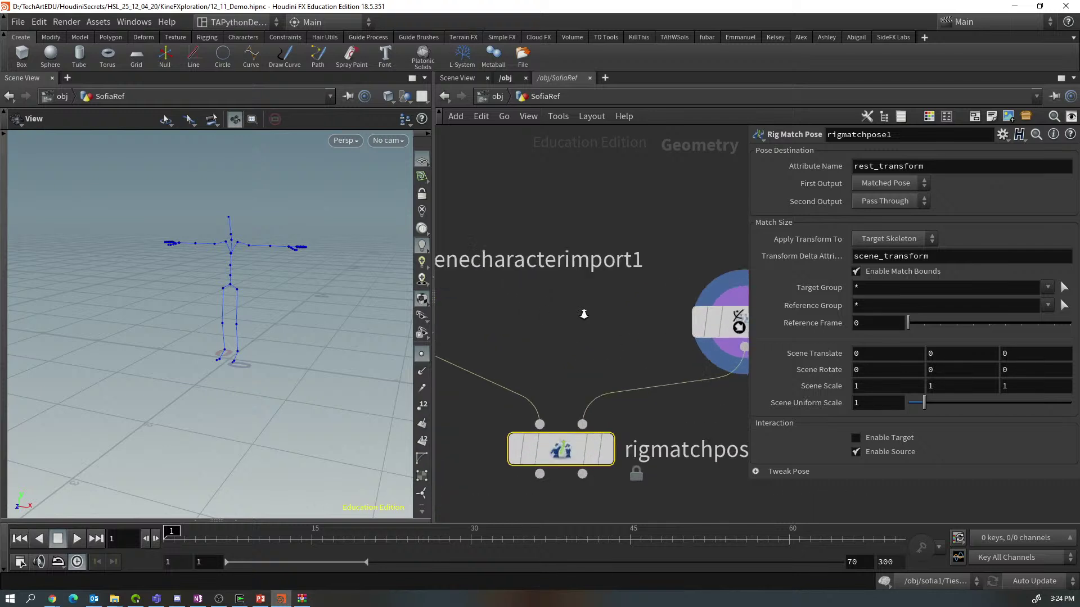
pyautogui.scroll(-3, 541, 316)
pyautogui.moveTo(539, 314); pyautogui.dragTo(604, 316, button='middle')
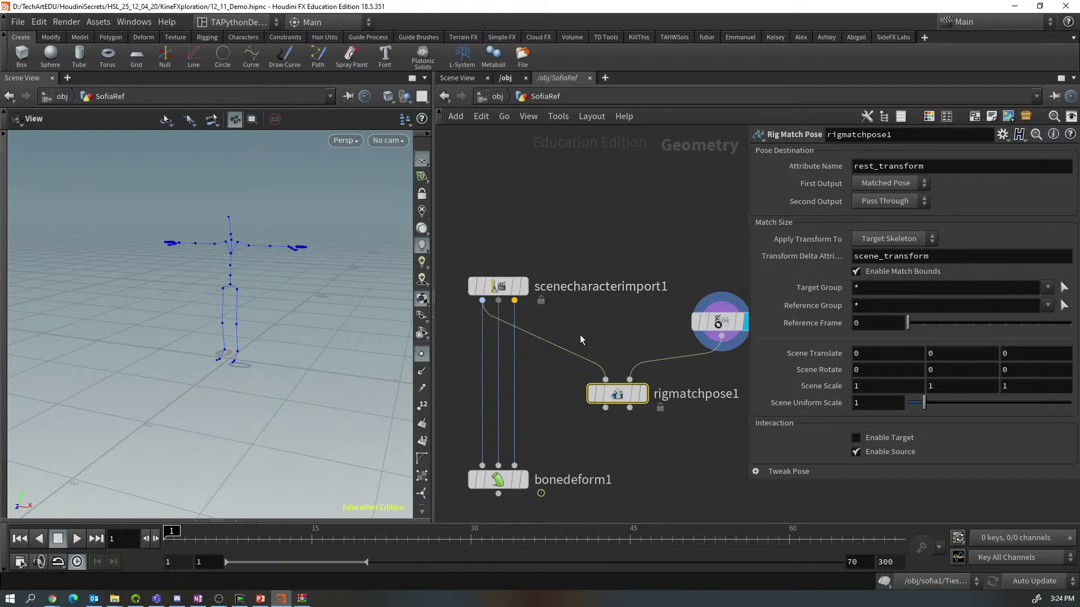
# Display the rigmatchpose1 node in the viewport and read the error details in its node information
pyautogui.click(645, 395)
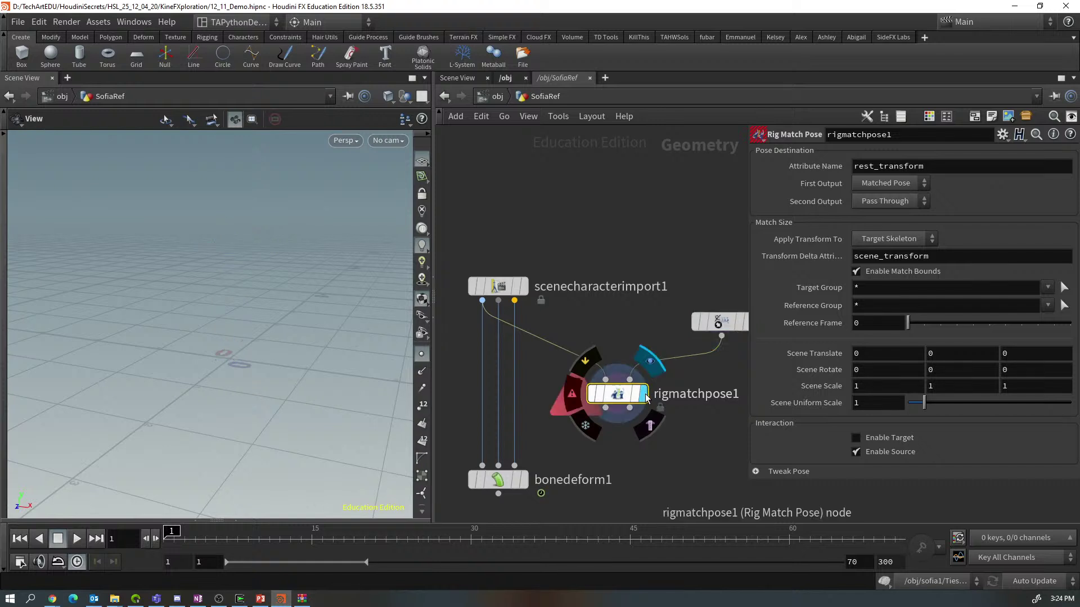
pyautogui.click(572, 403)
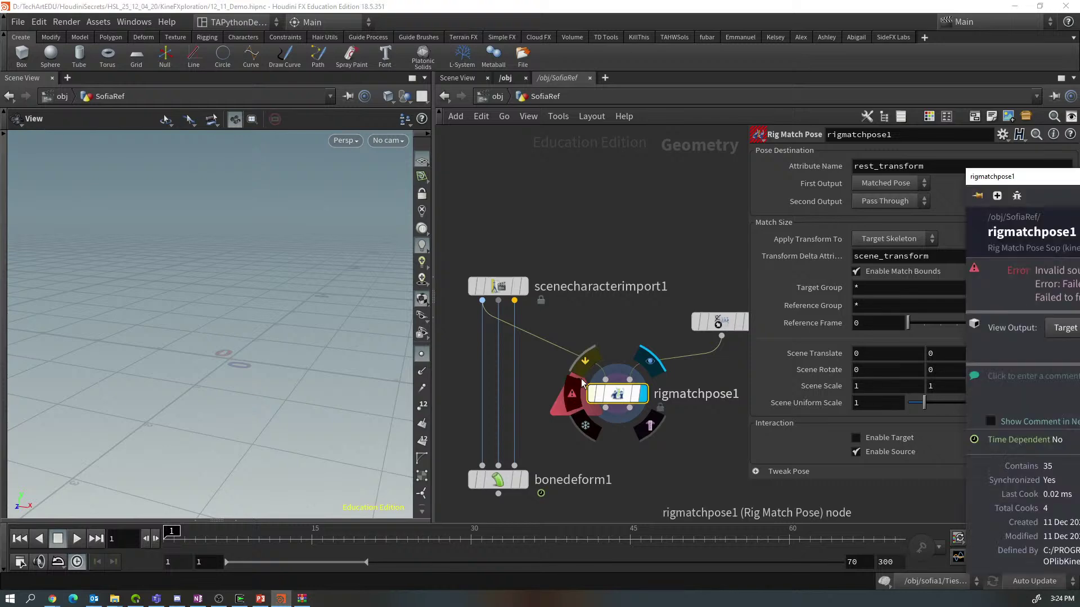
pyautogui.moveTo(1047, 180); pyautogui.dragTo(504, 163)
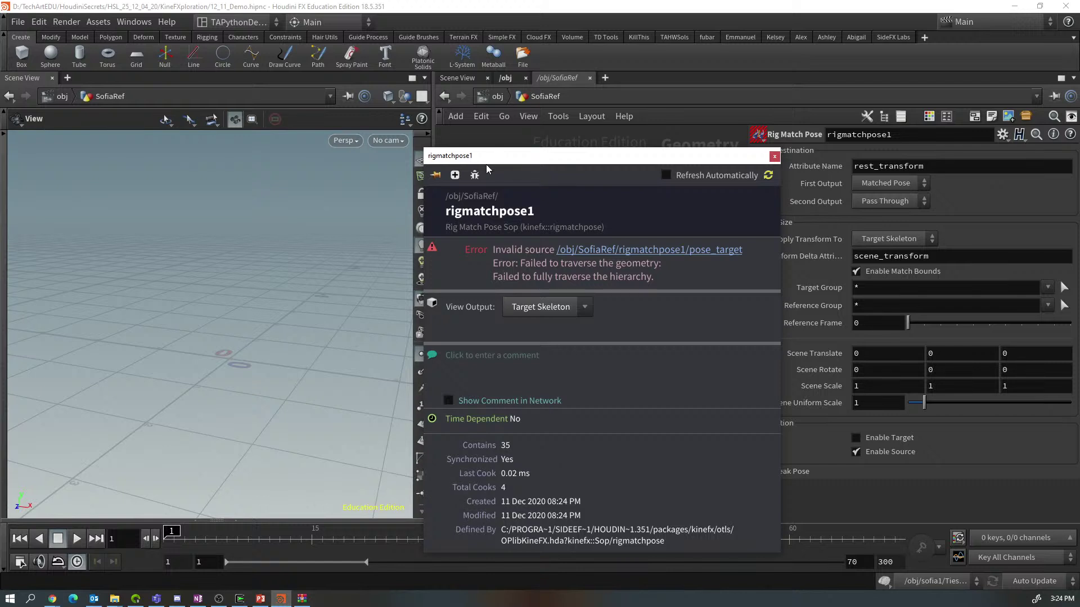
pyautogui.click(774, 157)
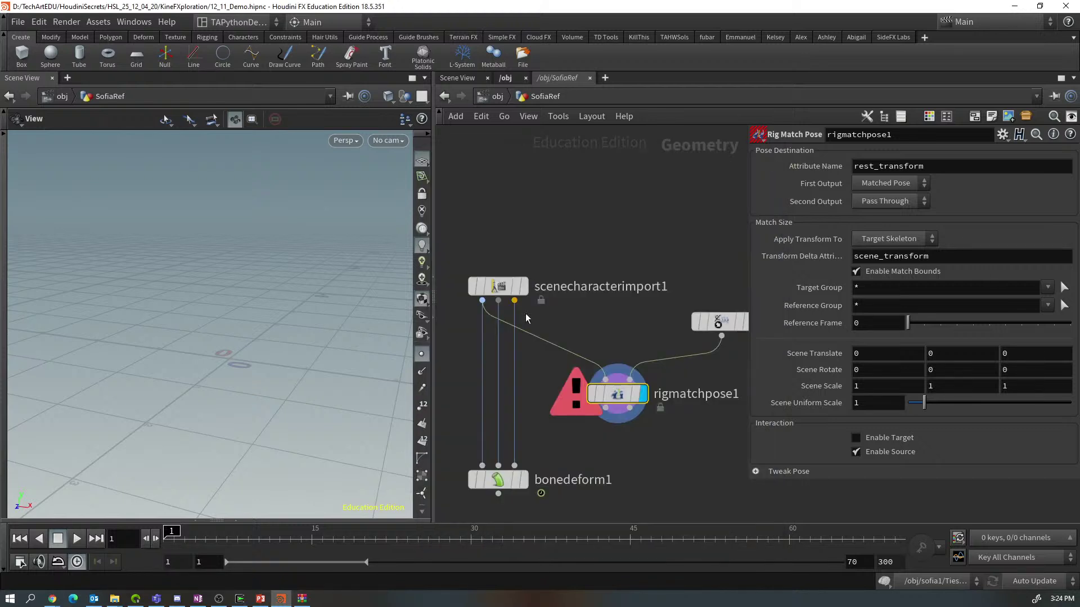
# Rewire rigmatchpose1's first input to scenecharacterimport1's third output and move the Rigging_test node directly above rigmatchpose1
pyautogui.moveTo(605, 380); pyautogui.dragTo(530, 316)
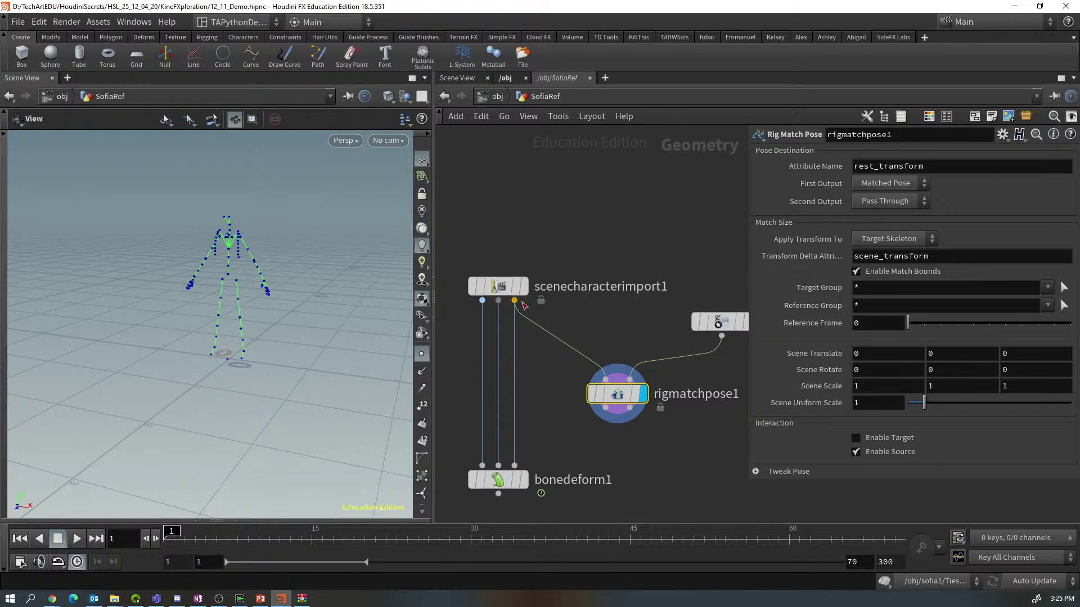
pyautogui.scroll(3, 273, 413)
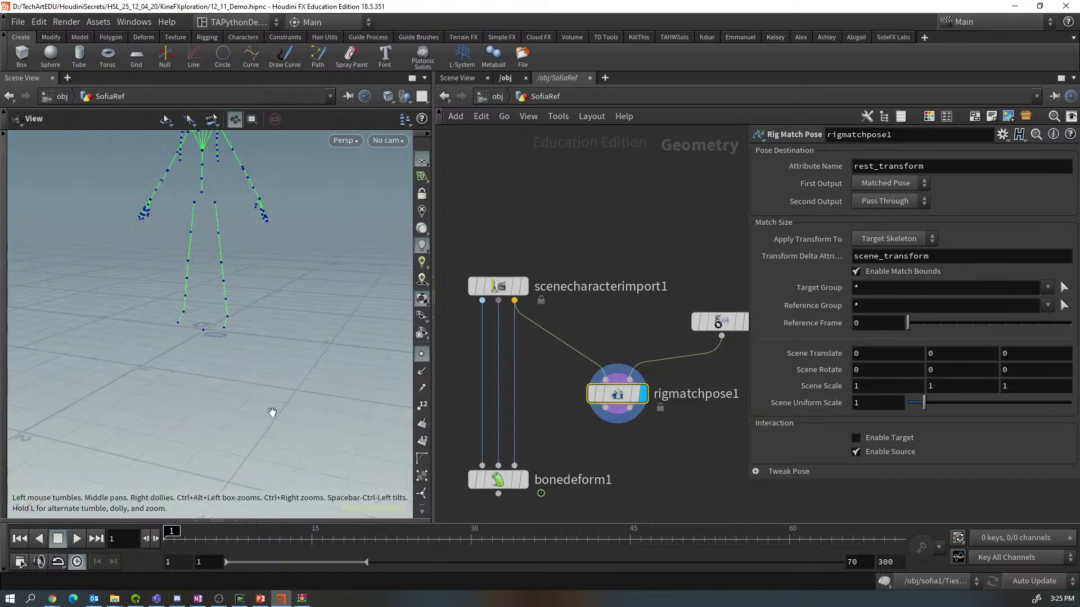
pyautogui.moveTo(280, 348); pyautogui.dragTo(251, 454, button='right')
pyautogui.scroll(2, 251, 454)
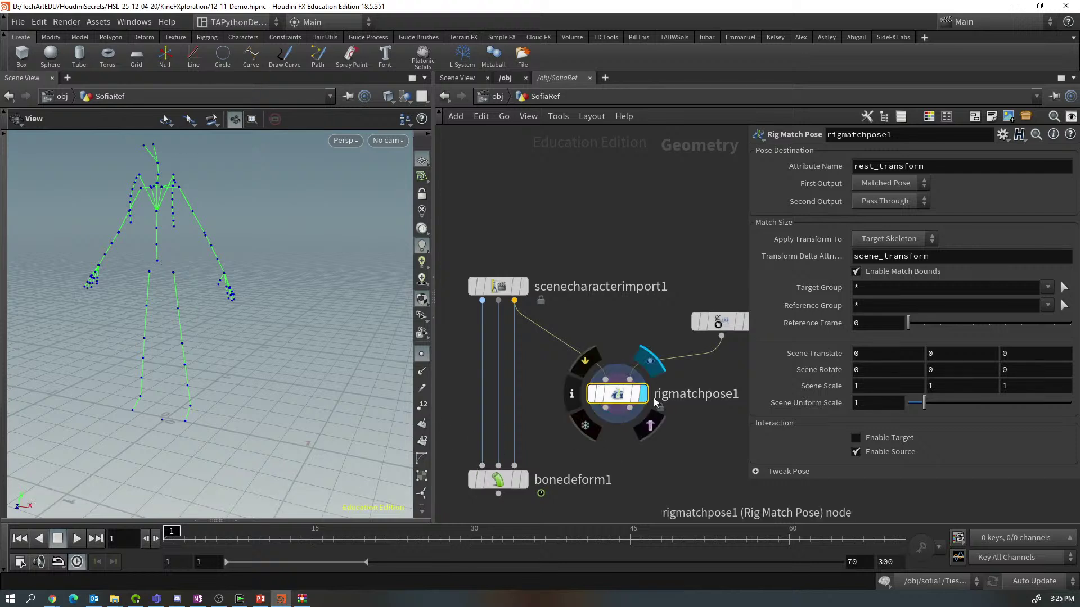
pyautogui.moveTo(723, 328); pyautogui.dragTo(631, 322)
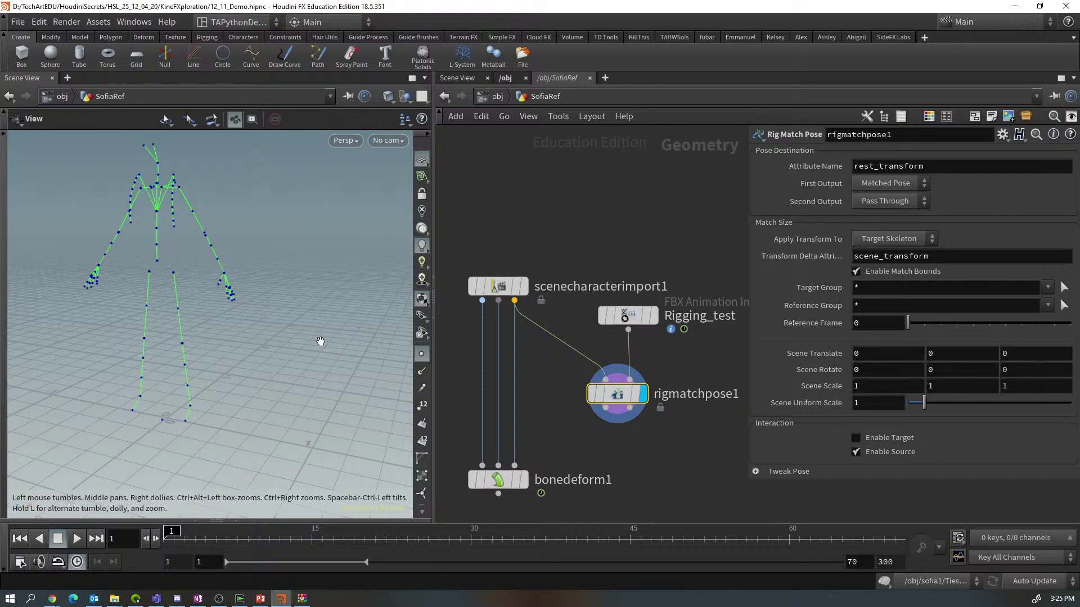
# Switch the viewport from perspective to the front view
pyautogui.click(344, 142)
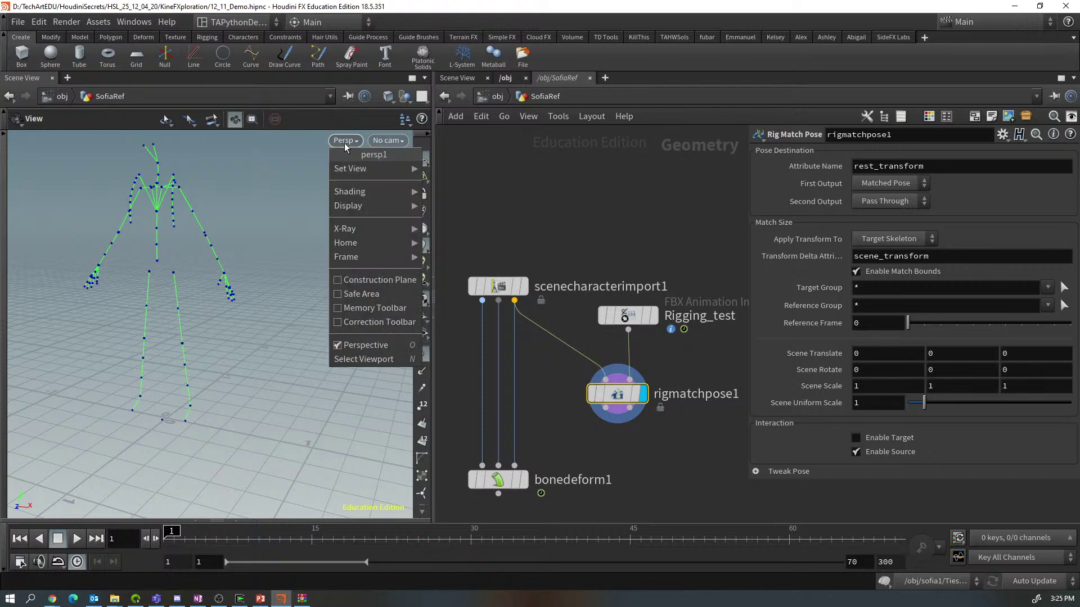
pyautogui.moveTo(343, 173)
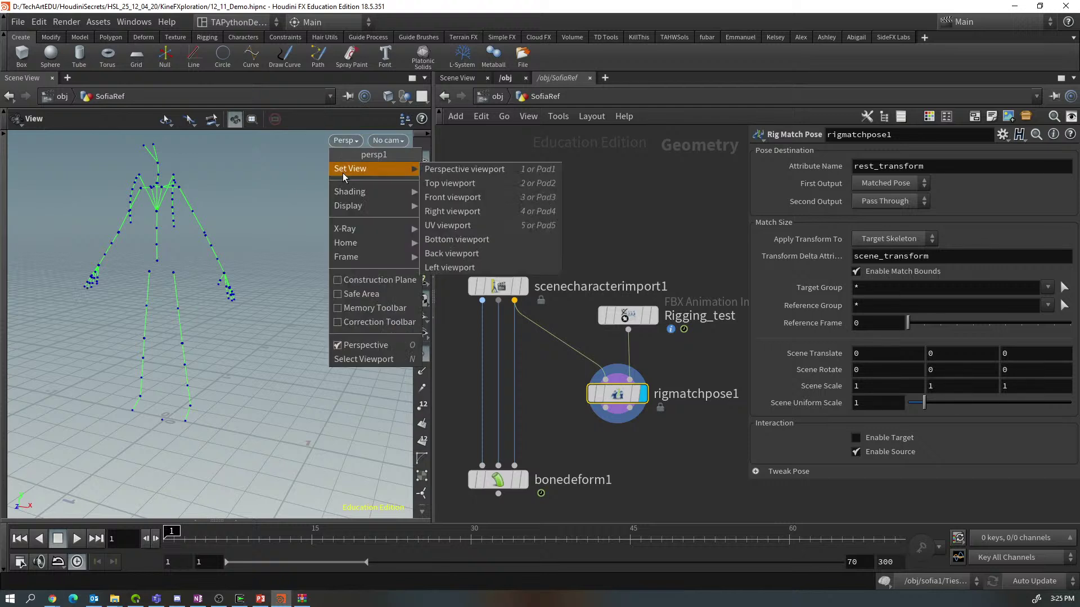
pyautogui.click(447, 197)
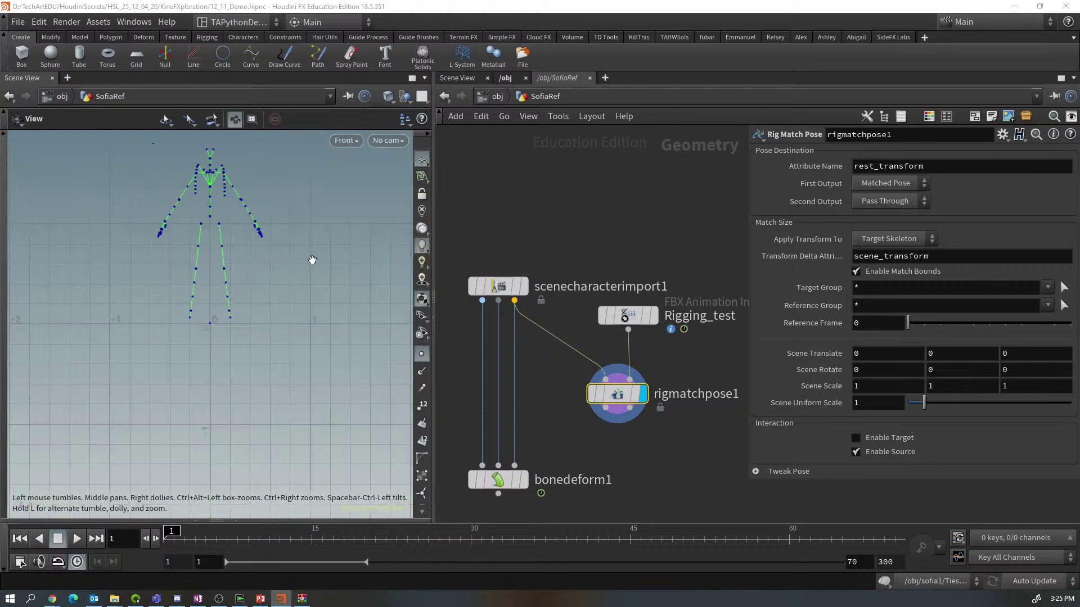
# Rotate the Mixamo skeleton's left and right upper legs outward to line up with the Sofia skeleton's legs
pyautogui.press('f')
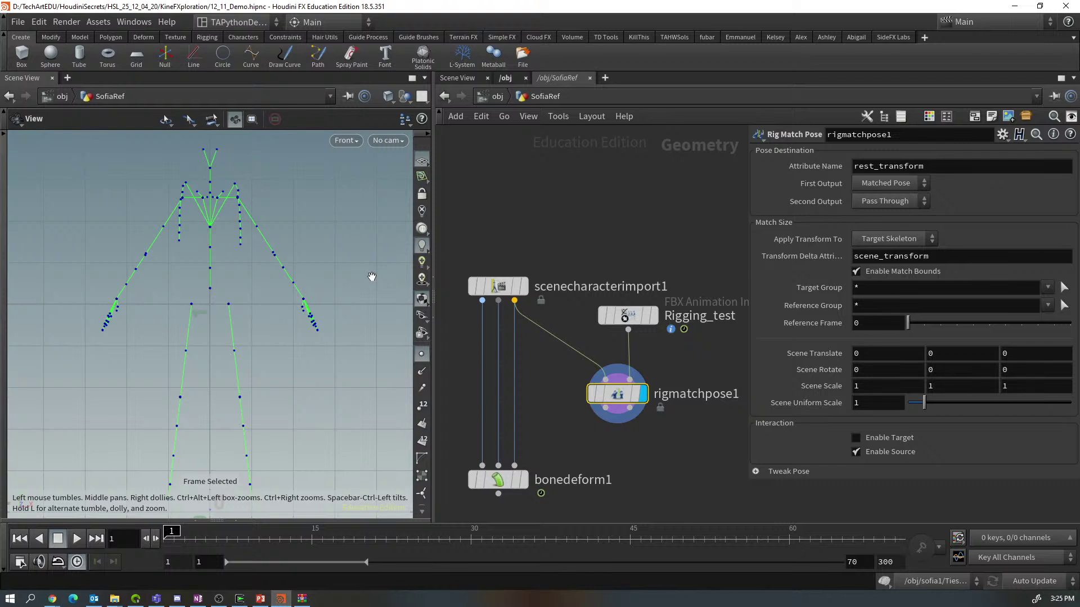
pyautogui.press('Return')
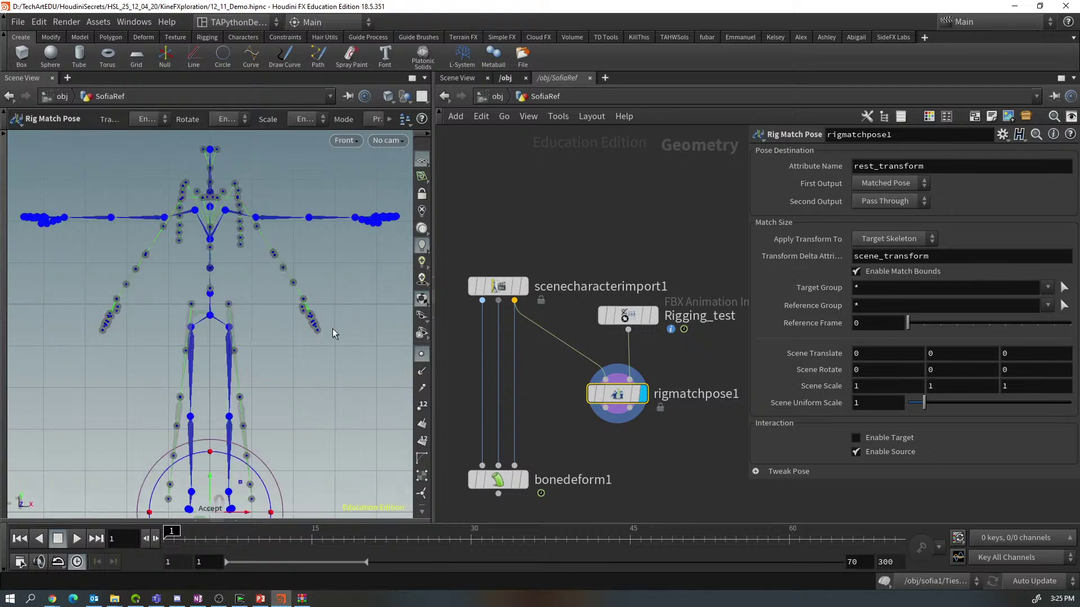
pyautogui.press('Escape')
pyautogui.scroll(-2, 351, 312)
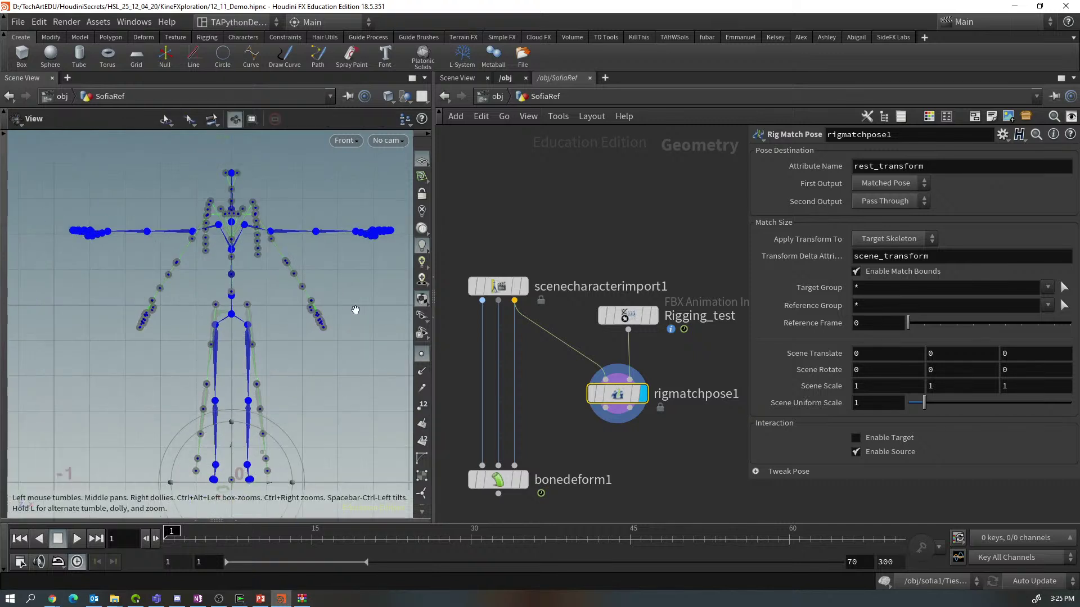
pyautogui.moveTo(351, 311); pyautogui.dragTo(336, 306, button='middle')
pyautogui.press('Return')
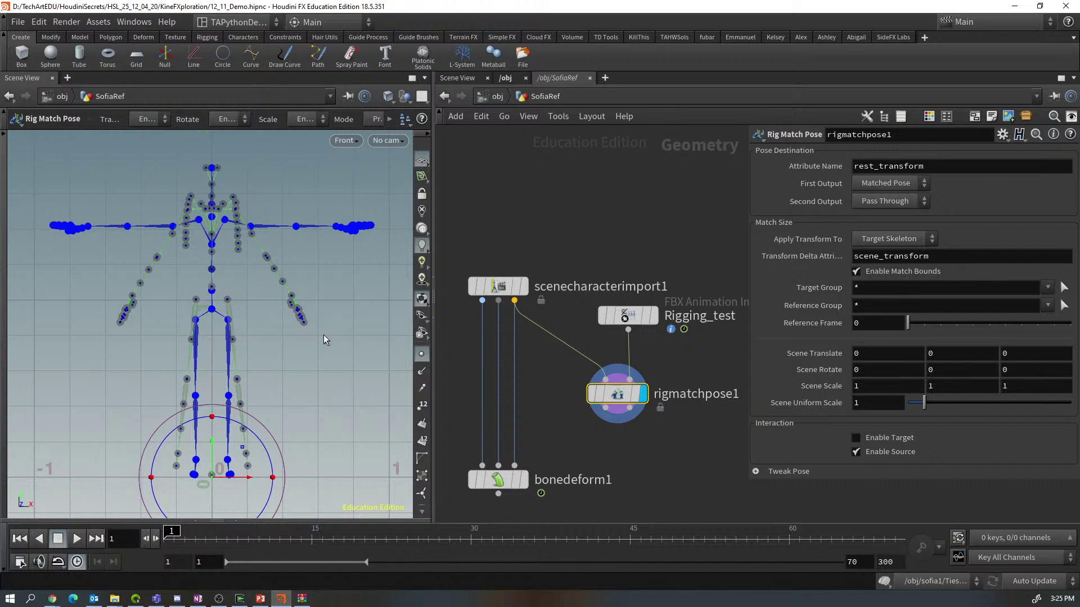
pyautogui.press('super+shift+q')
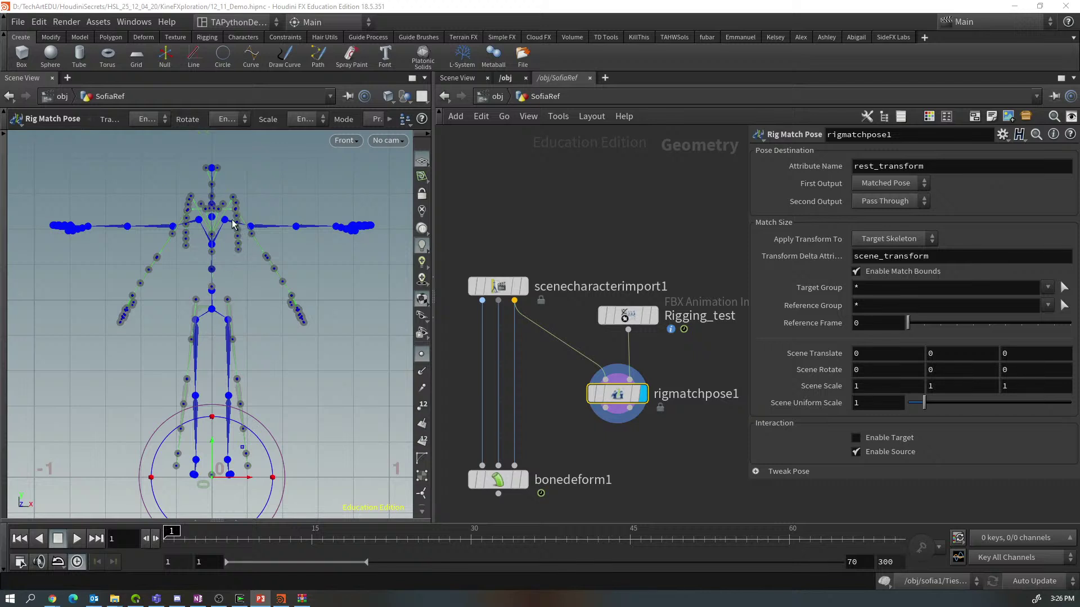
pyautogui.click(229, 358)
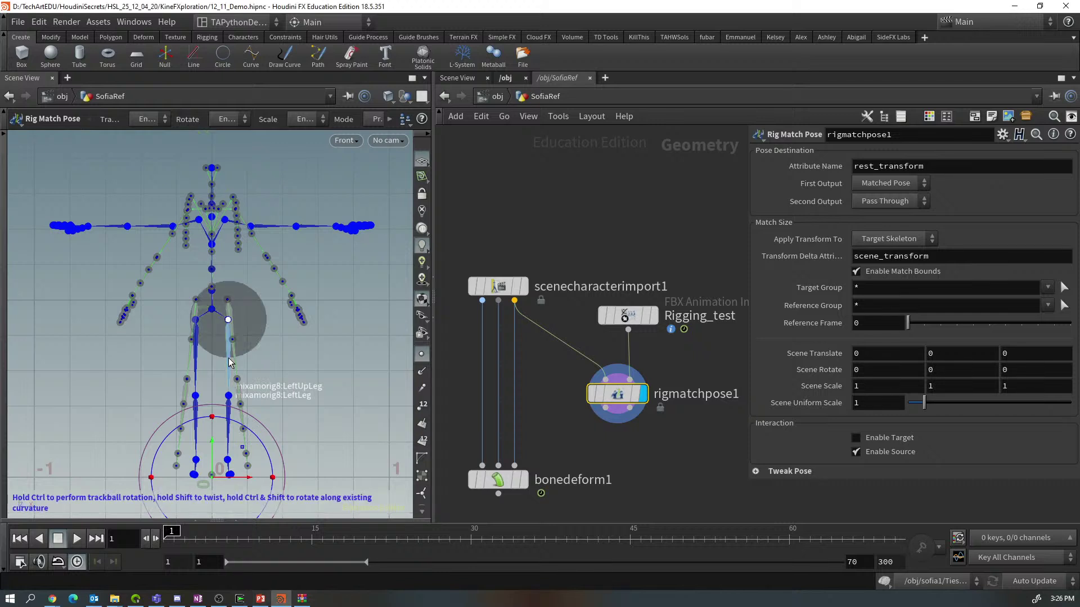
pyautogui.moveTo(229, 358); pyautogui.dragTo(194, 349)
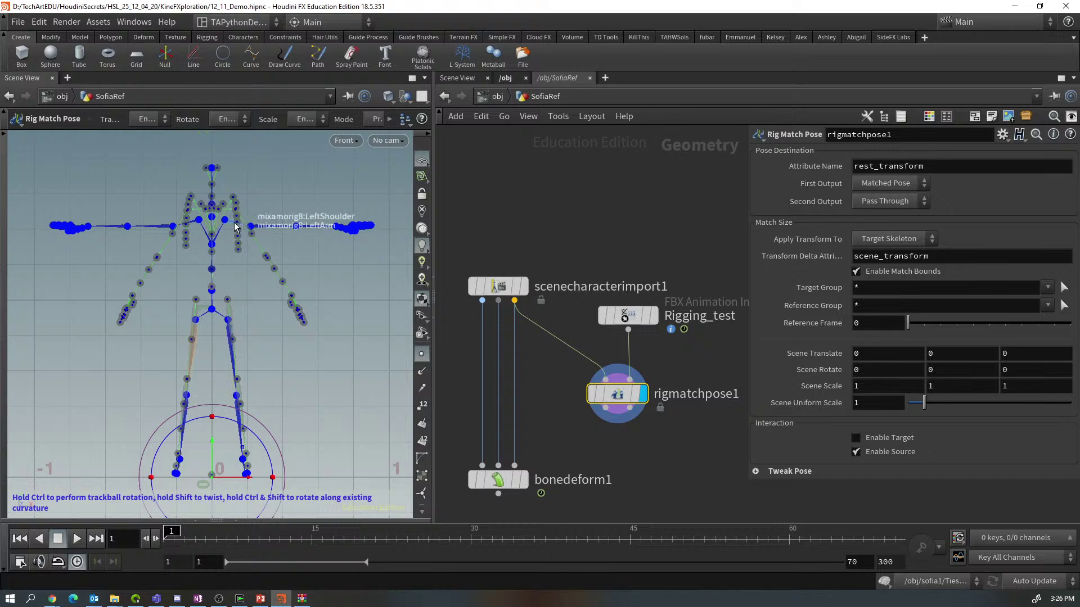
# Raise both Mixamo shoulder joints slightly and rotate both upper arms down to match the Sofia skeleton's arm pose
pyautogui.moveTo(235, 227); pyautogui.dragTo(241, 224)
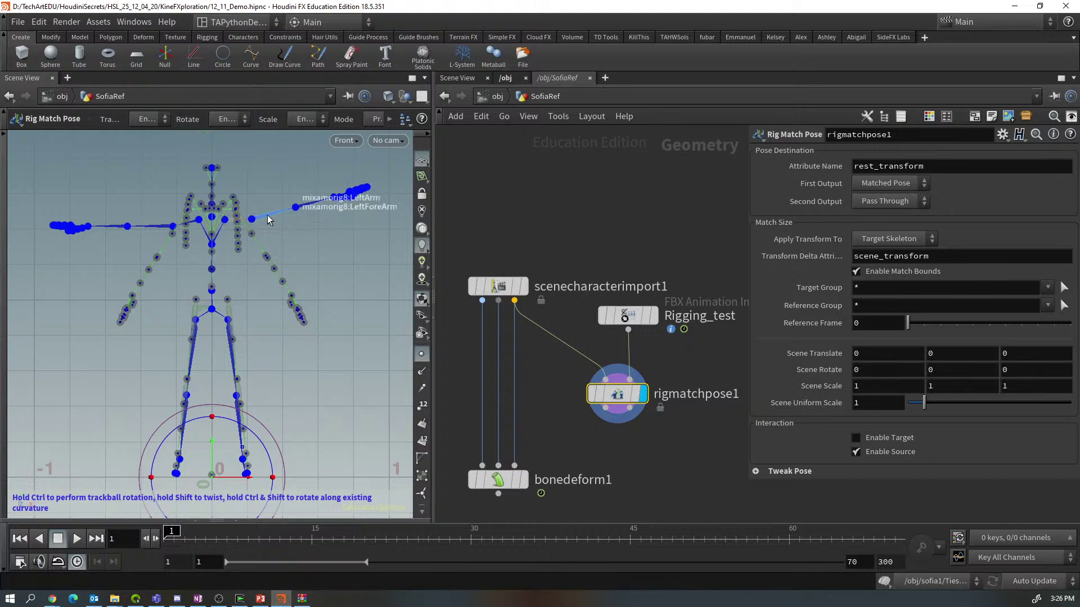
pyautogui.moveTo(269, 220); pyautogui.dragTo(263, 240)
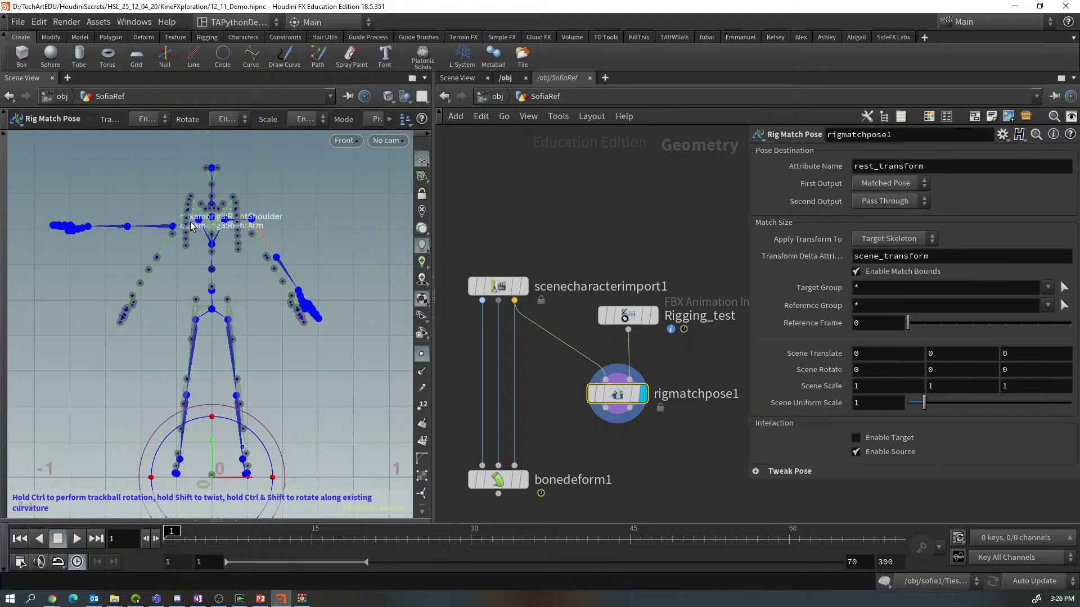
pyautogui.moveTo(191, 227); pyautogui.dragTo(192, 225)
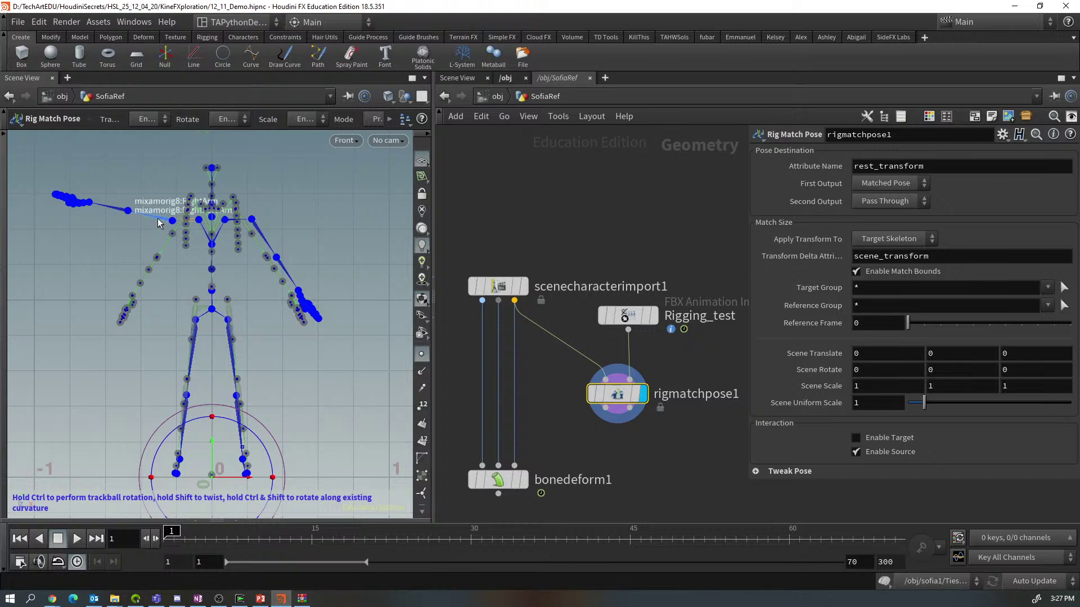
pyautogui.moveTo(158, 223); pyautogui.dragTo(160, 248)
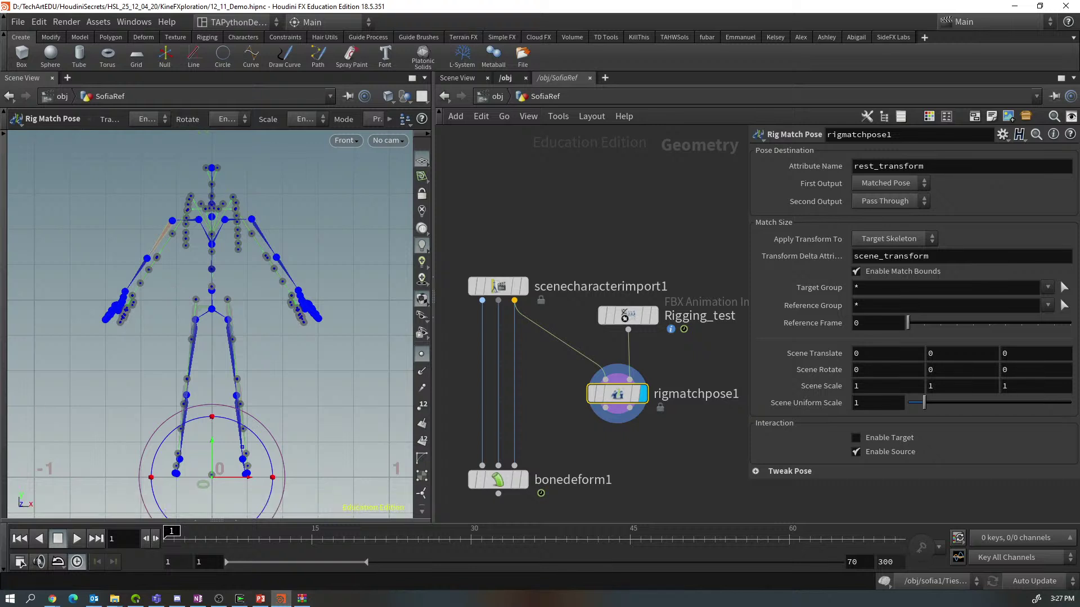
pyautogui.hotkey('alt', 'Tab')
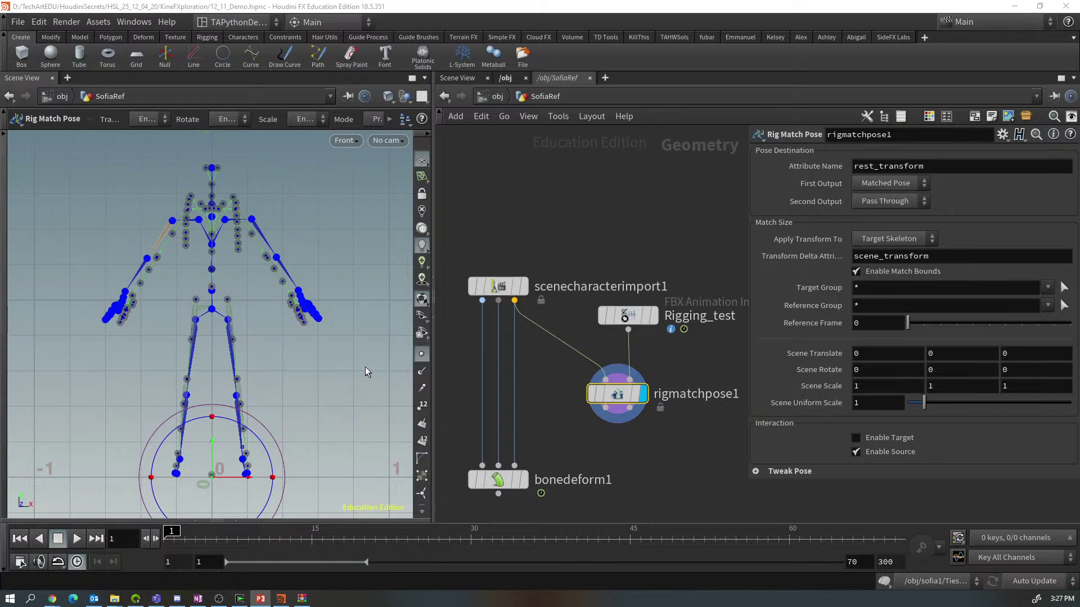
# Switch the viewport back to the perspective view and look at the matched pose from an angle
pyautogui.click(331, 143)
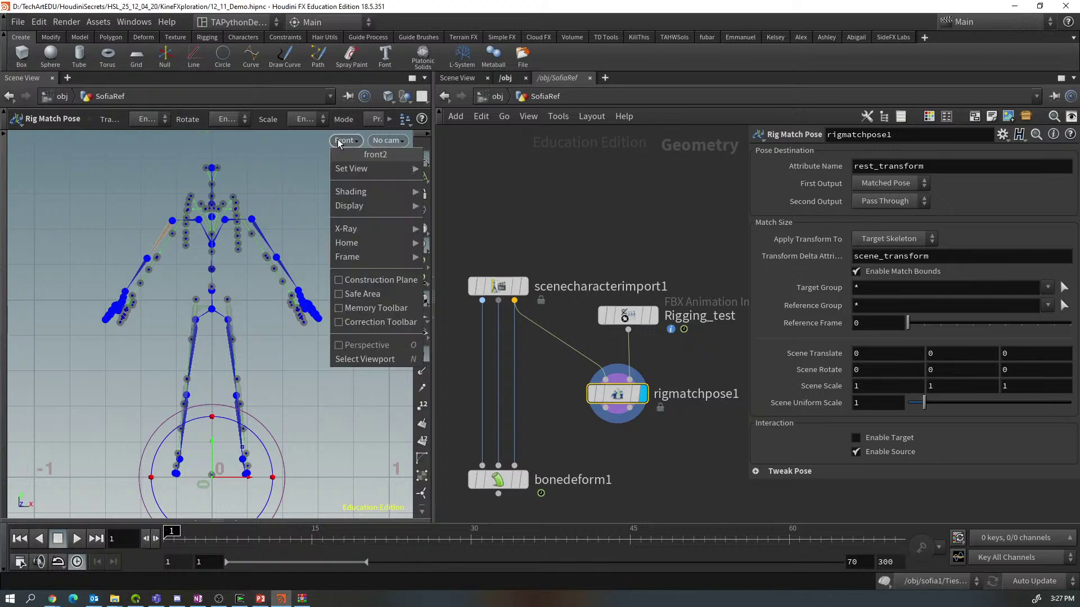
pyautogui.moveTo(342, 166)
pyautogui.click(459, 169)
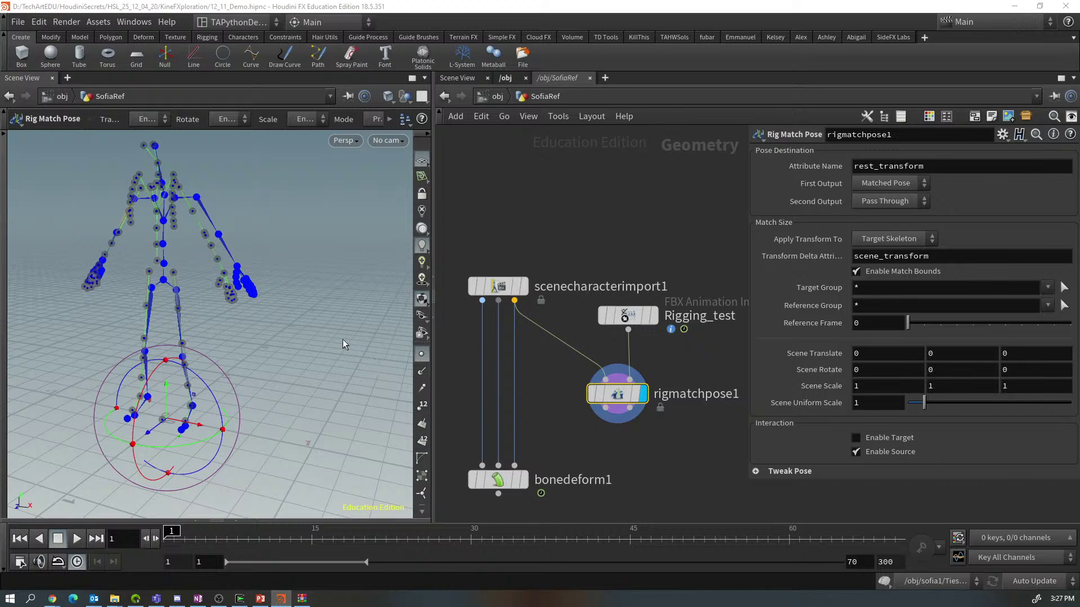
pyautogui.press('Escape')
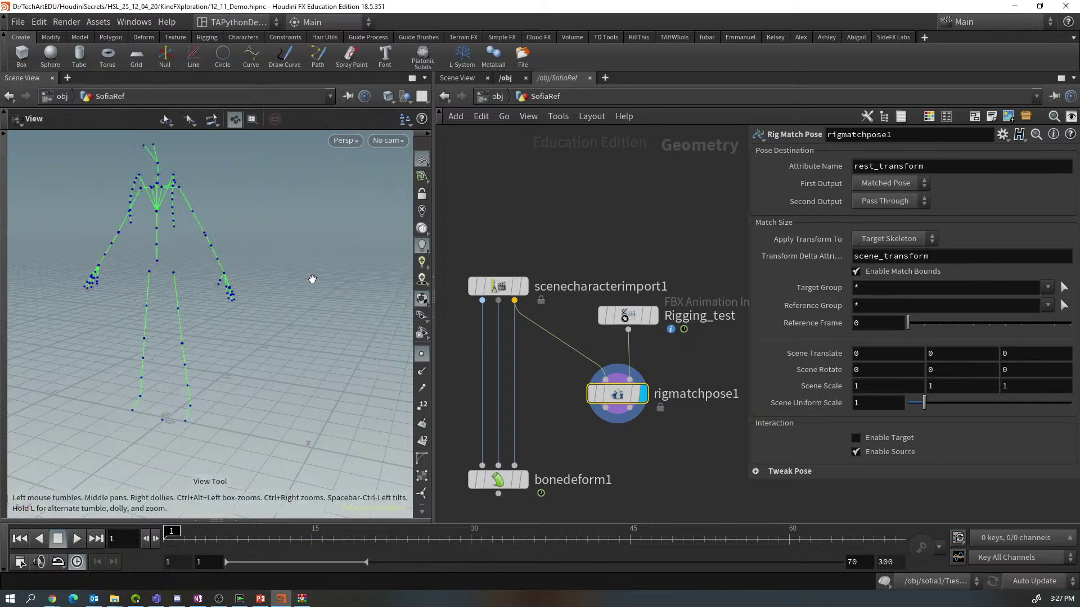
pyautogui.moveTo(313, 279)
pyautogui.mouseDown()
pyautogui.moveTo(303, 272)
pyautogui.moveTo(333, 280)
pyautogui.mouseUp()
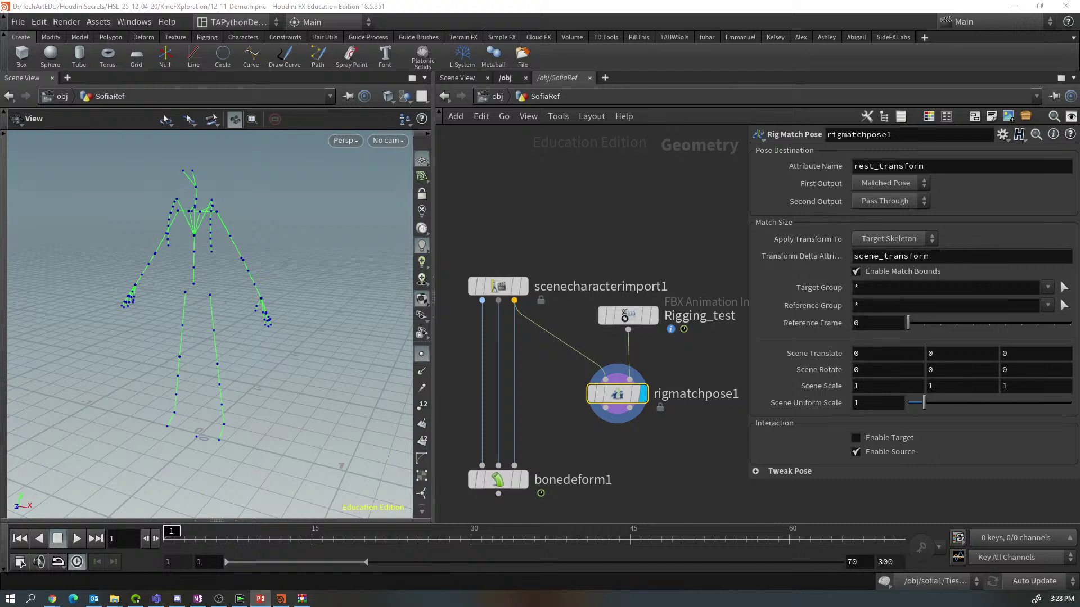
# Add a Map Points node below rigmatchpose1, wire both rigmatchpose1 outputs into its inputs, and display it
pyautogui.moveTo(687, 485); pyautogui.dragTo(656, 390, button='middle')
pyautogui.press('c')
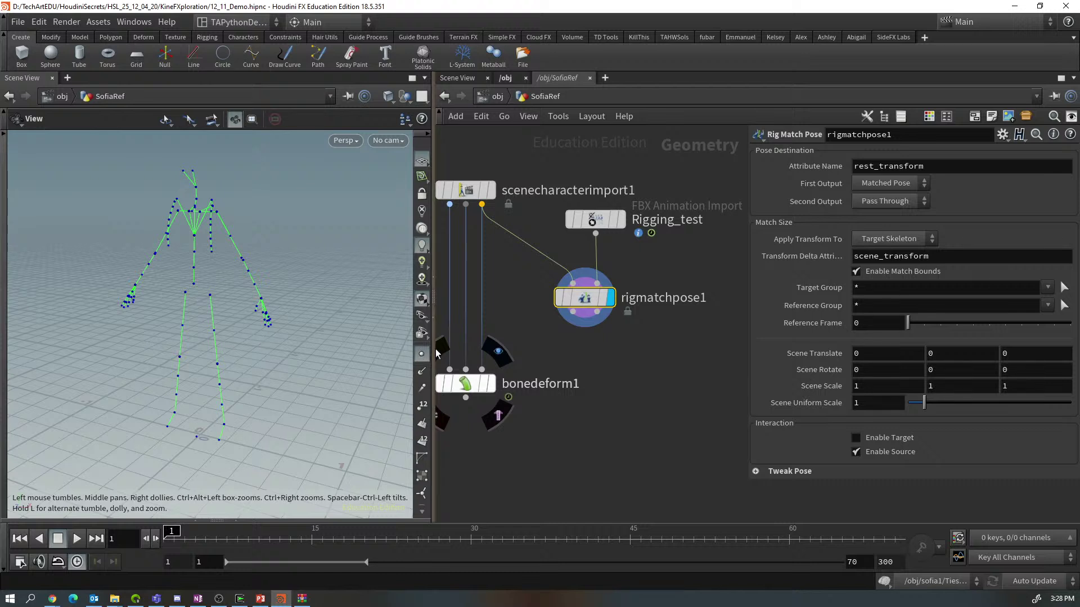
pyautogui.click(574, 313)
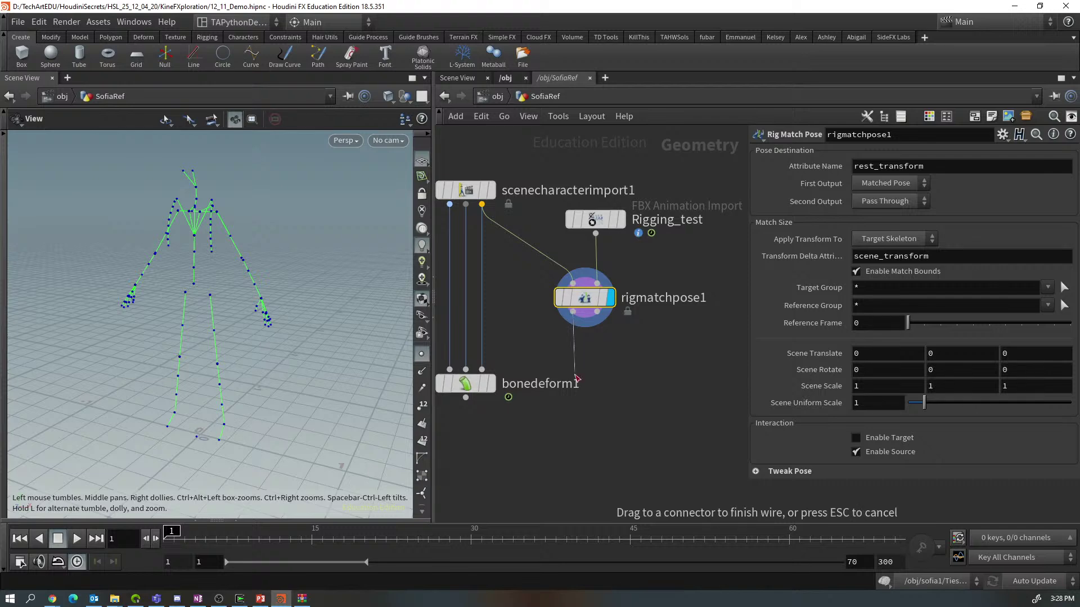
pyautogui.press('Tab')
pyautogui.write('map')
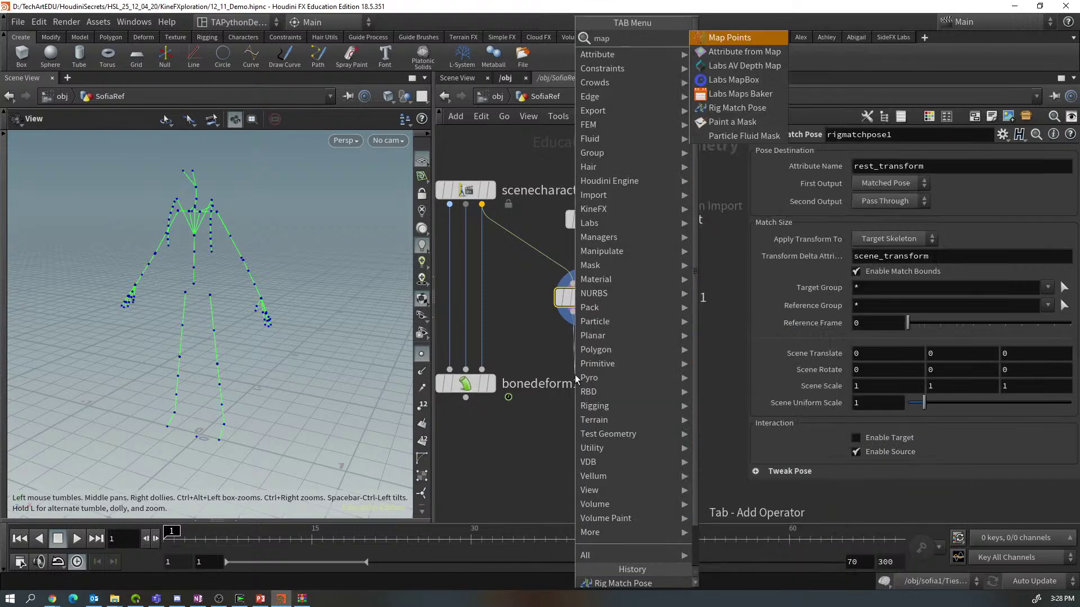
pyautogui.click(729, 37)
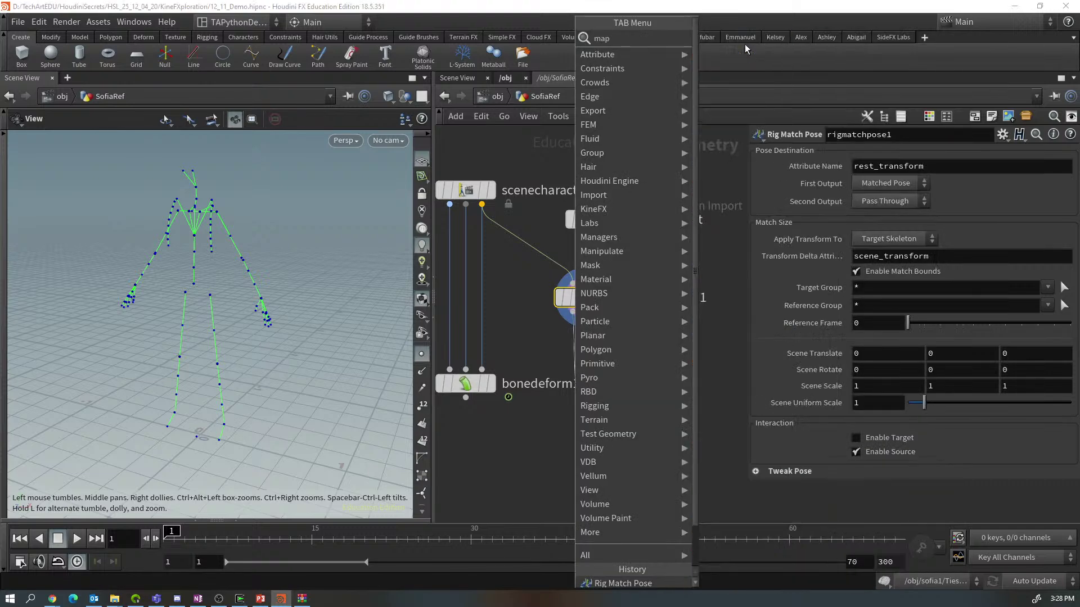
pyautogui.moveTo(596, 375); pyautogui.dragTo(593, 418)
pyautogui.moveTo(596, 419)
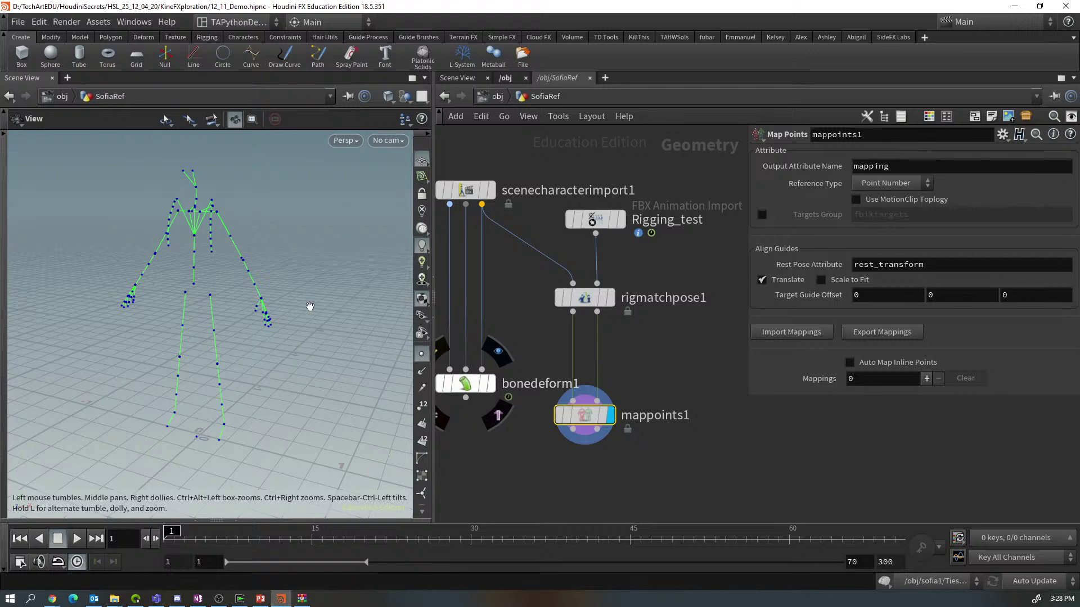
# Activate the Map Points viewport handles and set the Target Guide Offset Z value to 1.5 to separate the skeletons
pyautogui.moveTo(343, 350); pyautogui.dragTo(364, 350)
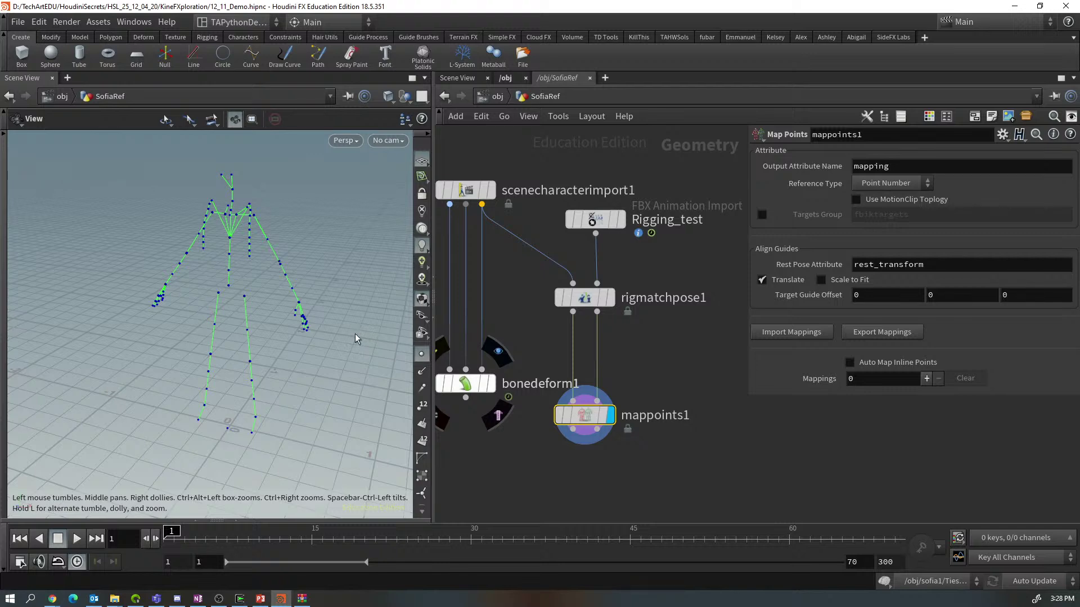
pyautogui.press('Return')
pyautogui.press('Escape')
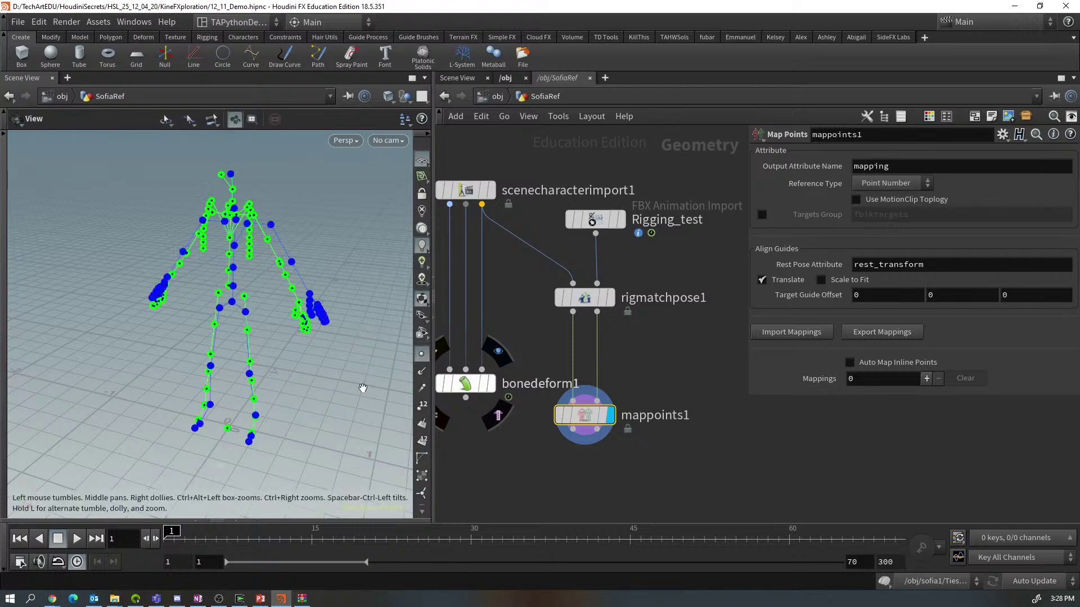
pyautogui.moveTo(363, 371)
pyautogui.mouseDown()
pyautogui.moveTo(284, 385)
pyautogui.moveTo(347, 385)
pyautogui.mouseUp()
pyautogui.press('Return')
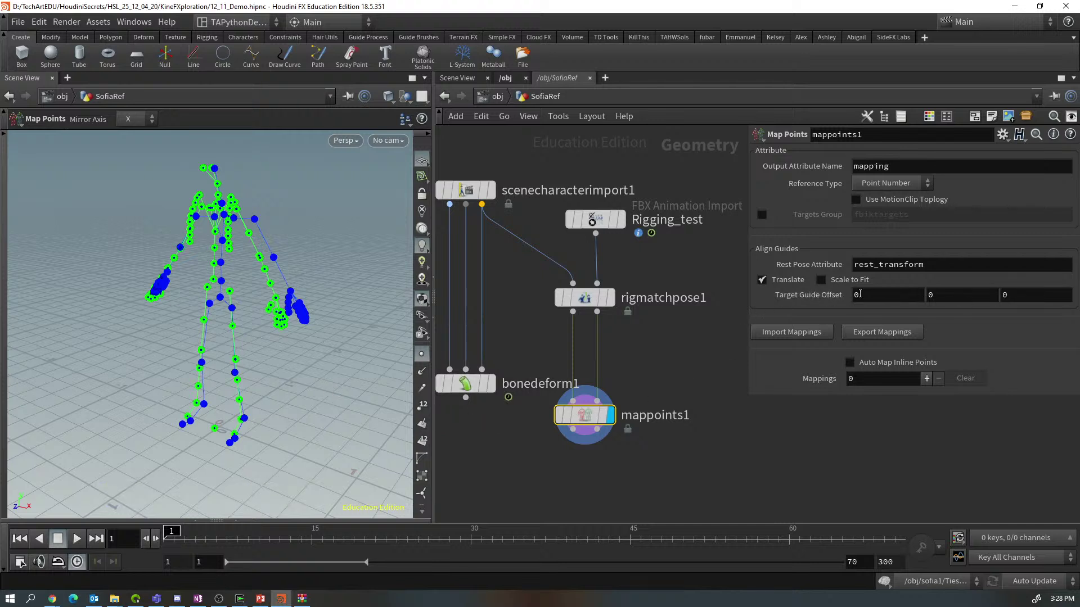
pyautogui.click(1017, 295)
pyautogui.write('1.5')
pyautogui.press('Return')
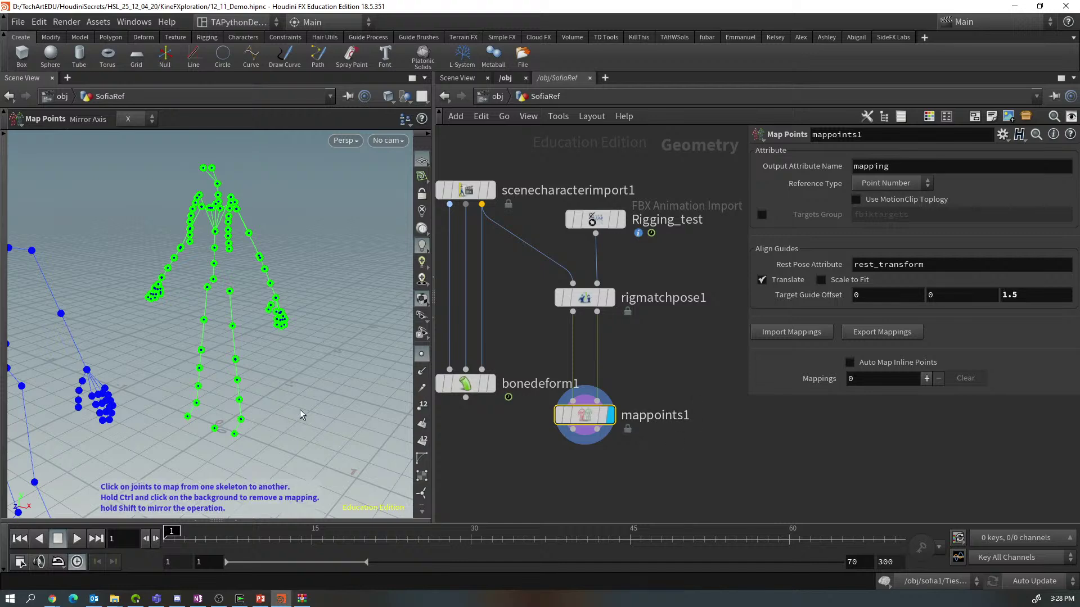
# Map the Mixamo skeleton's Head joint to the Sofia skeleton's head_bone in mappoints1
pyautogui.press('Escape')
pyautogui.moveTo(299, 406); pyautogui.dragTo(346, 401)
pyautogui.press('Return')
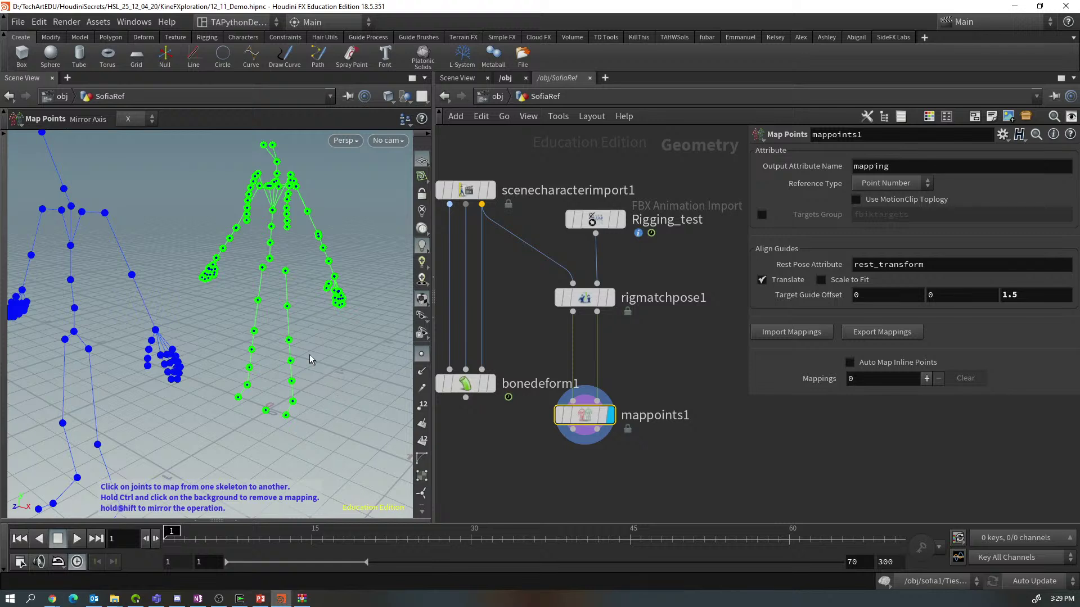
pyautogui.click(75, 332)
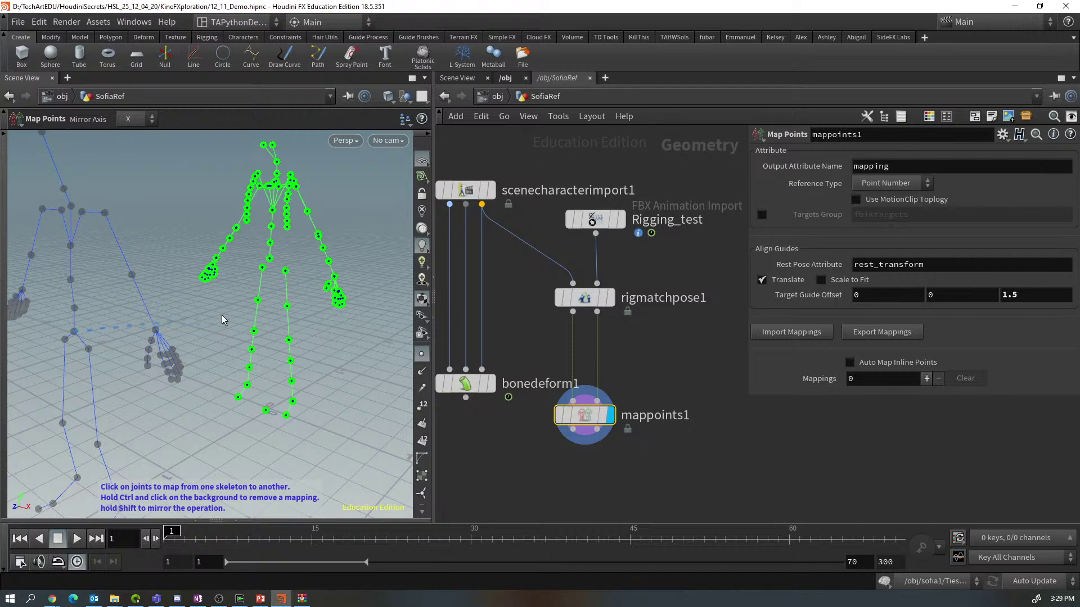
pyautogui.press('Escape')
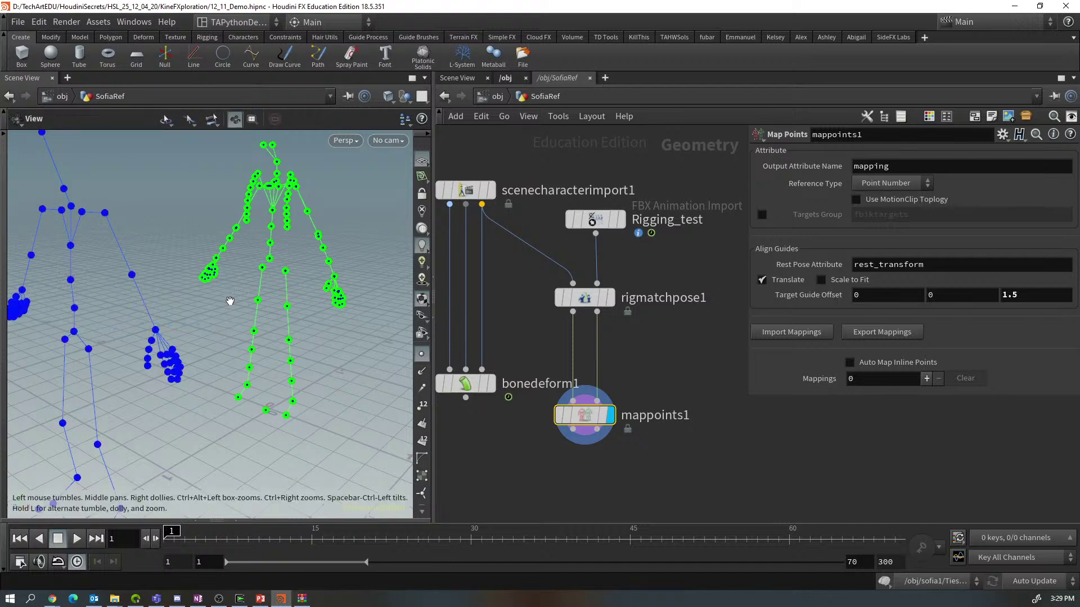
pyautogui.moveTo(231, 302); pyautogui.dragTo(229, 345, button='middle')
pyautogui.press('Return')
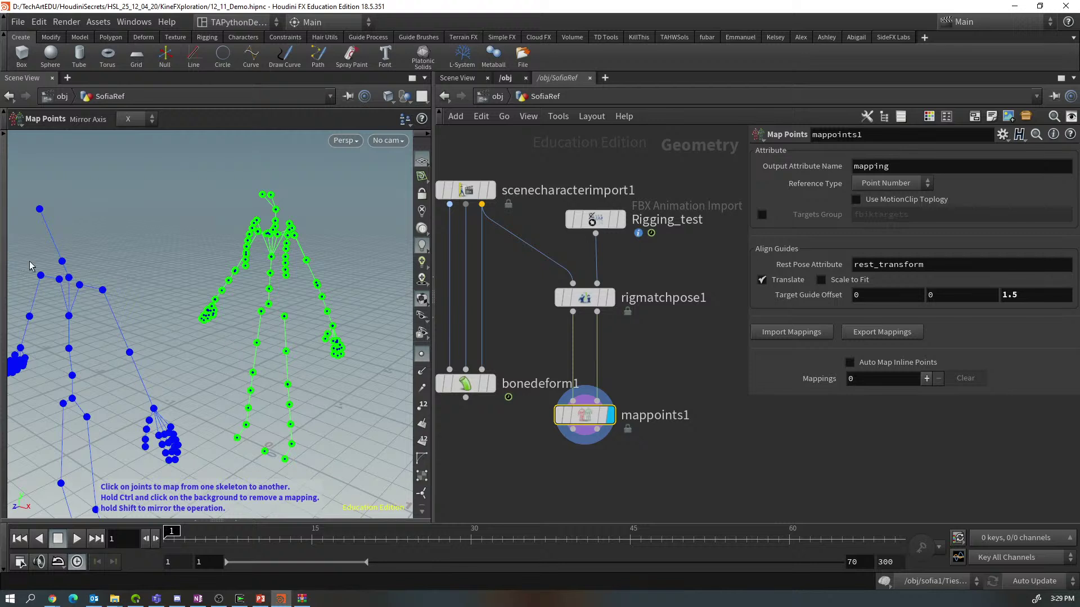
pyautogui.click(62, 262)
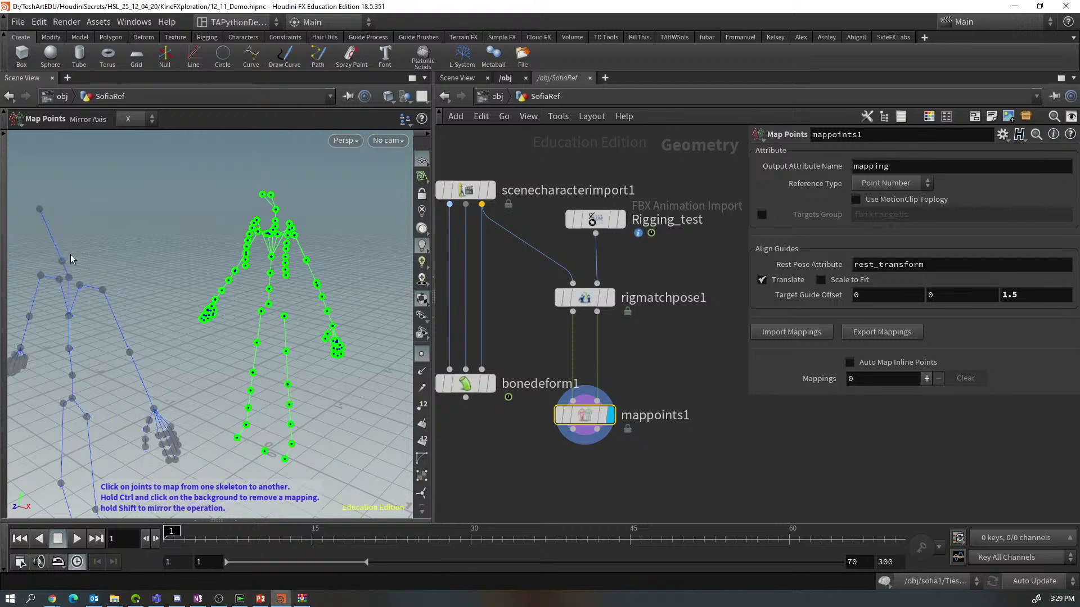
pyautogui.click(276, 210)
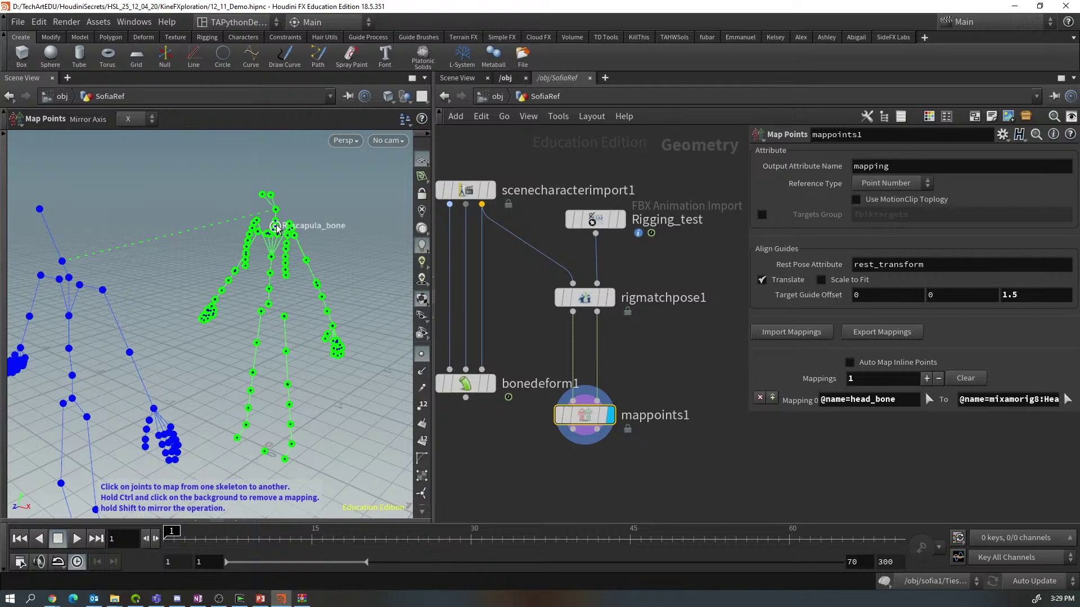
# Examine the Sofia skeleton's neck and shoulder joints up close, with both skeletons back in view at the end
pyautogui.press('Escape')
pyautogui.moveTo(344, 234); pyautogui.dragTo(338, 236)
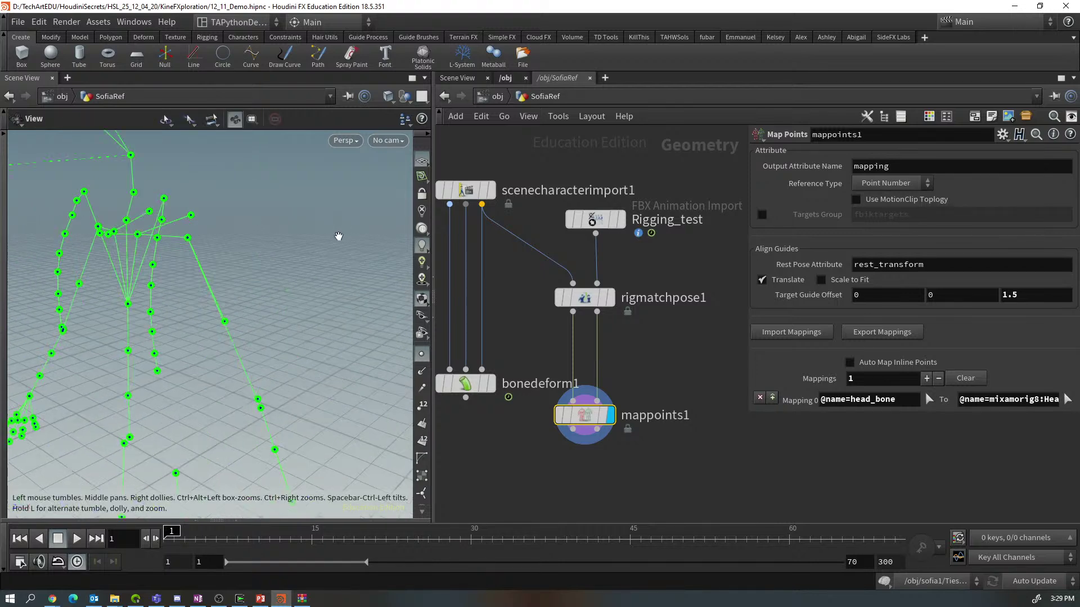
pyautogui.press('Return')
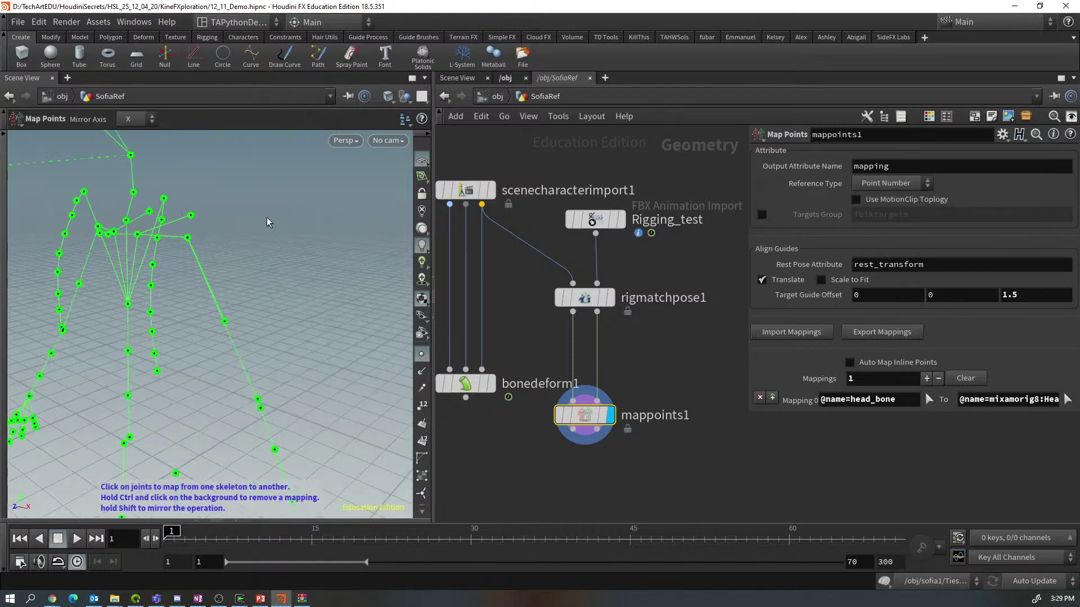
pyautogui.press('Escape')
pyautogui.moveTo(268, 222); pyautogui.dragTo(251, 241)
pyautogui.moveTo(100, 321); pyautogui.dragTo(135, 319, button='middle')
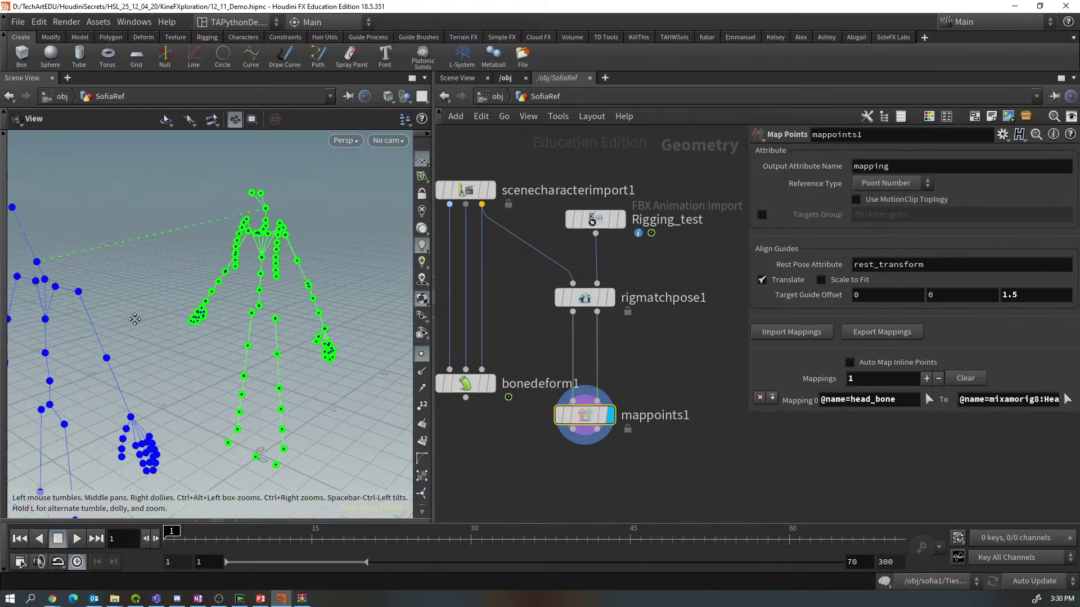
pyautogui.press('Return')
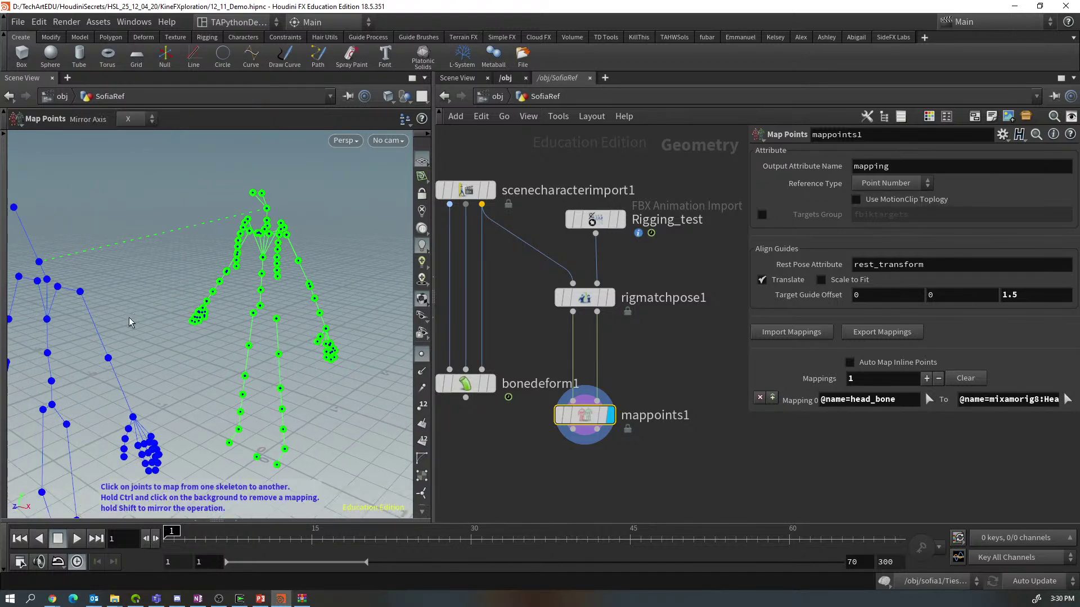
# Map the Mixamo skeleton's Neck joint to the Sofia skeleton's nesk_bone1 in mappoints1
pyautogui.click(47, 279)
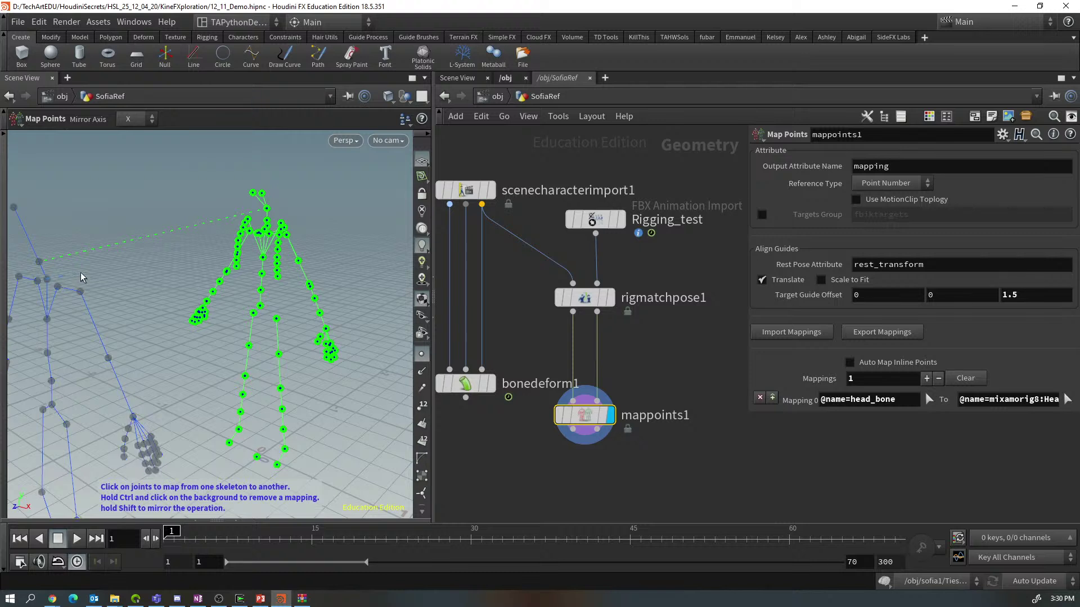
pyautogui.click(264, 230)
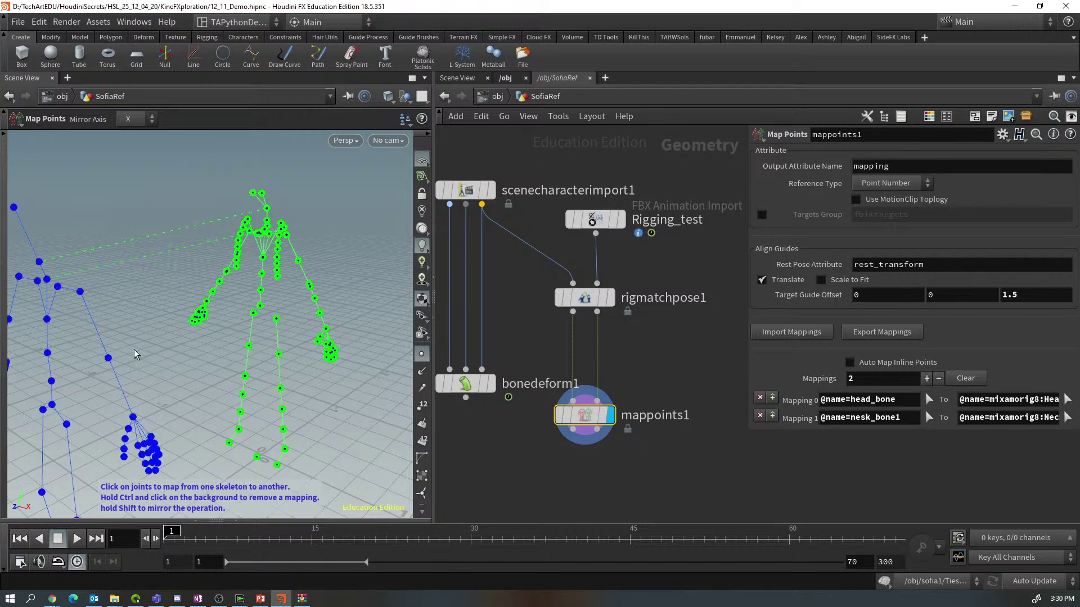
pyautogui.press('Escape')
pyautogui.moveTo(142, 328); pyautogui.dragTo(144, 280)
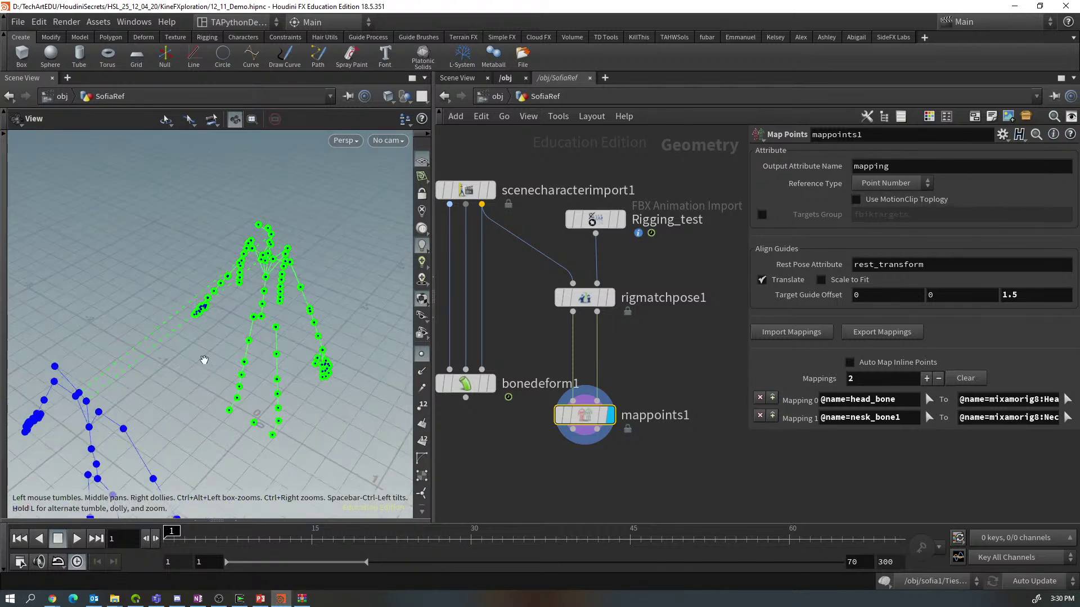
pyautogui.moveTo(224, 367); pyautogui.dragTo(207, 338)
pyautogui.press('Return')
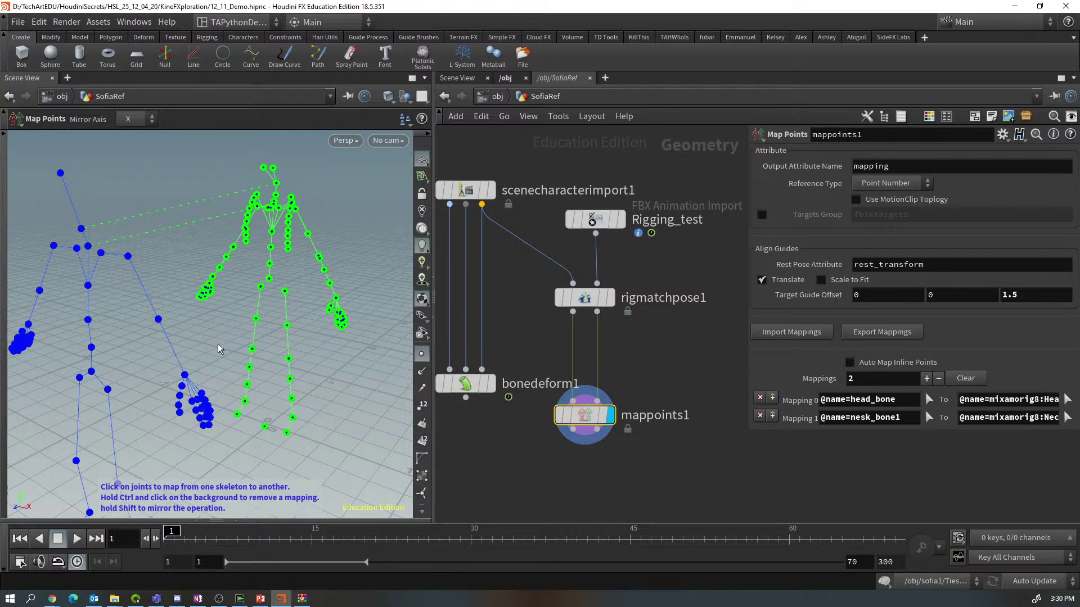
pyautogui.click(107, 392)
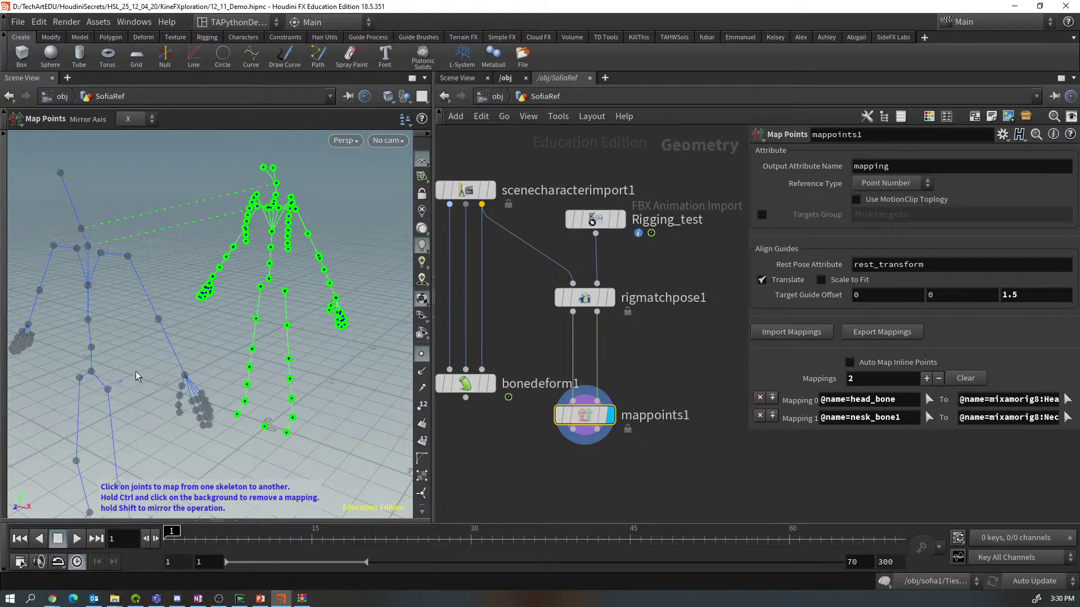
pyautogui.click(286, 291)
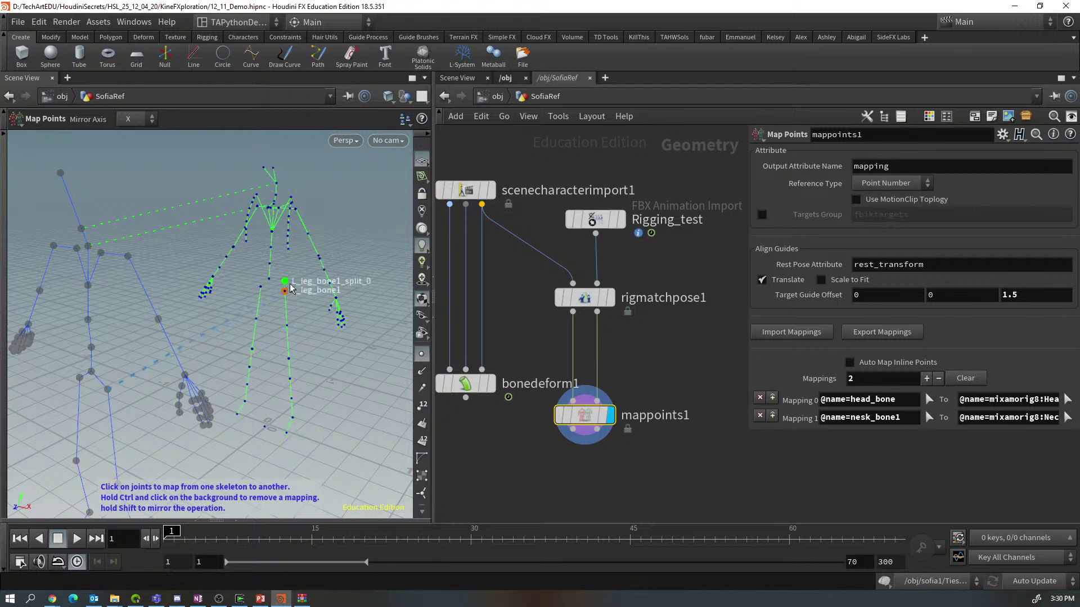
pyautogui.click(292, 281)
pyautogui.click(284, 292)
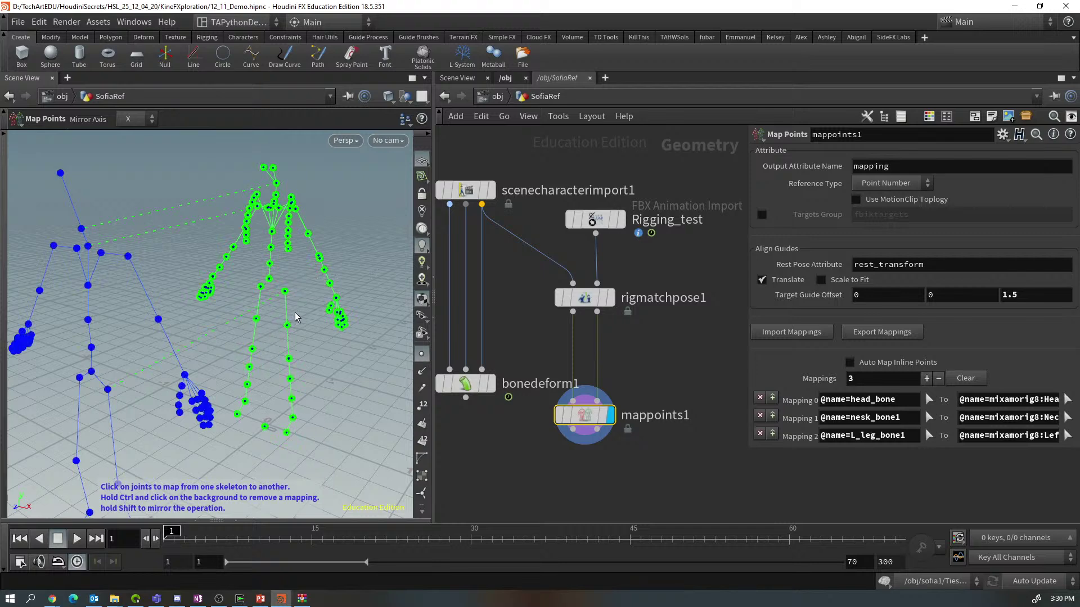
pyautogui.hotkey('ctrl', 'z')
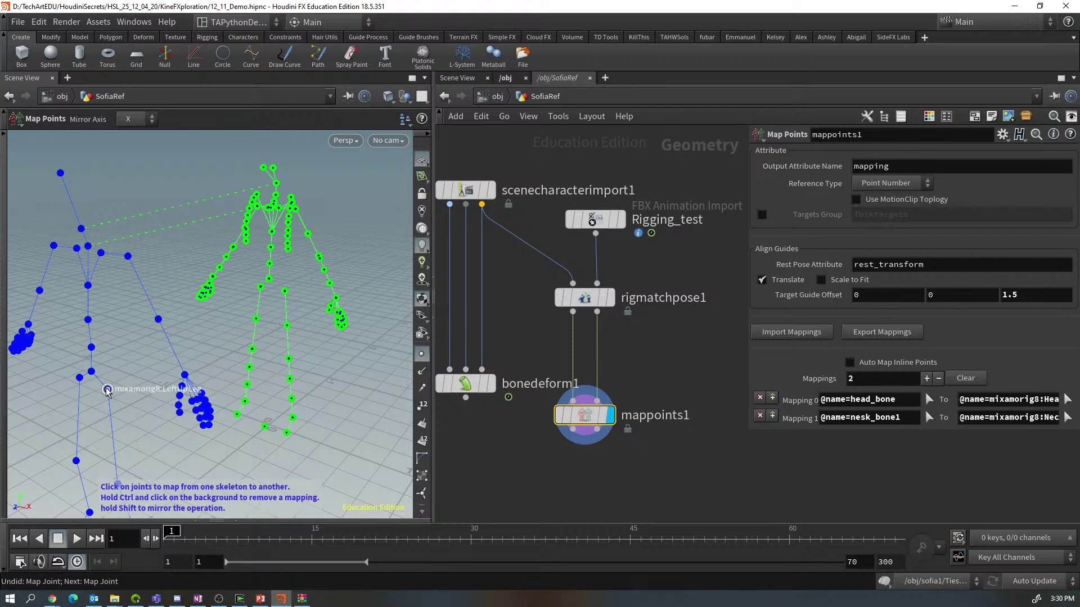
# Map the Mixamo left hip and knee joints to L_leg_bone1 and L_leg_bone2, mirroring both mappings to the right leg
pyautogui.click(108, 388)
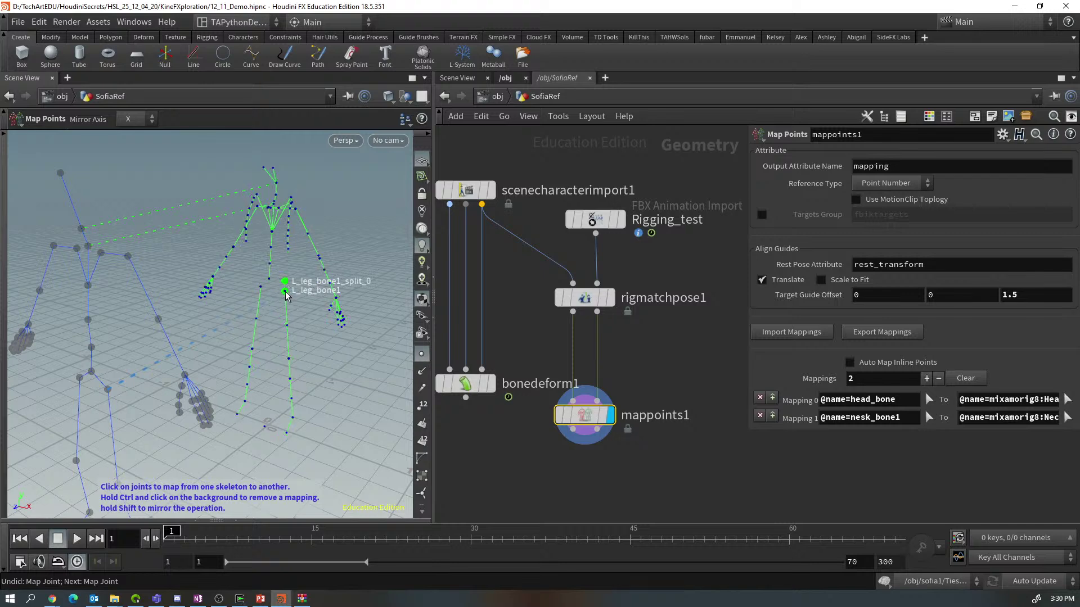
pyautogui.keyDown('shift'); pyautogui.click(286, 291); pyautogui.keyUp('shift')
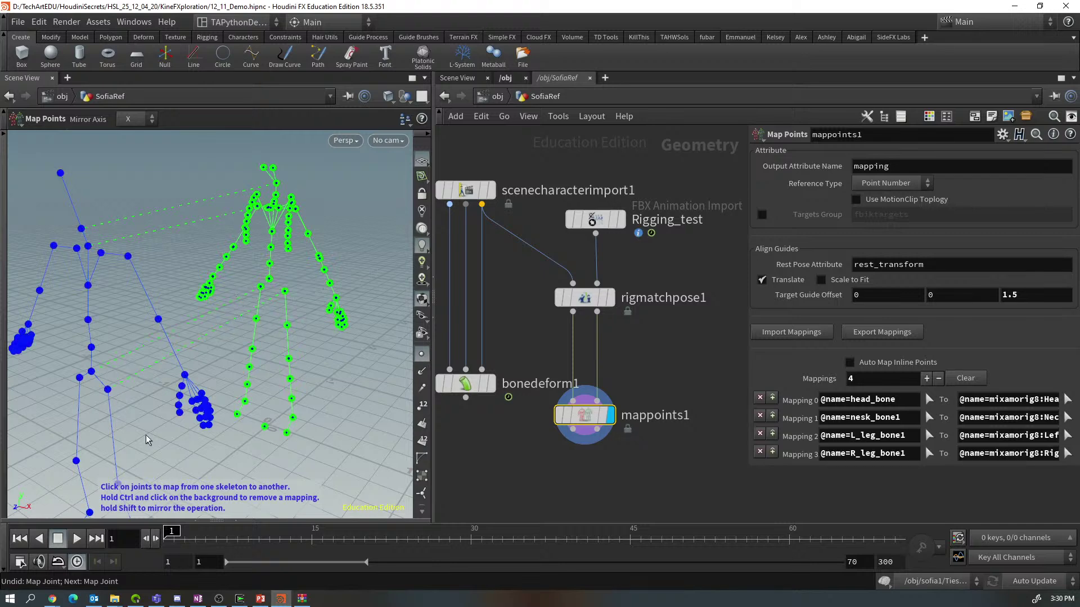
pyautogui.press('Escape')
pyautogui.moveTo(166, 453); pyautogui.dragTo(157, 367)
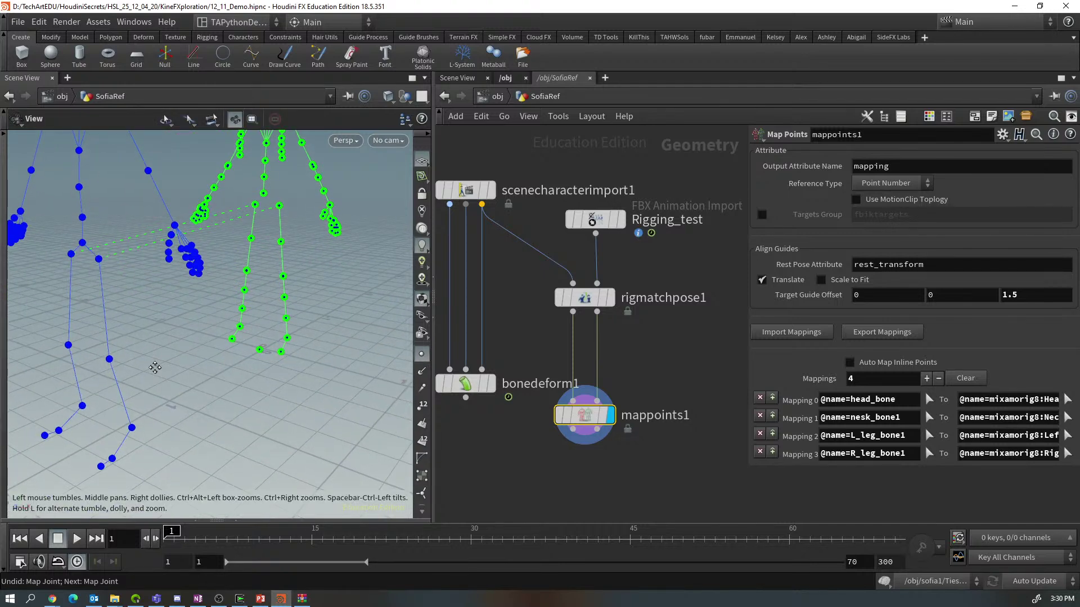
pyautogui.press('Return')
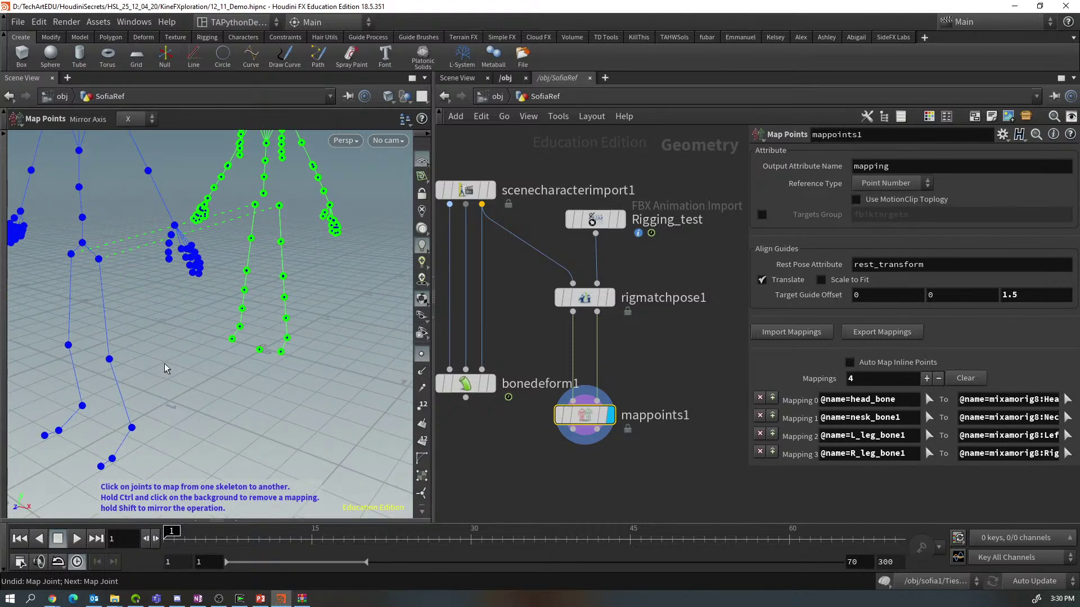
pyautogui.click(111, 359)
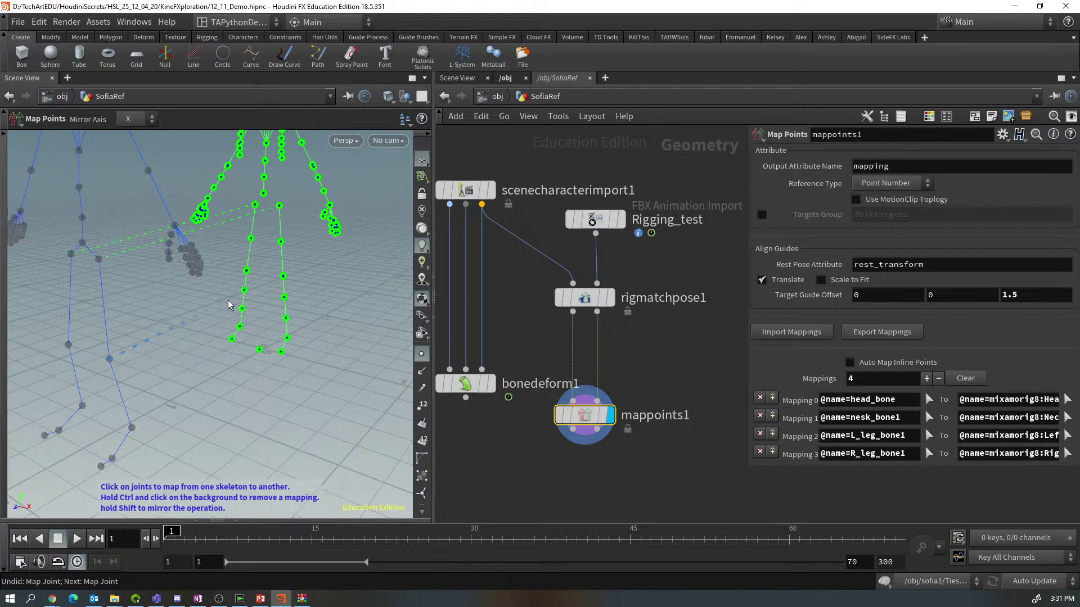
pyautogui.click(284, 277)
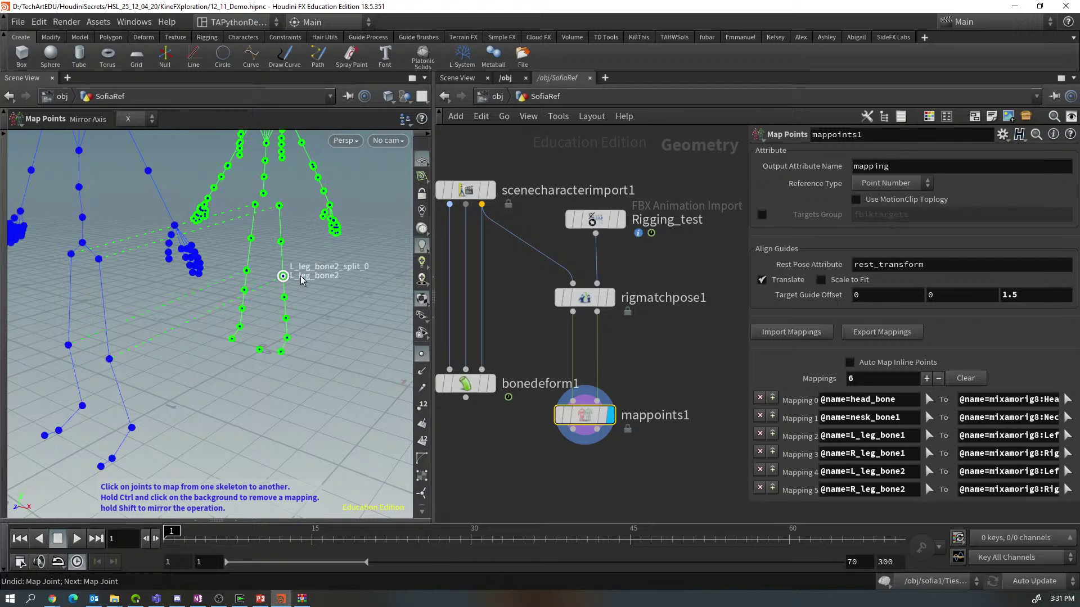
# Map the Mixamo left ankle joint to L_foot_bone1 and the left toe-base joint to Sofia's left toe joint, mirroring both to the right
pyautogui.click(131, 429)
pyautogui.click(288, 337)
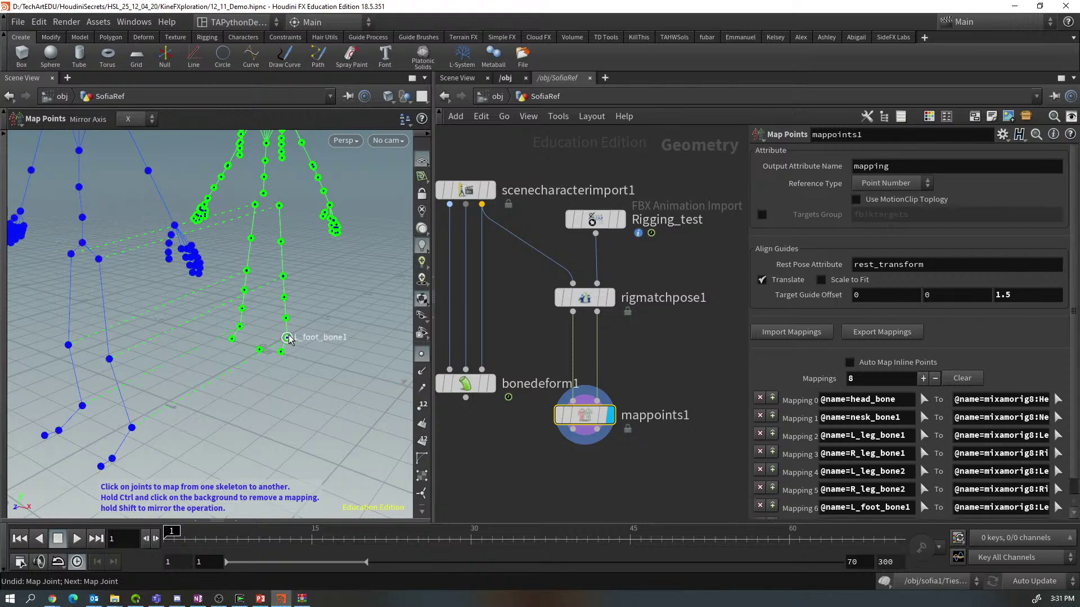
pyautogui.click(112, 459)
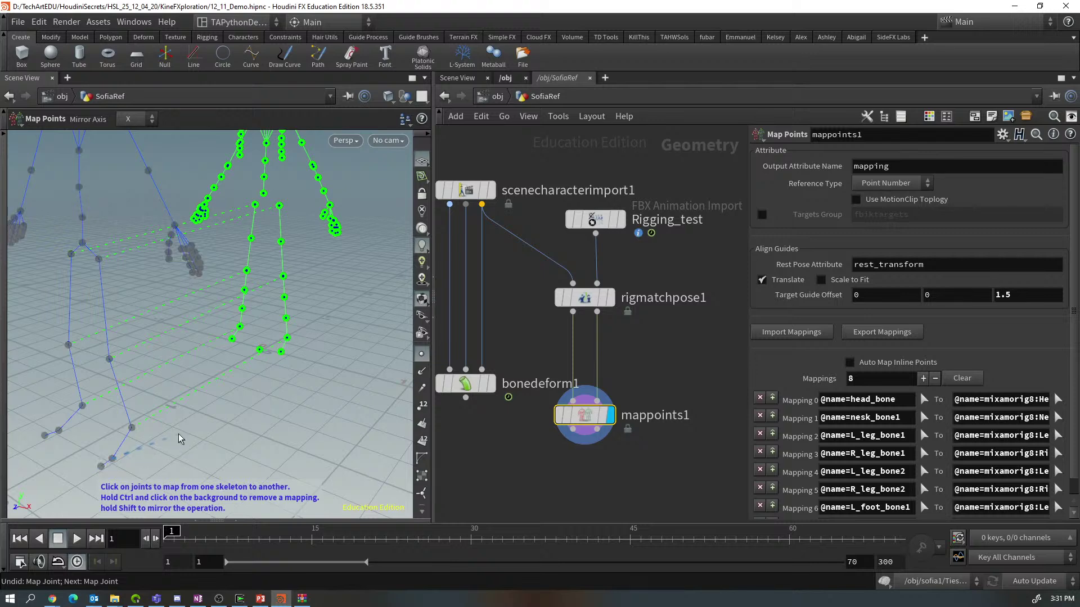
pyautogui.click(282, 354)
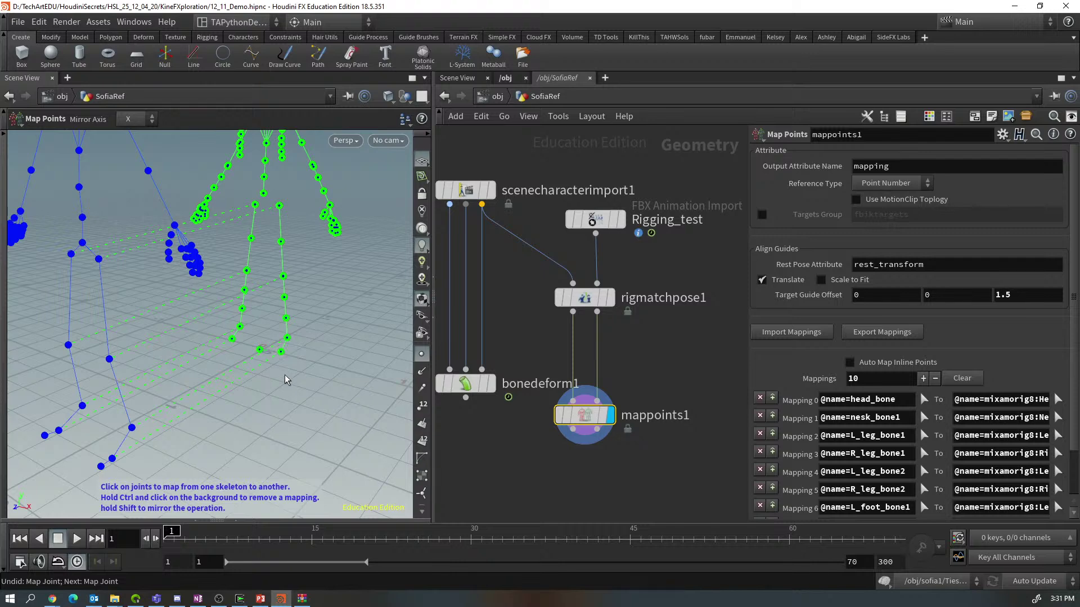
# Map the Mixamo left shoulder joint to Sofia's left shoulder_bone, mirroring the mapping to the right shoulder
pyautogui.press('Escape')
pyautogui.moveTo(313, 309); pyautogui.dragTo(280, 415)
pyautogui.press('Return')
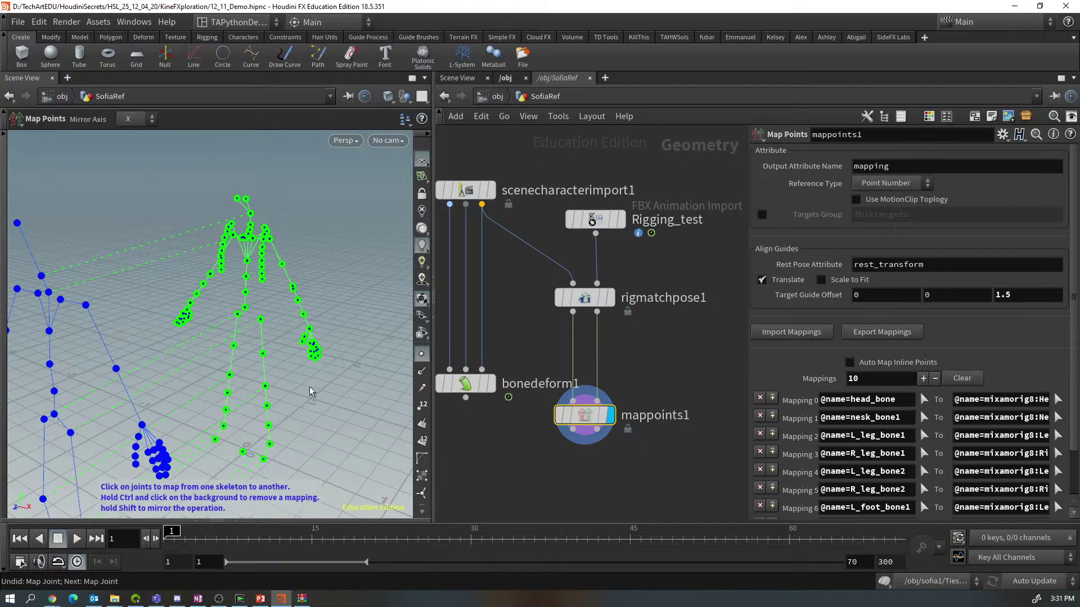
pyautogui.press('Escape')
pyautogui.moveTo(328, 425); pyautogui.dragTo(300, 405)
pyautogui.moveTo(191, 371)
pyautogui.mouseDown()
pyautogui.moveTo(200, 366)
pyautogui.moveTo(169, 363)
pyautogui.moveTo(191, 370)
pyautogui.mouseUp()
pyautogui.press('Return')
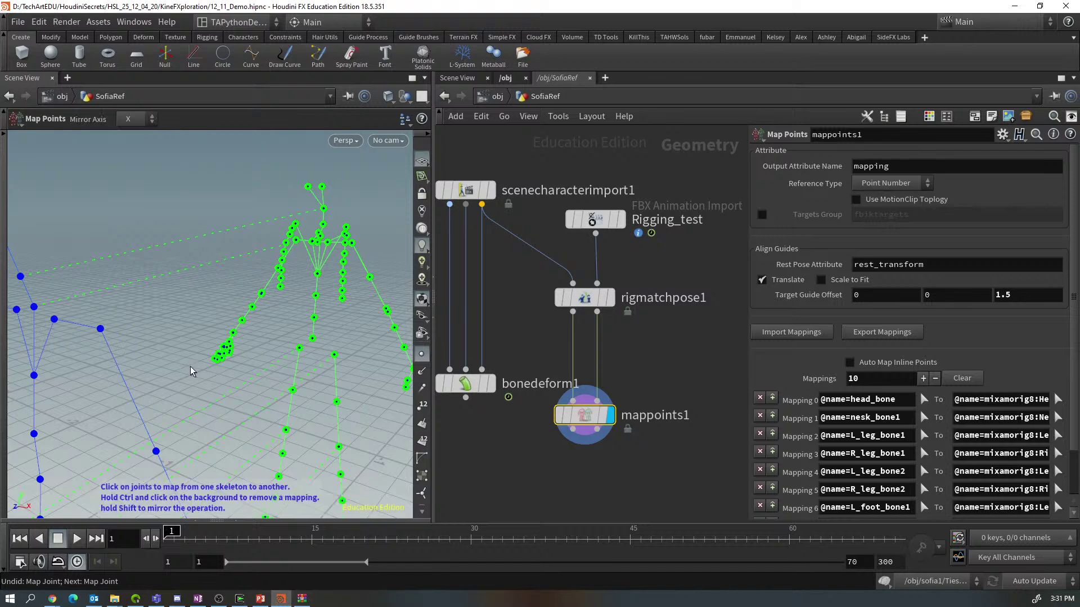
pyautogui.click(53, 320)
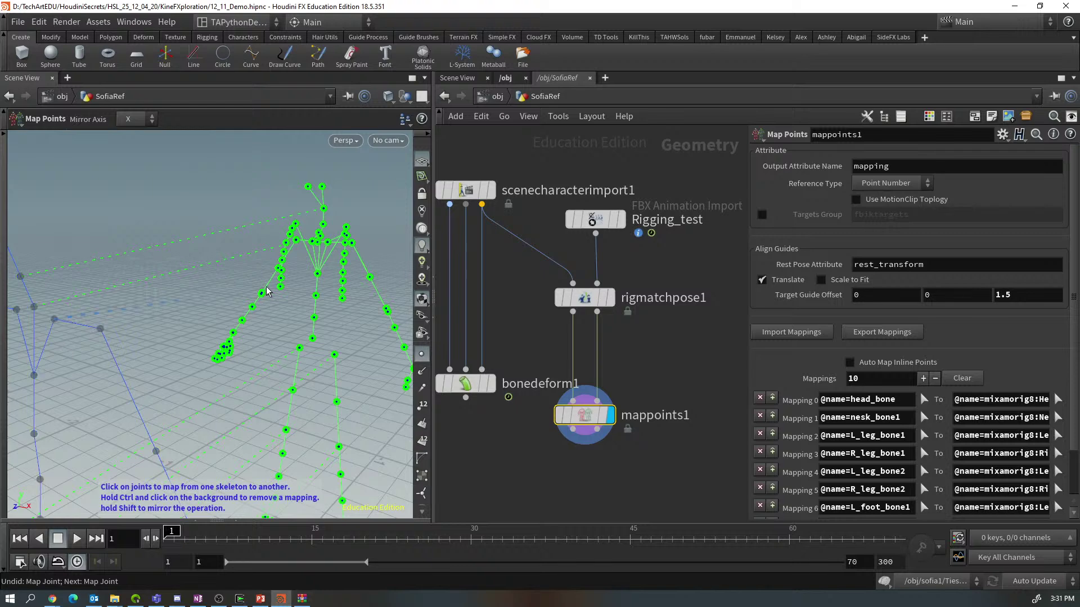
pyautogui.click(329, 243)
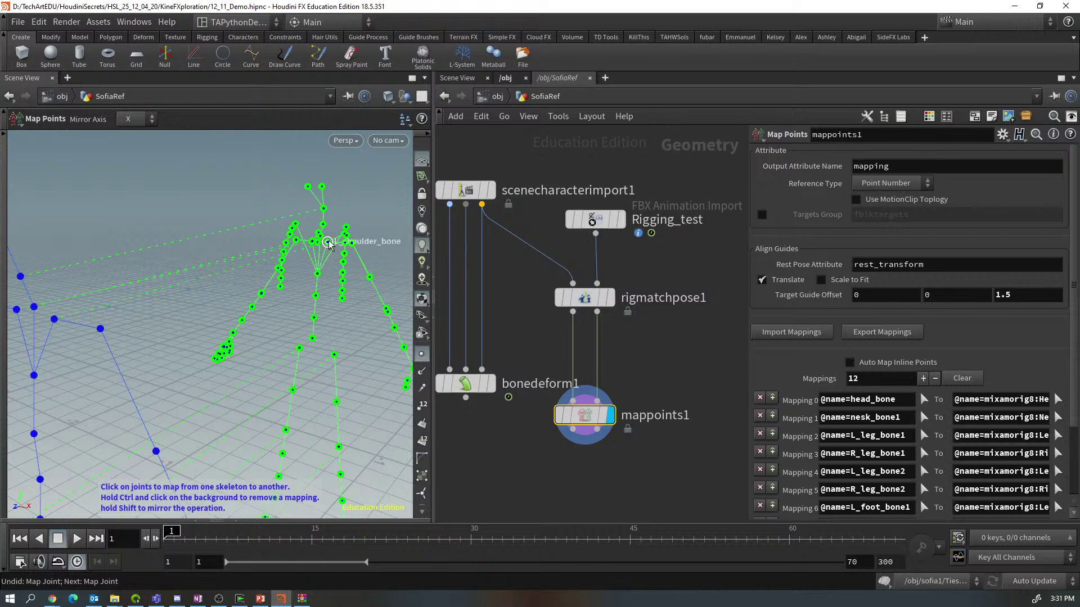
# Map the Mixamo left upper-arm and elbow joints to Sofia's matching left arm joints, mirroring both mappings to the right arm
pyautogui.click(102, 330)
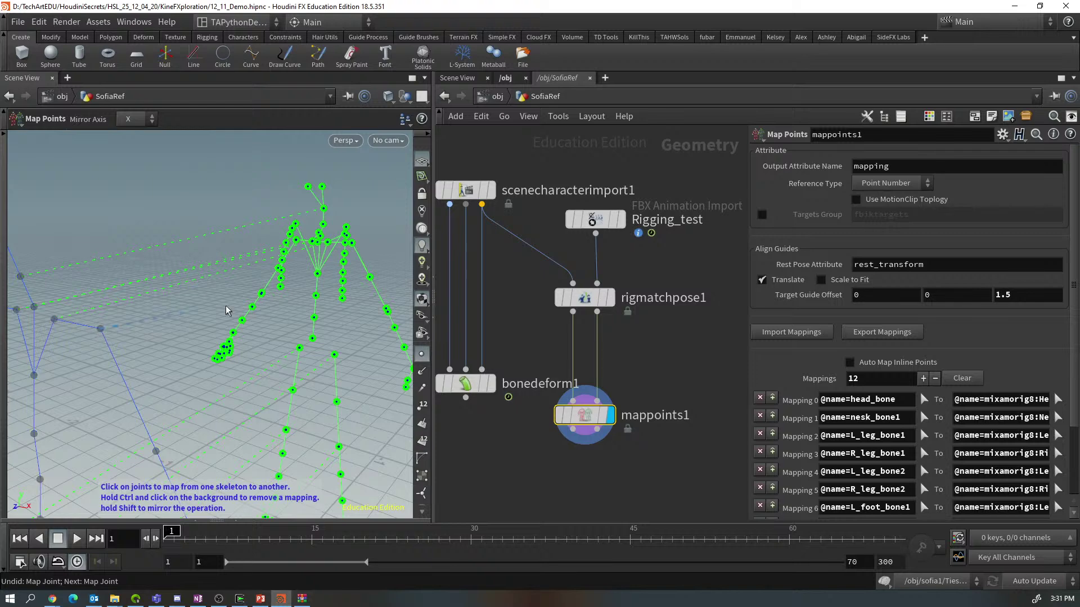
pyautogui.click(352, 244)
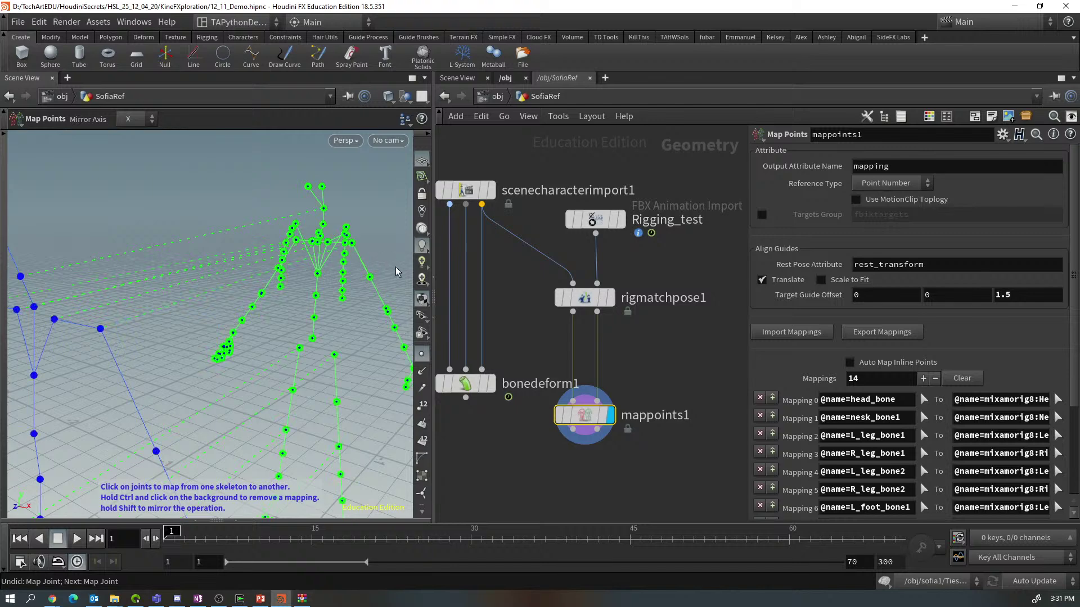
pyautogui.keyDown('alt'); pyautogui.moveTo(397, 271); pyautogui.dragTo(75, 421); pyautogui.keyUp('alt')
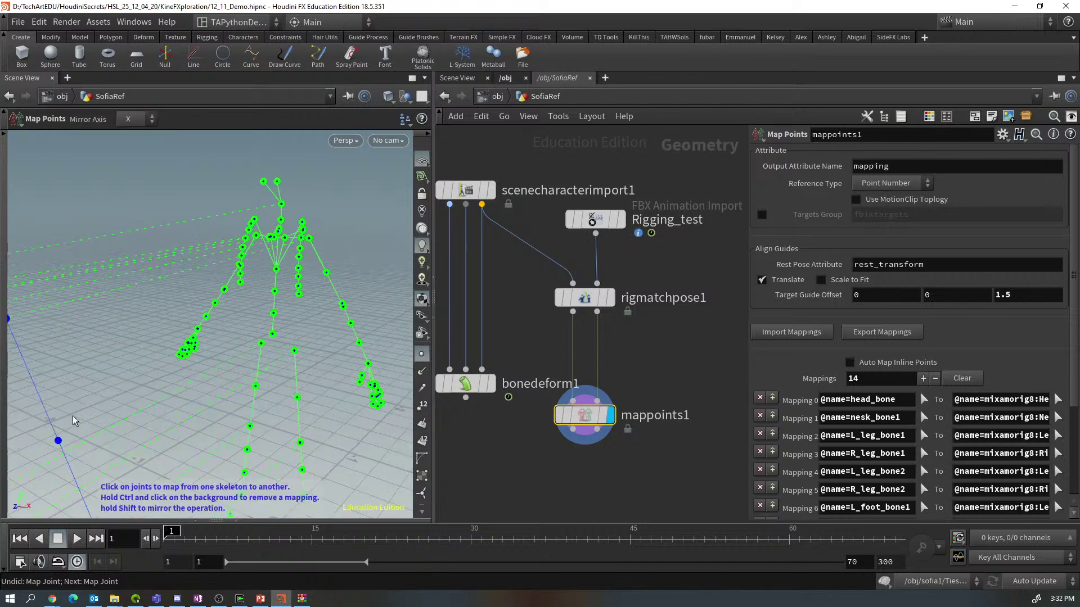
pyautogui.click(58, 442)
pyautogui.keyDown('shift'); pyautogui.click(343, 307); pyautogui.keyUp('shift')
# Map the Mixamo left wrist joint to Sofia's L_Hand_bone, mirroring the mapping to the right hand
pyautogui.press('Escape')
pyautogui.moveTo(344, 313); pyautogui.dragTo(352, 220)
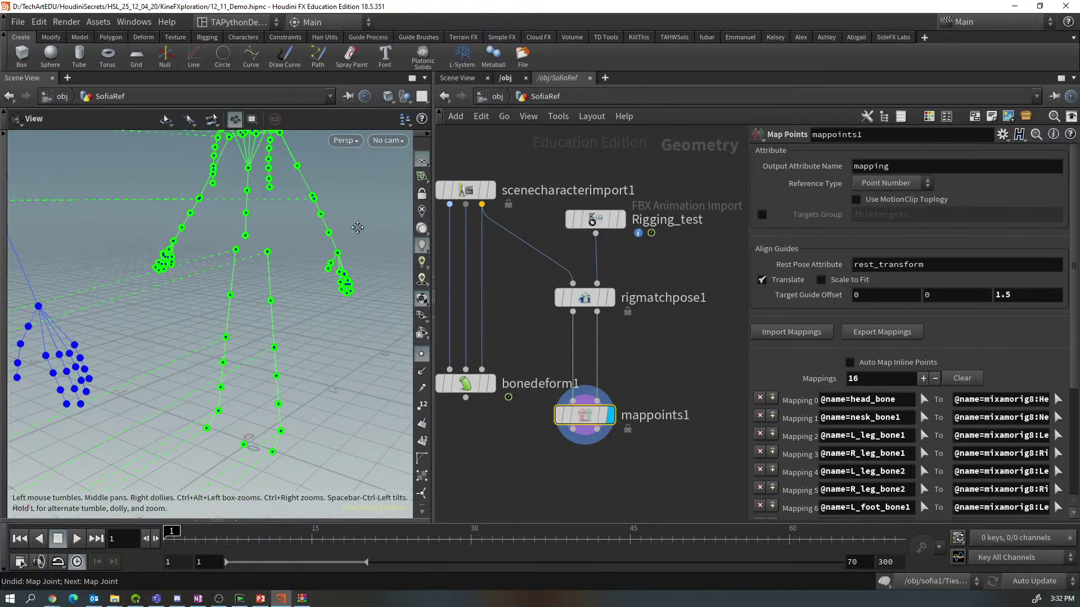
pyautogui.press('Return')
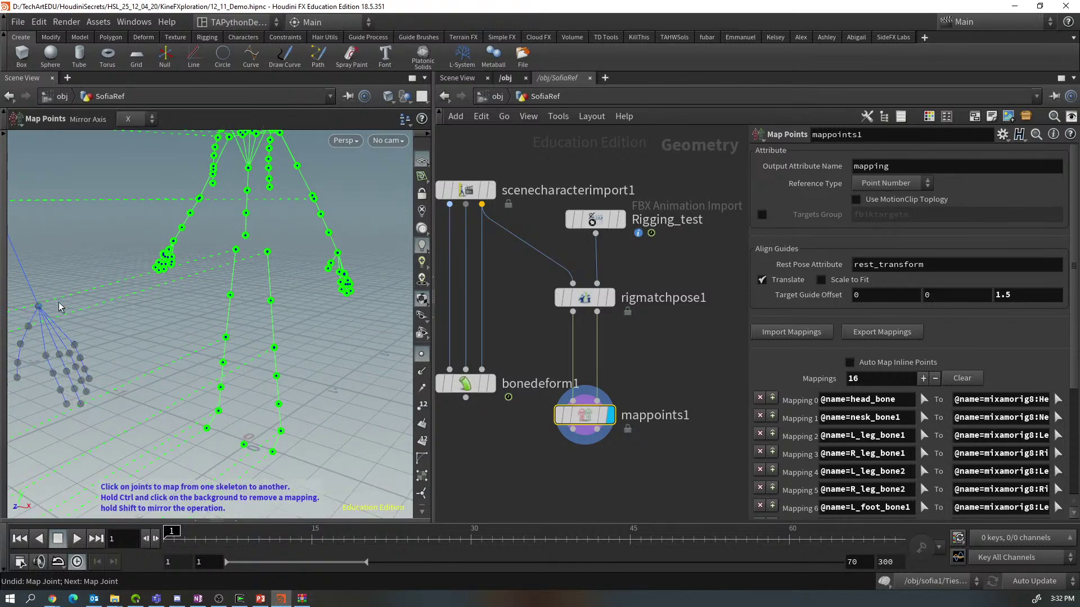
pyautogui.keyDown('shift'); pyautogui.click(339, 254); pyautogui.keyUp('shift')
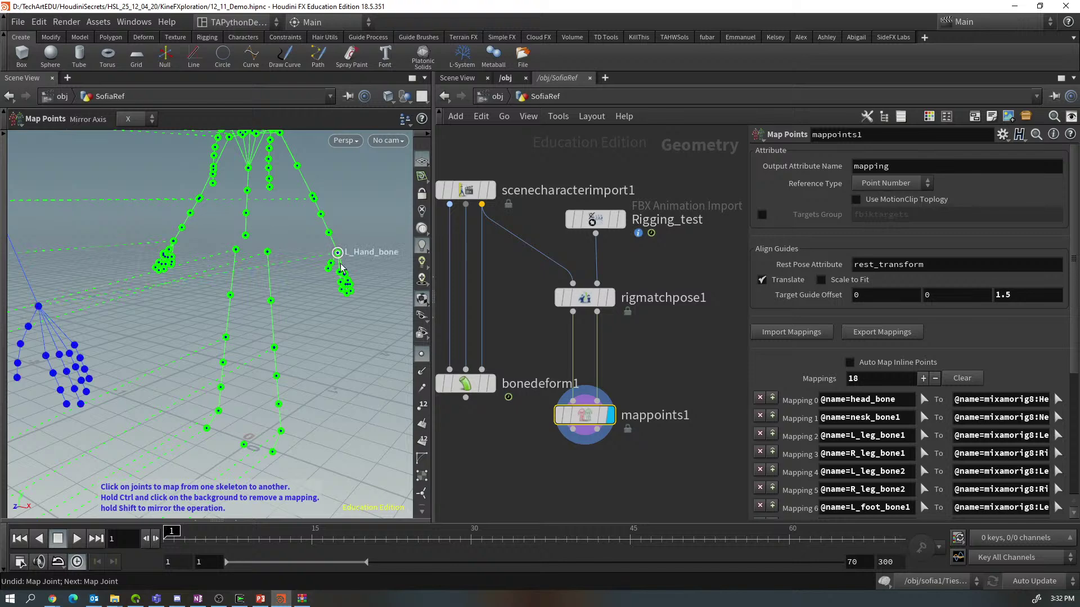
# Map the Mixamo skeleton's Hips joint to Sofia's Hips_bone, choosing it among the overlapping joints and without mirroring
pyautogui.press('Escape')
pyautogui.moveTo(329, 352)
pyautogui.mouseDown()
pyautogui.moveTo(340, 351)
pyautogui.moveTo(311, 345)
pyautogui.moveTo(333, 352)
pyautogui.mouseUp()
pyautogui.press('Return')
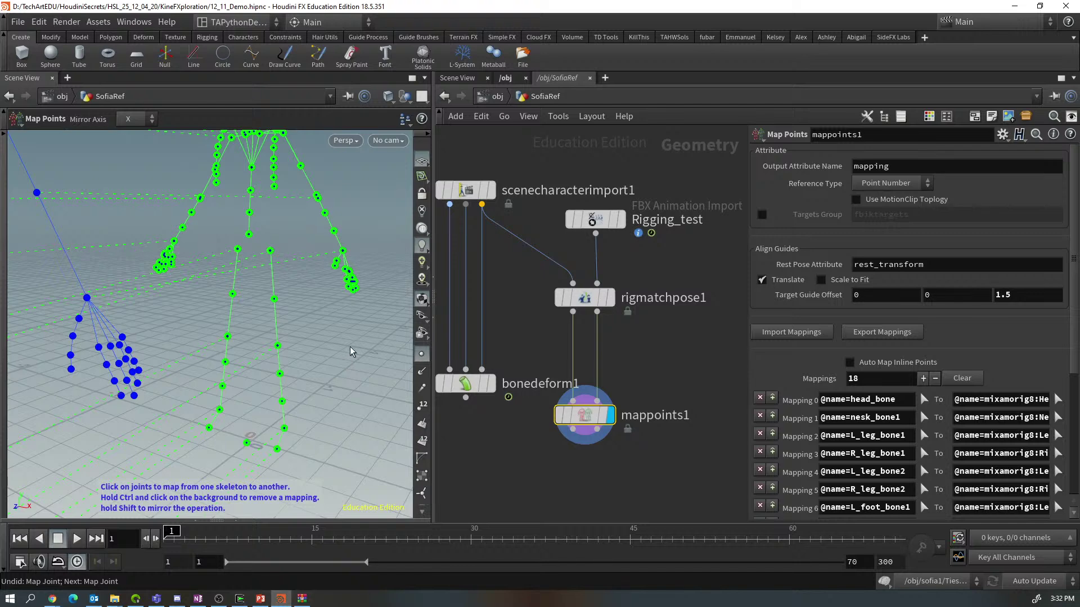
pyautogui.keyDown('alt'); pyautogui.moveTo(351, 348); pyautogui.dragTo(228, 334); pyautogui.keyUp('alt')
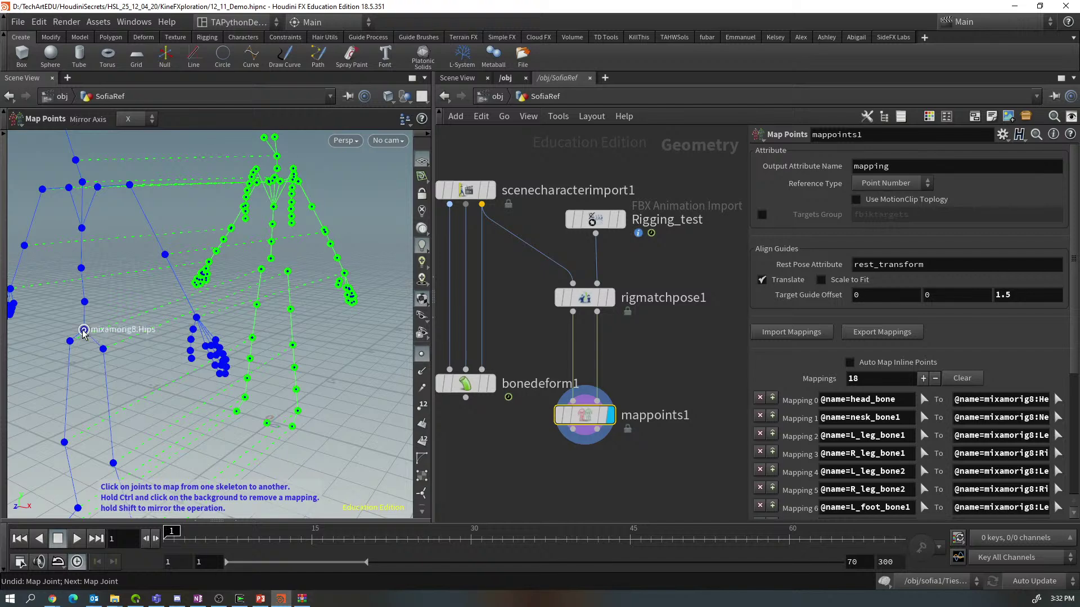
pyautogui.click(84, 331)
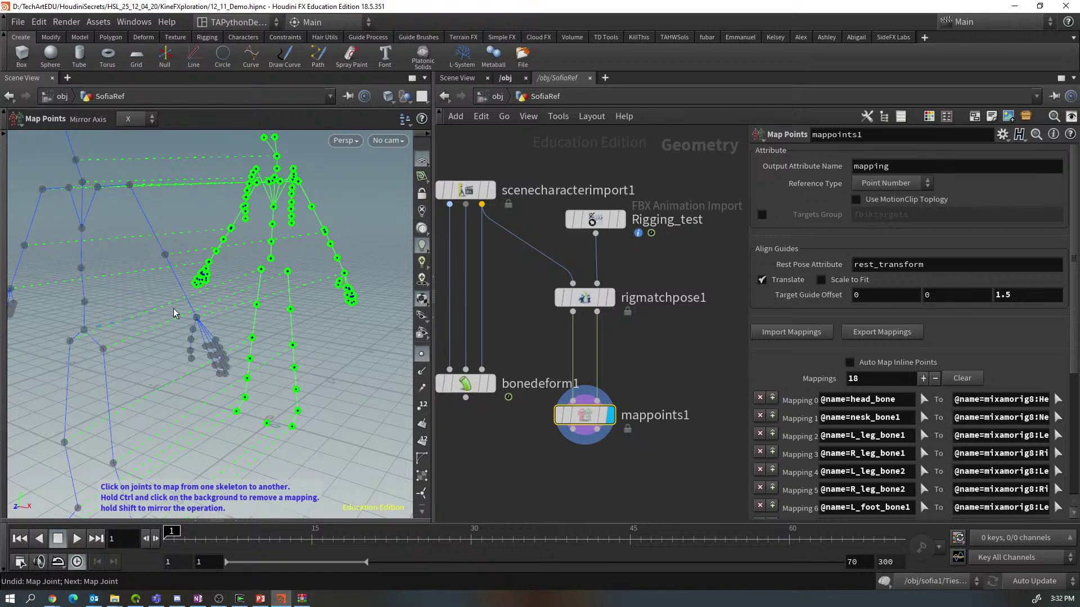
pyautogui.click(271, 259)
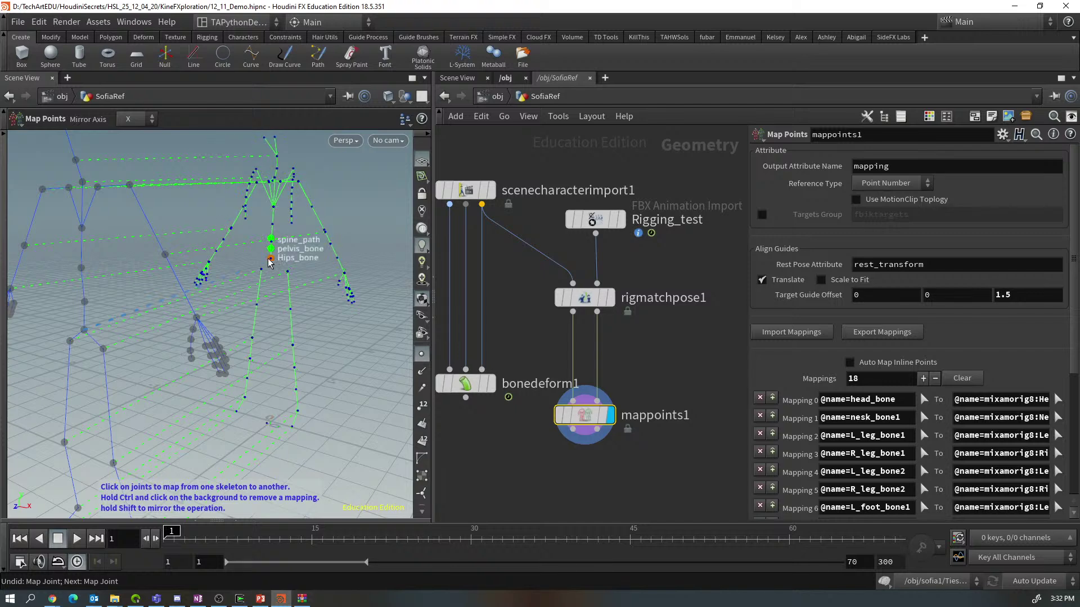
pyautogui.click(270, 261)
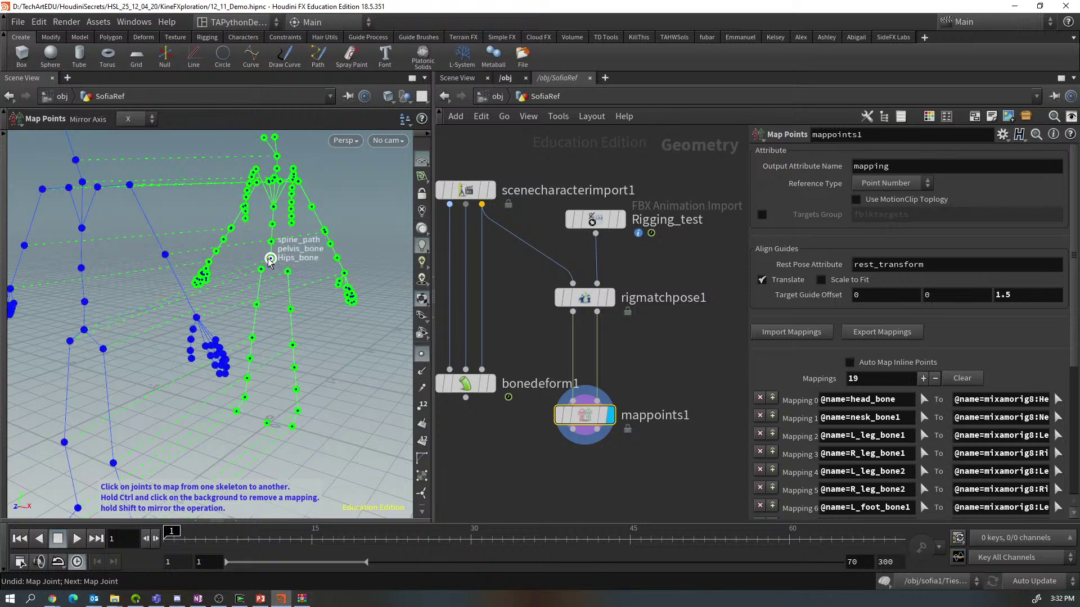
# Map the Mixamo spine joint directly above the Hips to Sofia's spine_path, choosing it among the overlapping joints
pyautogui.click(85, 303)
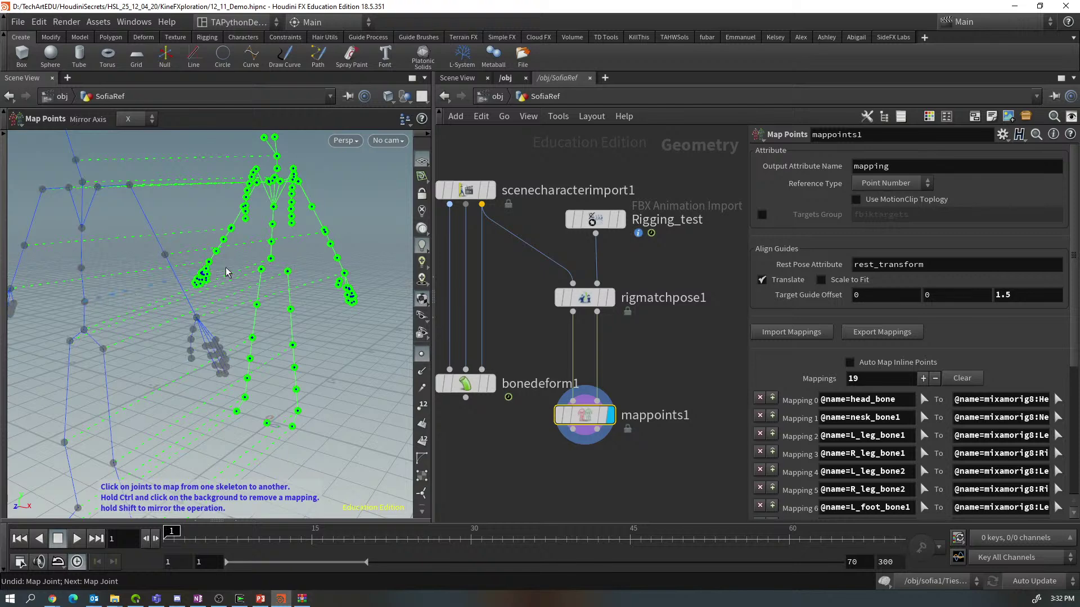
pyautogui.click(271, 259)
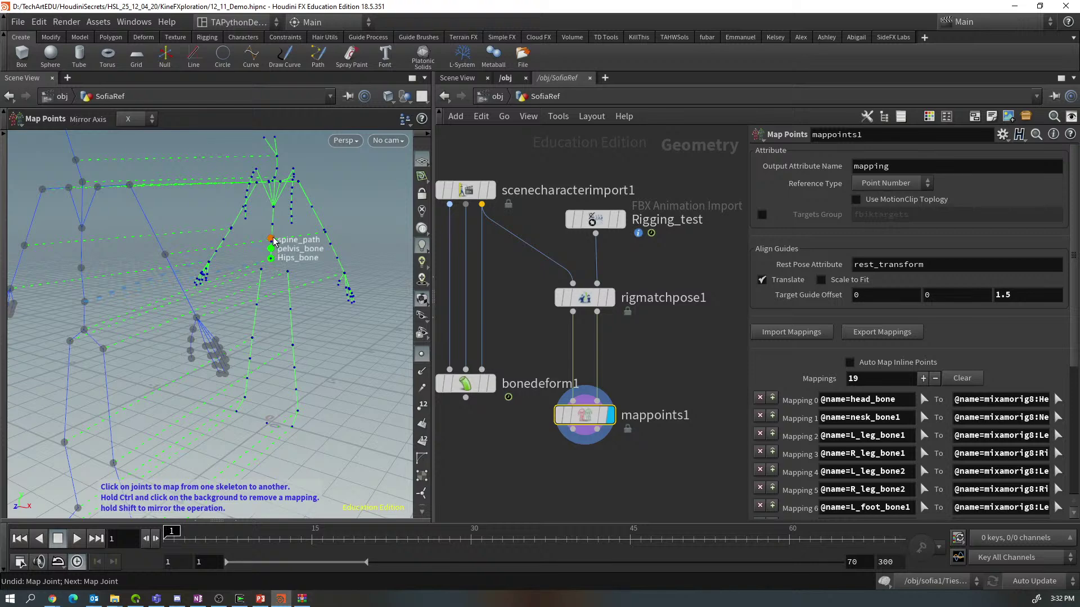
pyautogui.click(273, 241)
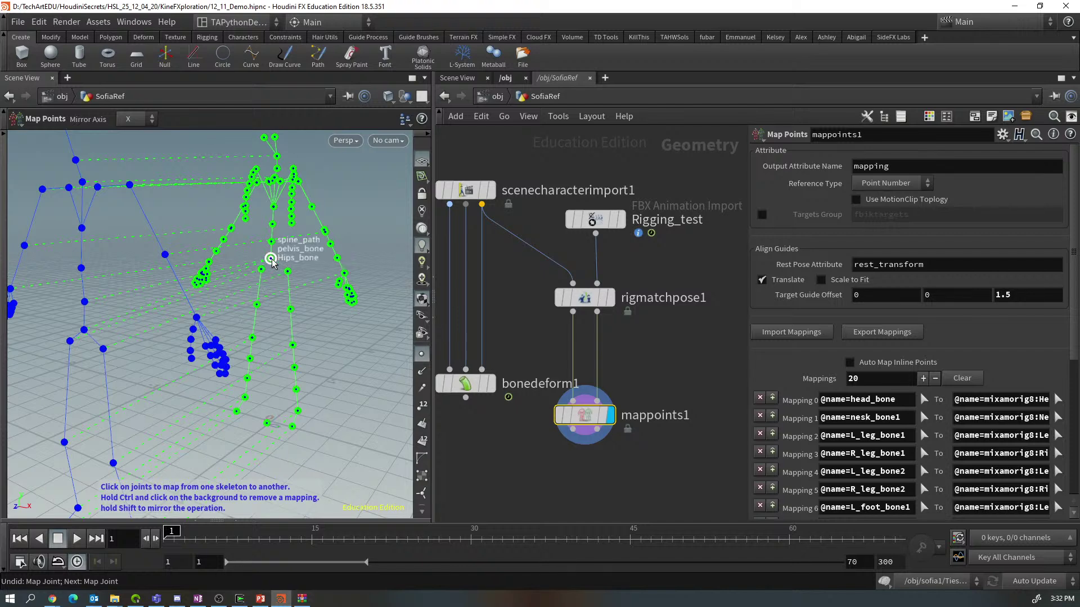
# Map the Mixamo middle spine joint to Sofia's spine joint directly above the hips, and start mapping the upper spine joint
pyautogui.press('Escape')
pyautogui.moveTo(332, 405); pyautogui.dragTo(361, 396)
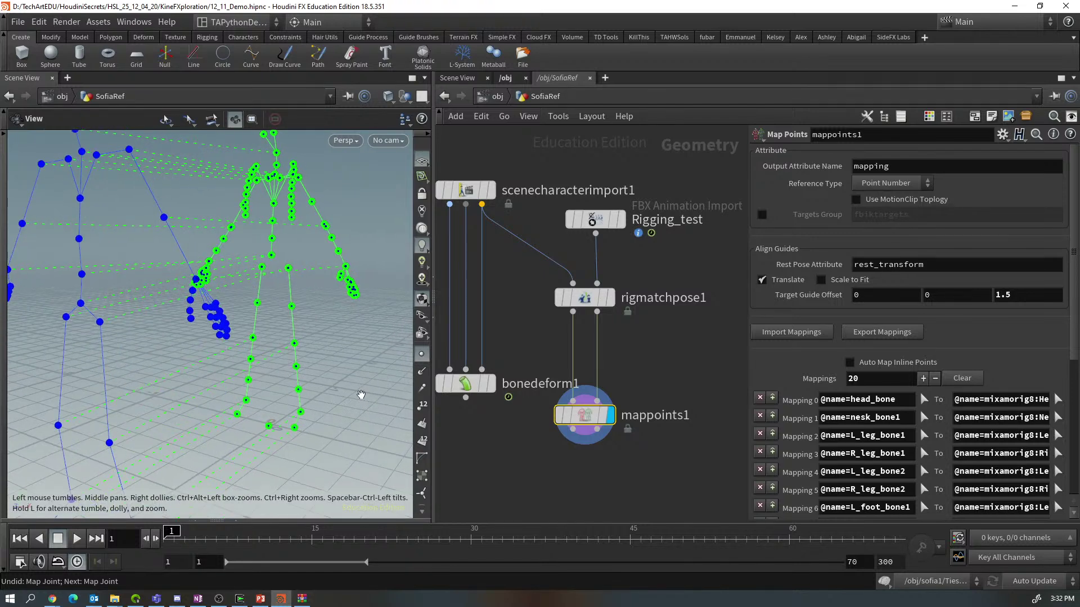
pyautogui.press('Return')
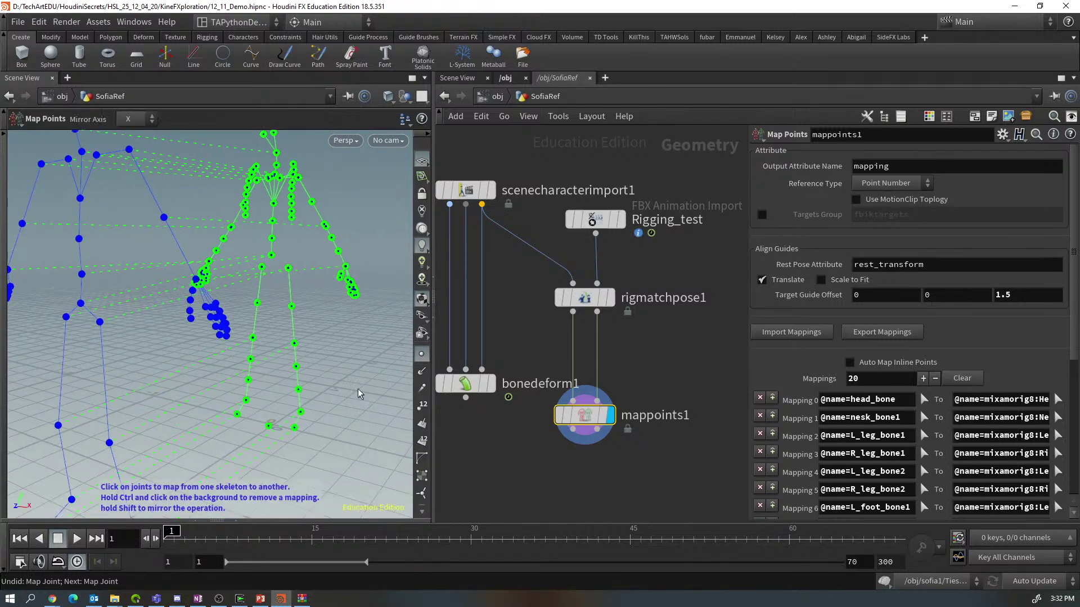
pyautogui.click(79, 239)
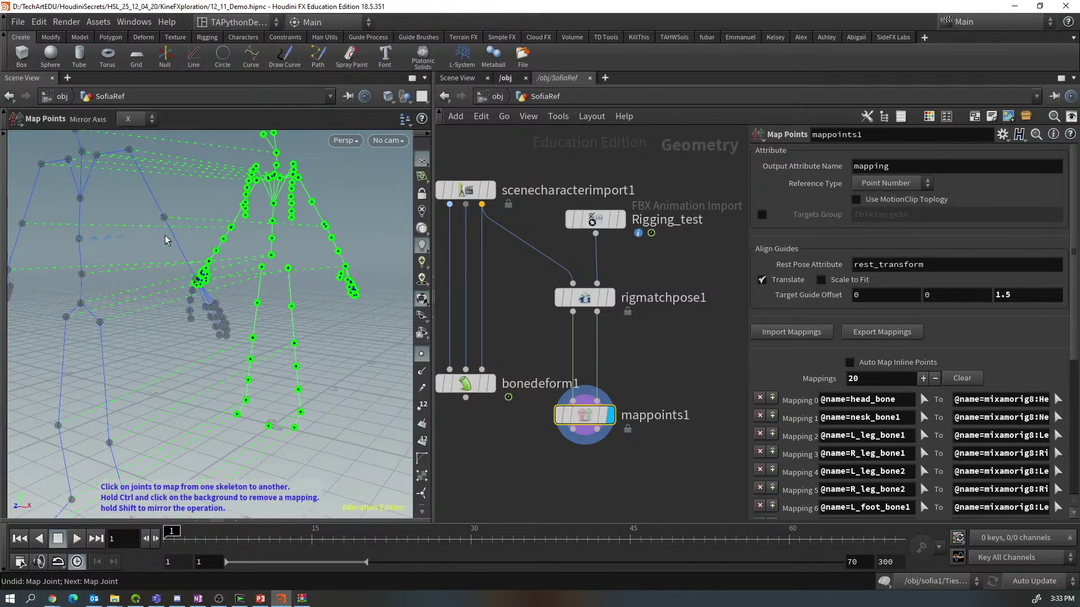
pyautogui.click(273, 239)
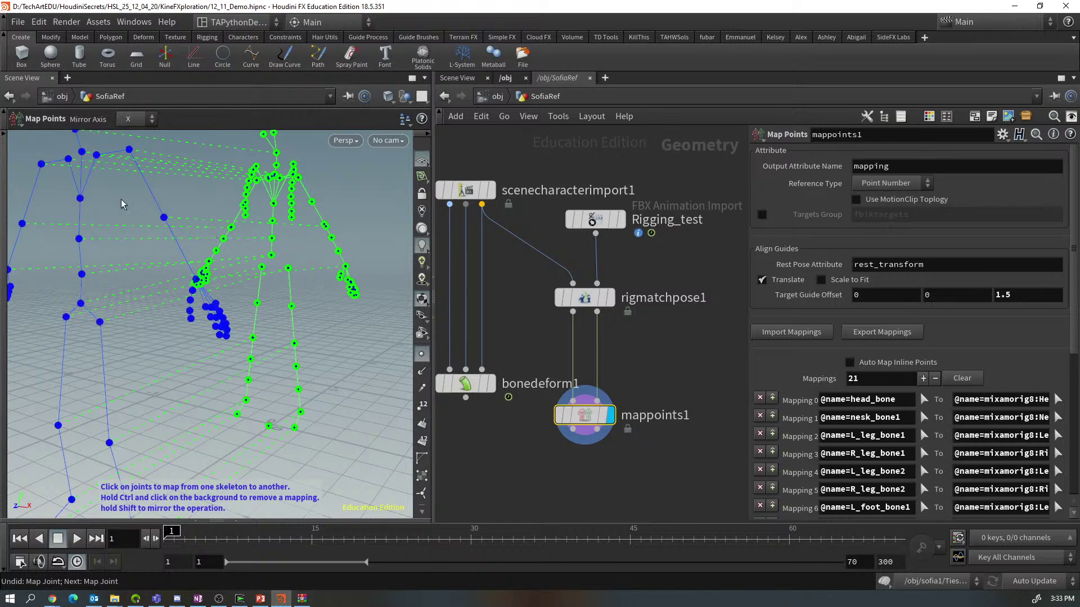
pyautogui.click(79, 198)
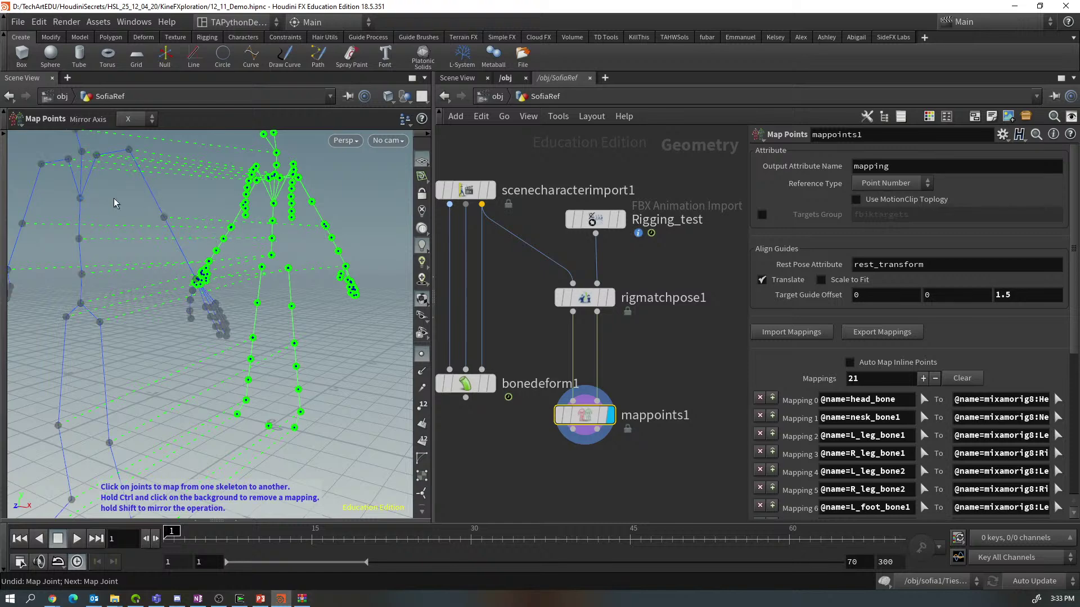
# Map the source skeleton's spine joint to spine_bone3, and set the Z value of Target Guide Offset to 0.6
pyautogui.click(274, 204)
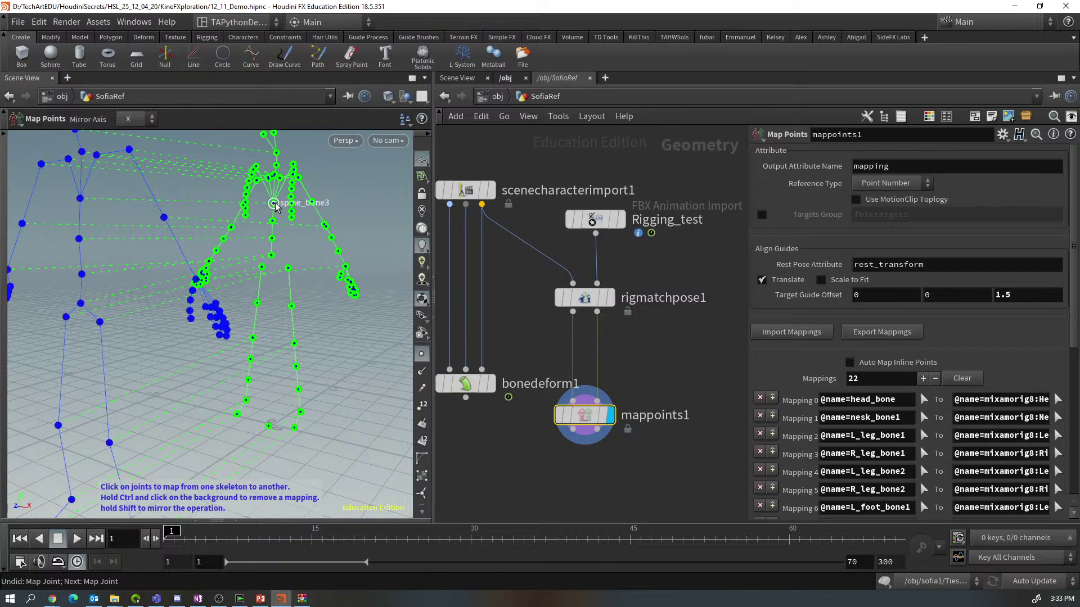
pyautogui.press('Escape')
pyautogui.moveTo(347, 400); pyautogui.dragTo(326, 403)
pyautogui.press('Return')
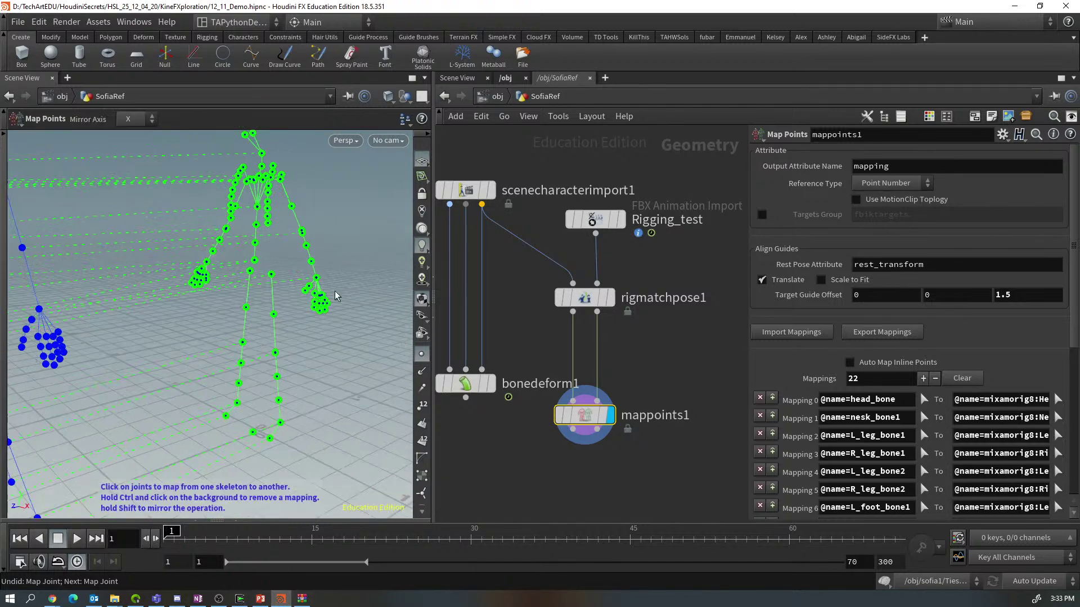
pyautogui.moveTo(1015, 296); pyautogui.dragTo(939, 299, button='middle')
pyautogui.press('Escape')
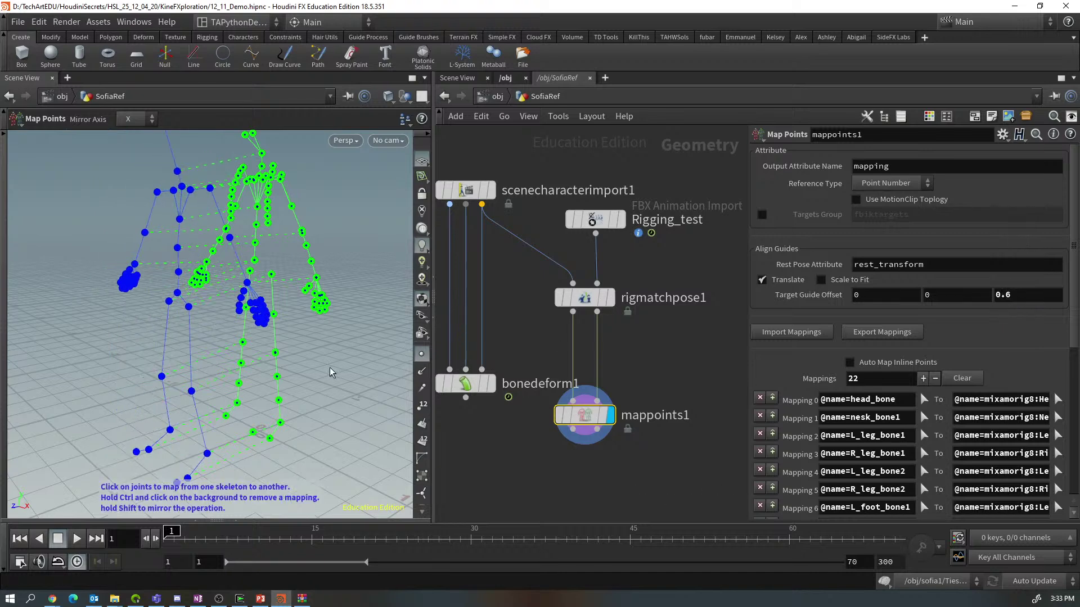
# Map the left thumb's middle joint to l_hand_prox_bone_0 and its tip to the character's thumb tip, mirroring both mappings across X
pyautogui.moveTo(329, 367); pyautogui.dragTo(326, 374)
pyautogui.scroll(8, 324, 373)
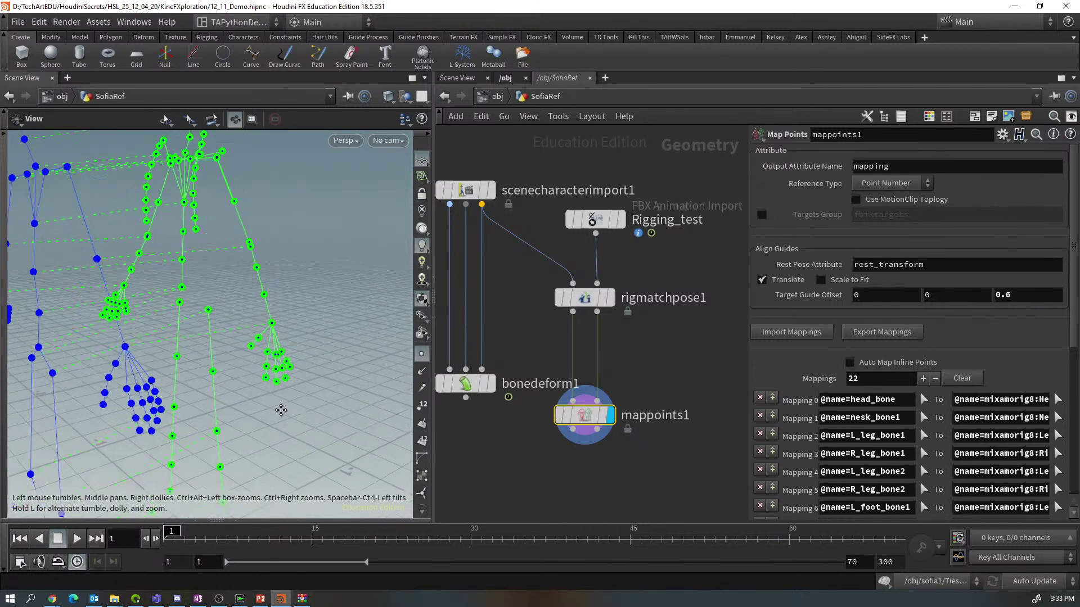
pyautogui.scroll(3, 273, 448)
pyautogui.scroll(2, 272, 444)
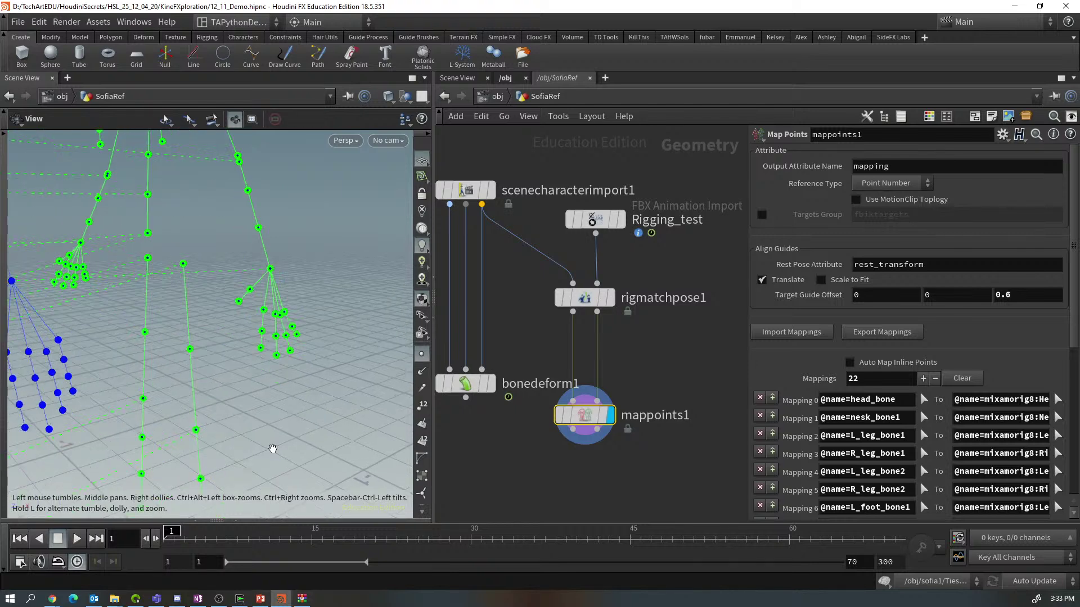
pyautogui.moveTo(273, 437); pyautogui.dragTo(306, 444, button='middle')
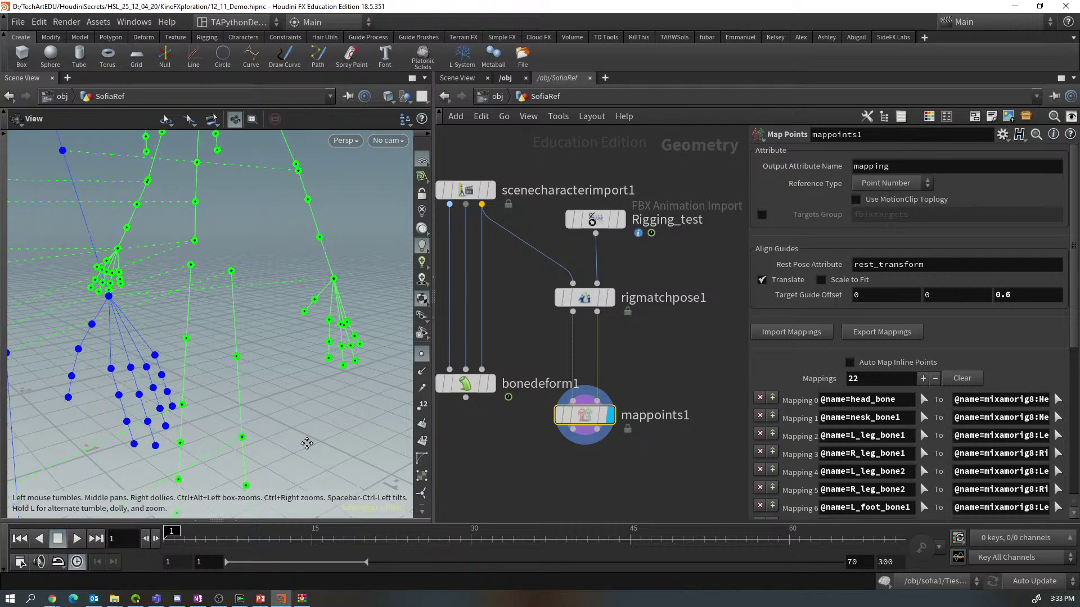
pyautogui.press('Return')
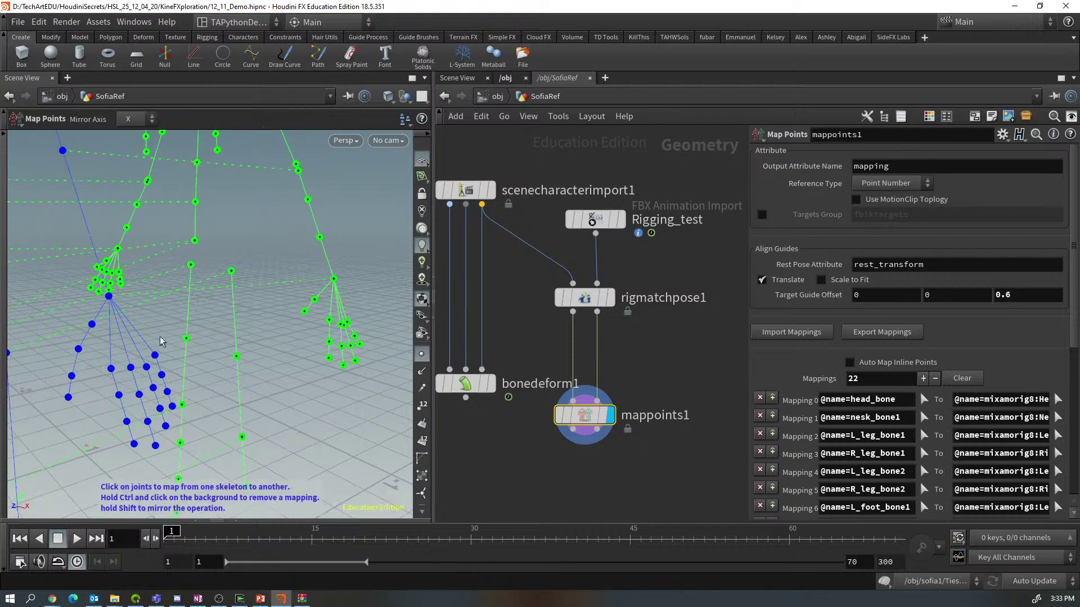
pyautogui.click(78, 349)
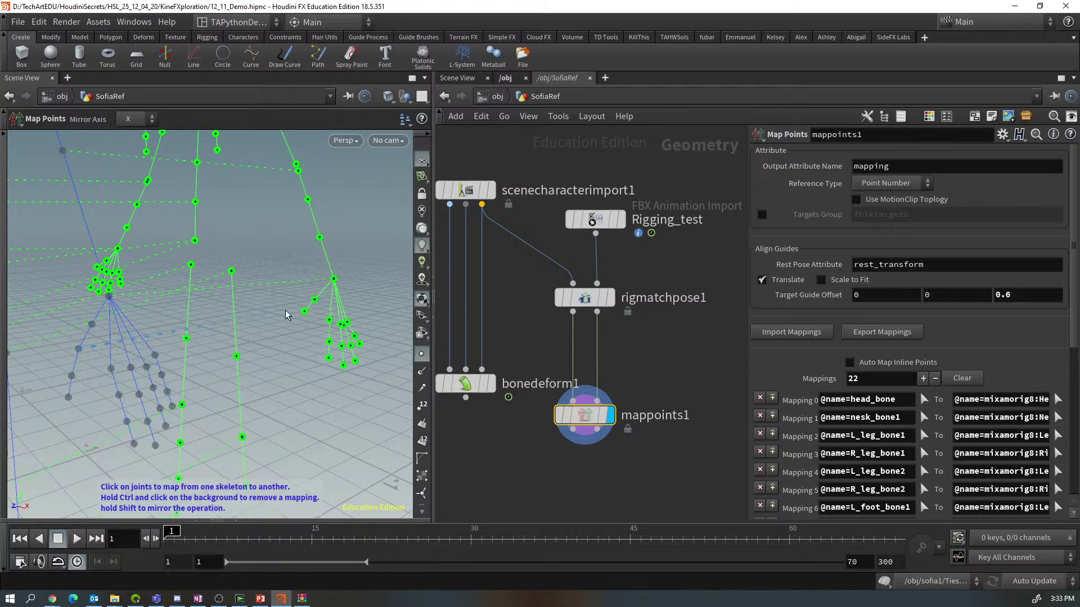
pyautogui.keyDown('shift'); pyautogui.click(316, 302); pyautogui.keyUp('shift')
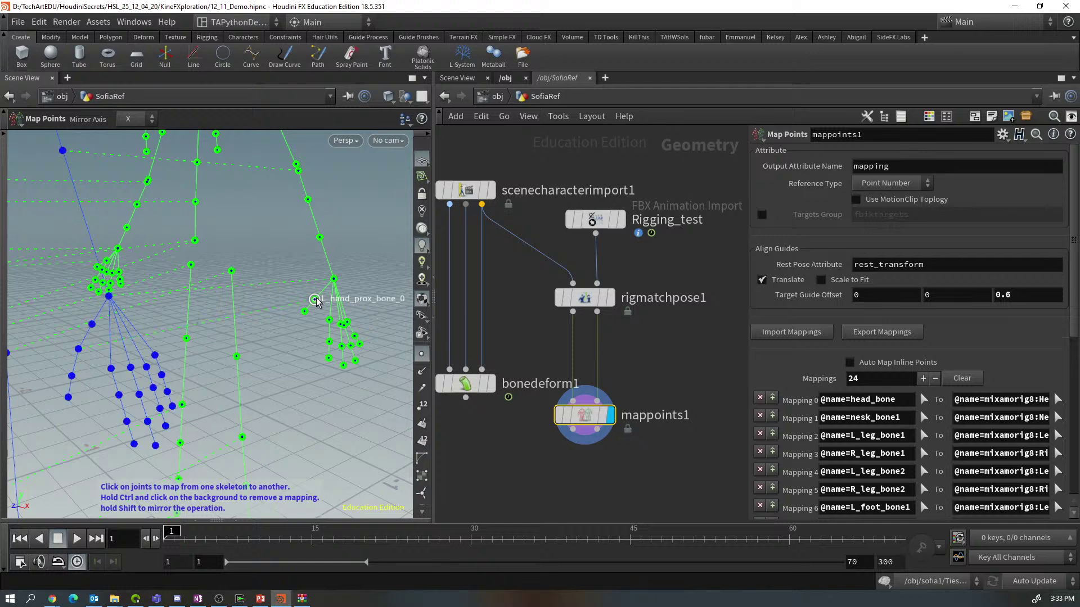
pyautogui.click(68, 398)
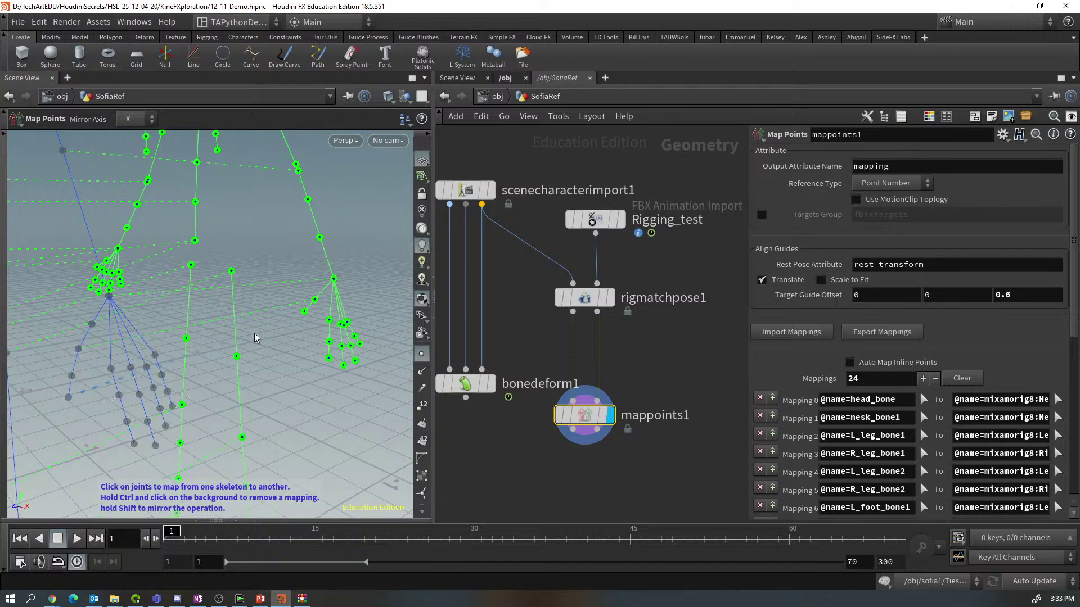
pyautogui.keyDown('shift'); pyautogui.click(304, 311); pyautogui.keyUp('shift')
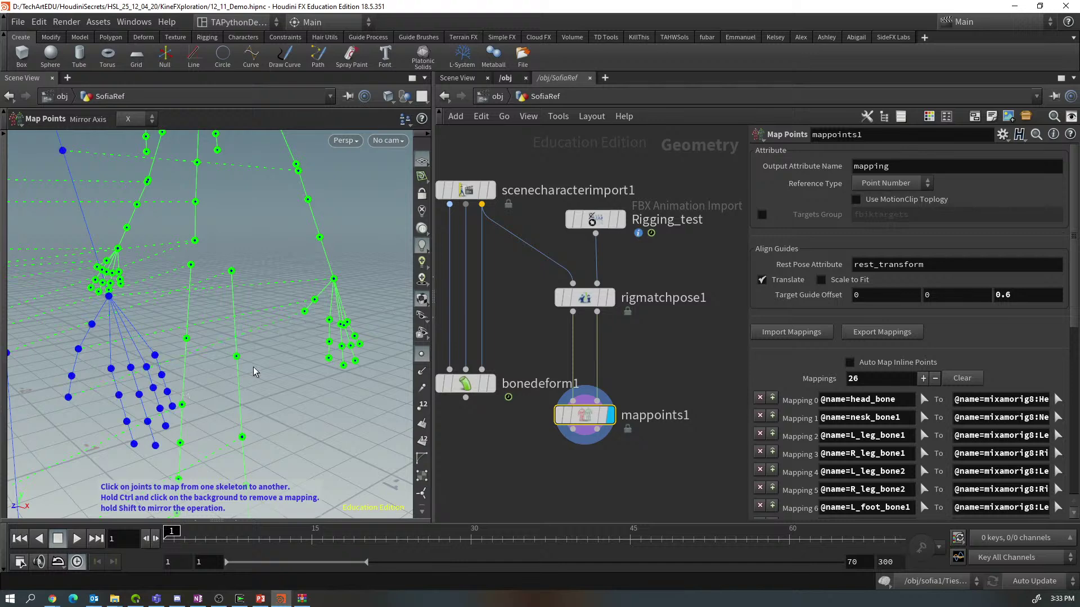
# Map the three left index finger joints to the character's matching index finger joints, mirrored to the other hand
pyautogui.click(113, 368)
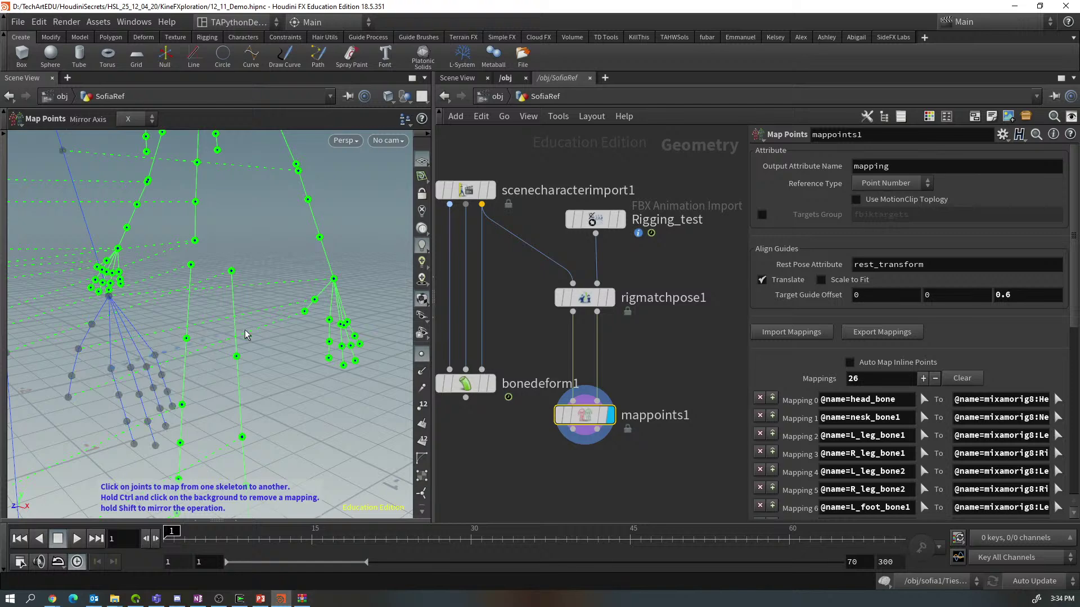
pyautogui.keyDown('shift'); pyautogui.click(329, 320); pyautogui.keyUp('shift')
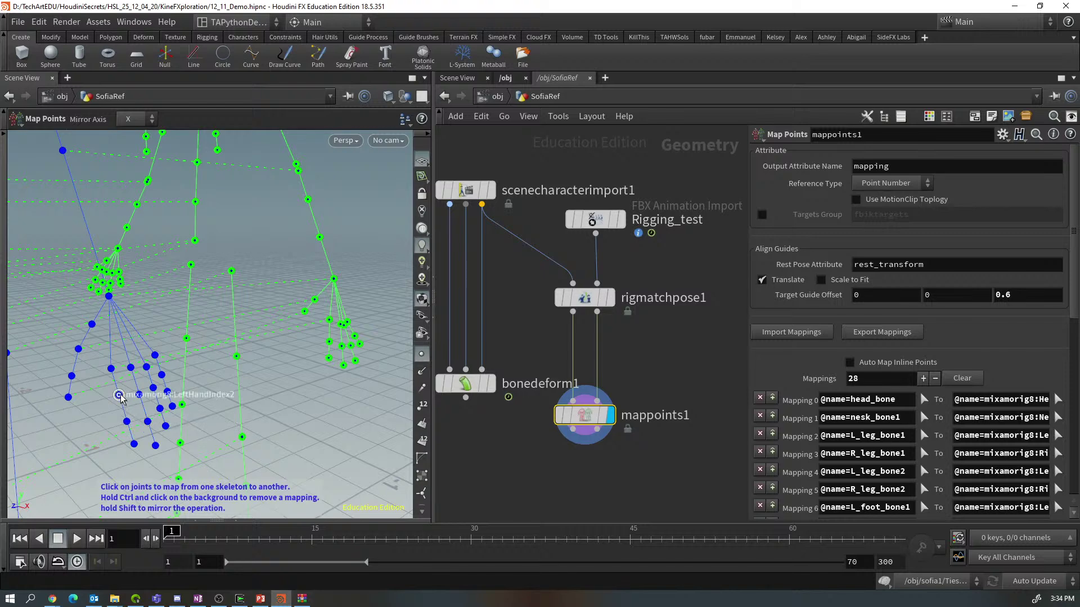
pyautogui.keyDown('shift'); pyautogui.click(330, 342); pyautogui.keyUp('shift')
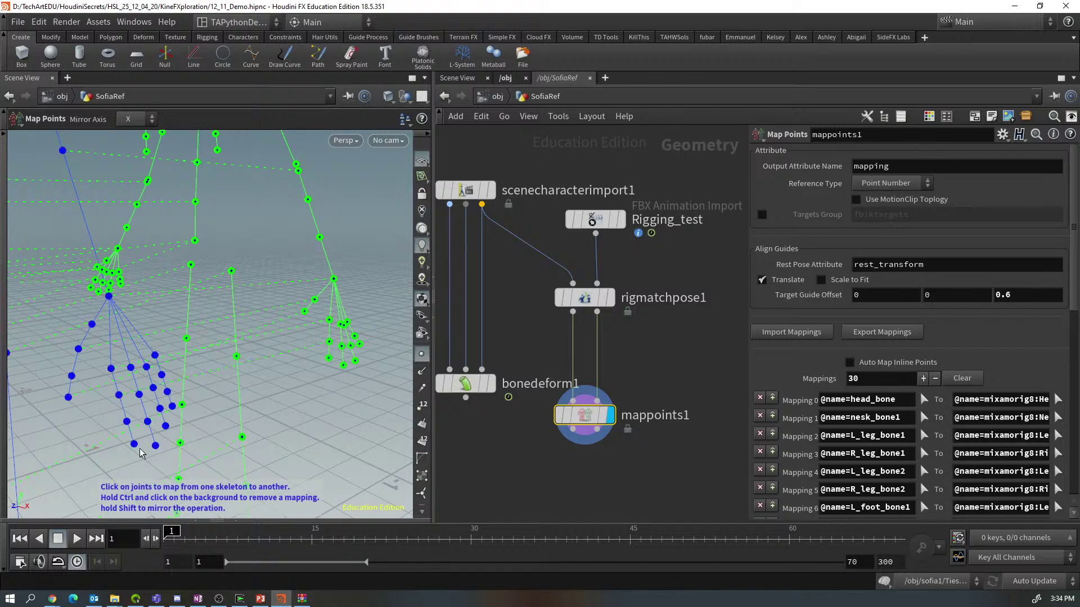
pyautogui.keyDown('shift'); pyautogui.click(329, 358); pyautogui.keyUp('shift')
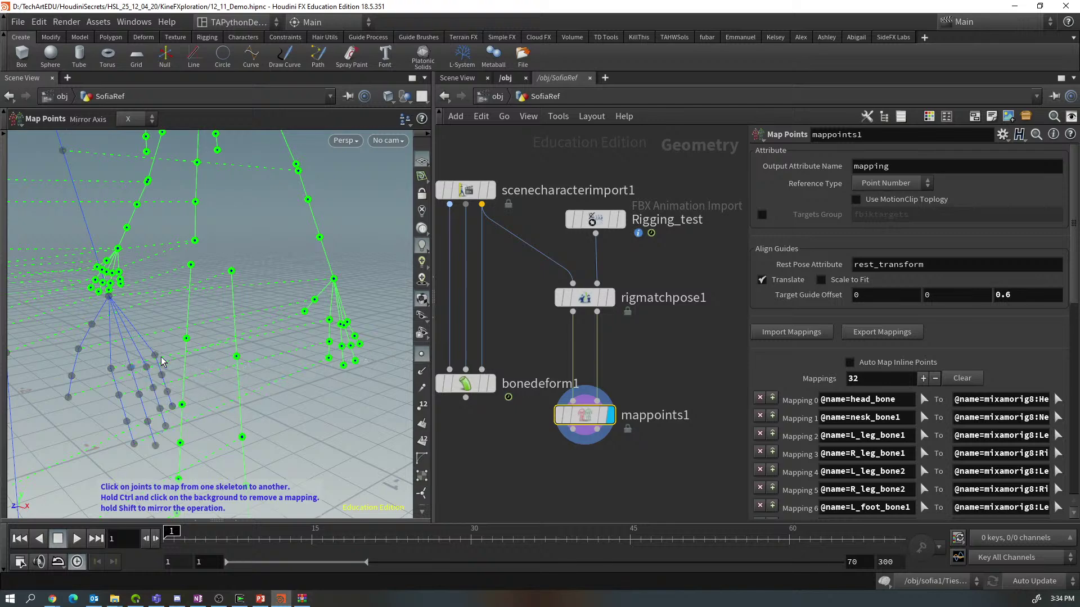
# Map the three left middle finger joints to the character's matching middle finger joints with mirroring
pyautogui.keyDown('shift'); pyautogui.click(336, 327); pyautogui.keyUp('shift')
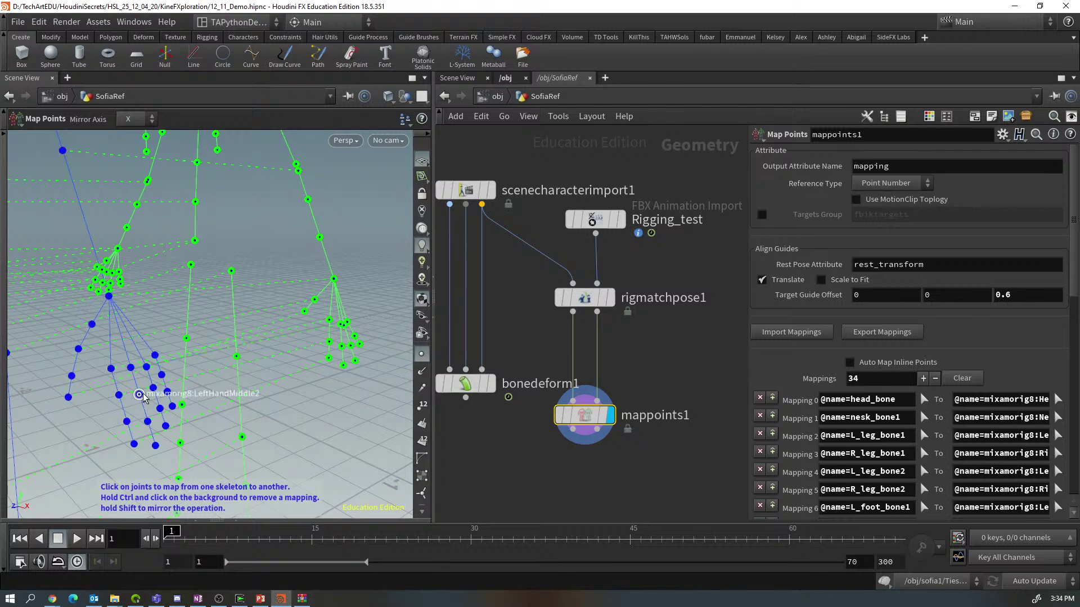
pyautogui.keyDown('shift'); pyautogui.click(342, 347); pyautogui.keyUp('shift')
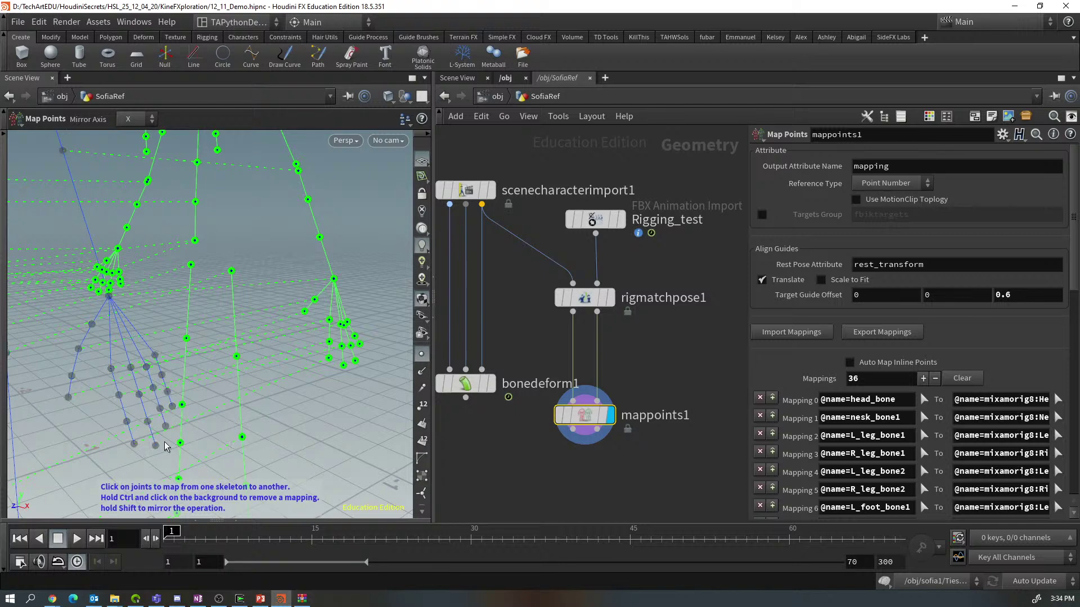
pyautogui.keyDown('shift'); pyautogui.click(342, 367); pyautogui.keyUp('shift')
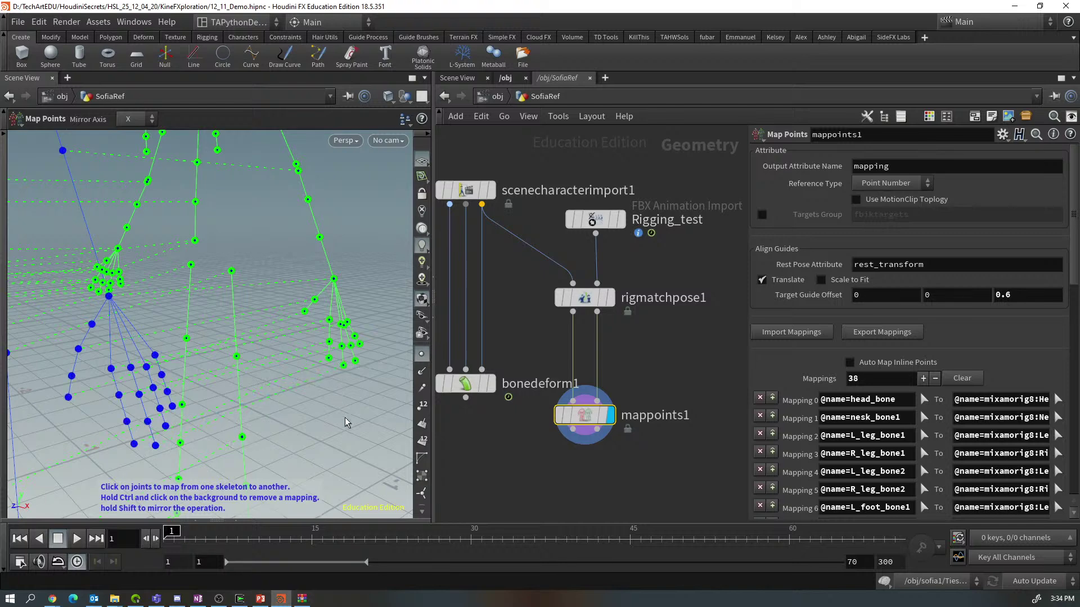
# Map the base, second and tip joints of the left ring finger to the character's ring finger, mirrored to the other hand
pyautogui.press('Escape')
pyautogui.moveTo(346, 417); pyautogui.dragTo(358, 414)
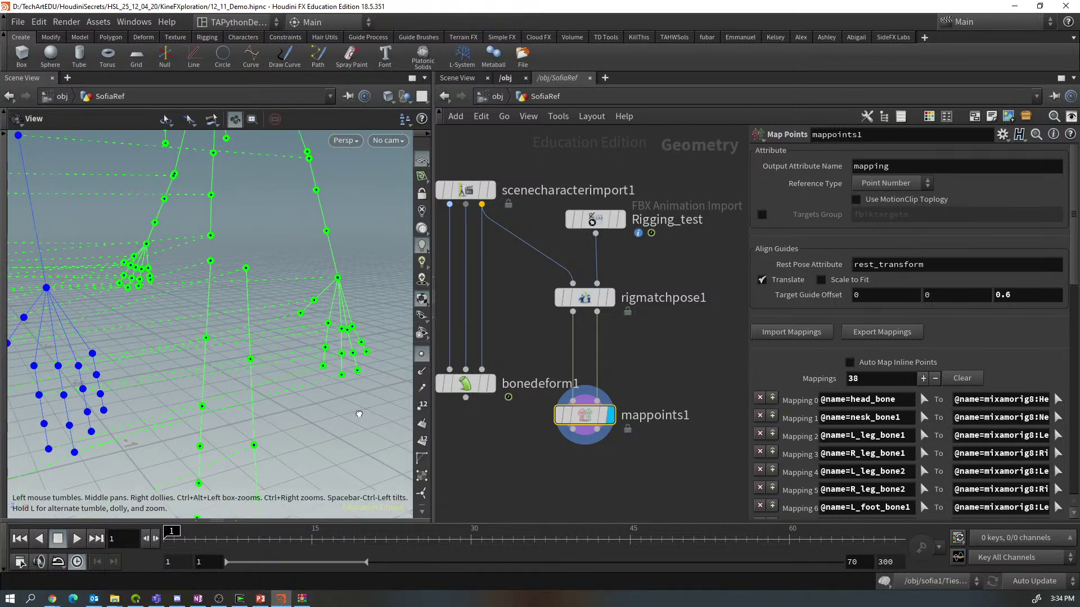
pyautogui.press('Return')
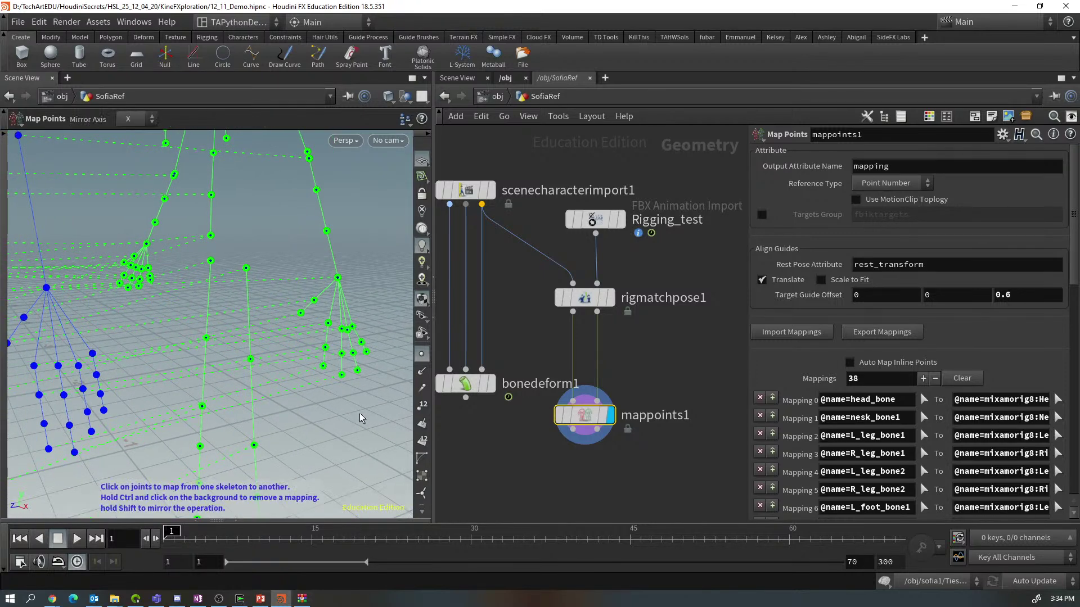
pyautogui.click(78, 366)
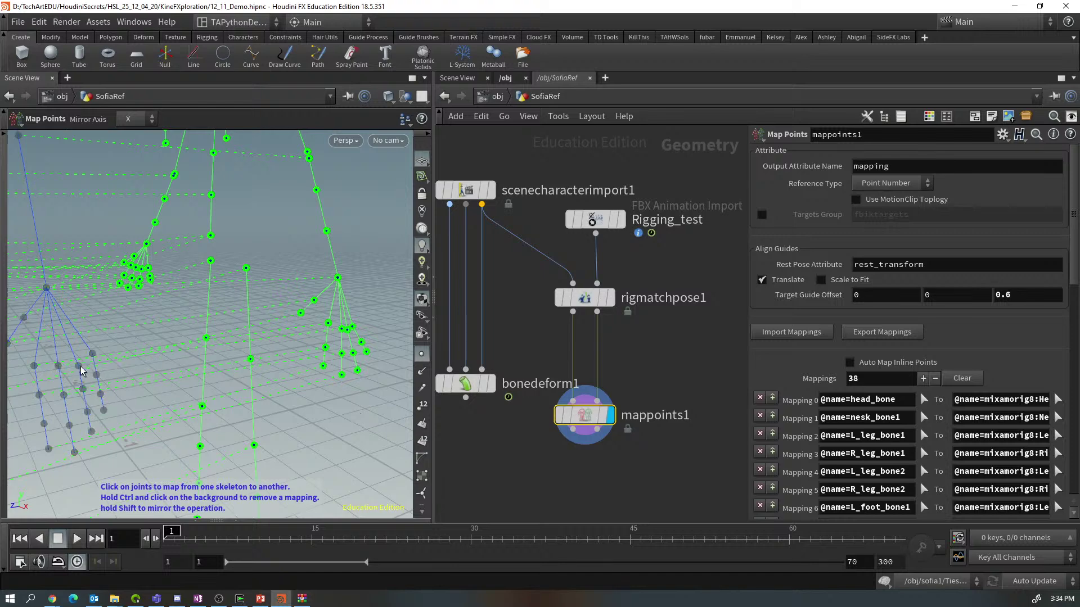
pyautogui.click(347, 338)
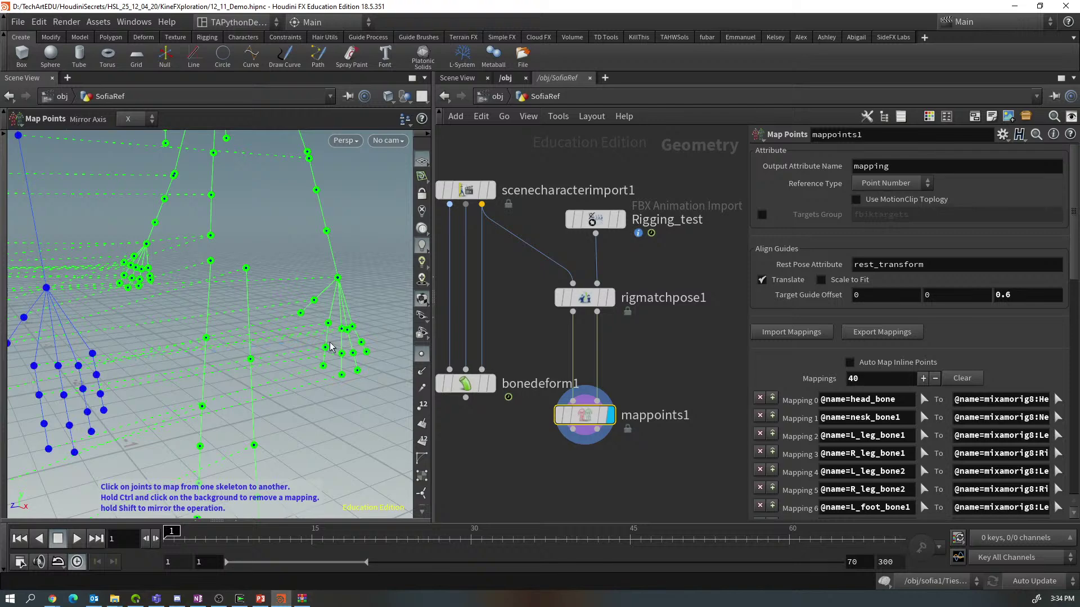
pyautogui.click(83, 390)
pyautogui.click(354, 352)
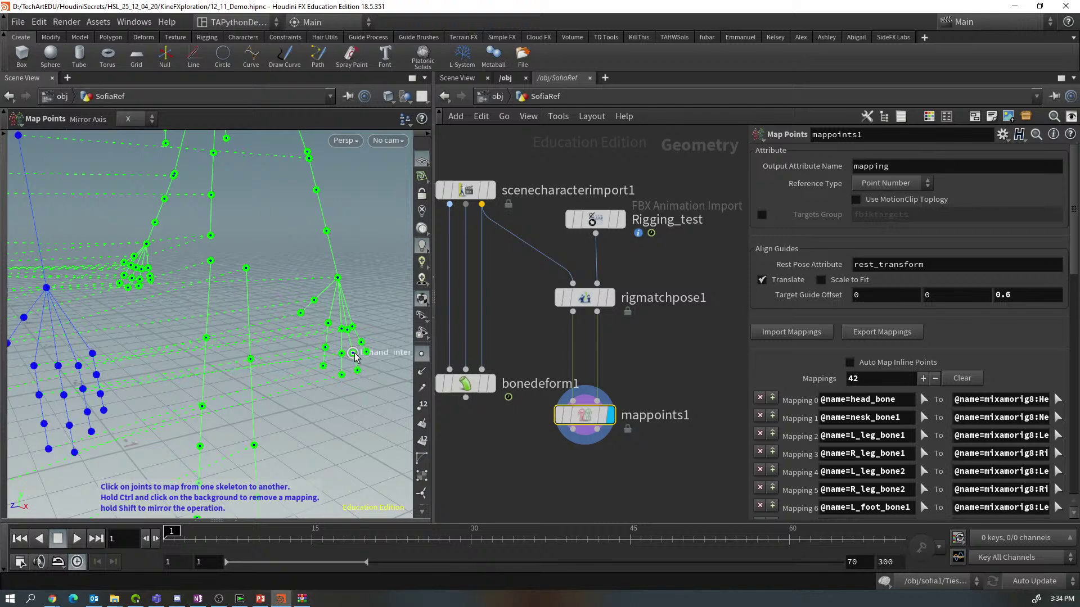
pyautogui.click(91, 431)
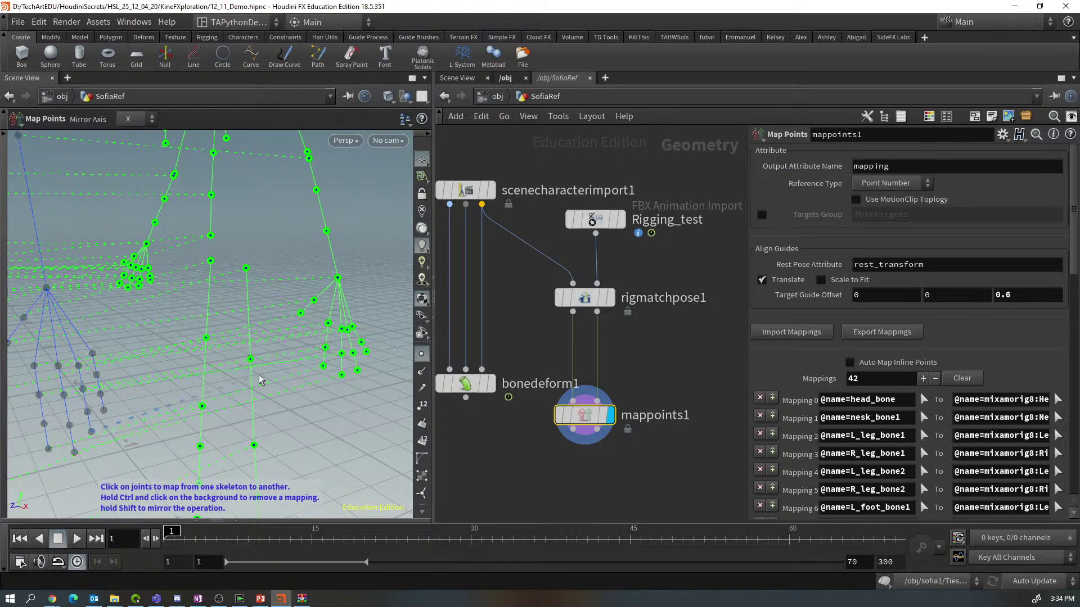
pyautogui.click(358, 372)
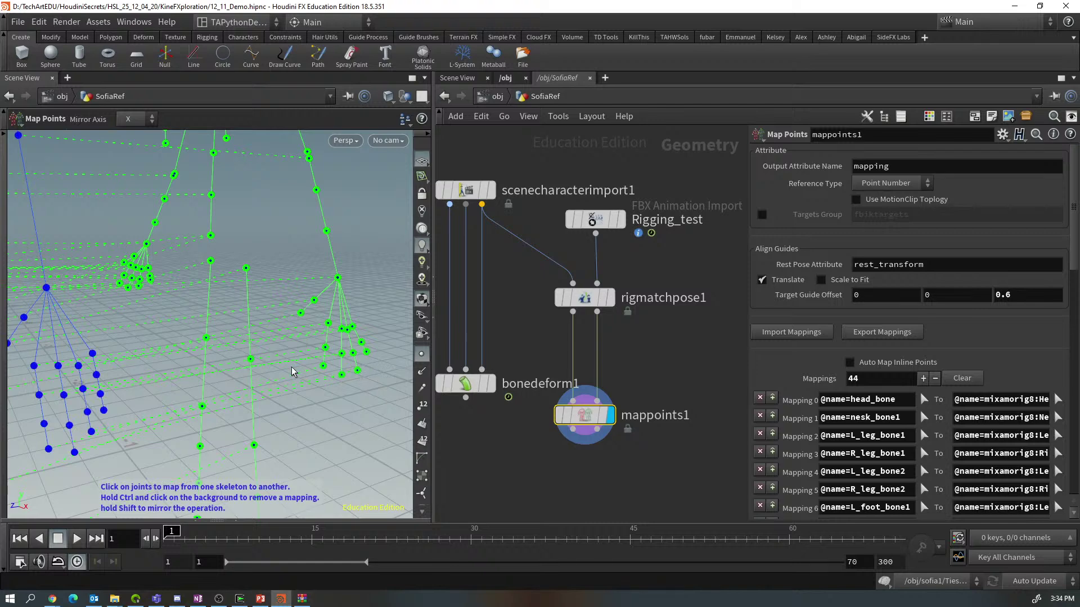
# Map the three left pinky joints to the character's matching pinky joints with mirroring
pyautogui.click(93, 353)
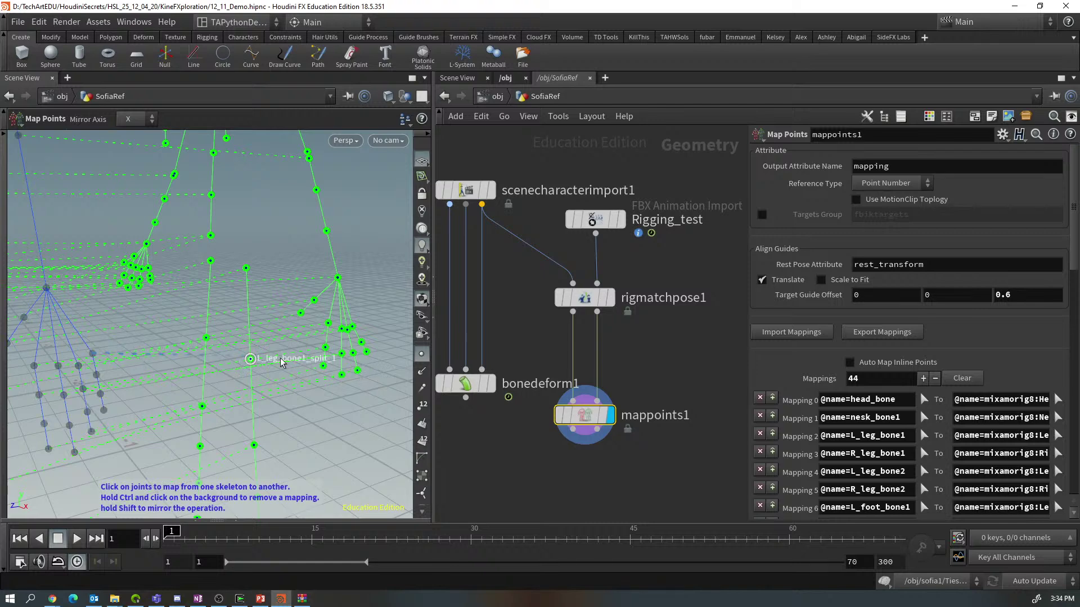
pyautogui.click(352, 326)
pyautogui.click(96, 374)
pyautogui.click(361, 342)
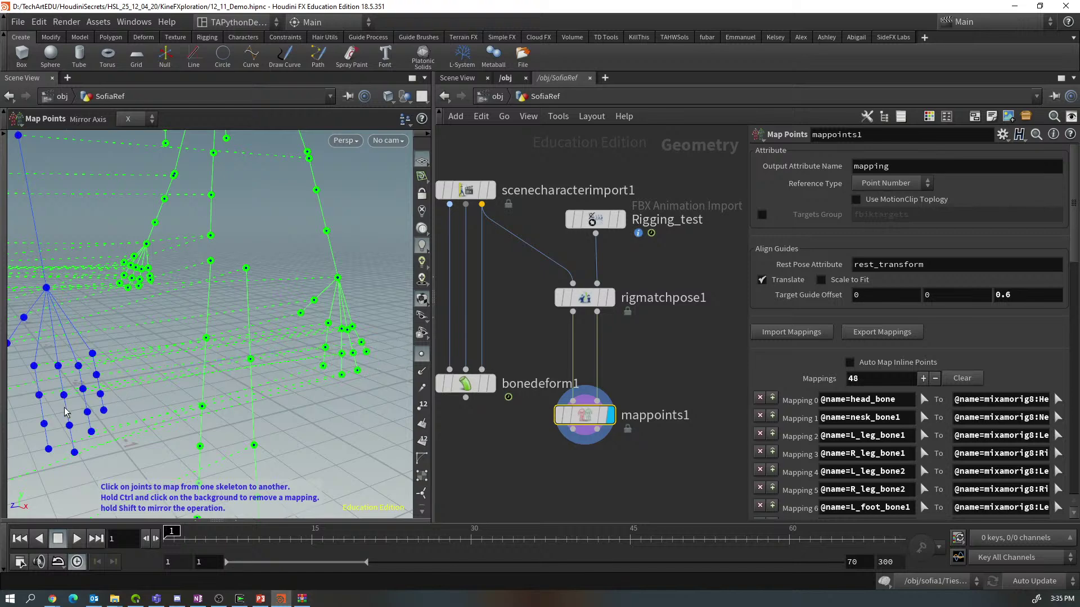
pyautogui.click(103, 412)
pyautogui.click(366, 356)
# Examine the joint mappings between the two full skeletons from several angles
pyautogui.scroll(-5, 332, 393)
pyautogui.keyDown('alt'); pyautogui.moveTo(331, 394); pyautogui.dragTo(263, 416); pyautogui.keyUp('alt')
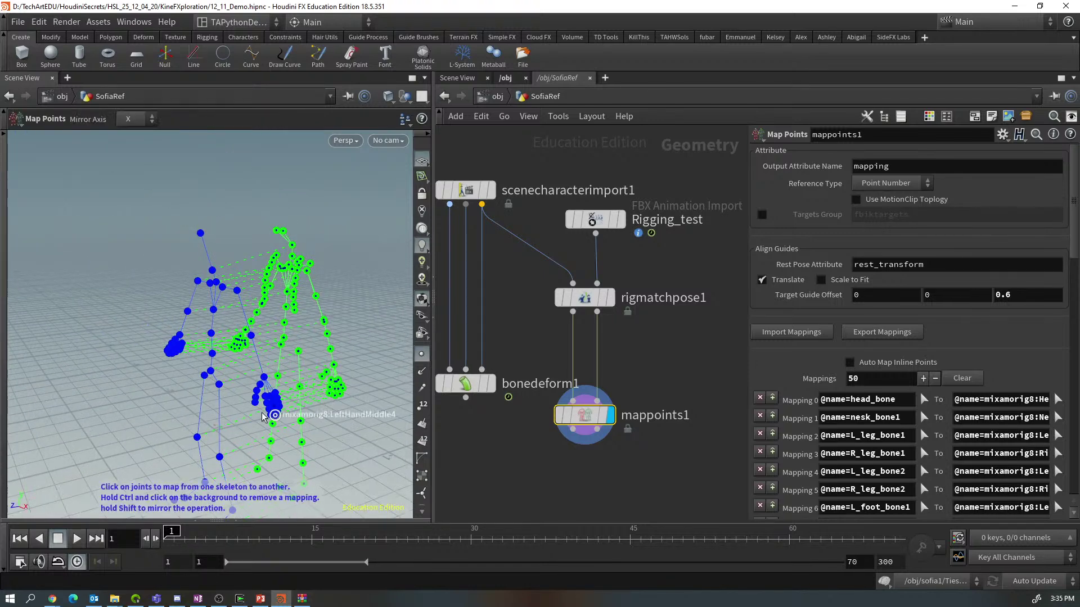
pyautogui.keyDown('alt'); pyautogui.moveTo(169, 378); pyautogui.dragTo(209, 358); pyautogui.keyUp('alt')
pyautogui.moveTo(353, 398); pyautogui.dragTo(295, 377)
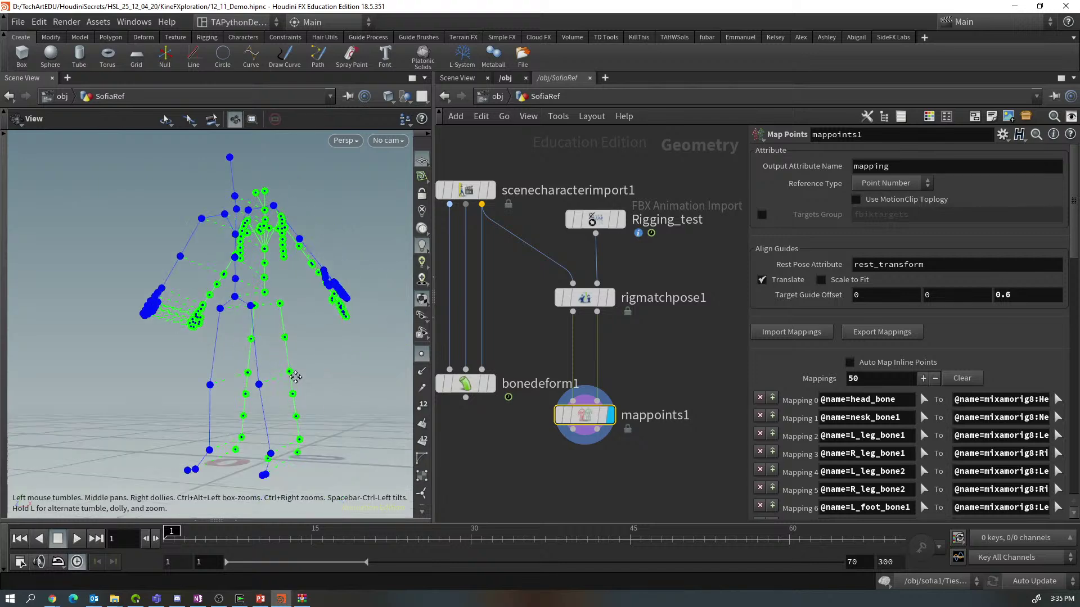
pyautogui.scroll(-2, 292, 374)
pyautogui.press('Return')
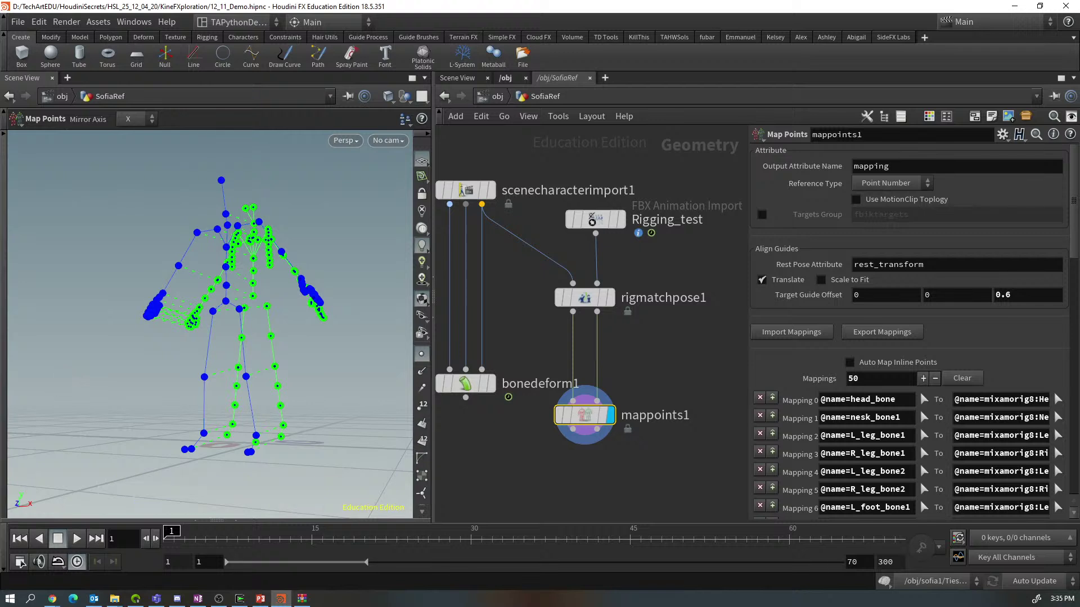
pyautogui.hotkey('alt', 'Tab')
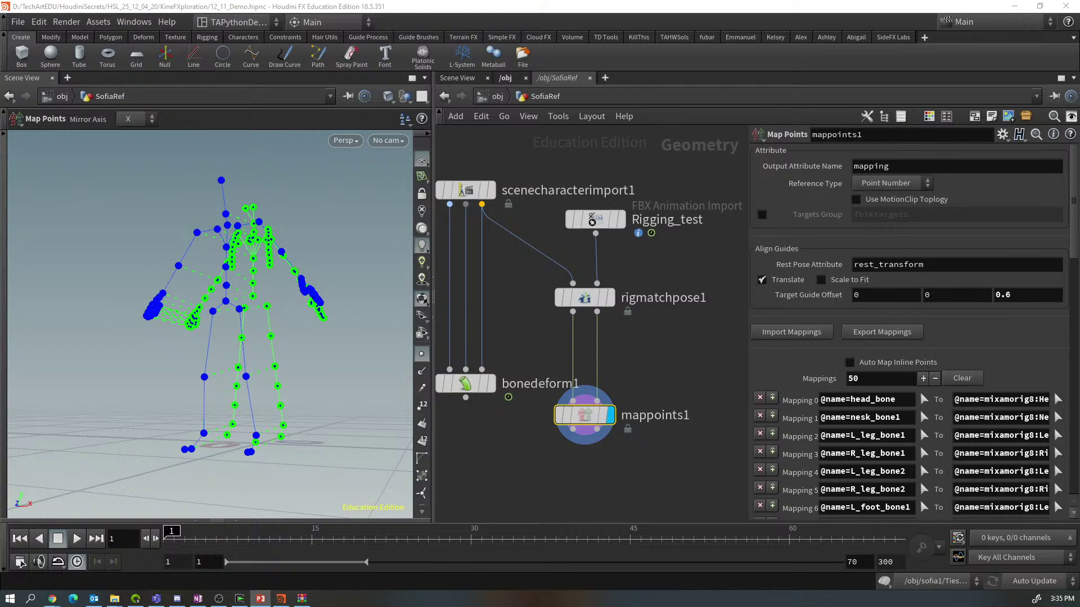
# Rearrange the network by moving bonedeform1 further down and mappoints1 up close beneath rigmatchpose1
pyautogui.moveTo(458, 386)
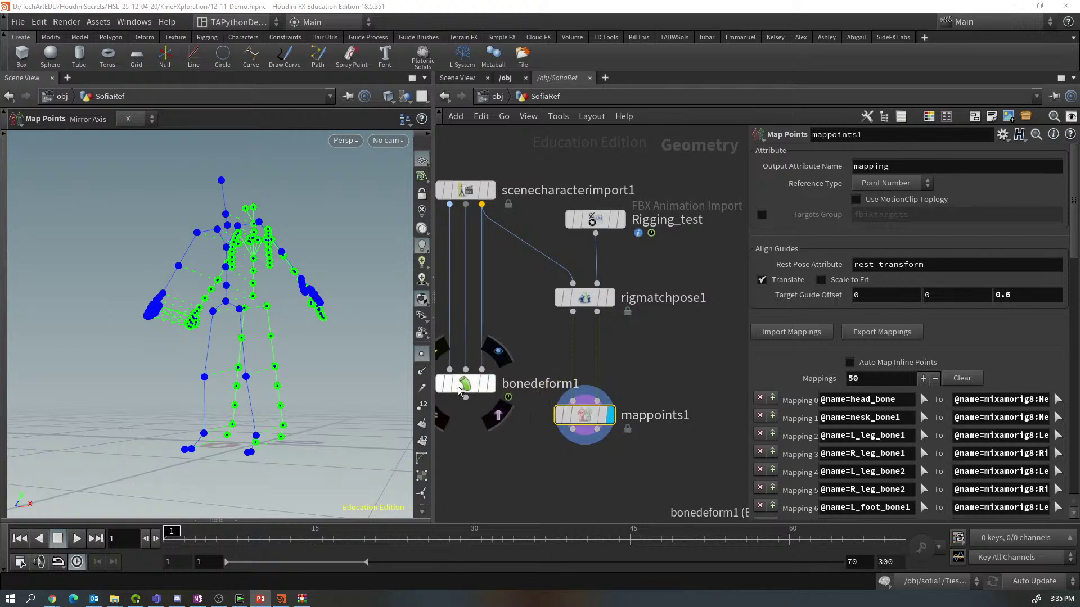
pyautogui.moveTo(457, 386); pyautogui.dragTo(457, 508)
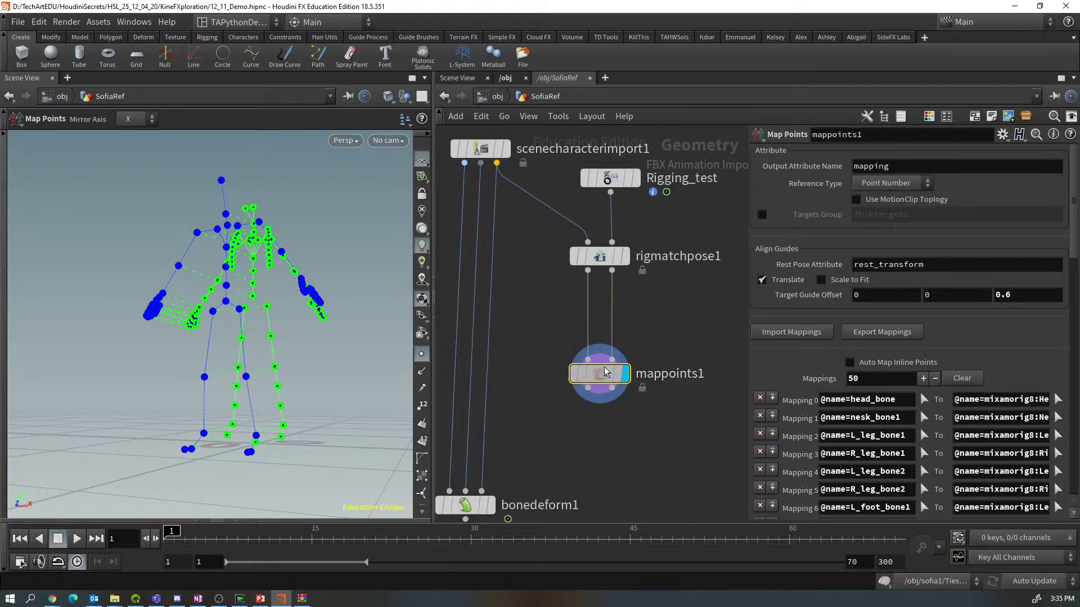
pyautogui.moveTo(606, 371); pyautogui.dragTo(601, 316)
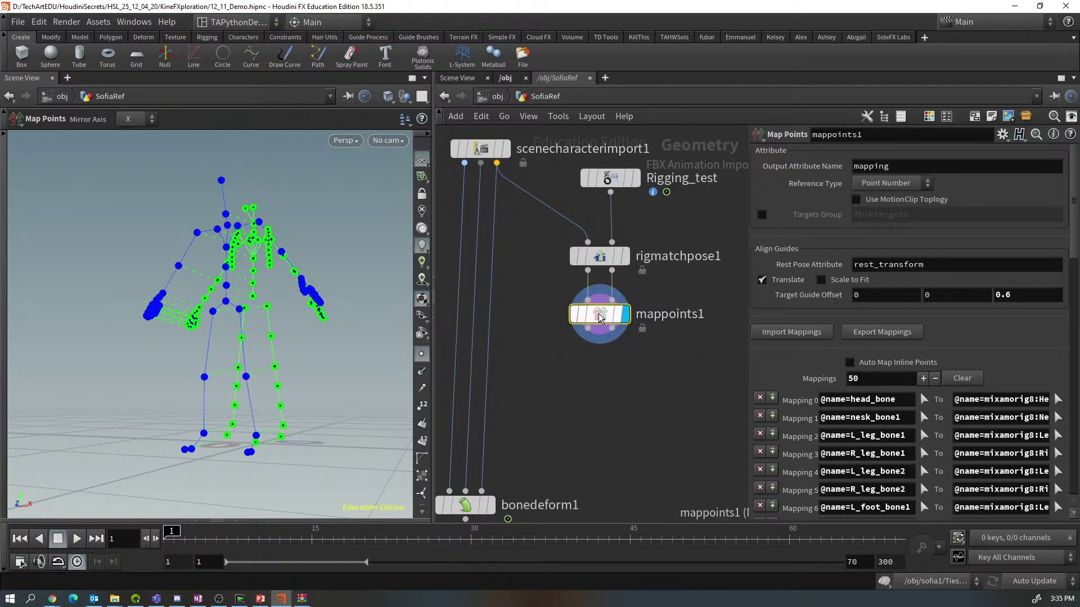
# Add a Full Body IK node fed by both mappoints1 outputs and align it directly beneath mappoints1
pyautogui.moveTo(588, 329); pyautogui.dragTo(586, 376)
pyautogui.press('Tab')
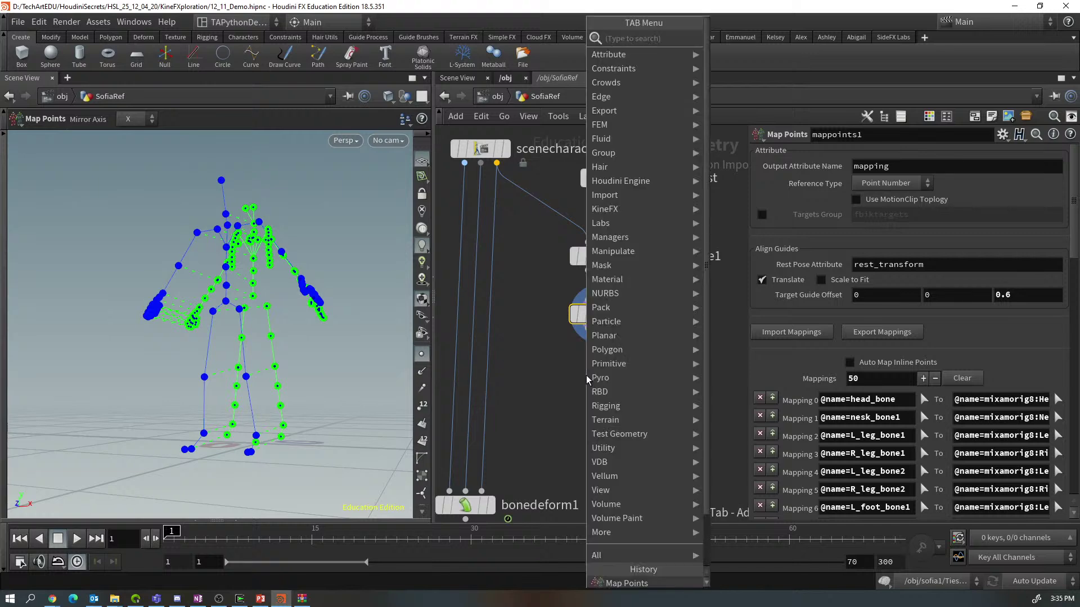
pyautogui.write('full')
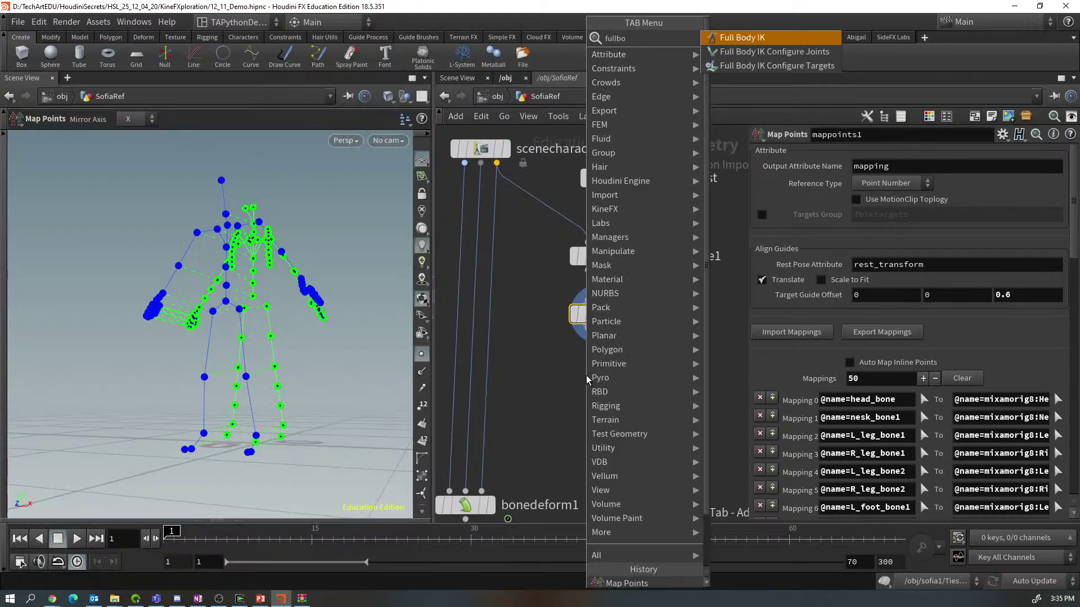
pyautogui.write('bo')
pyautogui.press('Escape')
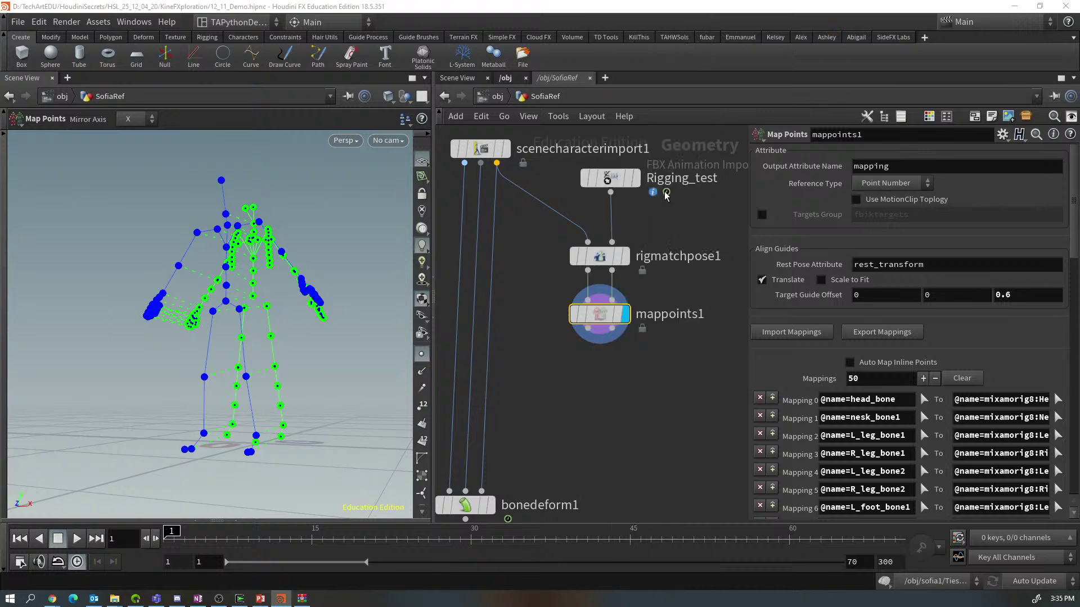
pyautogui.click(598, 377)
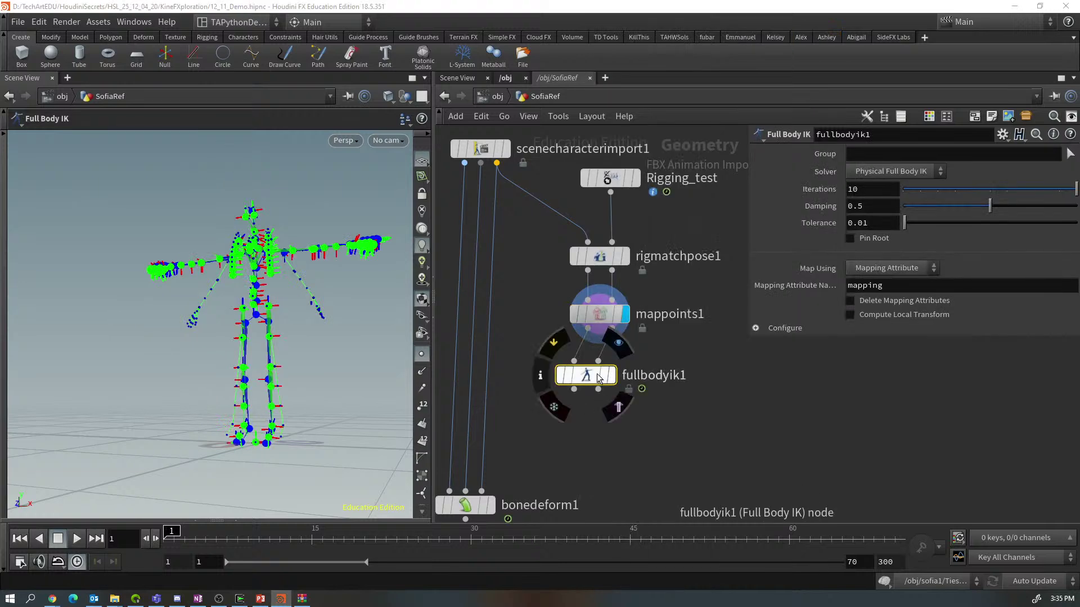
pyautogui.moveTo(598, 377); pyautogui.dragTo(606, 386)
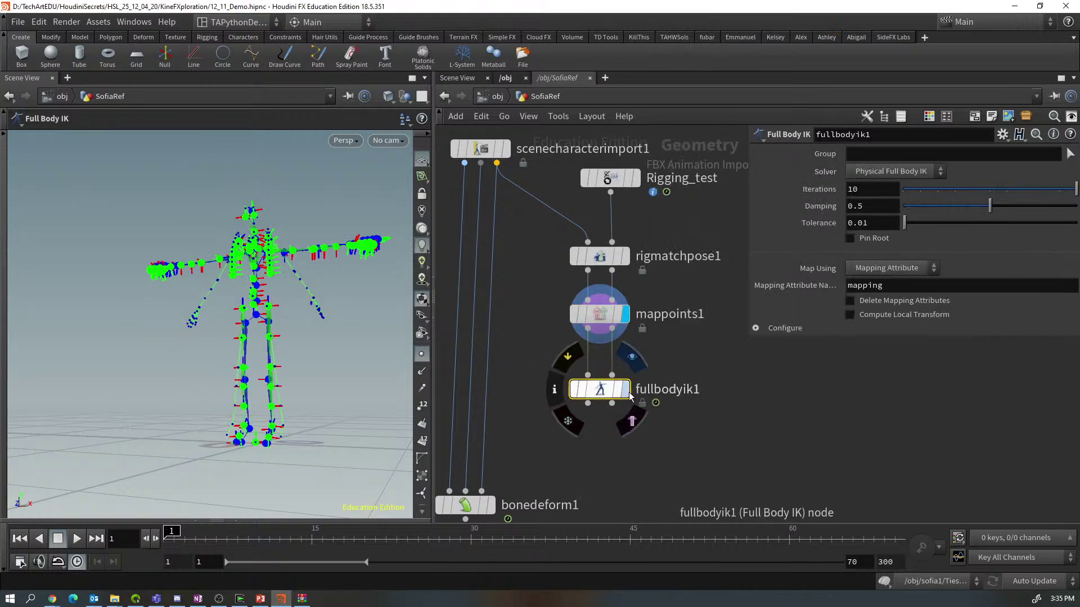
# Display the fullbodyik1 result and inspect the solved skeletons in the viewport
pyautogui.click(628, 393)
pyautogui.press('Escape')
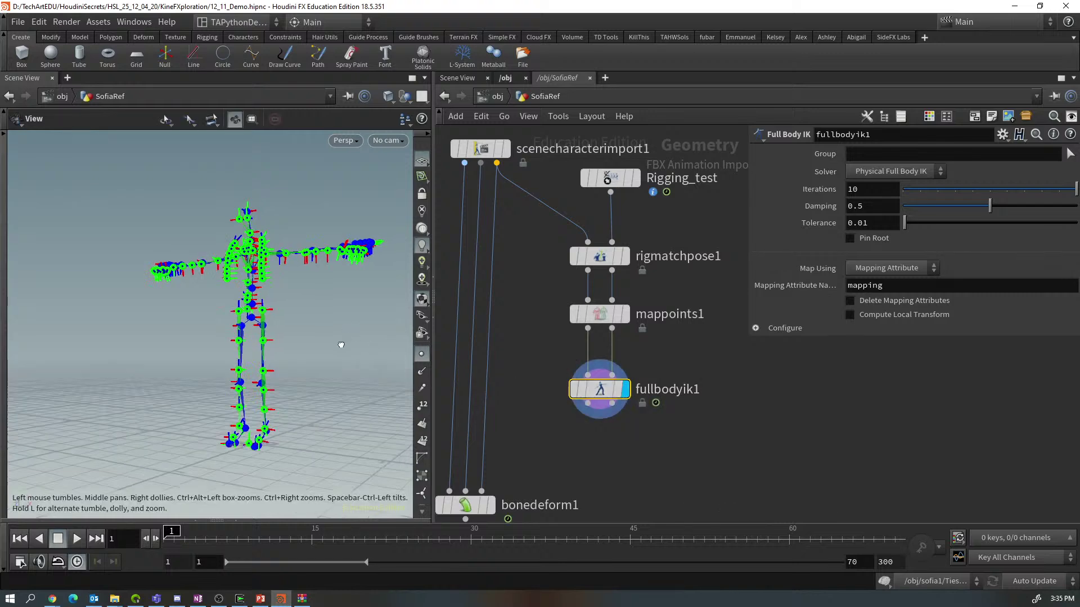
pyautogui.moveTo(341, 345); pyautogui.dragTo(319, 347)
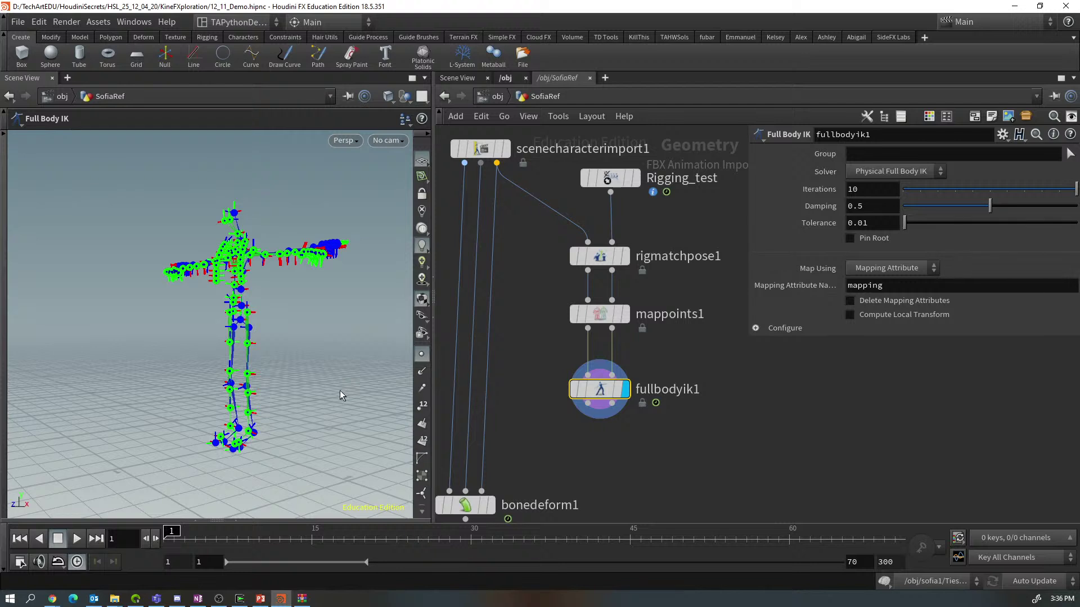
pyautogui.click(536, 399)
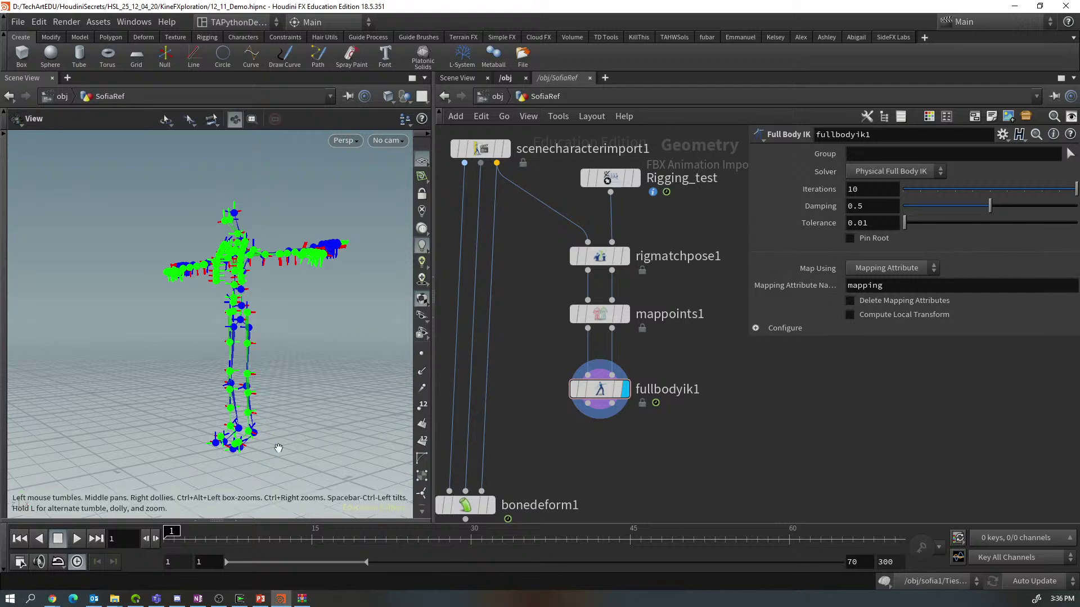
pyautogui.moveTo(173, 532)
pyautogui.mouseDown()
pyautogui.moveTo(591, 595)
pyautogui.moveTo(896, 605)
pyautogui.moveTo(721, 605)
pyautogui.moveTo(113, 543)
pyautogui.mouseUp()
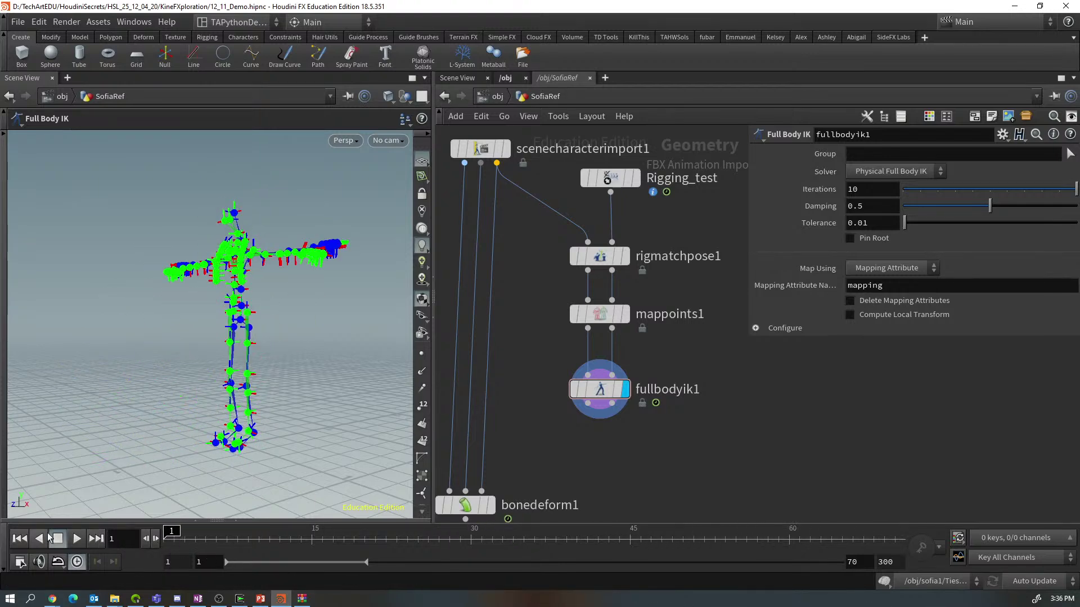
pyautogui.hotkey('alt', 'Tab')
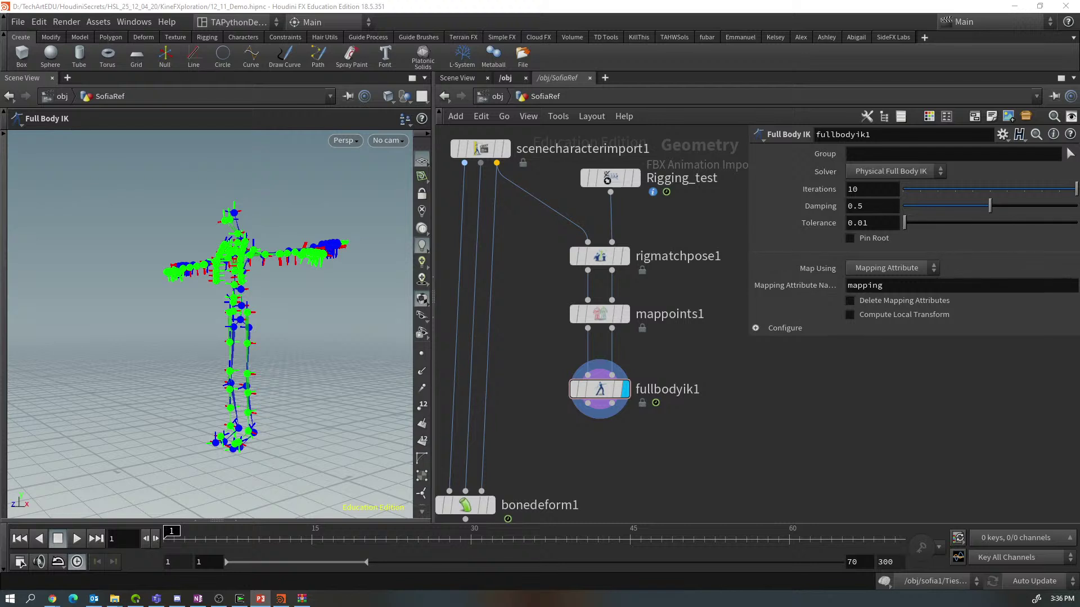
# Feed fullbodyik1's first output into bonedeform1's Deform Point Transforms input and display the deformed character
pyautogui.moveTo(612, 457); pyautogui.dragTo(622, 427, button='middle')
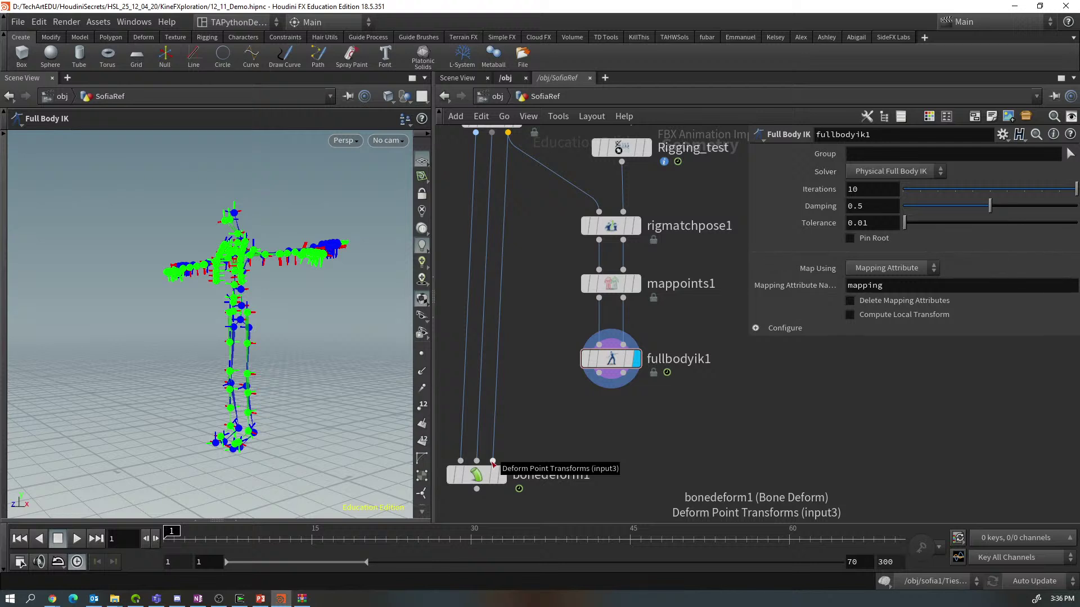
pyautogui.moveTo(492, 461); pyautogui.dragTo(607, 394)
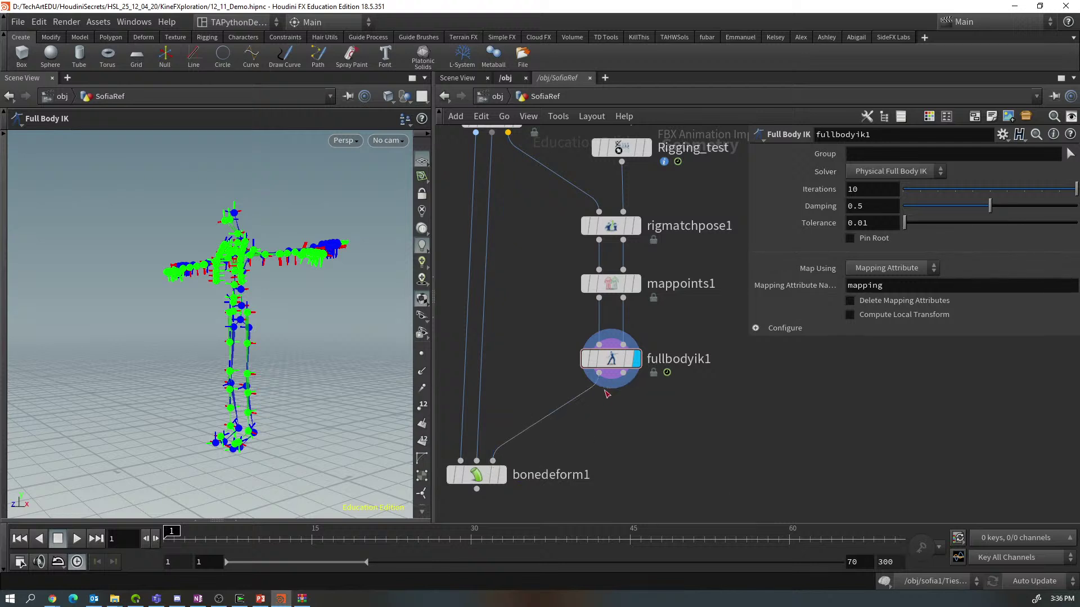
pyautogui.click(502, 476)
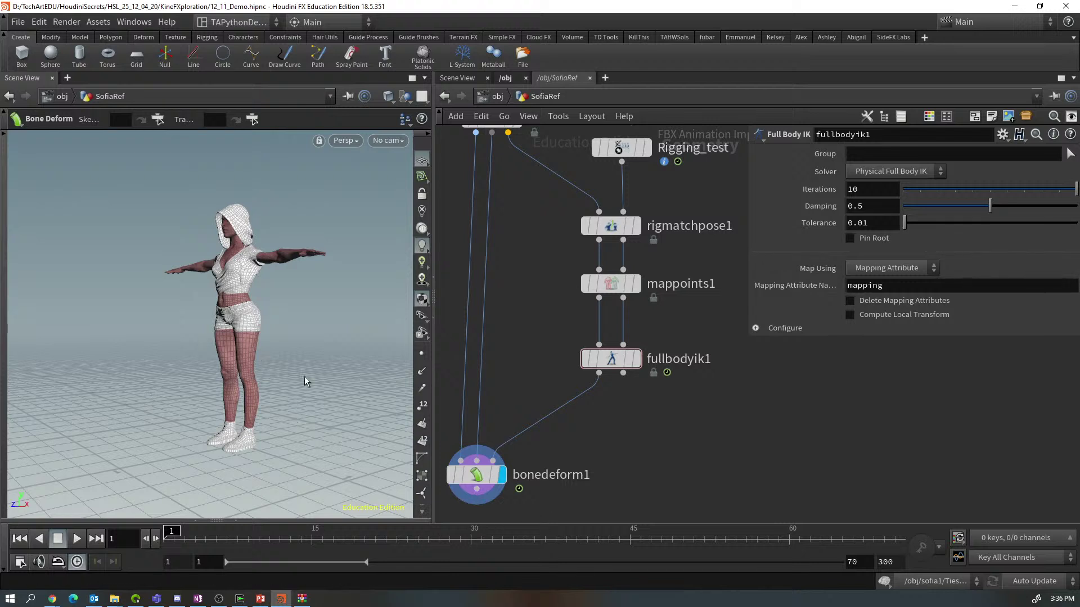
pyautogui.keyDown('alt'); pyautogui.moveTo(343, 359); pyautogui.dragTo(286, 398); pyautogui.keyUp('alt')
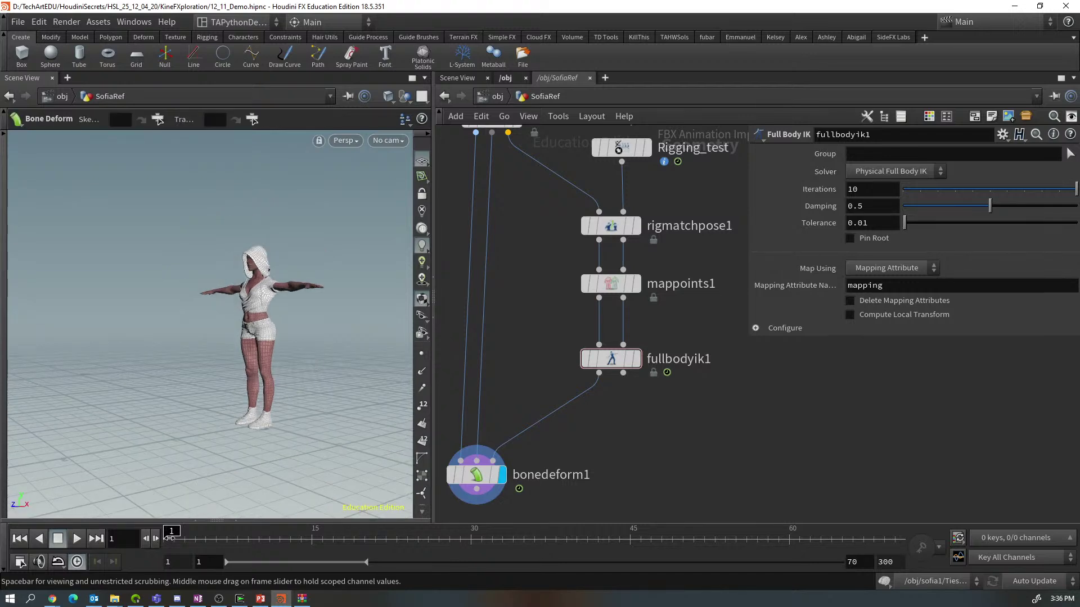
pyautogui.moveTo(171, 533)
pyautogui.mouseDown()
pyautogui.moveTo(888, 547)
pyautogui.moveTo(206, 533)
pyautogui.moveTo(324, 515)
pyautogui.moveTo(877, 522)
pyautogui.moveTo(170, 527)
pyautogui.mouseUp()
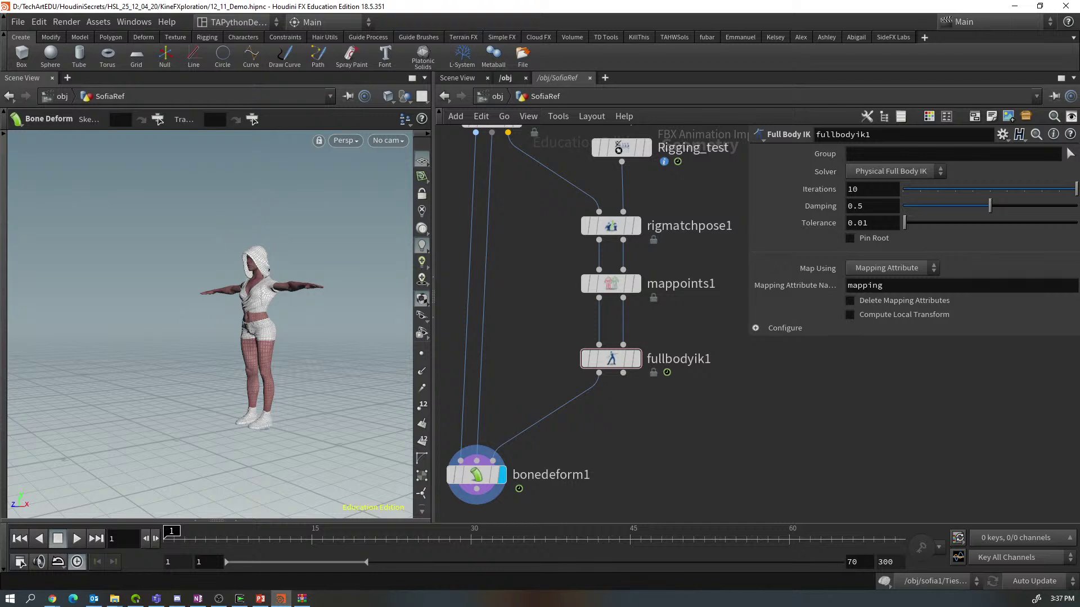
pyautogui.hotkey('alt', 'Tab')
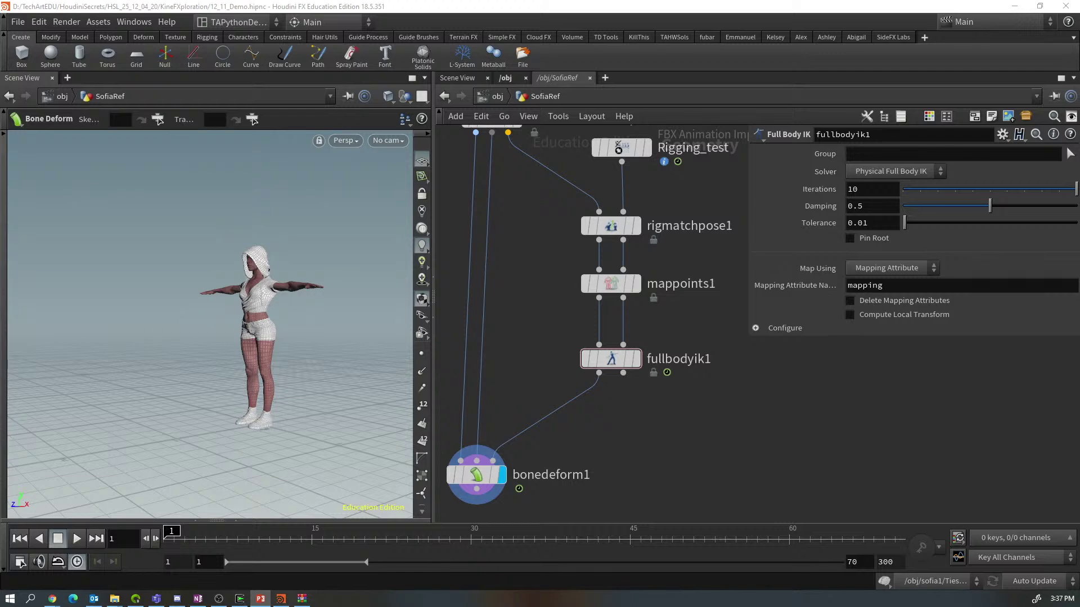
# Select mappoints1 and examine its spine joint mappings alongside the deformed character
pyautogui.click(617, 285)
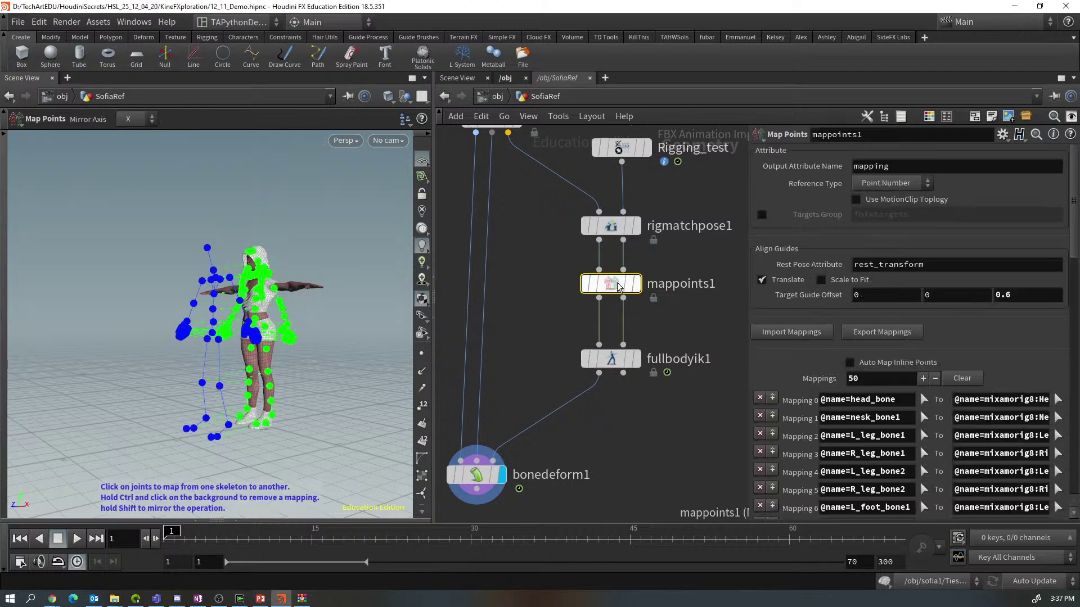
pyautogui.press('Escape')
pyautogui.moveTo(344, 369); pyautogui.dragTo(310, 378)
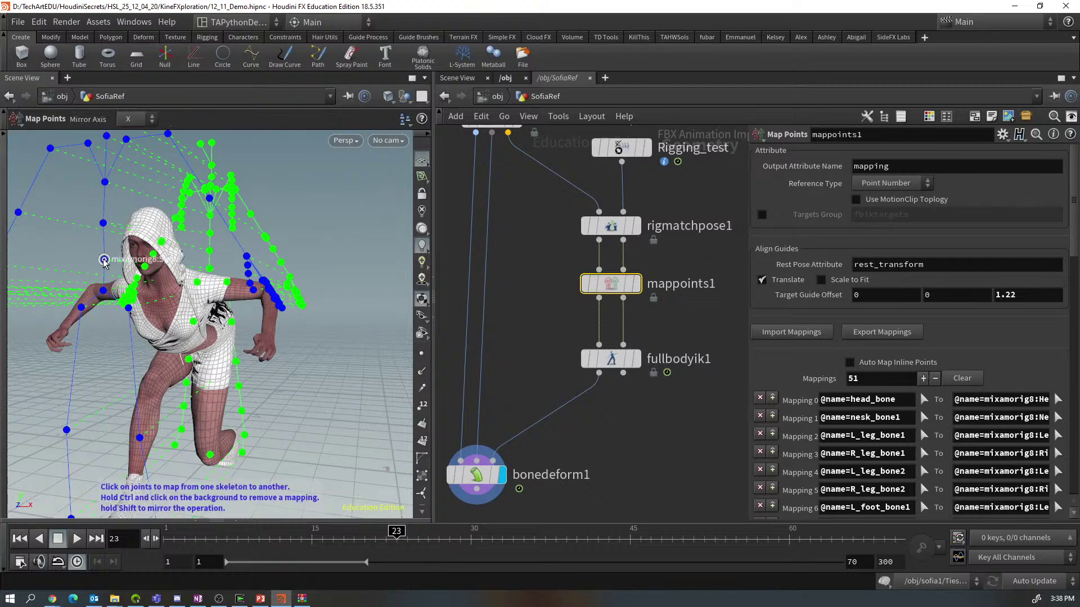
pyautogui.click(209, 250)
pyautogui.press('Escape')
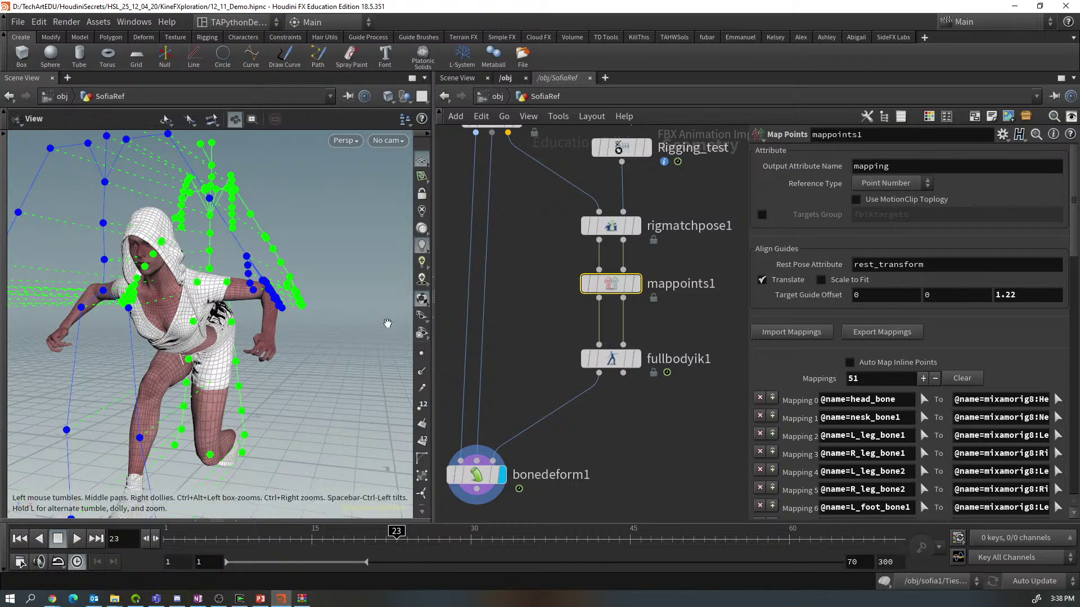
pyautogui.moveTo(212, 255); pyautogui.dragTo(371, 327)
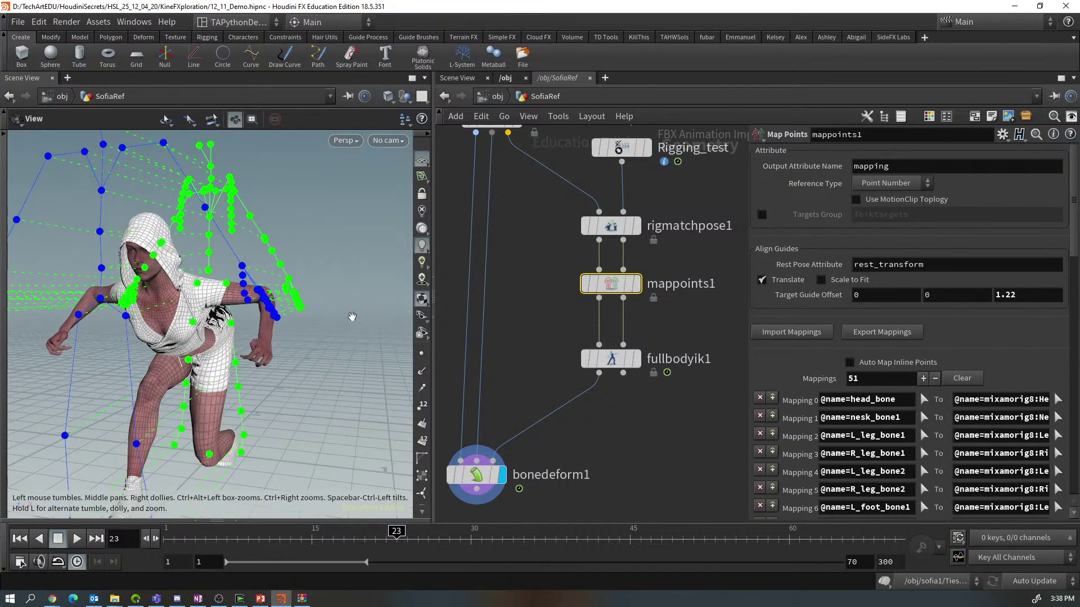
pyautogui.moveTo(360, 275); pyautogui.dragTo(351, 267)
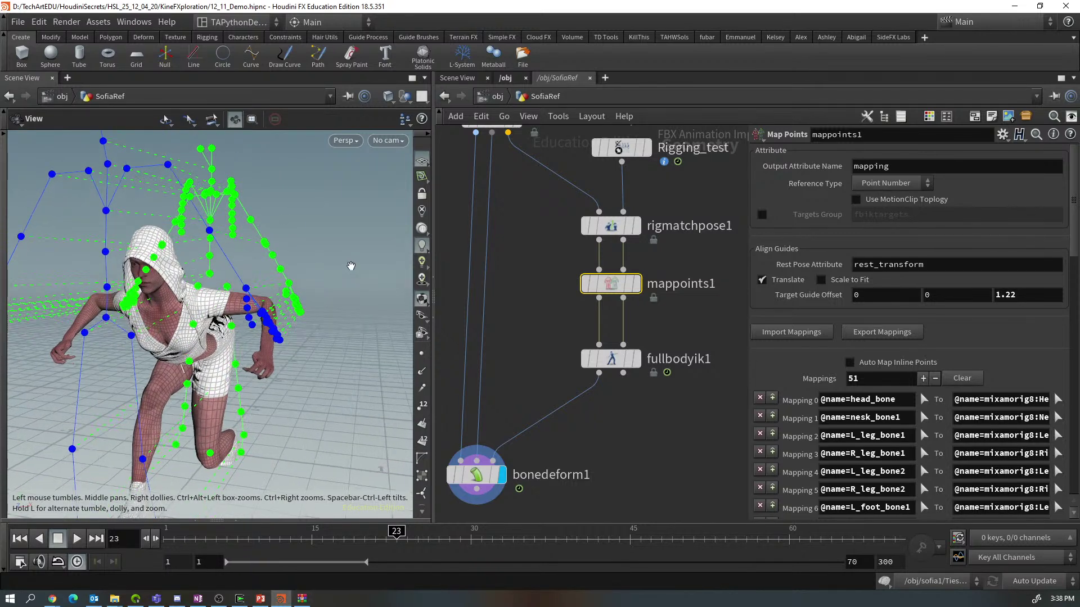
pyautogui.press('Return')
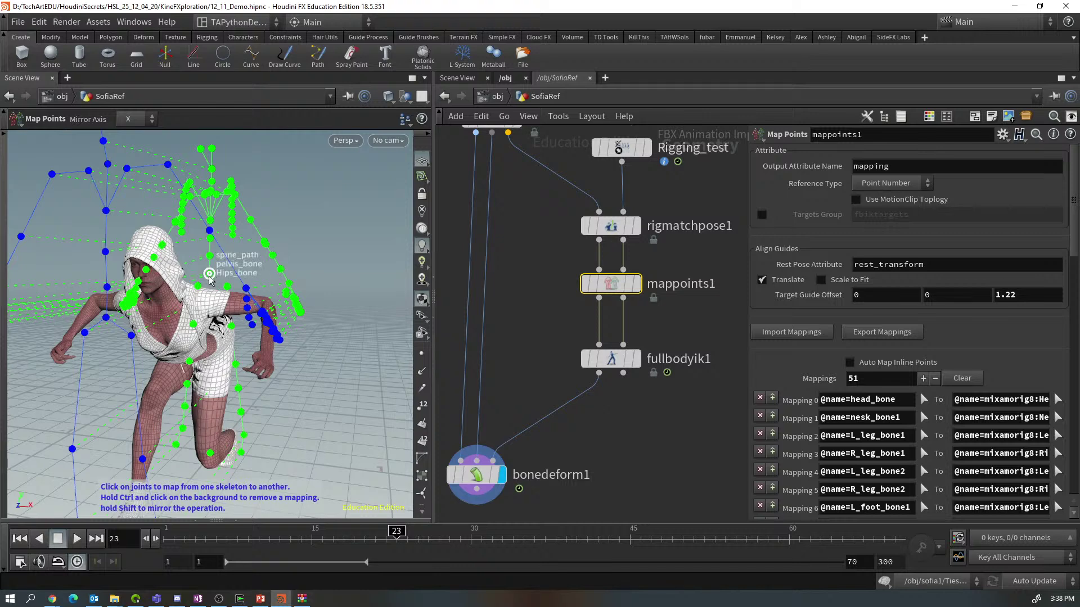
pyautogui.click(209, 279)
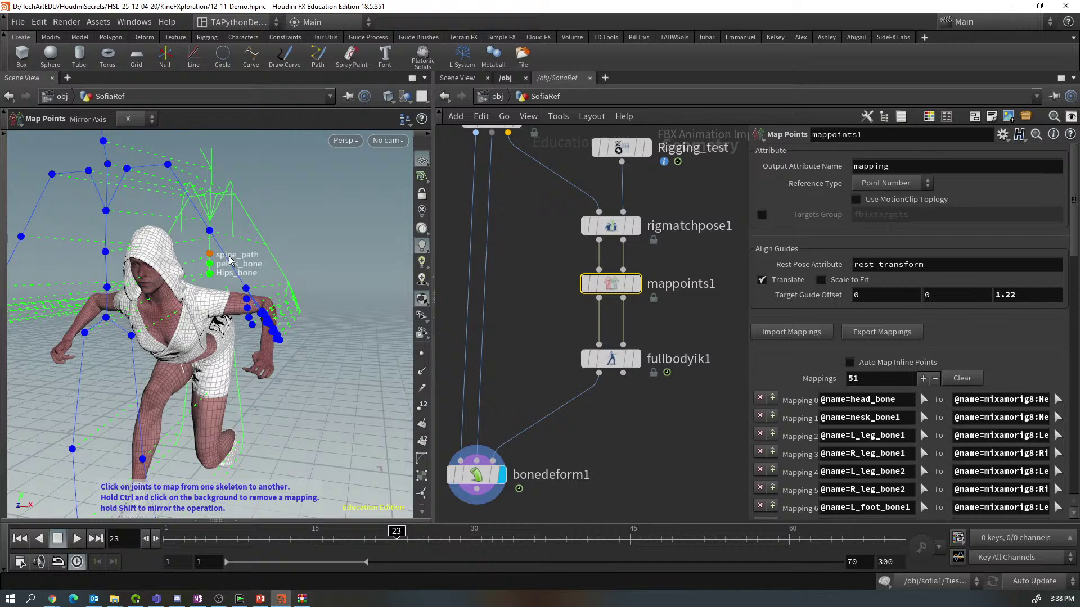
pyautogui.click(230, 262)
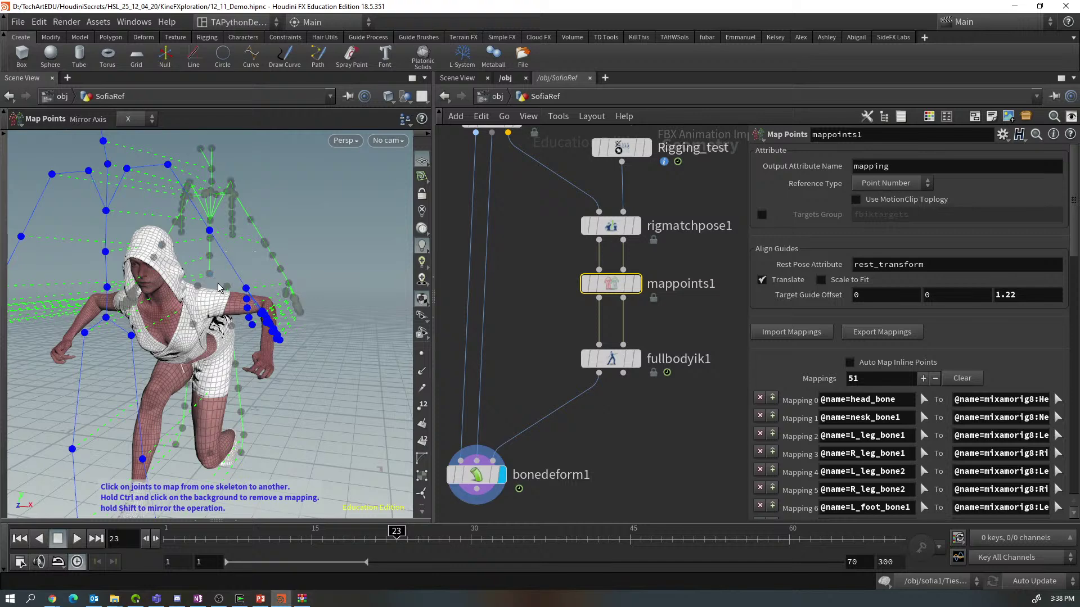
pyautogui.click(261, 269)
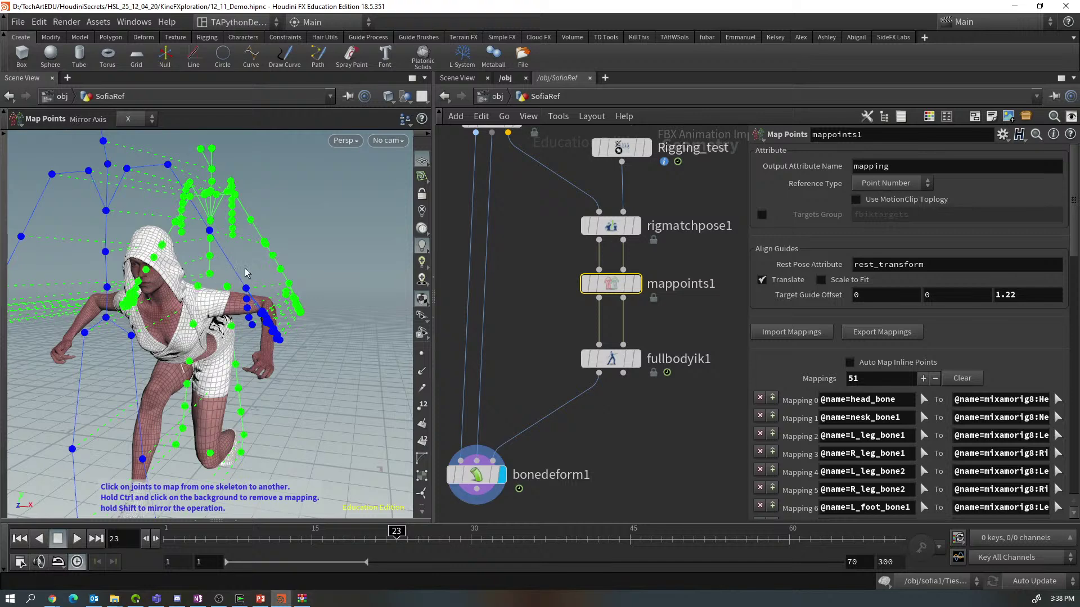
# Review the hip and spine entries in mappoints1's mapping list and compare them with both skeletons from several angles
pyautogui.press('Escape')
pyautogui.moveTo(221, 283); pyautogui.dragTo(302, 304)
pyautogui.press('Return')
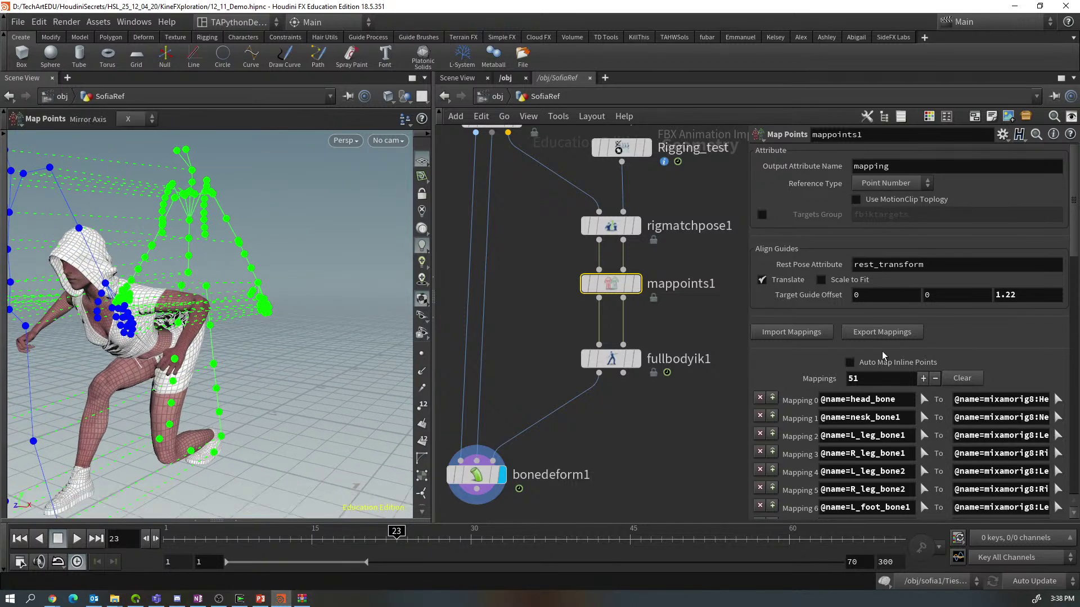
pyautogui.moveTo(1075, 237); pyautogui.dragTo(1073, 388)
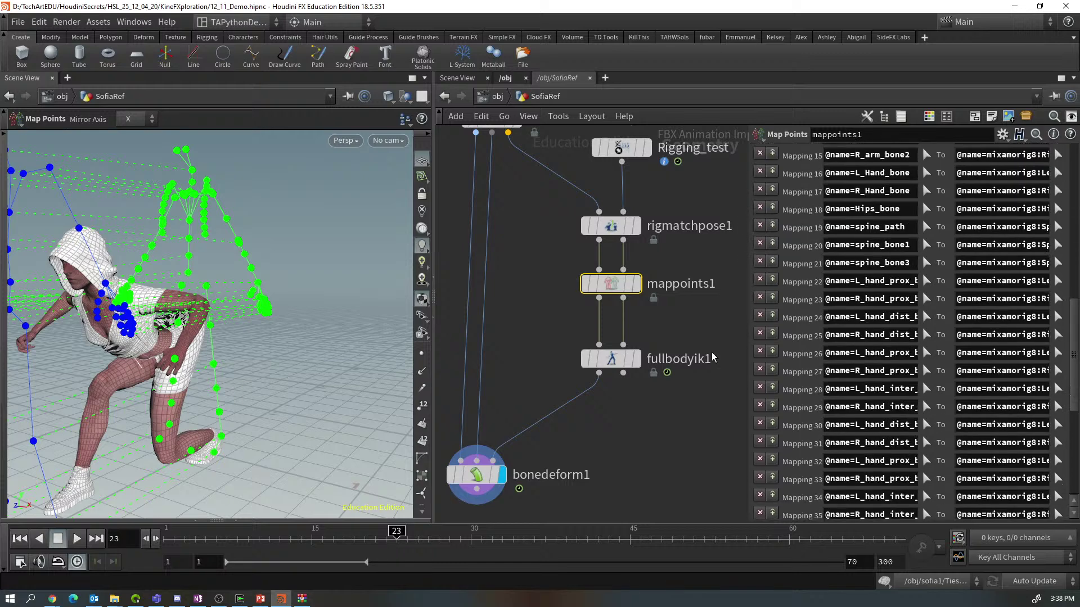
pyautogui.press('Escape')
pyautogui.moveTo(292, 371); pyautogui.dragTo(358, 379)
pyautogui.press('Return')
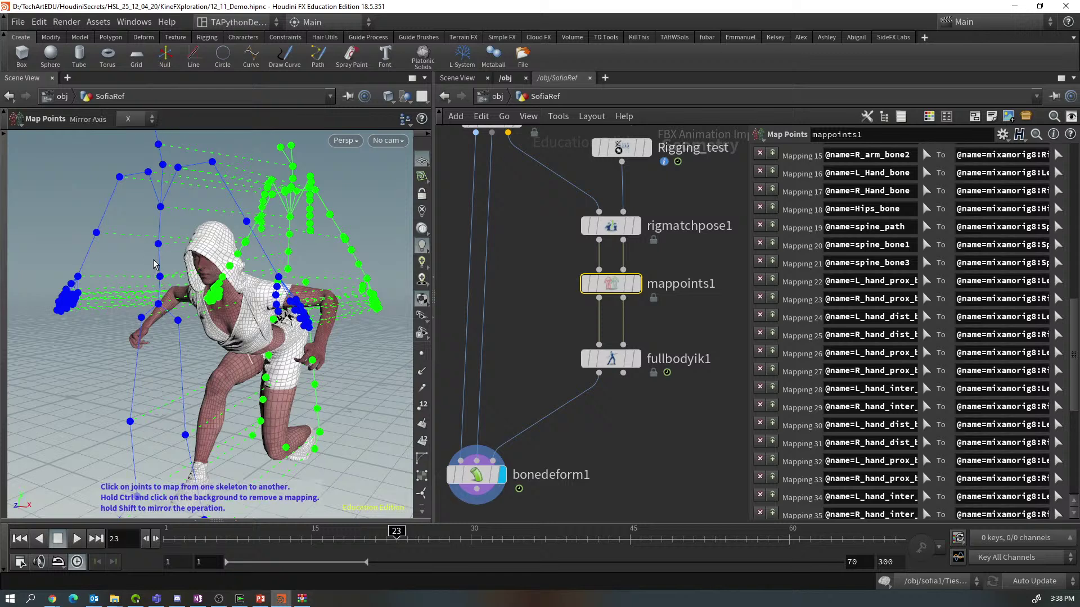
pyautogui.press('Escape')
pyautogui.moveTo(160, 277); pyautogui.dragTo(101, 283)
pyautogui.press('Return')
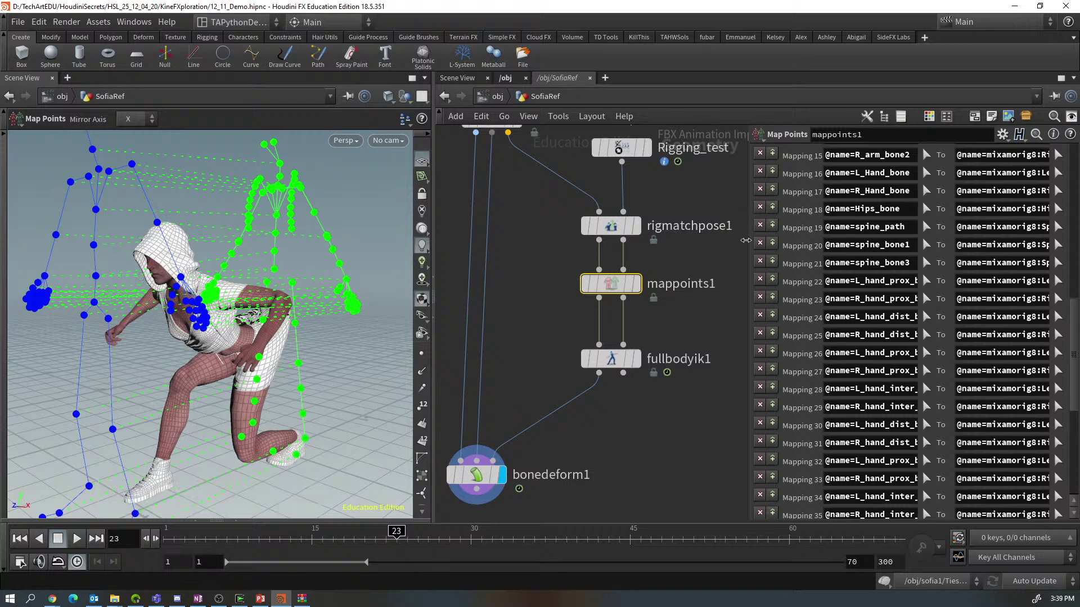
# Delete the mappings from spine_bone1 and spine_path to mixamorig8:Spine in mappoints1, widening the parameter area to read full joint names
pyautogui.moveTo(747, 240); pyautogui.dragTo(562, 241)
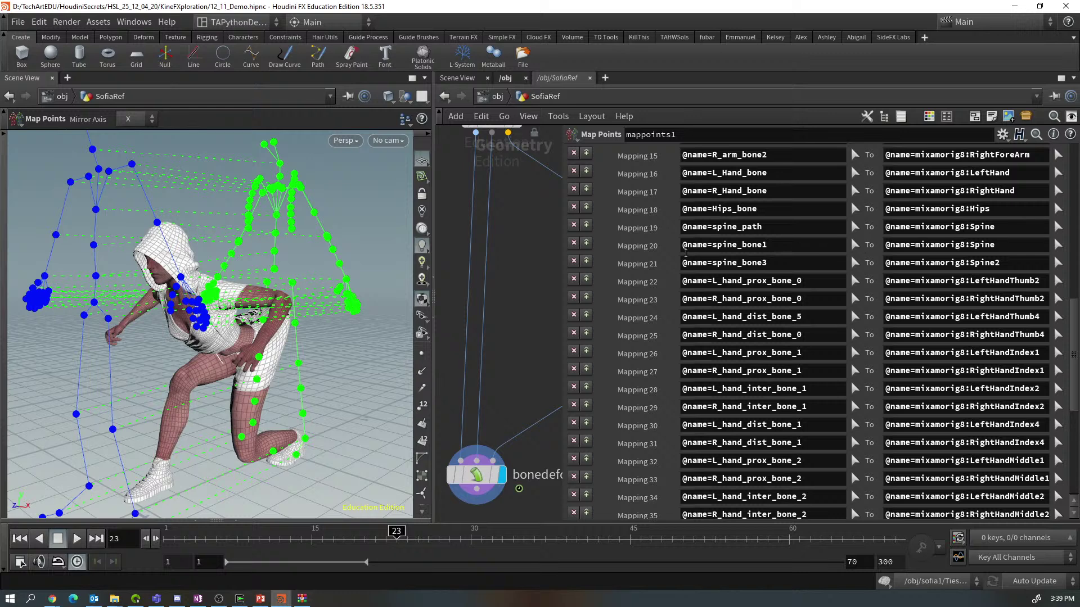
pyautogui.click(574, 244)
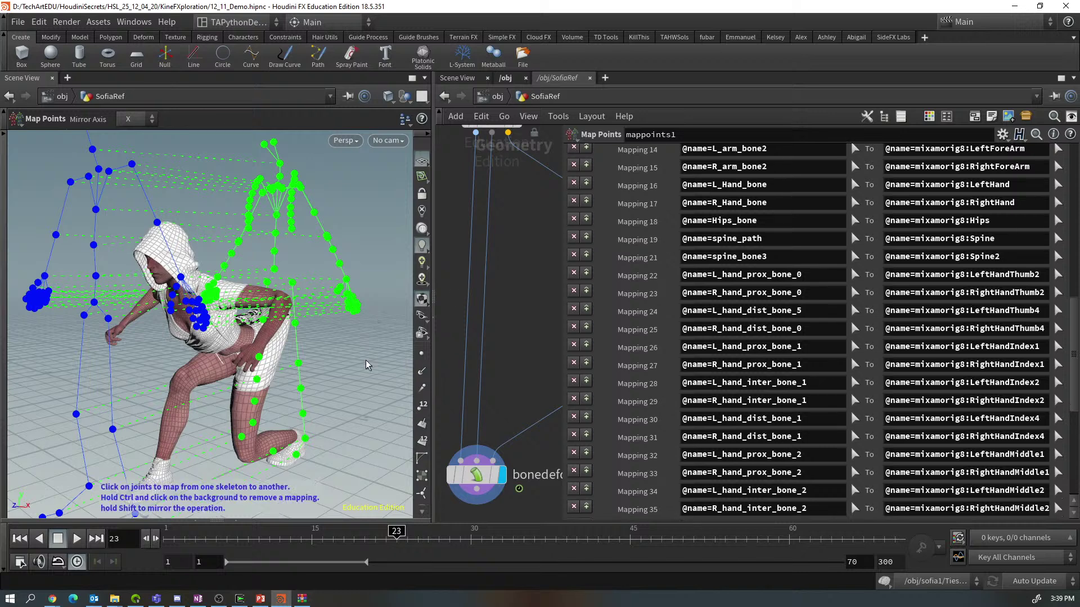
pyautogui.press('Escape')
pyautogui.moveTo(366, 365); pyautogui.dragTo(363, 363)
pyautogui.press('Return')
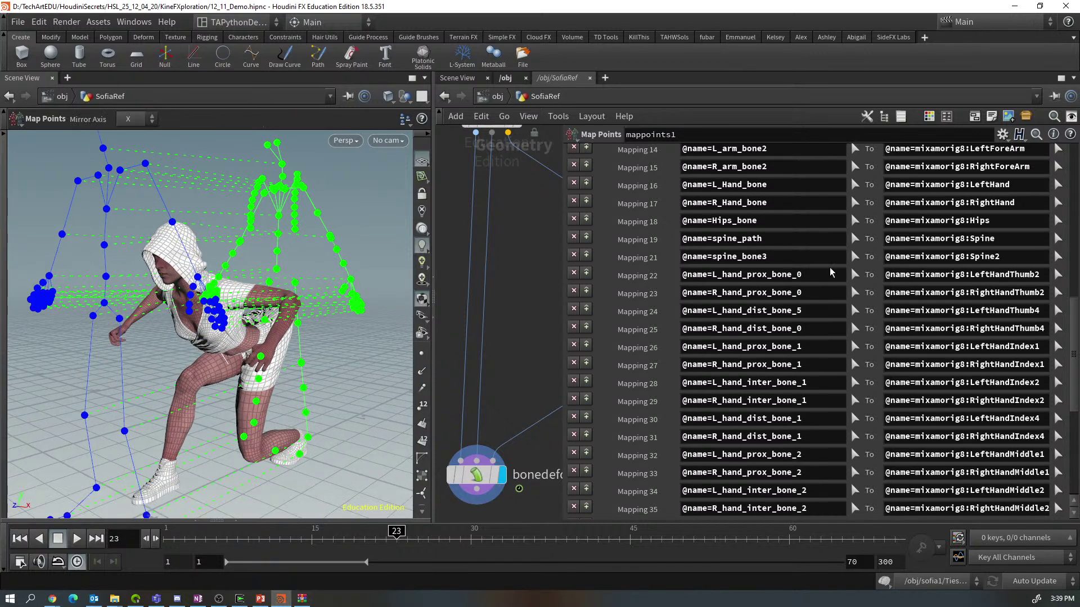
pyautogui.click(572, 239)
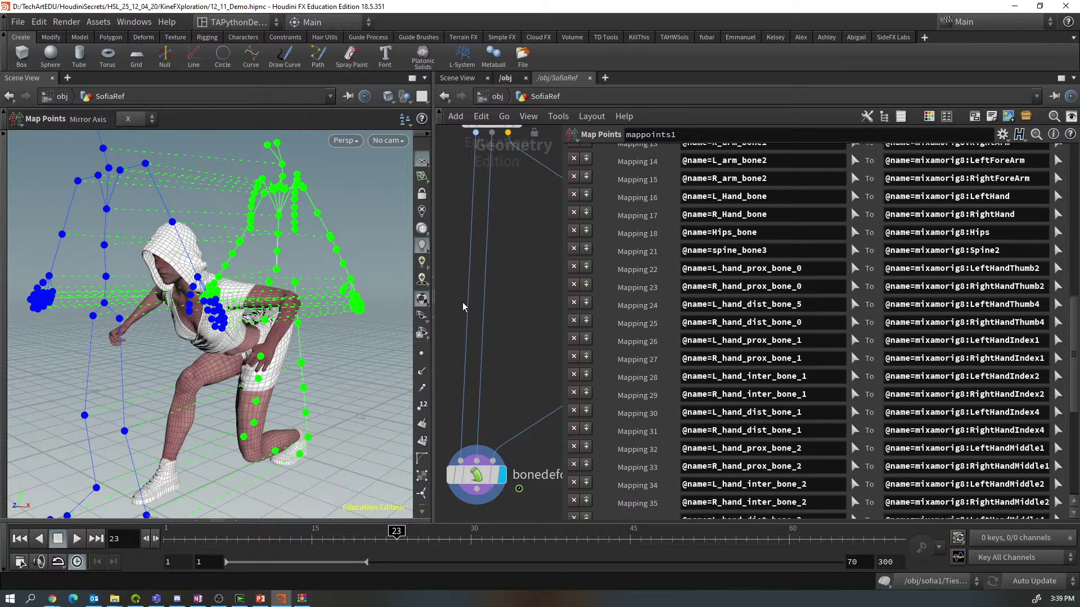
pyautogui.press('space')
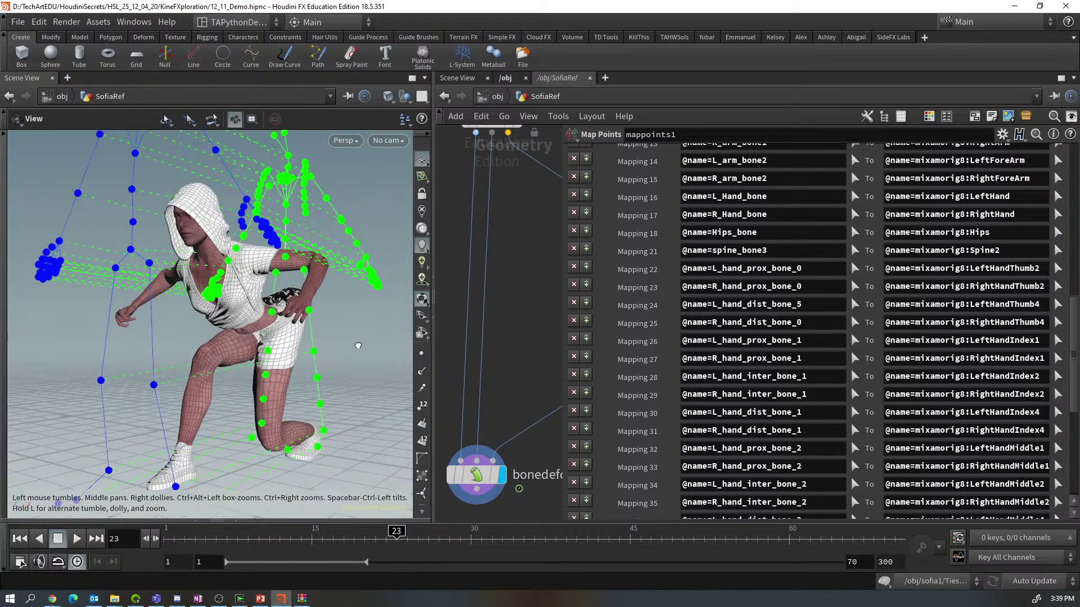
pyautogui.moveTo(346, 353); pyautogui.dragTo(349, 350)
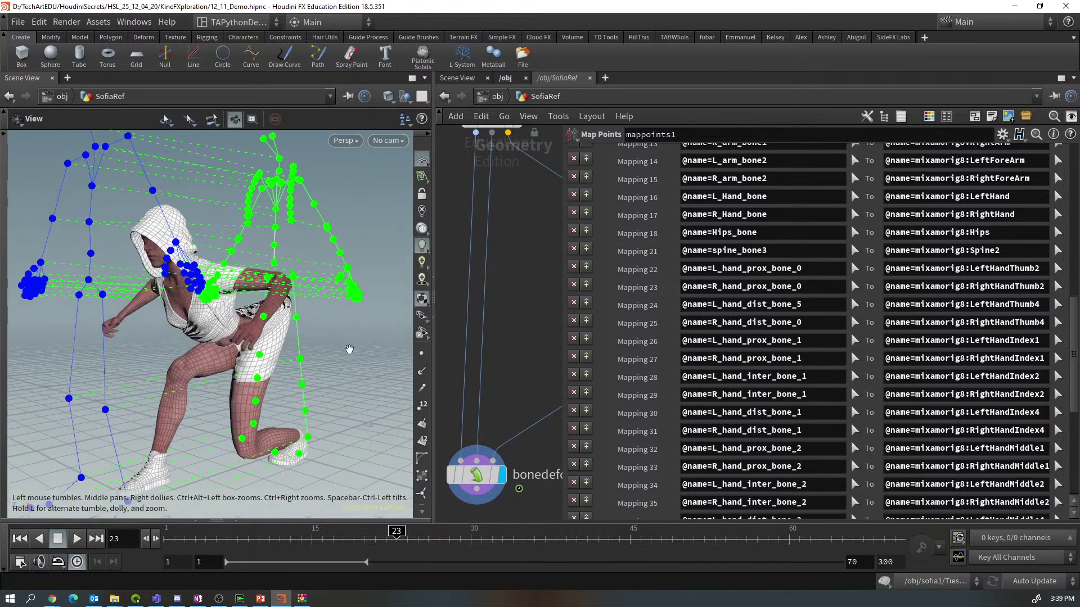
# Map spine_bone1 and pelvis_bone to the Mixamo skeleton's spine joints in mappoints1 using the skeletons in the viewport
pyautogui.click(272, 247)
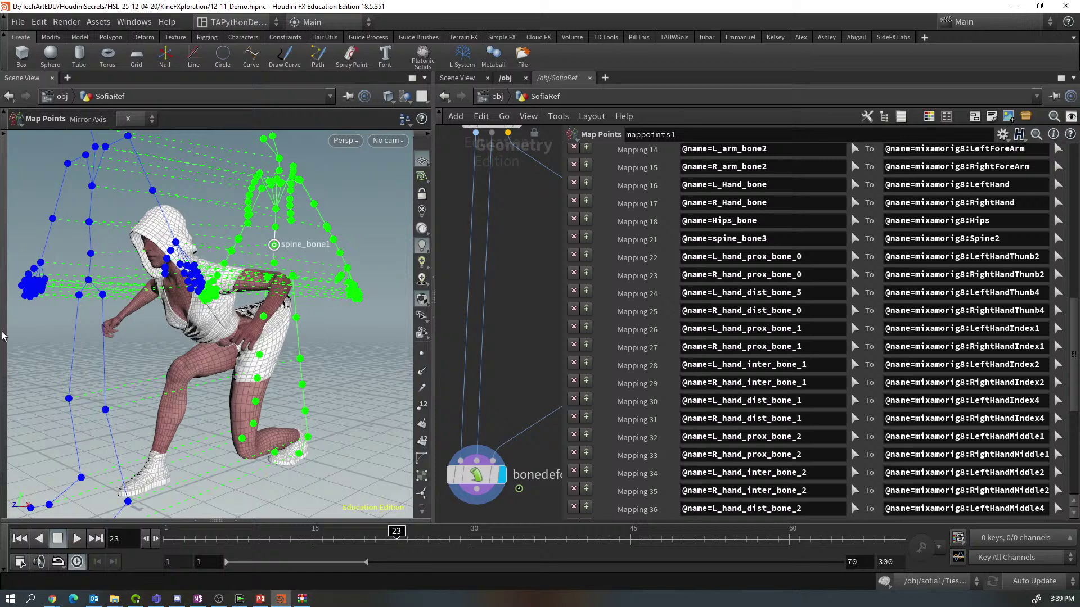
pyautogui.press('Escape')
pyautogui.moveTo(358, 383); pyautogui.dragTo(336, 368)
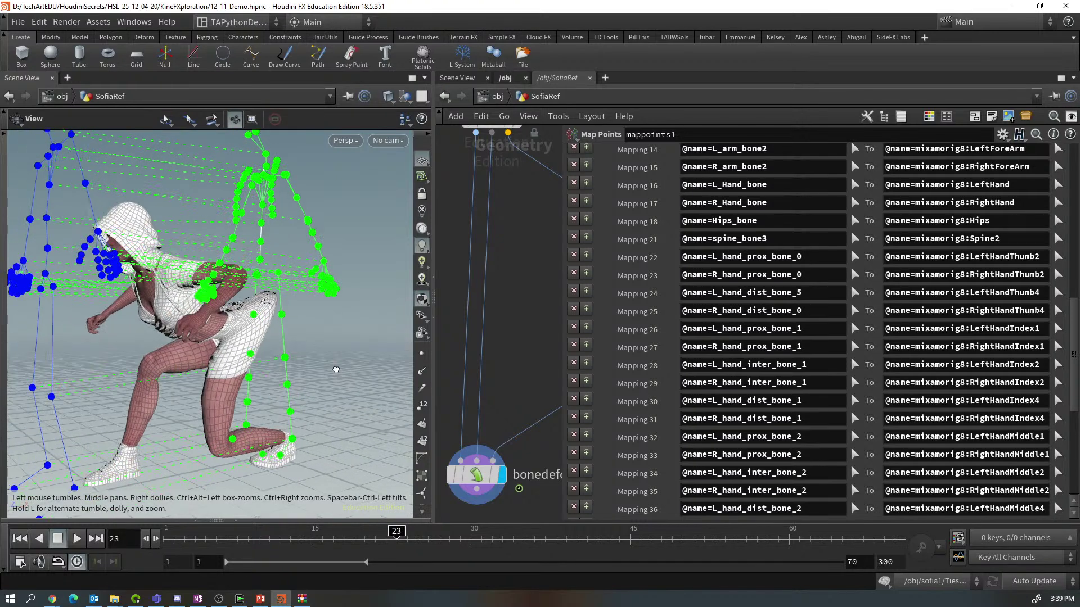
pyautogui.press('Return')
pyautogui.click(47, 250)
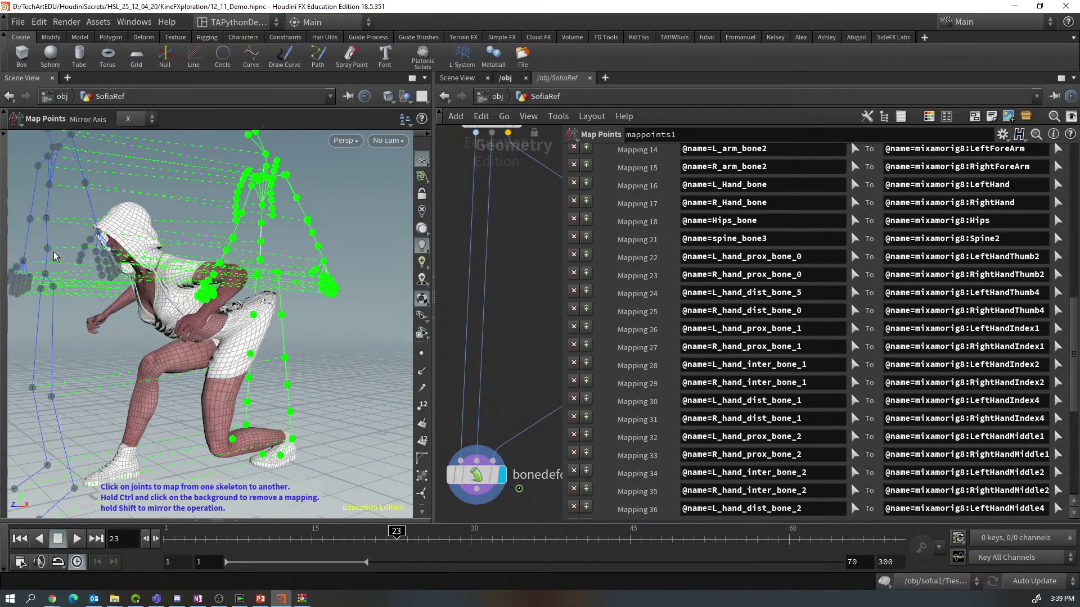
pyautogui.click(264, 261)
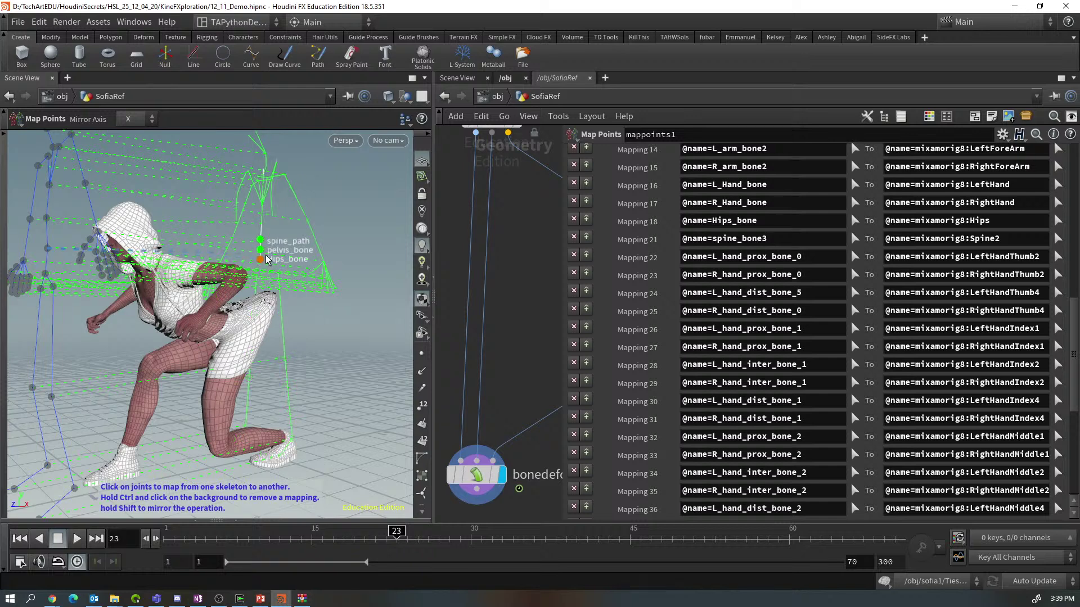
pyautogui.click(263, 251)
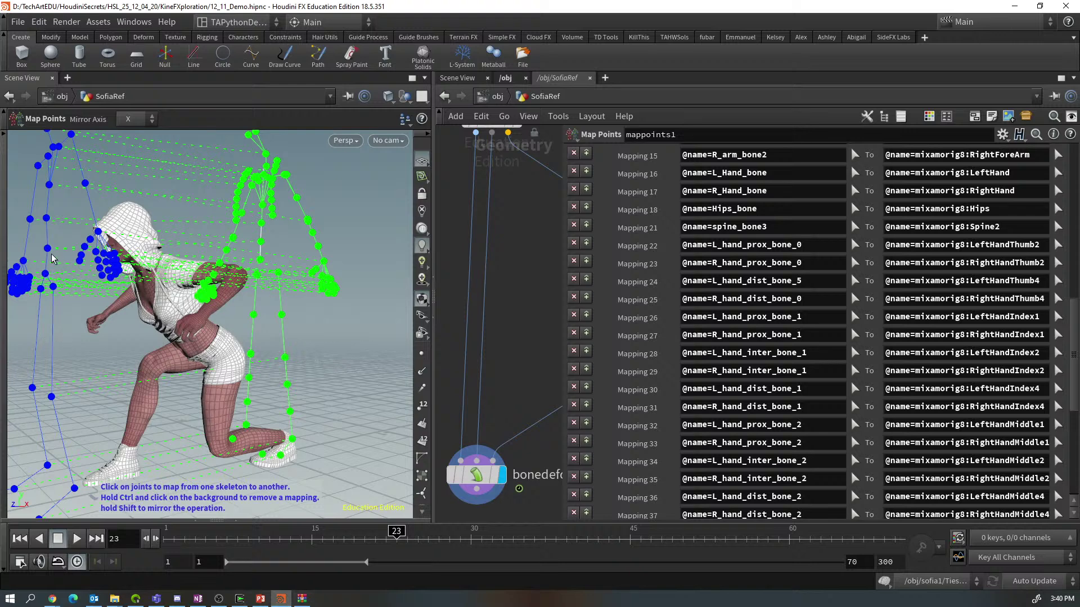
# Select bonedeform1 and return the timeline to frame 1, viewing the whole deformed character
pyautogui.press('Escape')
pyautogui.moveTo(313, 313); pyautogui.dragTo(352, 309)
pyautogui.scroll(-5, 320, 356)
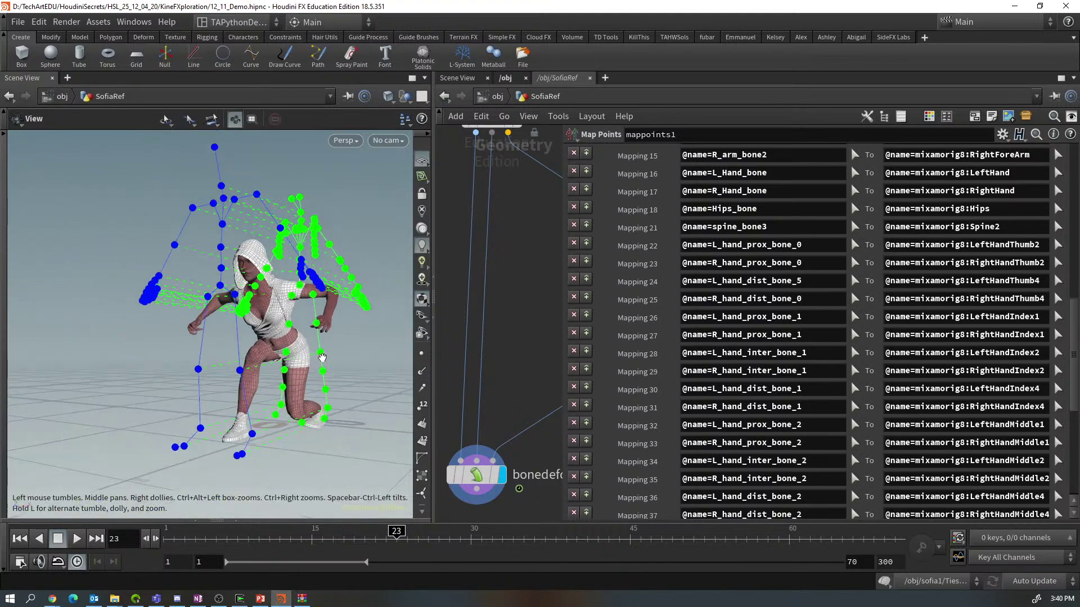
pyautogui.moveTo(491, 480)
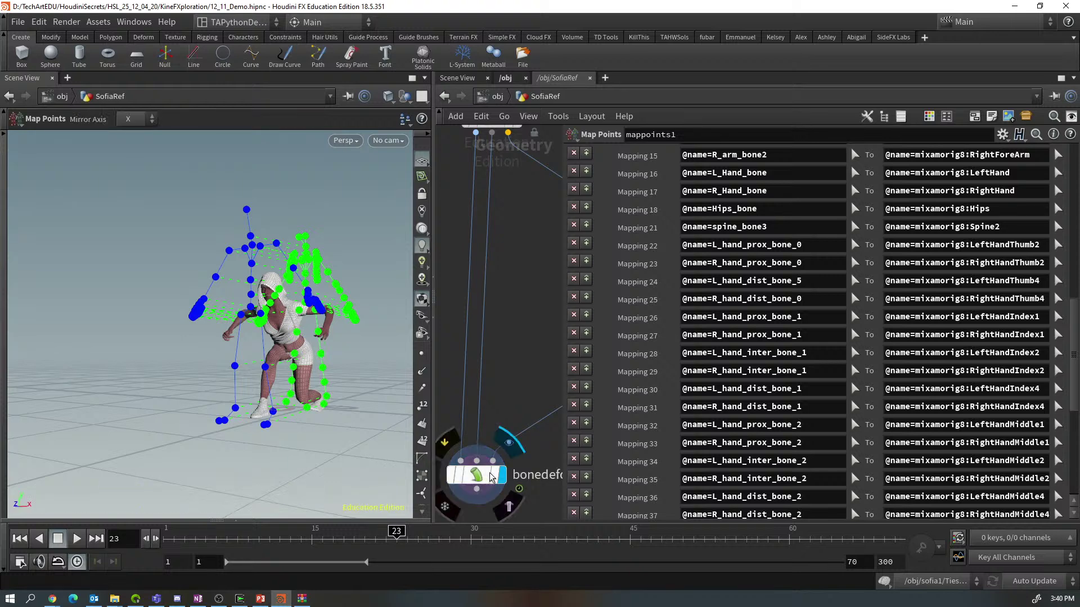
pyautogui.click(477, 482)
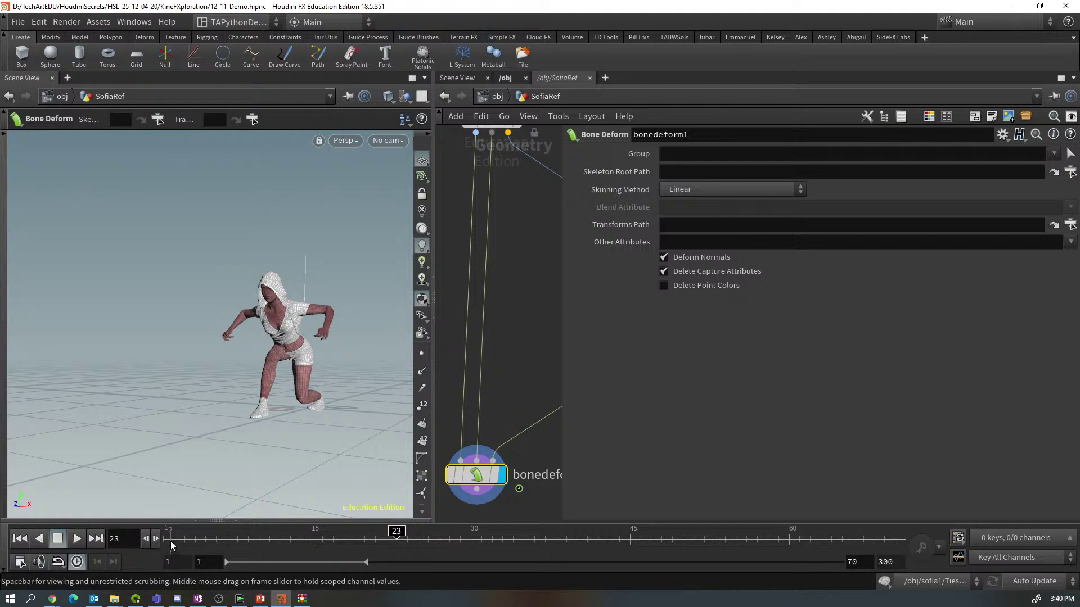
pyautogui.click(162, 539)
pyautogui.moveTo(162, 539); pyautogui.dragTo(133, 538)
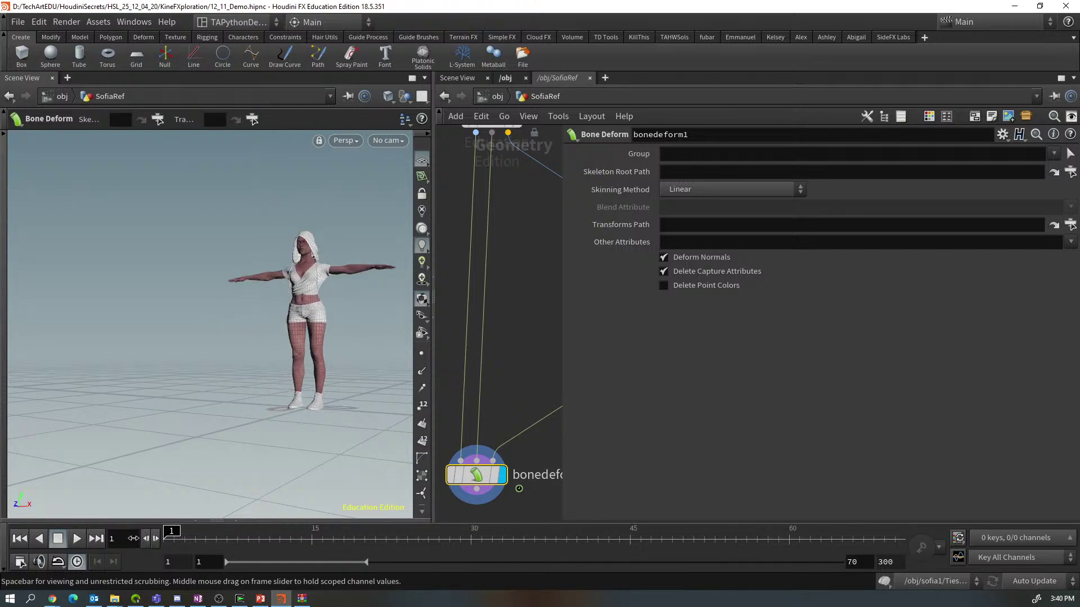
# Widen the network area and select fullbodyik1 for editing while keeping bonedeform1 as the displayed node
pyautogui.hotkey('alt', 'Tab')
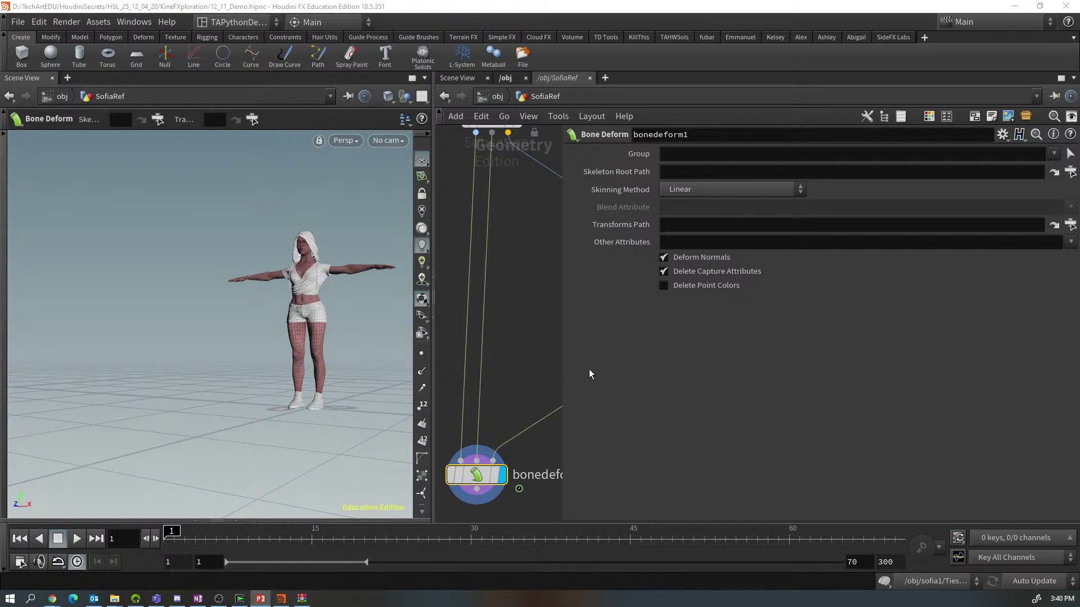
pyautogui.moveTo(562, 372); pyautogui.dragTo(803, 371)
pyautogui.hotkey('alt', 'Tab')
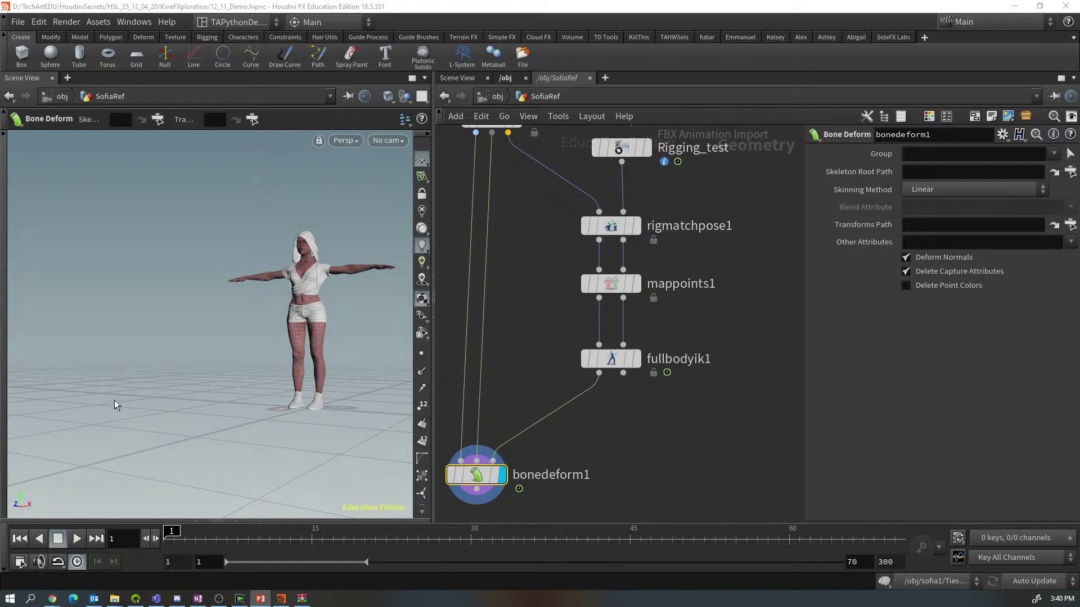
pyautogui.click(637, 363)
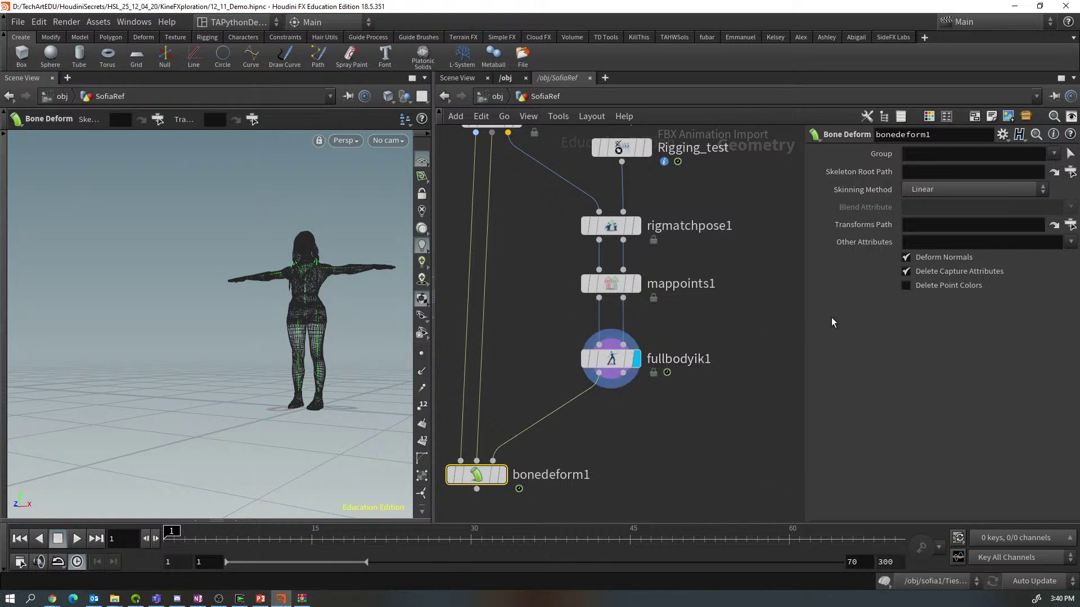
pyautogui.click(611, 358)
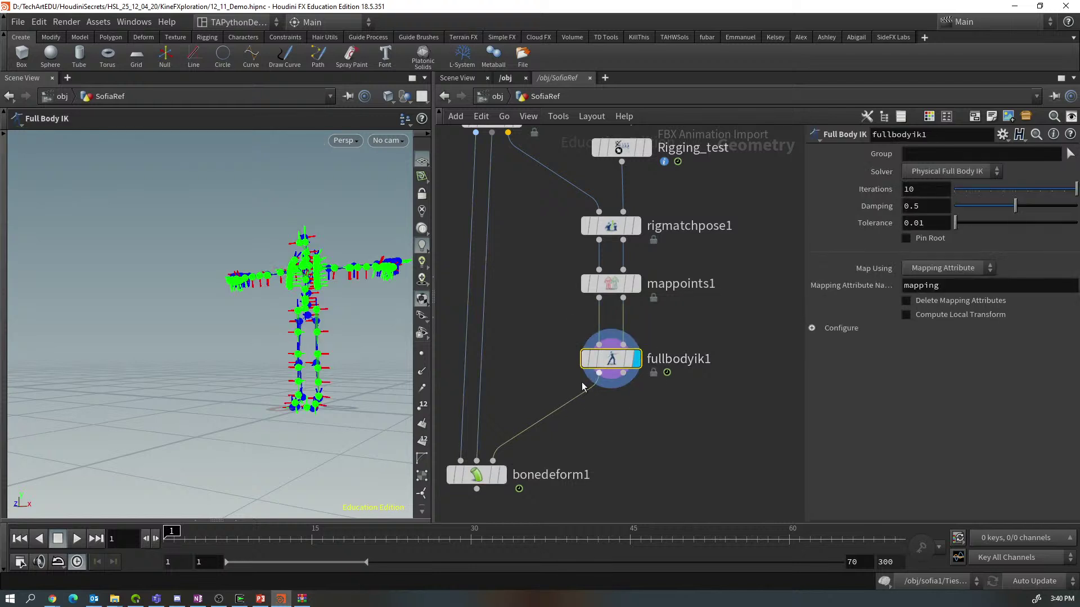
pyautogui.click(504, 477)
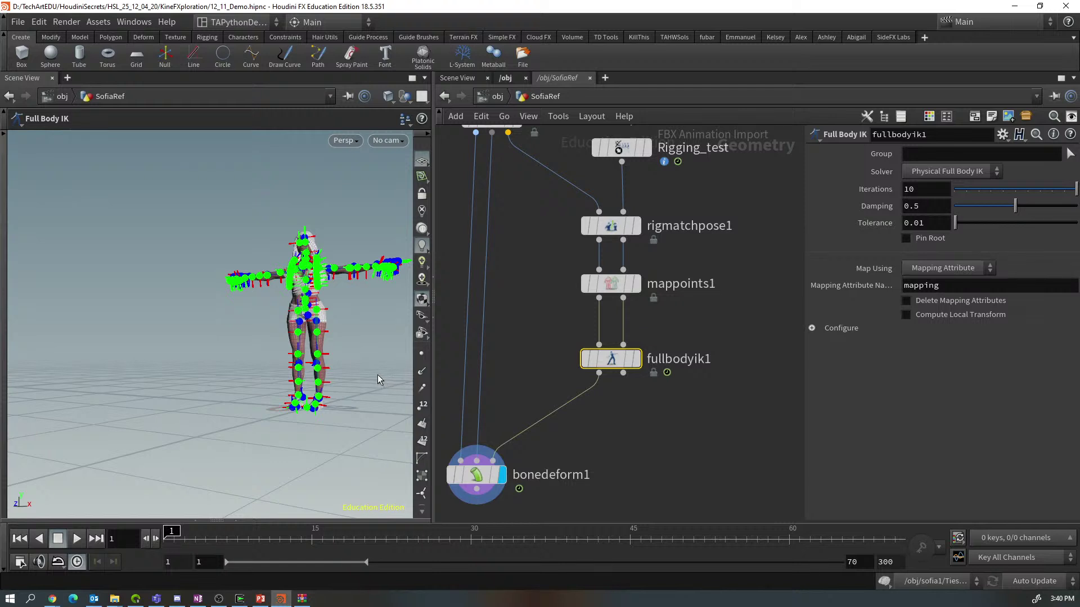
# Add one configuration to fullbodyik1 and assign the Hips_bone joint as its group
pyautogui.click(811, 328)
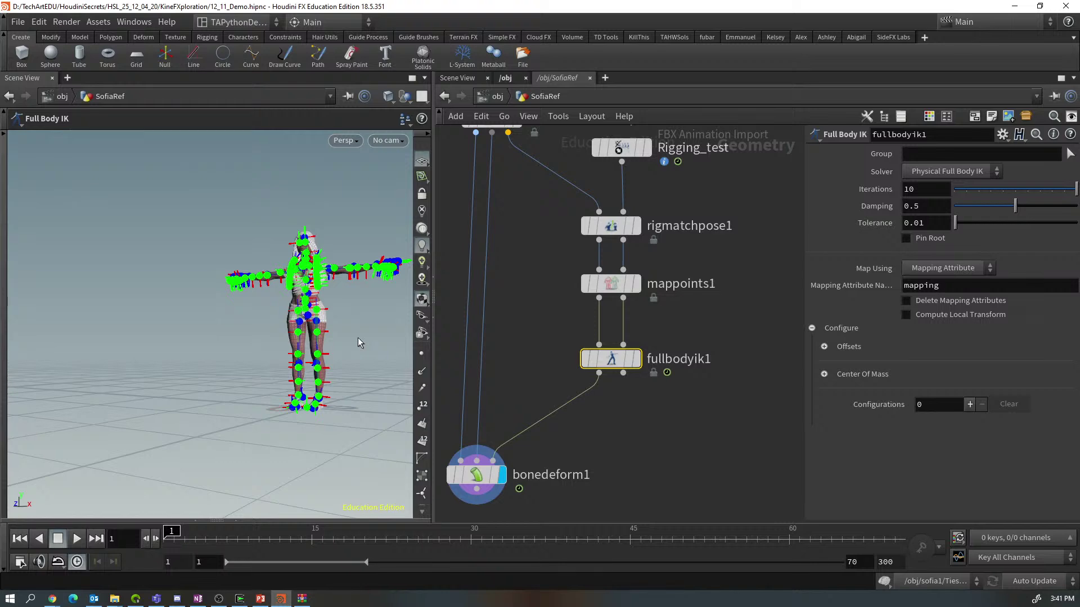
pyautogui.press('Escape')
pyautogui.scroll(5, 362, 357)
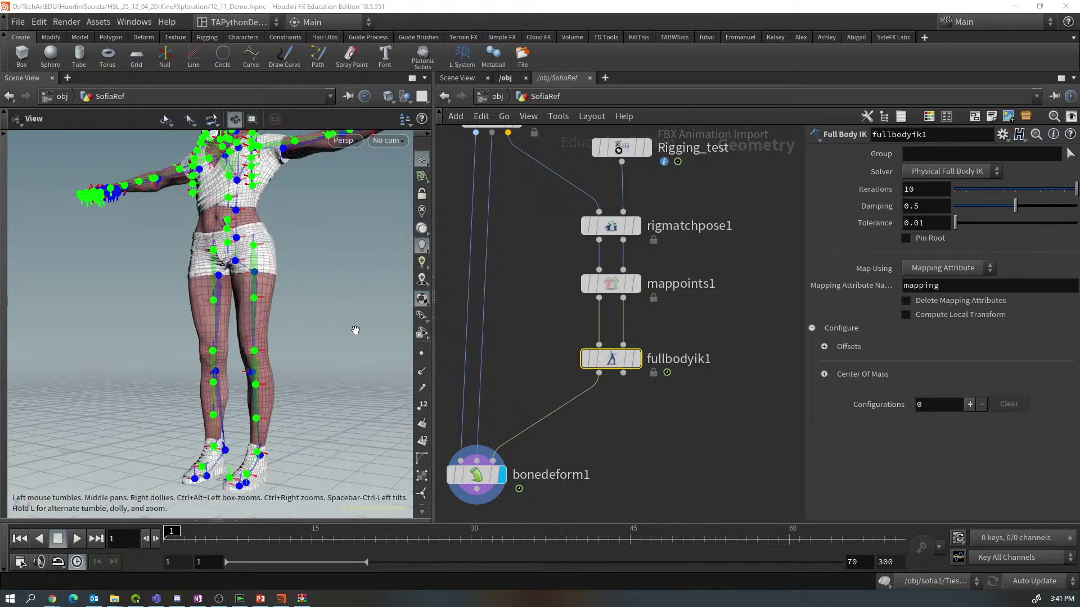
pyautogui.moveTo(355, 330); pyautogui.dragTo(332, 317)
pyautogui.press('Return')
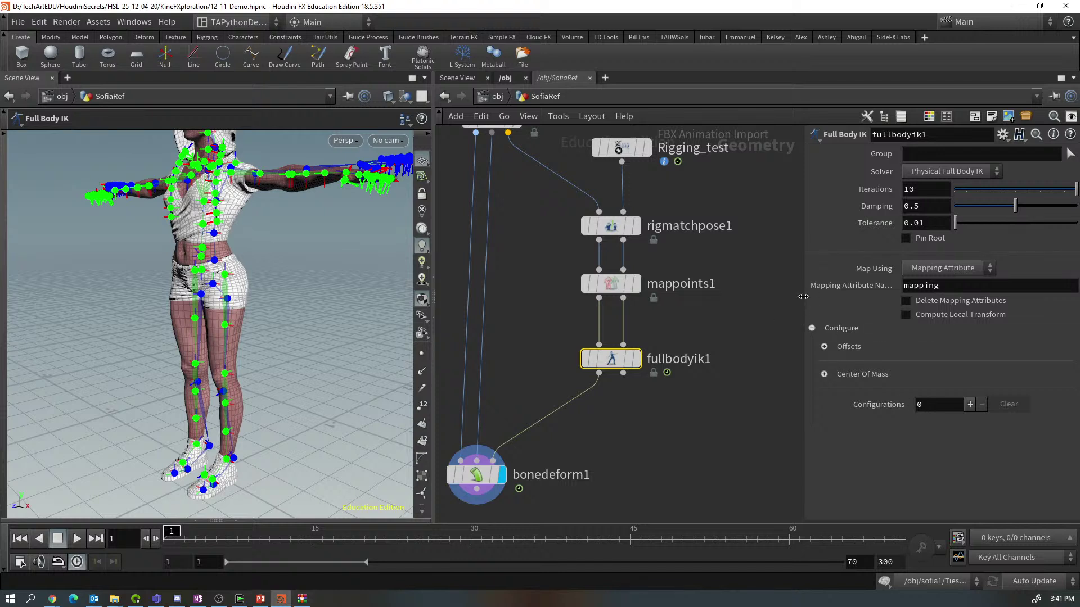
pyautogui.moveTo(803, 296); pyautogui.dragTo(760, 294)
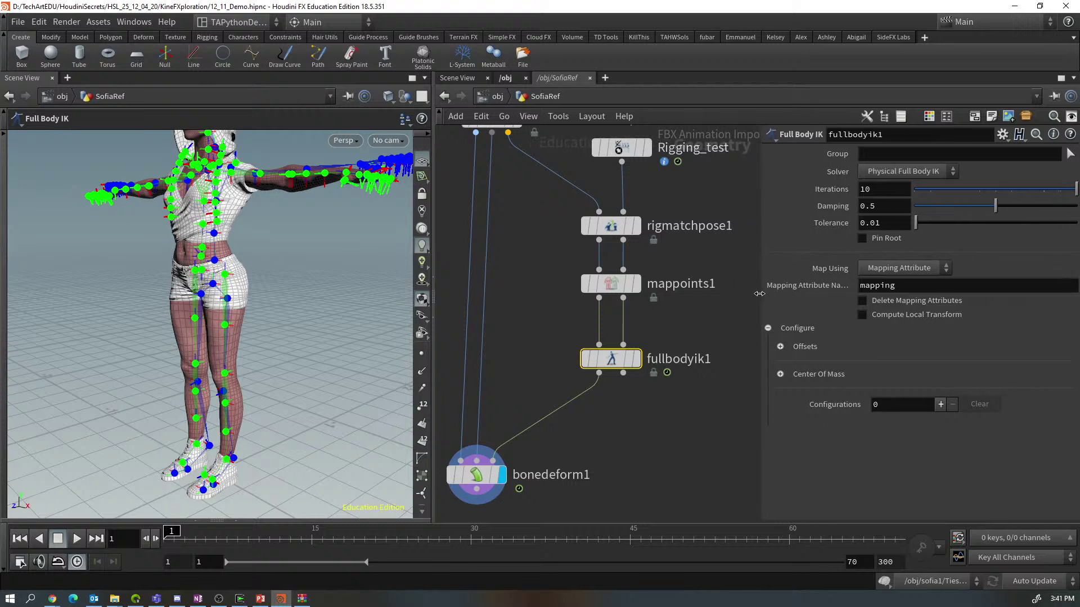
pyautogui.click(940, 404)
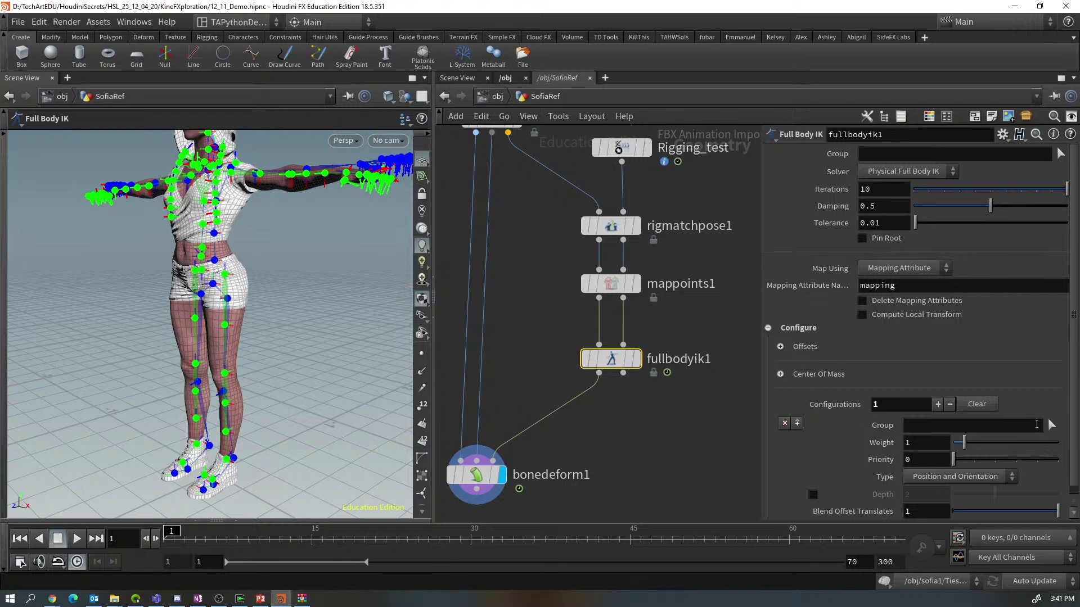
pyautogui.click(1053, 426)
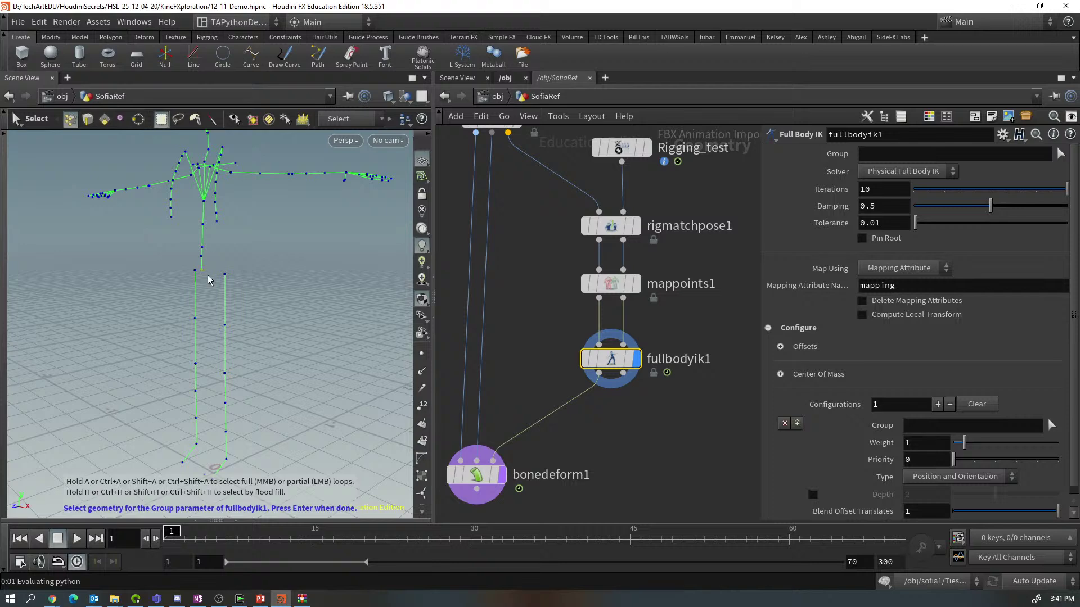
pyautogui.click(208, 275)
pyautogui.press('Return')
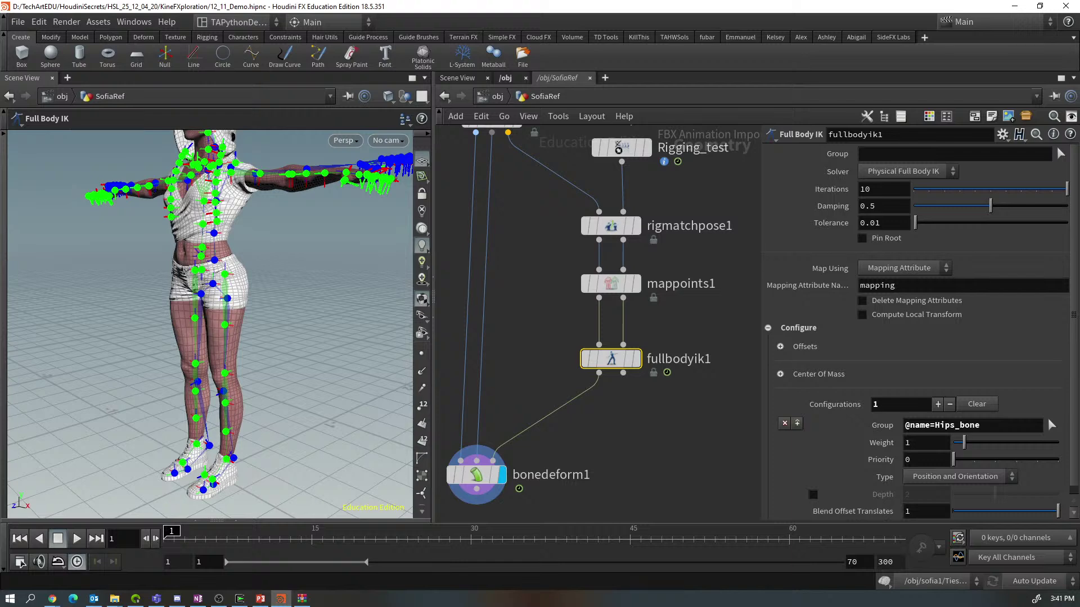
# Set the Hips_bone configuration's weight to 2.9 in fullbodyik1
pyautogui.scroll(-1, 1068, 437)
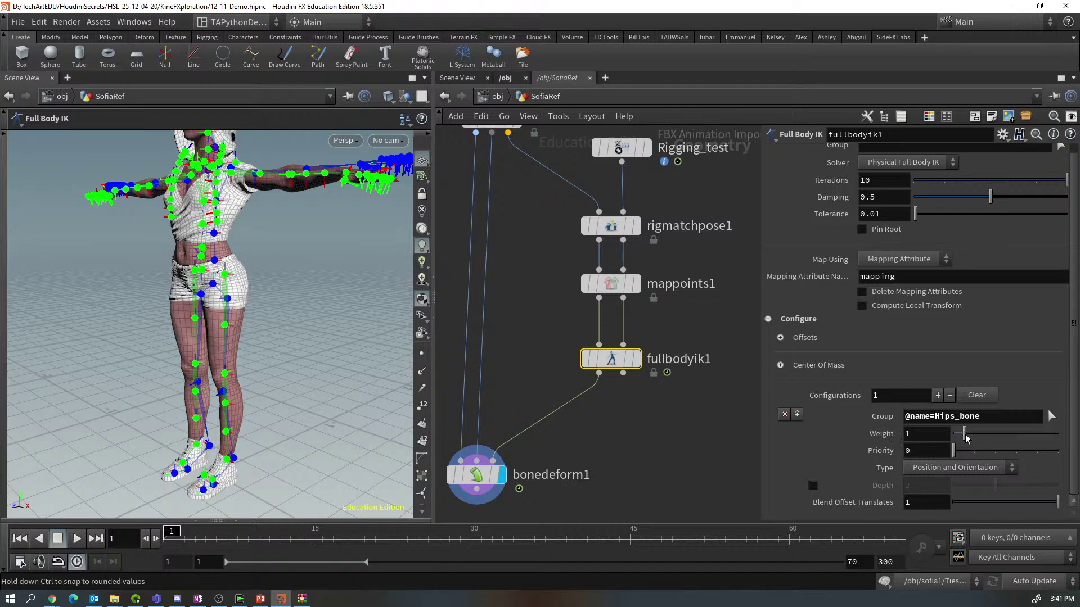
pyautogui.moveTo(964, 434)
pyautogui.mouseDown()
pyautogui.moveTo(1058, 434)
pyautogui.moveTo(950, 441)
pyautogui.moveTo(1032, 443)
pyautogui.moveTo(974, 443)
pyautogui.moveTo(984, 437)
pyautogui.mouseUp()
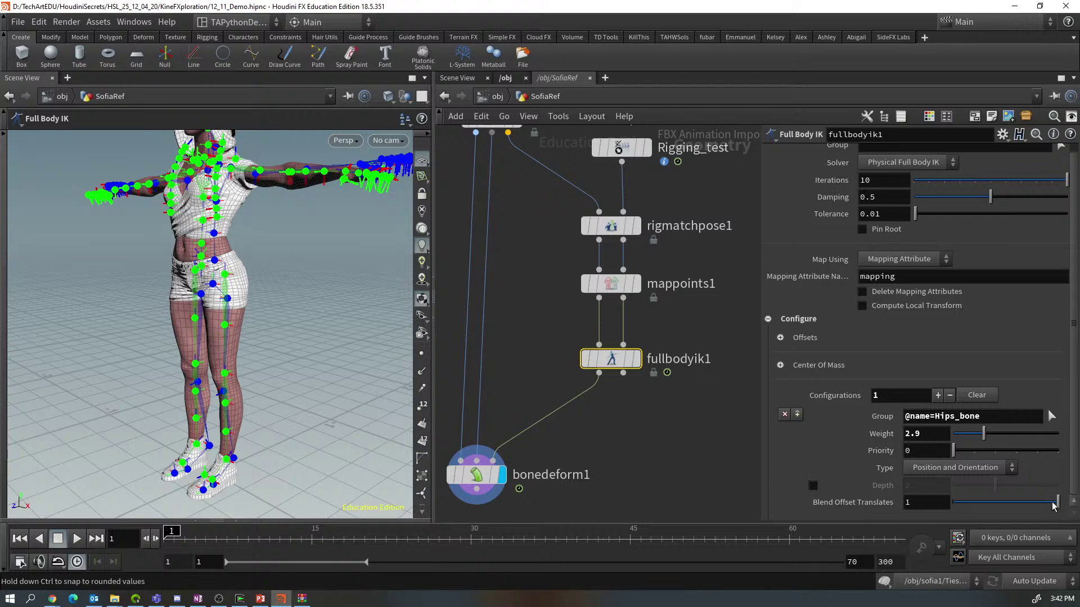
pyautogui.moveTo(1058, 502)
pyautogui.mouseDown()
pyautogui.moveTo(996, 502)
pyautogui.moveTo(1058, 502)
pyautogui.mouseUp()
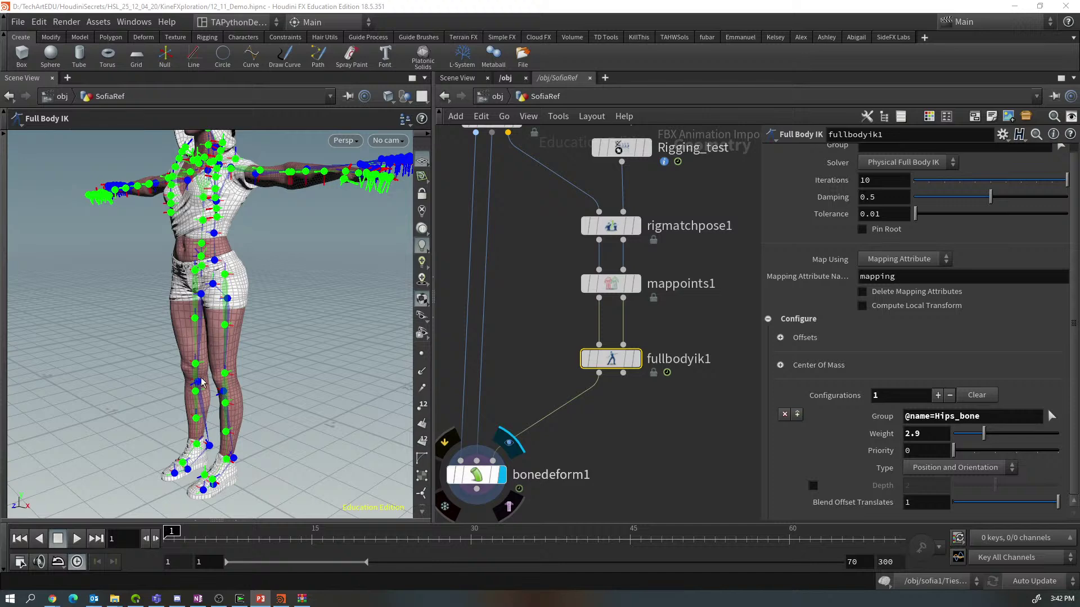
# Select bonedeform1 and inspect the full deformed character without the skeleton overlay
pyautogui.scroll(-4, 639, 461)
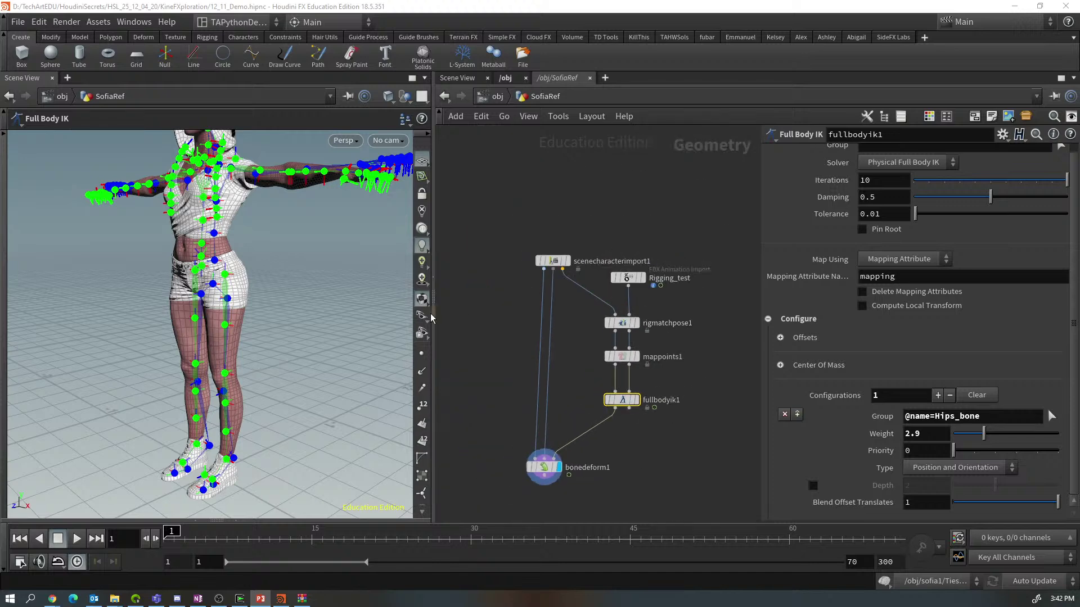
pyautogui.press('Escape')
pyautogui.moveTo(333, 360); pyautogui.dragTo(197, 374)
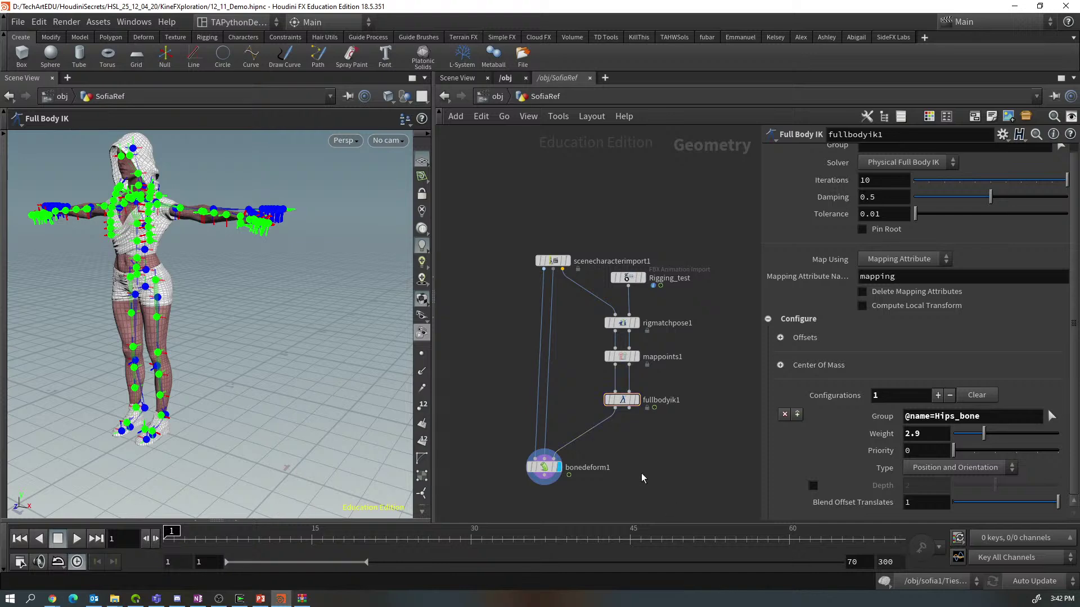
pyautogui.click(547, 468)
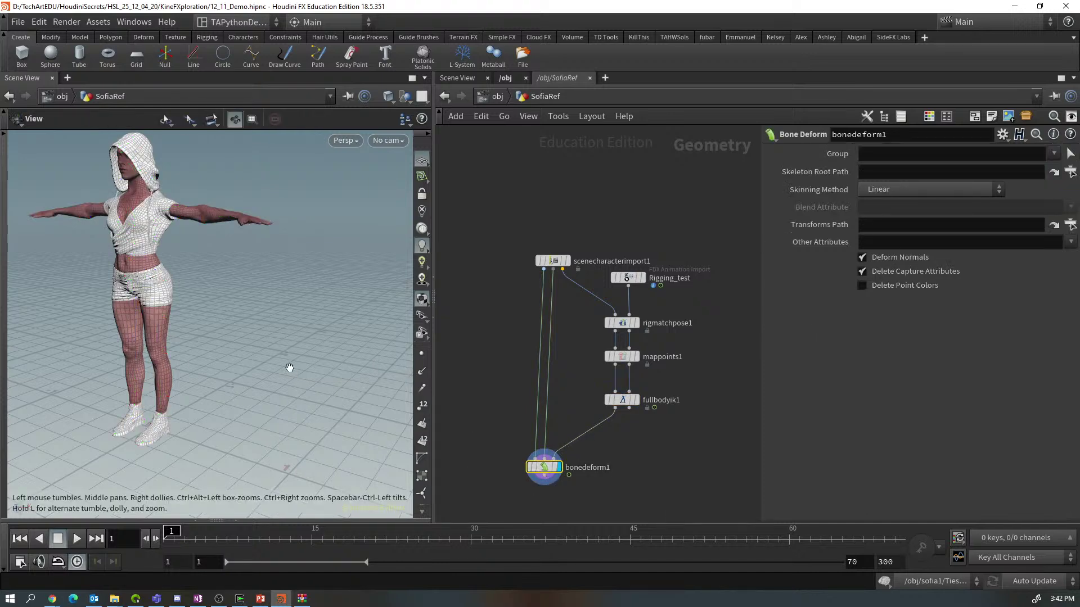
pyautogui.moveTo(289, 366); pyautogui.dragTo(326, 394)
# Move Rigging_test aside, feed it into a new Transform node placed beside bonedeform1, and display that node
pyautogui.moveTo(644, 275)
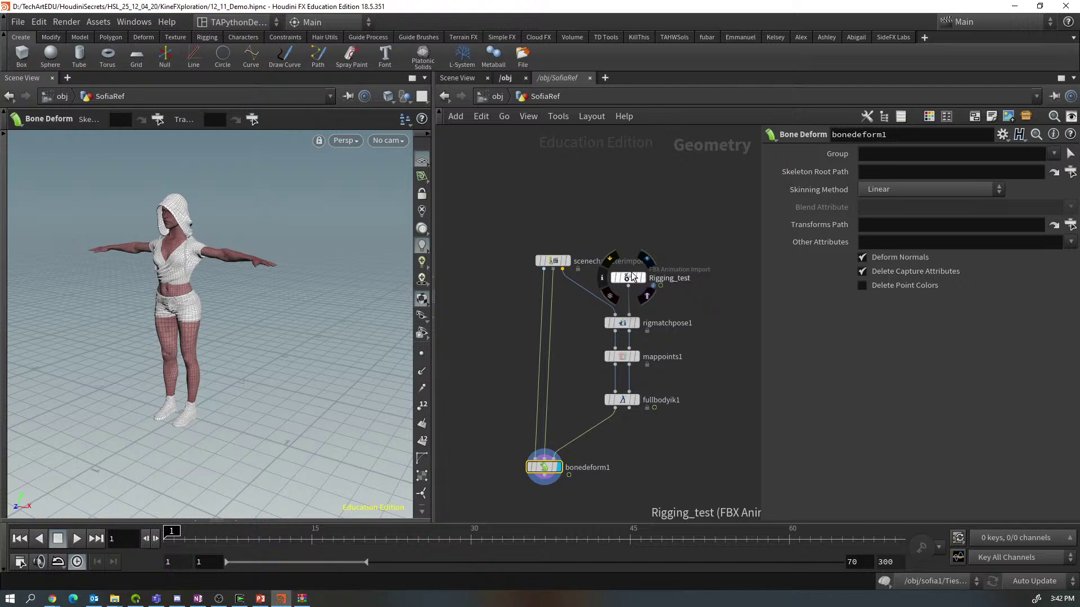
pyautogui.moveTo(644, 276); pyautogui.dragTo(698, 470)
pyautogui.write('trans')
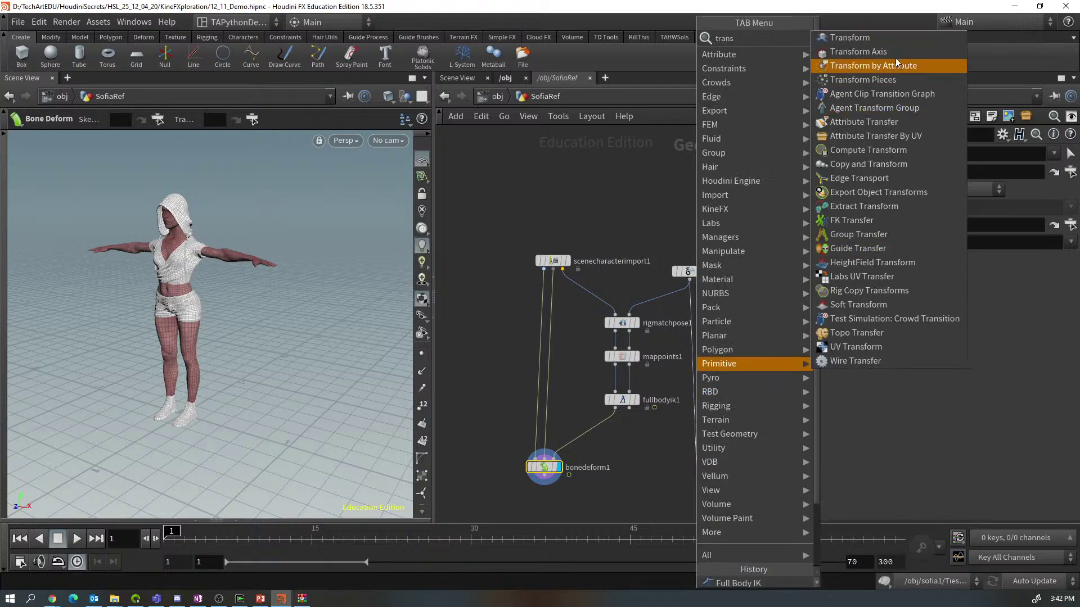
pyautogui.click(871, 37)
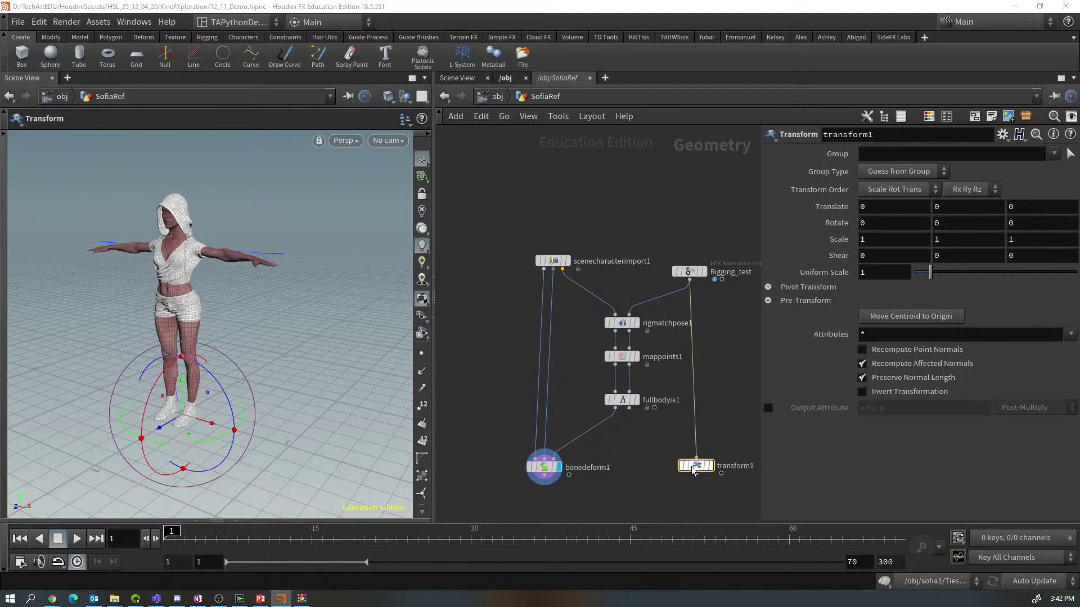
pyautogui.moveTo(695, 470)
pyautogui.moveTo(695, 470); pyautogui.dragTo(677, 467)
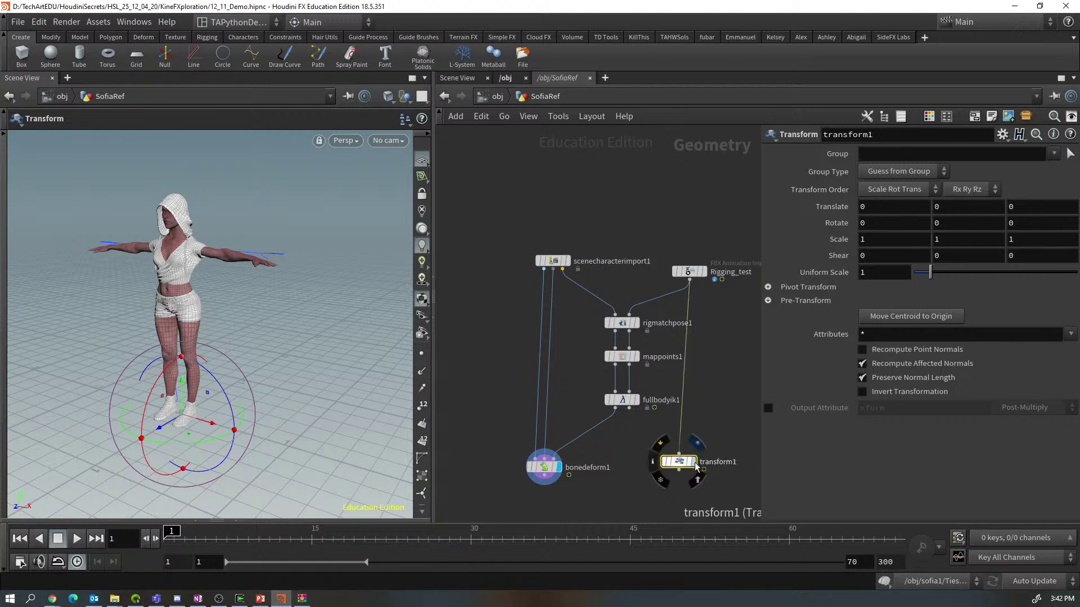
pyautogui.click(693, 462)
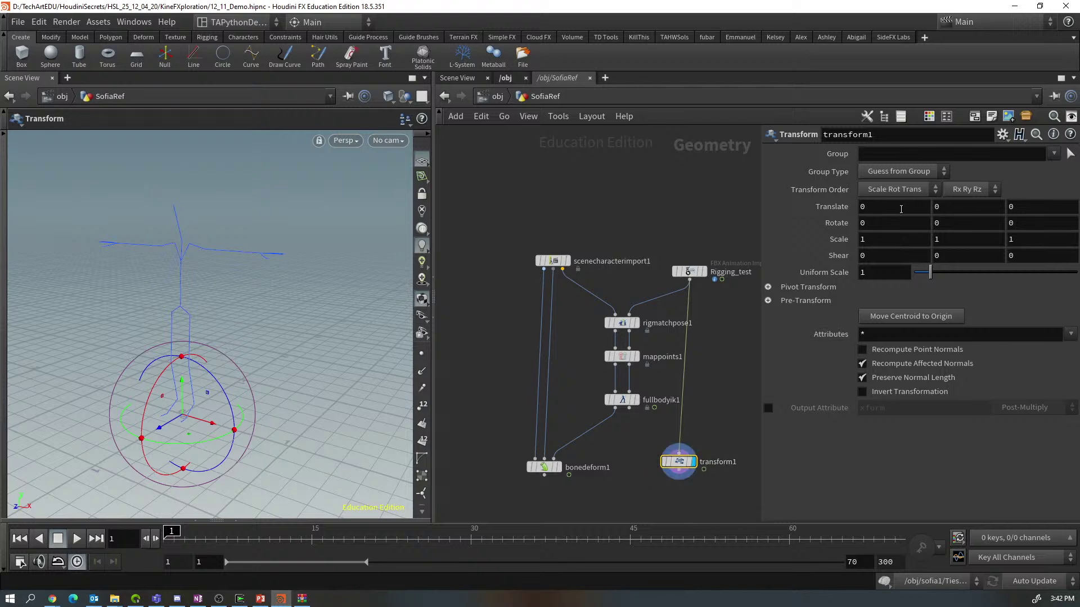
# Offset the Mixamo skeleton by setting transform1's X translation to 1.7, undoing the accidental handle move
pyautogui.moveTo(901, 209); pyautogui.dragTo(1019, 214, button='middle')
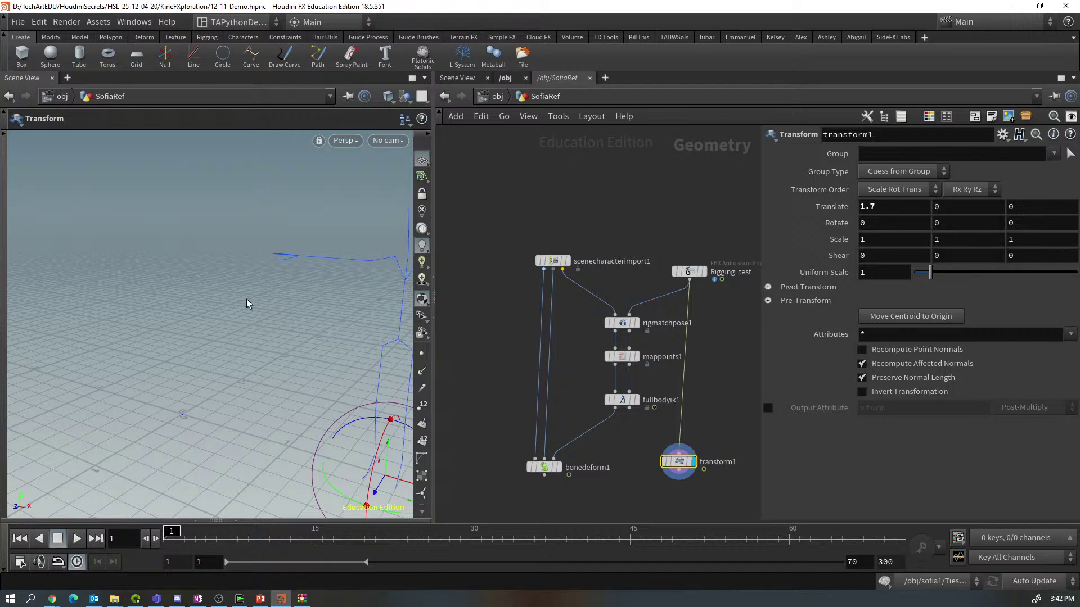
pyautogui.moveTo(305, 318); pyautogui.dragTo(278, 302, button='middle')
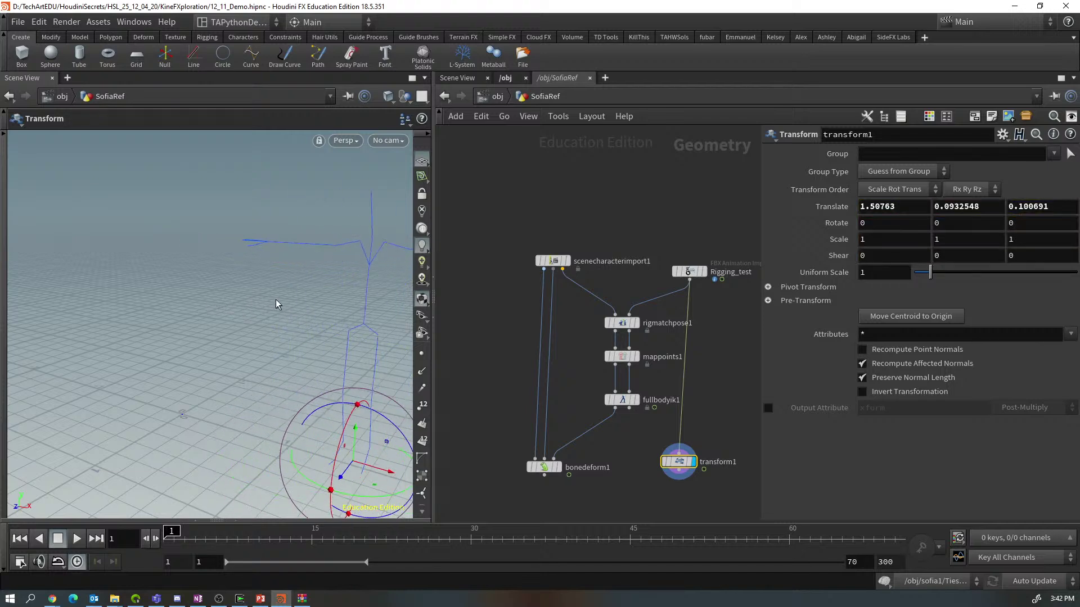
pyautogui.hotkey('ctrl', 'z')
pyautogui.press('Escape')
pyautogui.moveTo(342, 334); pyautogui.dragTo(240, 290, button='middle')
pyautogui.moveTo(630, 454); pyautogui.dragTo(634, 336, button='middle')
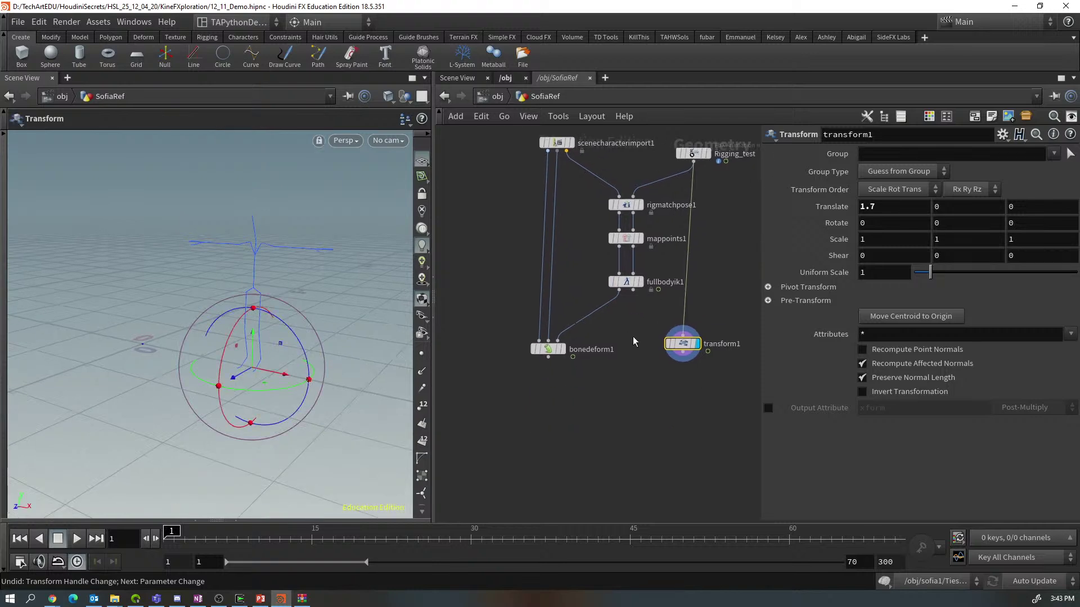
# Merge the outputs of bonedeform1 and transform1 in a new Merge node below them, and display that node
pyautogui.click(548, 357)
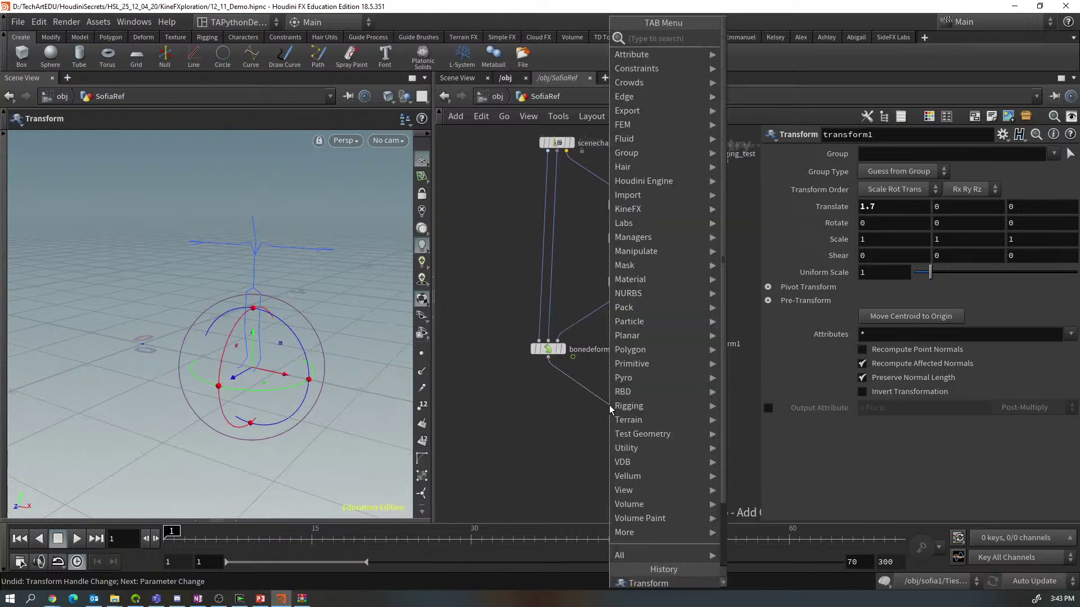
pyautogui.click(609, 405)
pyautogui.write('merge')
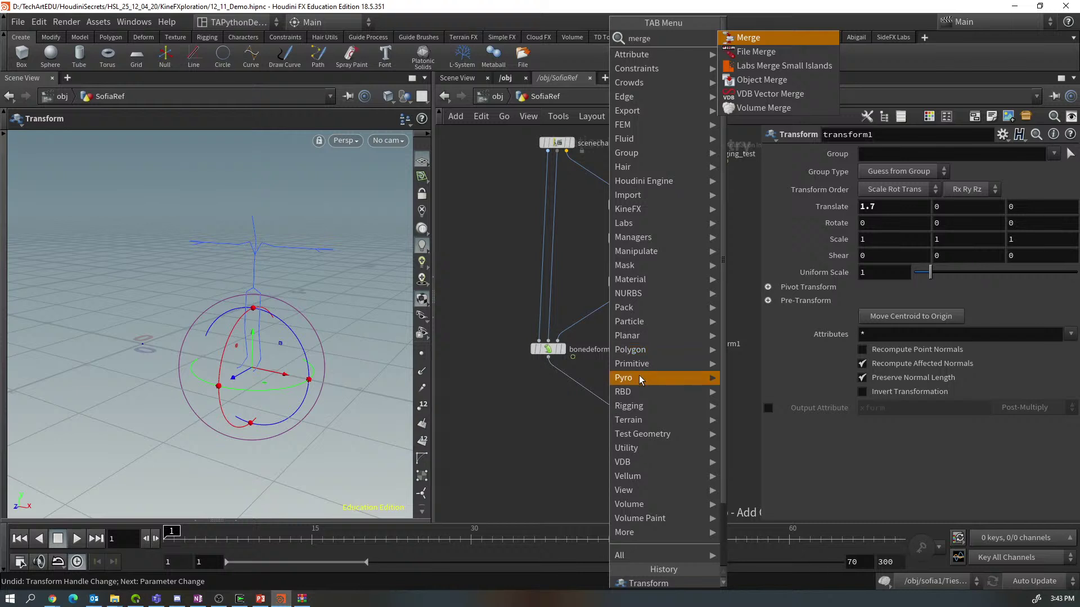
pyautogui.click(749, 38)
pyautogui.moveTo(616, 399)
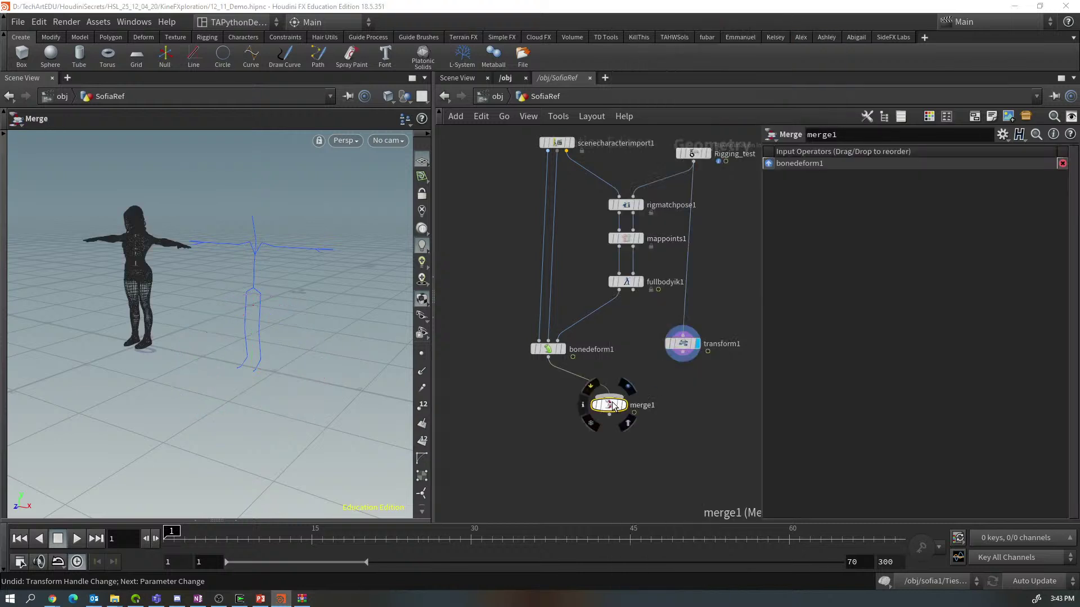
pyautogui.click(682, 354)
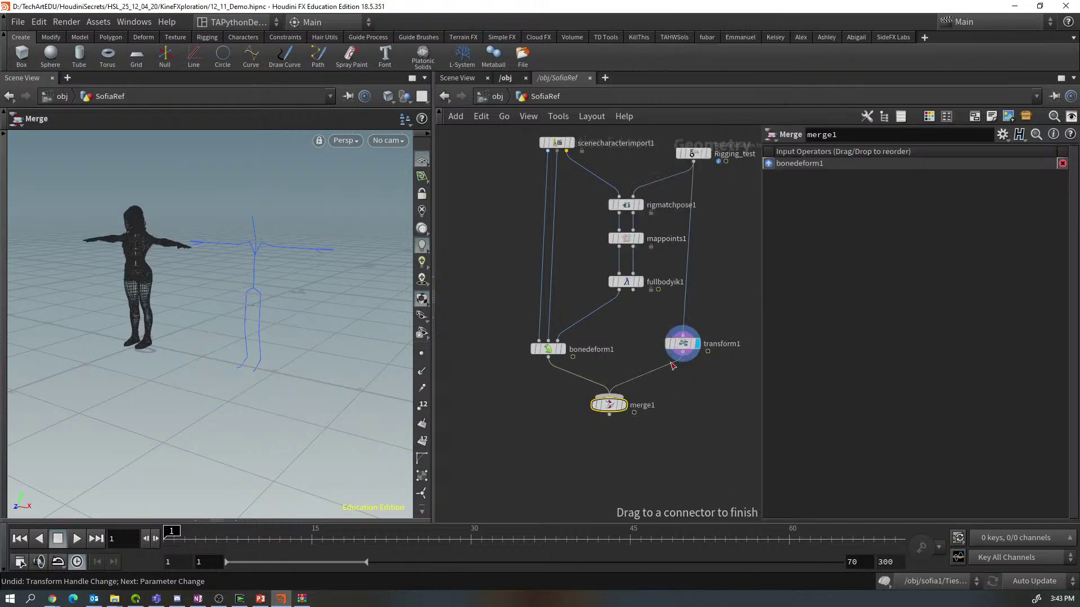
pyautogui.click(613, 401)
pyautogui.click(627, 406)
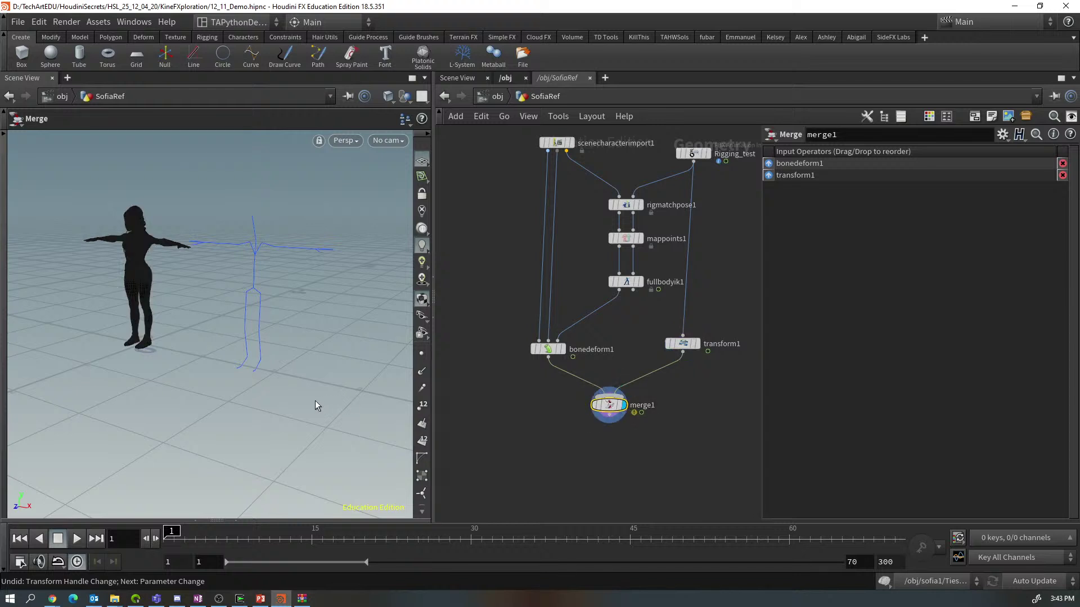
# Frame both figures and scrub the animation to about frame 63 and back to frame 1, comparing Sofia with the source skeleton
pyautogui.press('space')
pyautogui.moveTo(315, 400); pyautogui.dragTo(354, 429)
pyautogui.scroll(5, 312, 416)
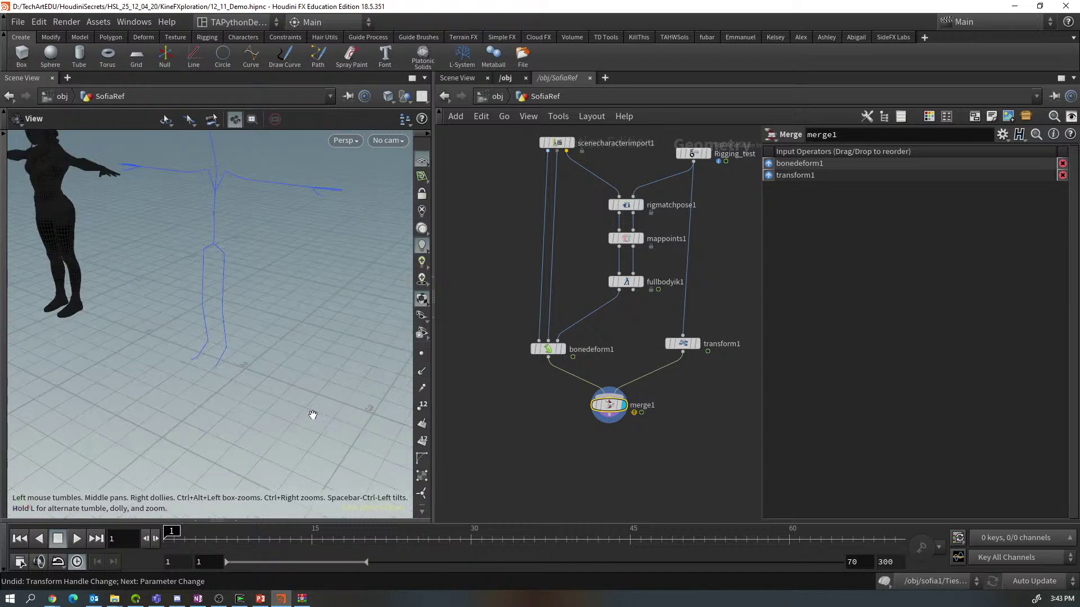
pyautogui.moveTo(313, 417); pyautogui.dragTo(451, 483, button='middle')
pyautogui.scroll(2, 452, 483)
pyautogui.moveTo(387, 433); pyautogui.dragTo(355, 431, button='middle')
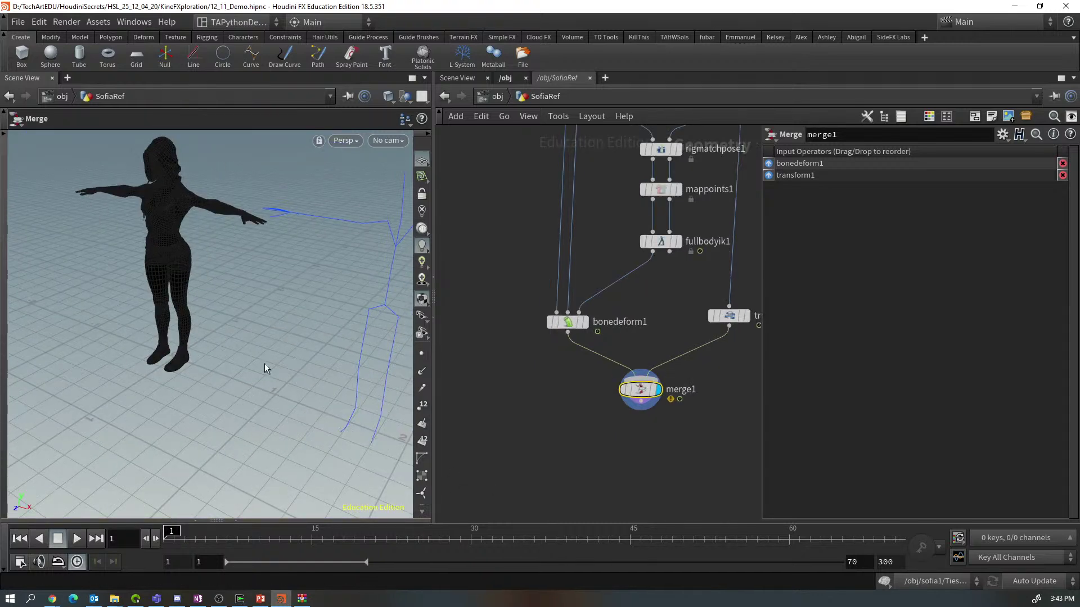
pyautogui.scroll(-5, 266, 368)
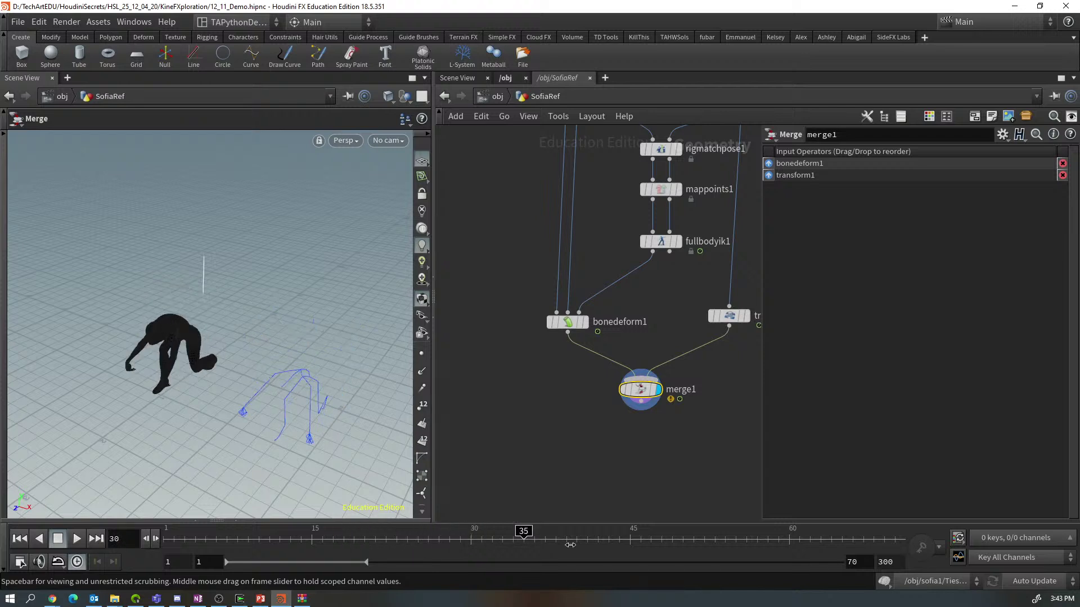
pyautogui.moveTo(569, 545); pyautogui.dragTo(812, 528)
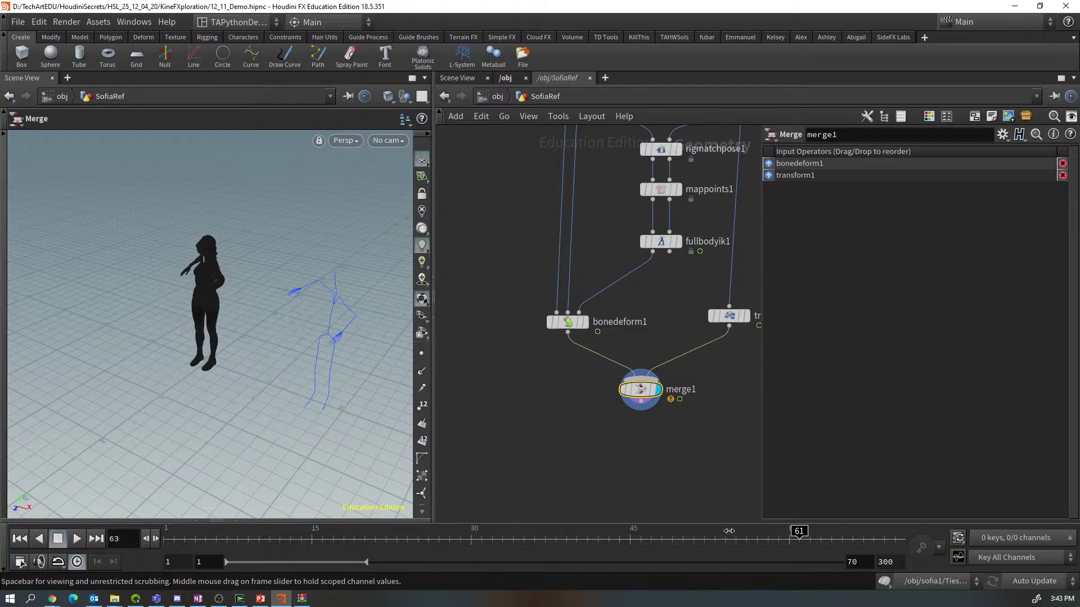
pyautogui.moveTo(729, 531); pyautogui.dragTo(450, 512)
pyautogui.moveTo(278, 501); pyautogui.dragTo(145, 498)
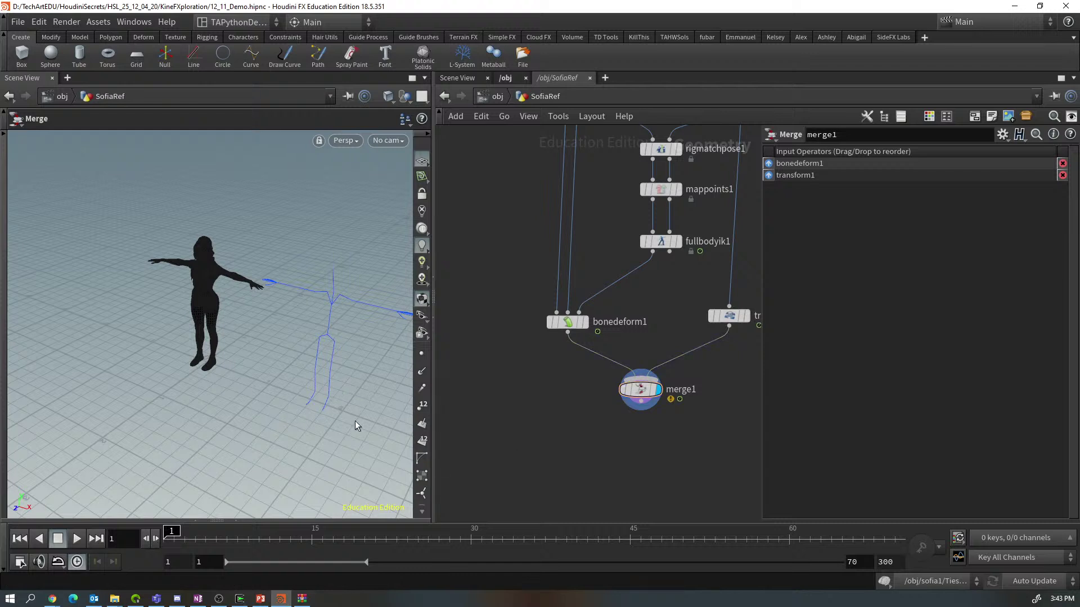
pyautogui.press('Escape')
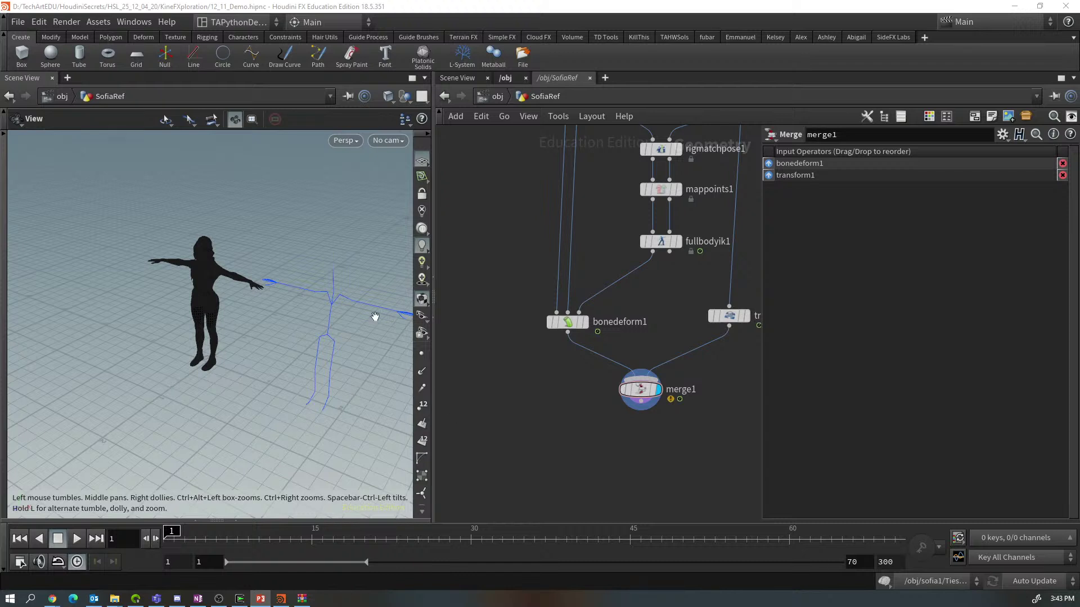
# Save the current scene file
pyautogui.click(21, 23)
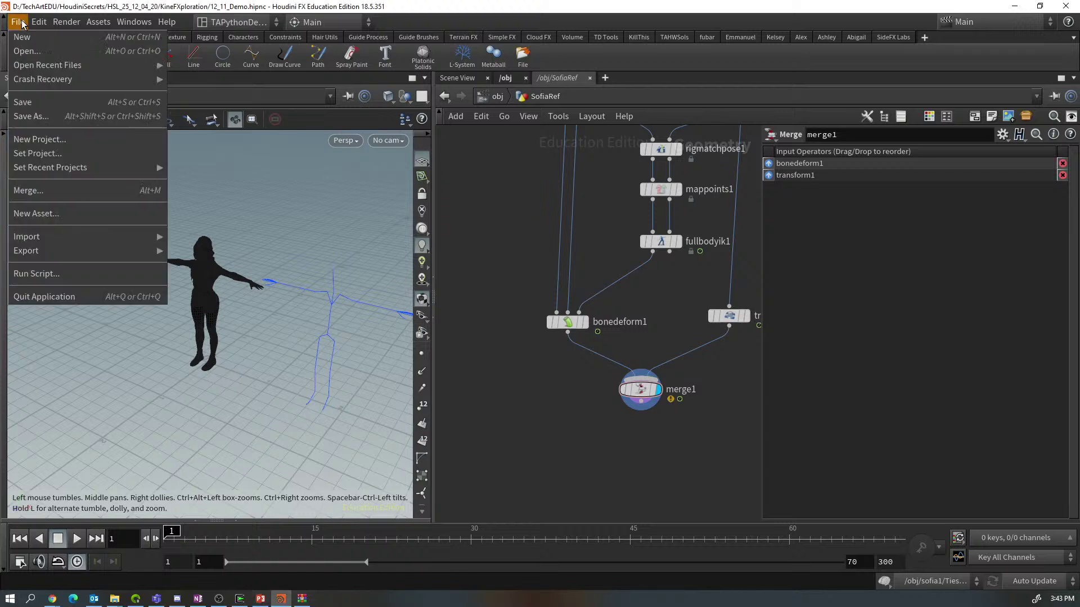
pyautogui.click(27, 103)
pyautogui.moveTo(584, 406); pyautogui.dragTo(534, 447, button='middle')
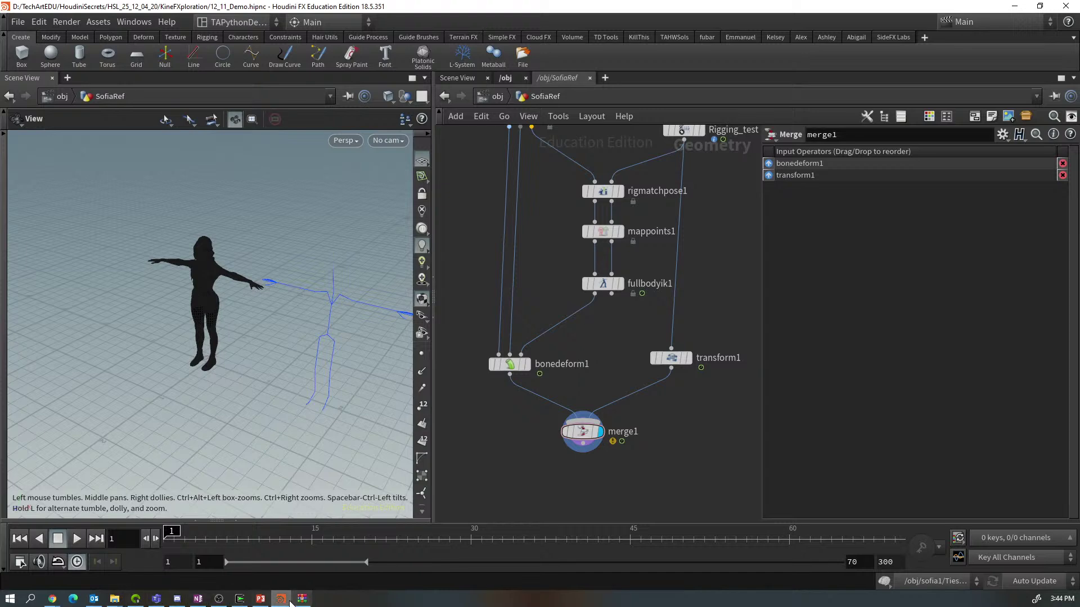
# Switch to Mixamo in Chrome, remove the Skinning Test genre filter, and search the animations for "Dancve"
pyautogui.click(53, 600)
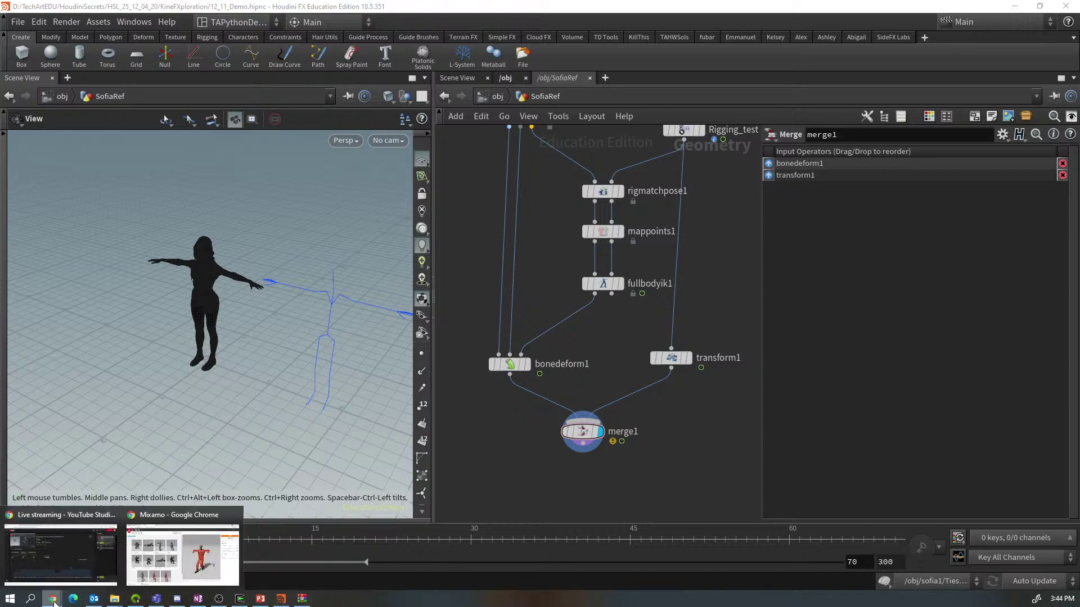
pyautogui.click(217, 556)
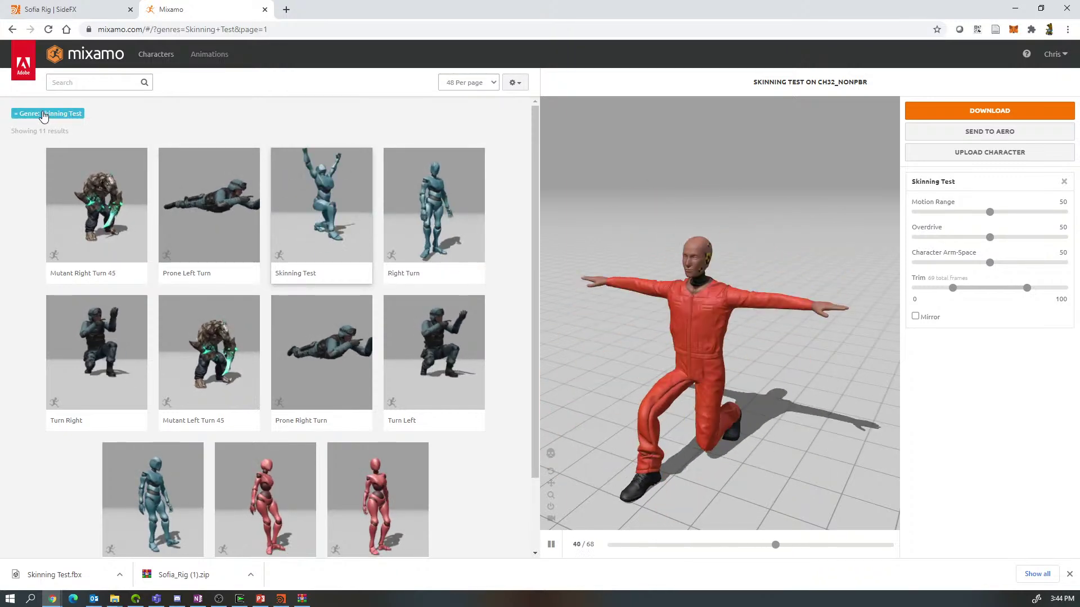
pyautogui.click(18, 115)
pyautogui.click(79, 84)
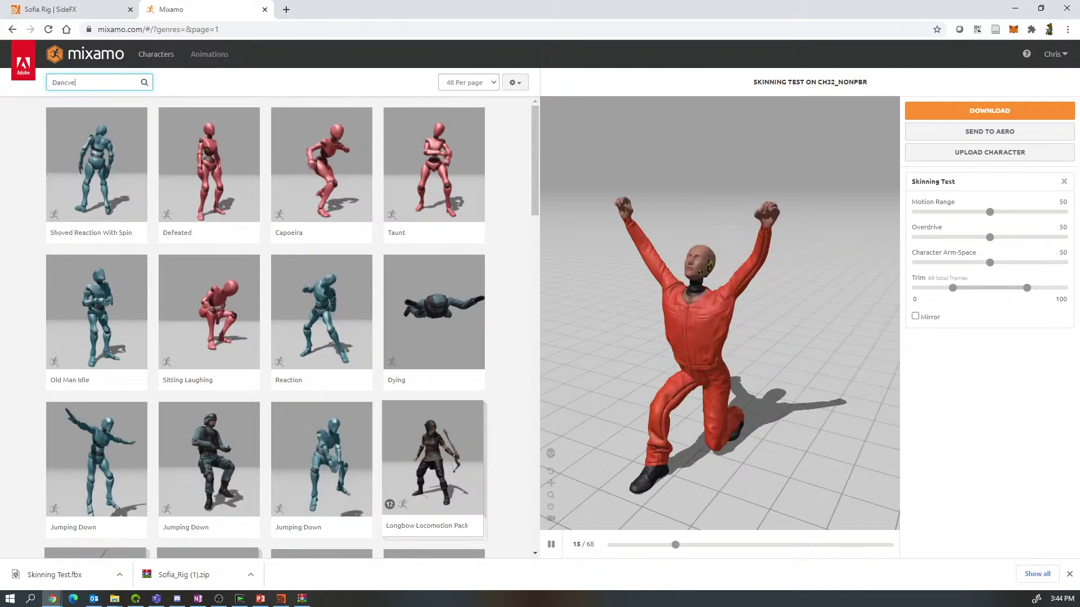
pyautogui.press('Return')
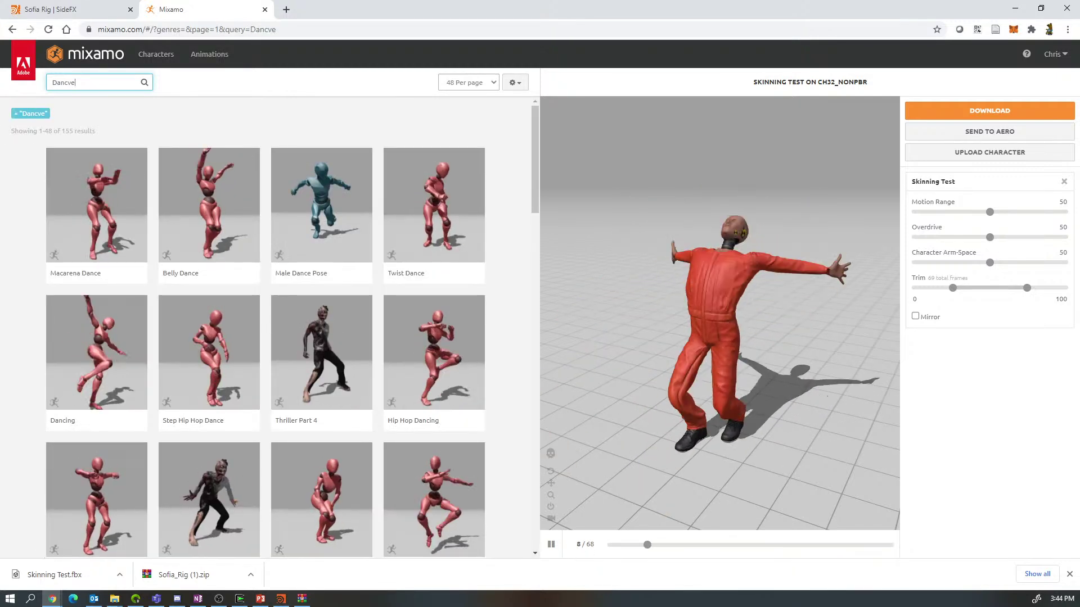
# Browse the first two pages of dance animation results for a suitable clip
pyautogui.scroll(-5, 288, 357)
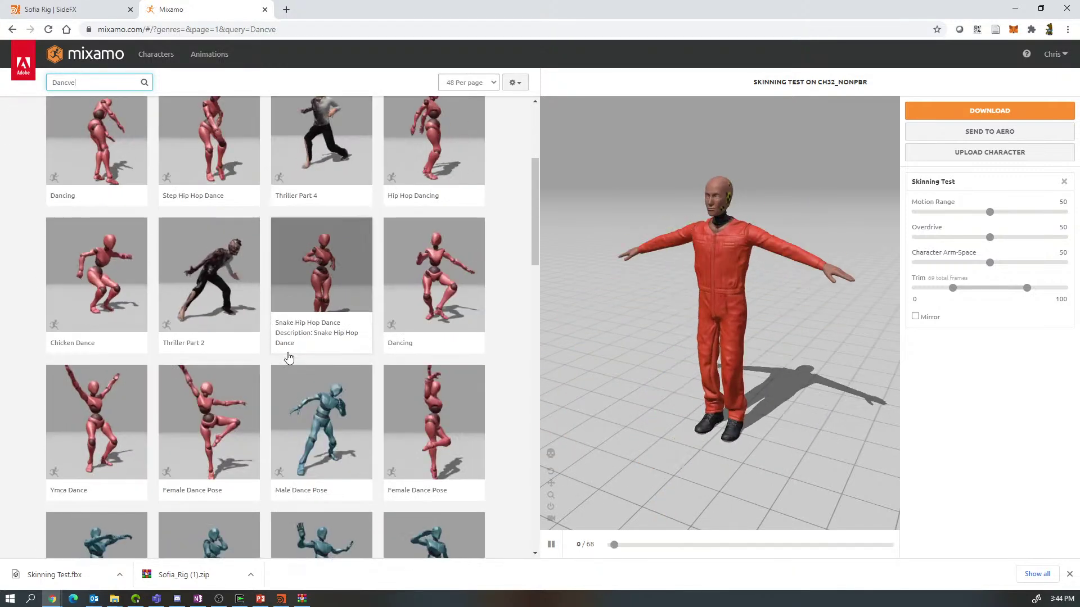
pyautogui.scroll(-4, 316, 360)
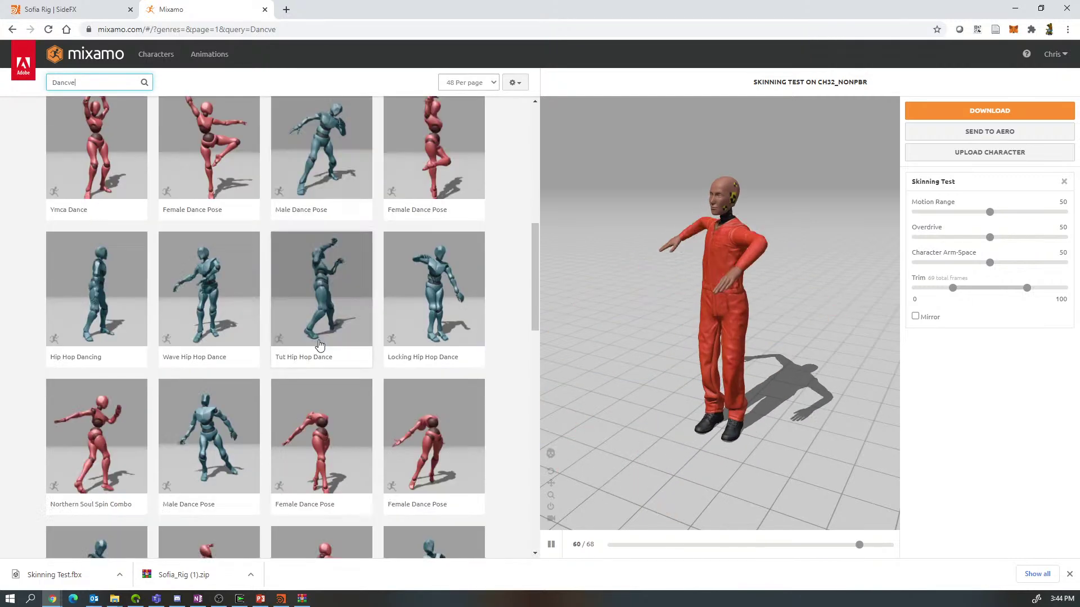
pyautogui.scroll(-6, 320, 345)
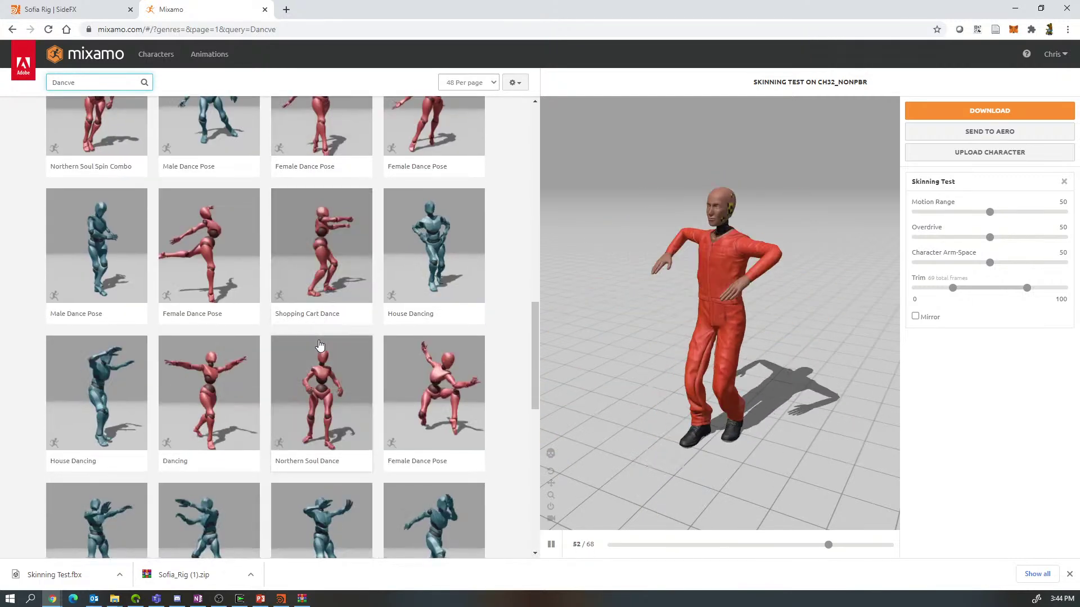
pyautogui.scroll(-6, 319, 345)
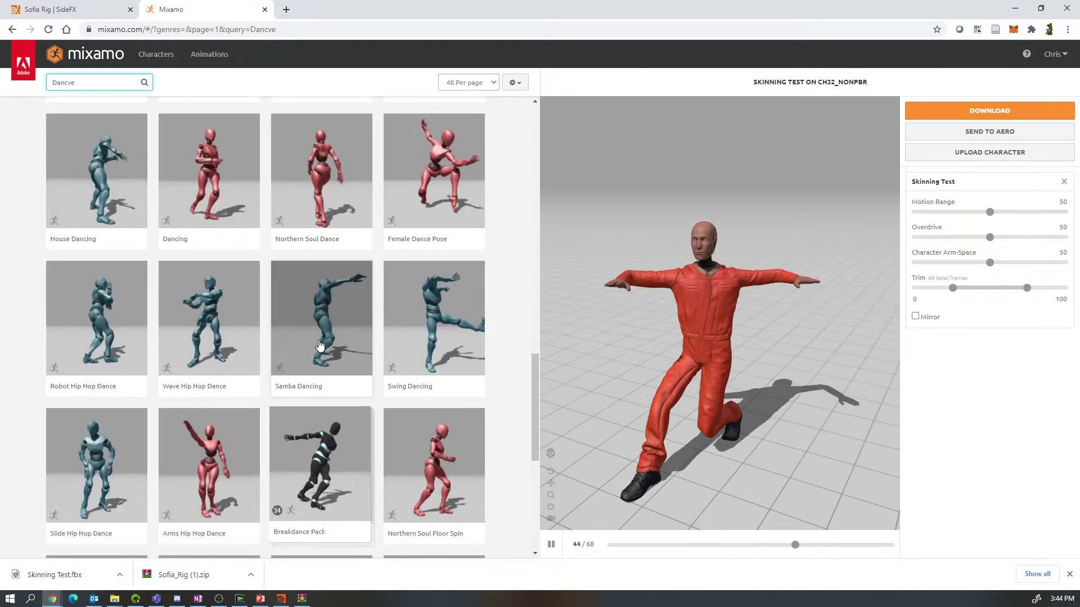
pyautogui.scroll(-3, 320, 345)
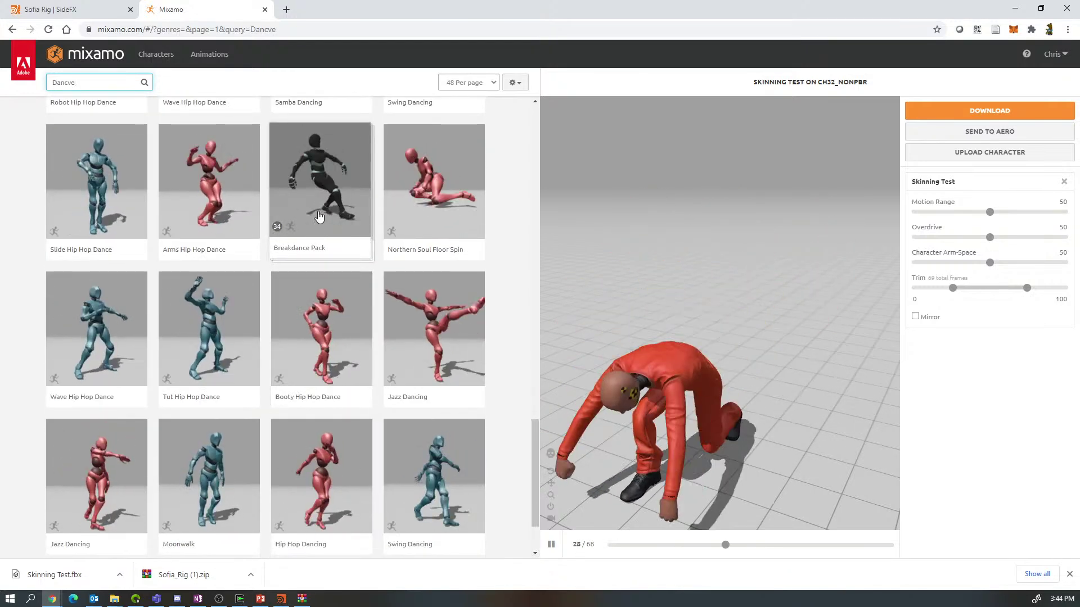
pyautogui.scroll(-2, 317, 326)
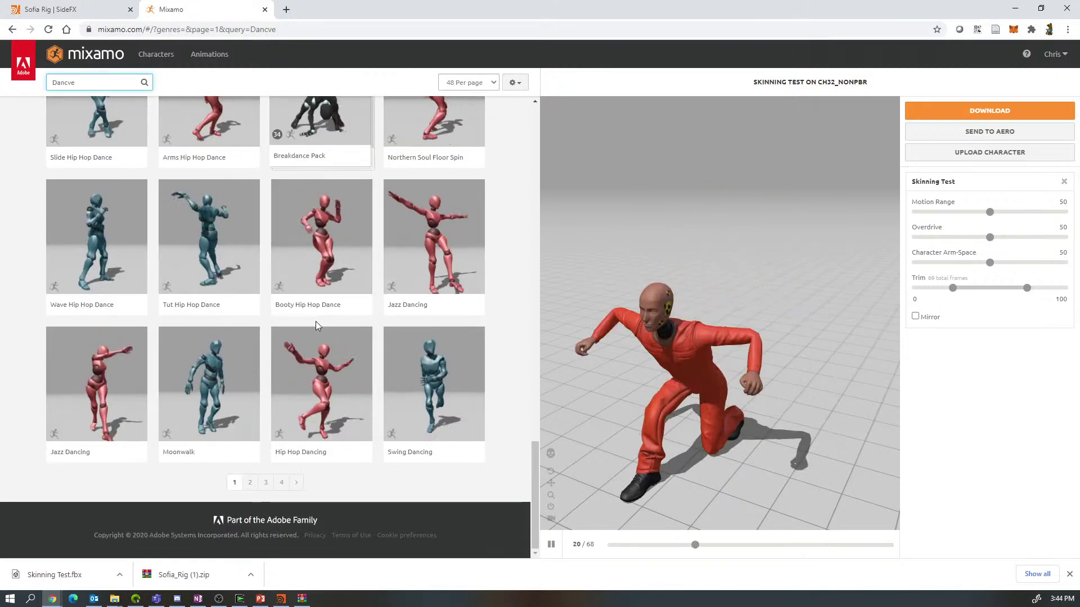
pyautogui.click(249, 485)
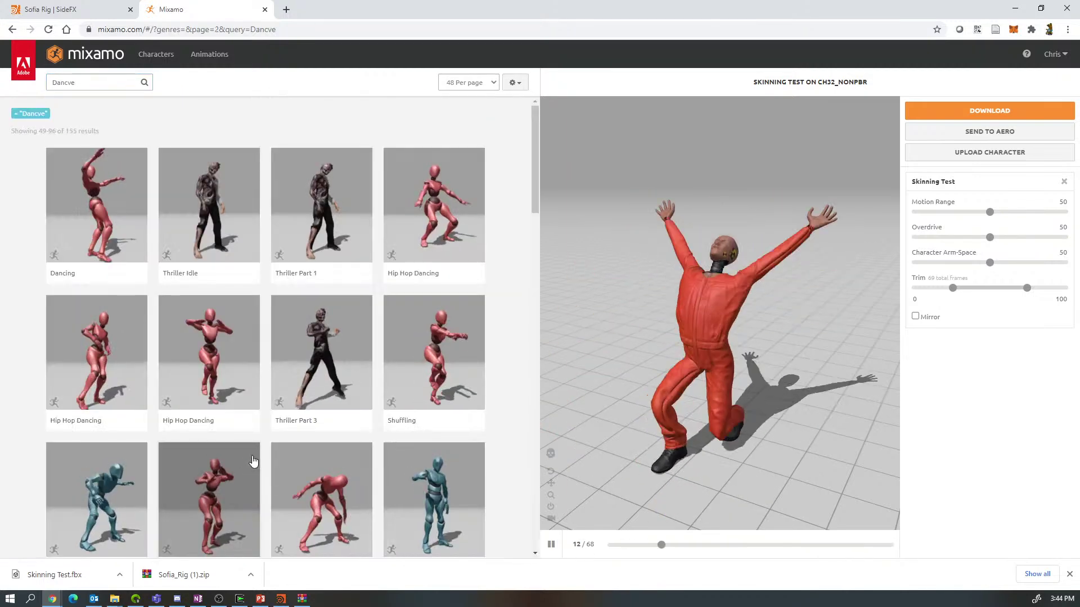
pyautogui.scroll(-4, 324, 358)
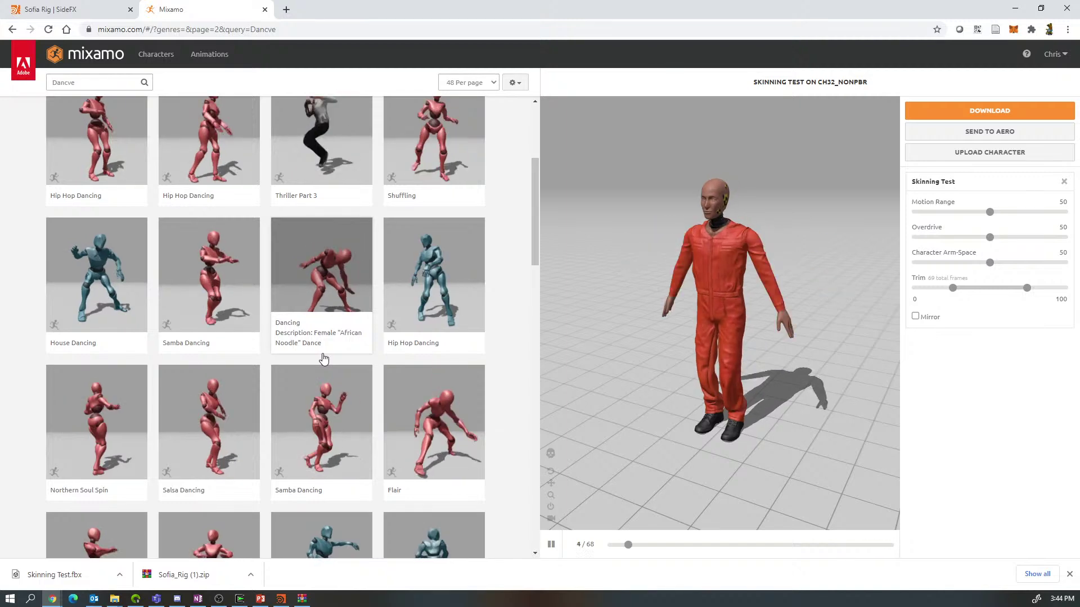
pyautogui.scroll(-8, 323, 359)
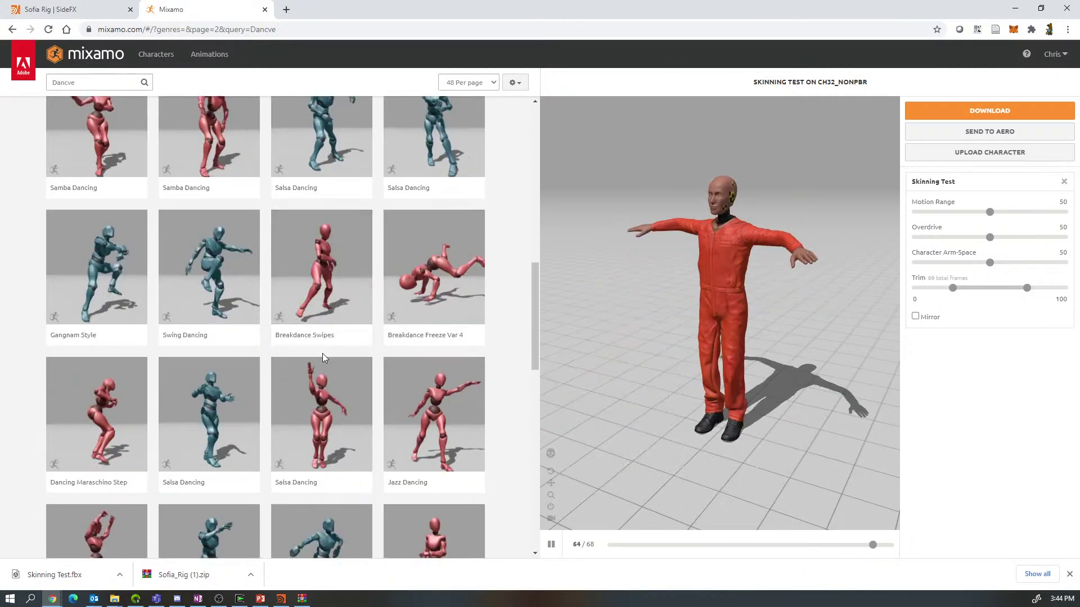
pyautogui.scroll(-3, 323, 359)
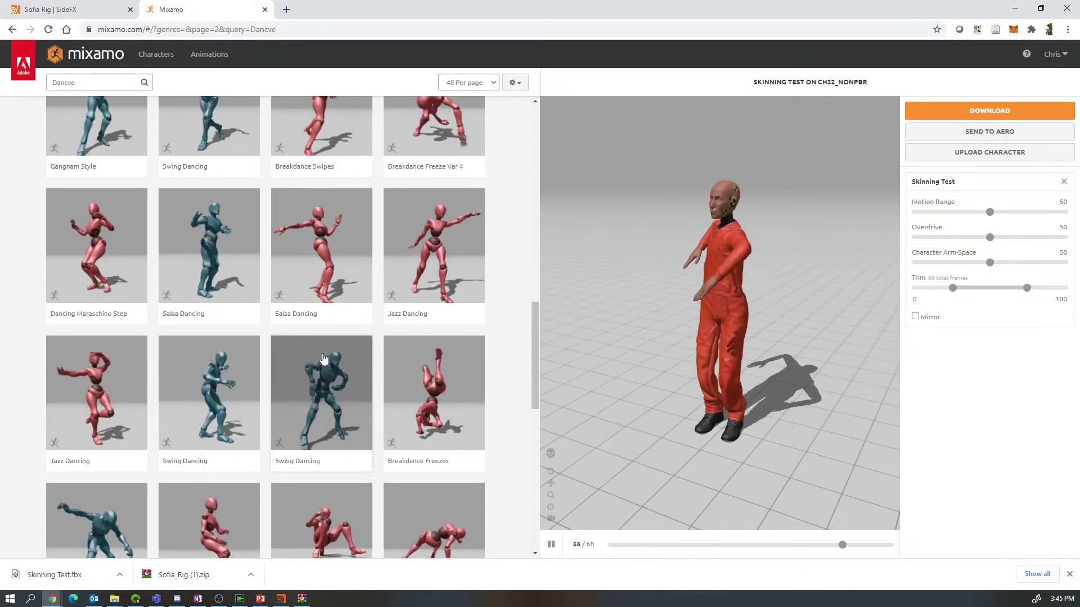
pyautogui.scroll(-4, 323, 358)
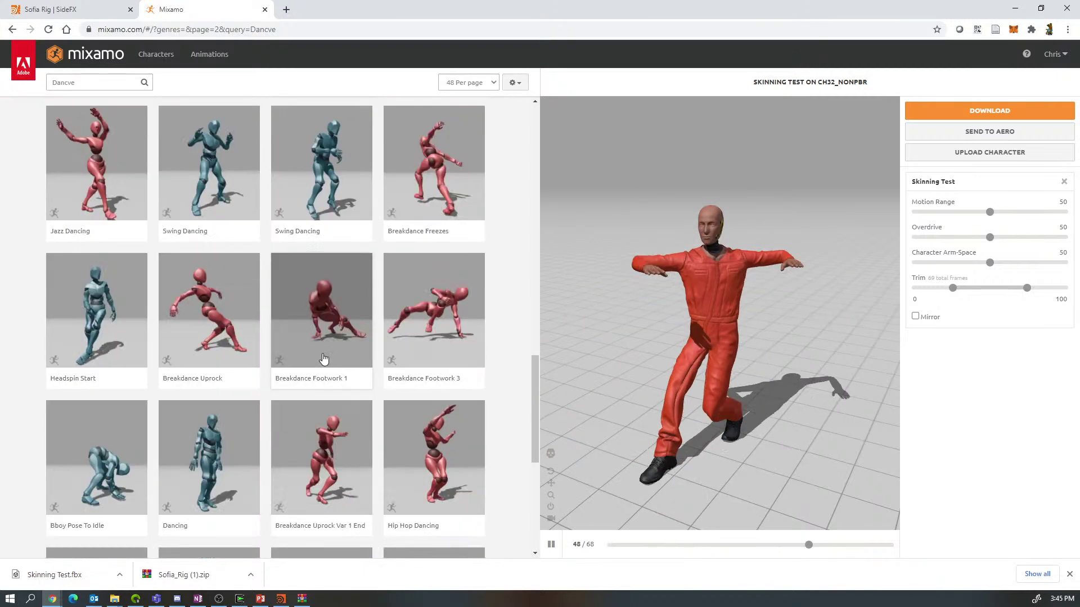
pyautogui.scroll(-4, 323, 359)
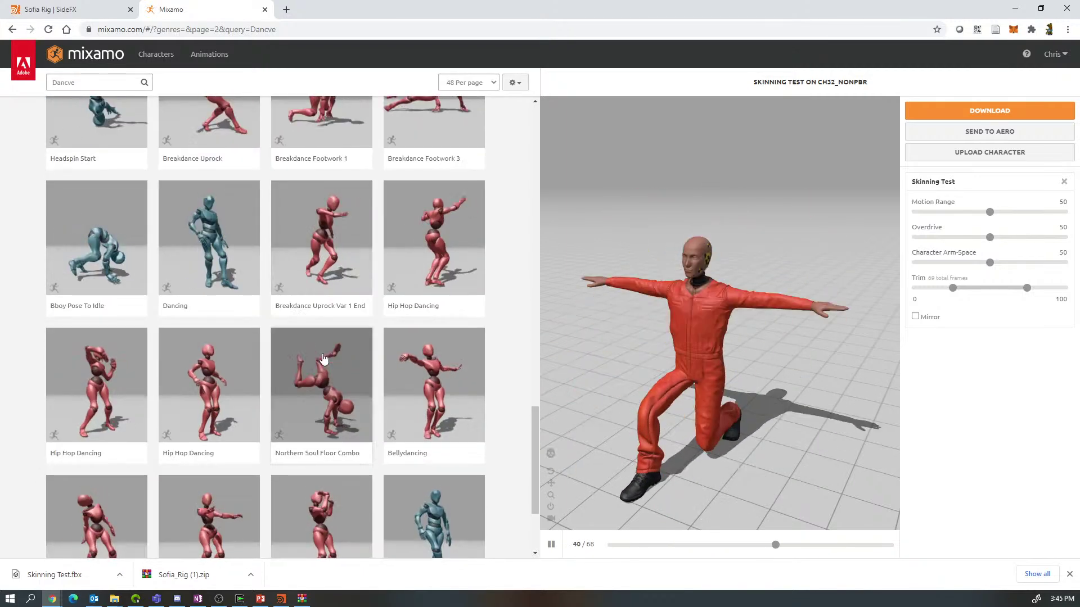
pyautogui.scroll(-3, 324, 358)
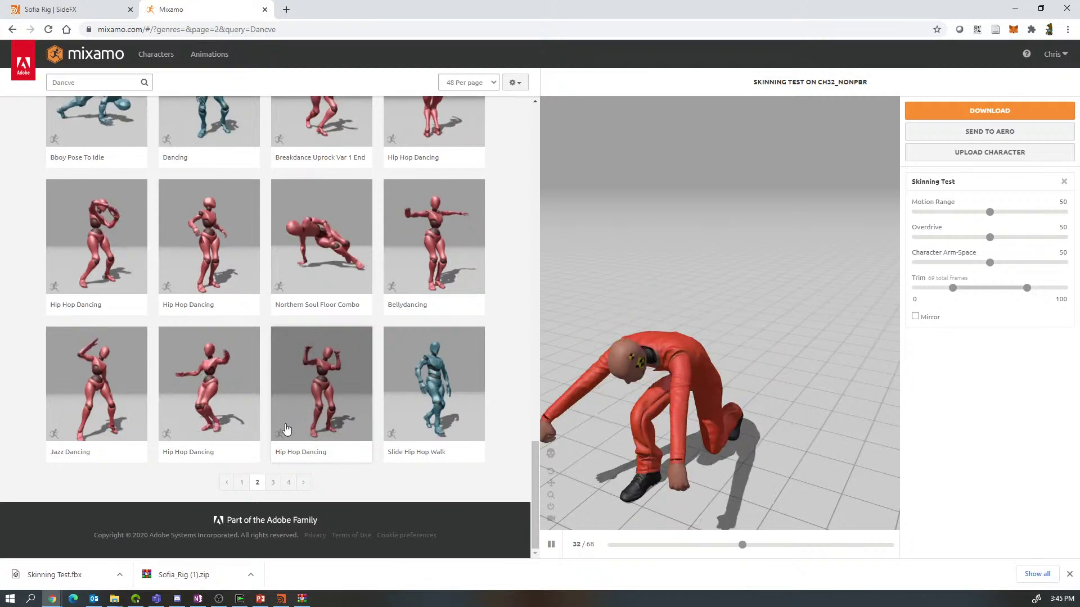
# Check the saved animation files in the clips folder in File Explorer, and return to the Mixamo page in Chrome
pyautogui.click(281, 600)
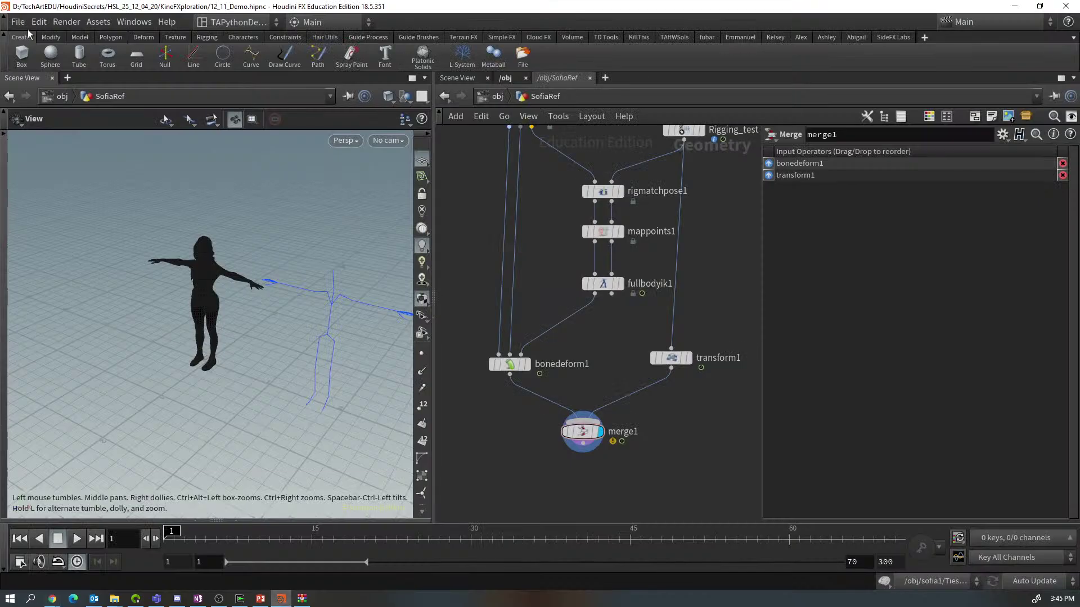
pyautogui.click(114, 601)
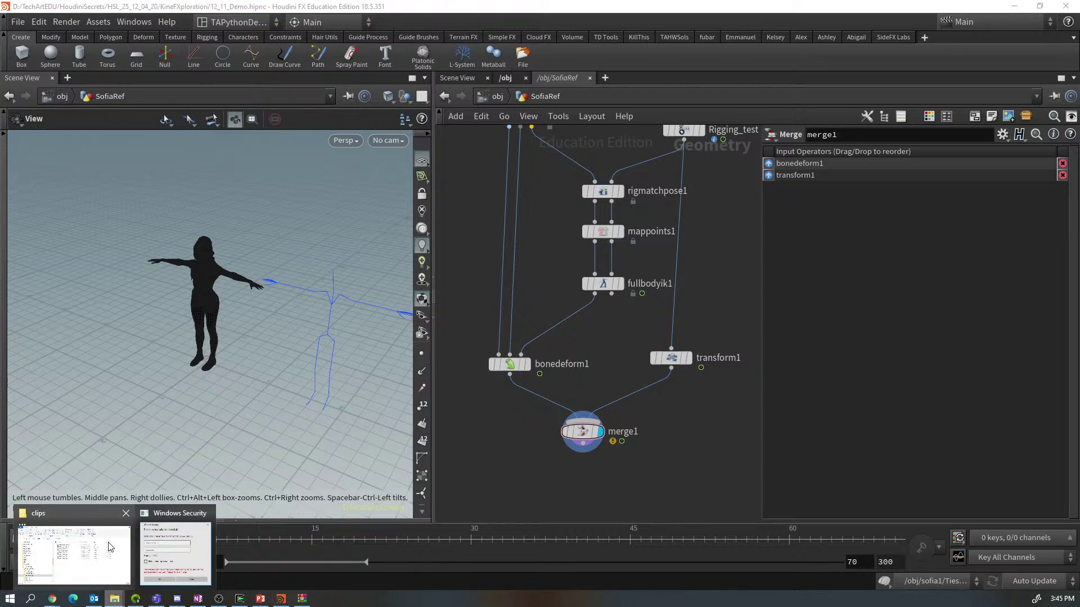
pyautogui.click(86, 516)
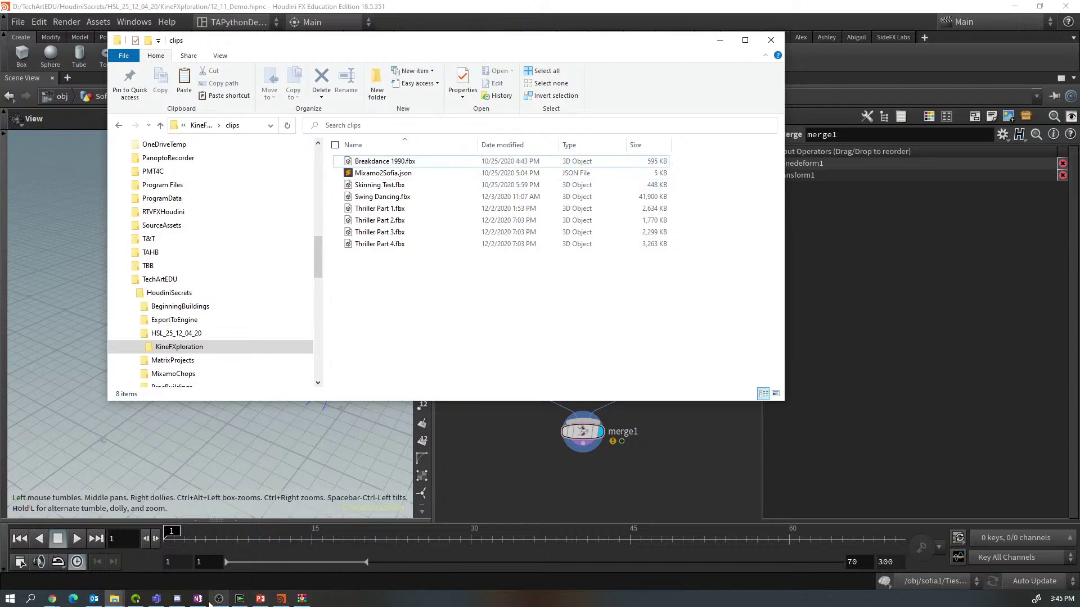
pyautogui.click(56, 600)
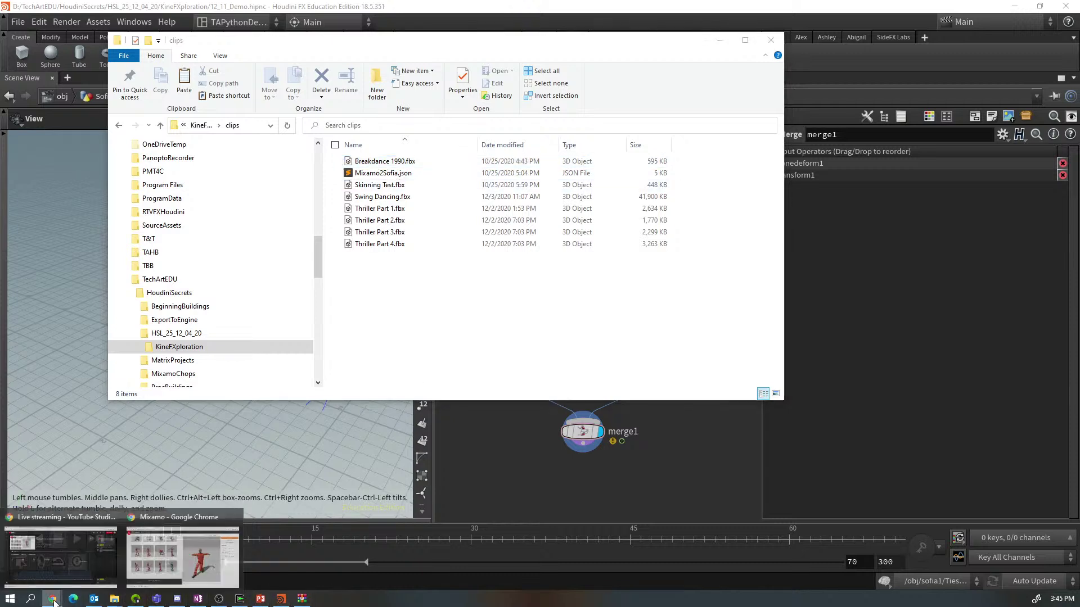
pyautogui.click(172, 534)
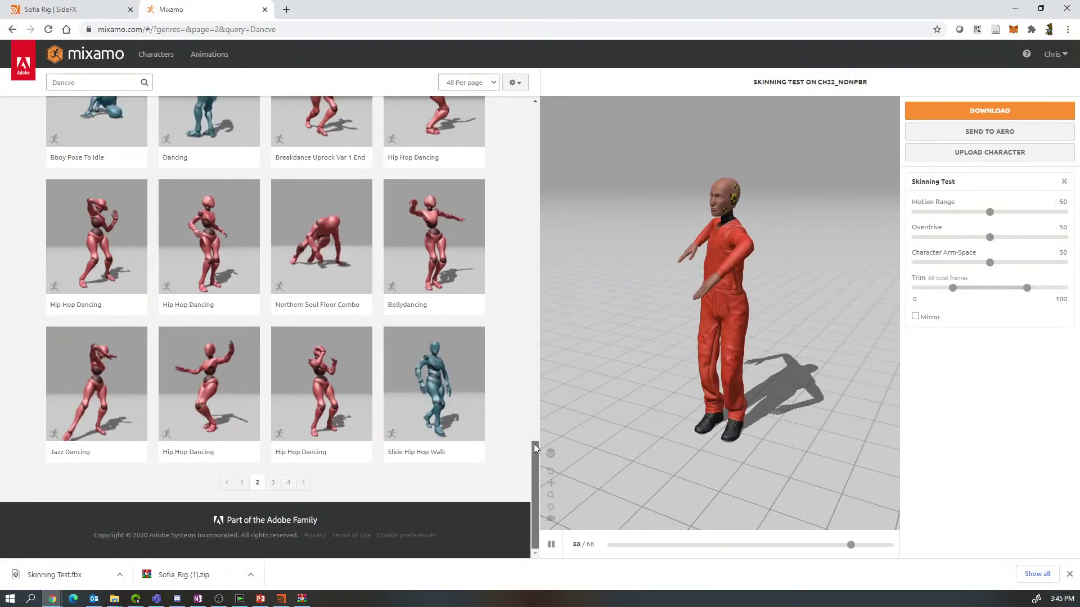
# Search the Mixamo animations for "breakdance 1990"
pyautogui.moveTo(534, 454); pyautogui.dragTo(538, 62)
pyautogui.moveTo(85, 82); pyautogui.dragTo(25, 90)
pyautogui.write('brea')
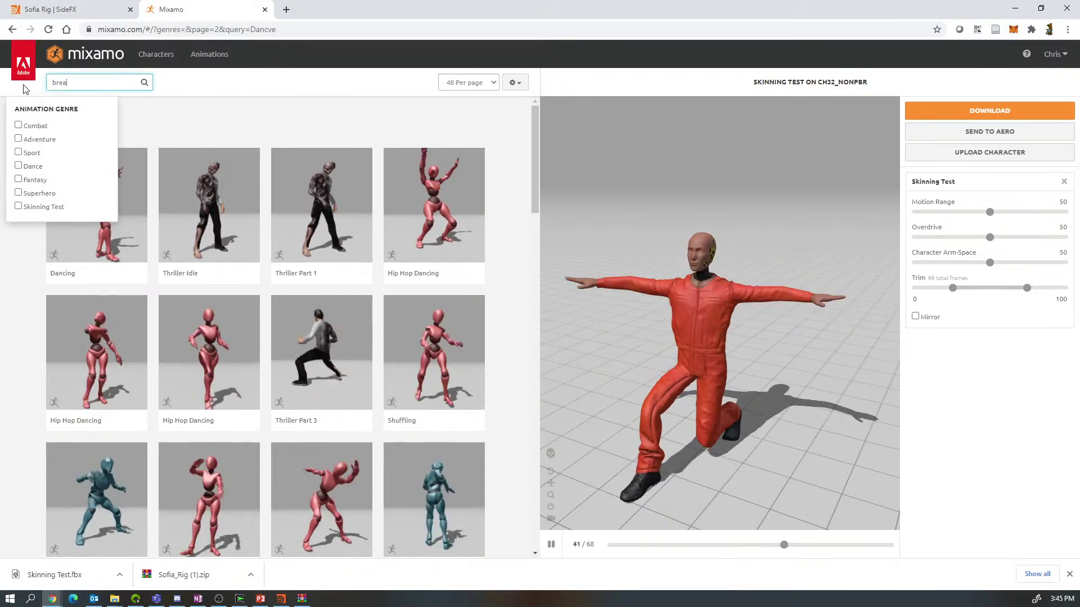
pyautogui.write('kda')
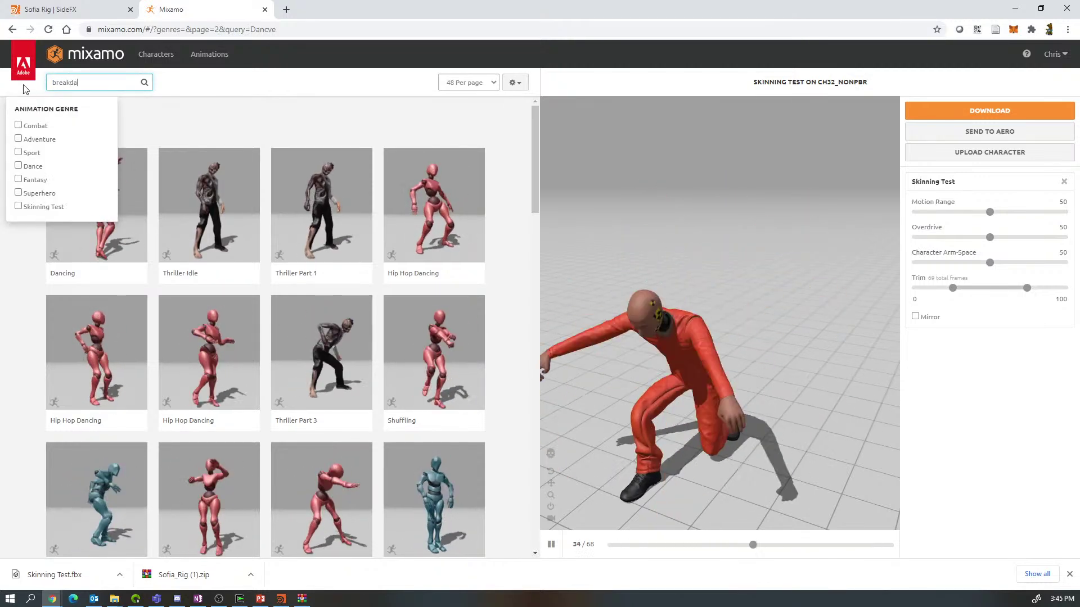
pyautogui.write('nce 1990')
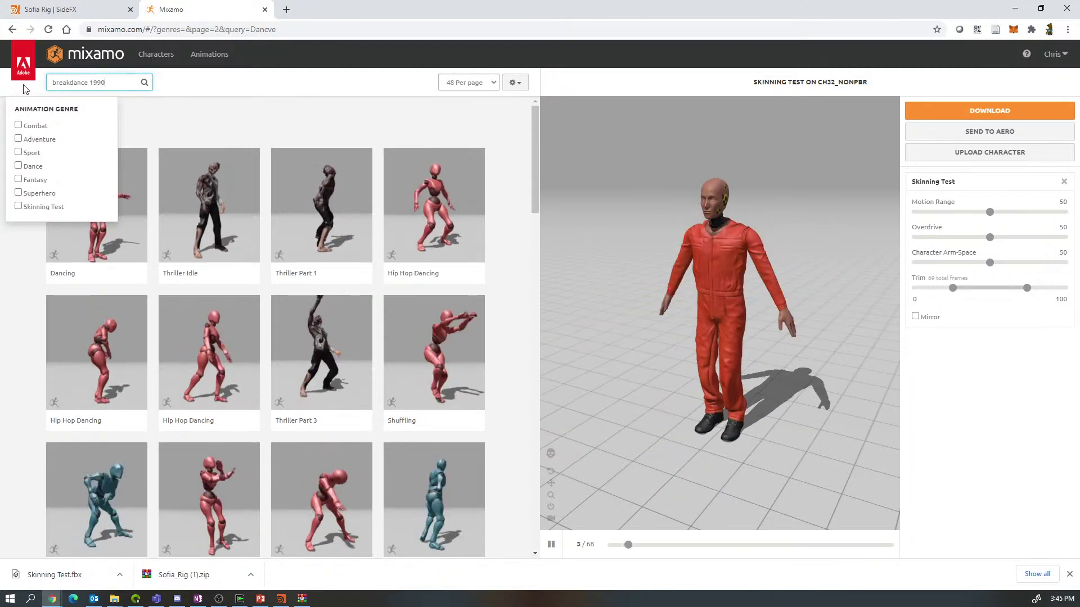
pyautogui.press('Return')
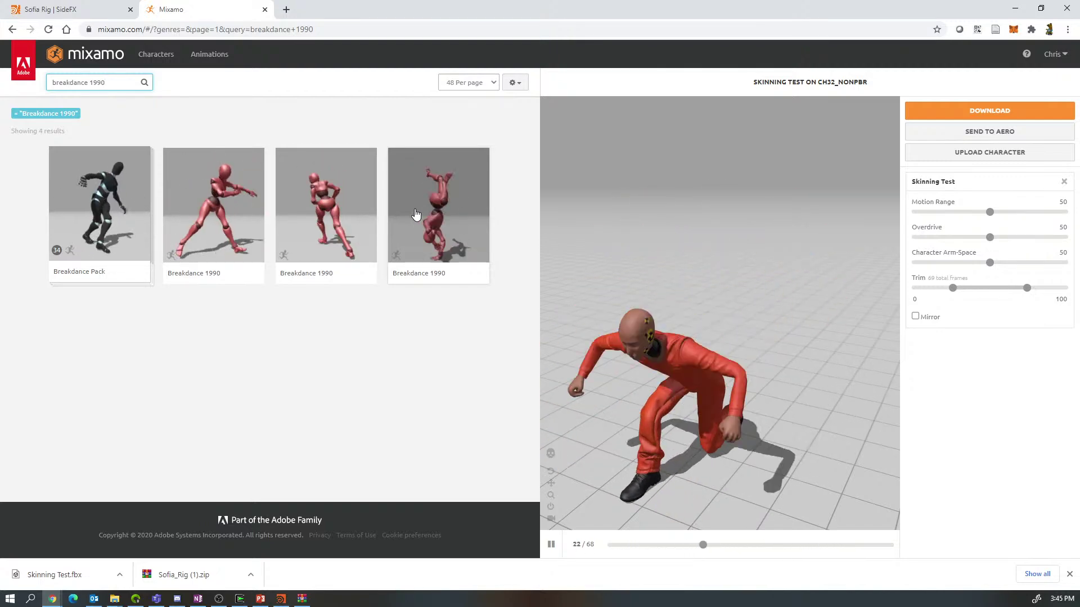
# Preview the first Breakdance 1990 clip and download it as FBX 2019 Binary, without skin, at 30 fps with no keyframe reduction
pyautogui.click(228, 224)
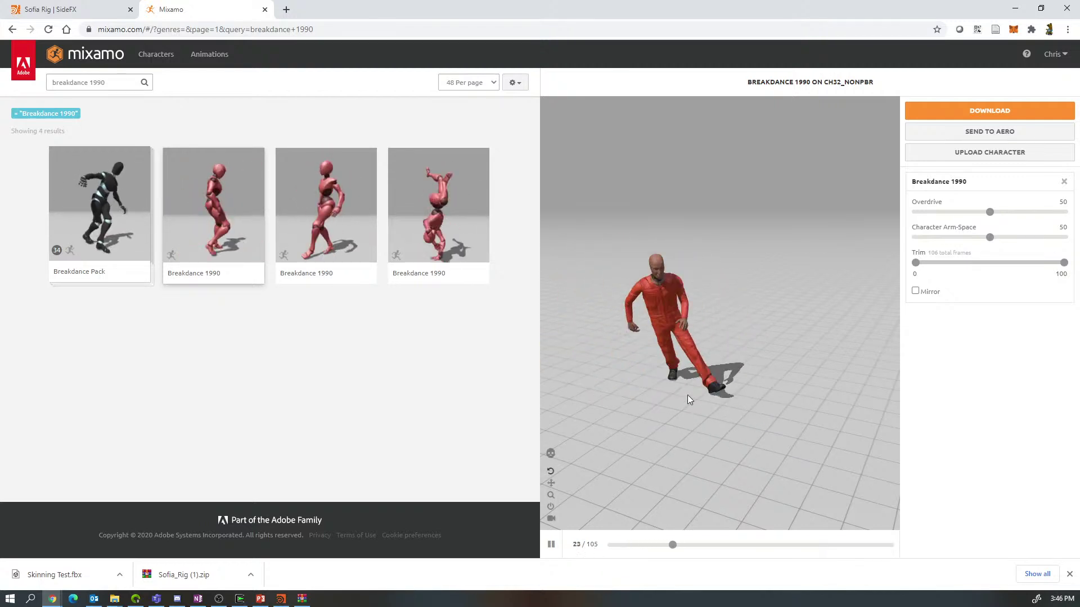
pyautogui.click(1025, 55)
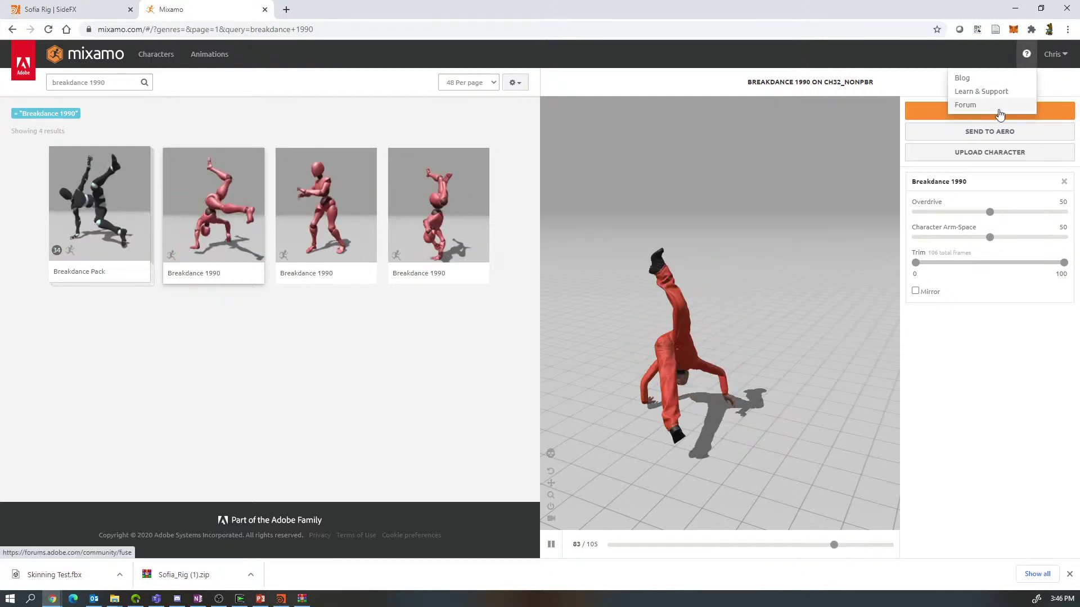
pyautogui.click(1019, 110)
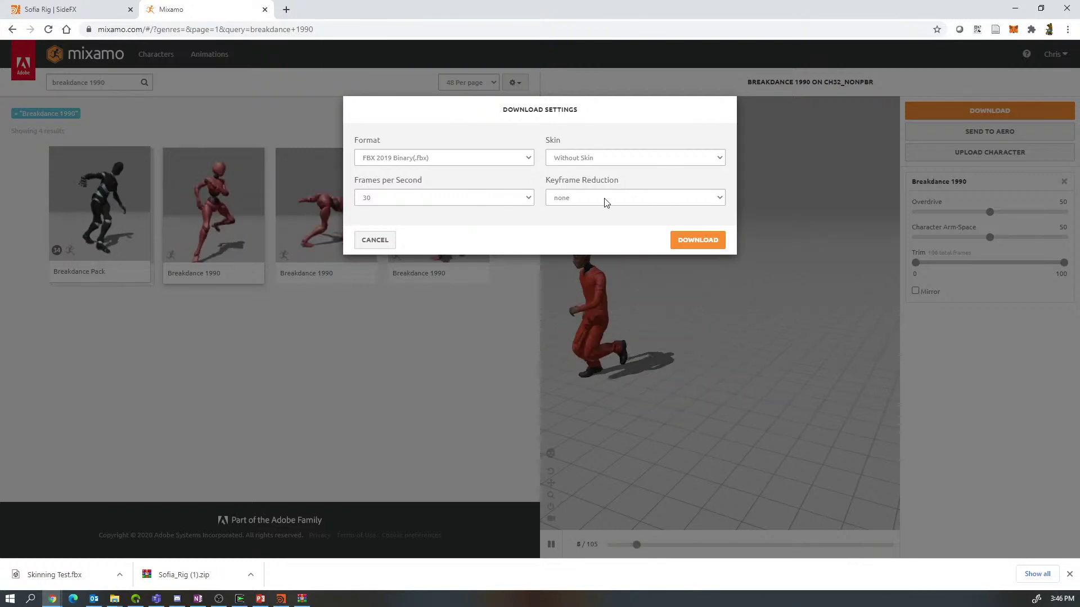
pyautogui.click(700, 240)
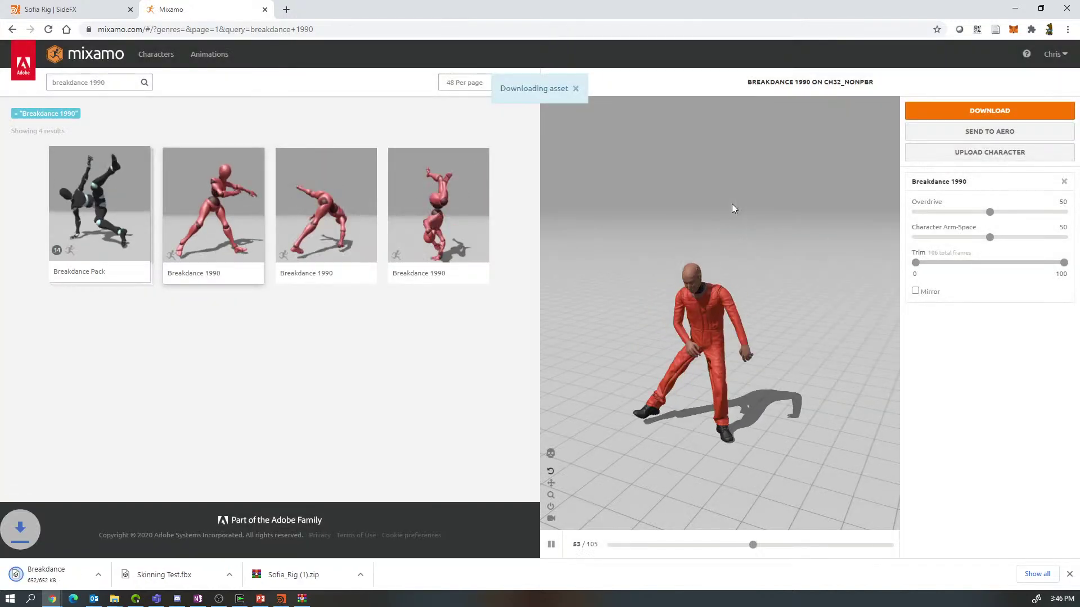
# Check the new Breakdance 1990.fbx in the Downloads folder and the files in the clips folder in File Explorer
pyautogui.click(118, 601)
pyautogui.click(104, 522)
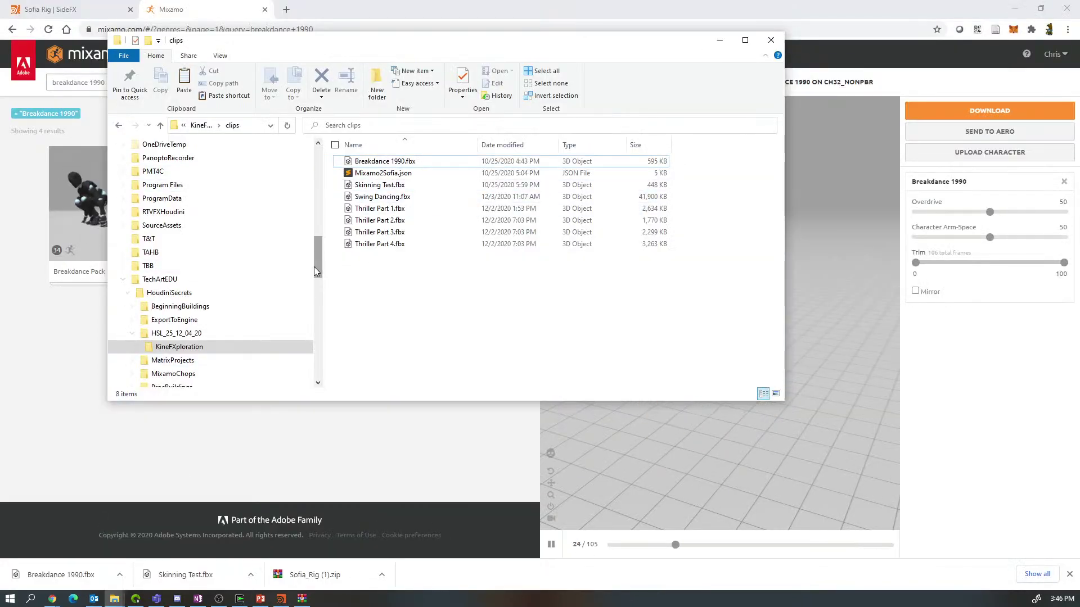
pyautogui.moveTo(318, 257); pyautogui.dragTo(317, 169)
pyautogui.click(155, 181)
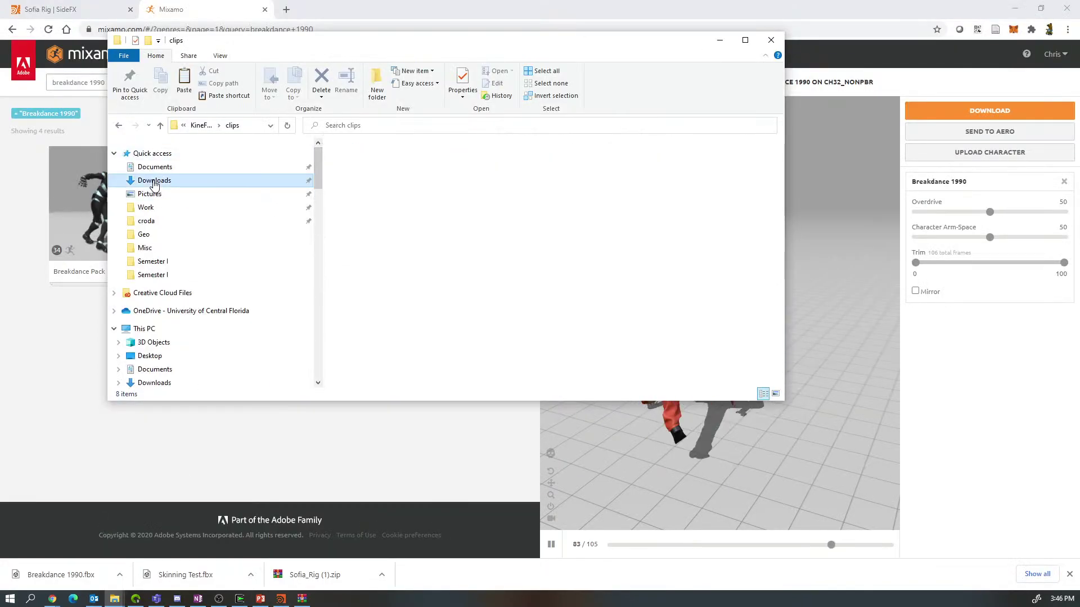
pyautogui.click(372, 179)
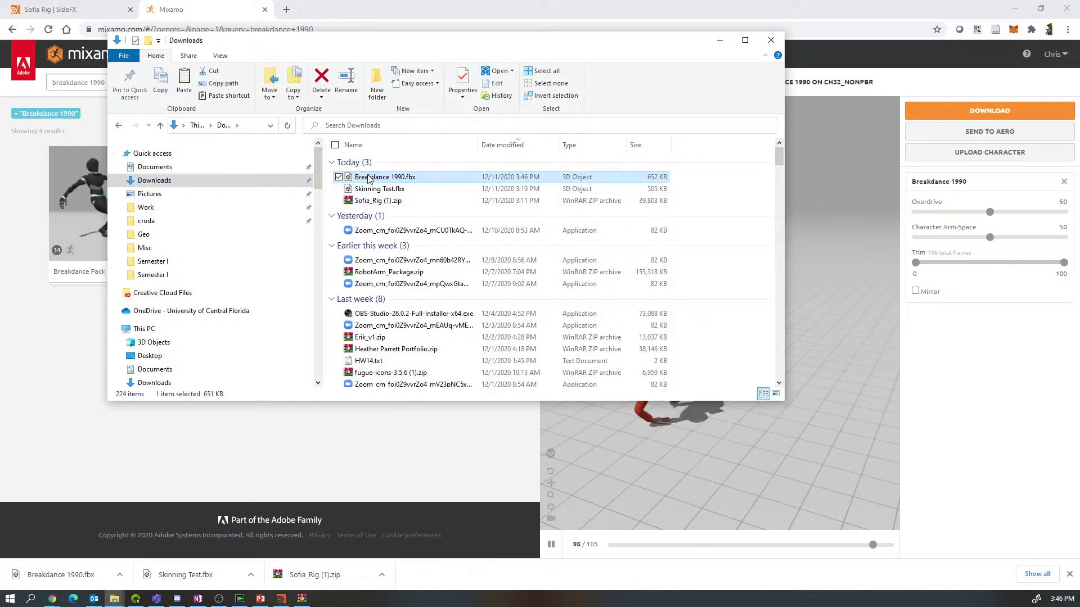
pyautogui.click(118, 129)
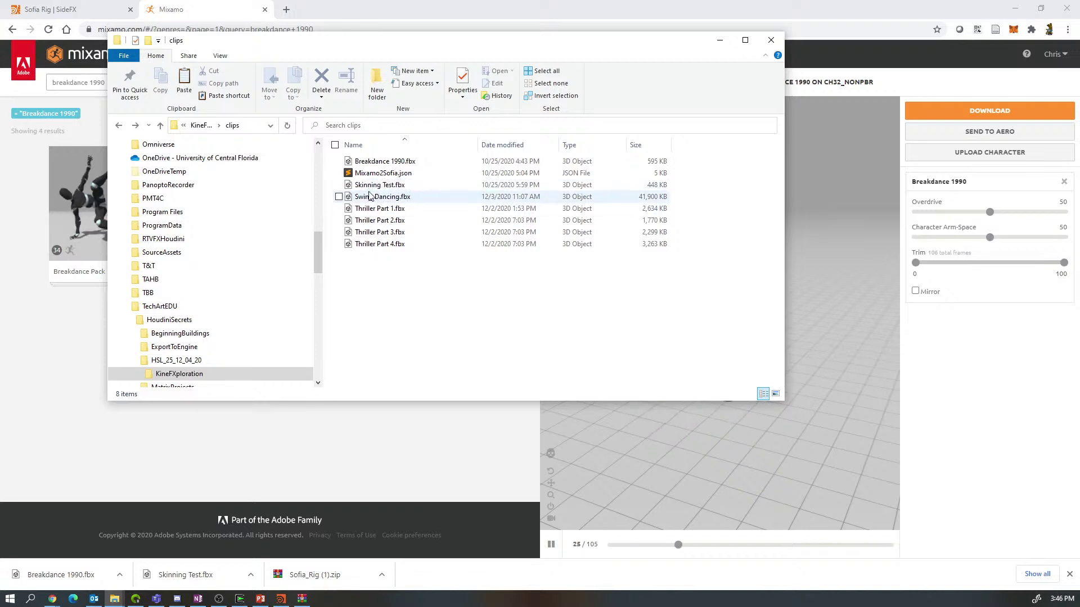
pyautogui.click(720, 41)
# Switch to Houdini, go up to the object level, and toggle SofiaRef's display off and back on
pyautogui.click(281, 599)
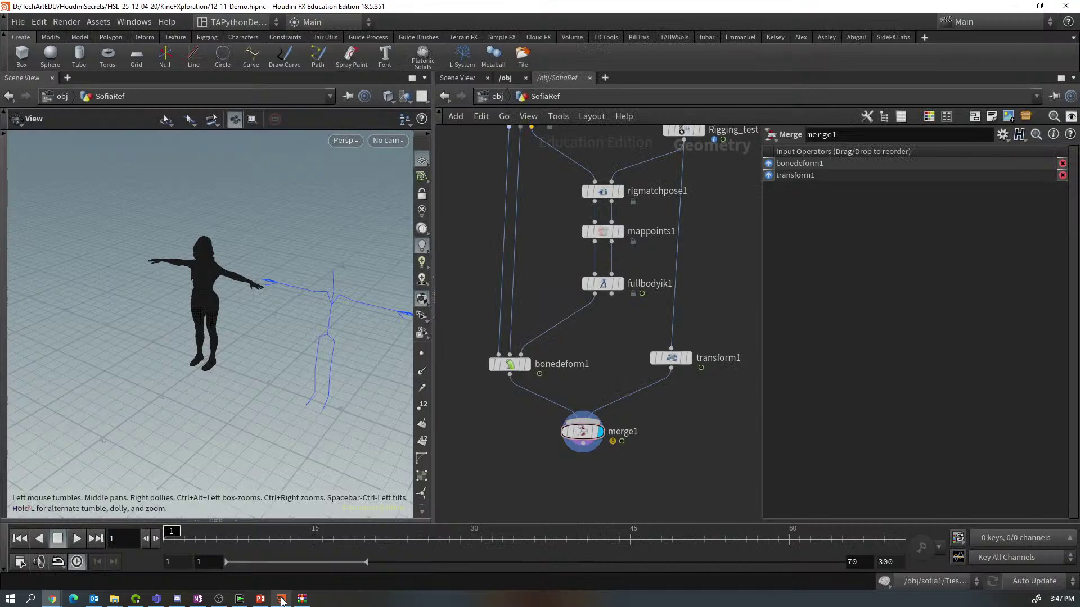
pyautogui.moveTo(703, 286); pyautogui.dragTo(675, 341, button='middle')
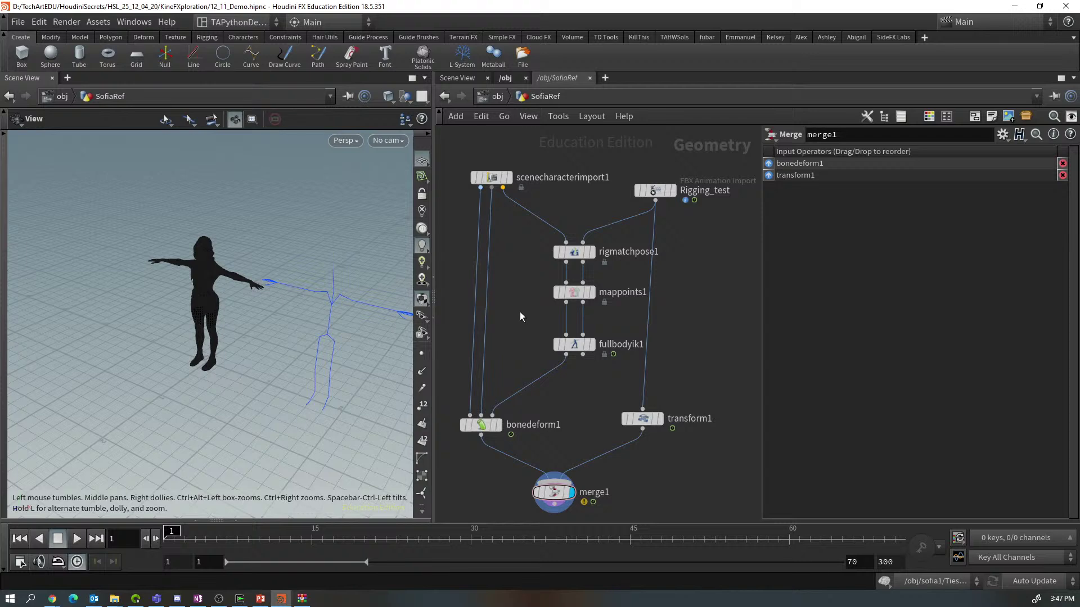
pyautogui.press('u')
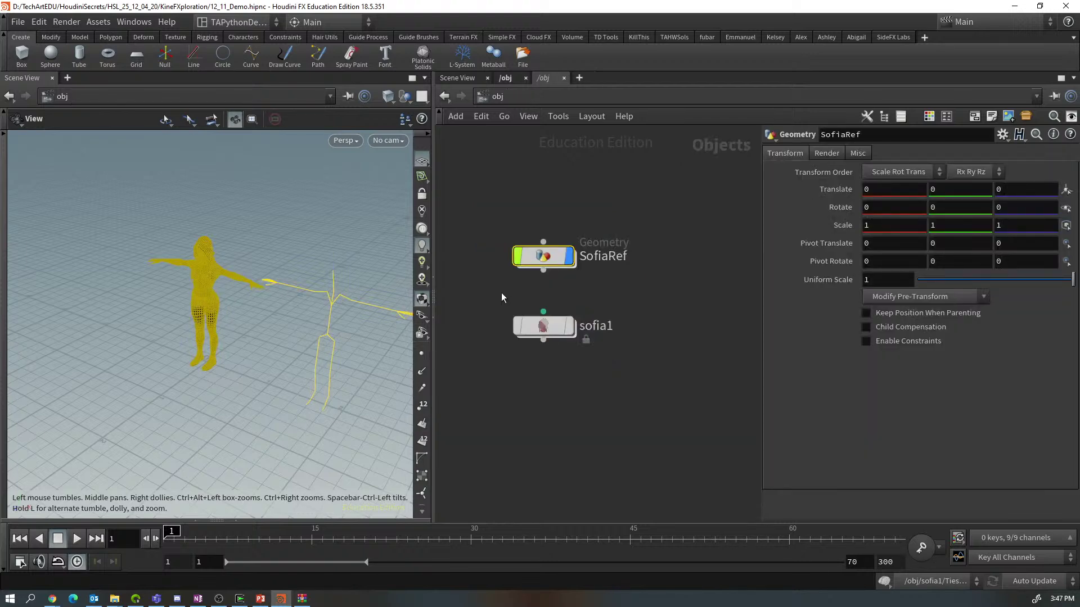
pyautogui.click(554, 257)
pyautogui.click(568, 257)
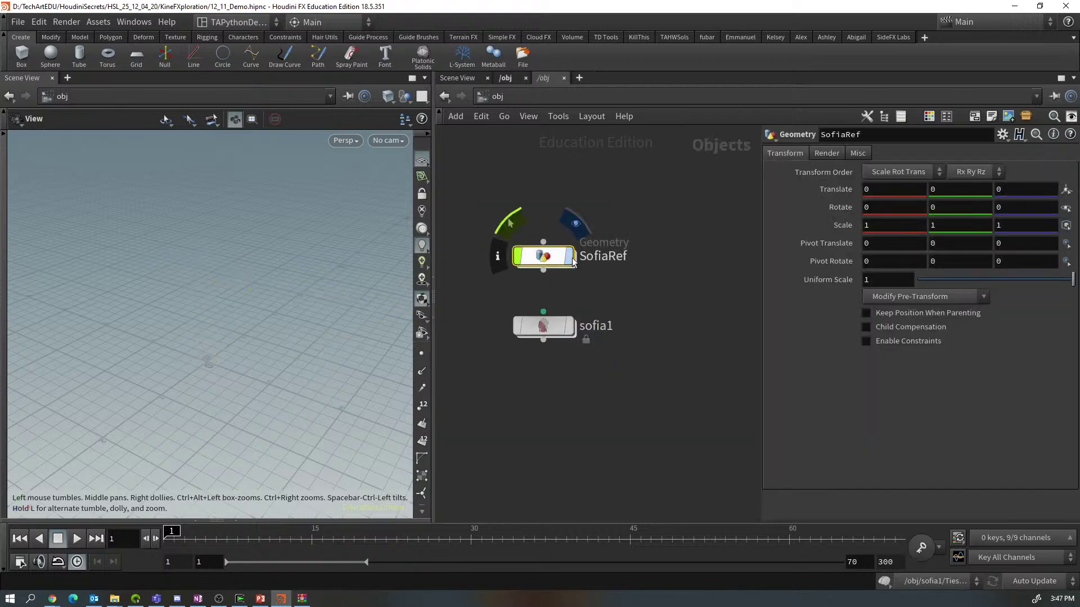
pyautogui.click(568, 260)
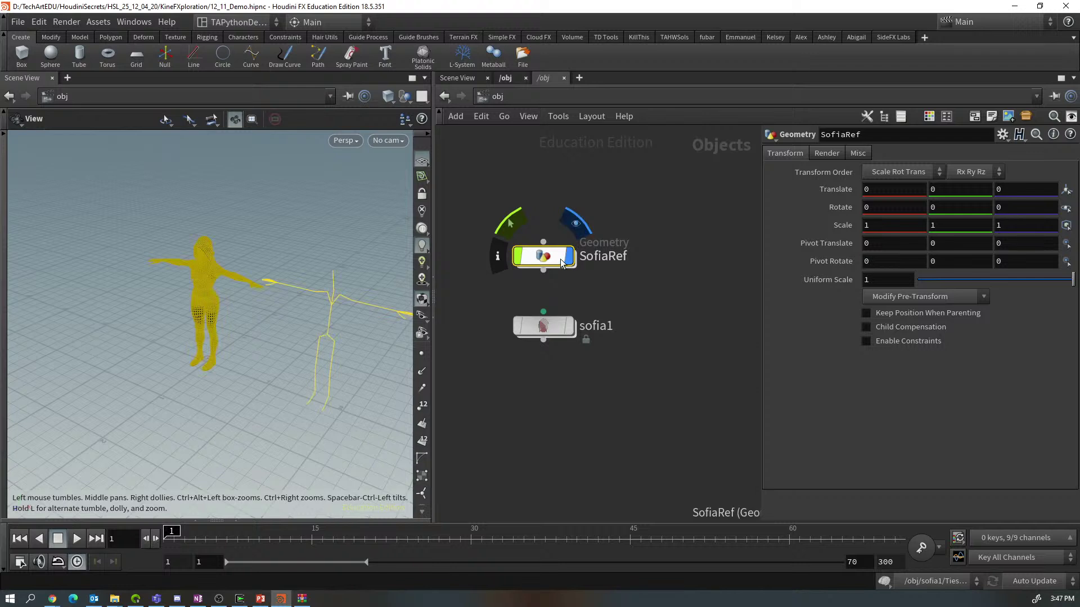
# Save the 12_11_Demo.hipnc scene and close Houdini
pyautogui.click(19, 21)
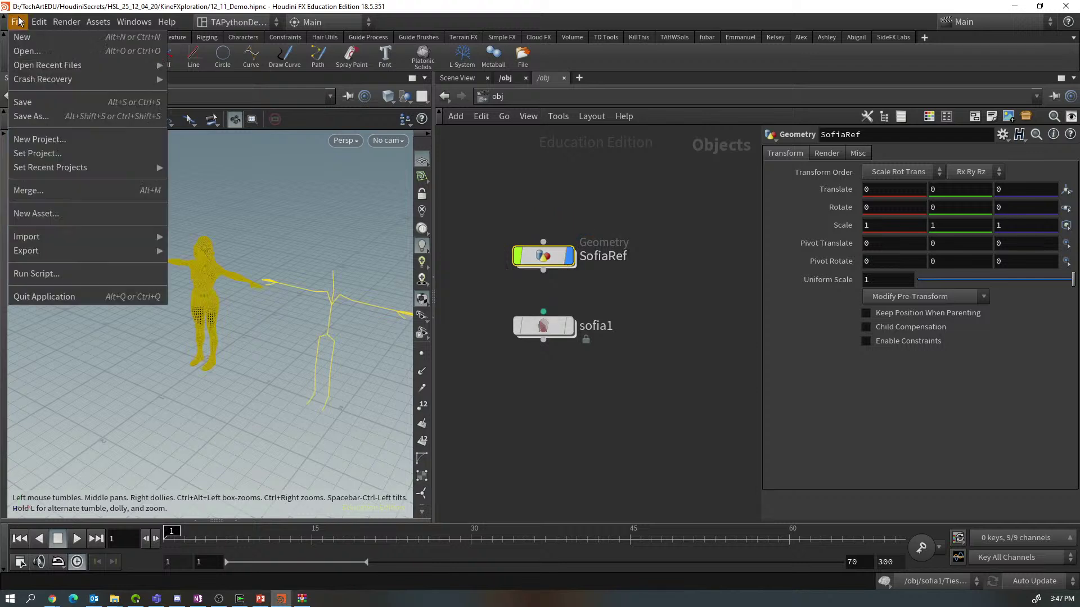
pyautogui.click(29, 104)
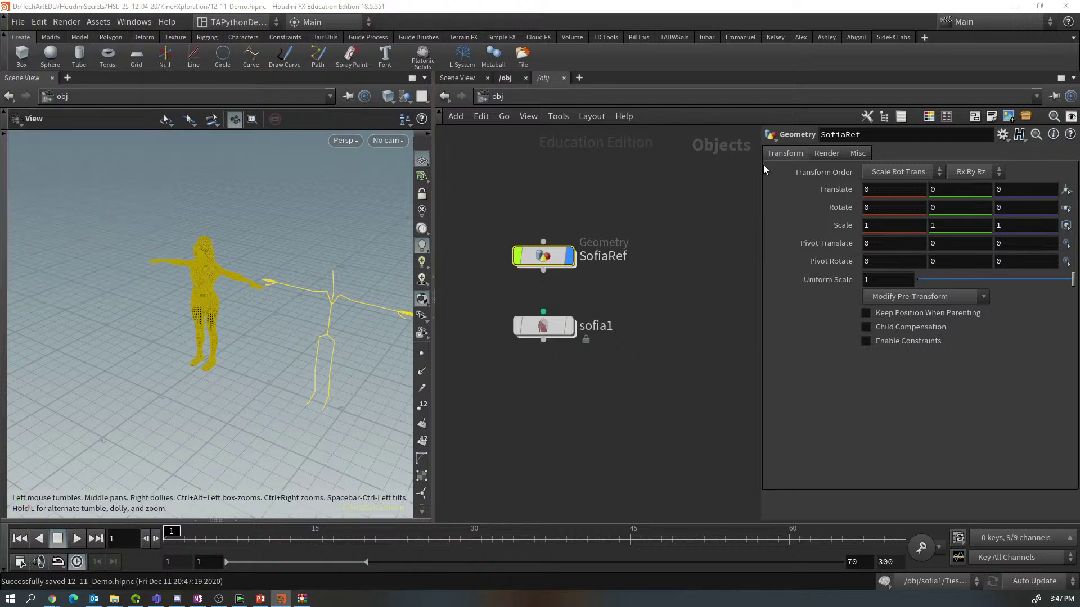
pyautogui.click(1067, 6)
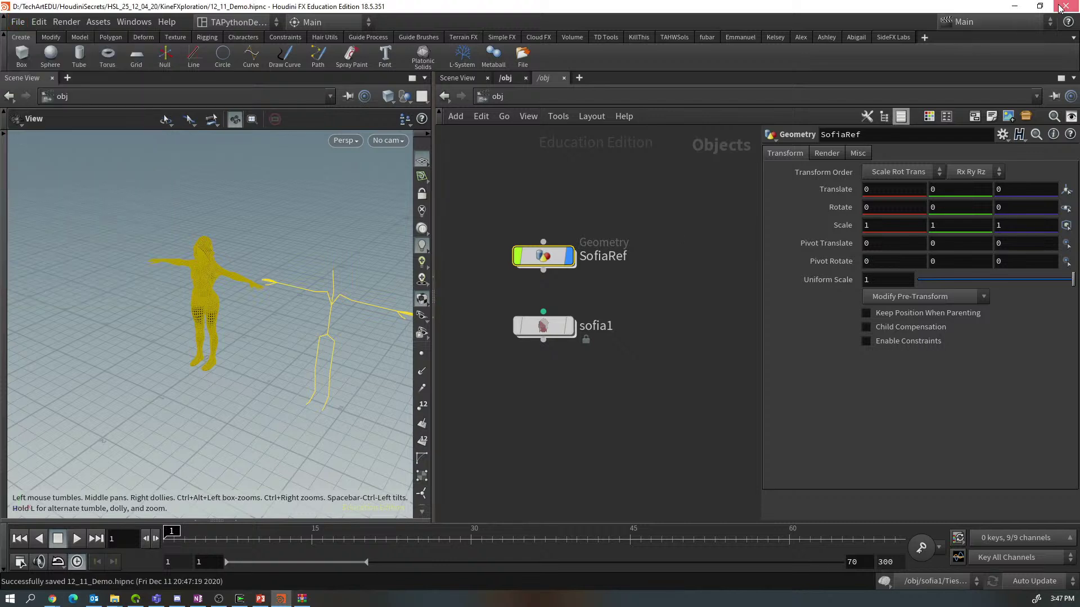
pyautogui.click(1061, 8)
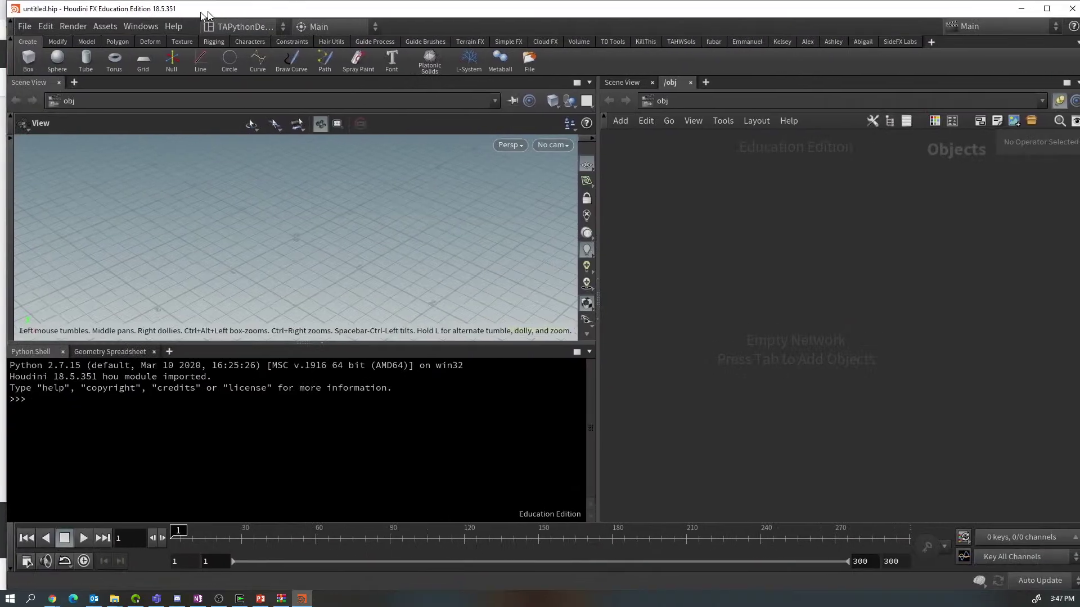
# Maximize the newly launched Houdini window and set the project to the recent KineFXploration folder
pyautogui.moveTo(201, 12); pyautogui.dragTo(194, 13)
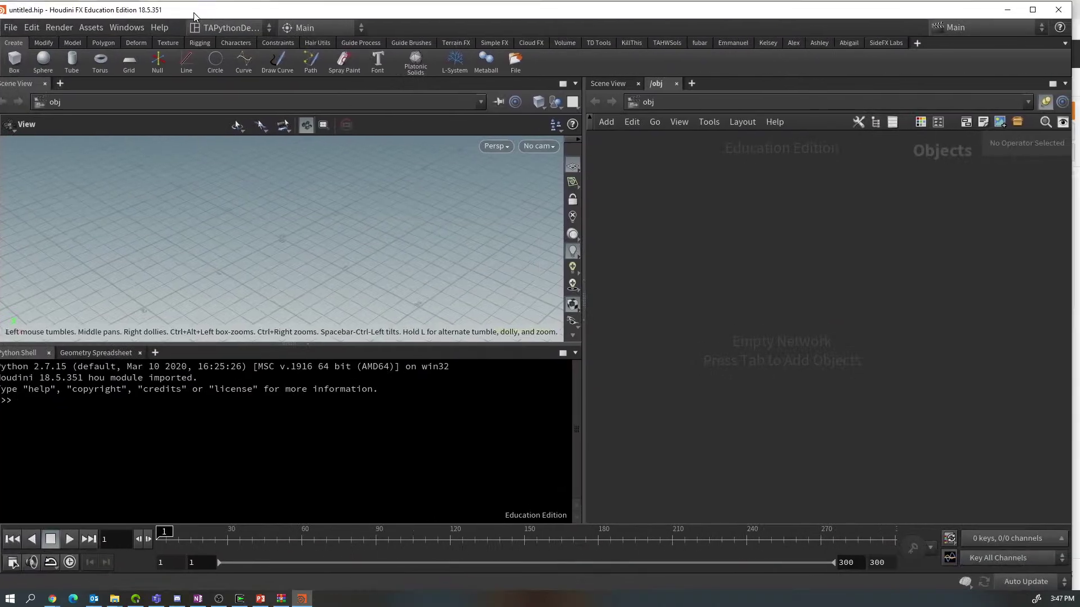
pyautogui.click(1032, 10)
pyautogui.click(14, 25)
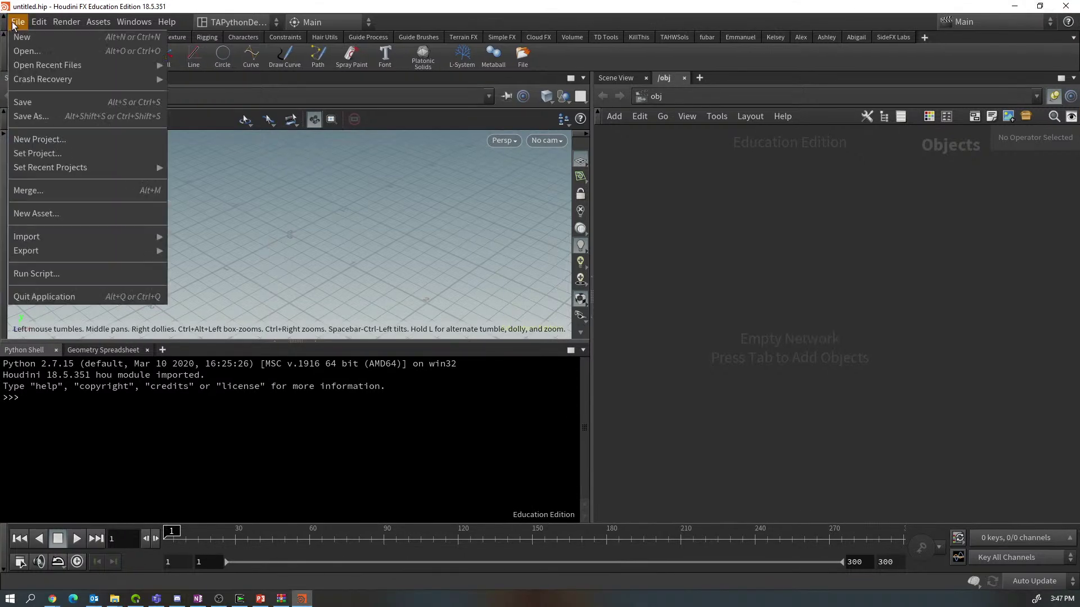
pyautogui.moveTo(63, 168)
pyautogui.click(238, 174)
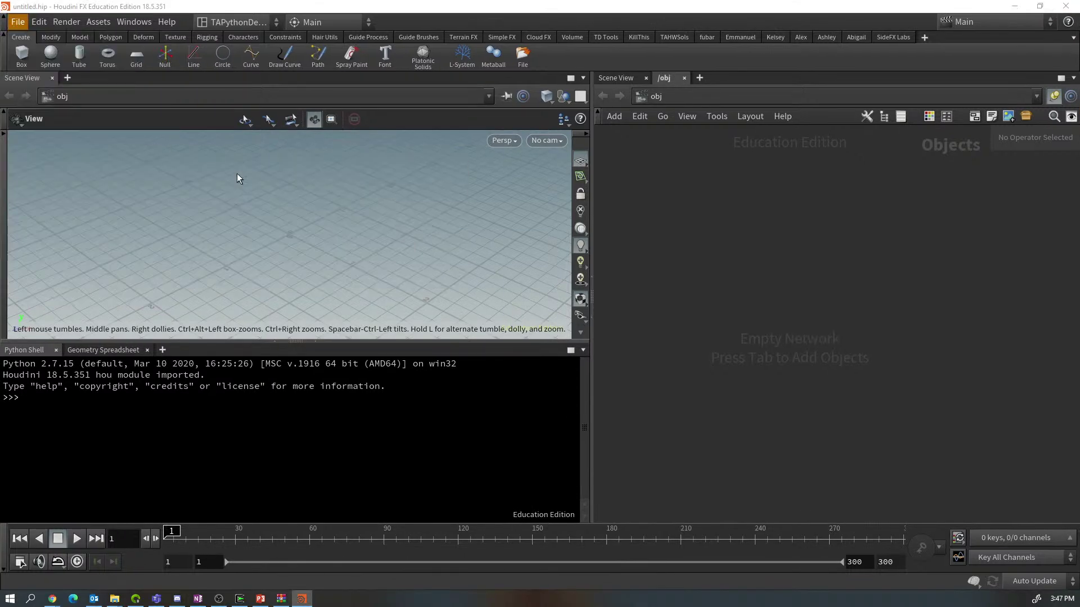
# Reopen the recent 12_11_Demo.hipnc scene, discarding the untitled one
pyautogui.click(19, 23)
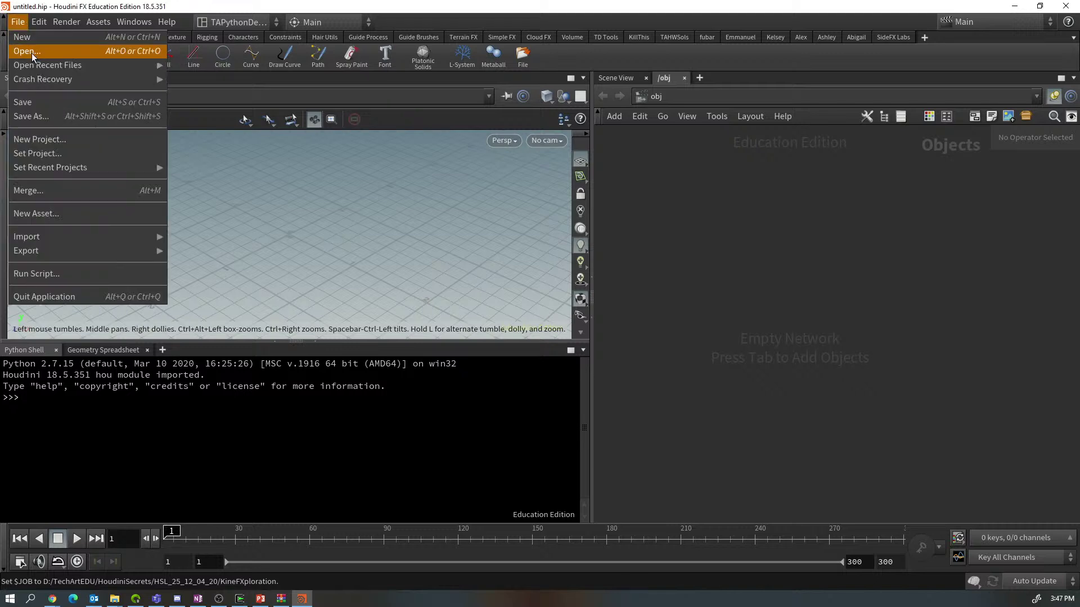
pyautogui.moveTo(32, 63)
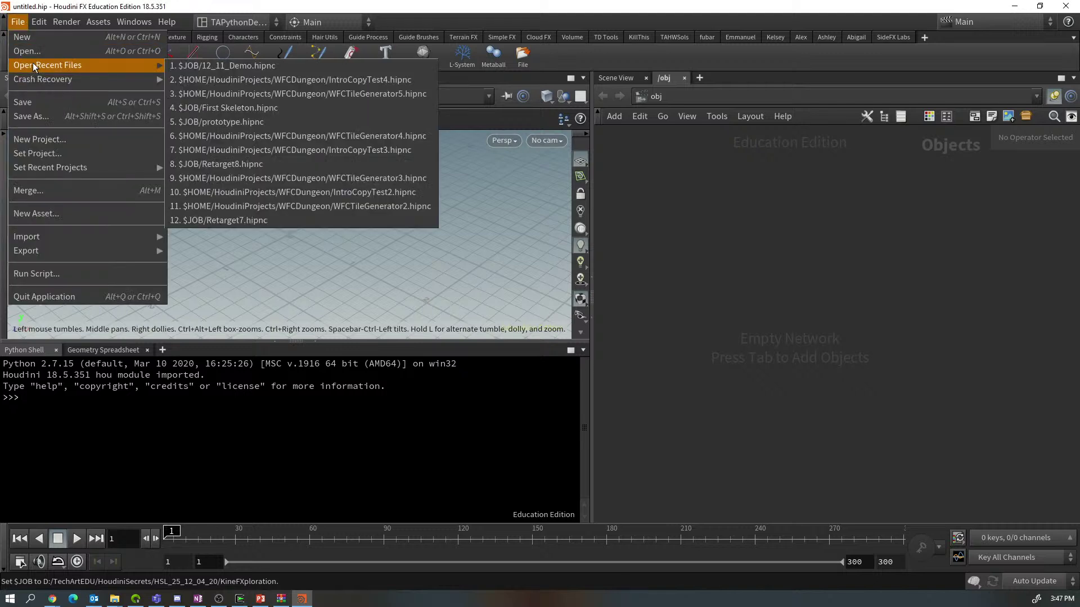
pyautogui.click(196, 66)
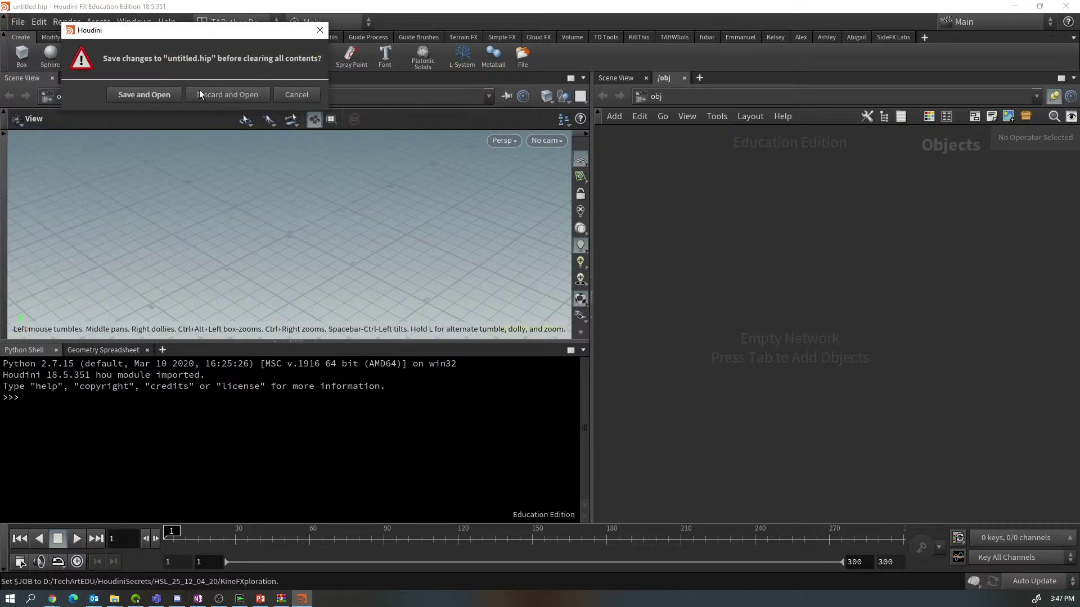
pyautogui.click(215, 96)
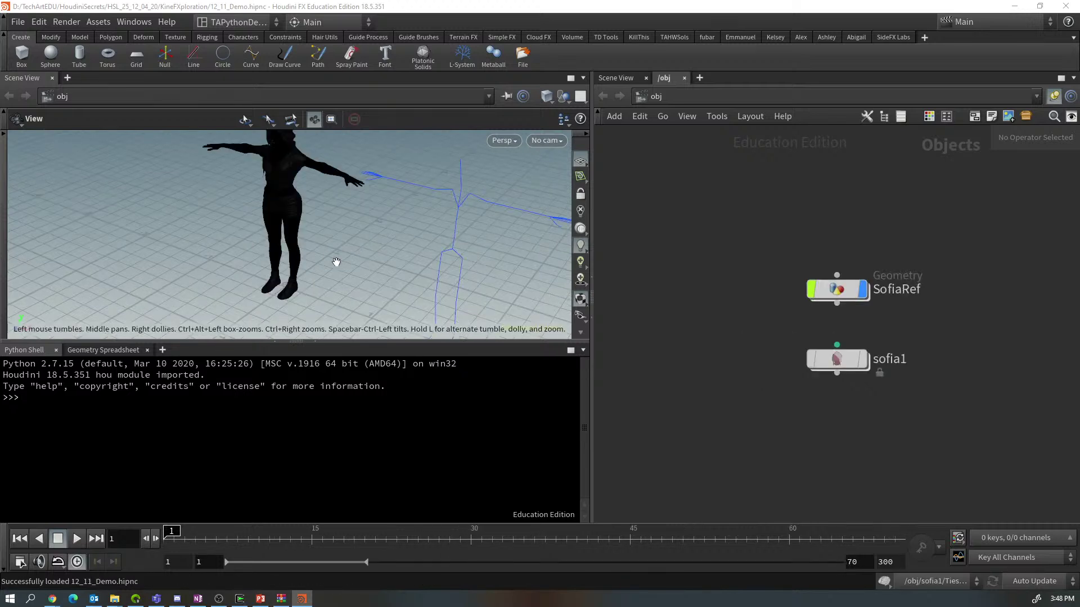
# Collapse the Python Shell pane to enlarge the scene view, and frame Sofia beside the source skeleton
pyautogui.click(317, 342)
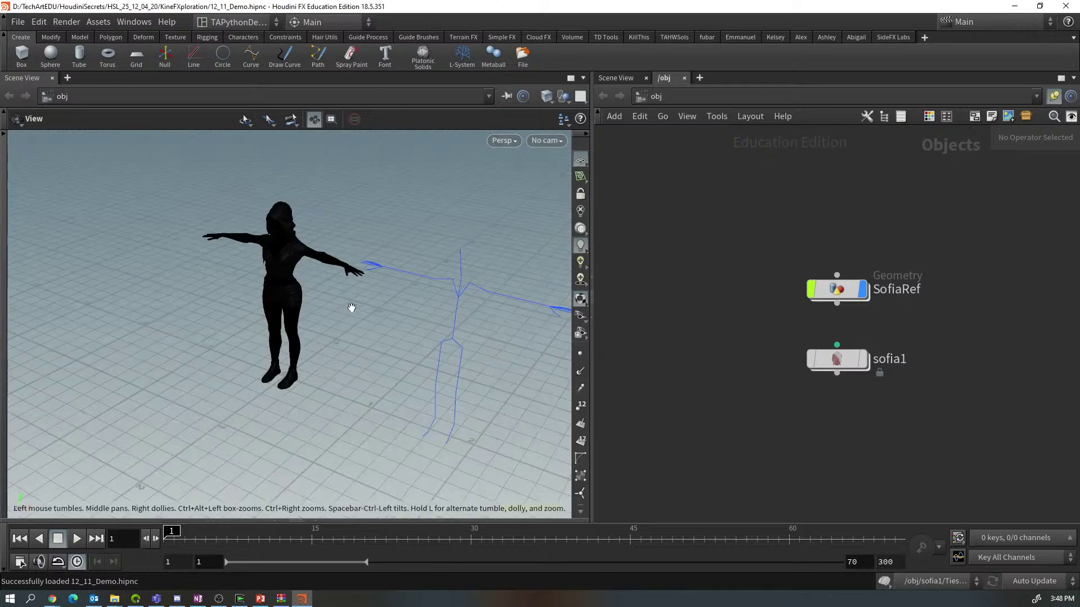
pyautogui.moveTo(352, 309); pyautogui.dragTo(299, 342, button='middle')
pyautogui.moveTo(300, 343); pyautogui.dragTo(306, 319)
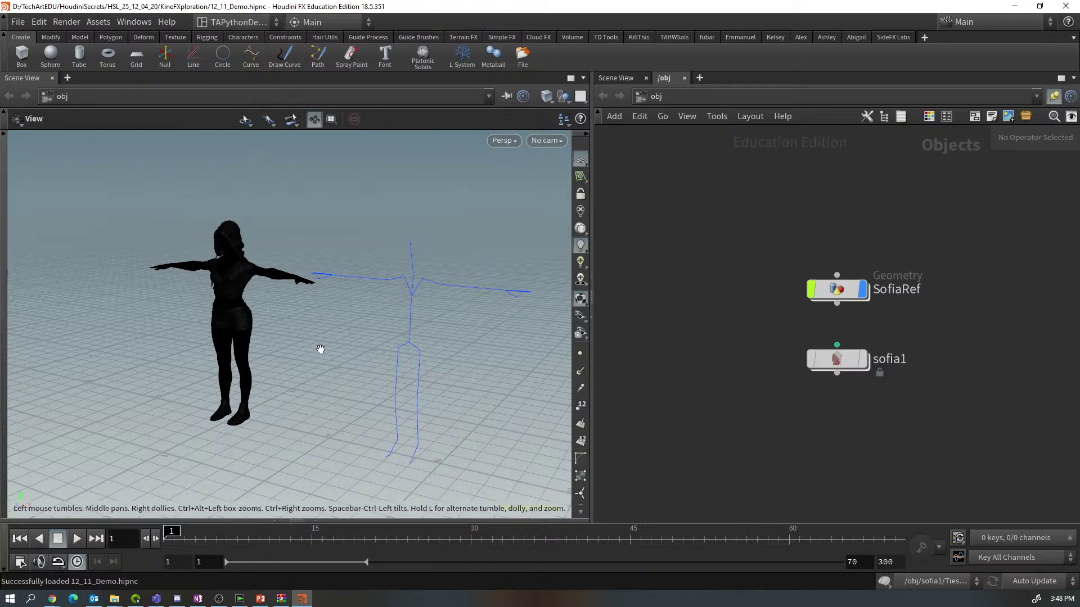
pyautogui.moveTo(318, 352); pyautogui.dragTo(315, 314, button='middle')
pyautogui.moveTo(315, 313)
pyautogui.mouseDown()
pyautogui.moveTo(285, 315)
pyautogui.moveTo(309, 315)
pyautogui.mouseUp()
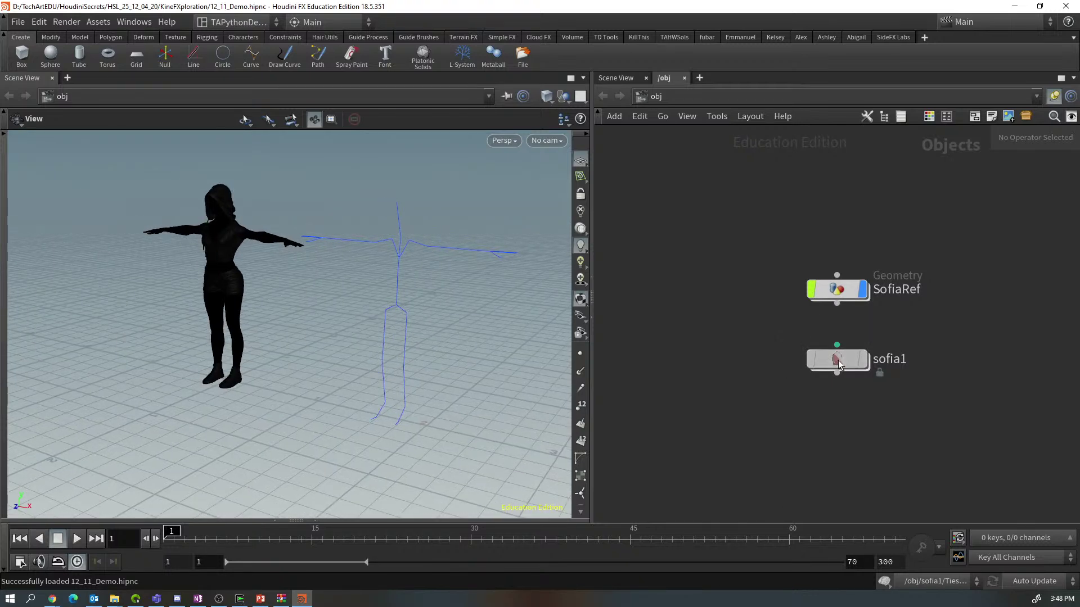
# Hide the SofiaRef object and display the sofia1 character rig instead
pyautogui.moveTo(847, 354); pyautogui.dragTo(828, 371)
pyautogui.click(865, 290)
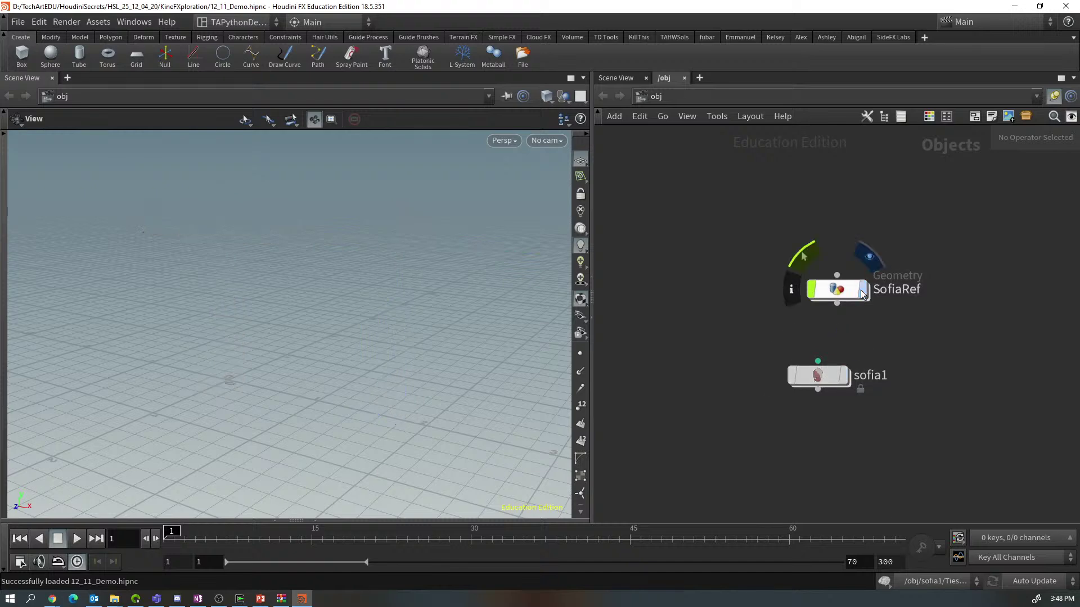
pyautogui.click(846, 380)
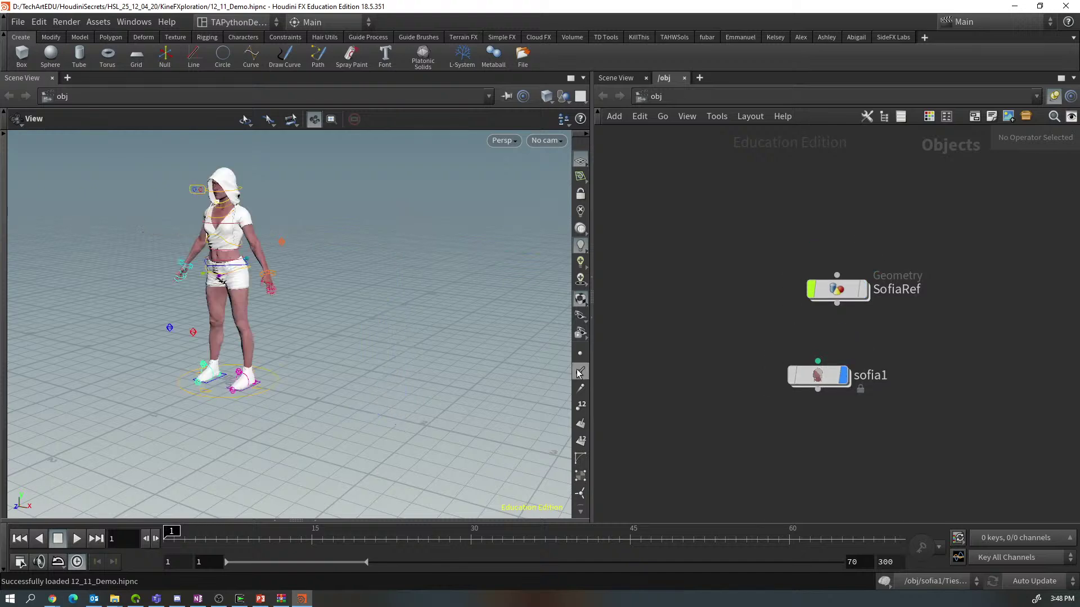
pyautogui.moveTo(386, 379); pyautogui.dragTo(340, 372)
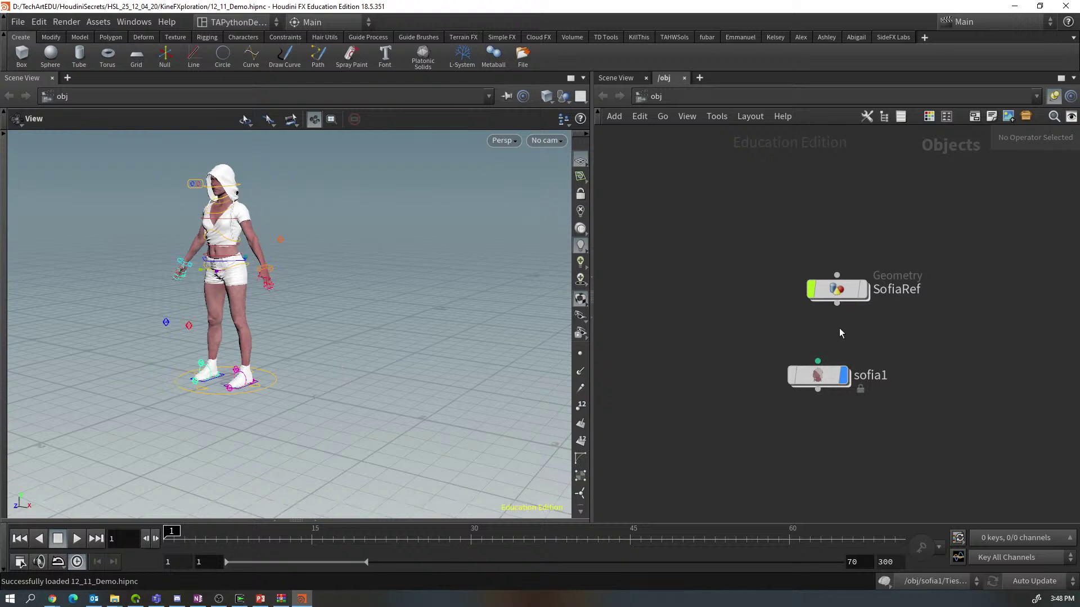
# Select the SofiaRef object and show its parameters in the network view
pyautogui.click(847, 295)
pyautogui.press('p')
pyautogui.press('h')
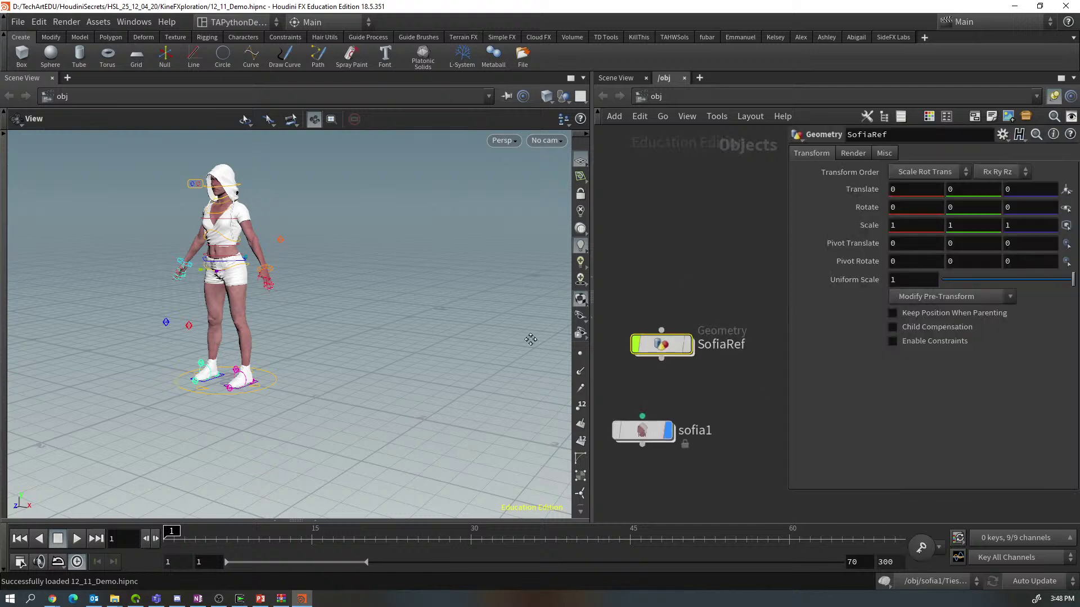
# Hide the sofia1 rig, display the SofiaRef object again, and enter its geometry network
pyautogui.click(672, 413)
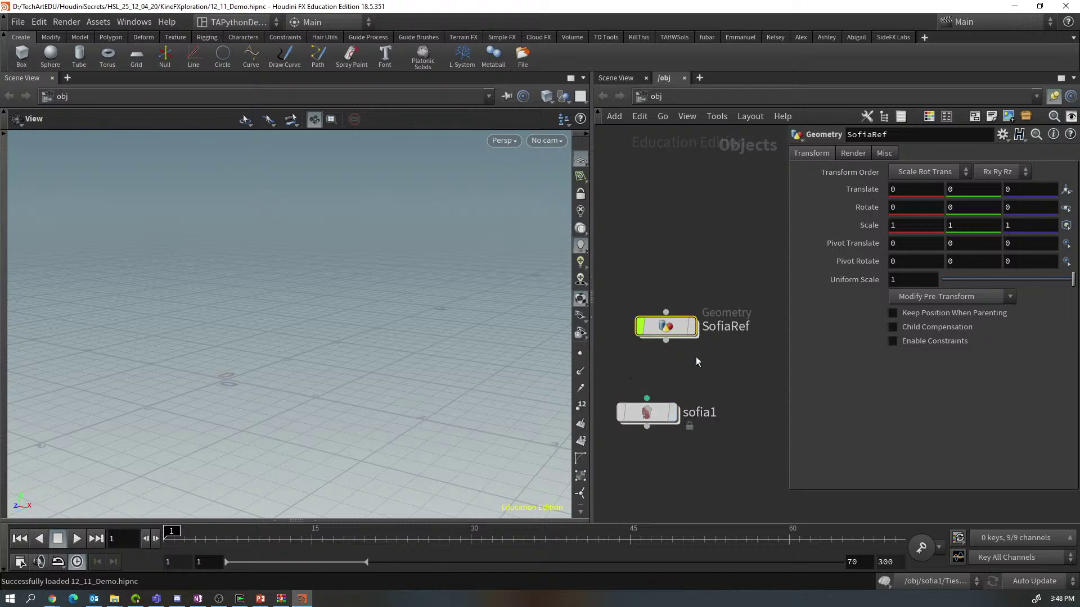
pyautogui.click(680, 327)
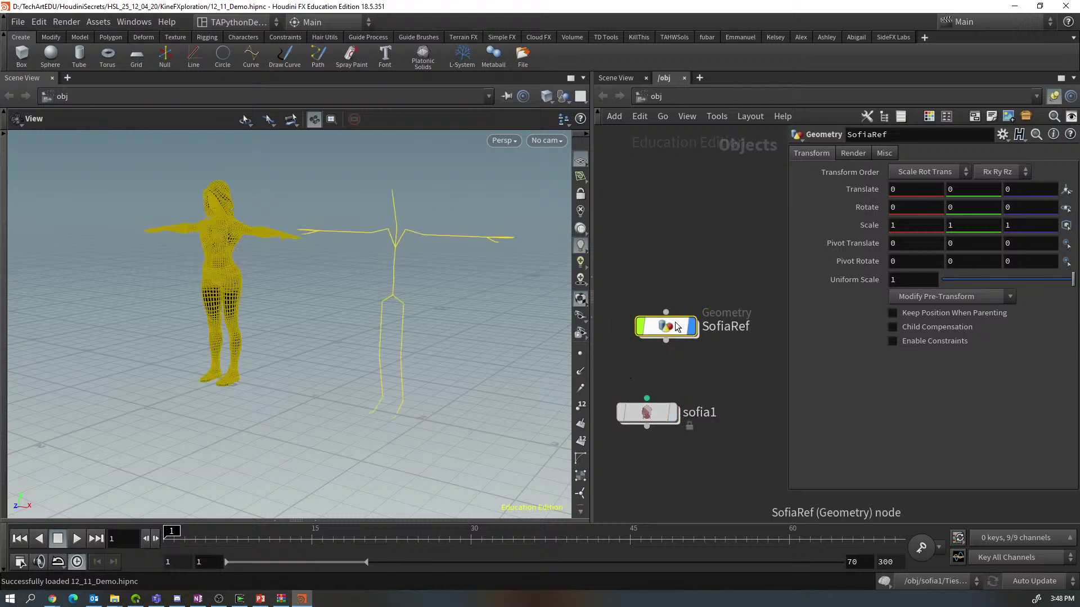
pyautogui.doubleClick(677, 328)
pyautogui.moveTo(712, 288); pyautogui.dragTo(602, 352, button='middle')
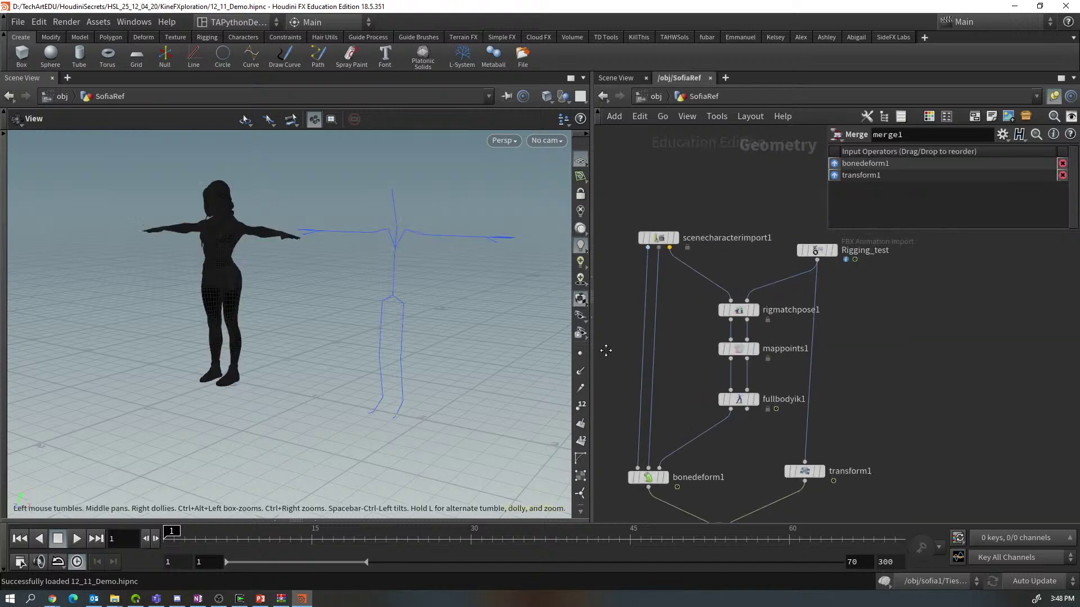
# Compare the displayed output of scenecharacterimport1 with that of bonedeform1 in the SofiaRef network
pyautogui.click(672, 242)
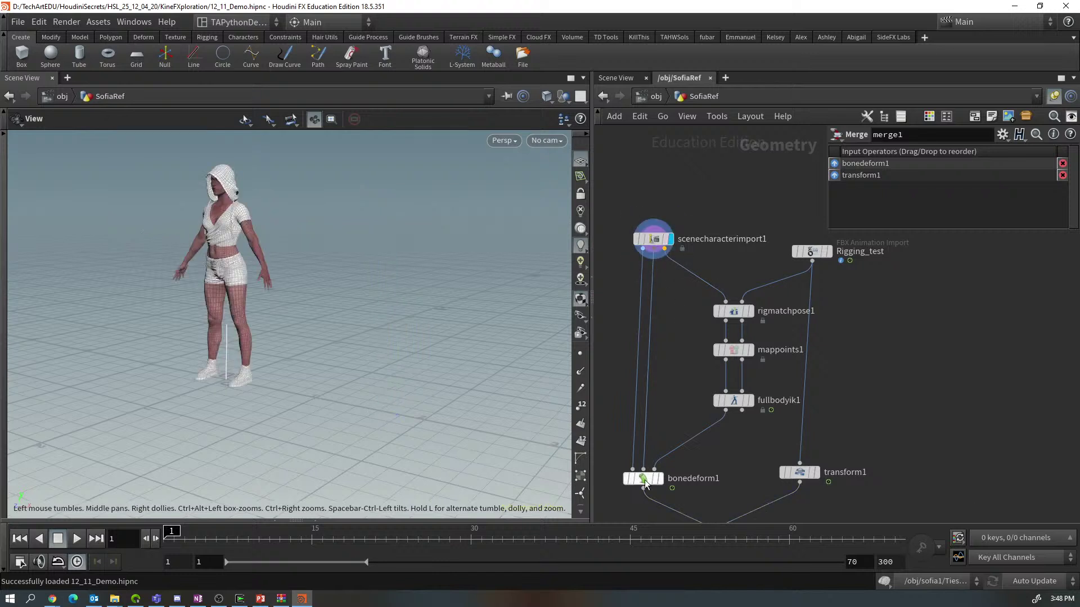
pyautogui.click(660, 480)
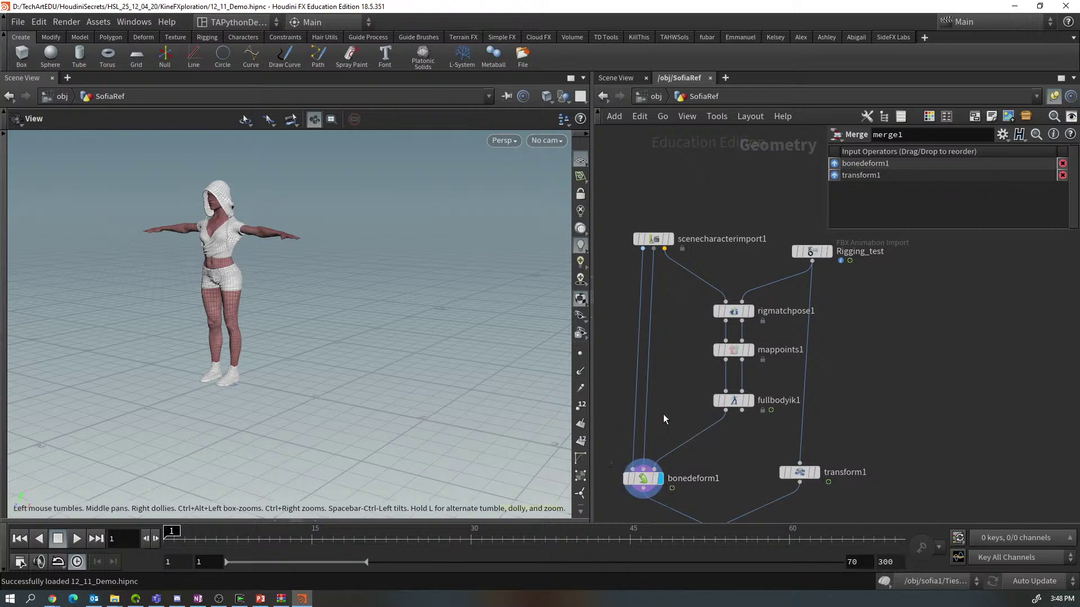
pyautogui.moveTo(664, 413); pyautogui.dragTo(659, 282, button='middle')
pyautogui.moveTo(718, 419)
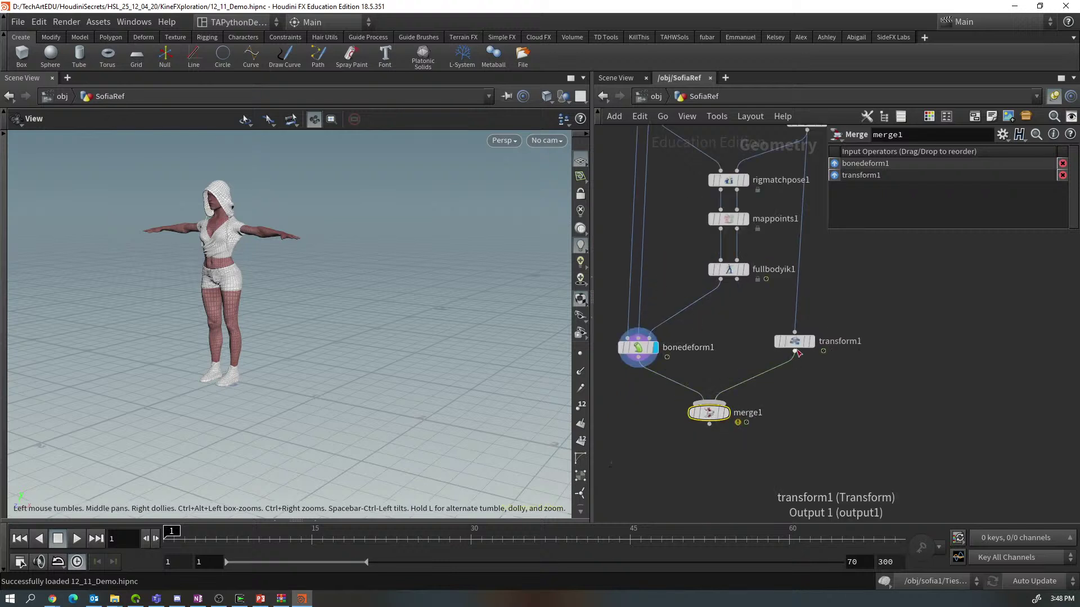
# Examine merge1's node information, including its warning and its attribute list
pyautogui.moveTo(795, 343)
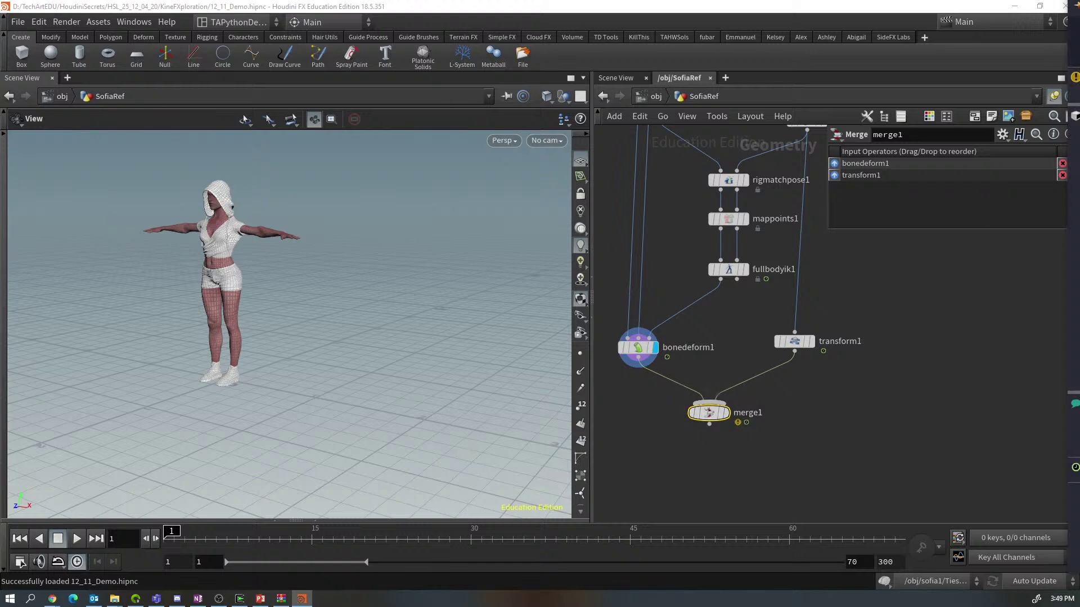
pyautogui.middleClick(708, 412)
pyautogui.moveTo(688, 134); pyautogui.dragTo(504, 77)
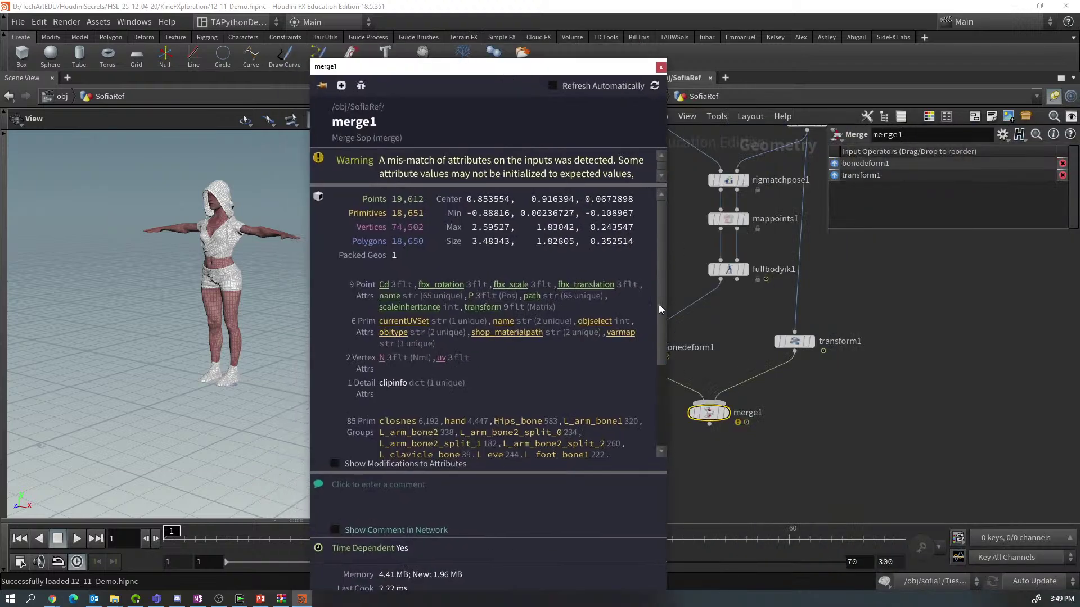
pyautogui.moveTo(659, 304); pyautogui.dragTo(677, 282)
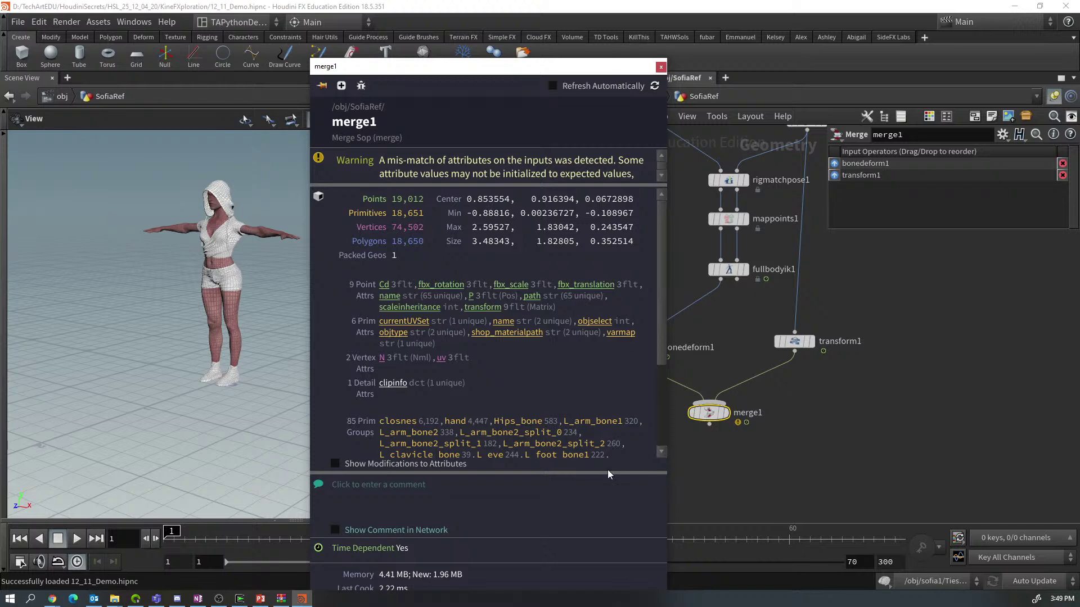
pyautogui.click(661, 67)
# Examine bonedeform1's node information for its point, primitive and vertex attributes
pyautogui.moveTo(643, 350)
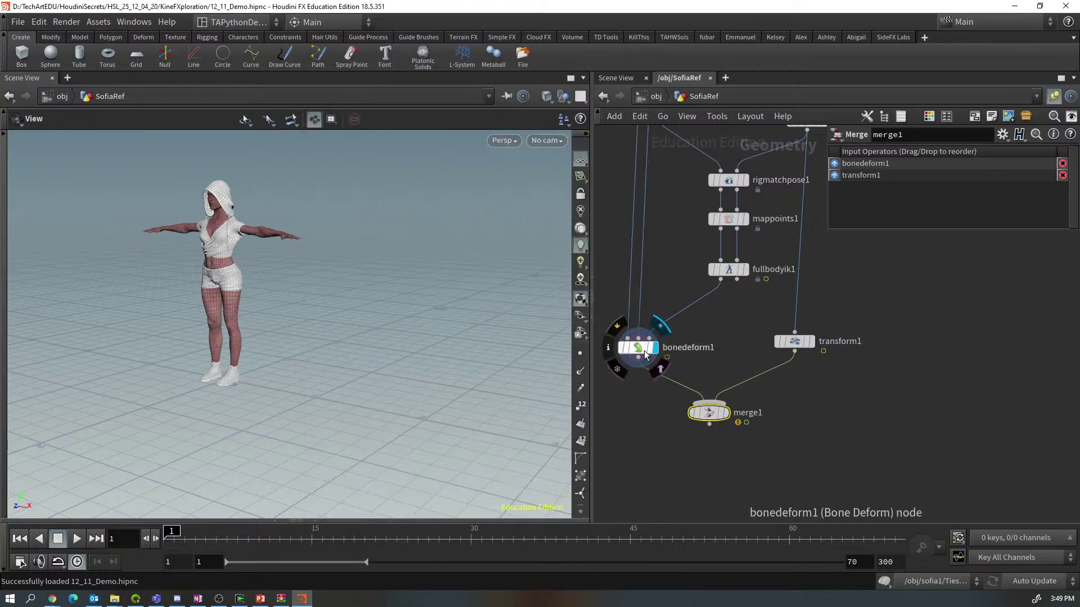
pyautogui.click(608, 349)
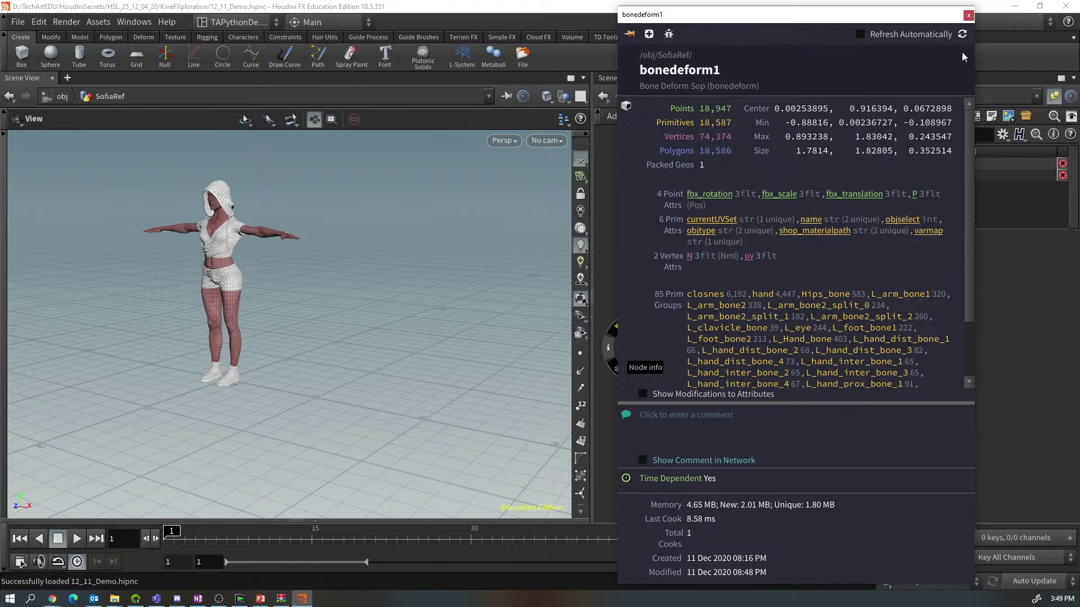
pyautogui.click(969, 16)
# Examine transform1's attributes in its node information, and compare its displayed output with bonedeform1
pyautogui.click(794, 343)
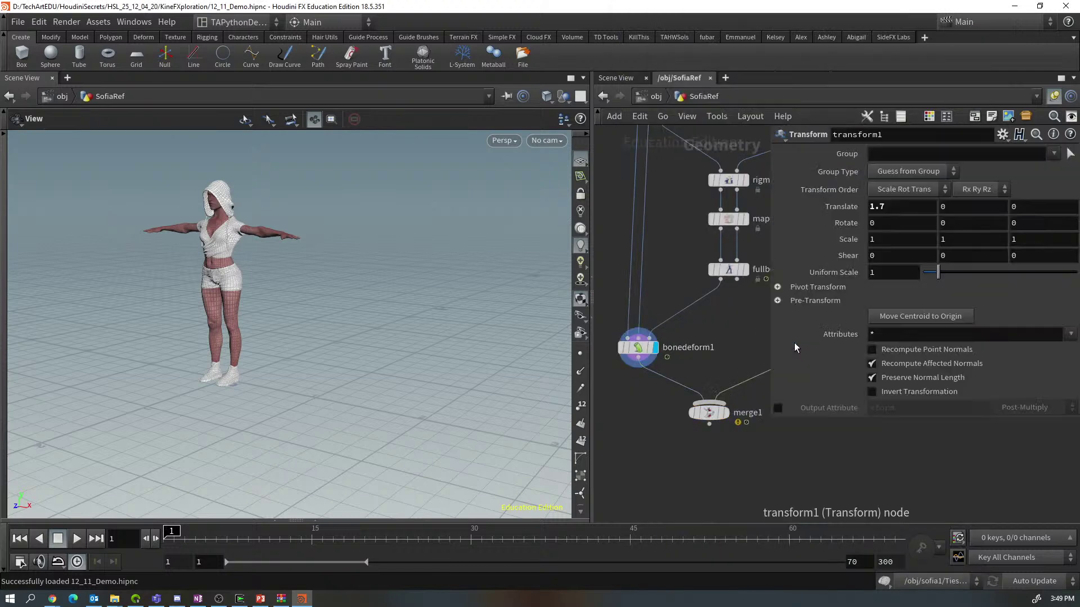
pyautogui.moveTo(744, 342); pyautogui.dragTo(690, 304, button='middle')
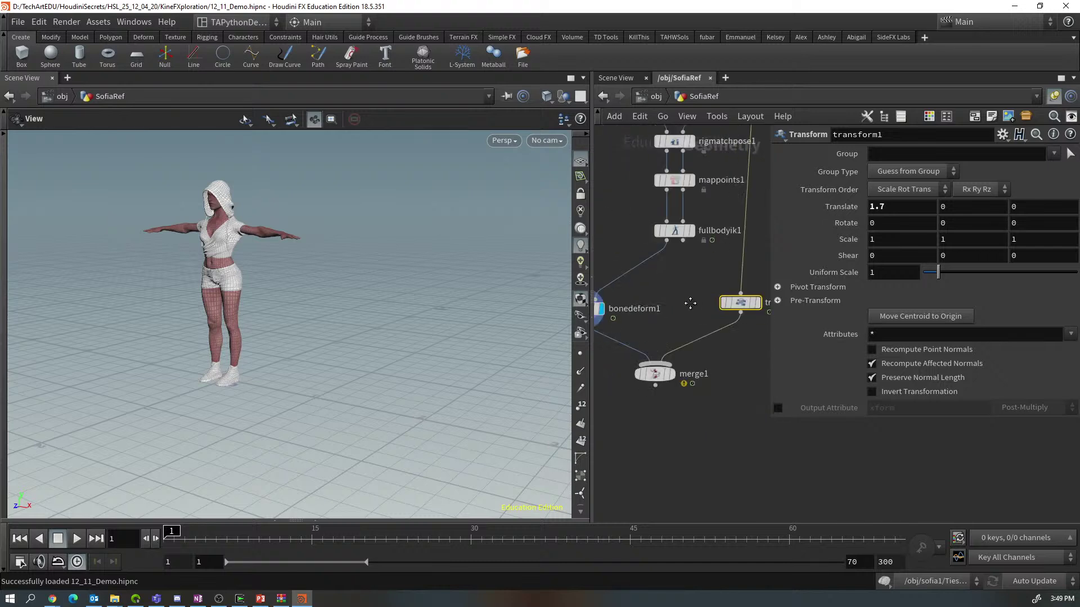
pyautogui.click(712, 302)
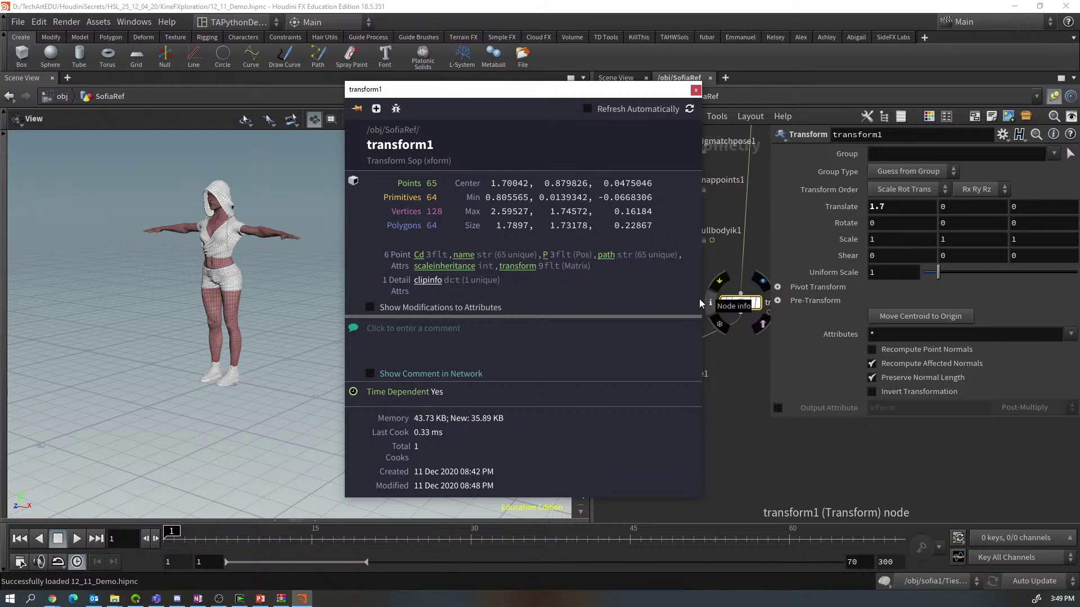
pyautogui.moveTo(758, 309)
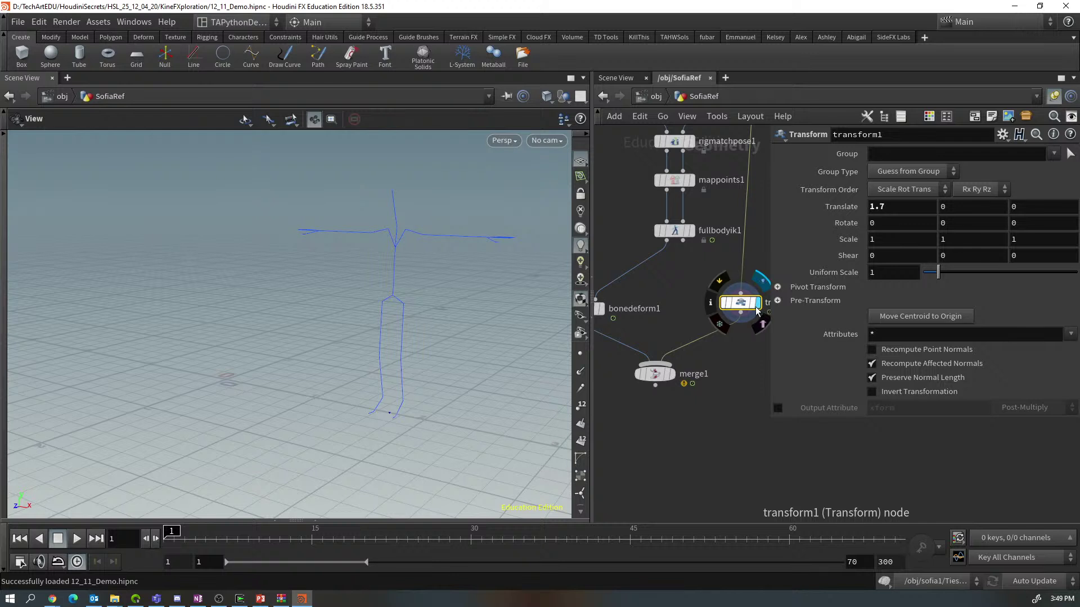
pyautogui.click(600, 311)
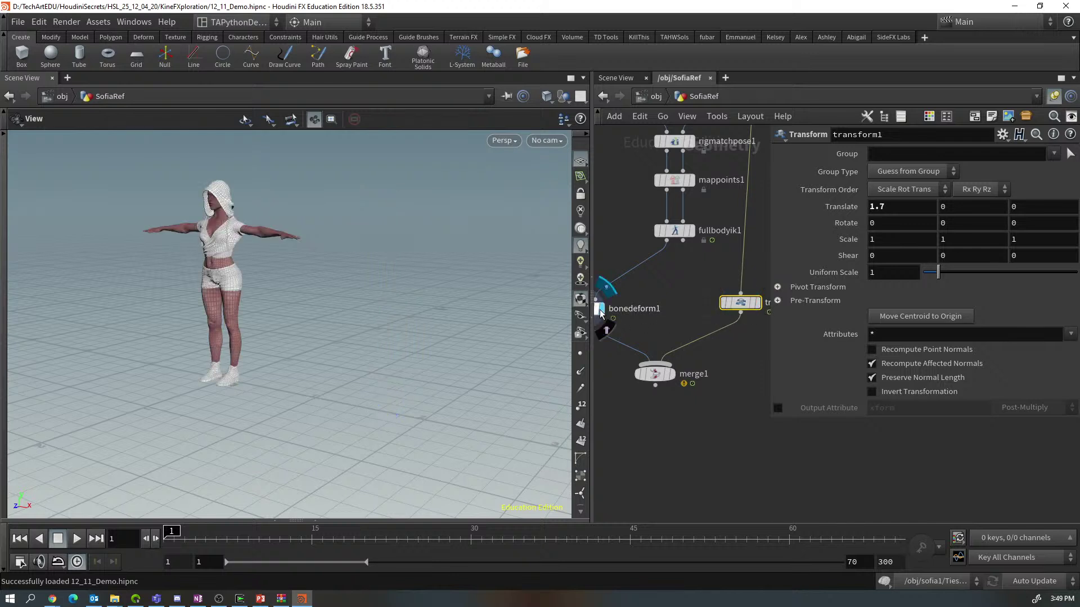
# Move merge1 lower to make room, and insert an Attribute Delete node between transform1 and merge1
pyautogui.click(658, 375)
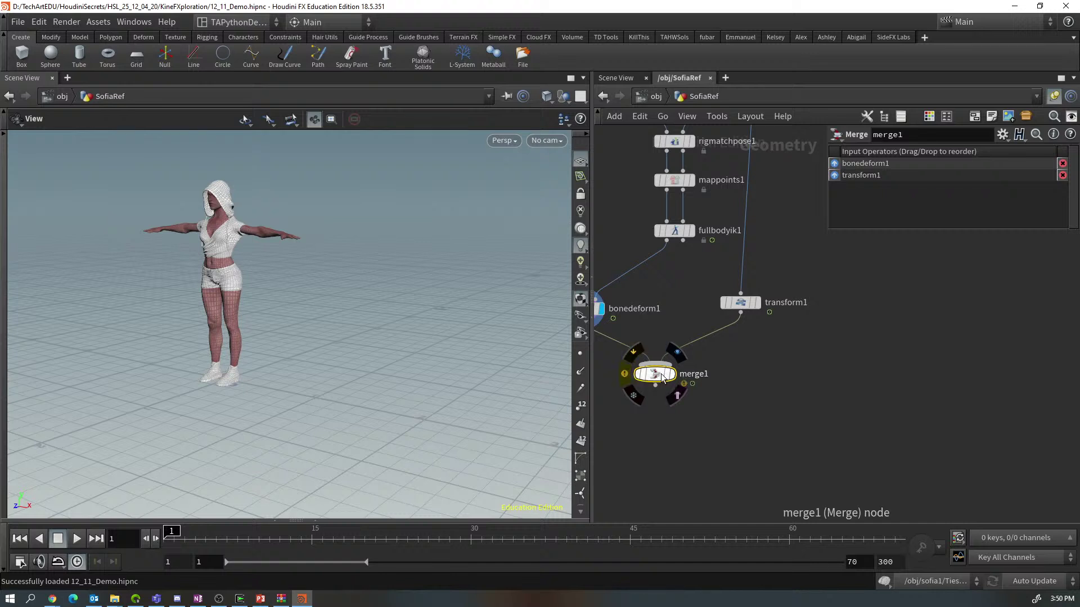
pyautogui.moveTo(659, 374); pyautogui.dragTo(657, 420)
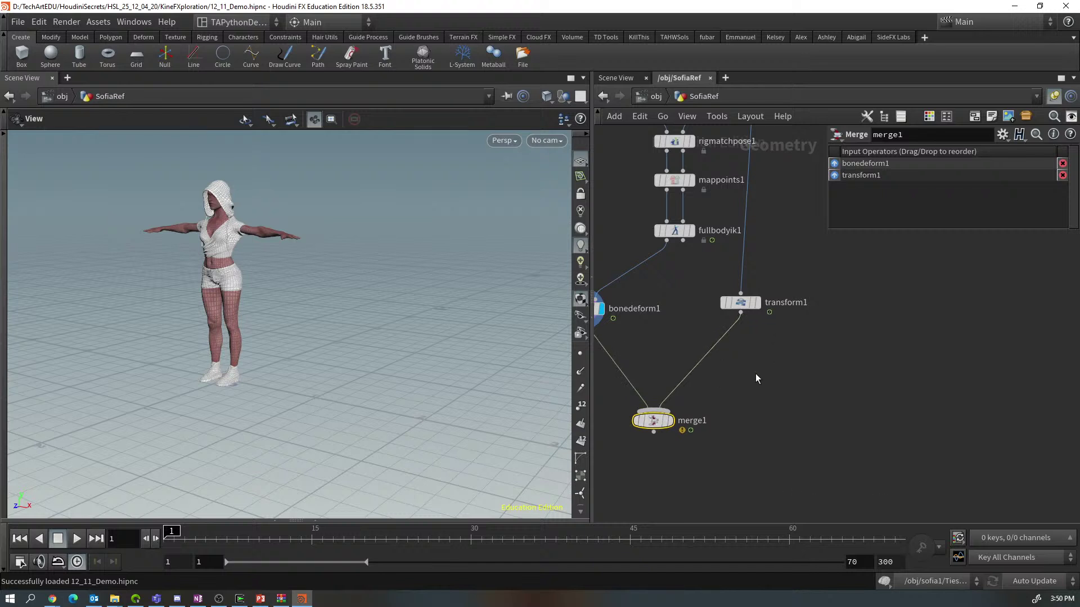
pyautogui.moveTo(756, 377); pyautogui.dragTo(778, 354, button='middle')
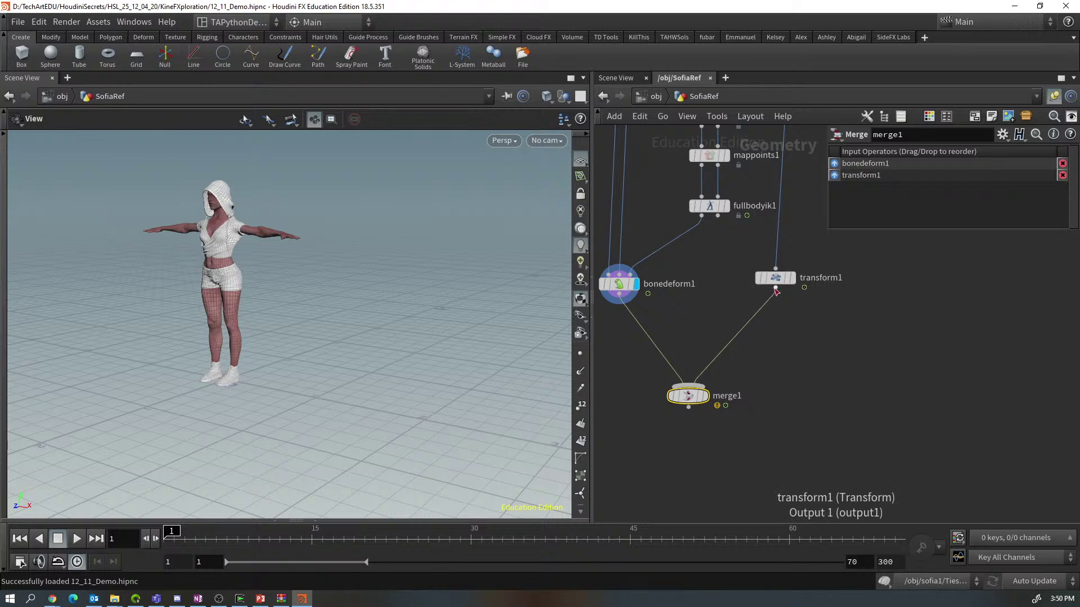
pyautogui.moveTo(775, 289); pyautogui.dragTo(774, 343)
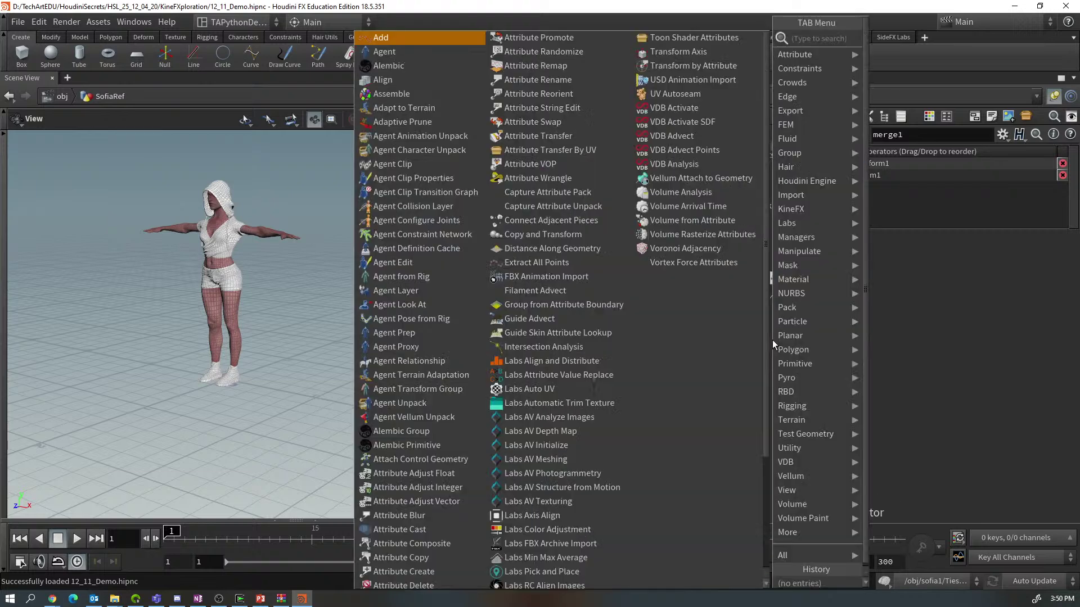
pyautogui.write('attribut')
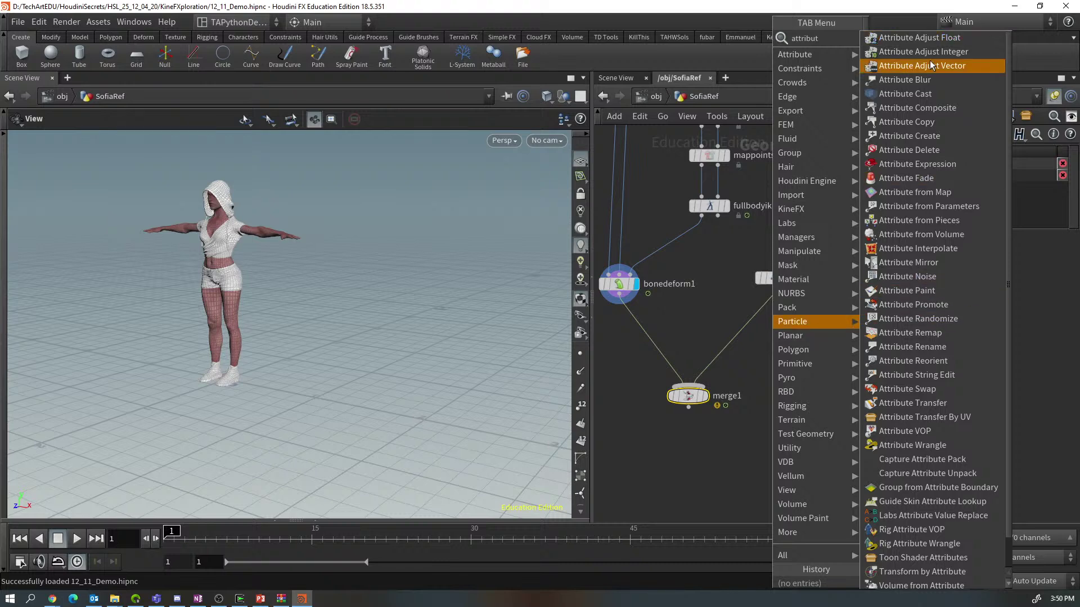
pyautogui.click(920, 149)
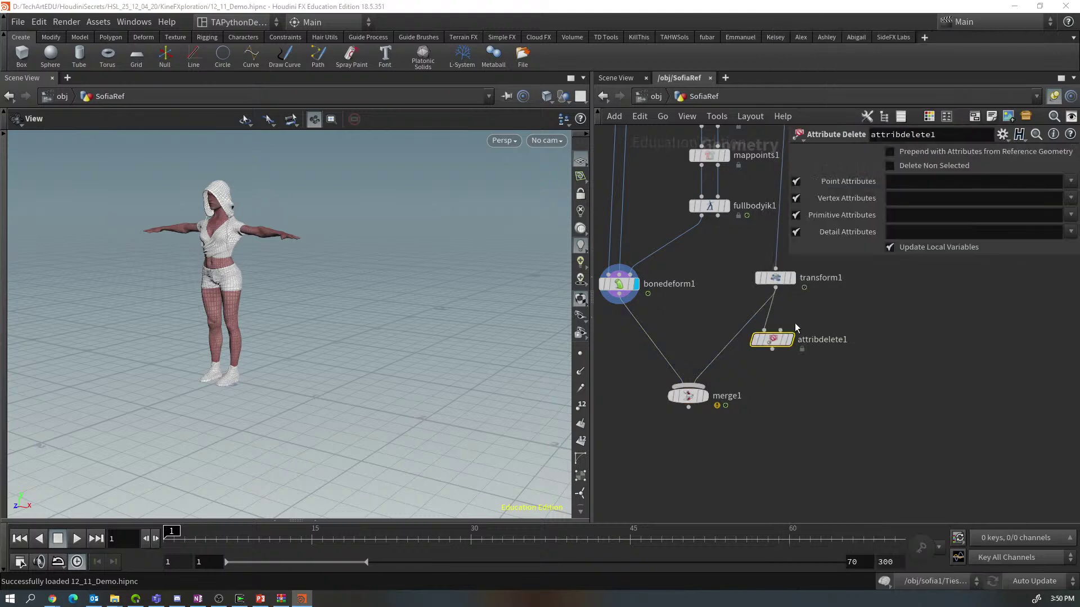
pyautogui.moveTo(771, 342); pyautogui.dragTo(748, 336)
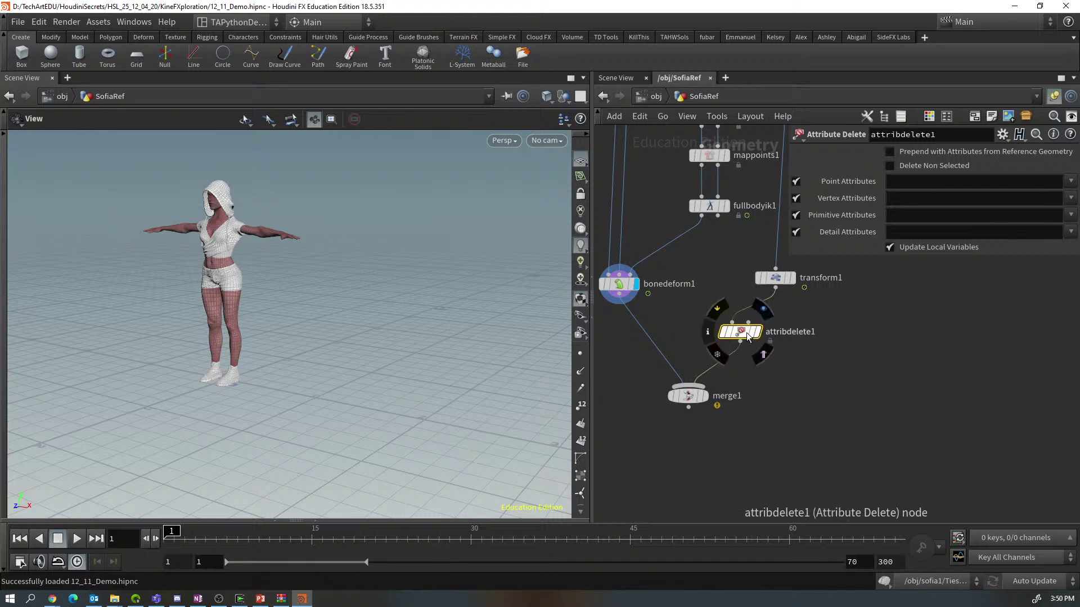
# Check the Attribute Delete node's information, and move the node onto the connection between bonedeform1 and merge1
pyautogui.moveTo(744, 332)
pyautogui.click(705, 333)
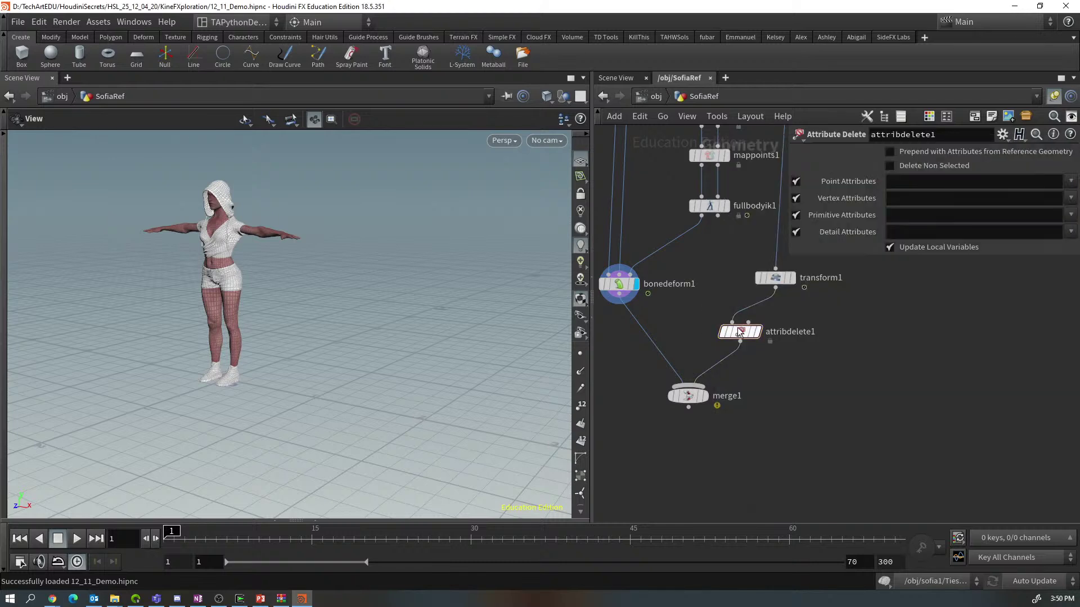
pyautogui.moveTo(742, 333)
pyautogui.moveTo(743, 333); pyautogui.dragTo(650, 336)
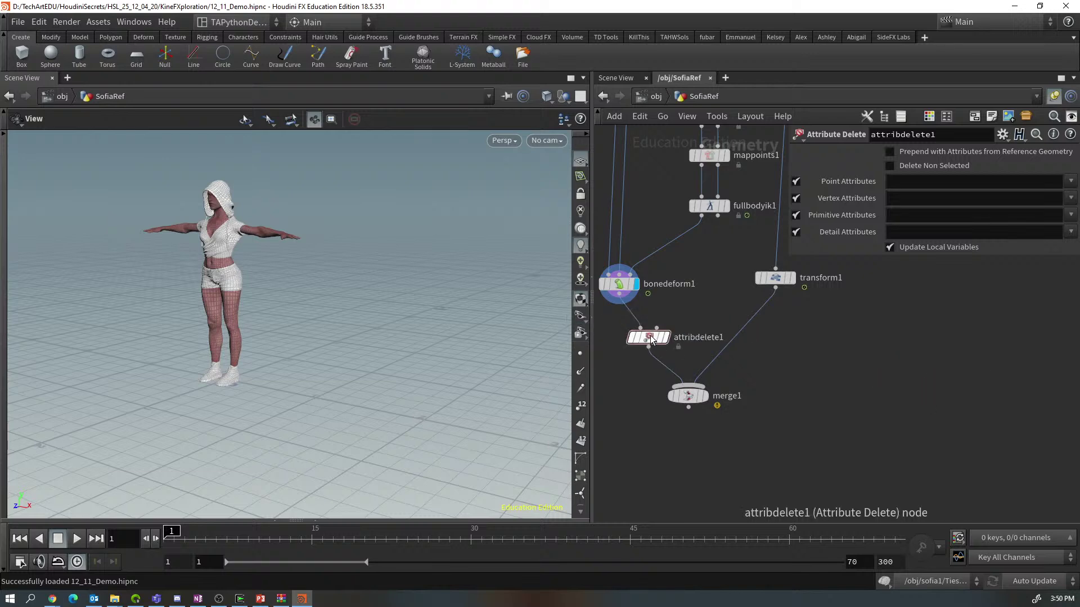
# Examine the node information of the relocated Attribute Delete node and of bonedeform1
pyautogui.click(616, 336)
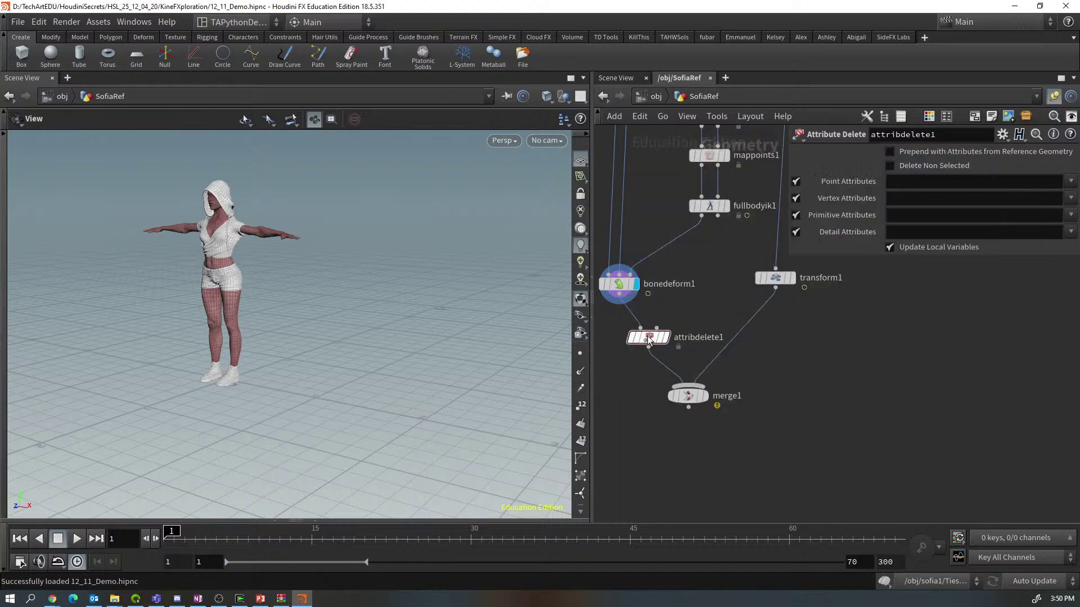
pyautogui.click(620, 288)
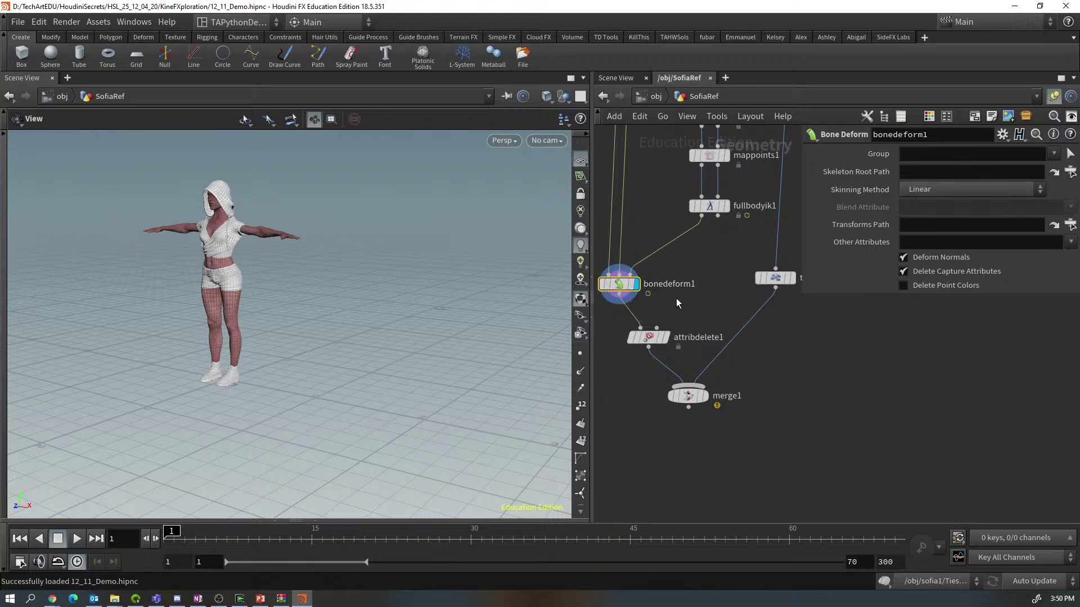
pyautogui.moveTo(660, 298); pyautogui.dragTo(687, 301, button='middle')
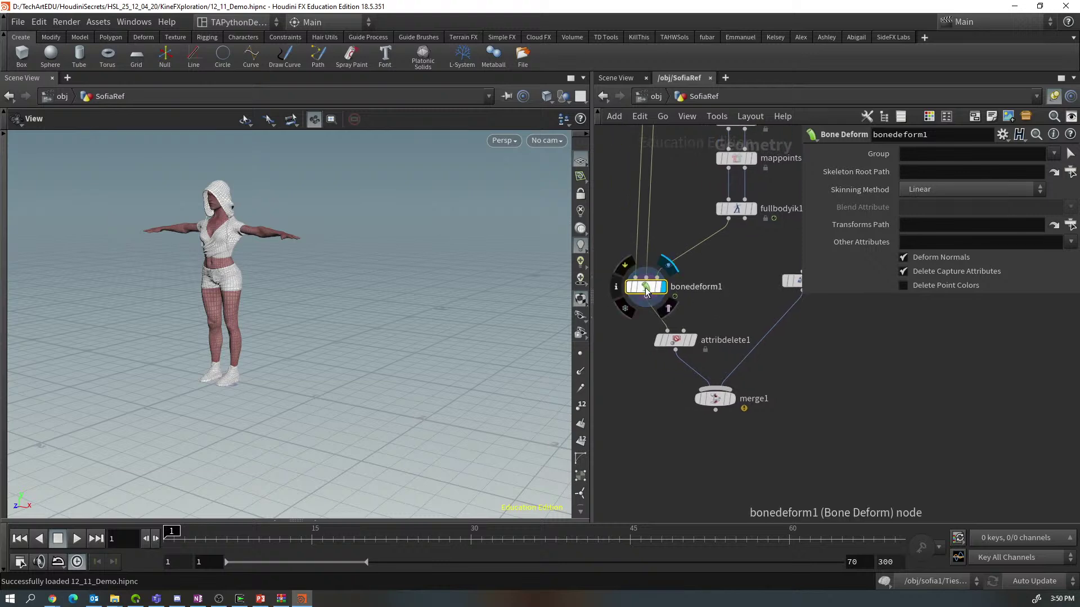
pyautogui.click(612, 285)
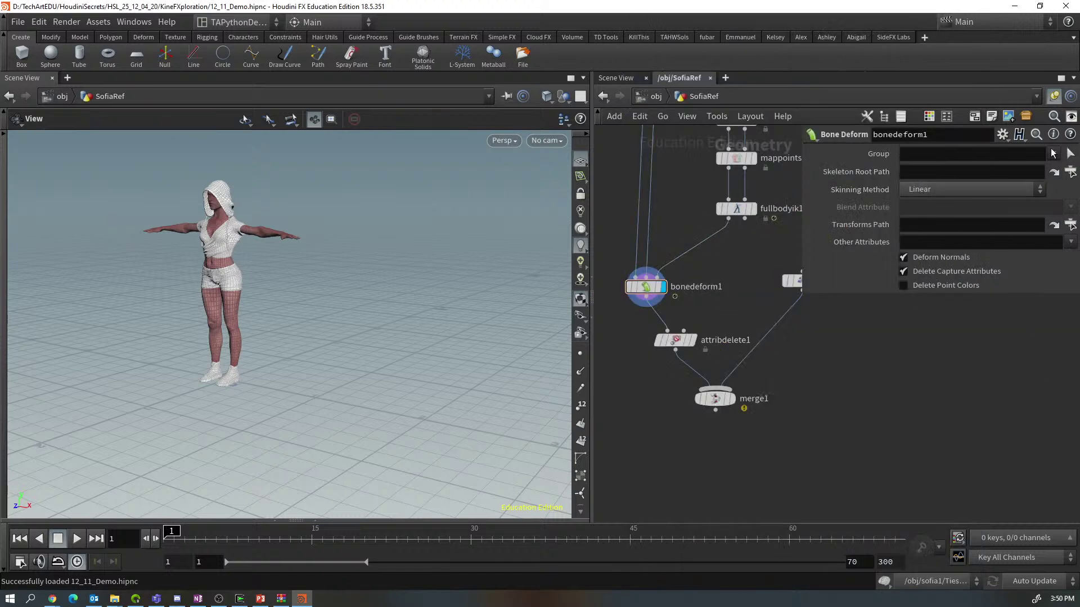
# Set the Attribute Delete node's Point Attributes to * and display merge1
pyautogui.click(675, 340)
pyautogui.click(899, 183)
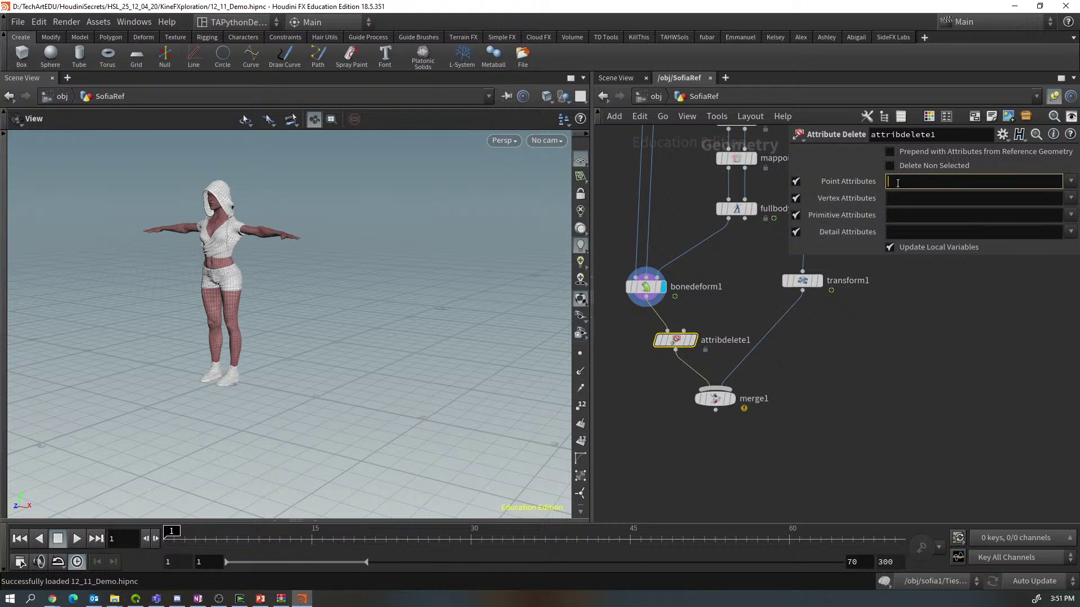
pyautogui.write('*')
pyautogui.press('Return')
pyautogui.click(734, 400)
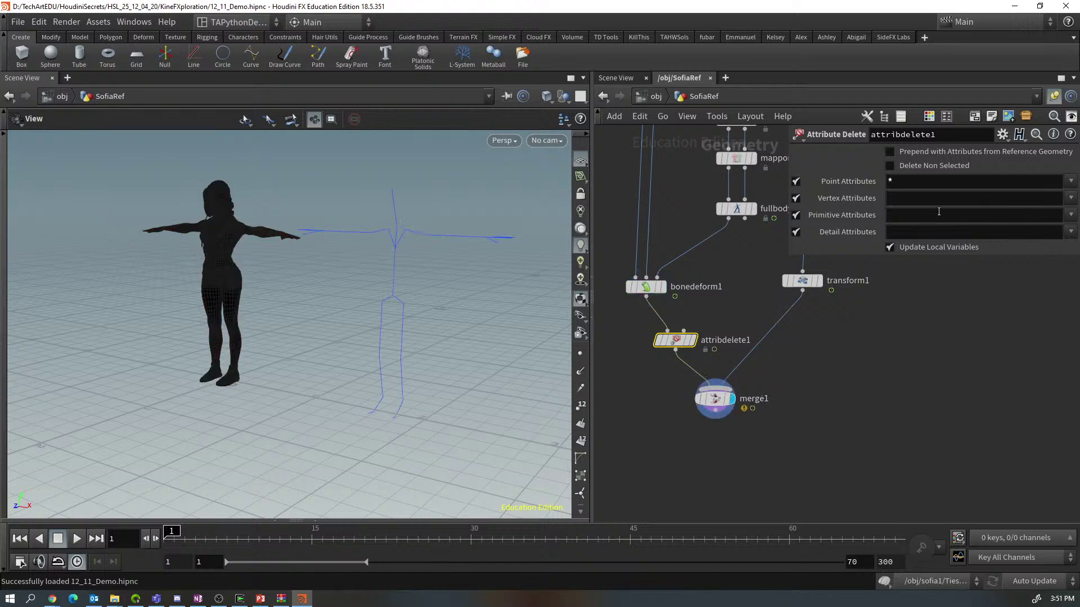
# Set the Vertex, Primitive and Detail Attributes of attribdelete1 to * as well
pyautogui.click(897, 204)
pyautogui.write('*')
pyautogui.press('Return')
pyautogui.click(906, 219)
pyautogui.write('*')
pyautogui.press('Return')
pyautogui.click(891, 233)
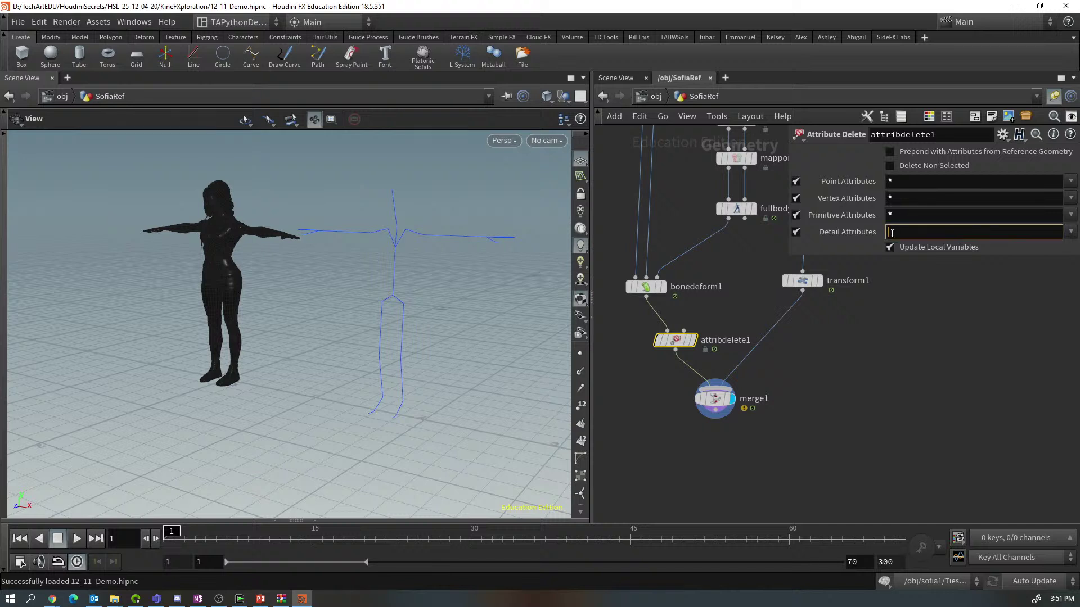
pyautogui.write('*')
pyautogui.press('Return')
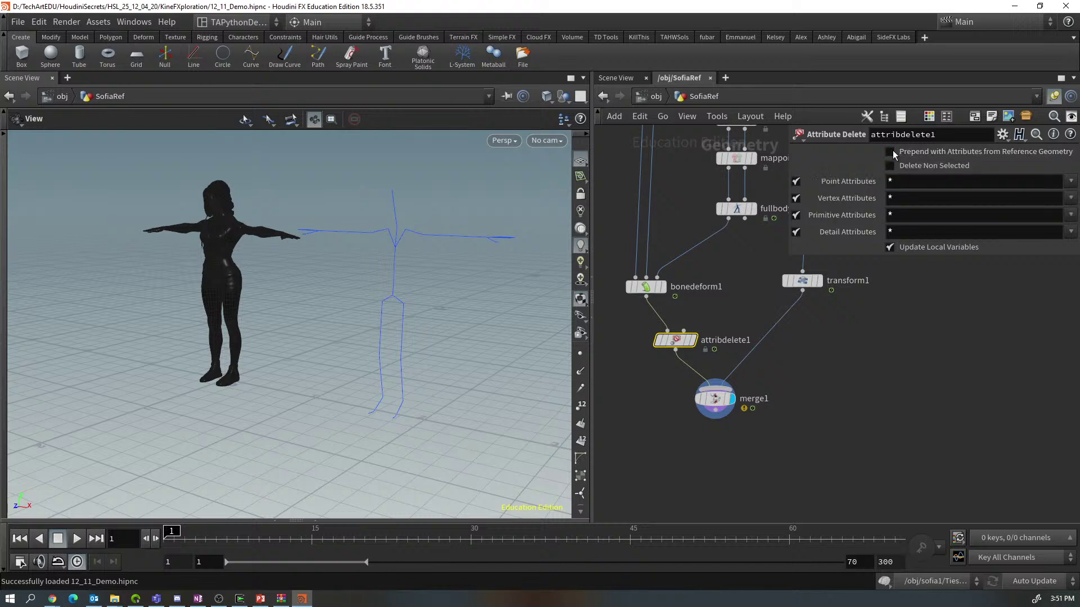
# Duplicate attribdelete1 and insert the copy between transform1 and merge1
pyautogui.moveTo(662, 342)
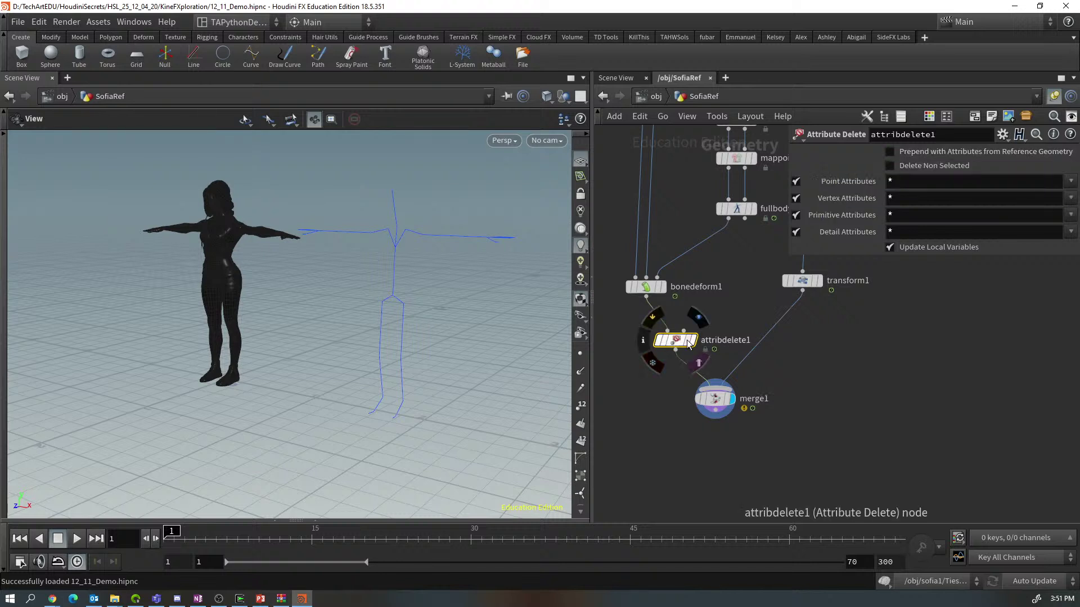
pyautogui.keyDown('alt'); pyautogui.moveTo(689, 344); pyautogui.dragTo(786, 333); pyautogui.keyUp('alt')
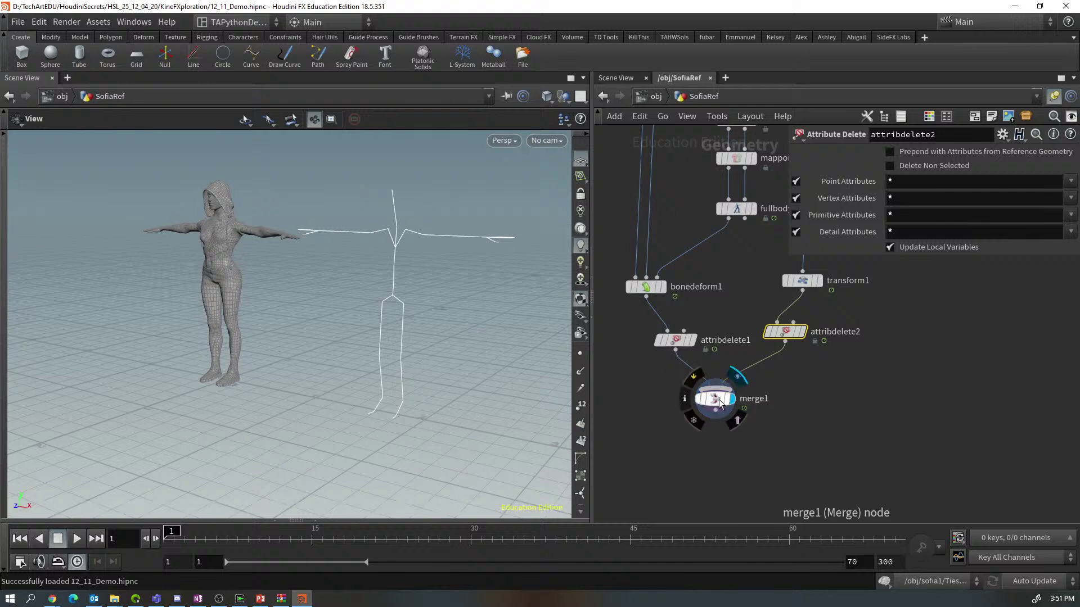
# Move attribdelete1 closer beneath bonedeform1 and shift attribdelete2 farther from it in the network
pyautogui.moveTo(677, 341); pyautogui.dragTo(664, 326)
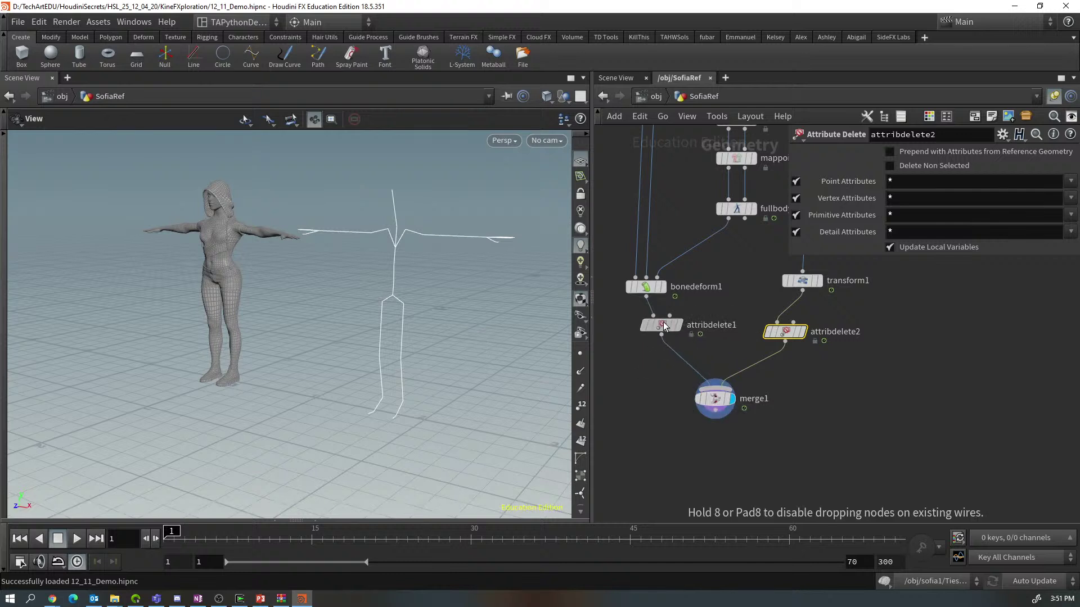
pyautogui.moveTo(798, 334); pyautogui.dragTo(819, 340)
# Check transform1's node information, and set attribdelete2's Point Attributes to !Cd *
pyautogui.click(773, 276)
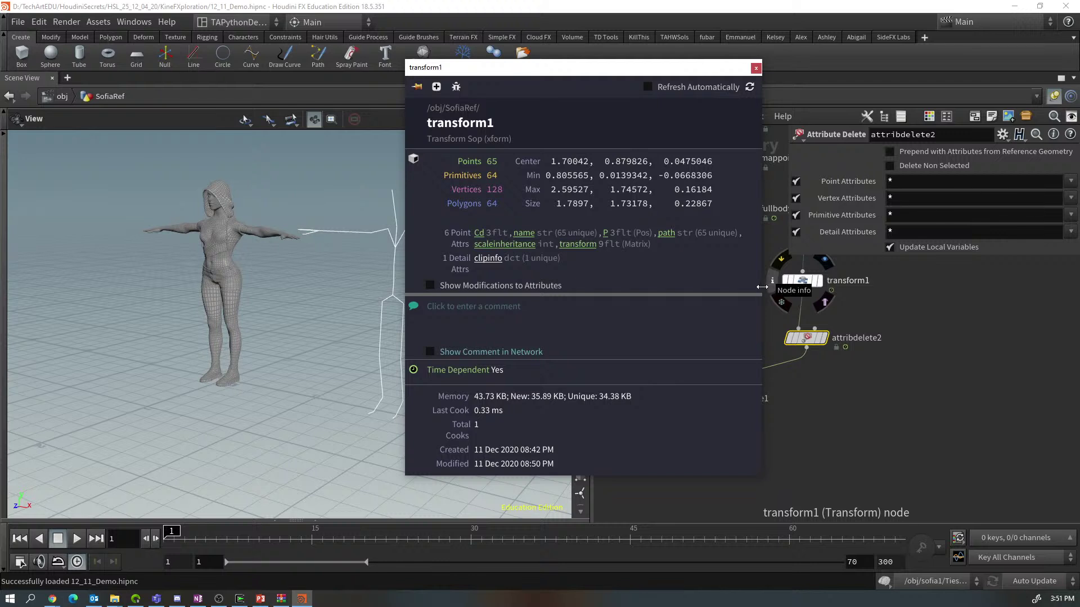
pyautogui.click(887, 179)
pyautogui.click(889, 179)
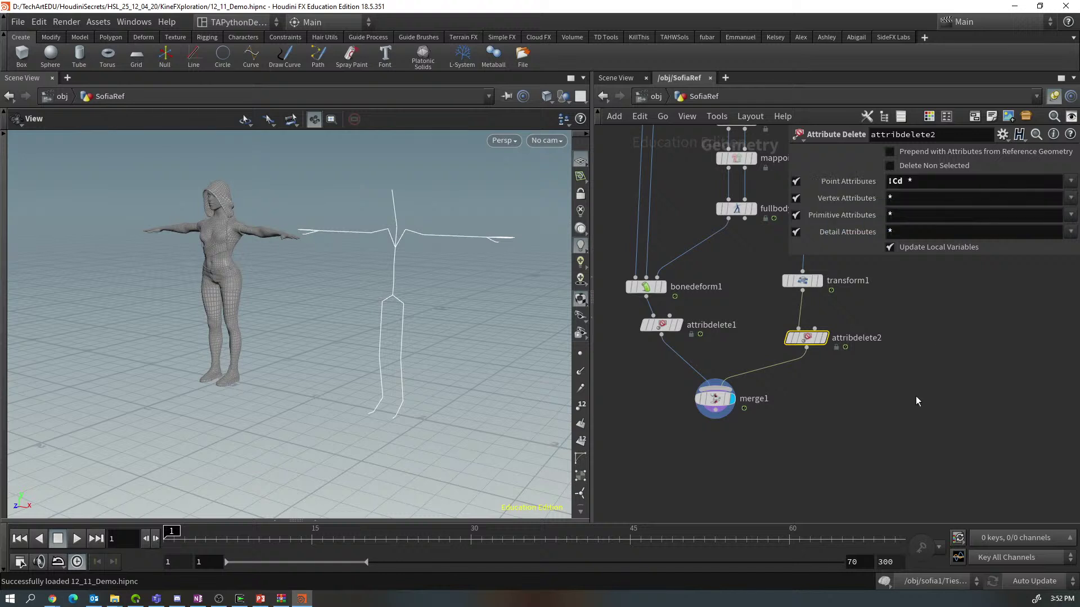
# Set attribdelete1's Point Attributes to !Cd * as well
pyautogui.click(661, 325)
pyautogui.click(895, 182)
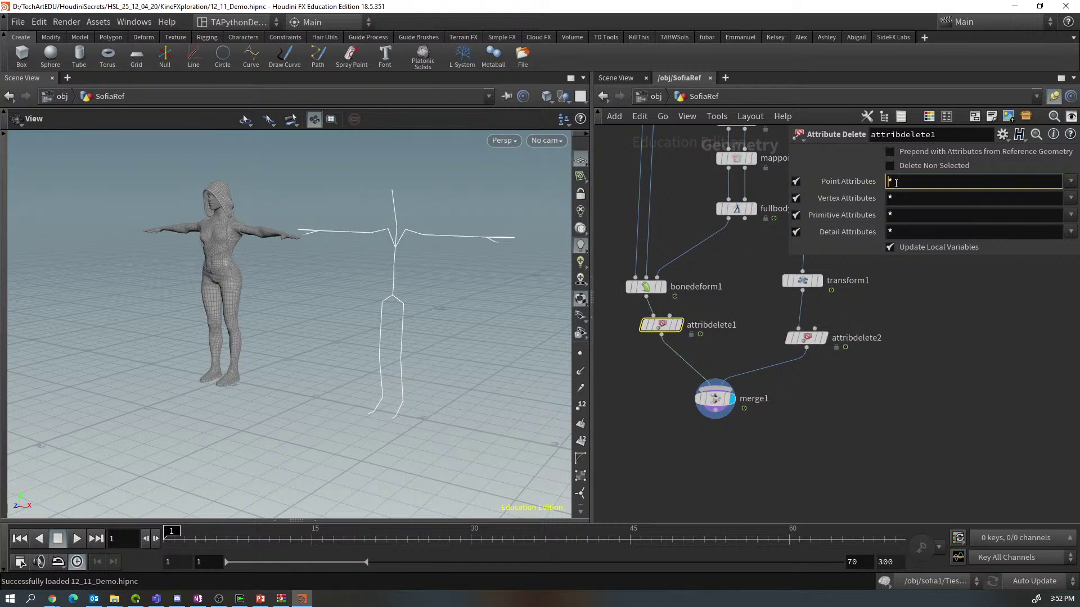
pyautogui.write('!Cd')
pyautogui.press('Return')
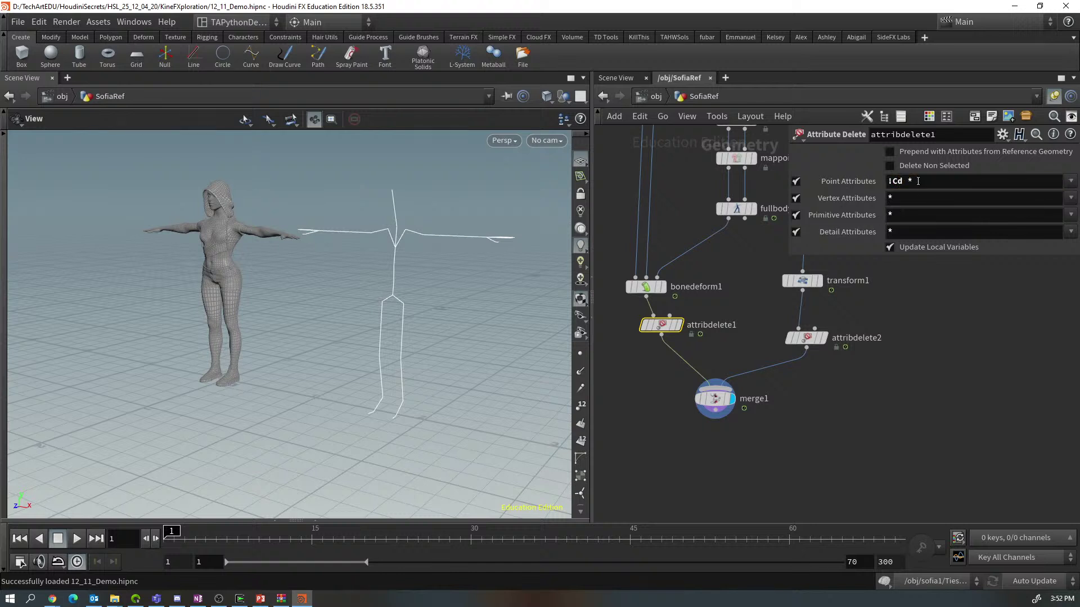
# Clear the whole Point Attributes pattern of attribdelete1
pyautogui.click(917, 182)
pyautogui.press('BackSpace')
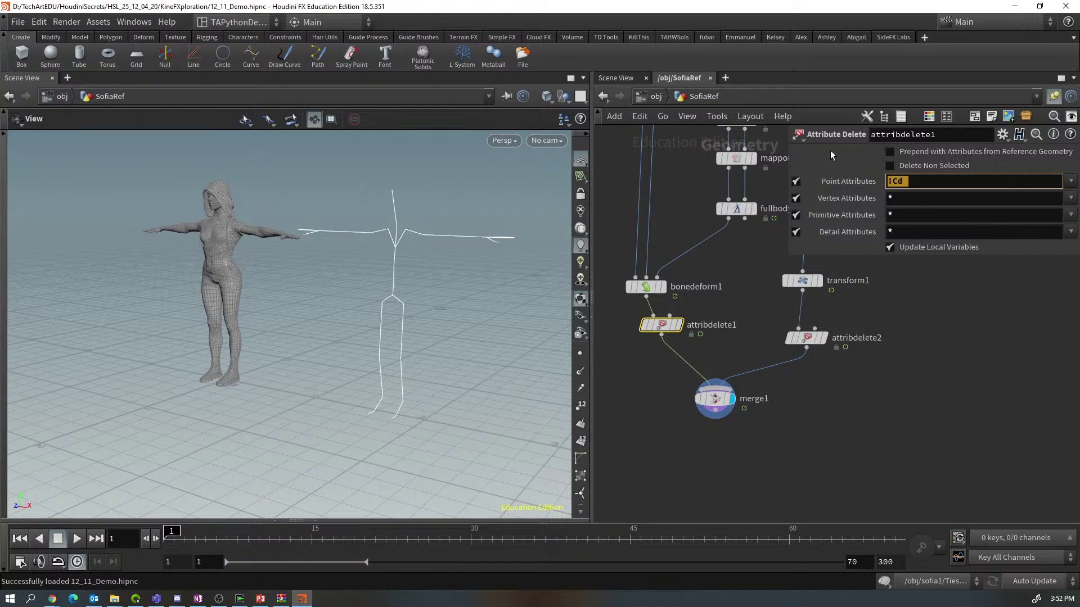
pyautogui.press('BackSpace')
pyautogui.press('BackSpace')
pyautogui.press('BackSpace')
pyautogui.press('BackSpace')
# Add P, fbx_rotation, fbx_scale and fbx_translation to attribdelete1's Point Attributes
pyautogui.click(1070, 181)
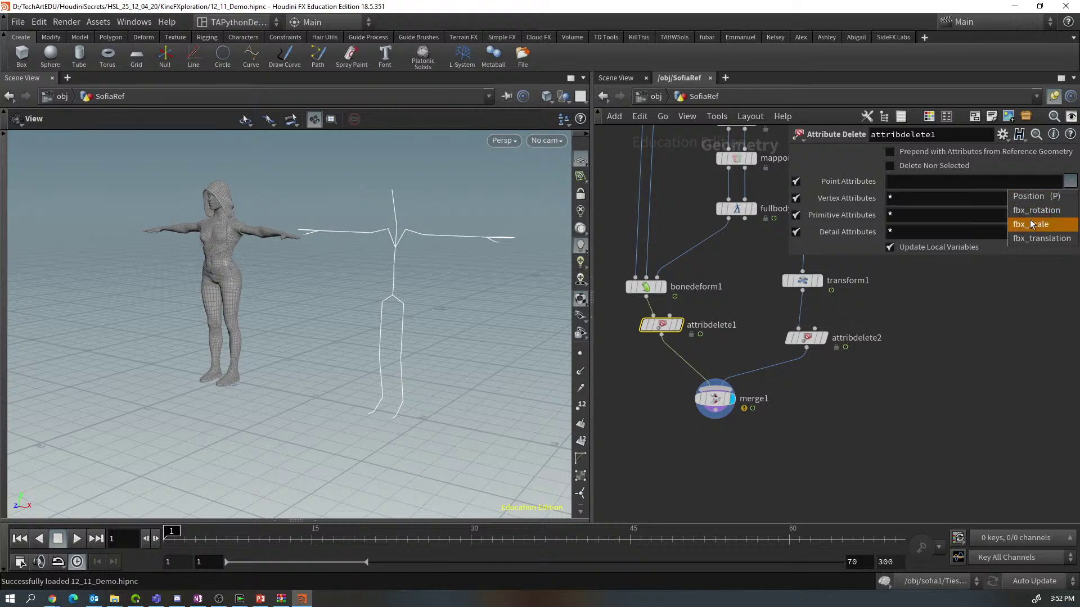
pyautogui.click(1031, 197)
pyautogui.click(1071, 181)
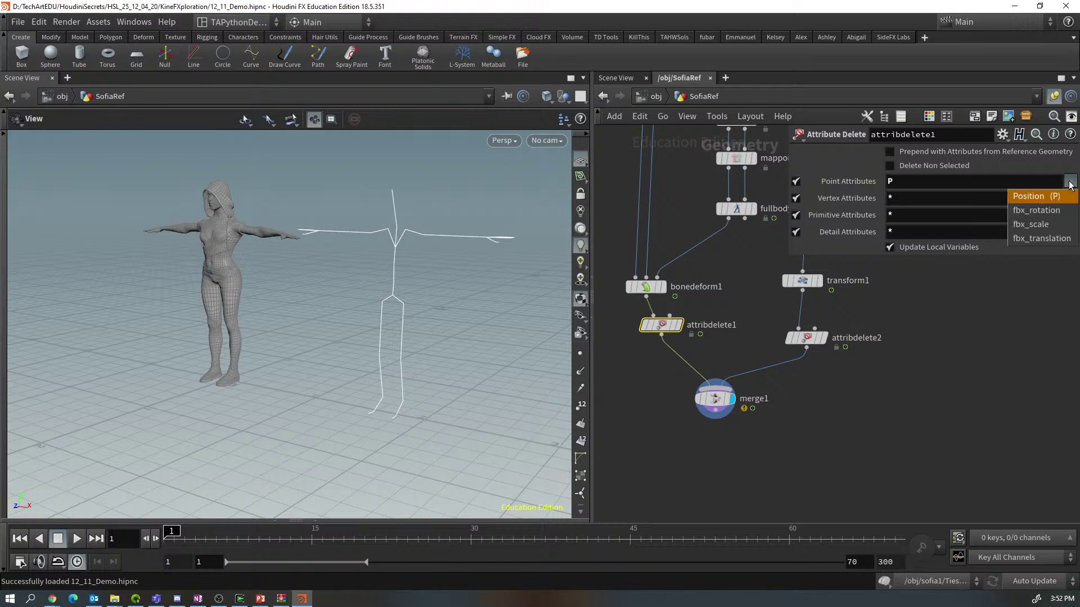
pyautogui.click(1036, 214)
pyautogui.click(1071, 181)
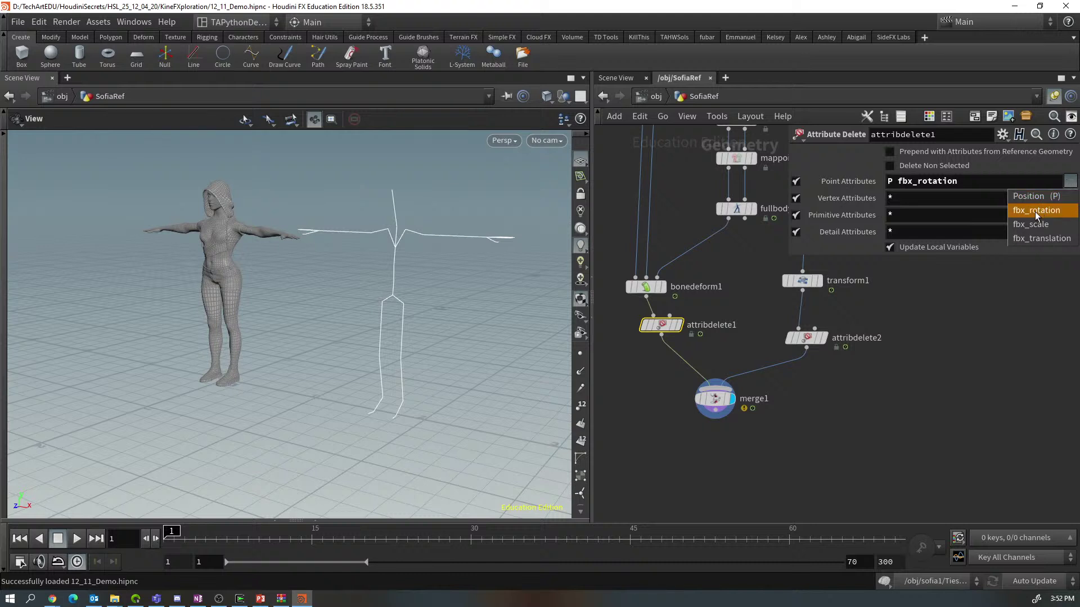
pyautogui.click(1030, 221)
pyautogui.click(1071, 185)
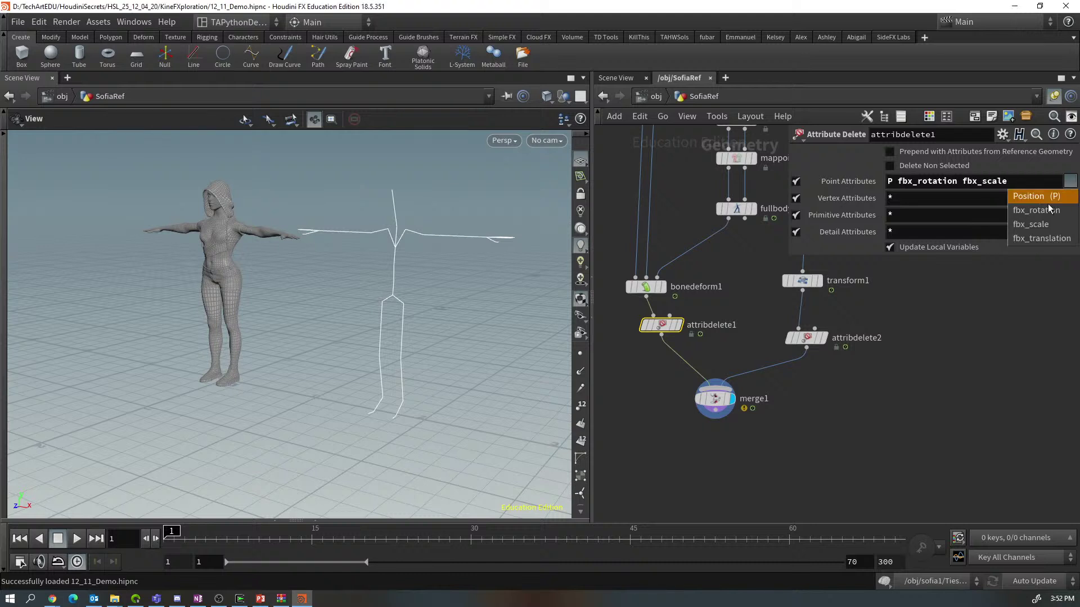
pyautogui.click(1031, 239)
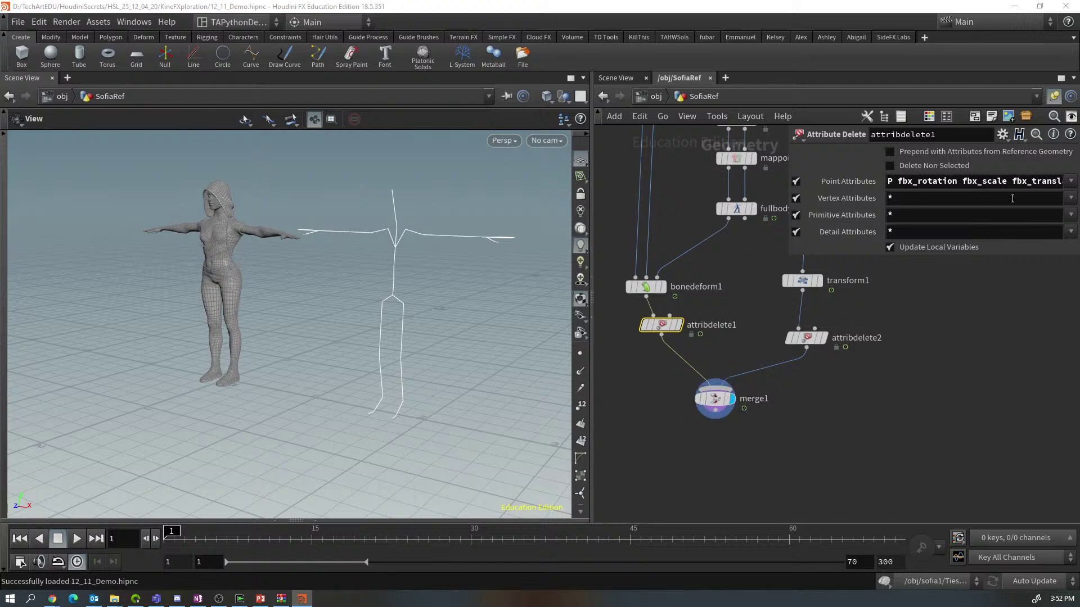
# Set attribdelete1's Vertex Attributes to N and clear its Primitive Attributes pattern
pyautogui.click(974, 202)
pyautogui.press('BackSpace')
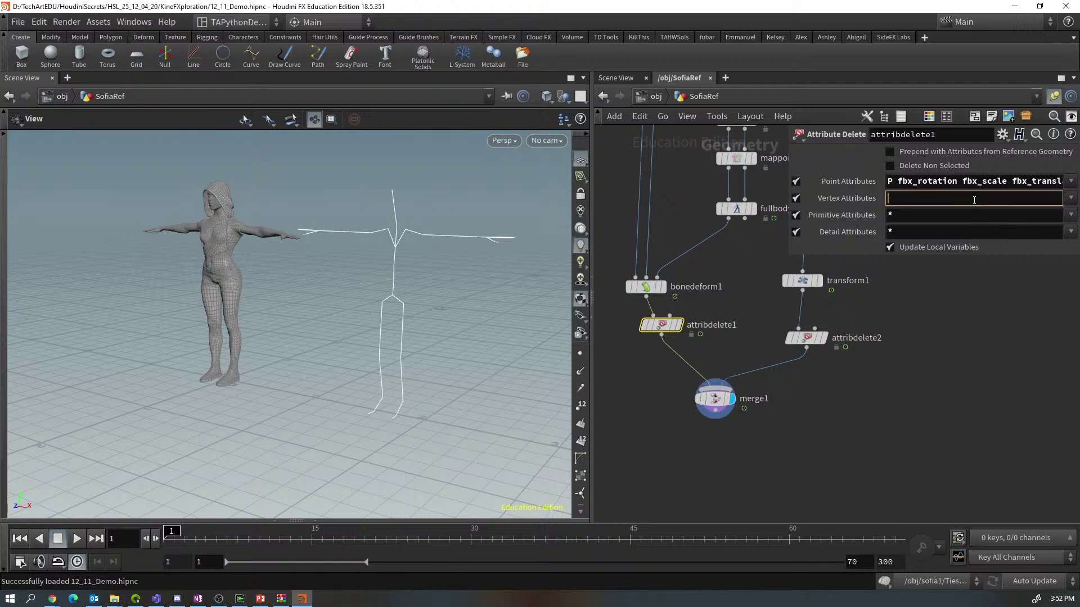
pyautogui.click(1071, 198)
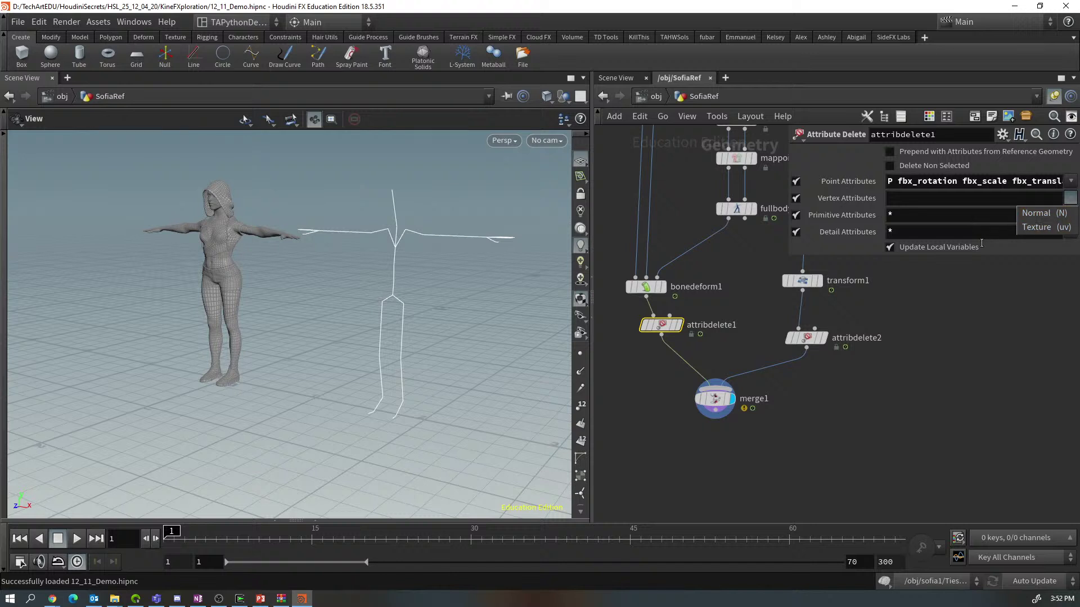
pyautogui.click(1027, 217)
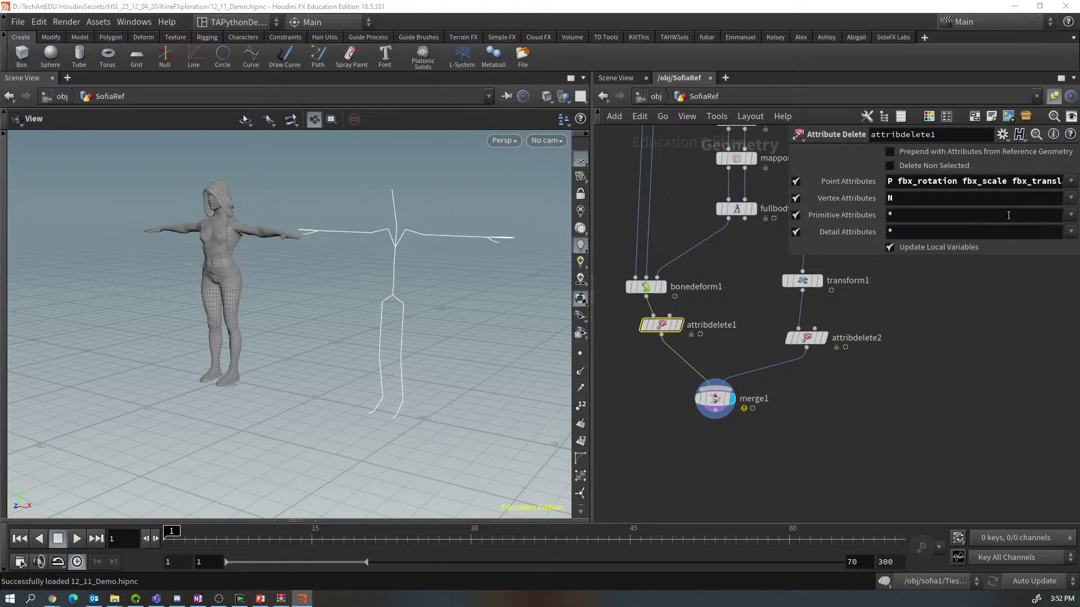
pyautogui.click(1044, 214)
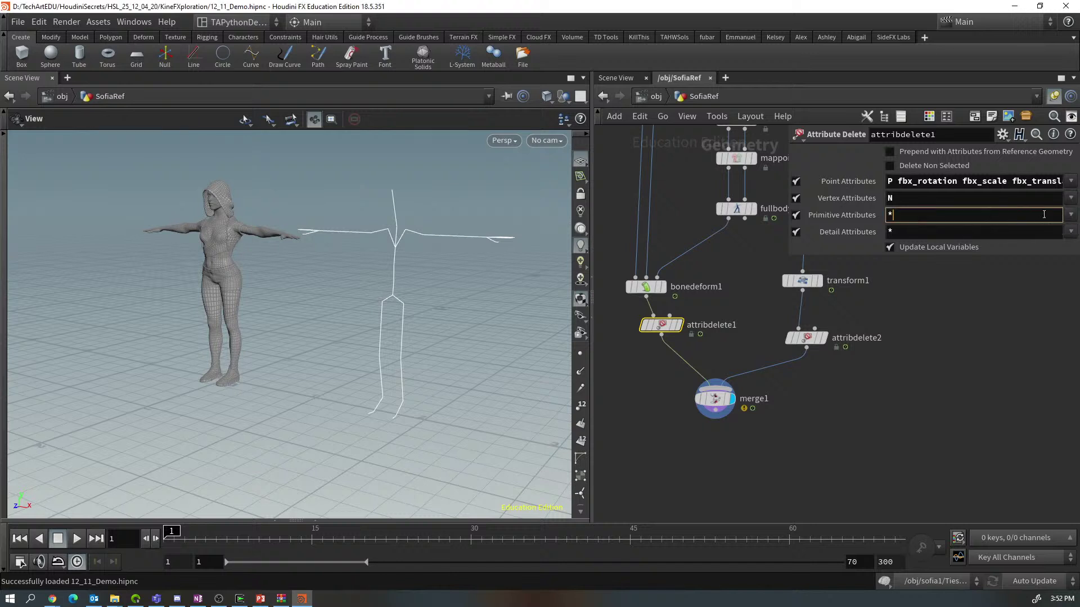
pyautogui.press('BackSpace')
pyautogui.press('Return')
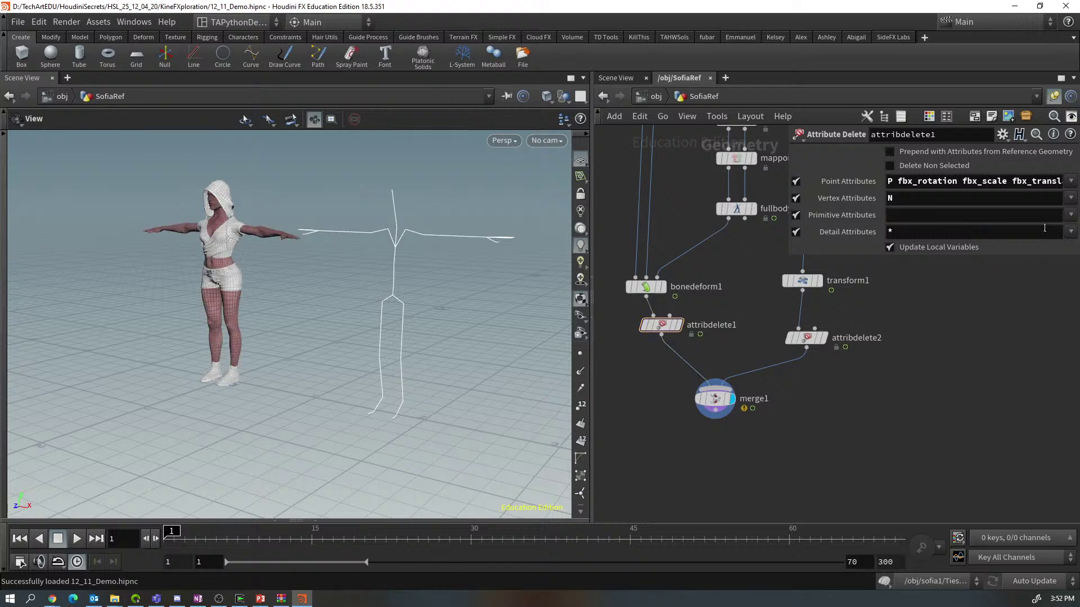
# Clear attribdelete2's Point Attributes pattern while leaving point attribute deletion enabled
pyautogui.click(805, 336)
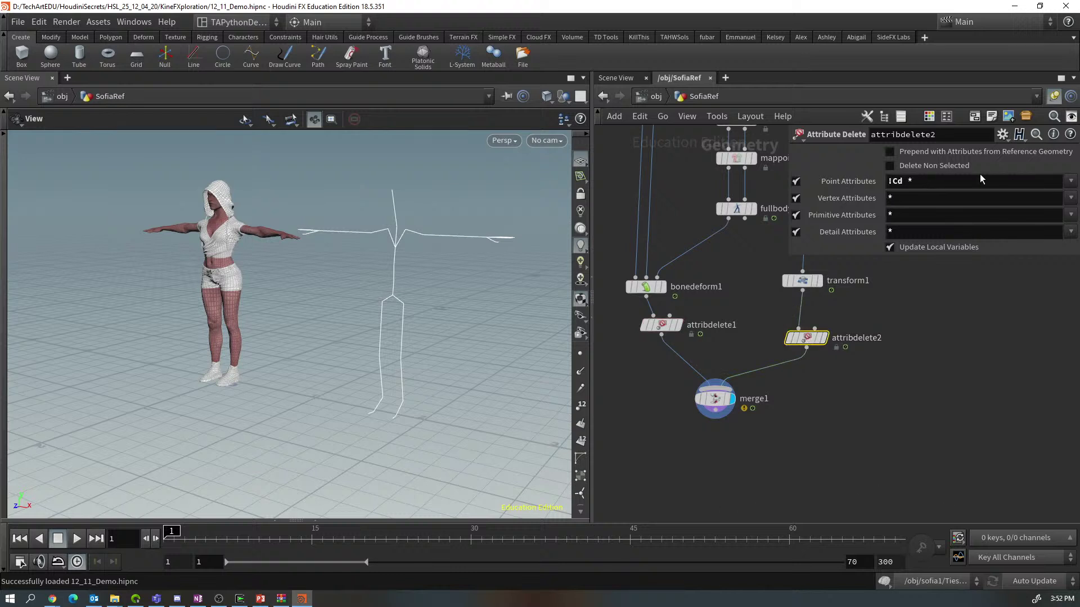
pyautogui.click(800, 179)
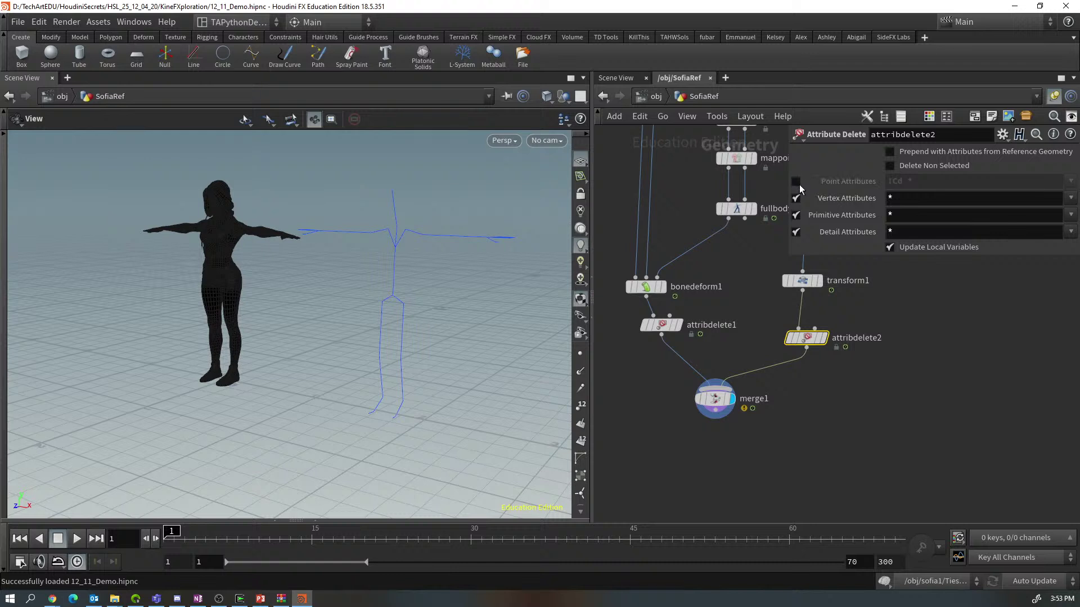
pyautogui.click(798, 180)
pyautogui.moveTo(912, 182); pyautogui.dragTo(880, 185)
pyautogui.press('BackSpace')
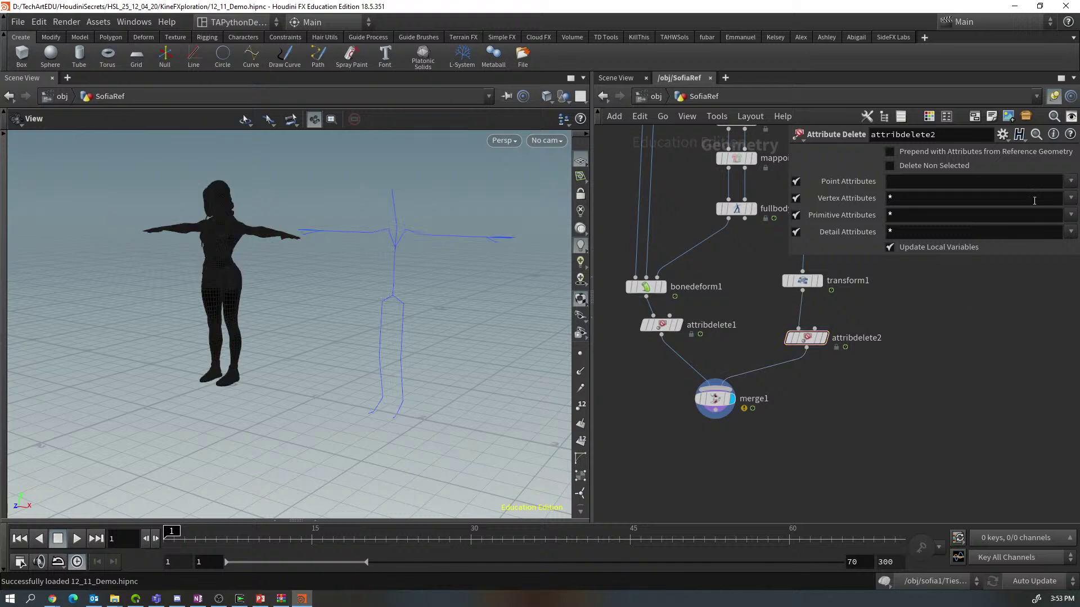
# Add name, path, scaleinheritance and transform to attribdelete2's Point Attributes
pyautogui.click(1071, 181)
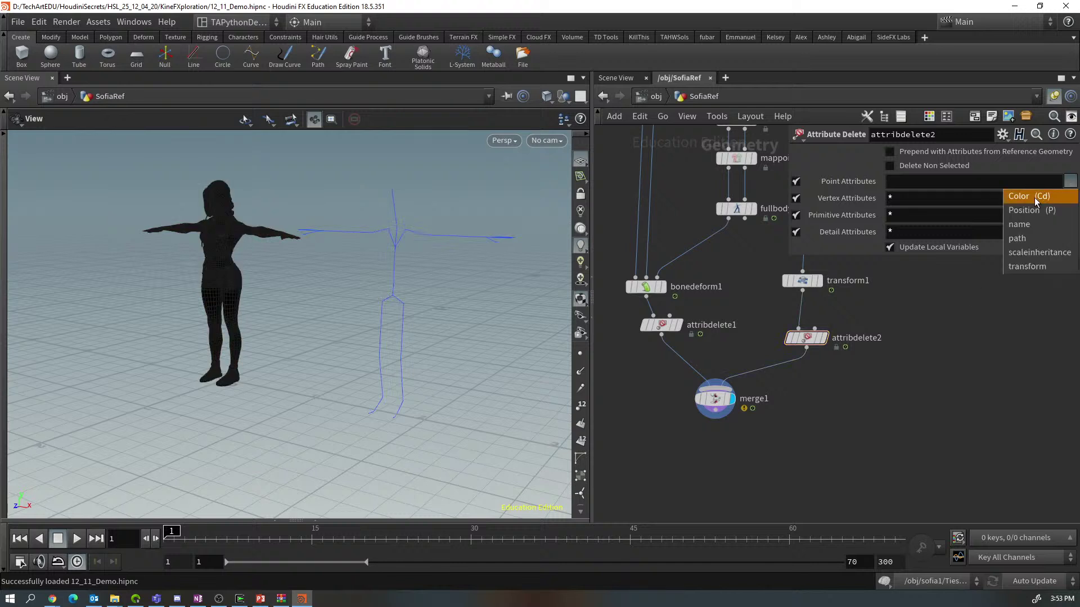
pyautogui.click(1021, 225)
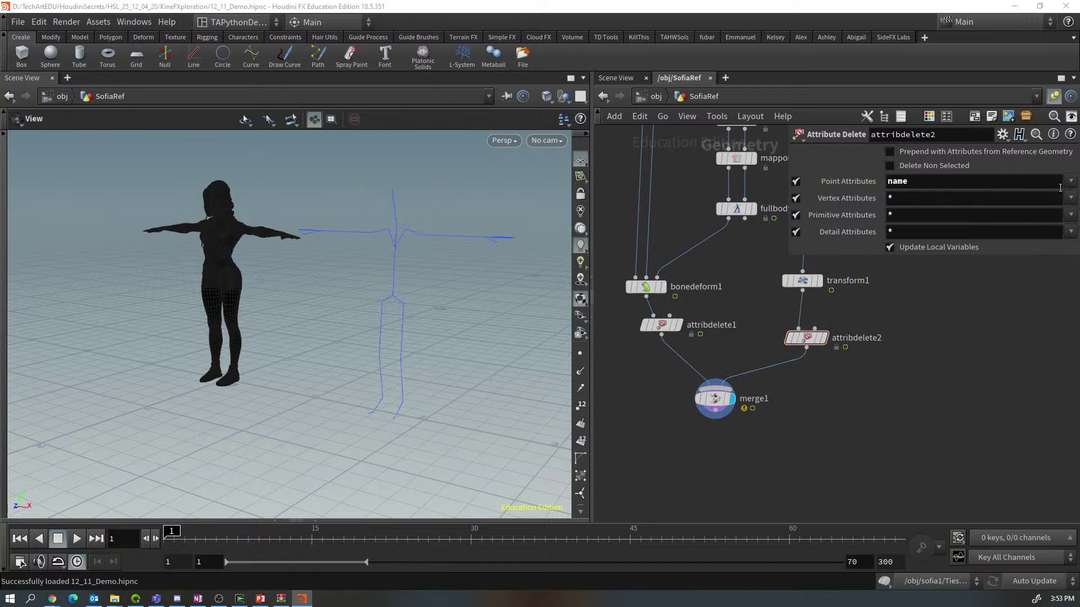
pyautogui.click(1070, 181)
pyautogui.click(1012, 238)
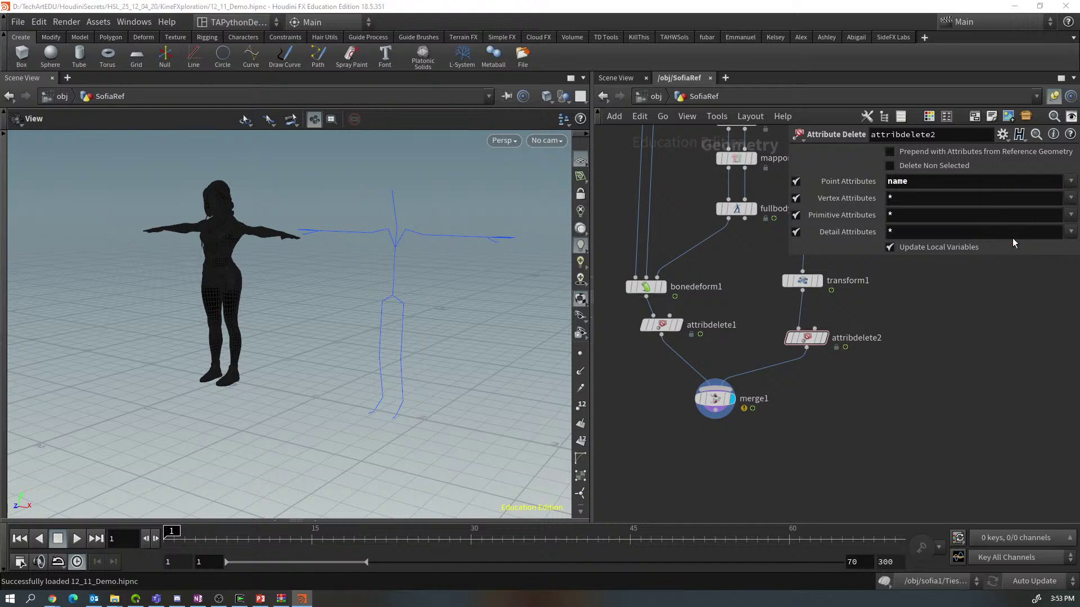
pyautogui.click(1071, 181)
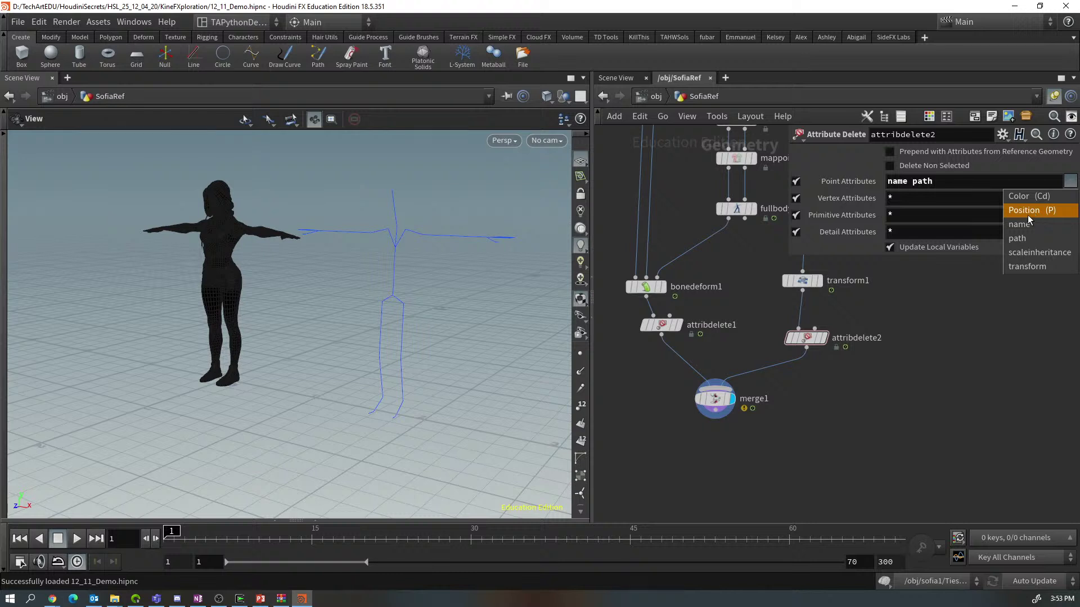
pyautogui.click(1022, 253)
pyautogui.click(1070, 181)
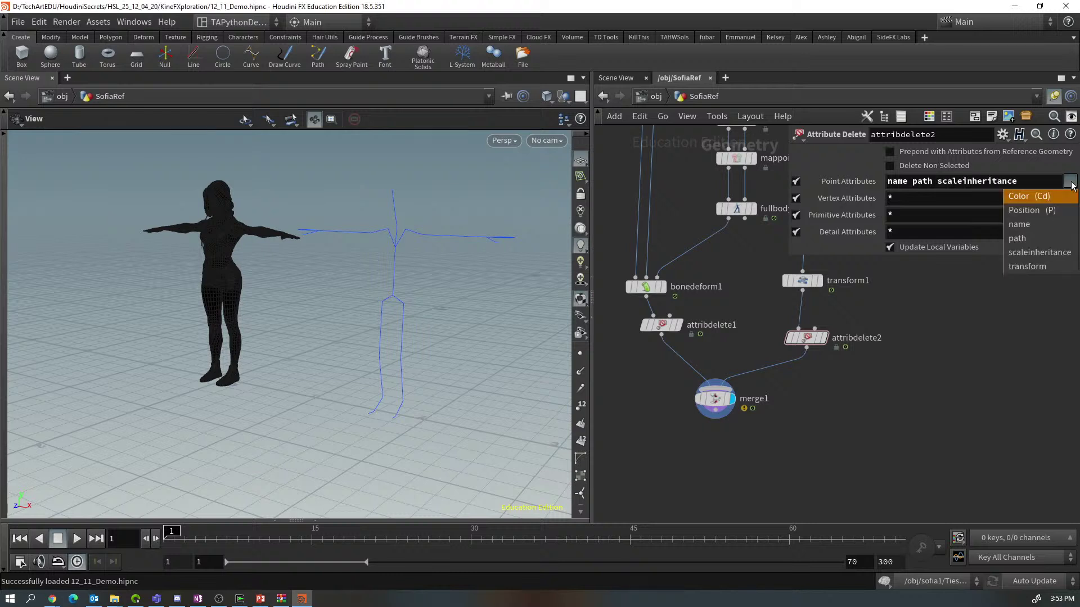
pyautogui.click(1022, 263)
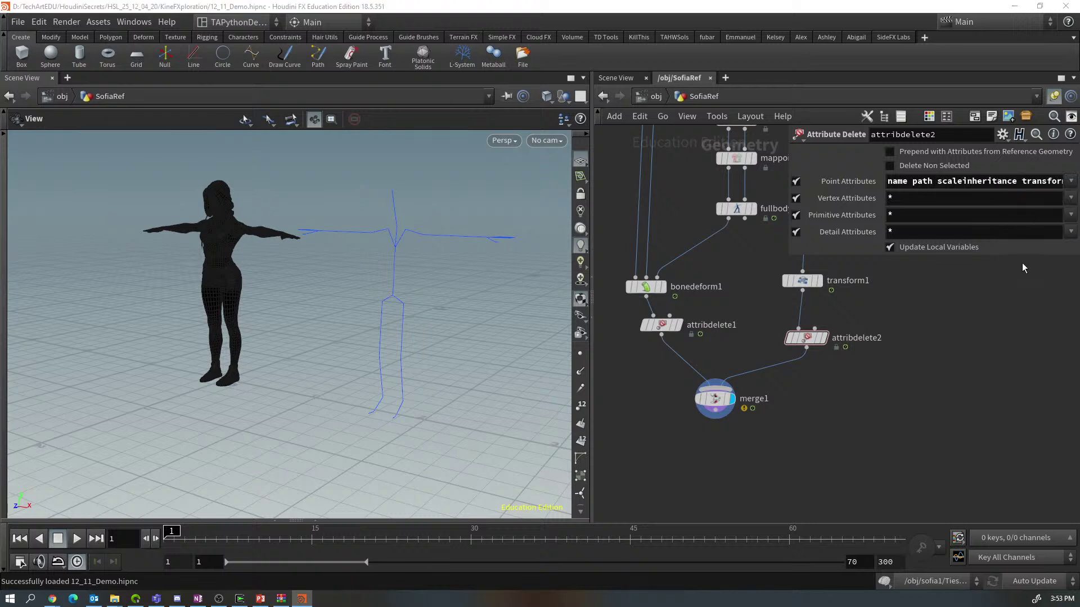
# Clear attribdelete2's Vertex Attributes pattern and disable its vertex, primitive and detail attribute deletion
pyautogui.click(1031, 198)
pyautogui.press('BackSpace')
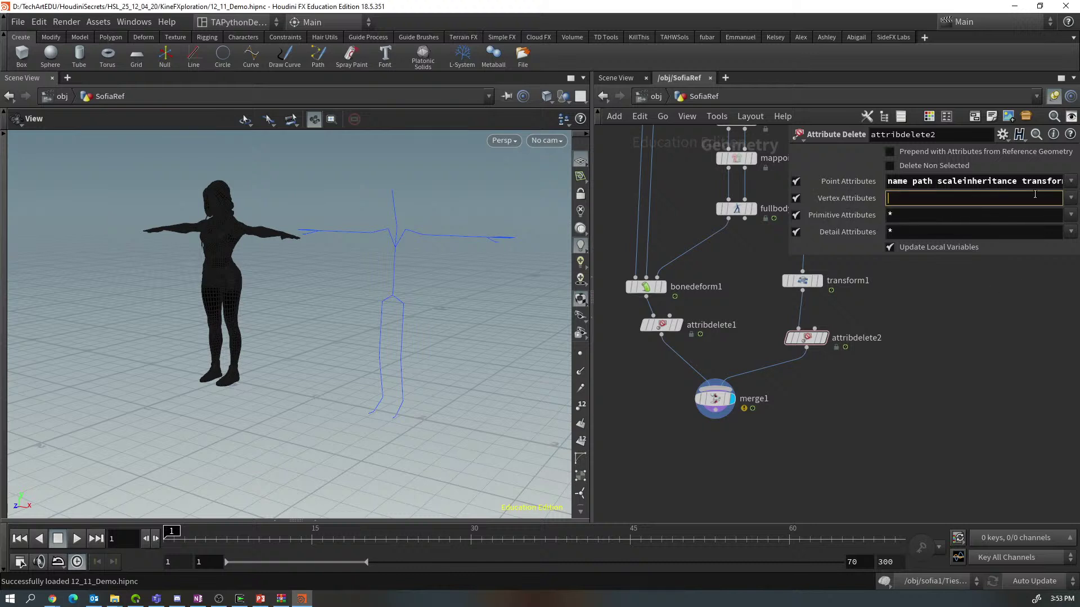
pyautogui.press('Return')
pyautogui.click(796, 215)
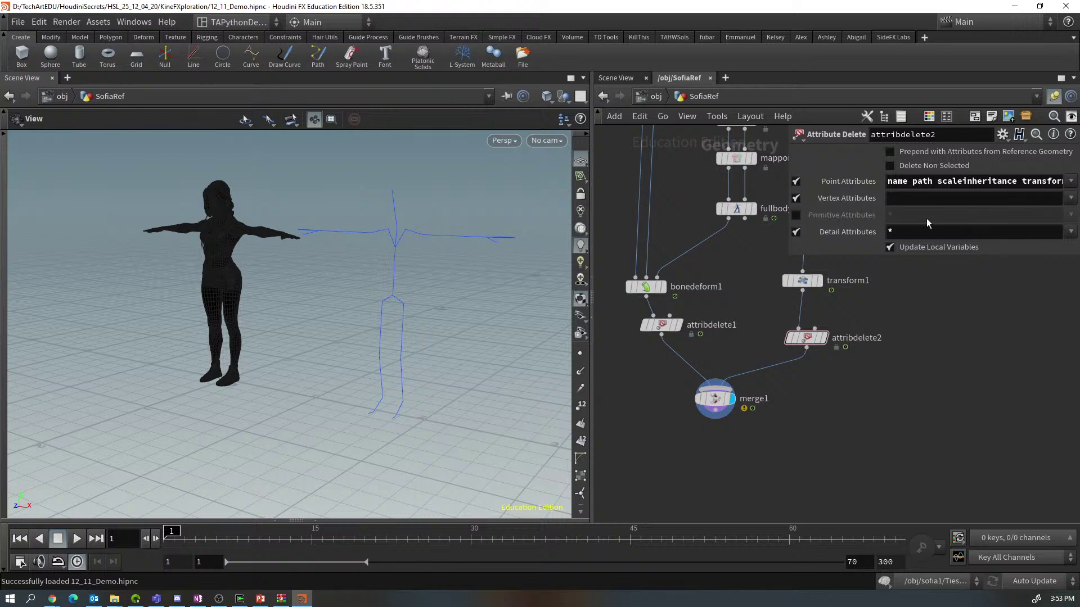
pyautogui.click(795, 231)
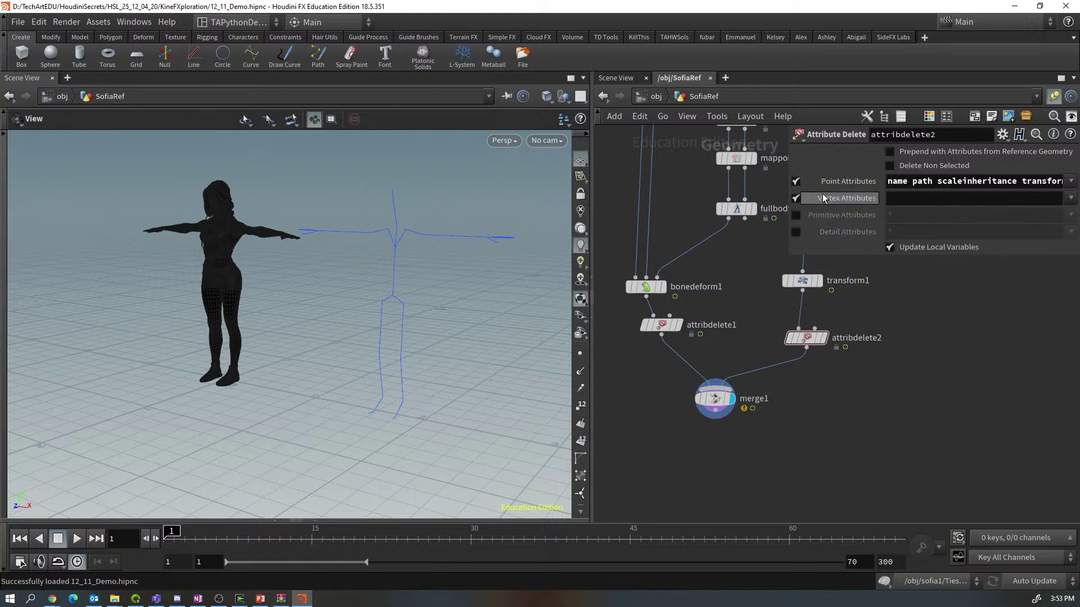
pyautogui.click(798, 198)
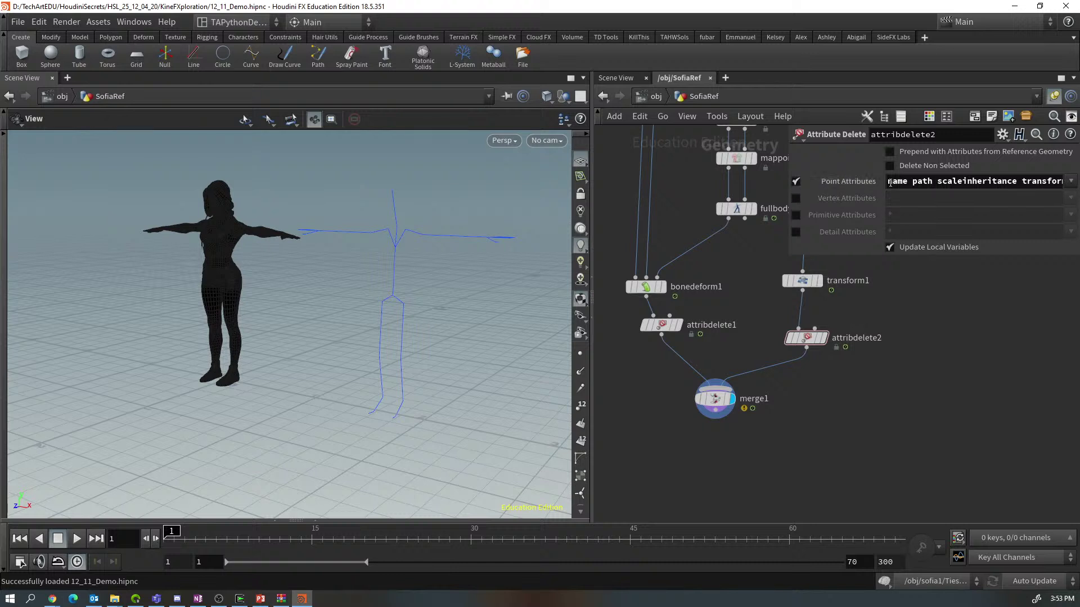
# Add Cd to attribdelete2's Point Attributes and move the node up closer to transform1
pyautogui.click(1069, 181)
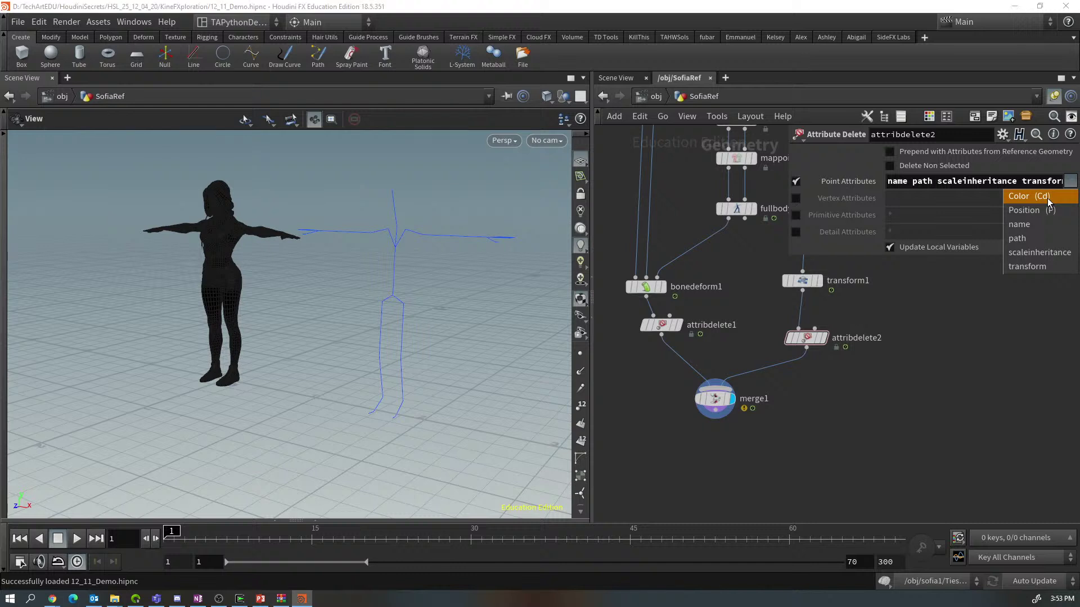
pyautogui.click(1048, 196)
pyautogui.moveTo(810, 338)
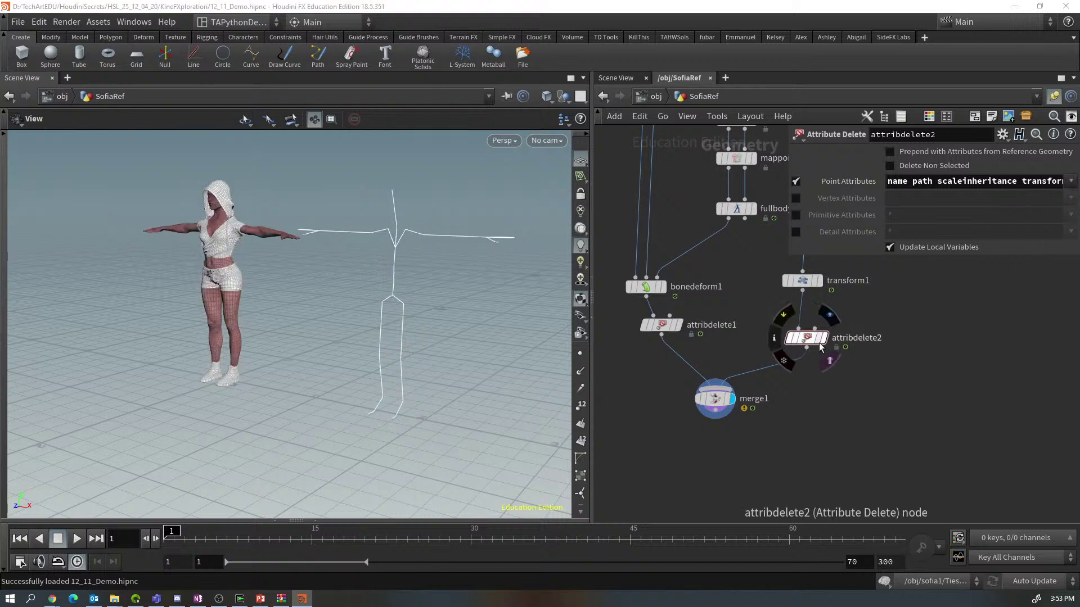
pyautogui.moveTo(812, 337); pyautogui.dragTo(813, 311)
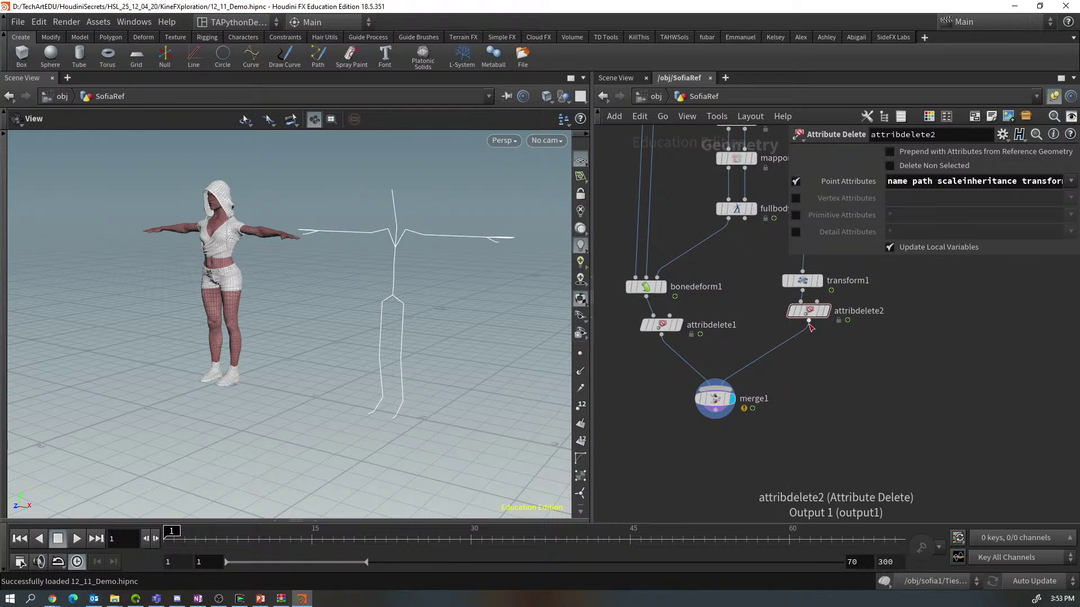
# Insert a Color node between attribdelete2 and merge1
pyautogui.click(810, 321)
pyautogui.press('Tab')
pyautogui.write('color')
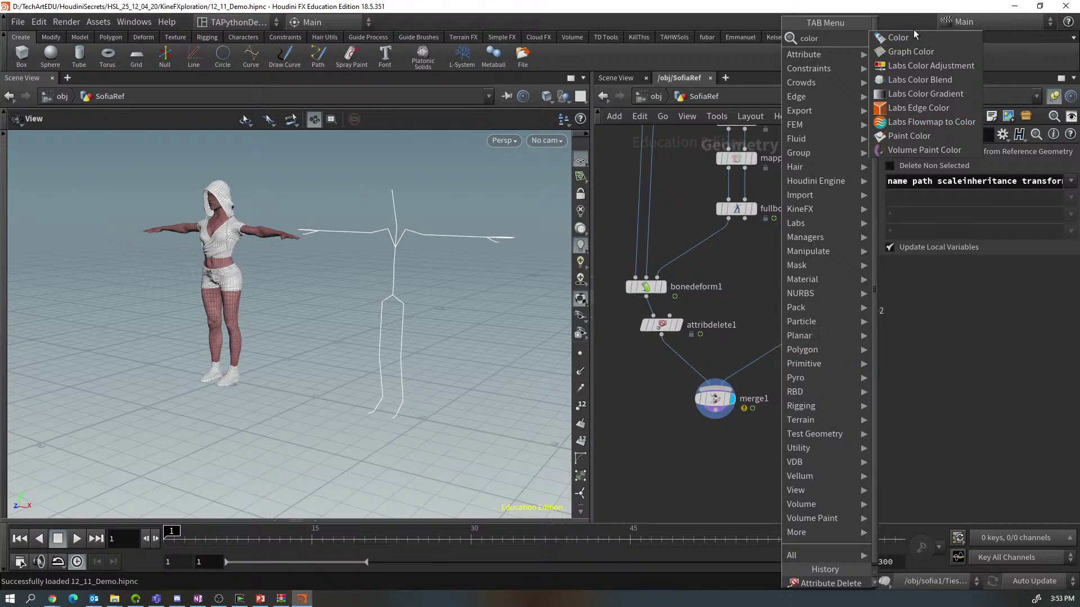
pyautogui.click(911, 37)
pyautogui.click(781, 370)
pyautogui.moveTo(784, 369)
pyautogui.mouseDown()
pyautogui.moveTo(769, 340)
pyautogui.moveTo(775, 350)
pyautogui.mouseUp()
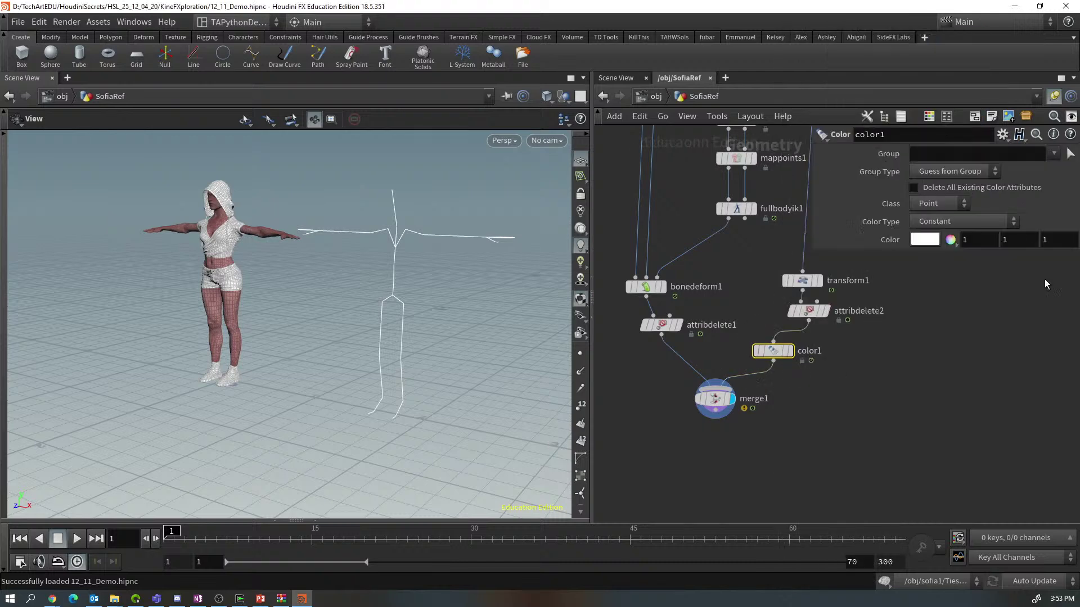
# Set the color1 node's color to cyan with R 0, G 1 and B 1
pyautogui.click(951, 240)
pyautogui.moveTo(1036, 242); pyautogui.dragTo(1010, 244)
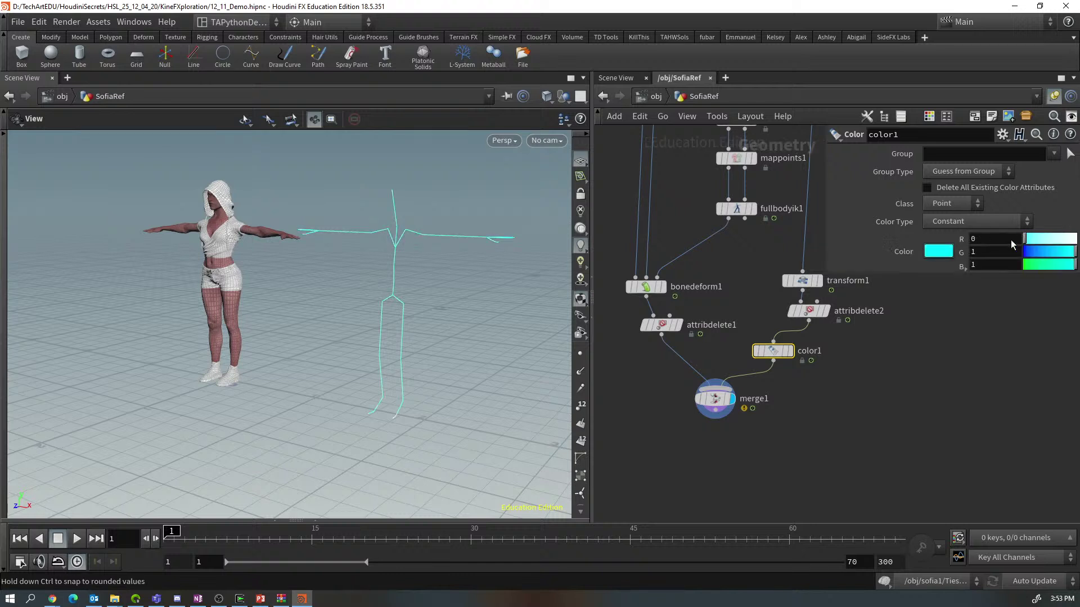
pyautogui.click(875, 430)
# Select merge1 and save the scene file
pyautogui.click(714, 398)
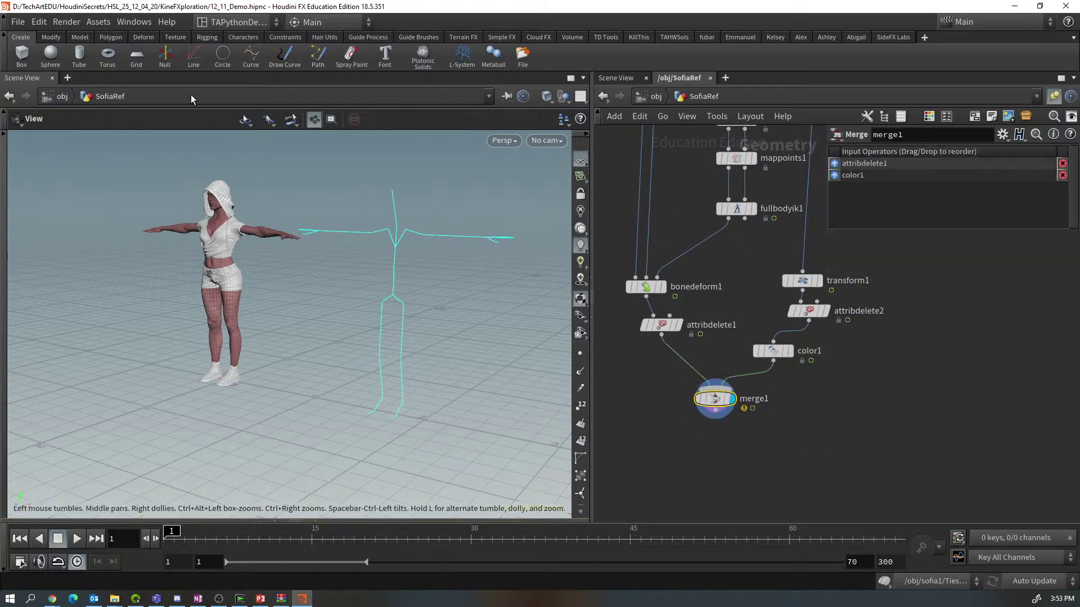
pyautogui.click(18, 23)
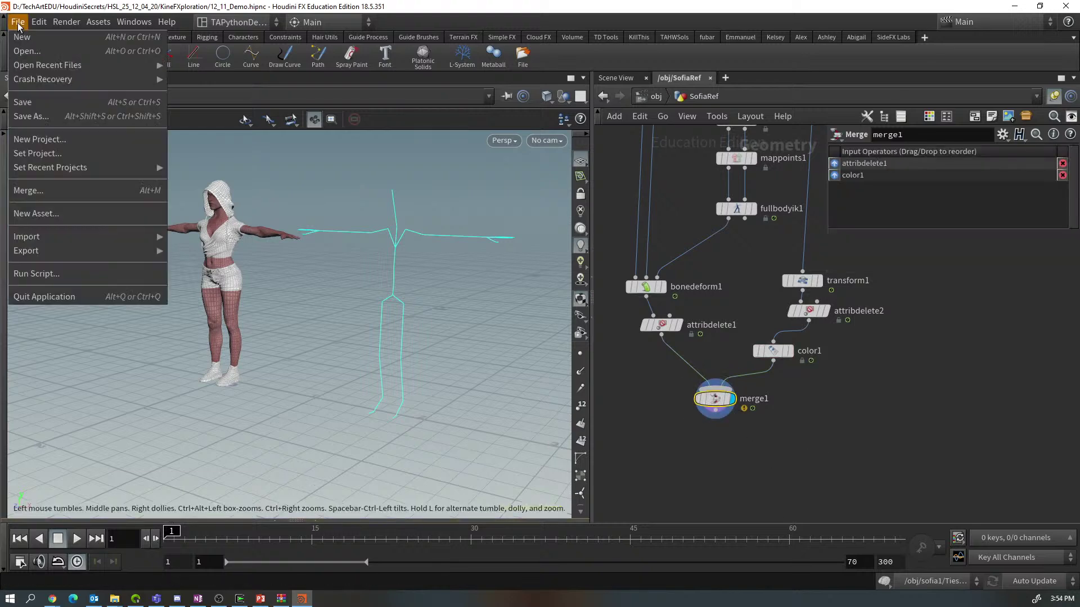
pyautogui.click(21, 102)
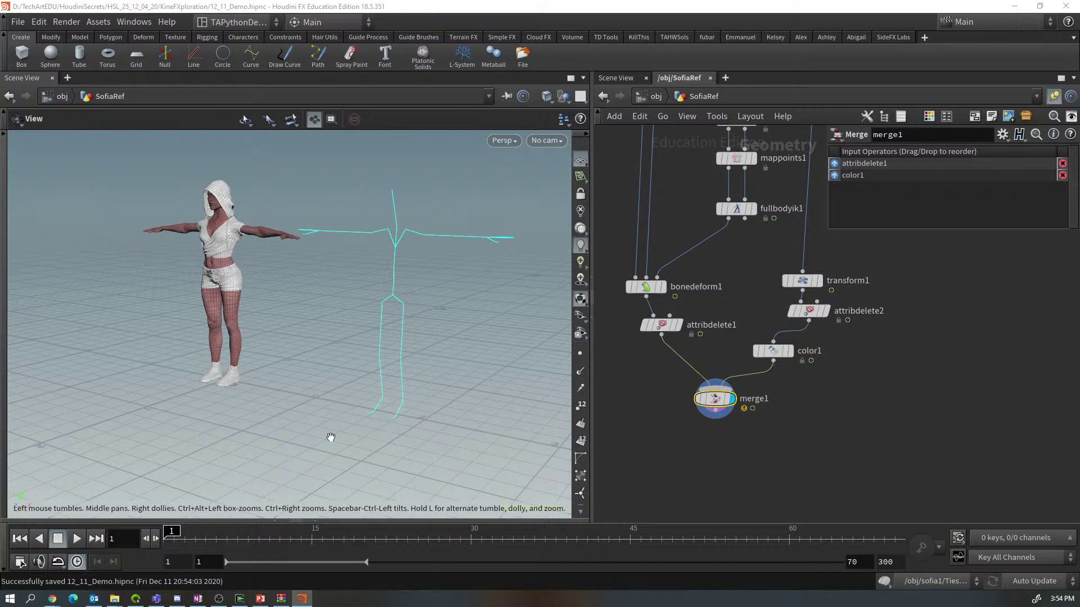
# Add an FBX Animation Import node just above Rigging_test
pyautogui.moveTo(762, 296); pyautogui.dragTo(694, 474, button='middle')
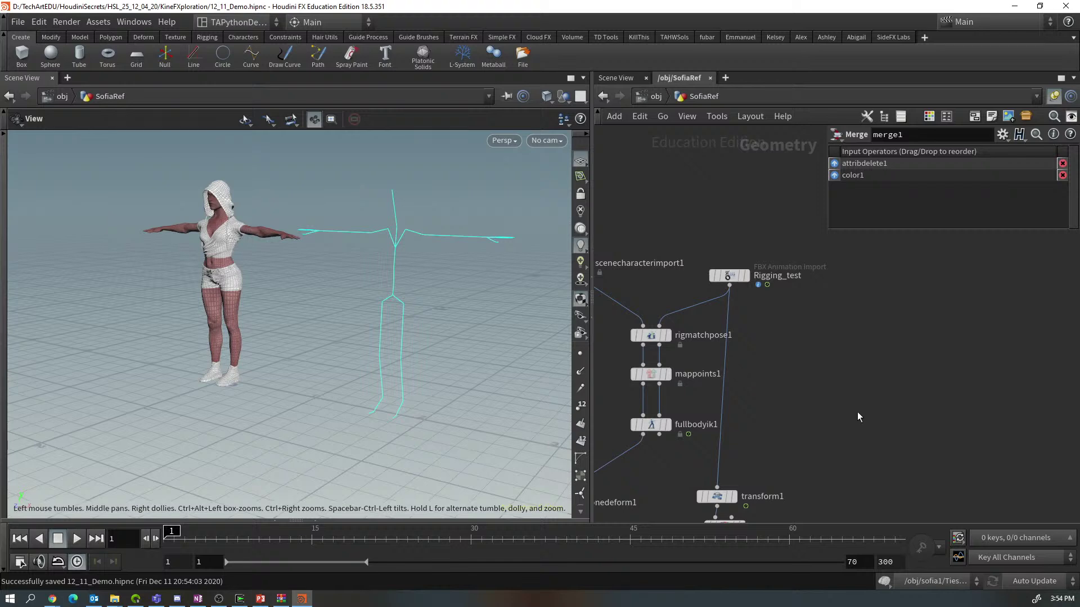
pyautogui.moveTo(728, 275); pyautogui.dragTo(722, 269)
pyautogui.press('Tab')
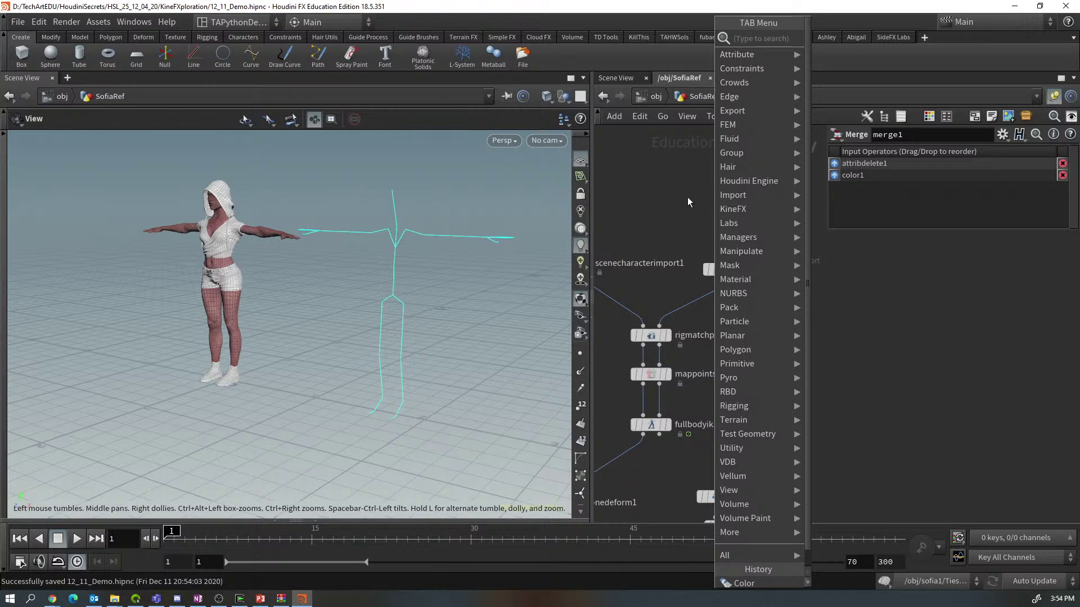
pyautogui.write('FBX')
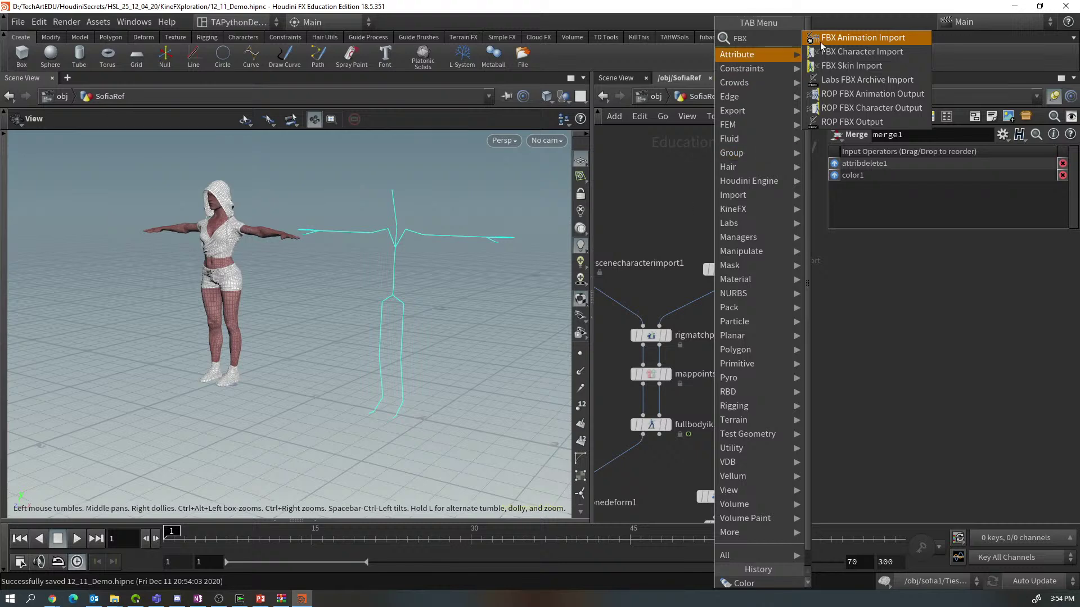
pyautogui.click(862, 37)
pyautogui.click(741, 215)
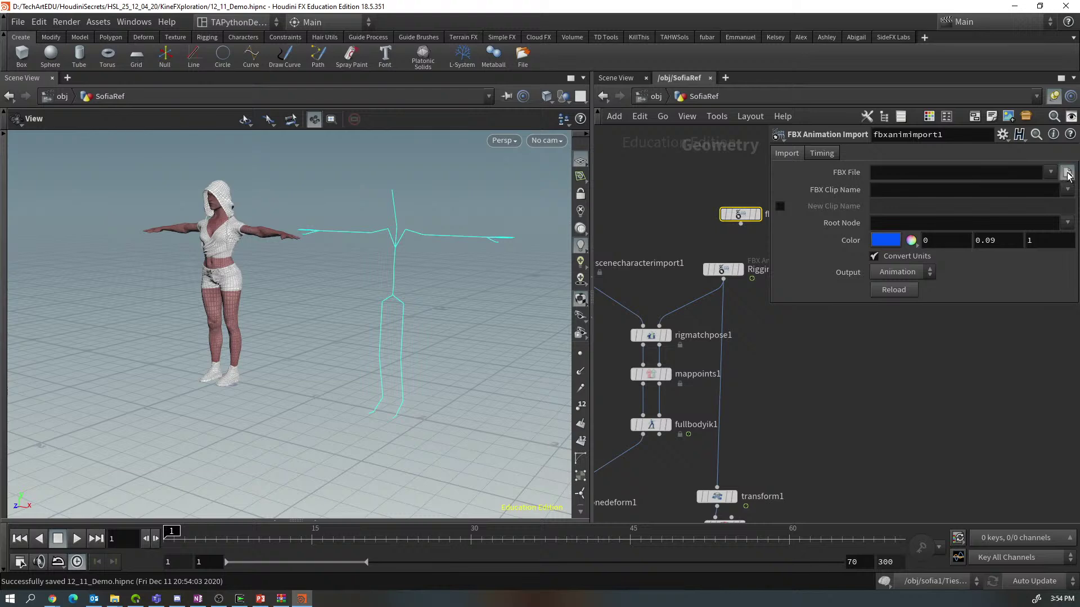
# Set the new import node's FBX file to Breakdance 1990.fbx from the $JOB/clips folder
pyautogui.click(1067, 173)
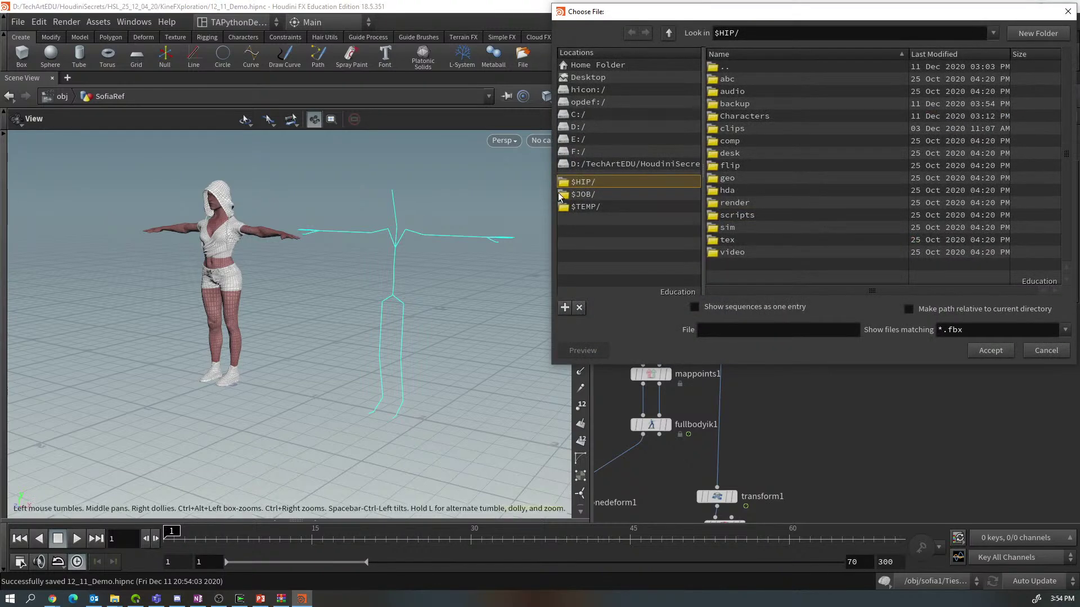
pyautogui.click(581, 195)
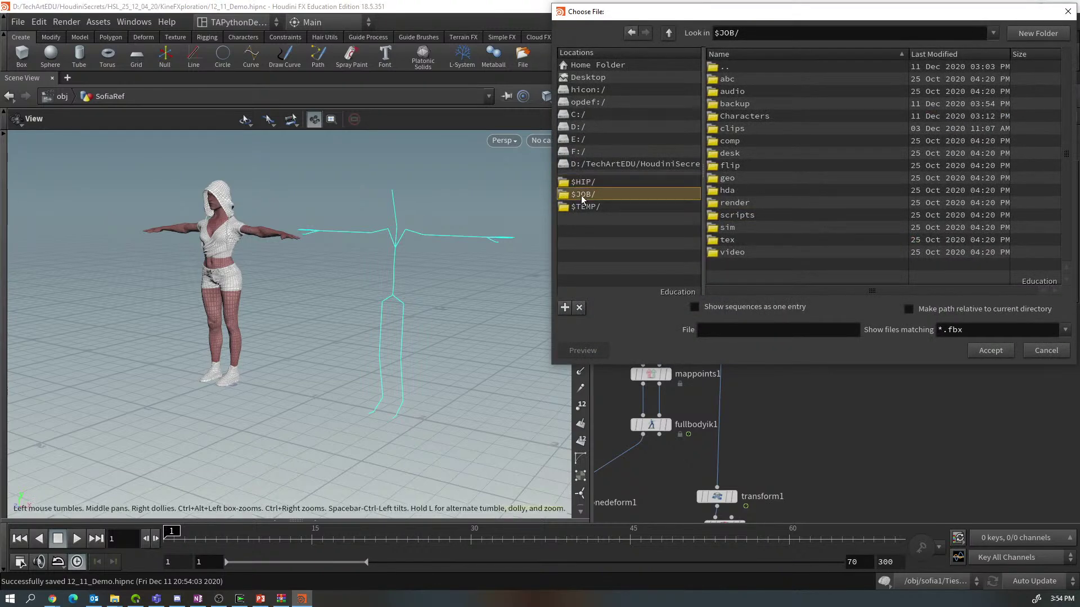
pyautogui.doubleClick(740, 128)
pyautogui.click(761, 79)
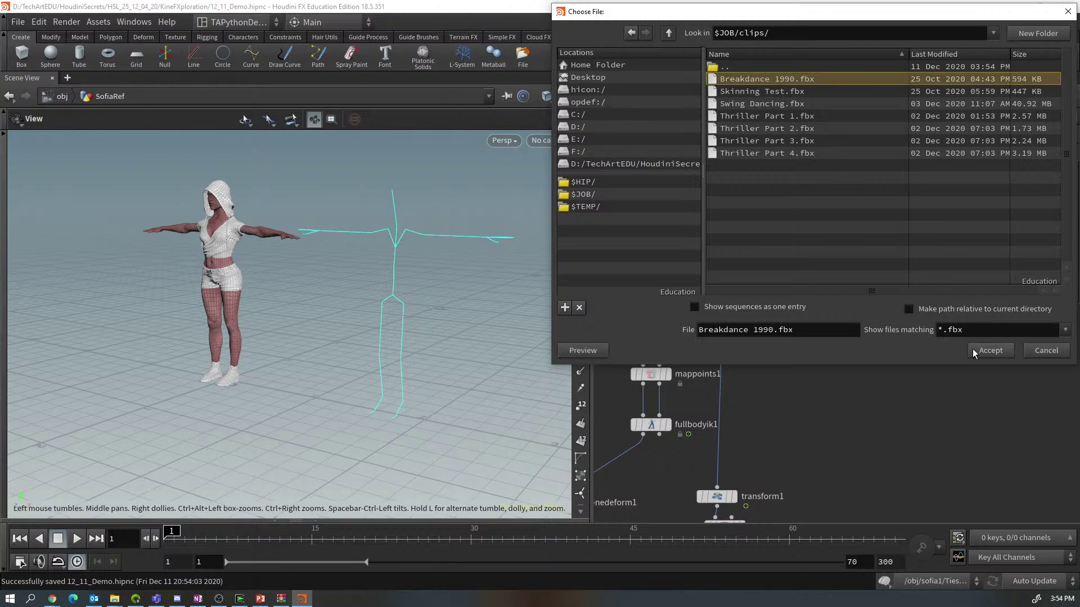
pyautogui.click(991, 351)
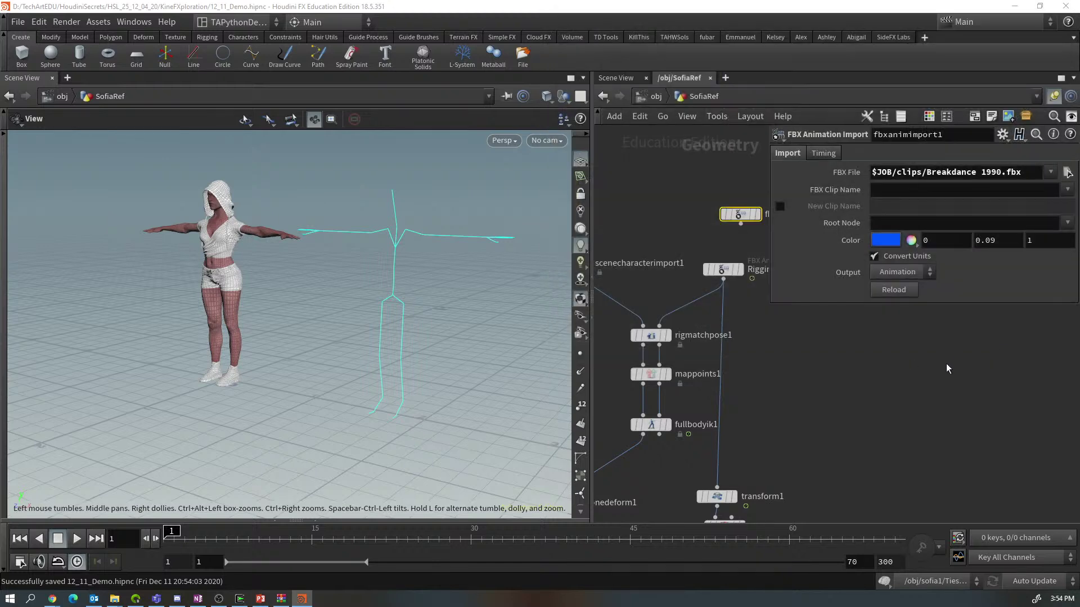
# Wire fbxanimimport1 into rigmatchpose1's source skeleton input and transform1's input in place of Rigging_test
pyautogui.moveTo(946, 363); pyautogui.dragTo(911, 351, button='middle')
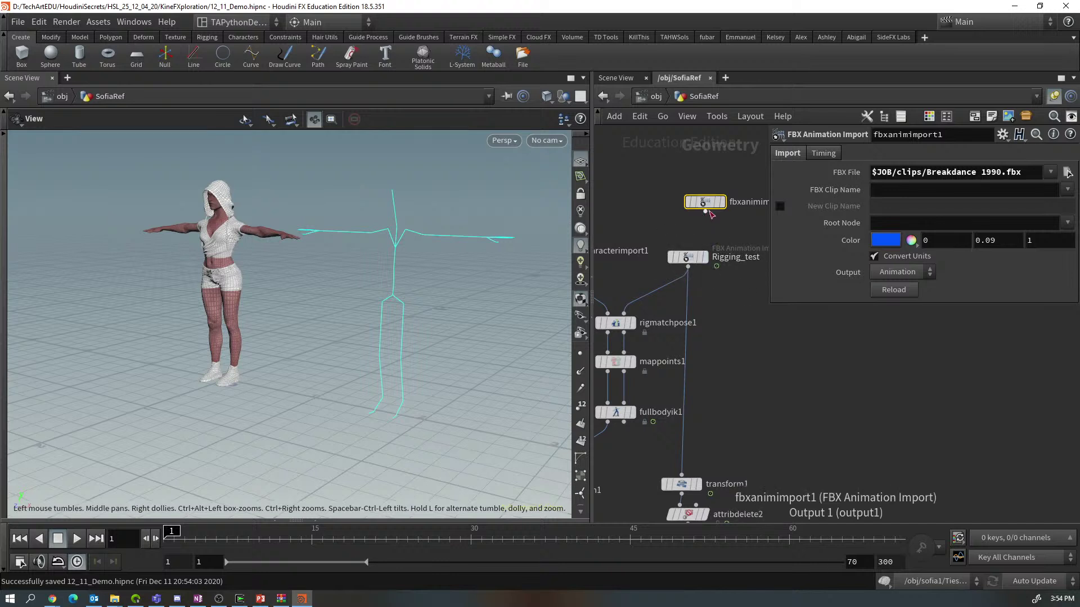
pyautogui.moveTo(706, 212); pyautogui.dragTo(639, 281)
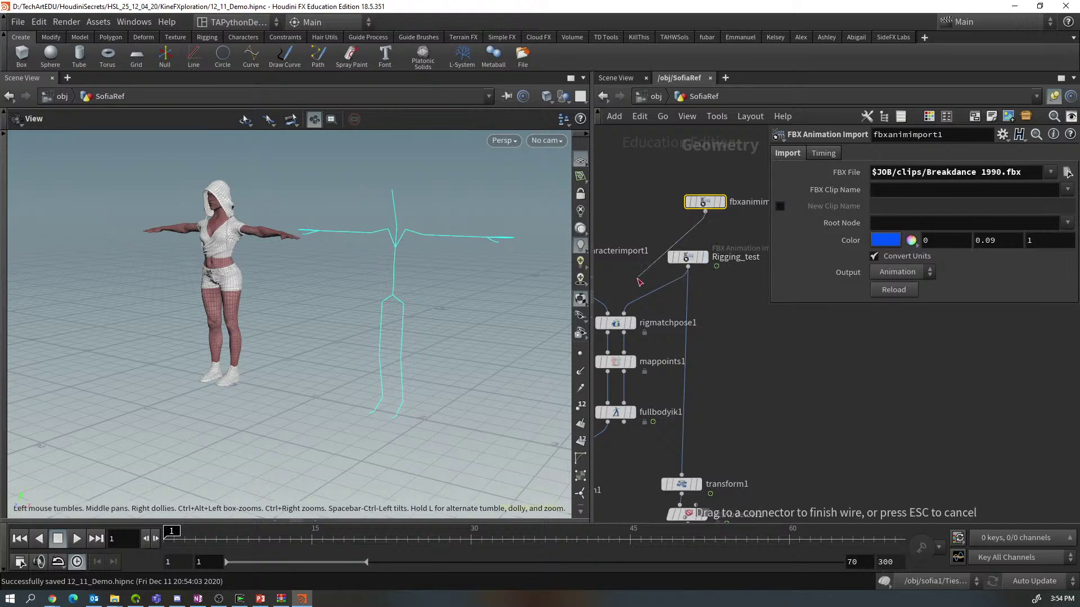
pyautogui.moveTo(630, 315); pyautogui.dragTo(674, 315, button='middle')
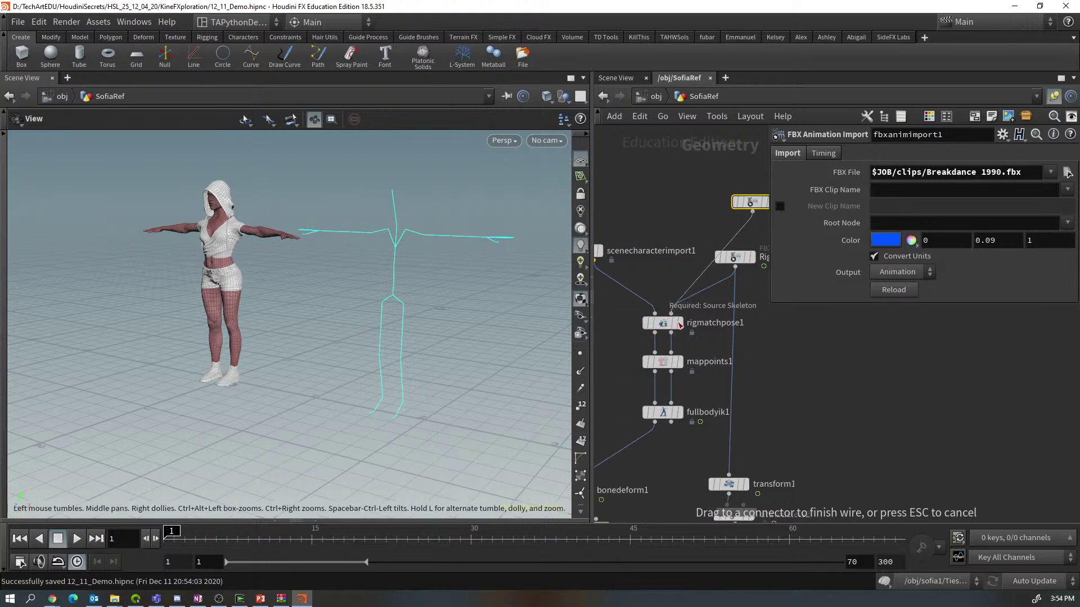
pyautogui.moveTo(680, 325); pyautogui.dragTo(678, 323)
pyautogui.moveTo(785, 375); pyautogui.dragTo(724, 339, button='middle')
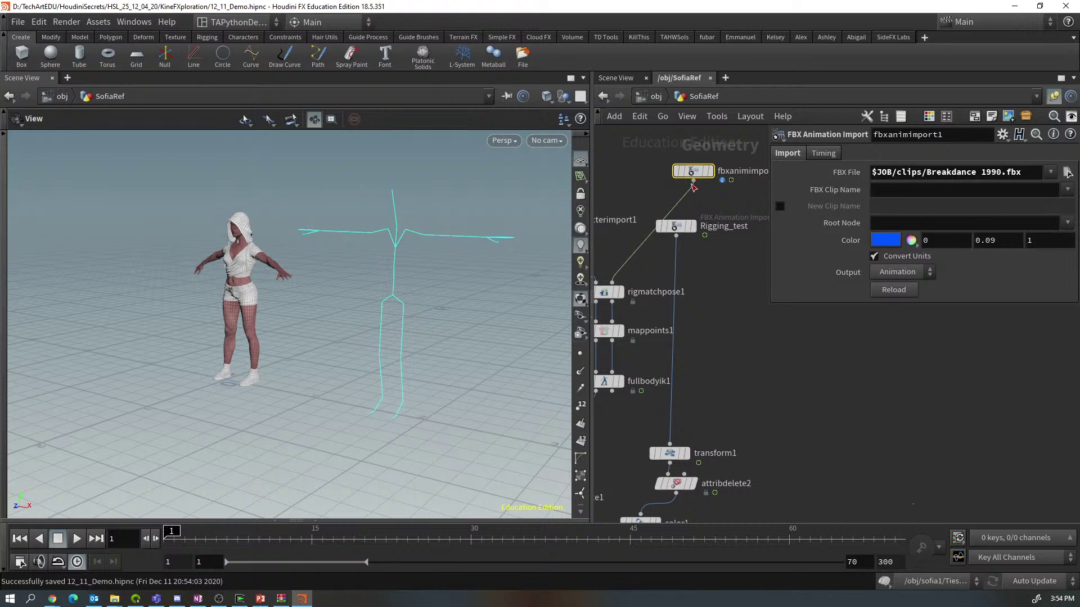
pyautogui.moveTo(694, 181); pyautogui.dragTo(668, 444)
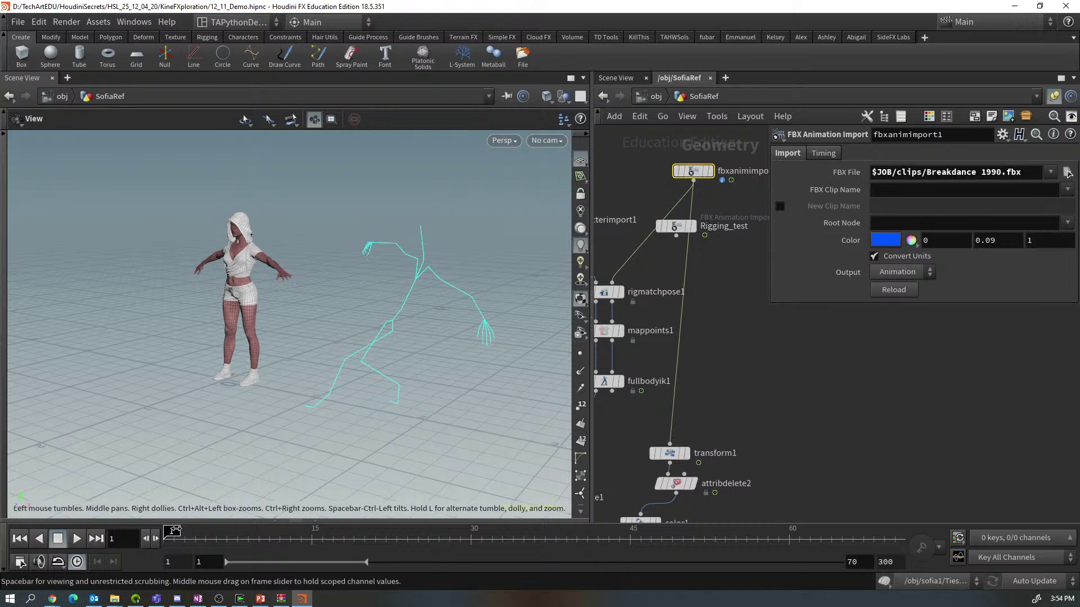
pyautogui.moveTo(170, 532)
pyautogui.mouseDown()
pyautogui.moveTo(900, 571)
pyautogui.moveTo(417, 512)
pyautogui.moveTo(147, 492)
pyautogui.mouseUp()
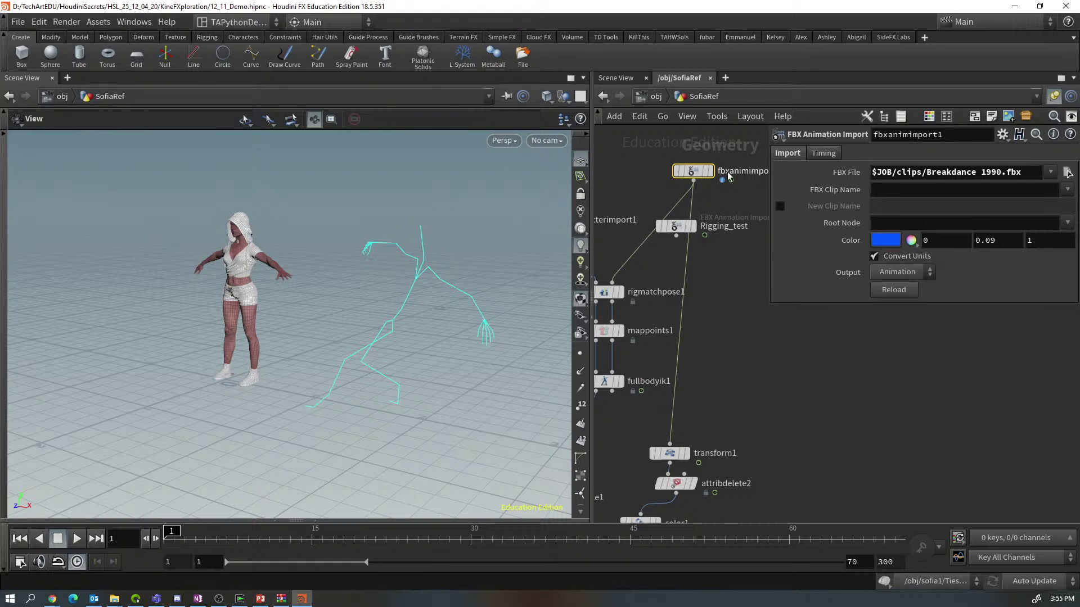
# Rename the fbxanimimport1 node as Breakdance
pyautogui.moveTo(743, 262); pyautogui.dragTo(699, 367, button='middle')
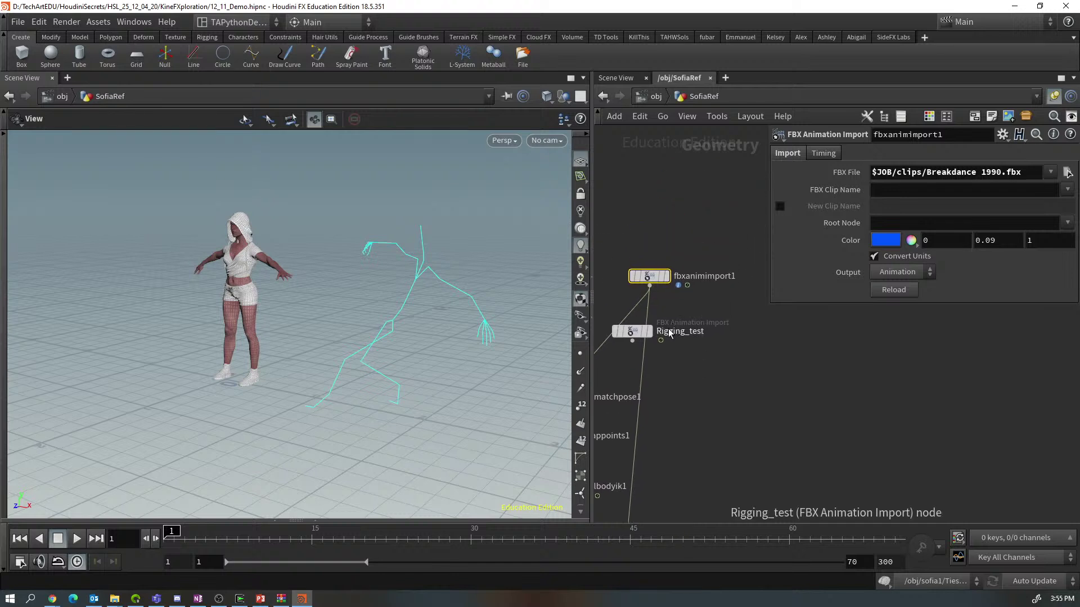
pyautogui.doubleClick(687, 276)
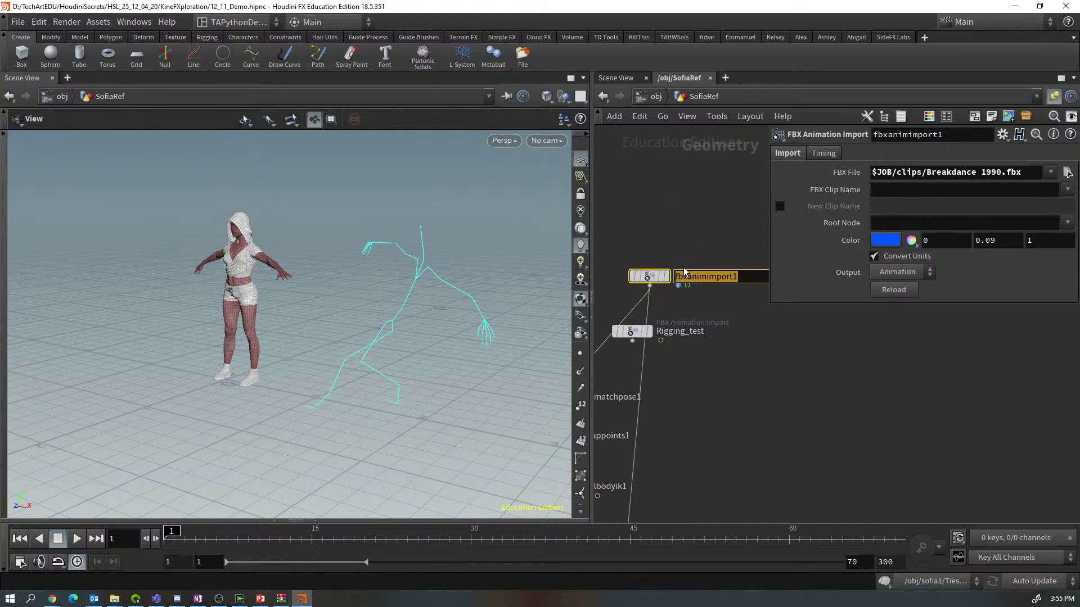
pyautogui.write('B')
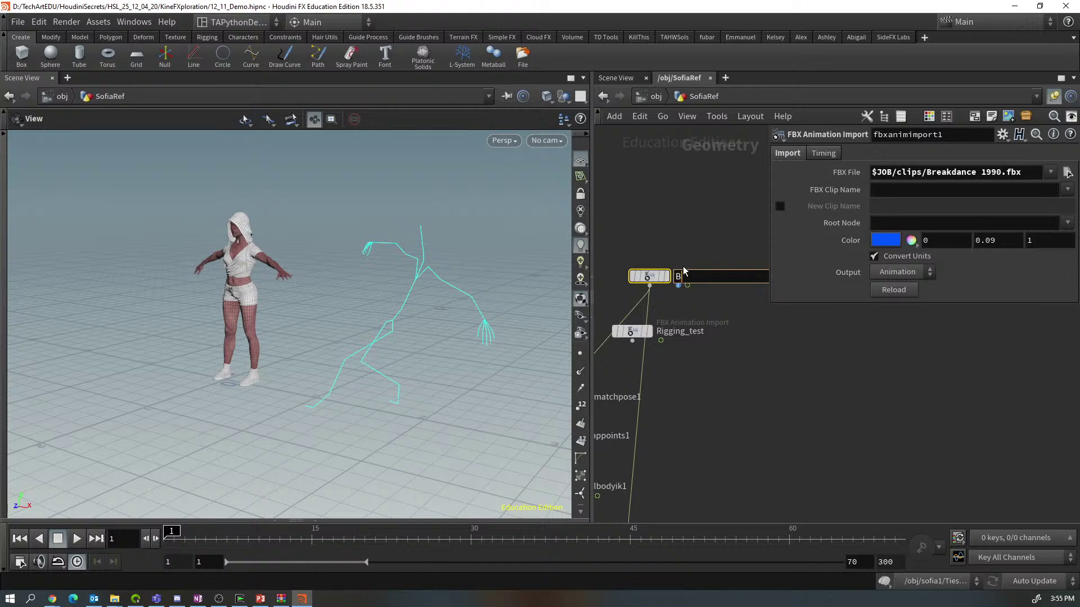
pyautogui.write('reakdance')
pyautogui.press('Return')
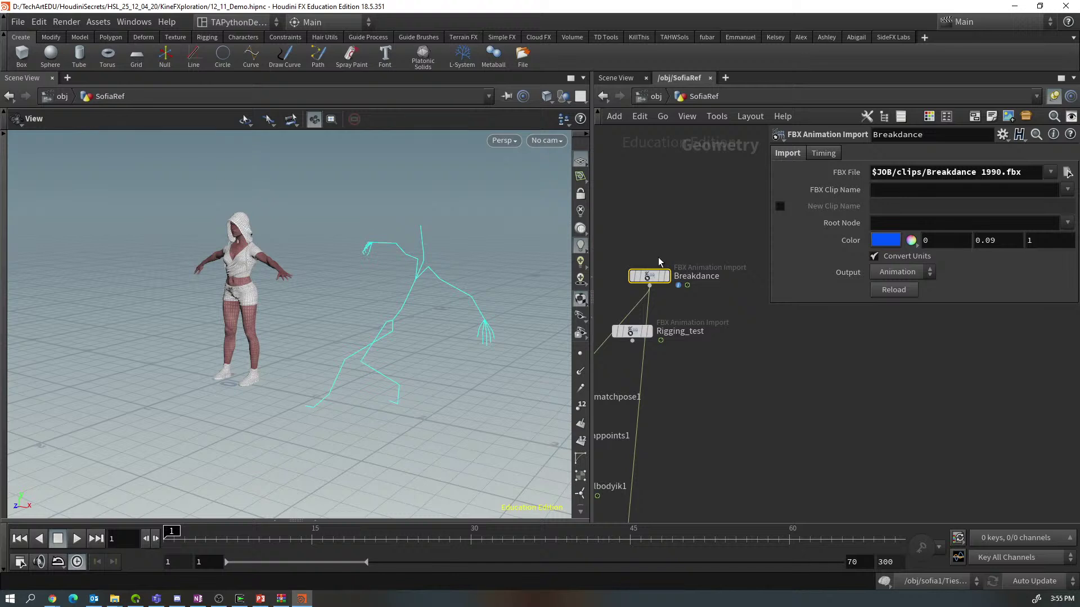
# Display the Breakdance skeleton and the scenecharacterimport1 character in turn to compare their starting poses
pyautogui.moveTo(679, 279)
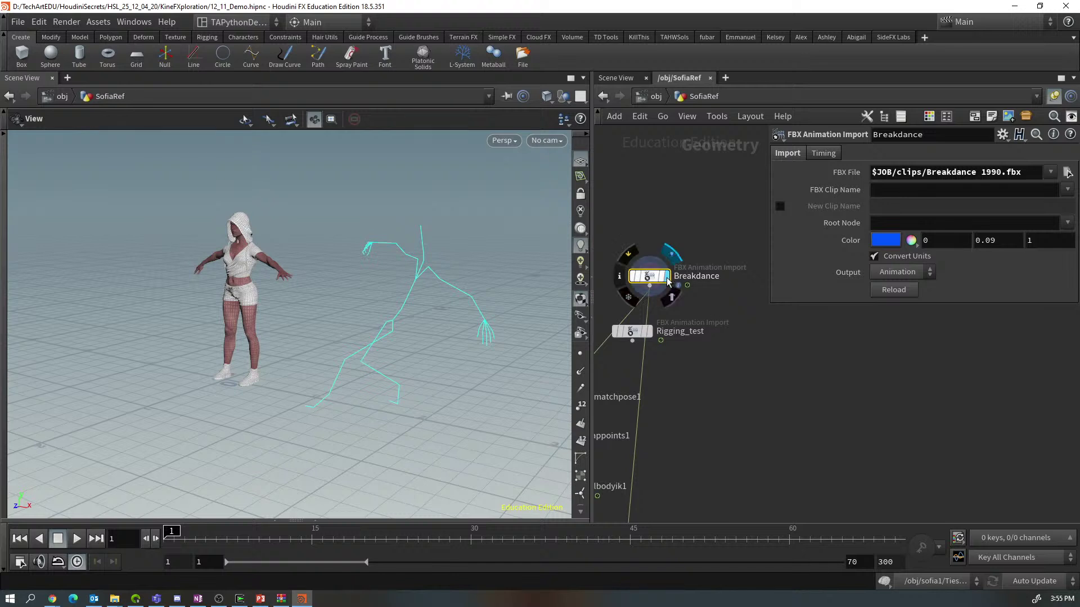
pyautogui.click(670, 255)
pyautogui.moveTo(743, 394); pyautogui.dragTo(946, 425, button='middle')
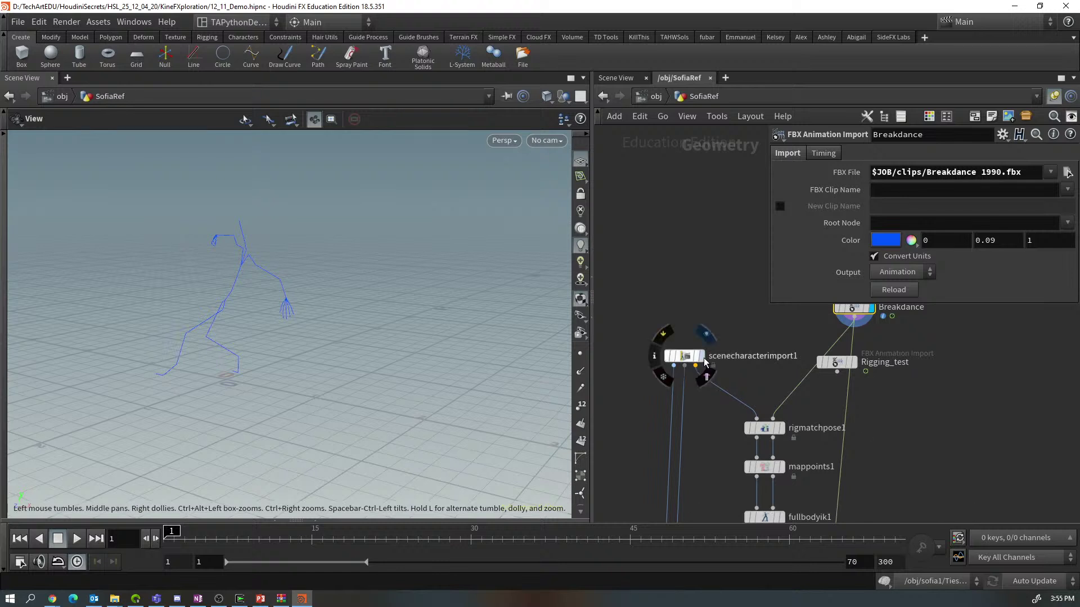
pyautogui.click(700, 356)
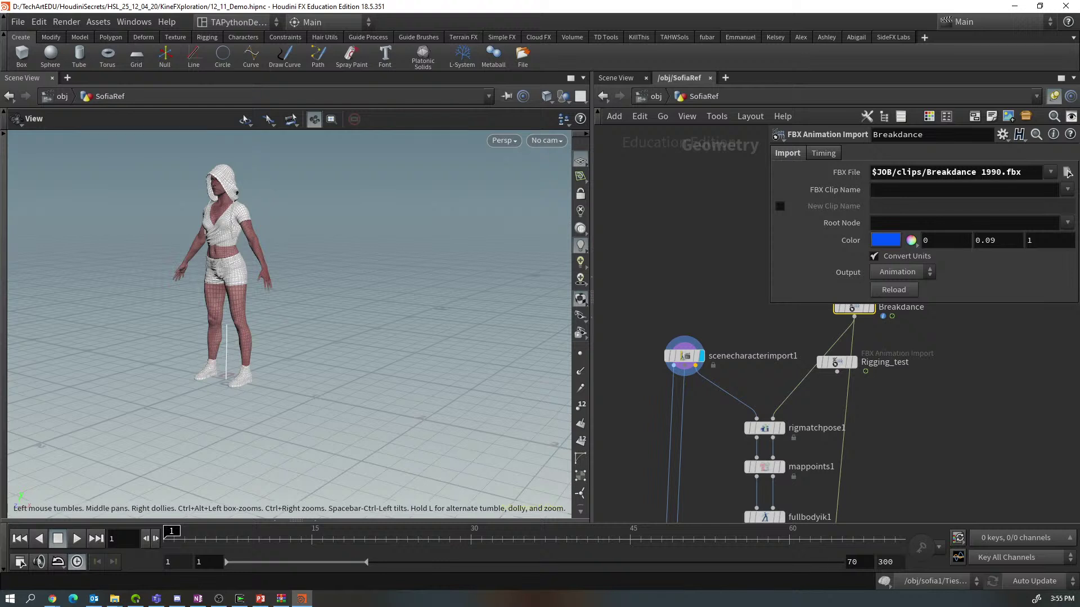
pyautogui.hotkey('alt', 'Tab')
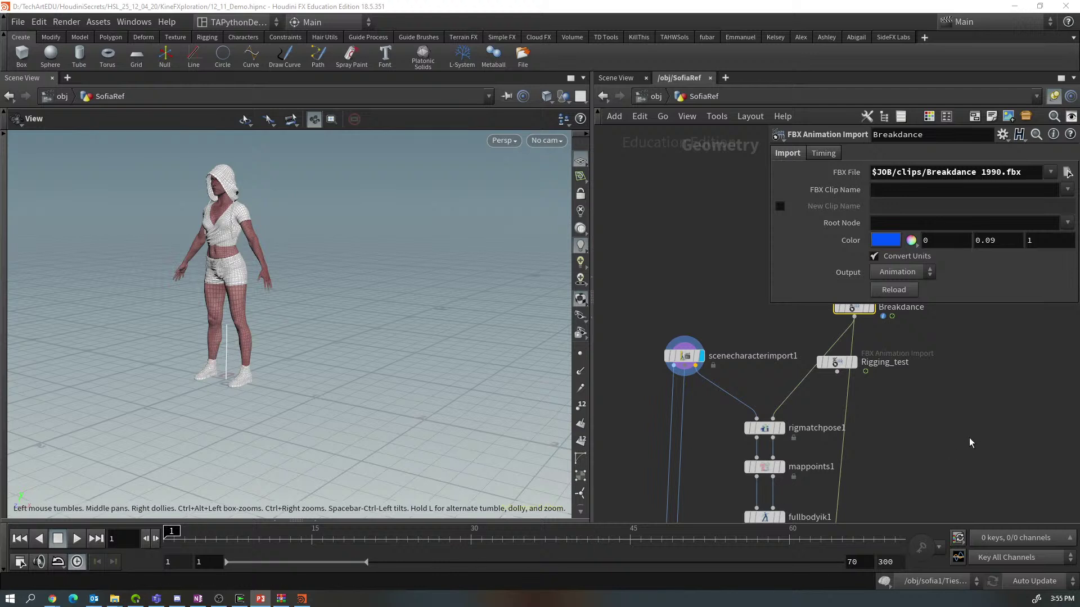
# Move Rigging_test above scenecharacterimport1, clear of Breakdance's wires, and display its skeleton
pyautogui.moveTo(972, 441); pyautogui.dragTo(931, 487, button='middle')
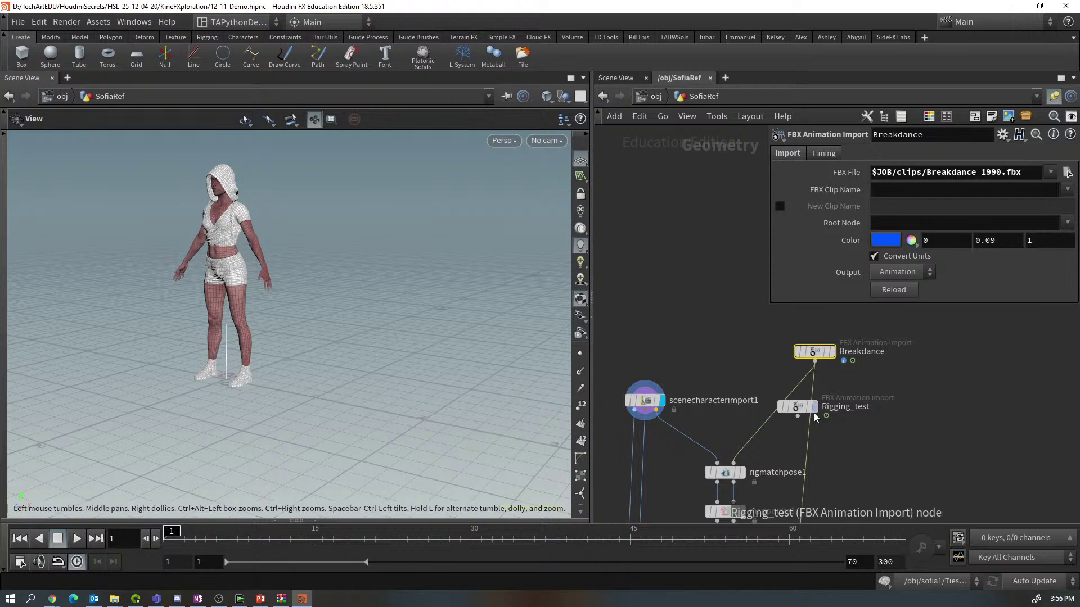
pyautogui.moveTo(798, 406); pyautogui.dragTo(695, 320)
pyautogui.click(712, 319)
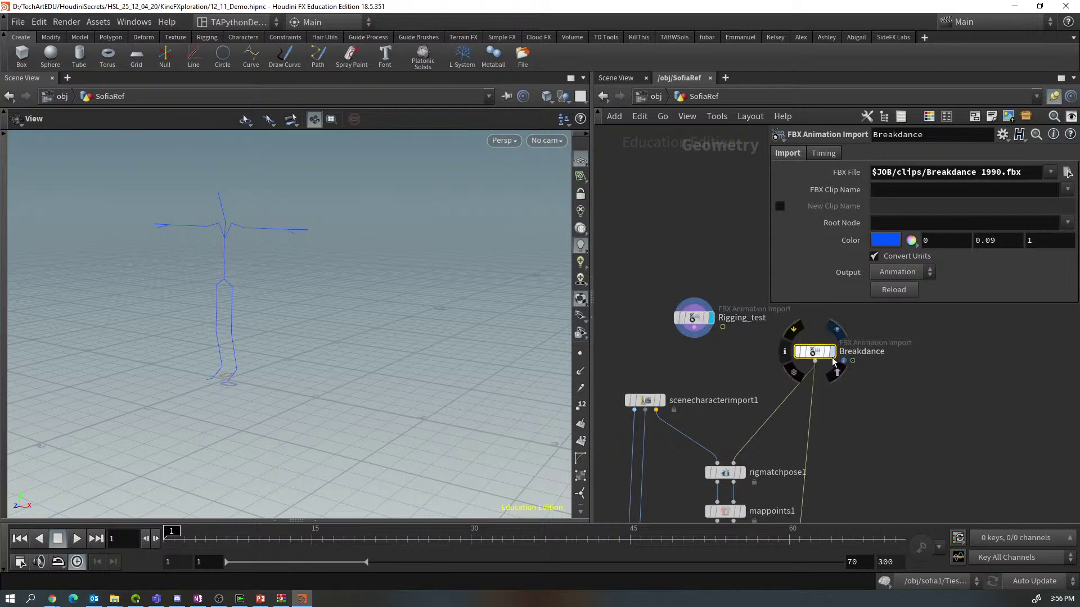
# Move Breakdance farther from Rigging_test and start a wire from Rigging_test's output
pyautogui.moveTo(821, 354); pyautogui.dragTo(840, 350)
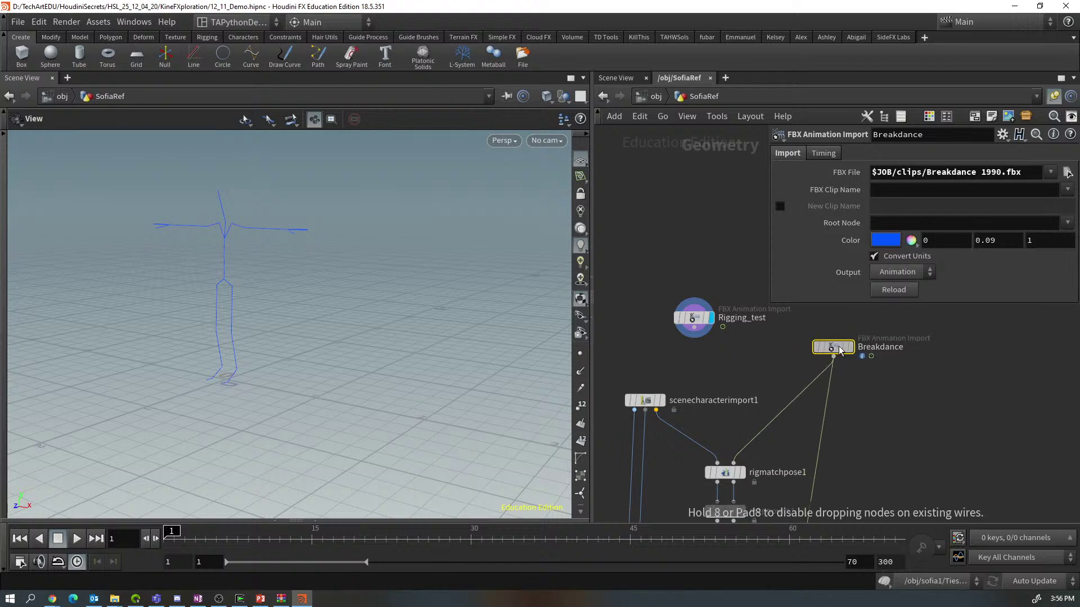
pyautogui.moveTo(698, 323); pyautogui.dragTo(735, 385)
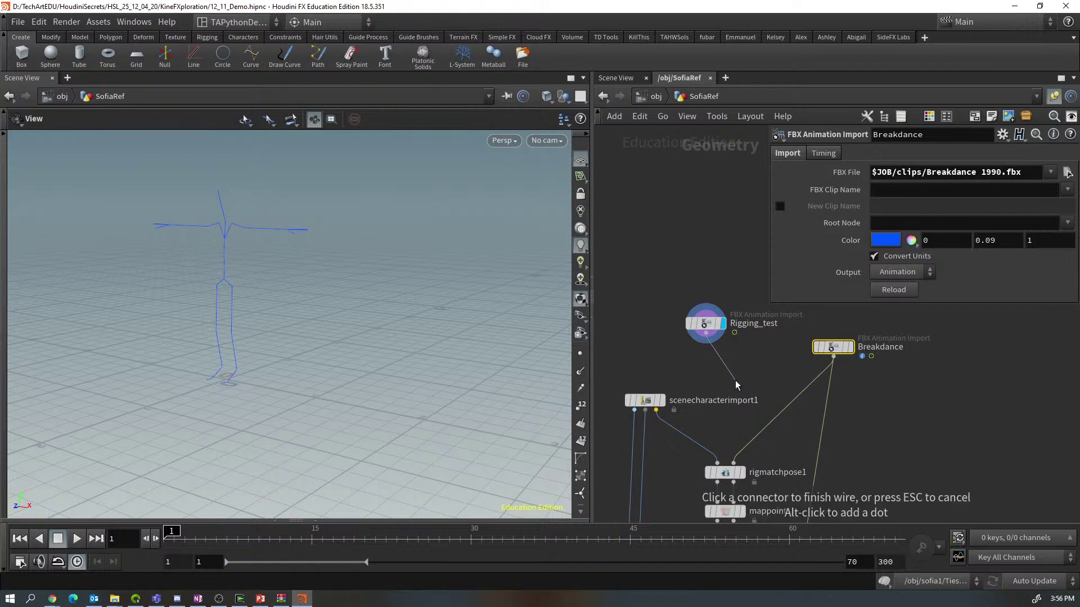
# Add a Switch node fed by Rigging_test as its first input and Breakdance as its second
pyautogui.press('Tab')
pyautogui.write('sw')
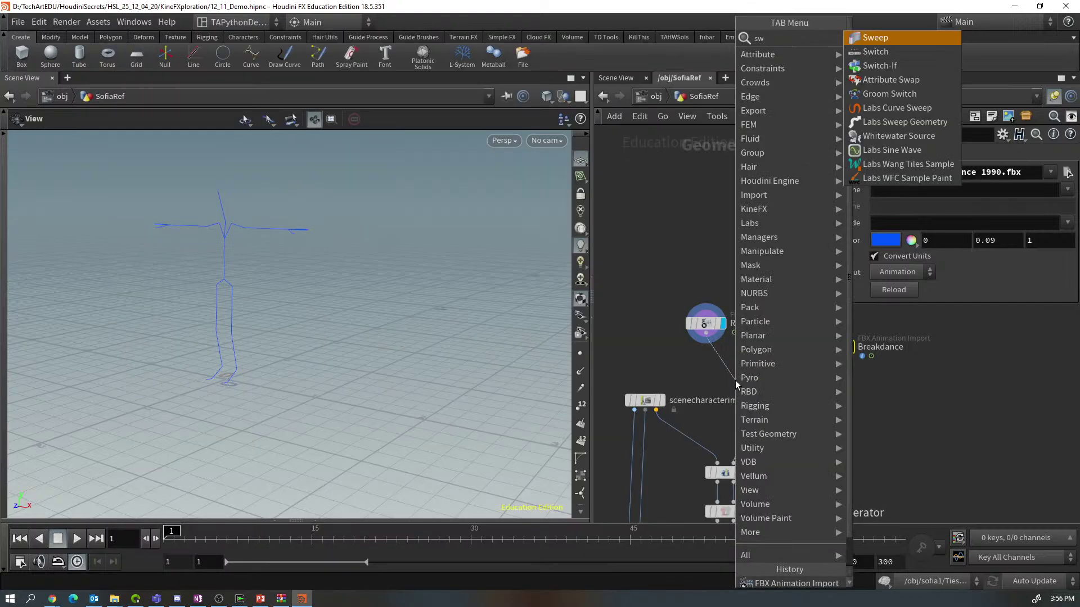
pyautogui.write('itch')
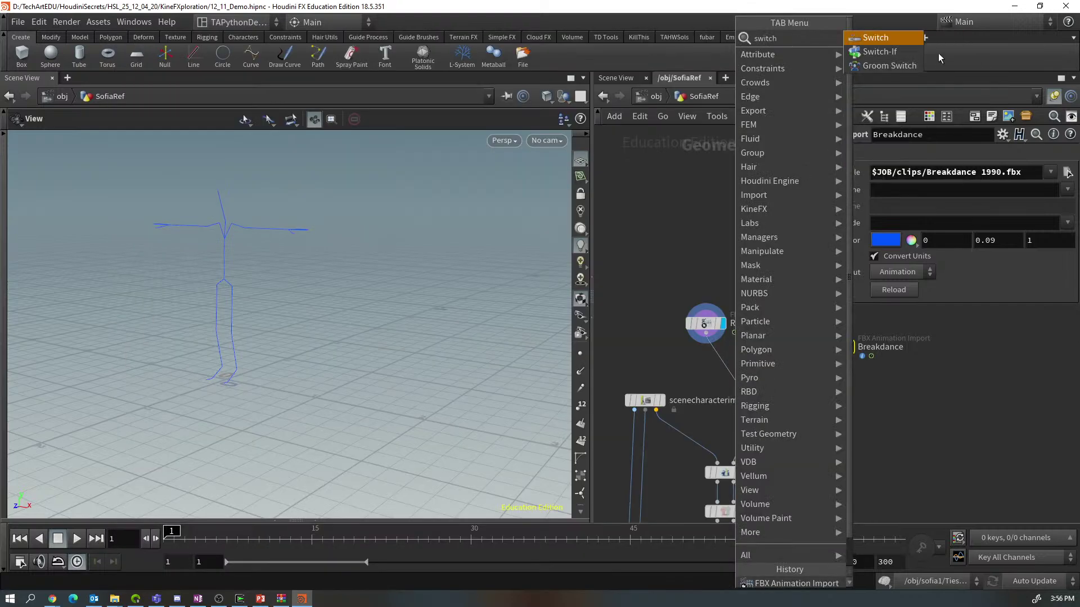
pyautogui.click(885, 38)
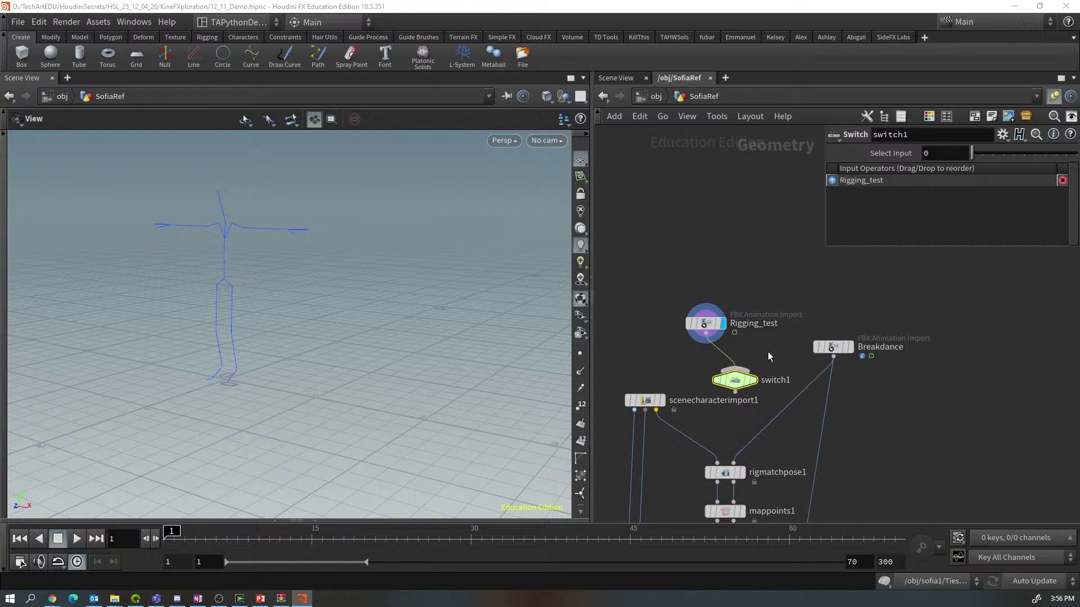
pyautogui.moveTo(746, 374); pyautogui.dragTo(834, 357)
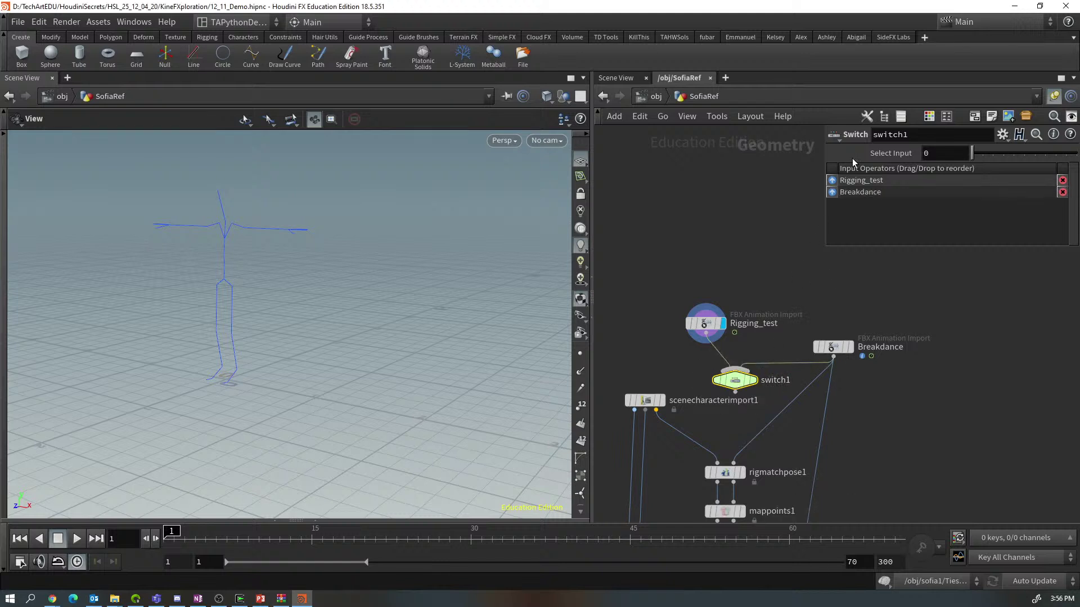
# Set the switch's Select Input to the expression $FF > 1
pyautogui.click(930, 154)
pyautogui.write('$F')
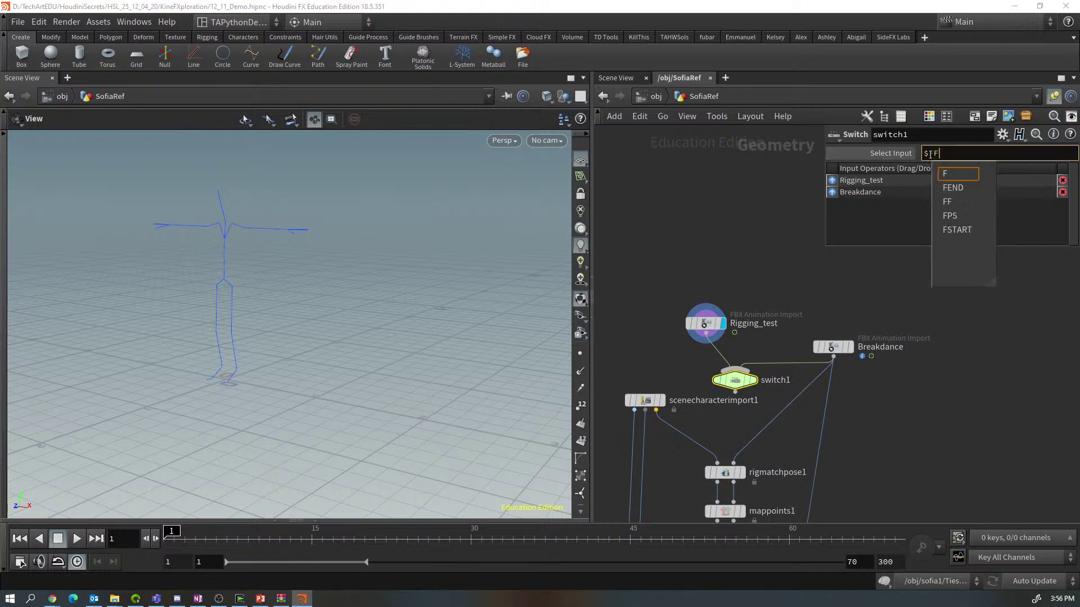
pyautogui.write('>')
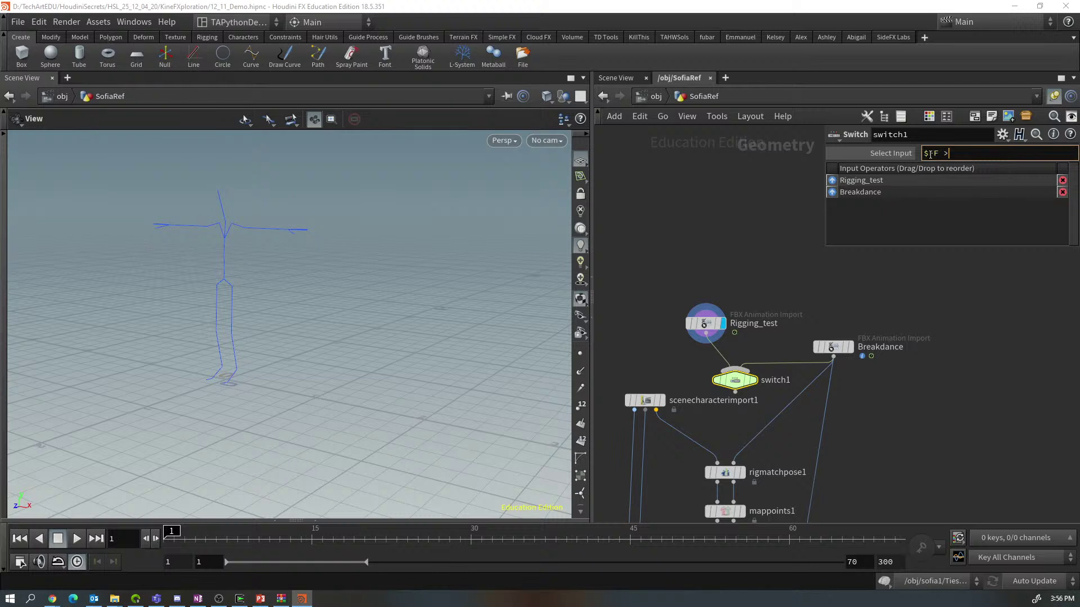
pyautogui.write(' 1')
pyautogui.press('Return')
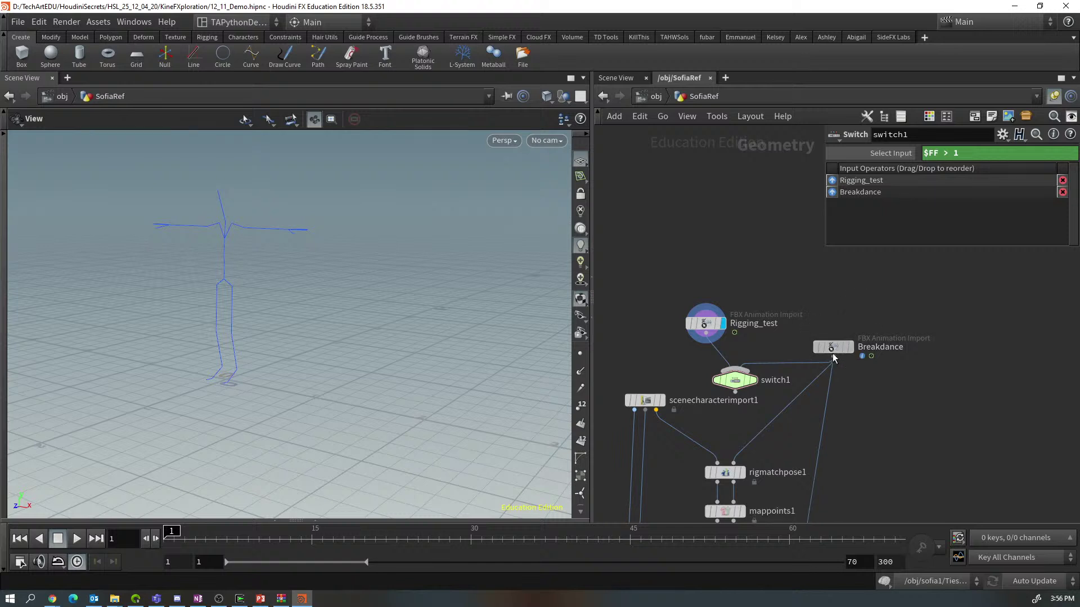
# Move the Breakdance node level with Rigging_test and feed rigmatchpose1's second input and transform1 from switch1 instead of Breakdance
pyautogui.moveTo(832, 353); pyautogui.dragTo(848, 330)
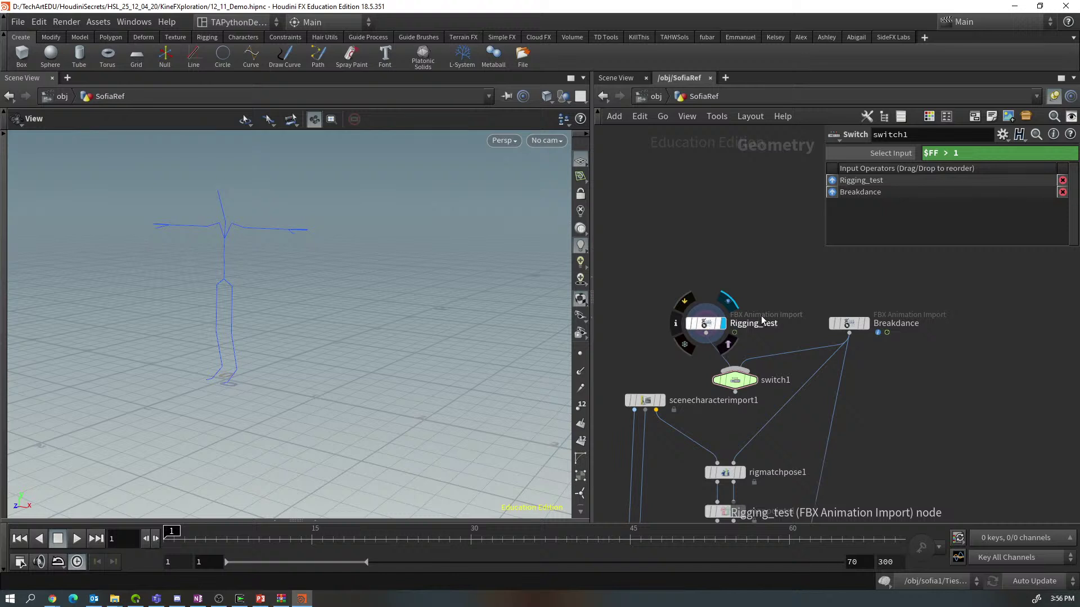
pyautogui.moveTo(938, 423); pyautogui.dragTo(910, 342, button='middle')
pyautogui.scroll(-2, 910, 342)
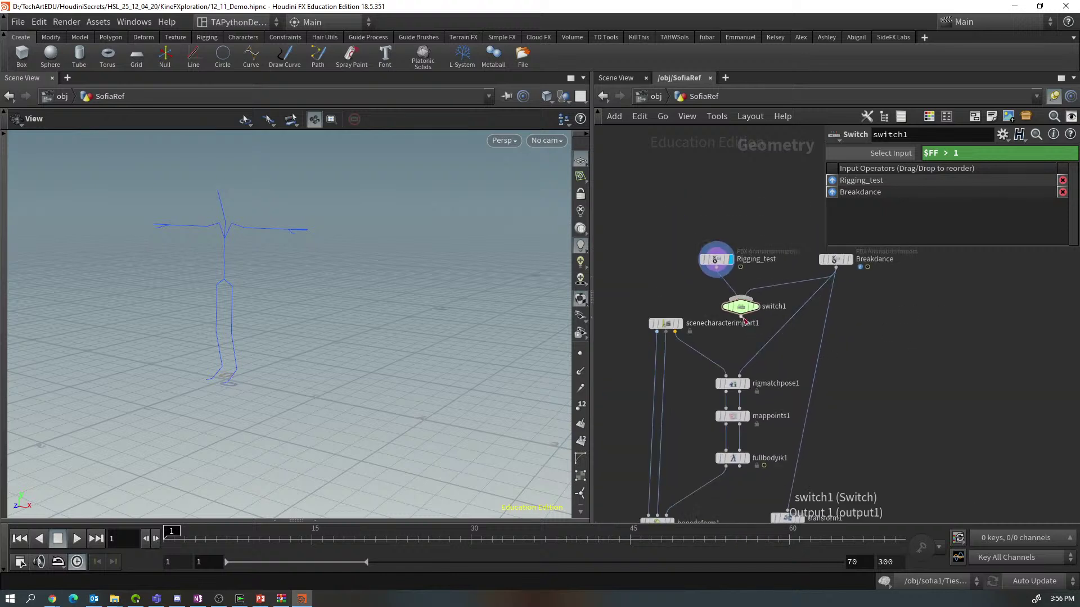
pyautogui.moveTo(740, 316); pyautogui.dragTo(739, 376)
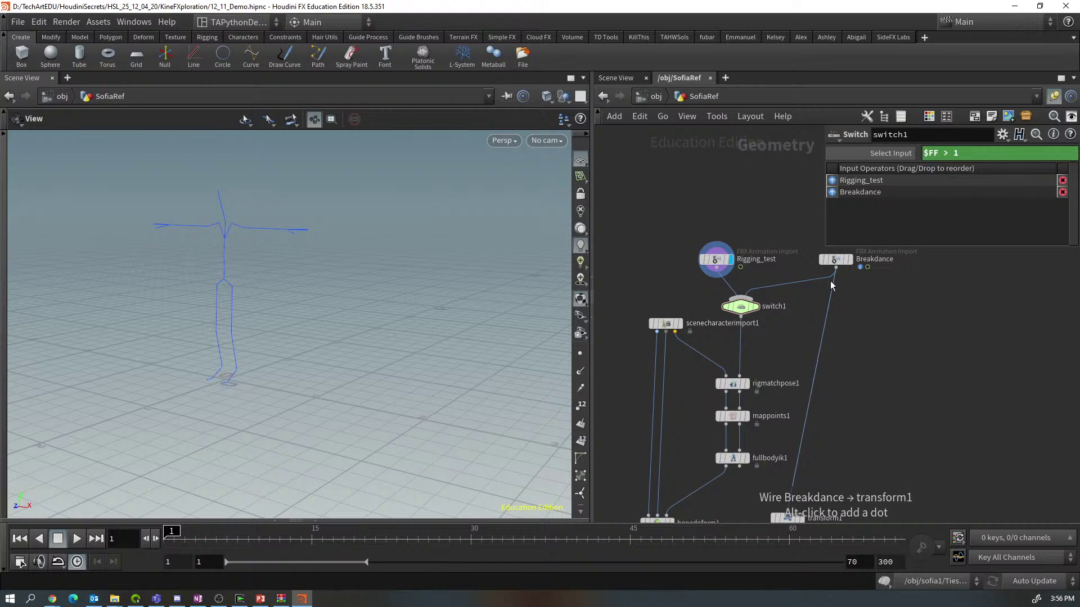
pyautogui.moveTo(740, 316); pyautogui.dragTo(788, 491)
# Display the merge1 node and play the animation to check the character against the reference skeleton
pyautogui.moveTo(948, 435); pyautogui.dragTo(943, 301, button='middle')
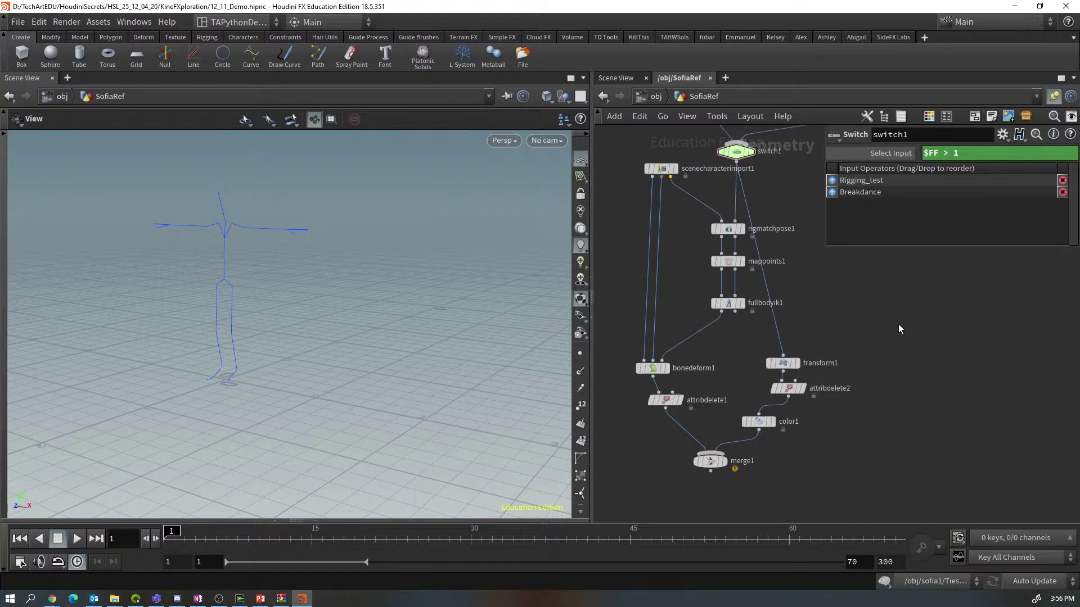
pyautogui.click(725, 465)
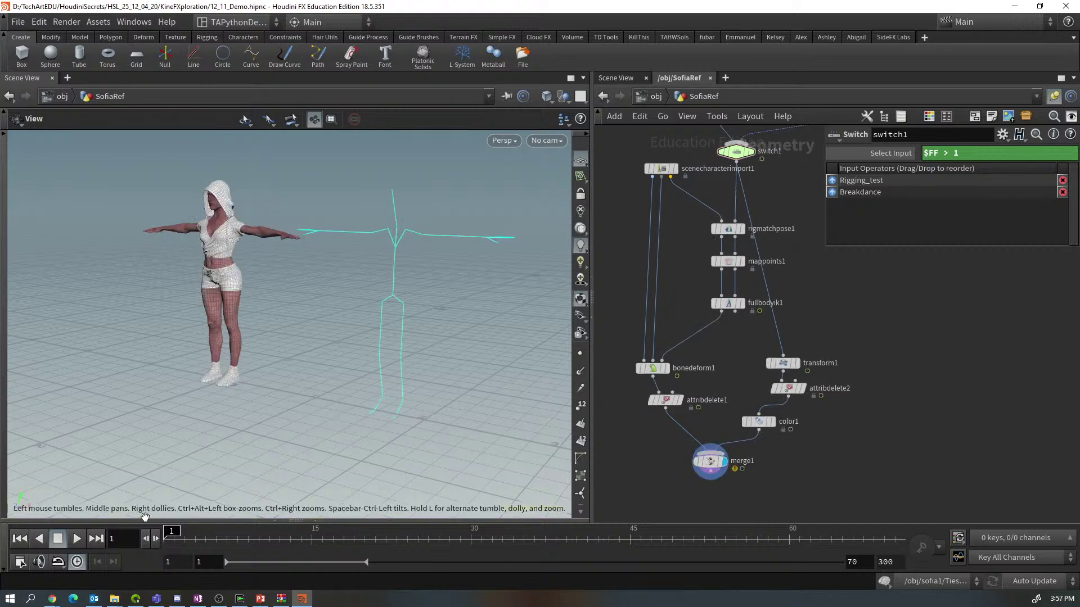
pyautogui.click(78, 538)
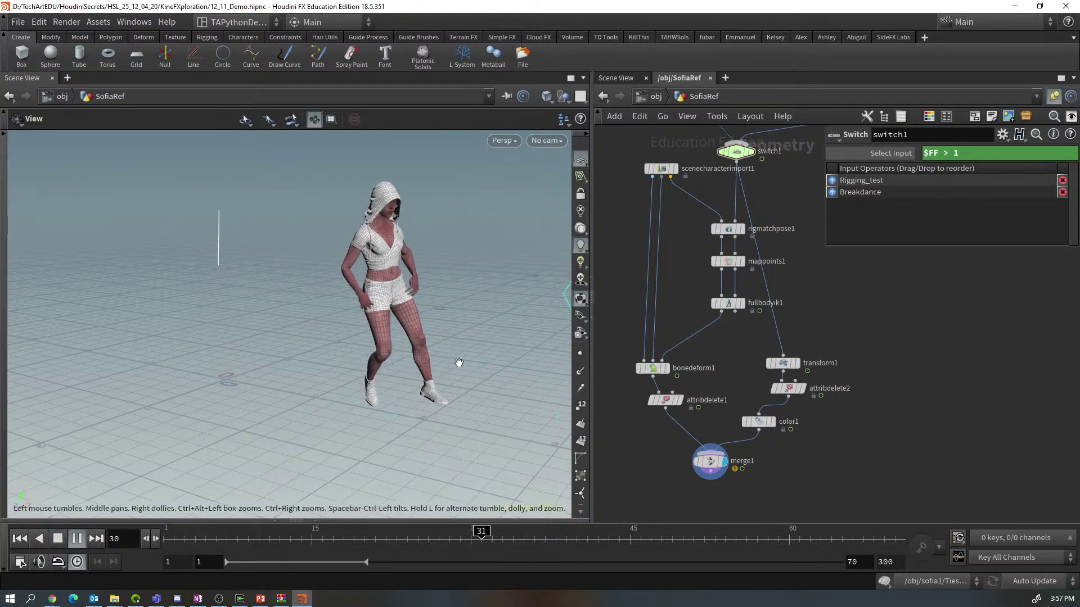
pyautogui.scroll(-2, 459, 364)
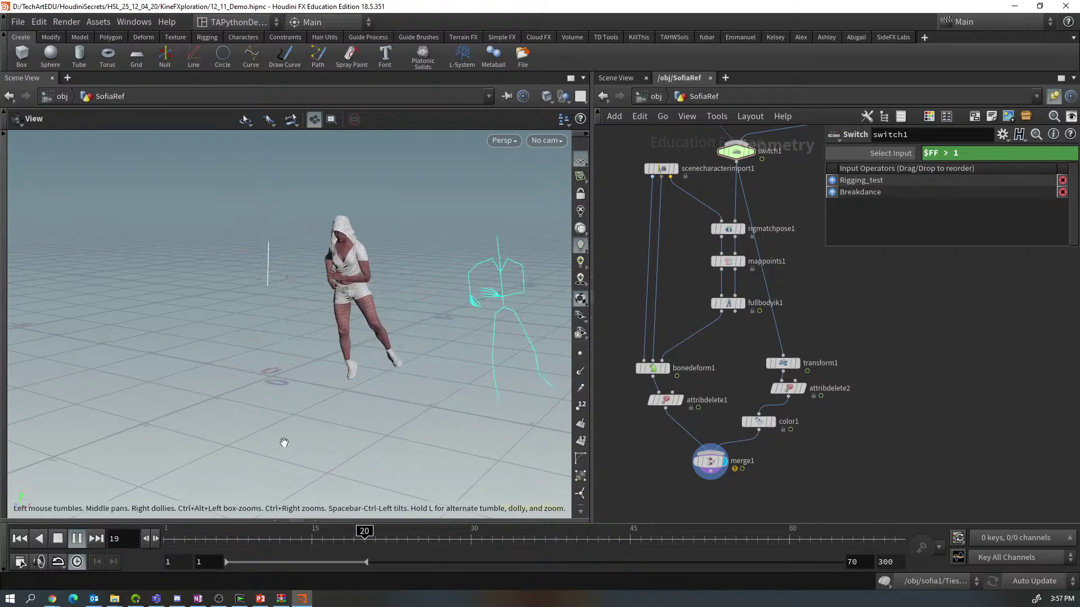
pyautogui.press('Up')
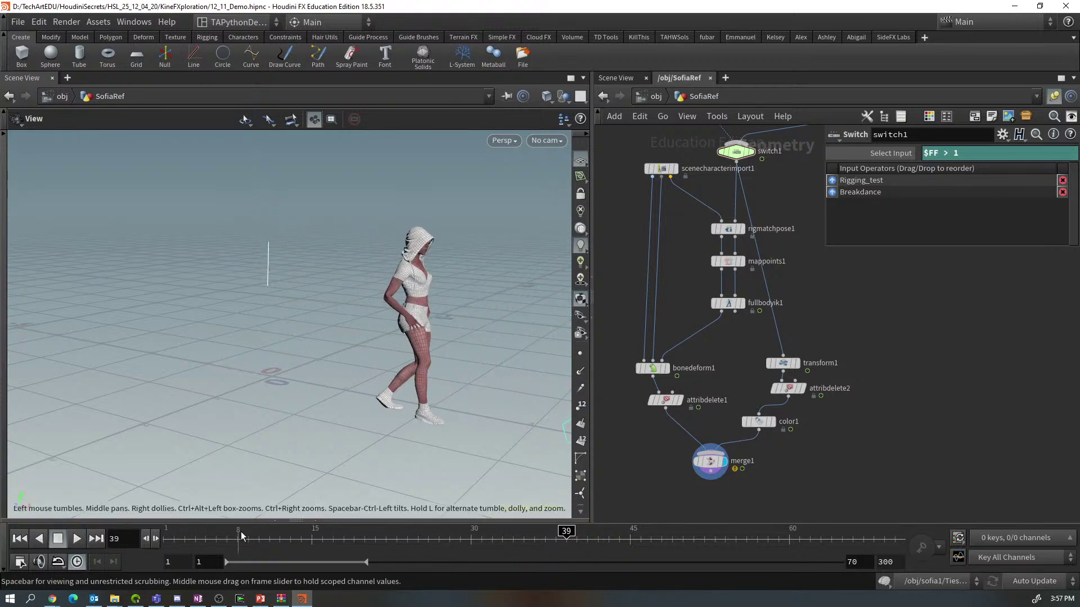
# Return the timeline to frame 1 and save the scene file
pyautogui.moveTo(241, 532); pyautogui.dragTo(164, 539)
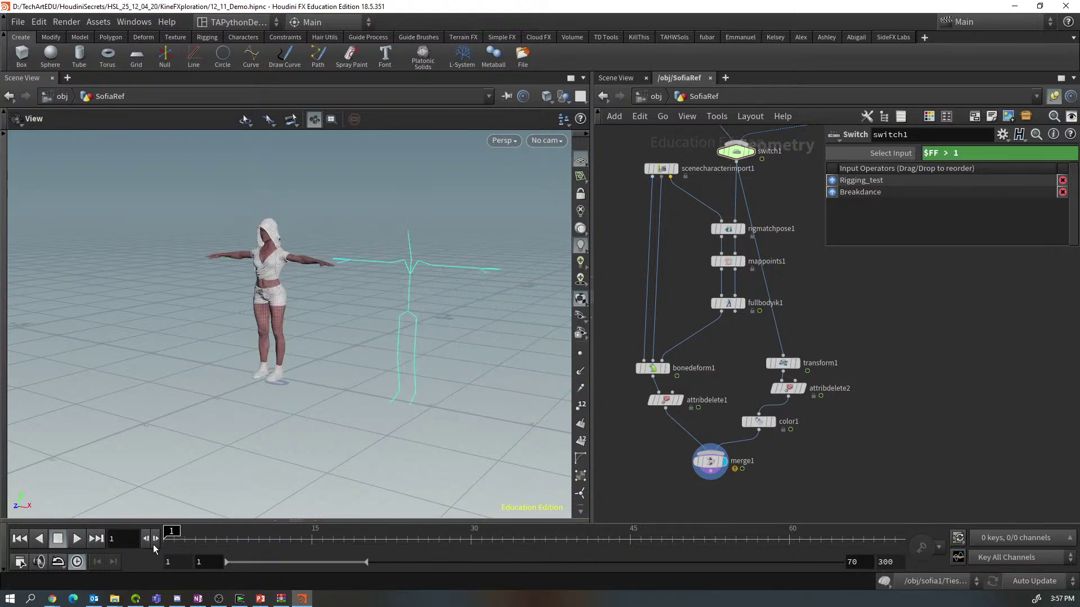
pyautogui.click(18, 22)
pyautogui.click(22, 105)
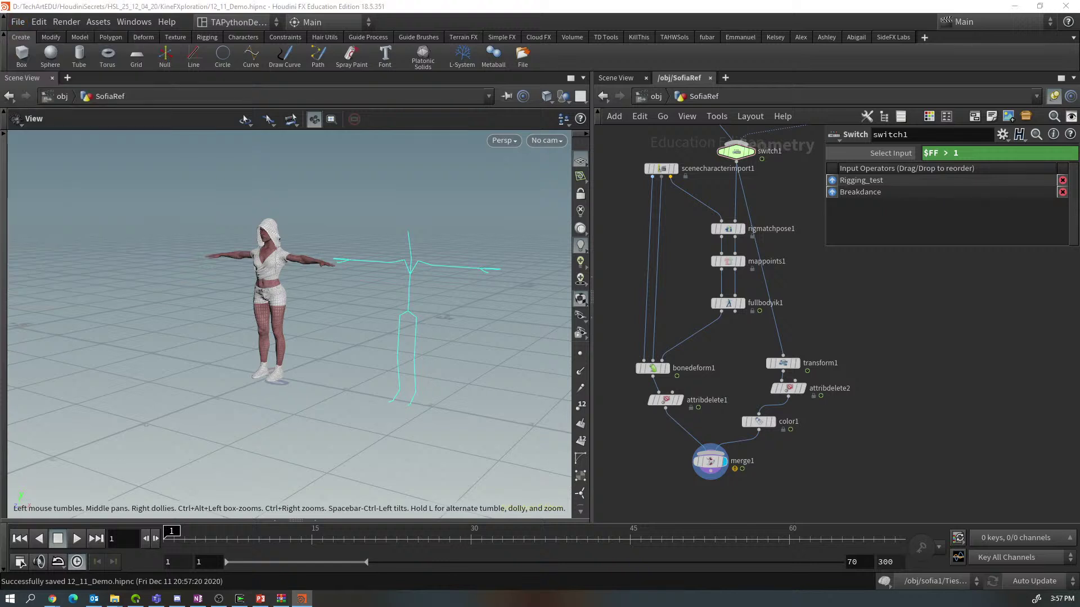
pyautogui.hotkey('alt', 'Tab')
pyautogui.moveTo(900, 333); pyautogui.dragTo(835, 369, button='middle')
pyautogui.moveTo(731, 266)
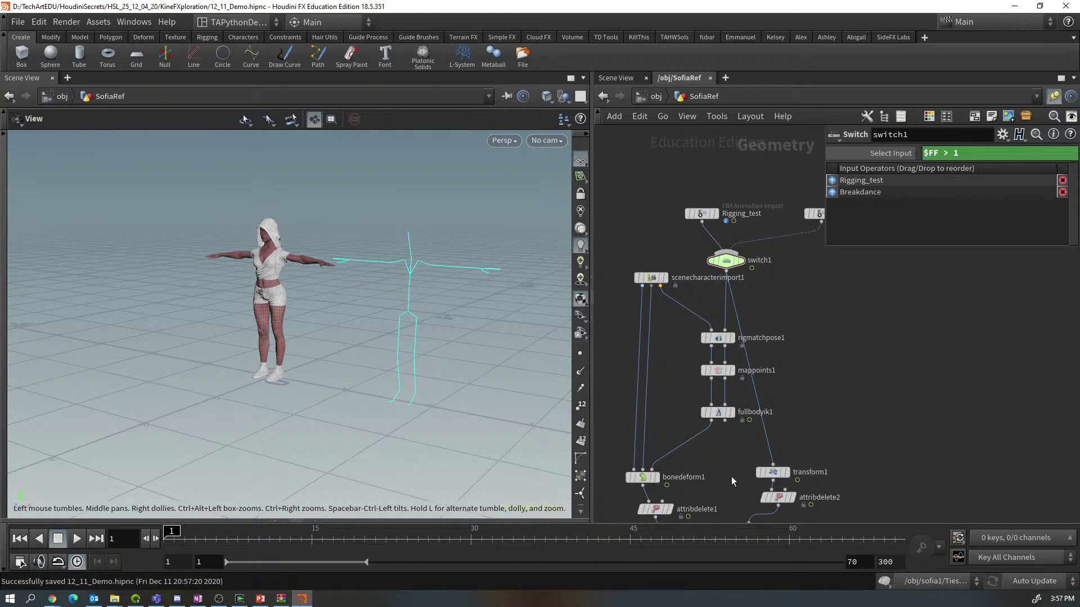
# Add a CHOP Network node in the empty space beside fullbodyik1 and name it CHOPS
pyautogui.moveTo(869, 404); pyautogui.dragTo(834, 323, button='middle')
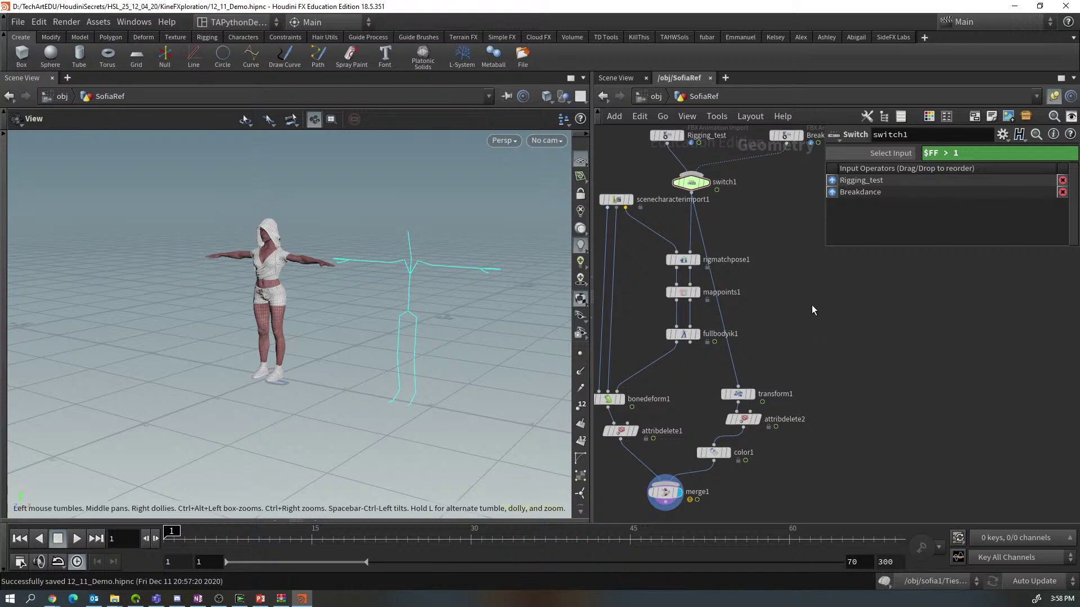
pyautogui.press('Tab')
pyautogui.moveTo(827, 363)
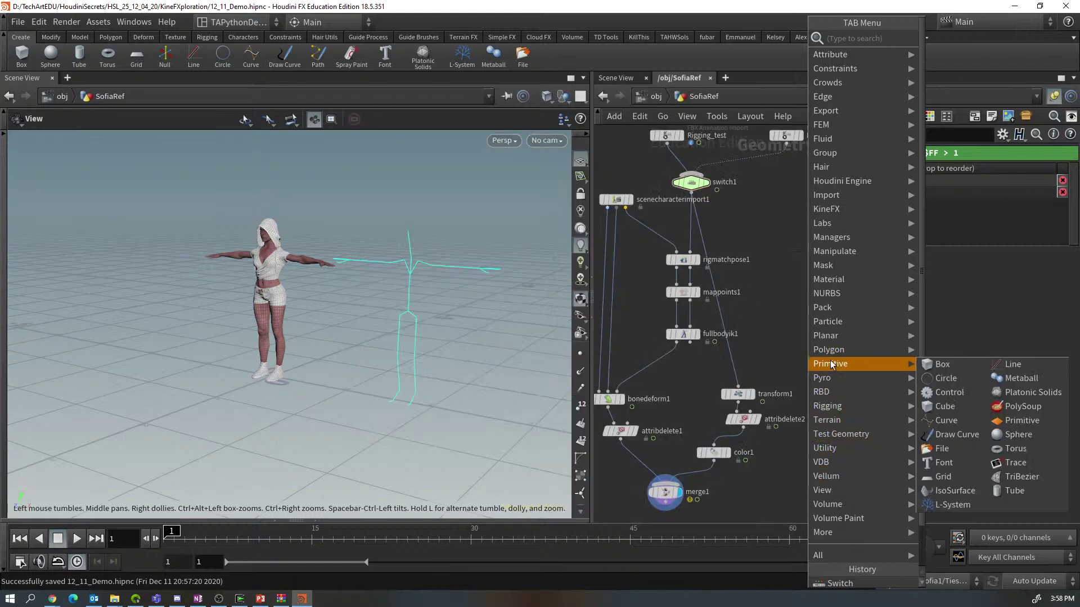
pyautogui.moveTo(828, 253)
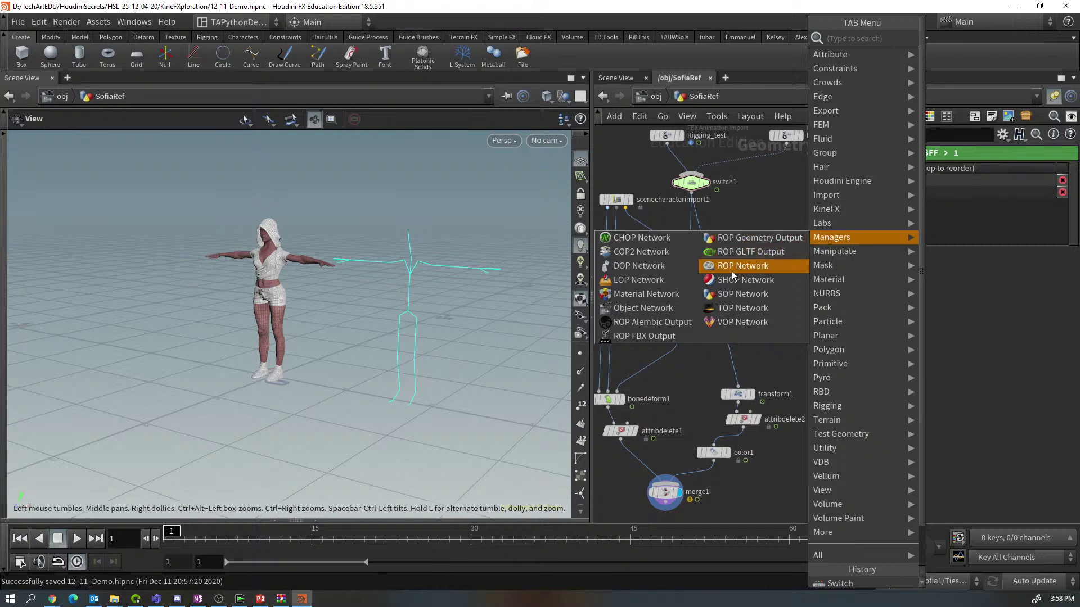
pyautogui.click(636, 241)
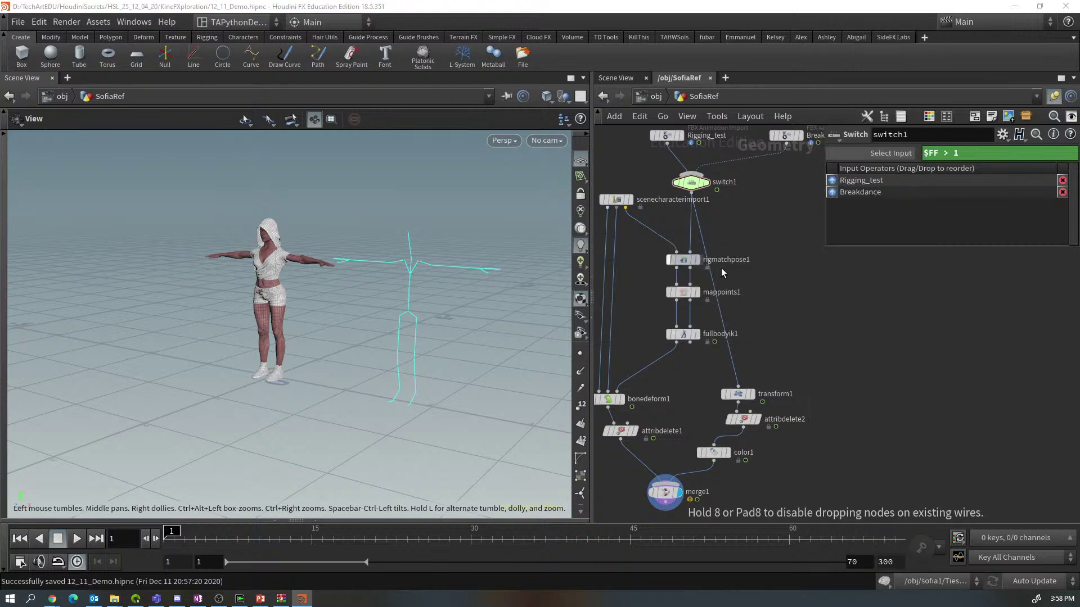
pyautogui.click(791, 323)
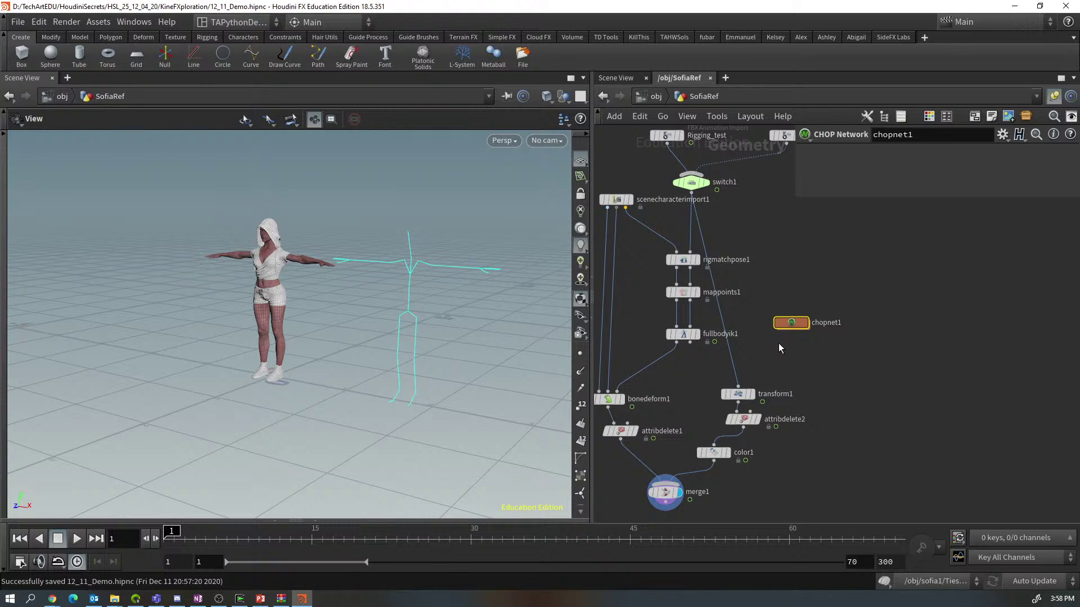
pyautogui.doubleClick(838, 323)
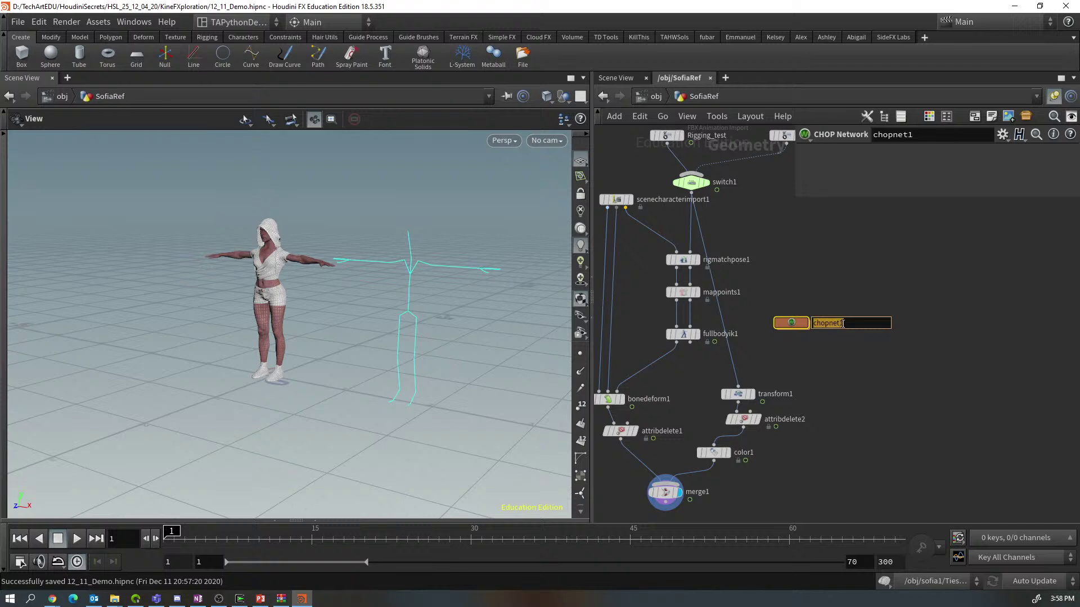
pyautogui.write('CHOPS')
pyautogui.press('Return')
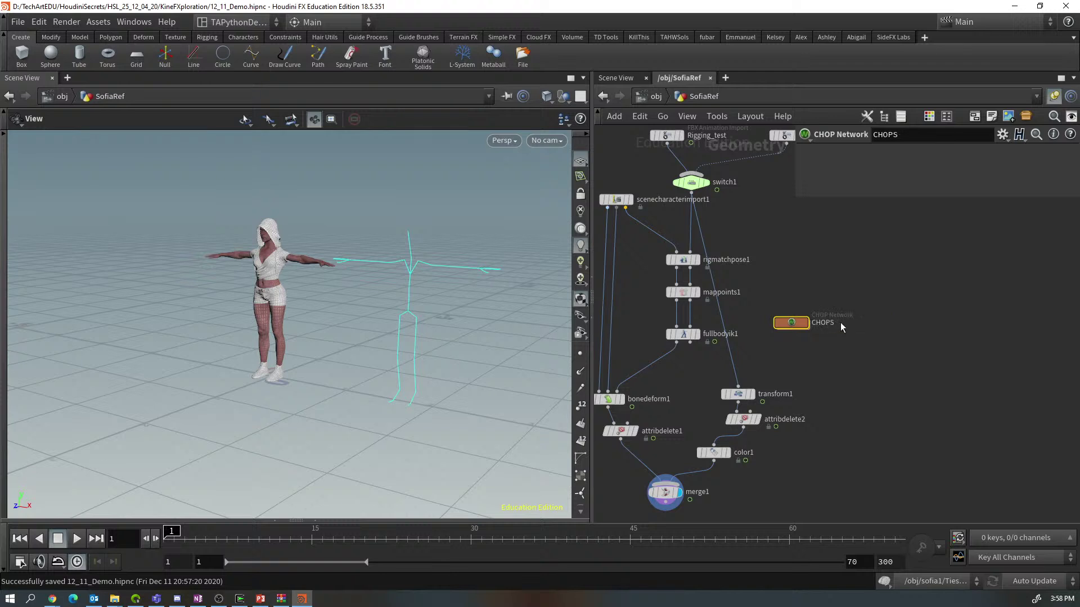
# Enter the CHOPS network and add a Context View alongside the Scene View for viewing its channels
pyautogui.moveTo(824, 369); pyautogui.dragTo(800, 372, button='middle')
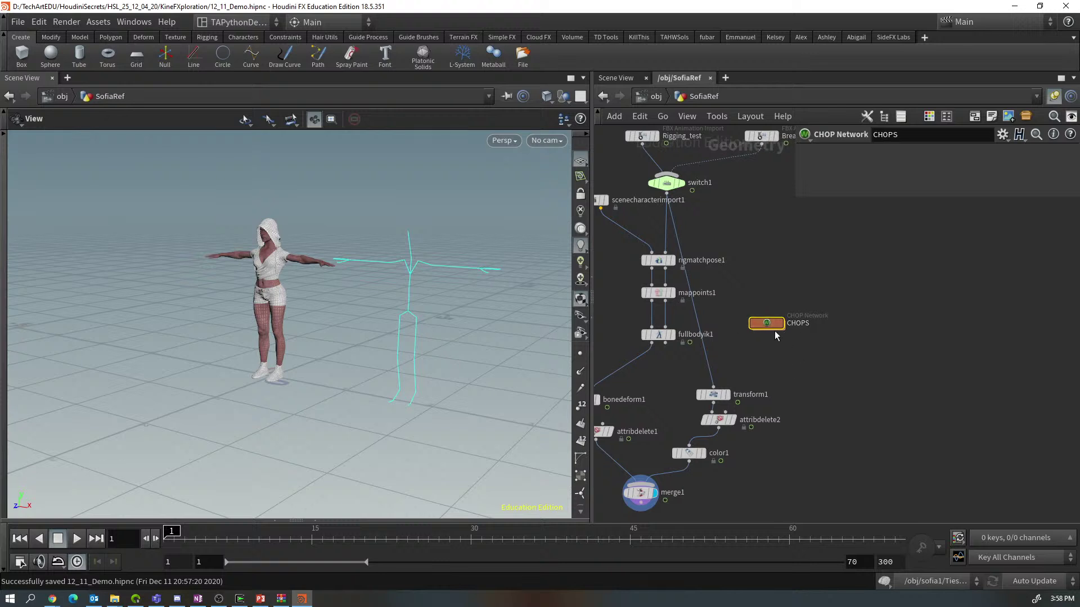
pyautogui.doubleClick(759, 323)
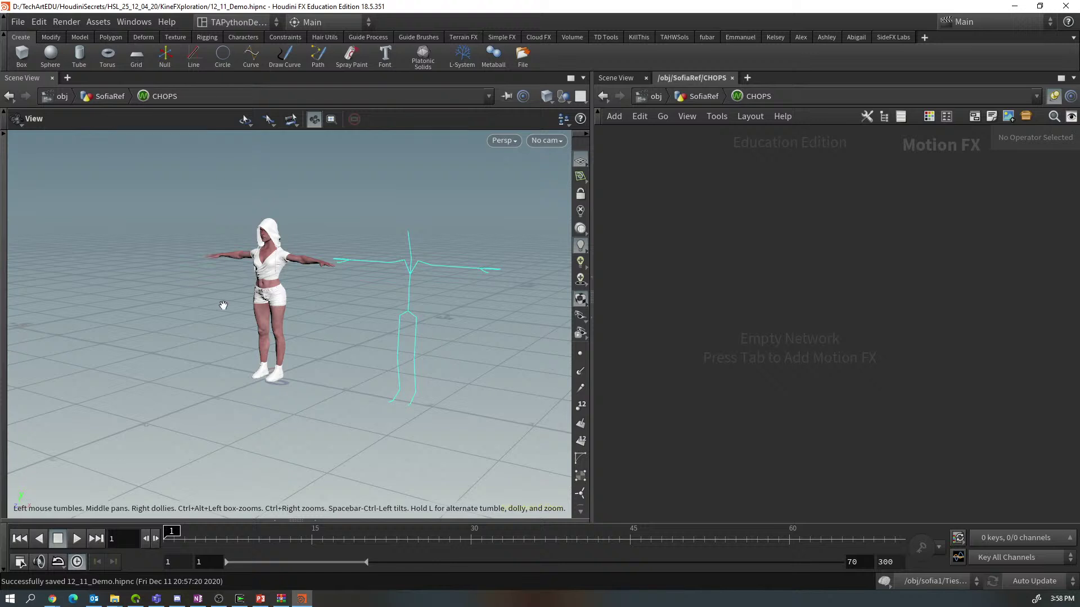
pyautogui.click(68, 78)
pyautogui.moveTo(80, 106)
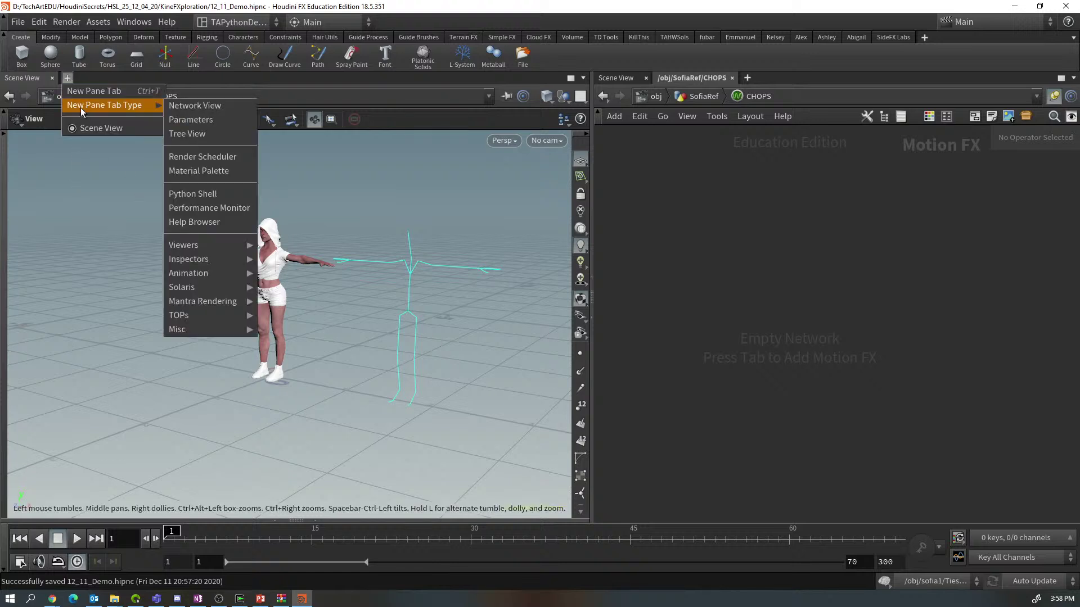
pyautogui.moveTo(217, 248)
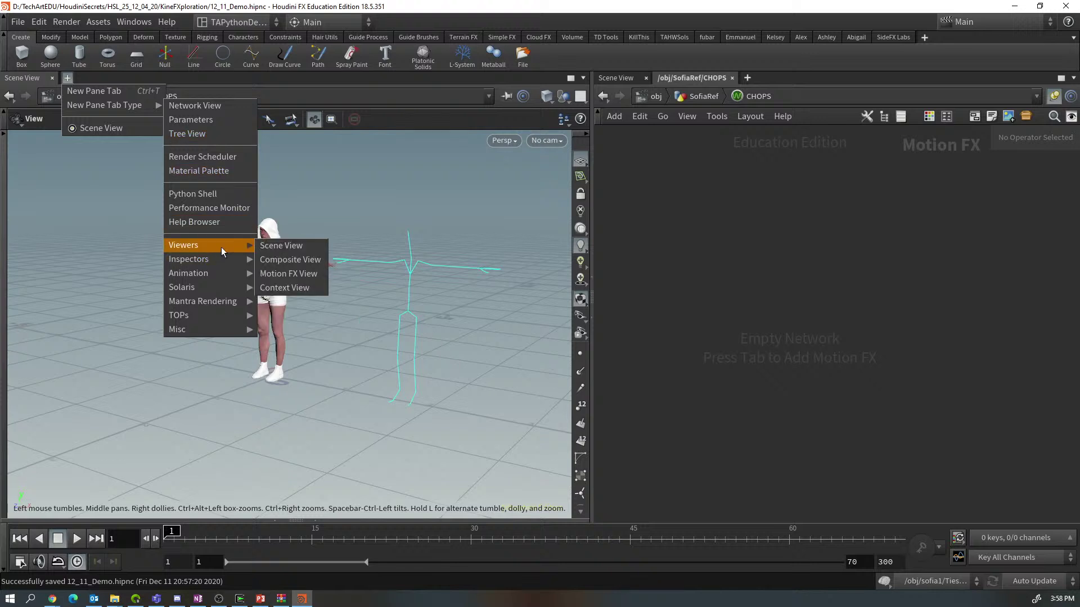
pyautogui.click(280, 289)
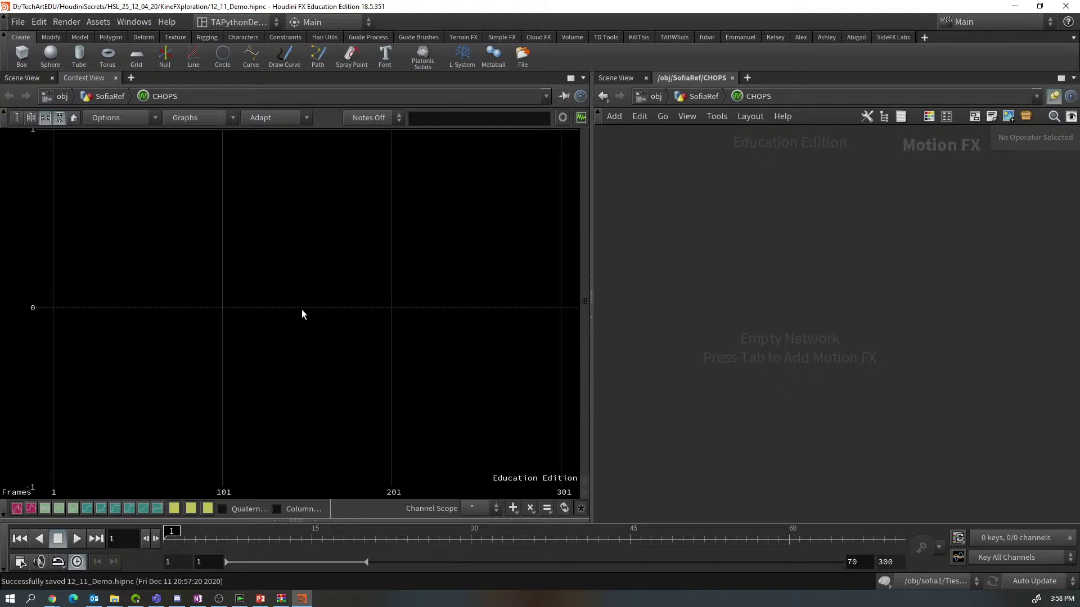
pyautogui.scroll(-10, 296, 314)
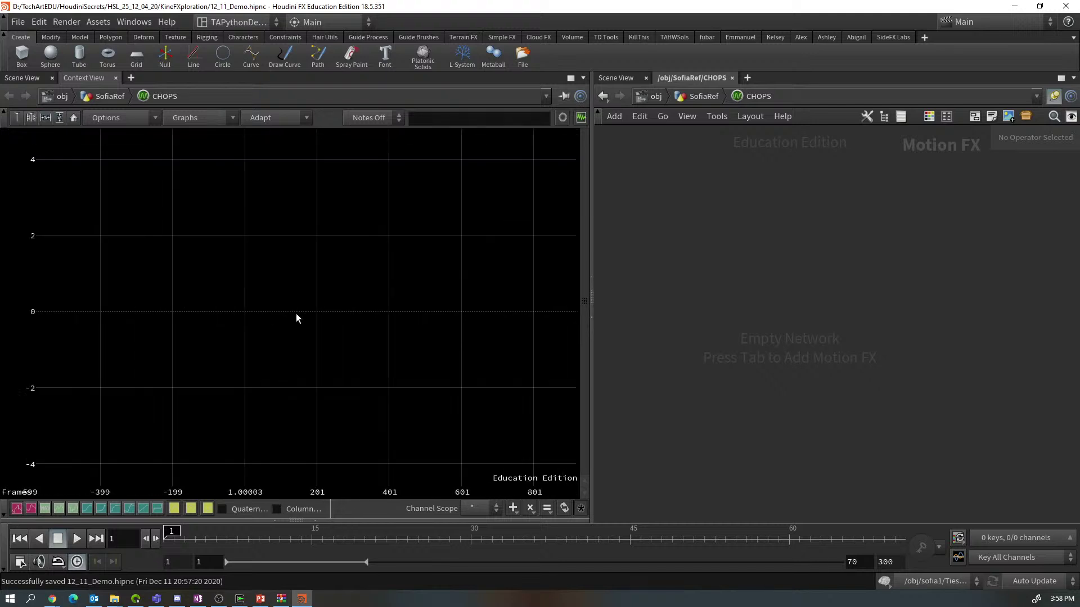
pyautogui.moveTo(296, 312); pyautogui.dragTo(196, 339, button='middle')
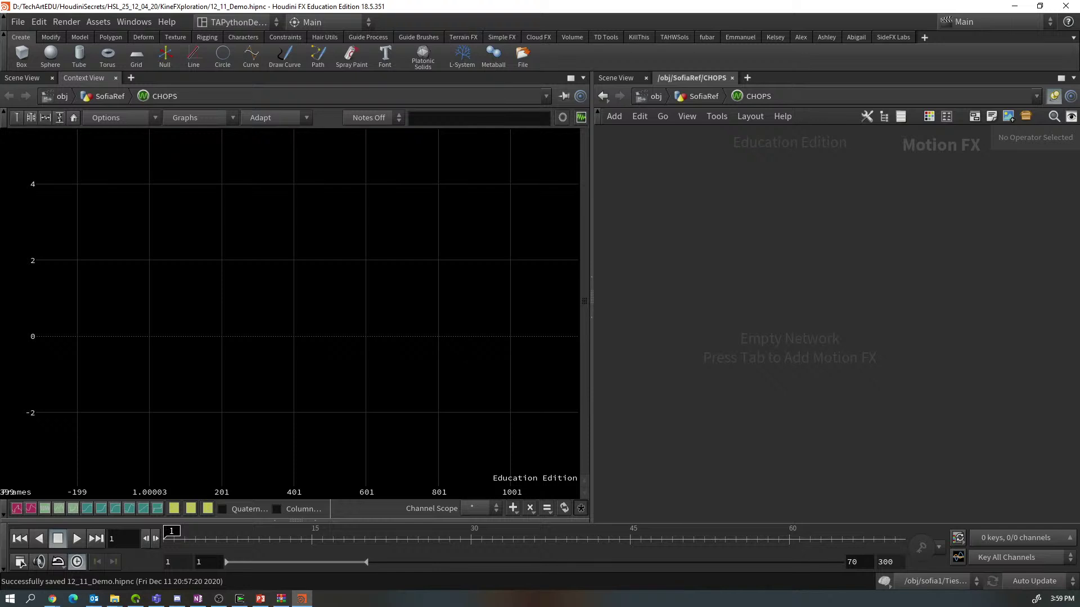
# Add a Geometry node to the empty CHOPS network and name it skinningTest
pyautogui.hotkey('alt', 'Tab')
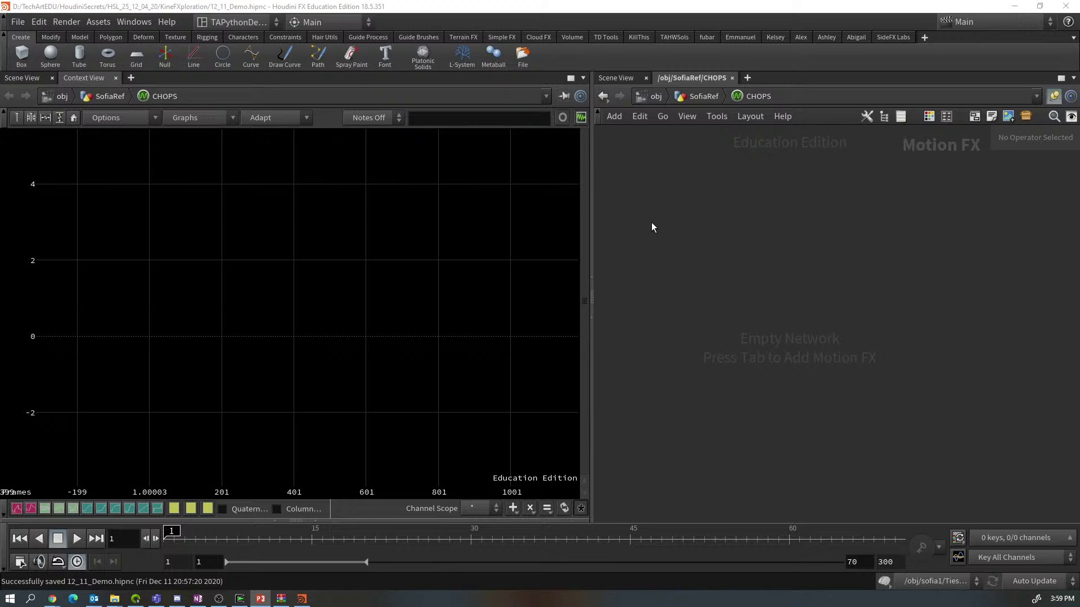
pyautogui.press('Tab')
pyautogui.press('Escape')
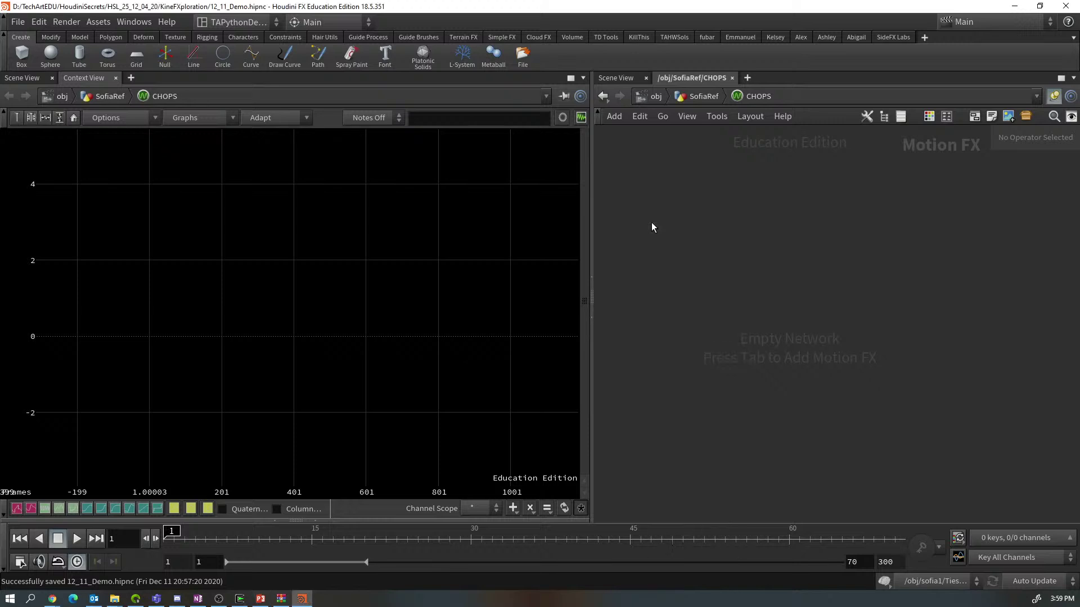
pyautogui.press('Tab')
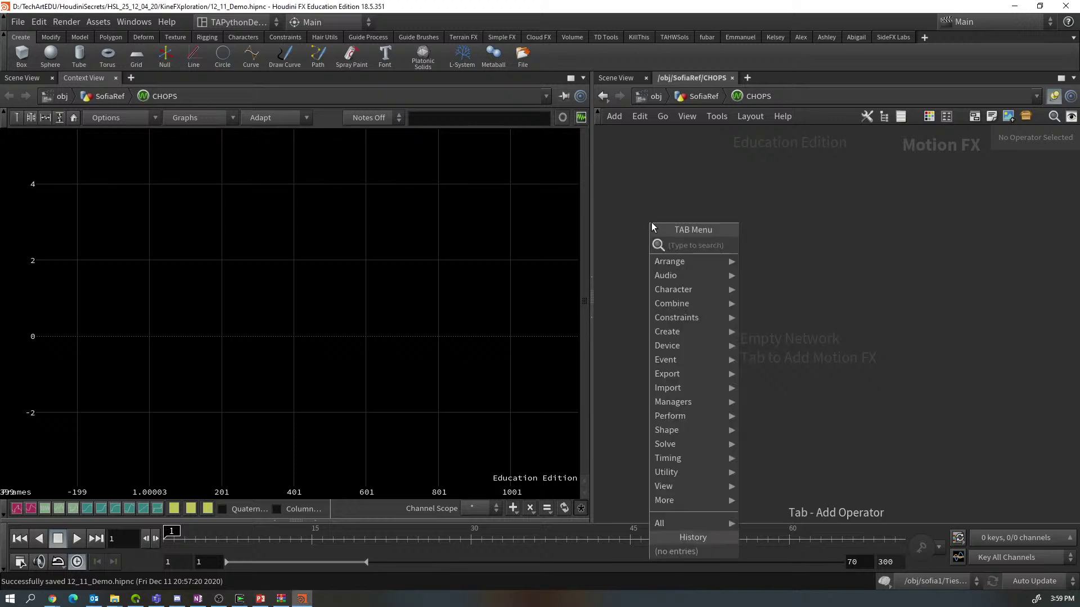
pyautogui.write('geo')
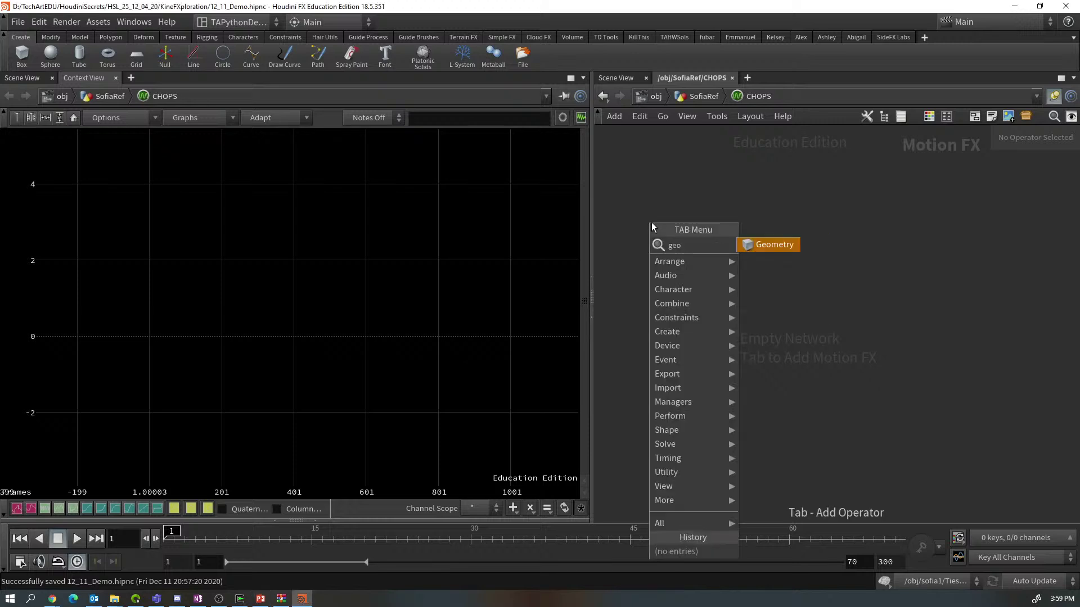
pyautogui.click(777, 241)
pyautogui.click(693, 254)
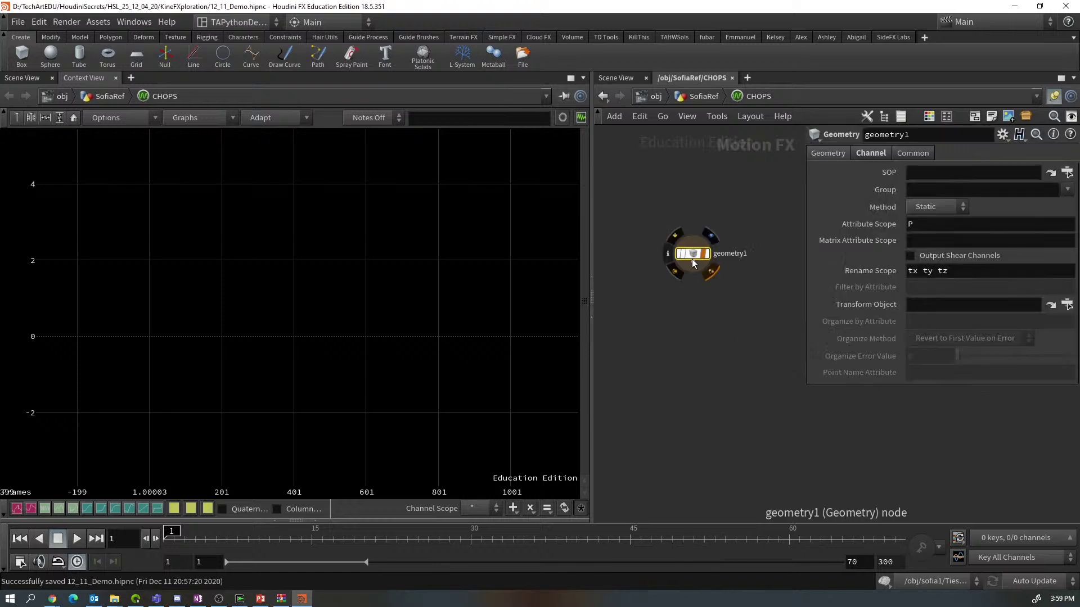
pyautogui.moveTo(696, 251); pyautogui.dragTo(687, 253)
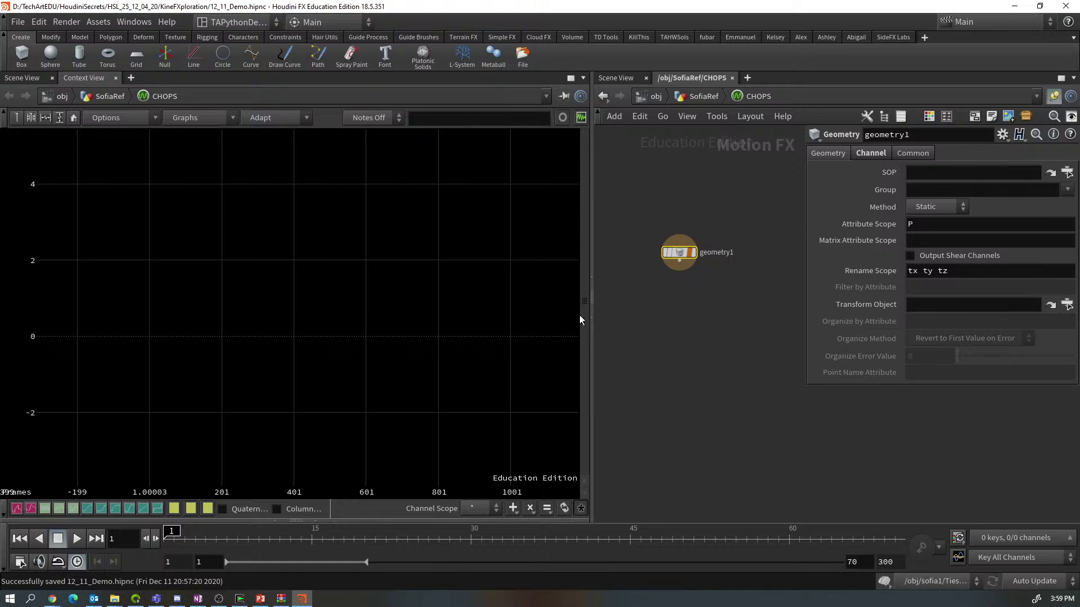
pyautogui.doubleClick(912, 133)
pyautogui.write('skinningTest')
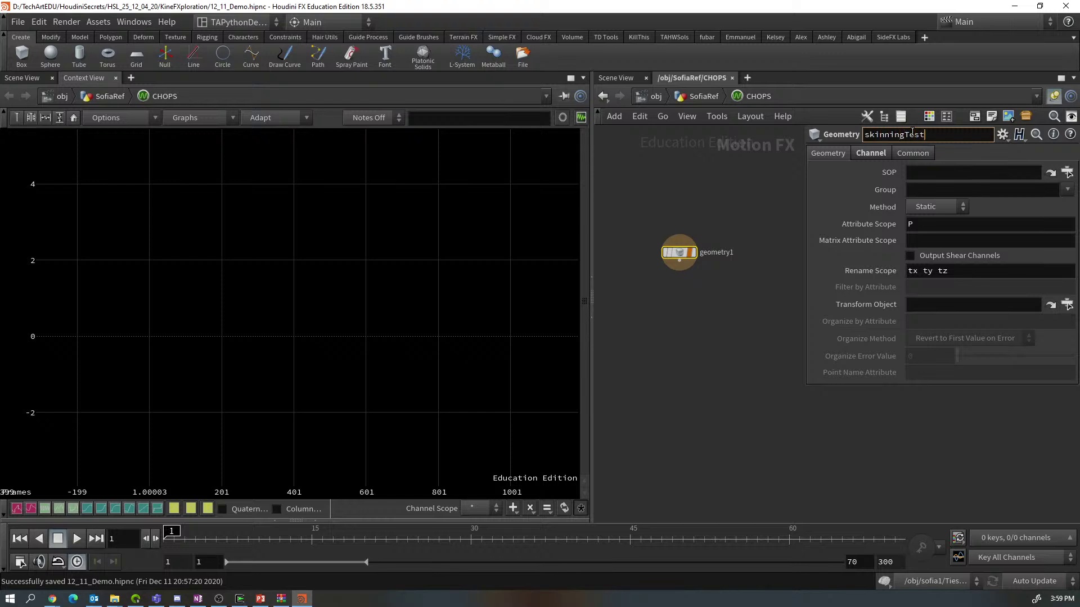
pyautogui.press('Return')
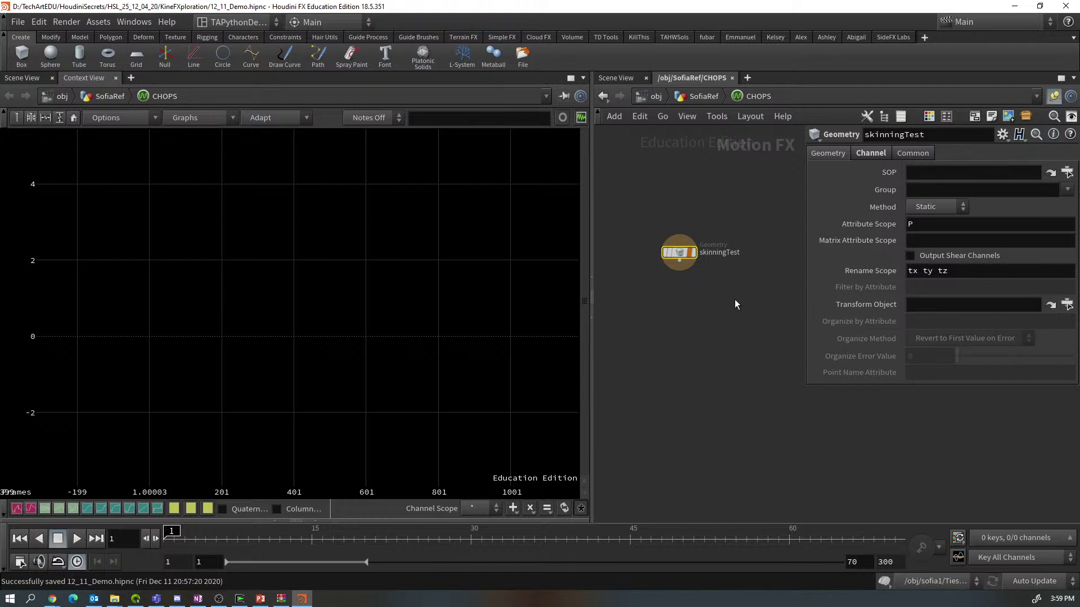
# Set the skinningTest node's SOP path to ../../Rigging_test
pyautogui.click(956, 176)
pyautogui.write('./../')
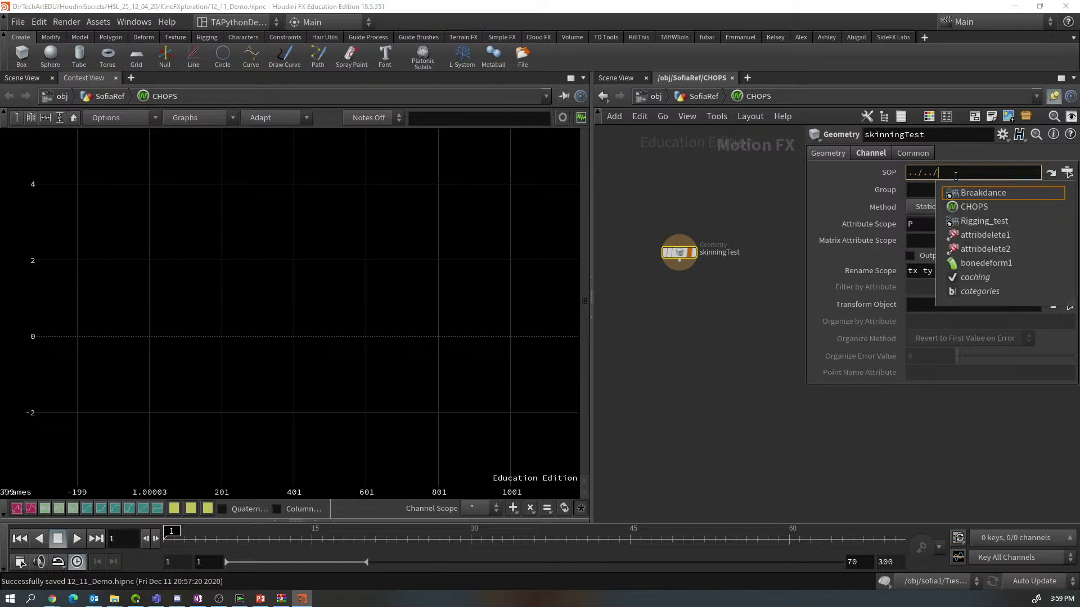
pyautogui.press('Down')
pyautogui.press('Down')
pyautogui.press('Down')
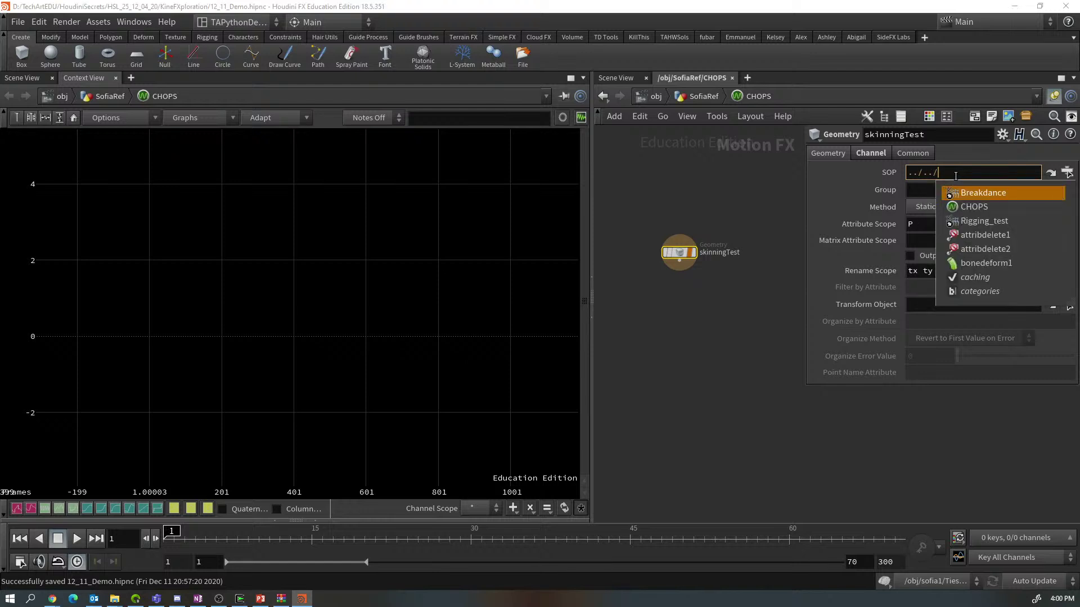
pyautogui.press('Return')
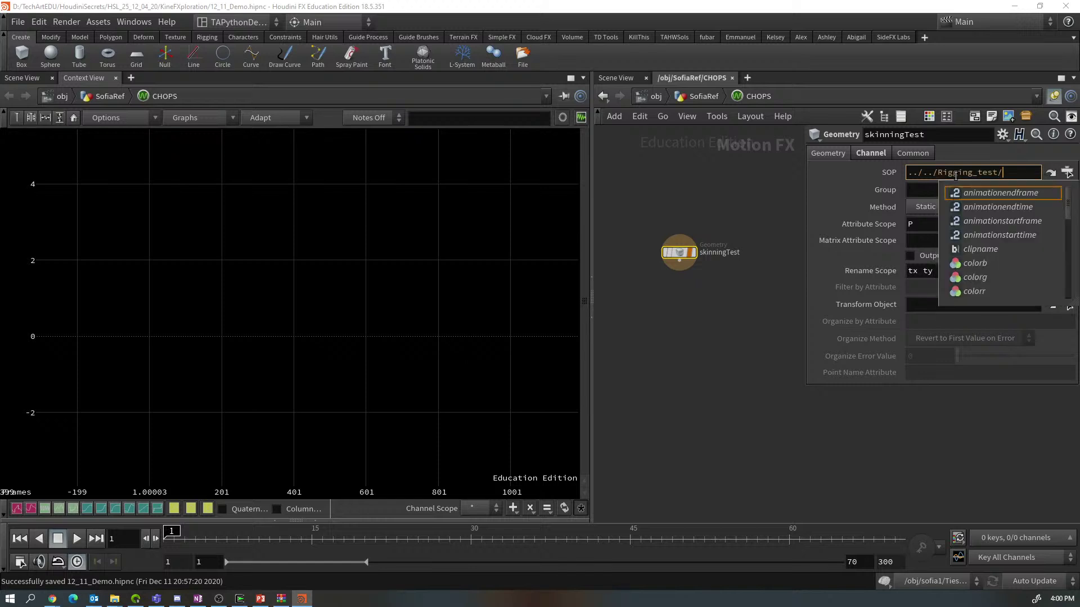
pyautogui.press('BackSpace')
pyautogui.press('Return')
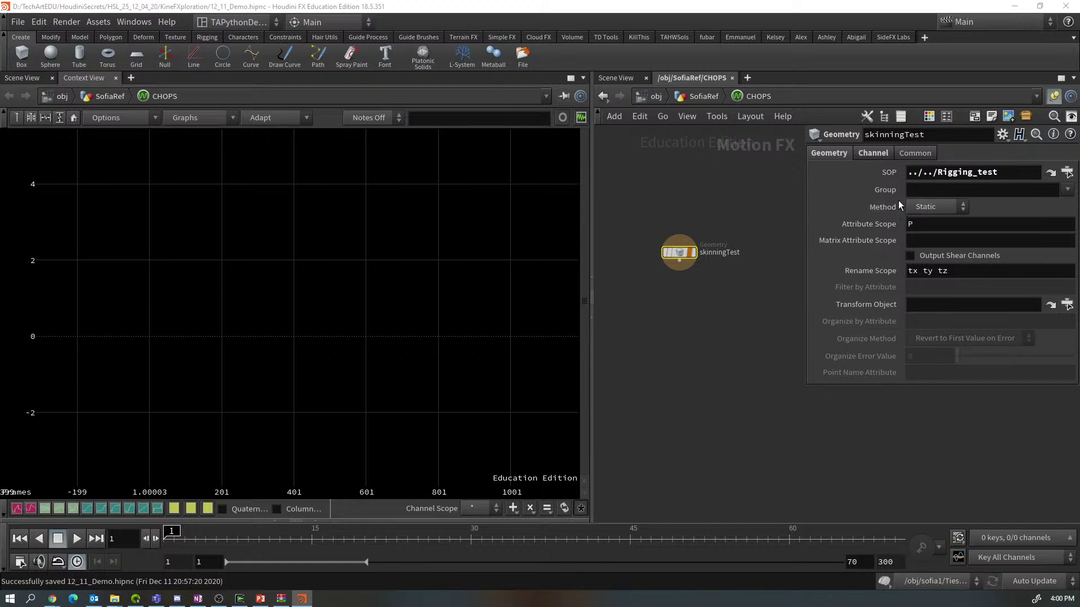
# Set the skinningTest node's Method to Animated
pyautogui.click(873, 152)
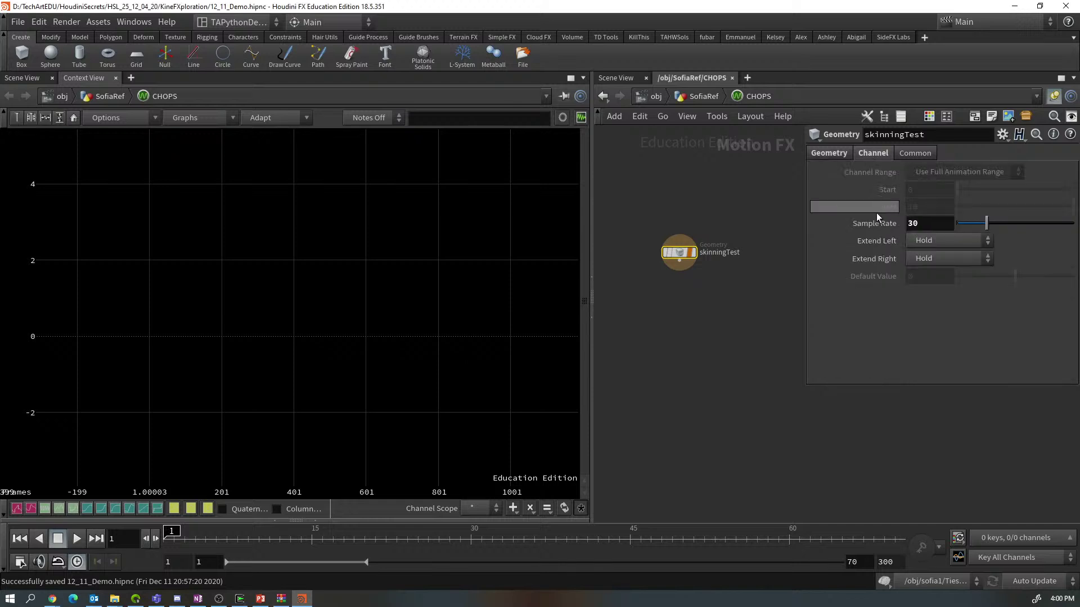
pyautogui.moveTo(880, 224)
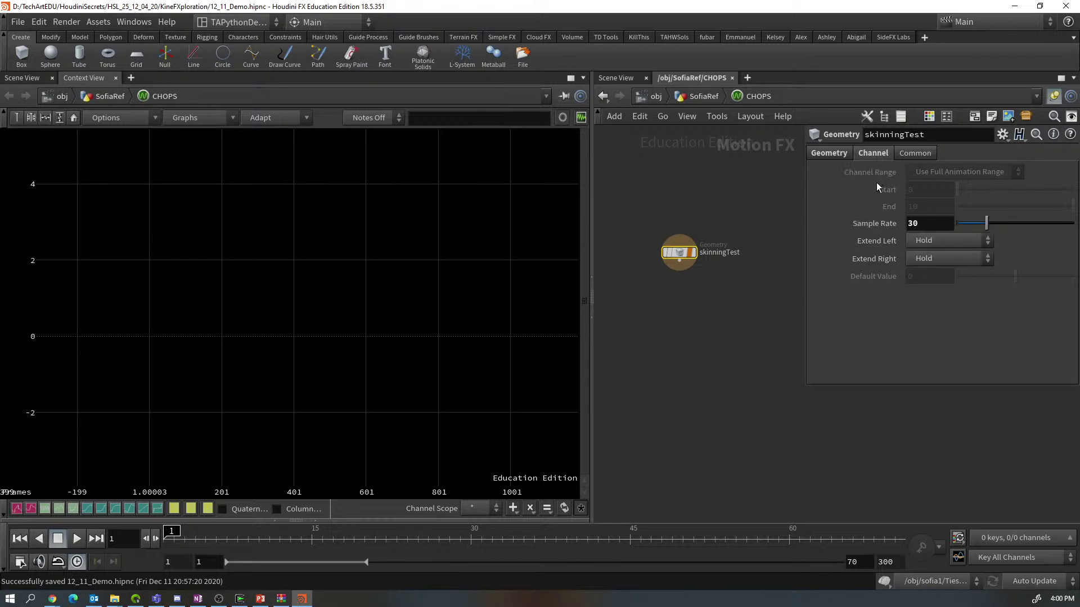
pyautogui.click(845, 156)
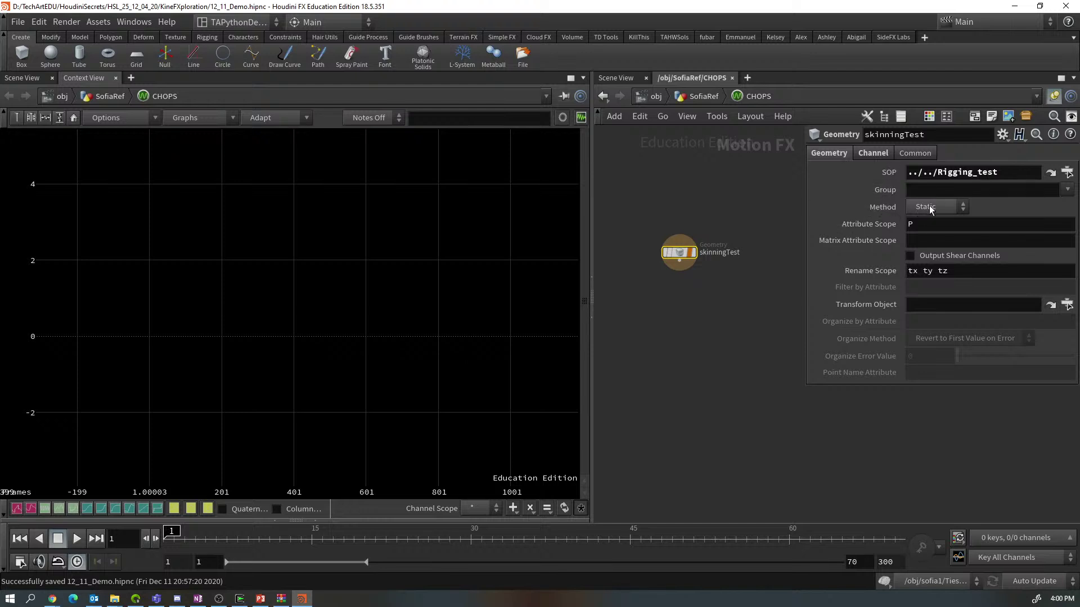
pyautogui.click(966, 207)
pyautogui.click(936, 235)
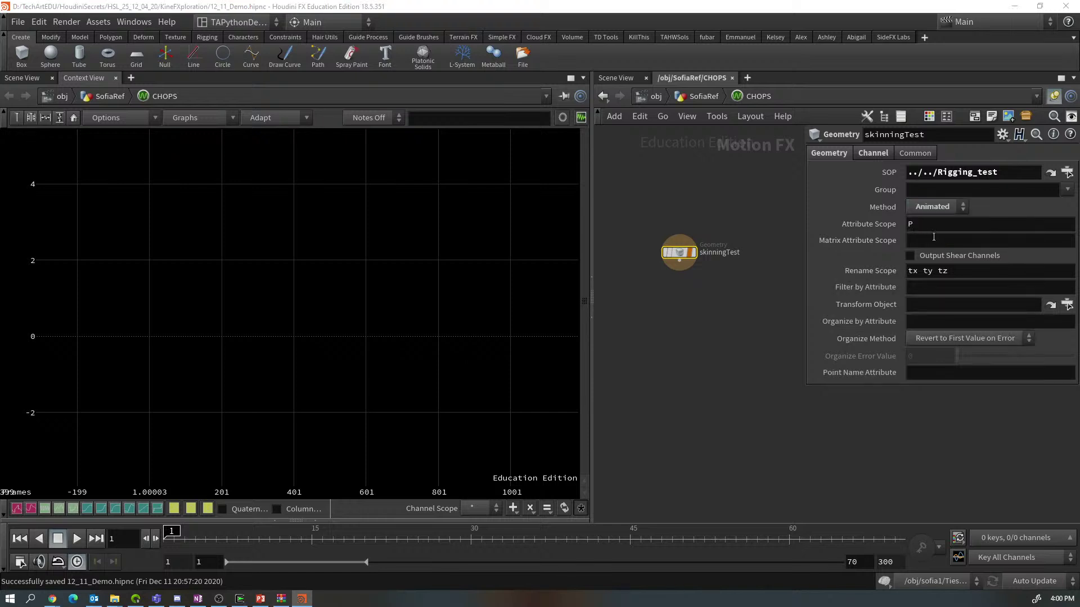
# Set the Channel Range of skinningTest to Use Start/End
pyautogui.click(877, 154)
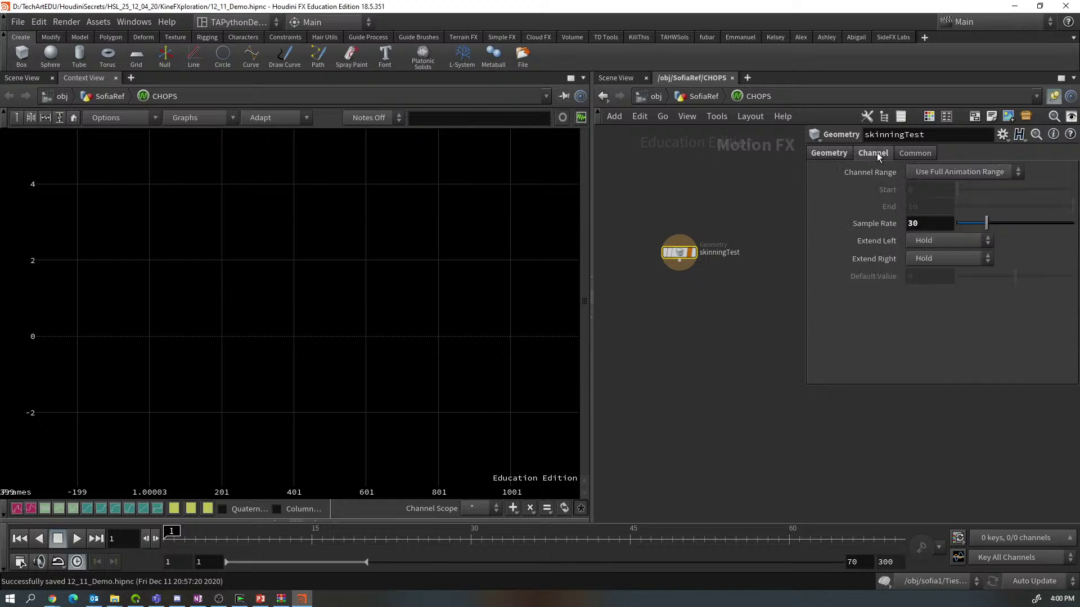
pyautogui.click(931, 172)
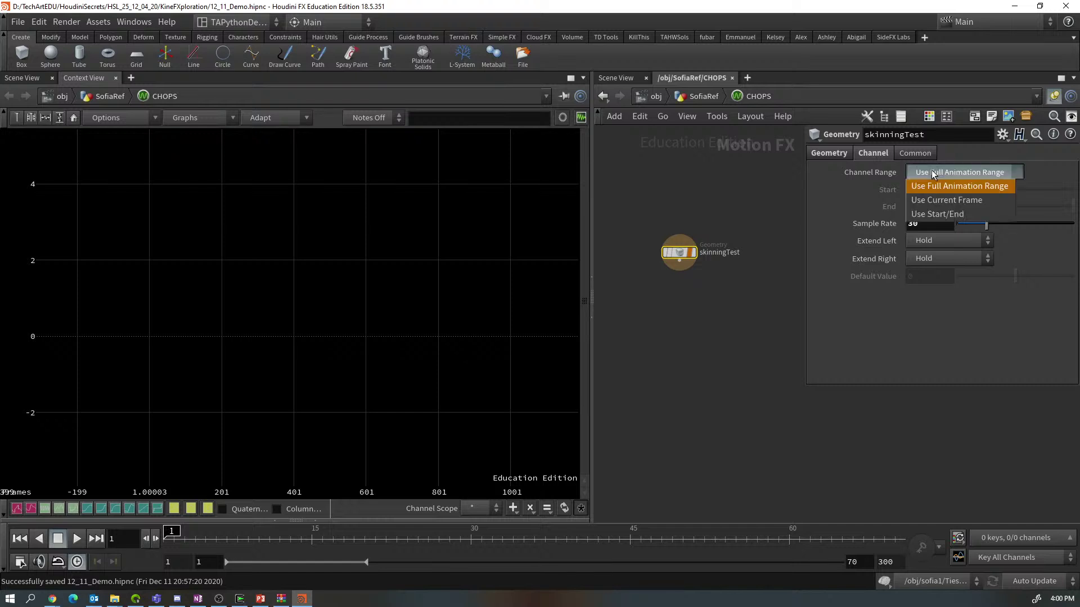
pyautogui.click(927, 213)
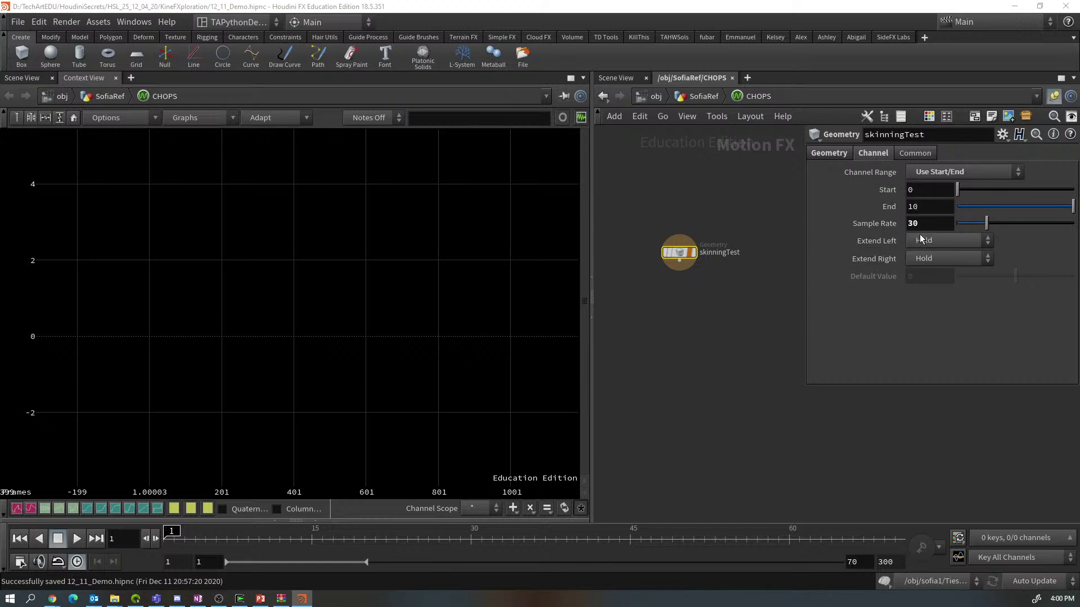
pyautogui.click(936, 172)
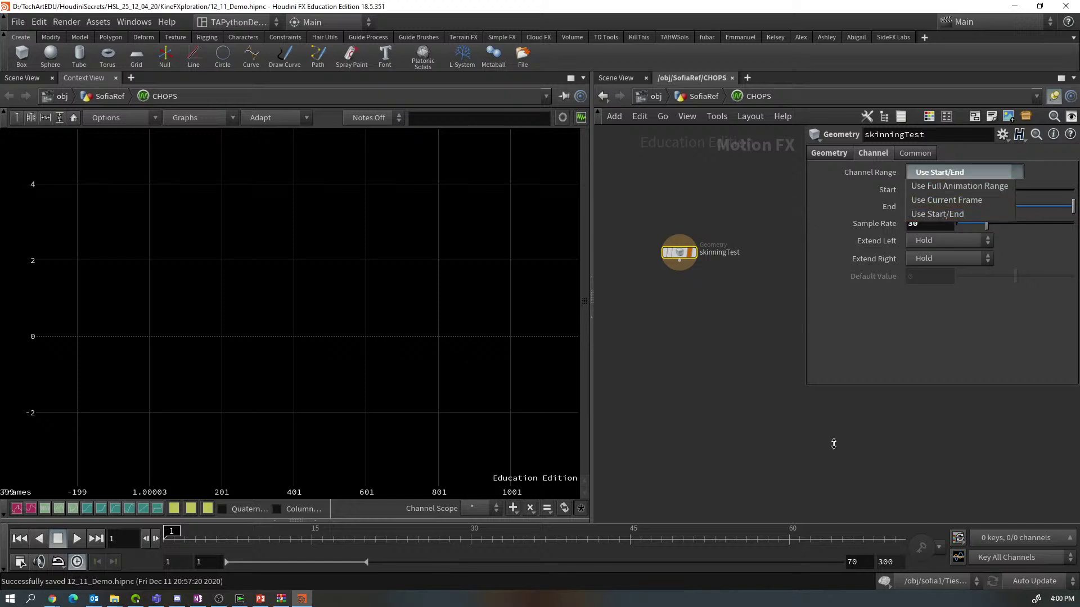
pyautogui.click(914, 210)
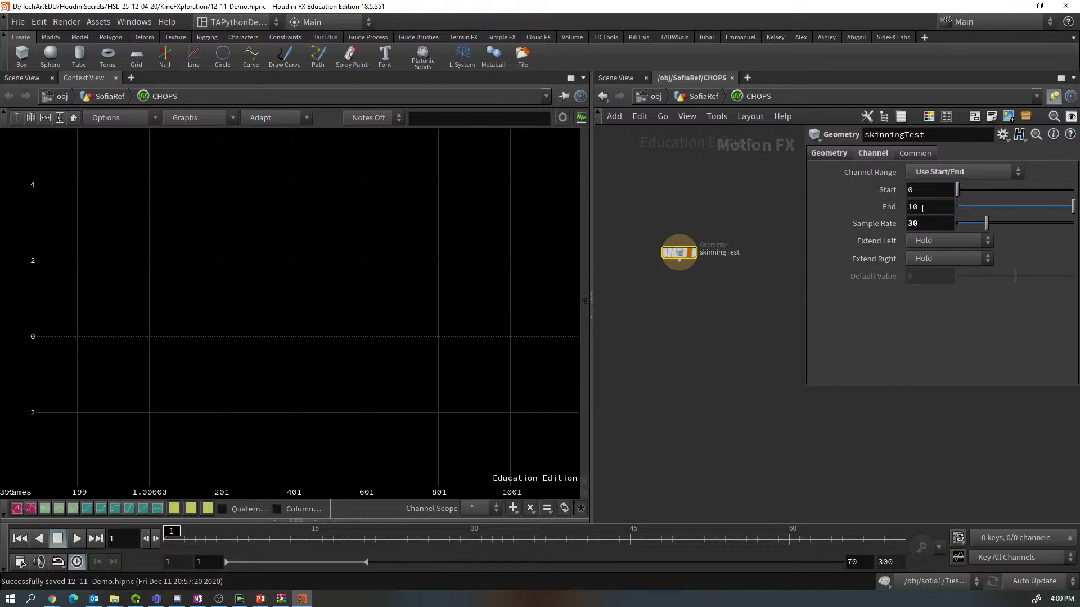
# Switch the skinningTest node's units to Frames and set the channel range's End to 70
pyautogui.click(915, 154)
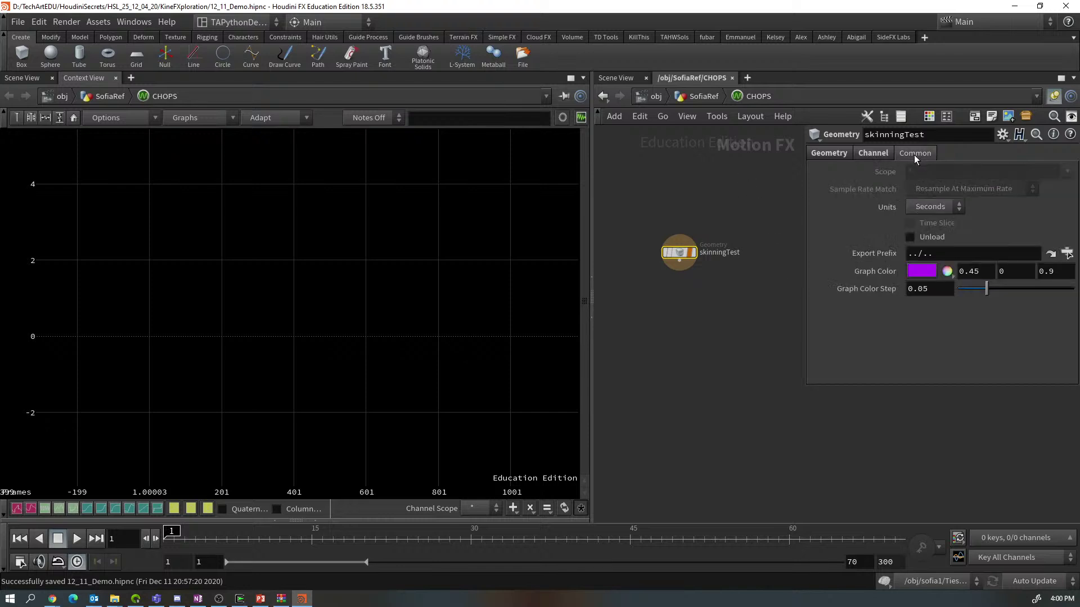
pyautogui.click(954, 206)
pyautogui.click(929, 223)
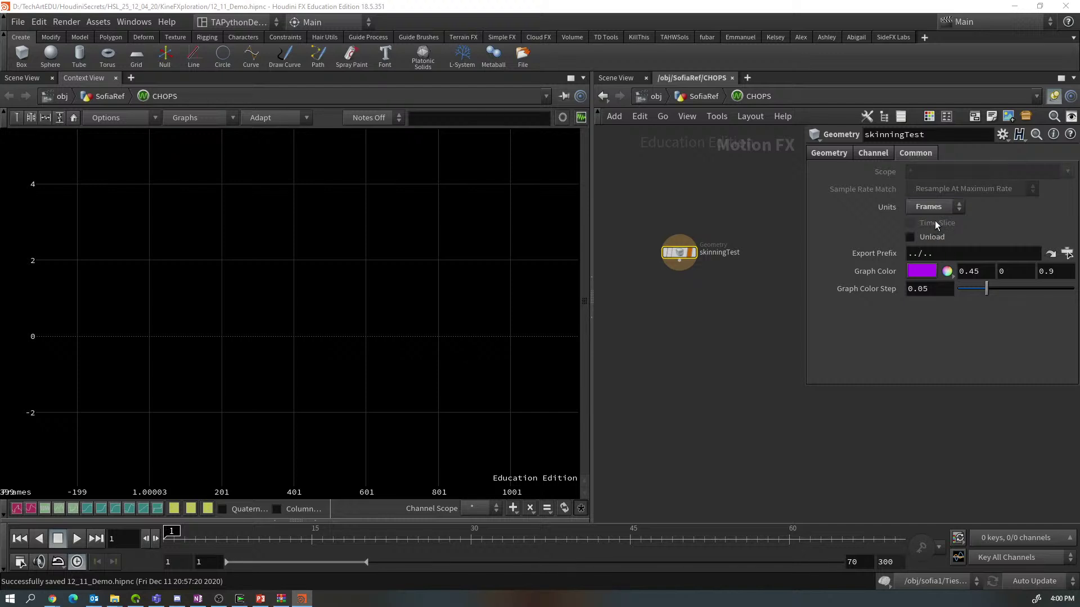
pyautogui.click(877, 156)
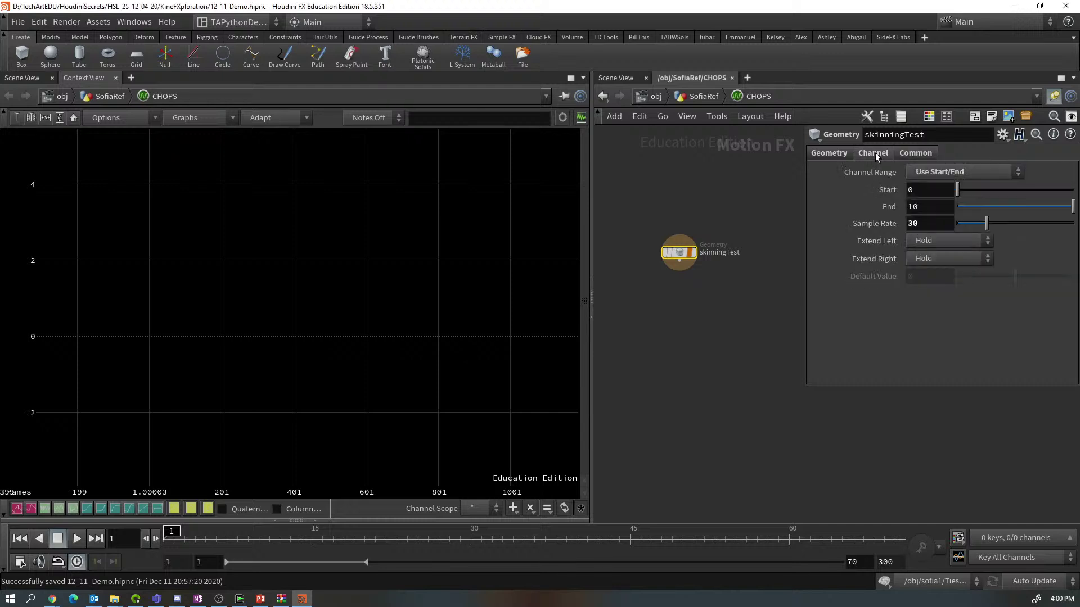
pyautogui.doubleClick(927, 206)
pyautogui.write('70')
pyautogui.press('Return')
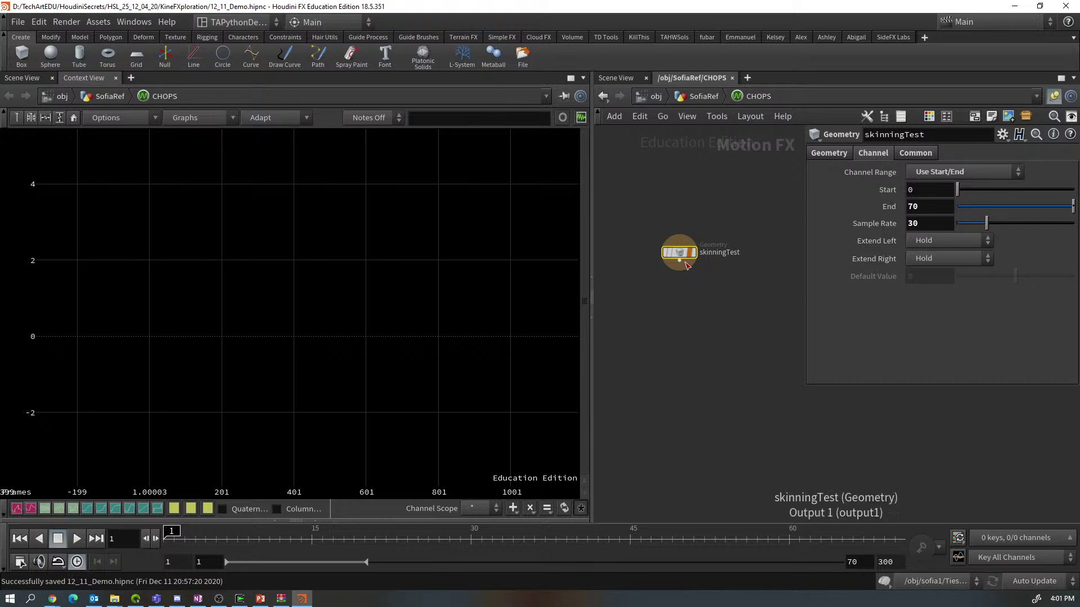
# Display the skinningTest channels and fit the graph to them horizontally and vertically
pyautogui.moveTo(696, 258)
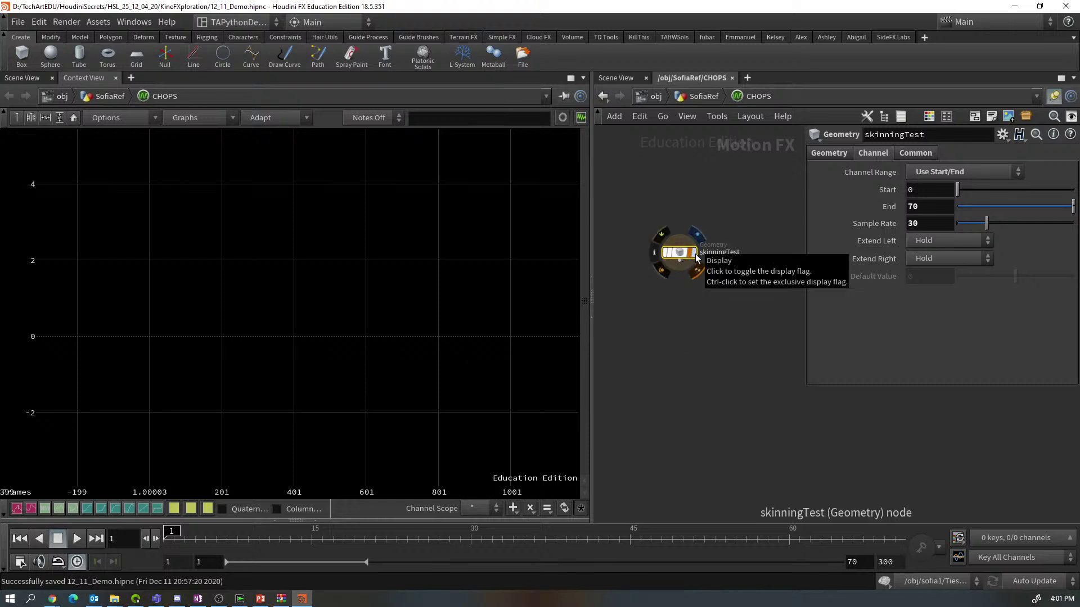
pyautogui.click(696, 257)
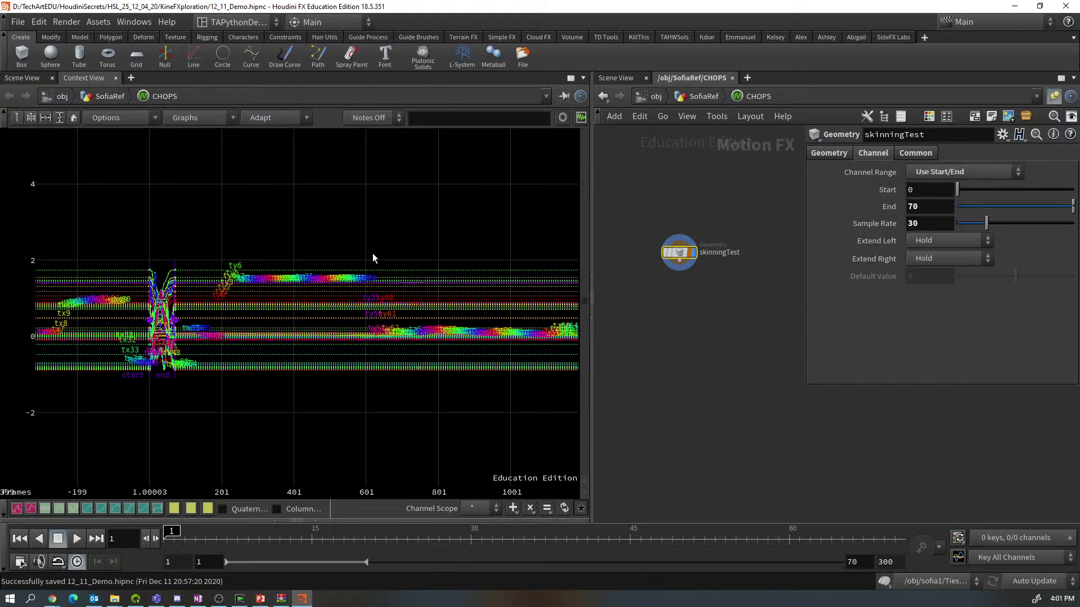
pyautogui.click(45, 119)
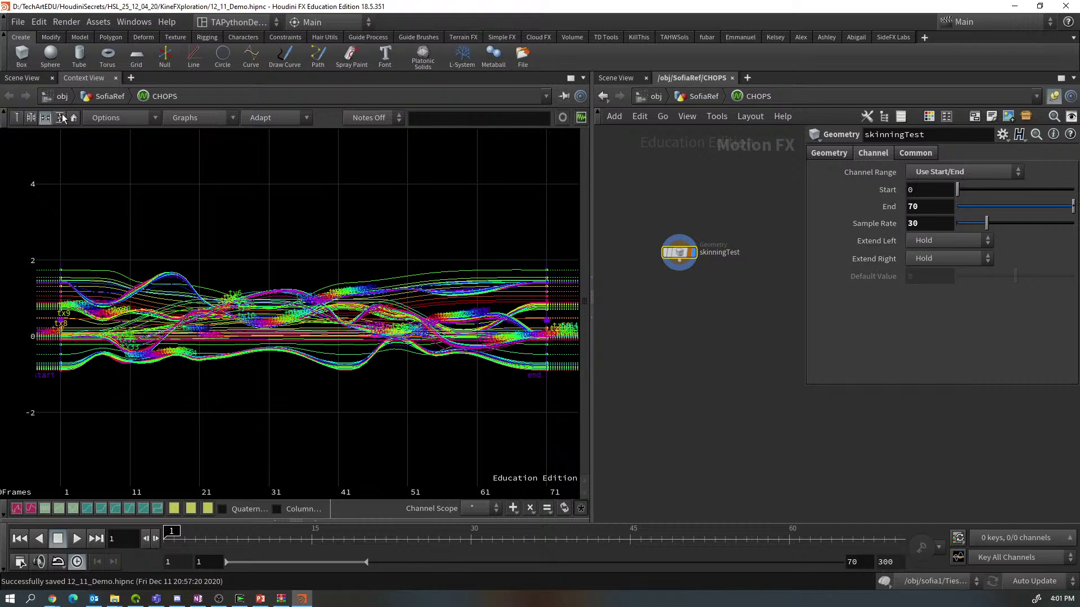
pyautogui.click(60, 117)
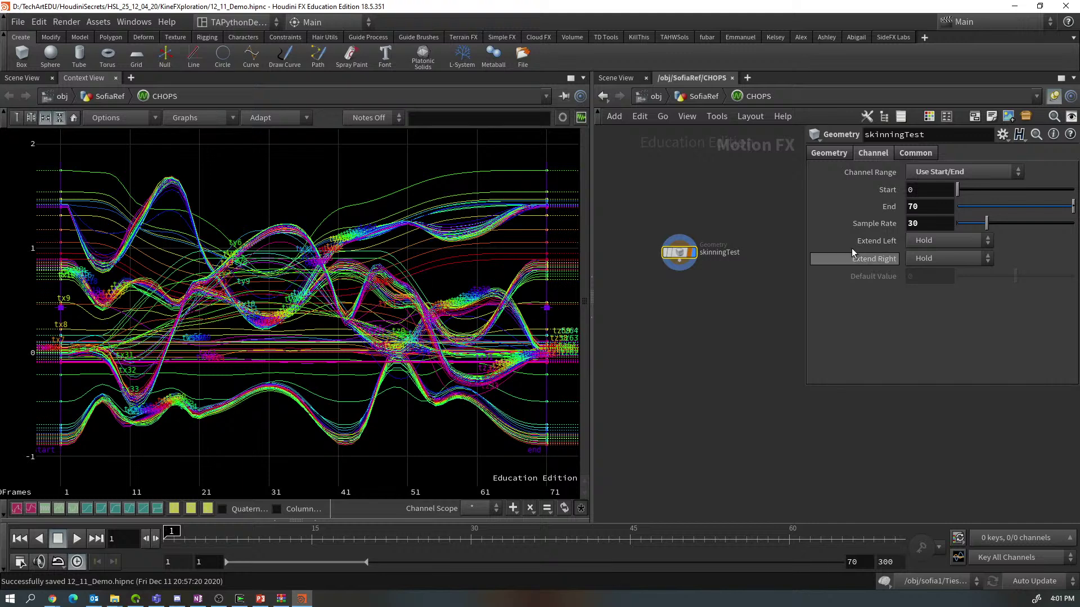
# Add a Trim node below skinningTest, wired to its output, and display it
pyautogui.moveTo(678, 253); pyautogui.dragTo(651, 252)
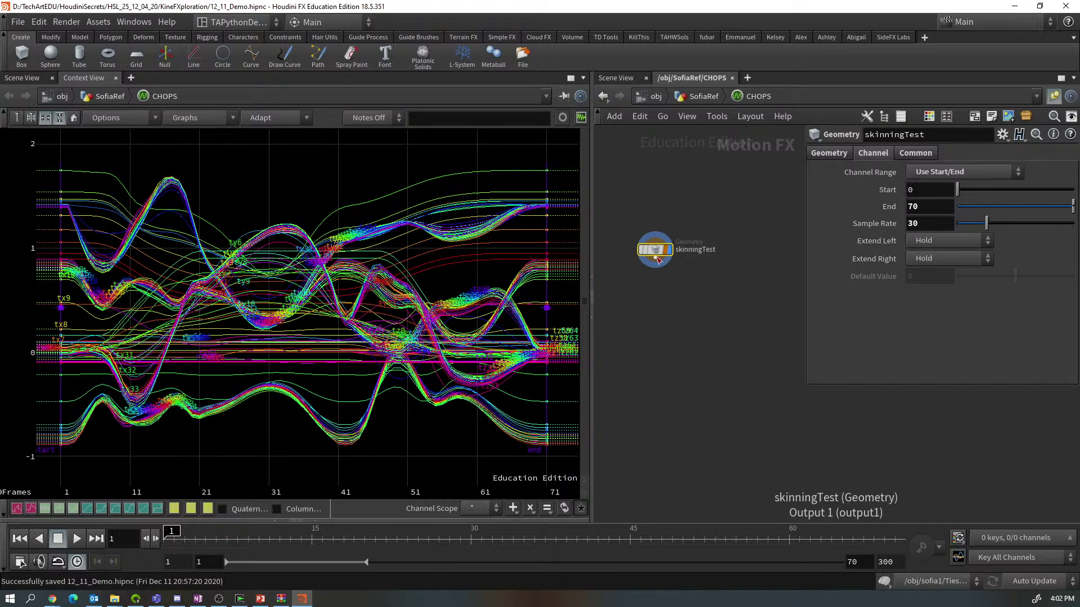
pyautogui.moveTo(655, 260); pyautogui.dragTo(663, 288)
pyautogui.press('Tab')
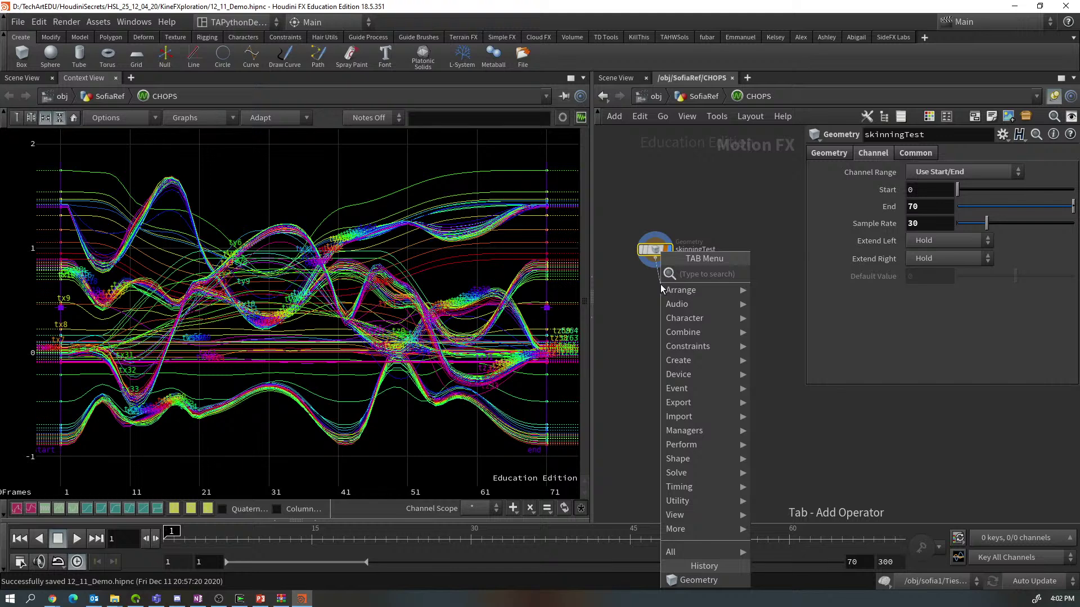
pyautogui.write('trim')
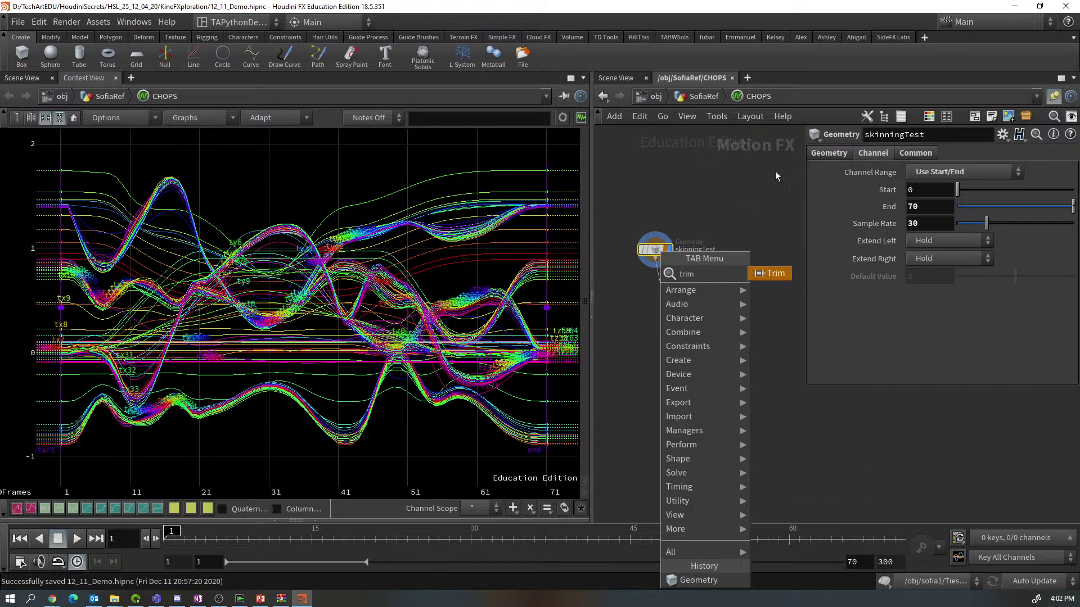
pyautogui.click(777, 278)
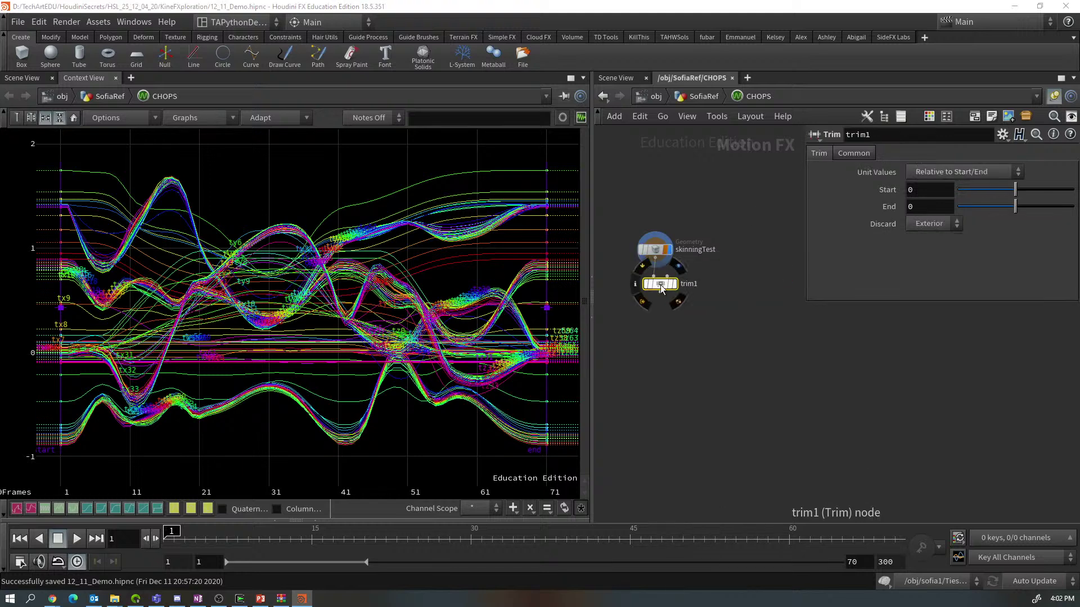
pyautogui.click(678, 288)
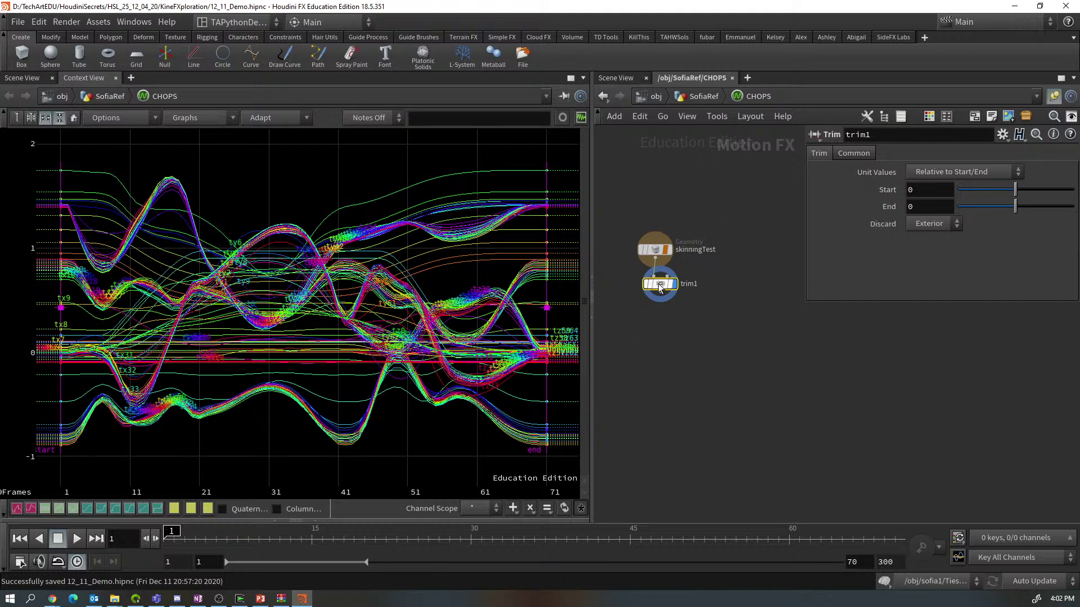
# Switch the trim1 node's units to Frames
pyautogui.click(851, 153)
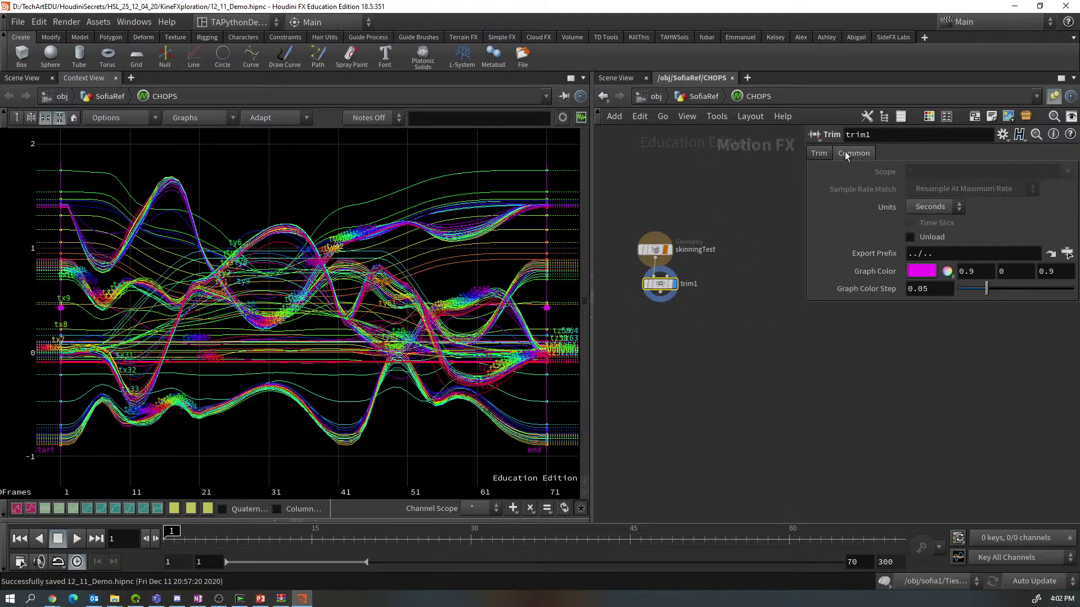
pyautogui.click(940, 208)
pyautogui.click(935, 223)
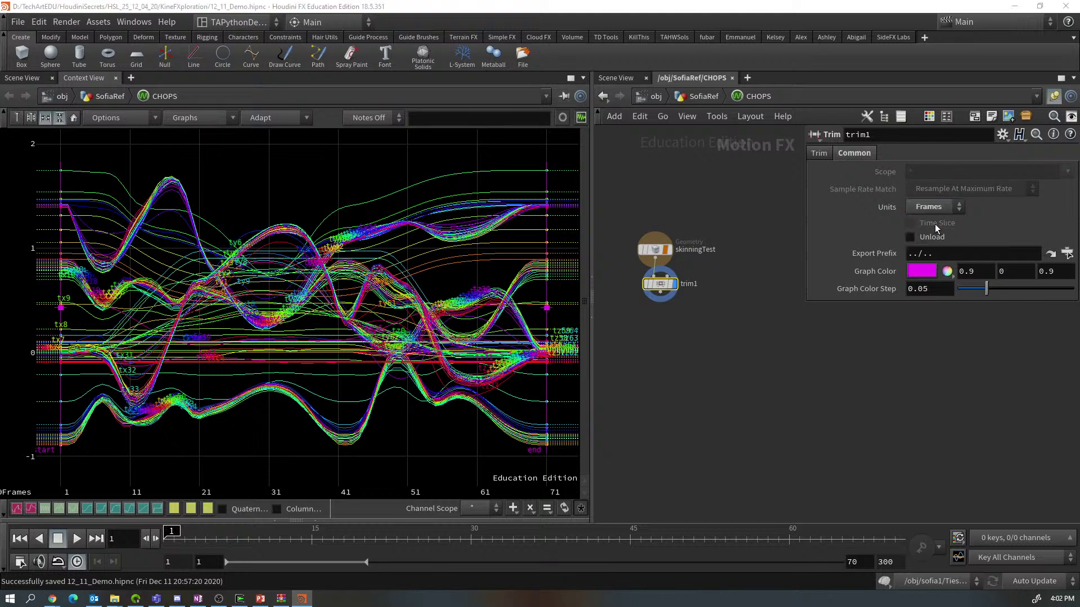
pyautogui.click(817, 157)
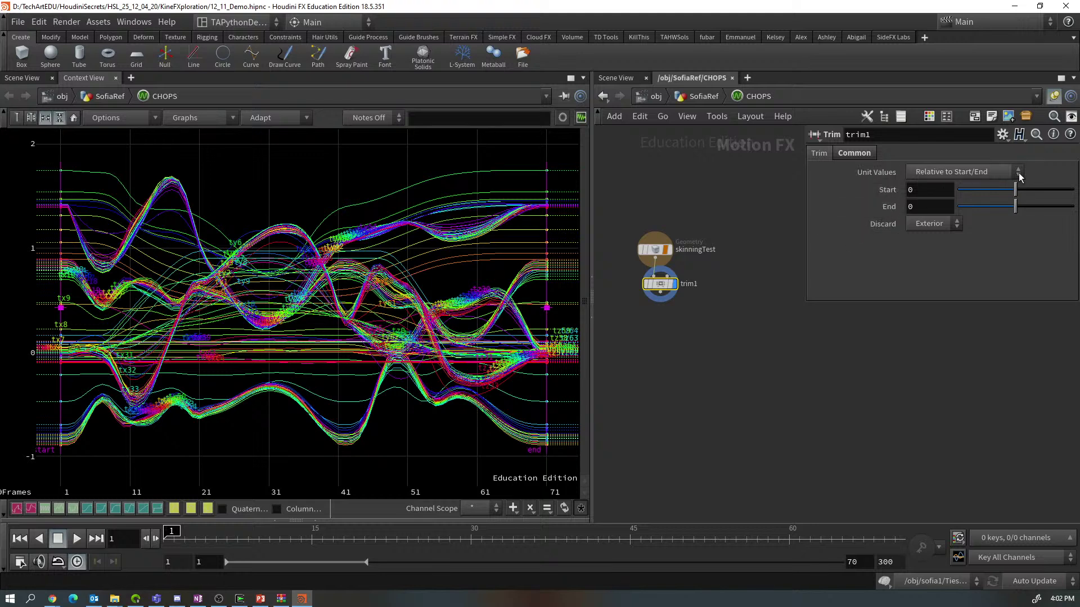
# Set the trim1 node's Unit Values to Absolute and the trim range's End to 69
pyautogui.click(977, 173)
pyautogui.click(975, 187)
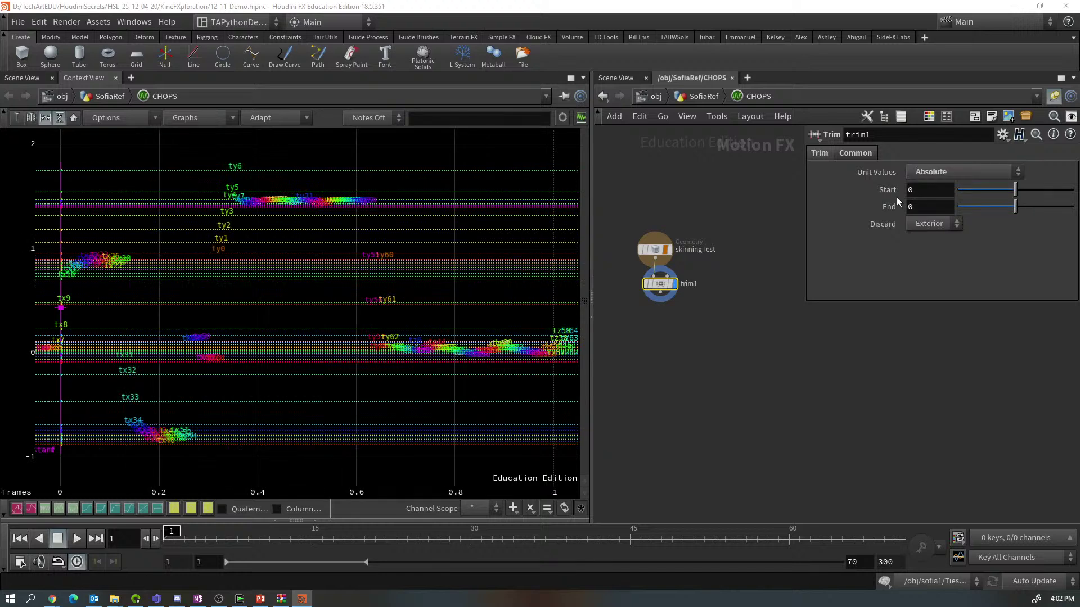
pyautogui.click(929, 193)
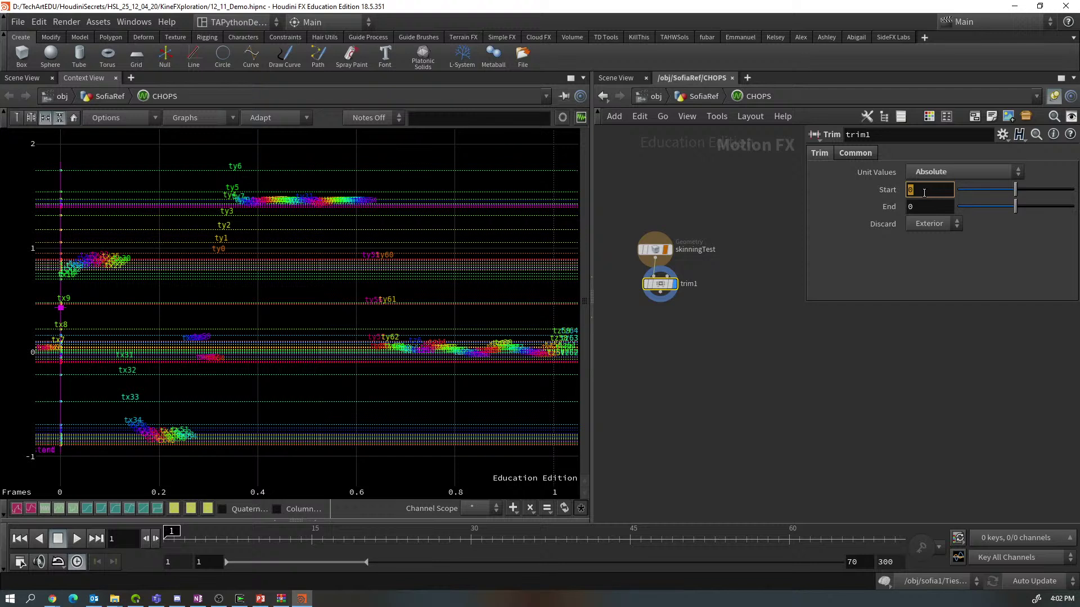
pyautogui.press('Tab')
pyautogui.write('69')
pyautogui.press('Return')
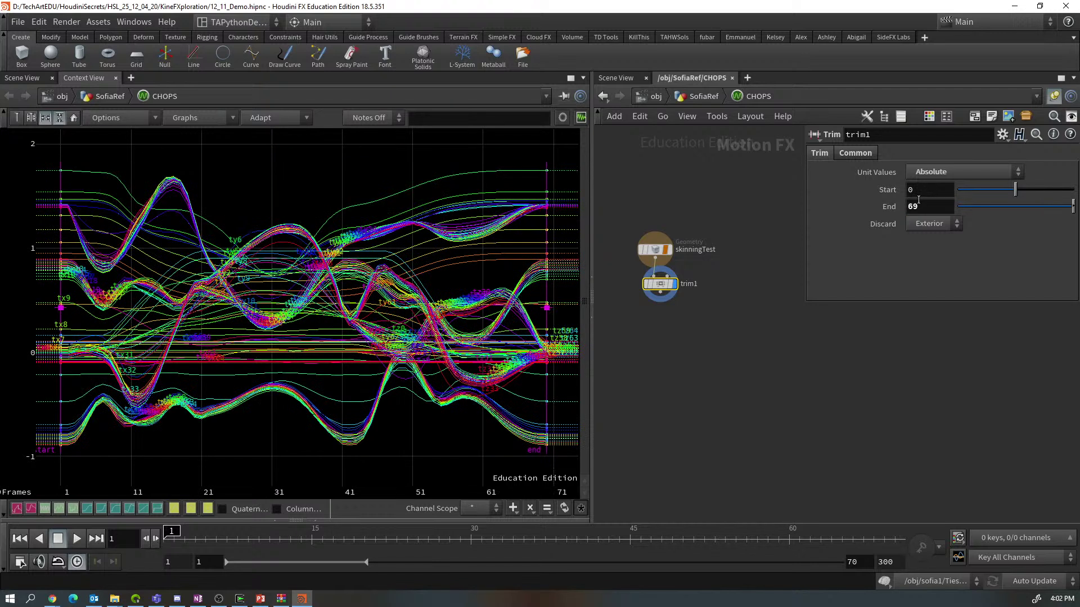
# Add a Shift node below trim1, wired to its output, and display only the shifted channels
pyautogui.click(660, 298)
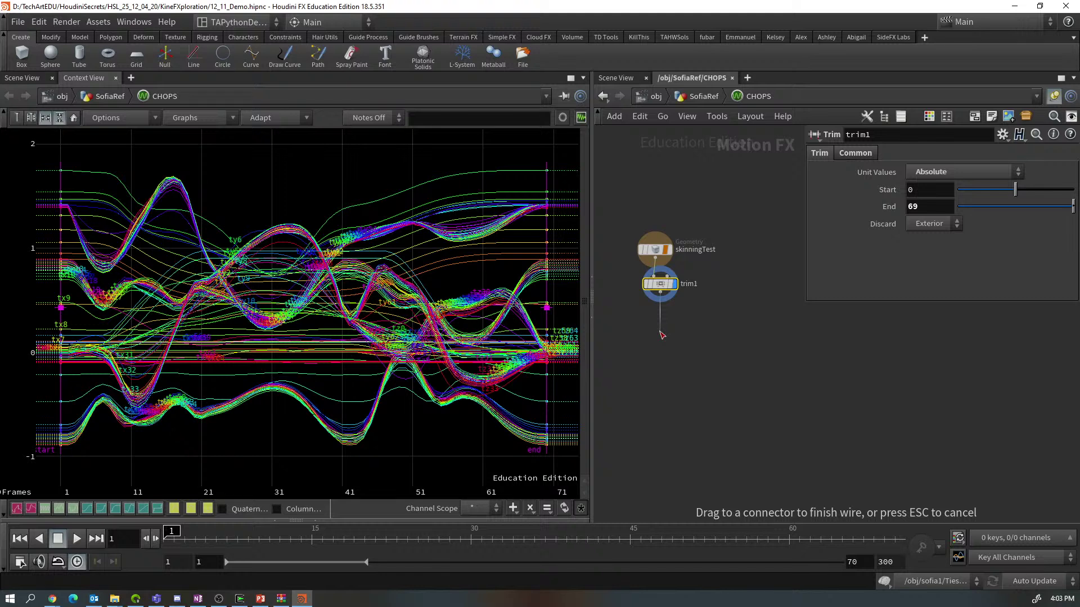
pyautogui.press('Tab')
pyautogui.write('shift')
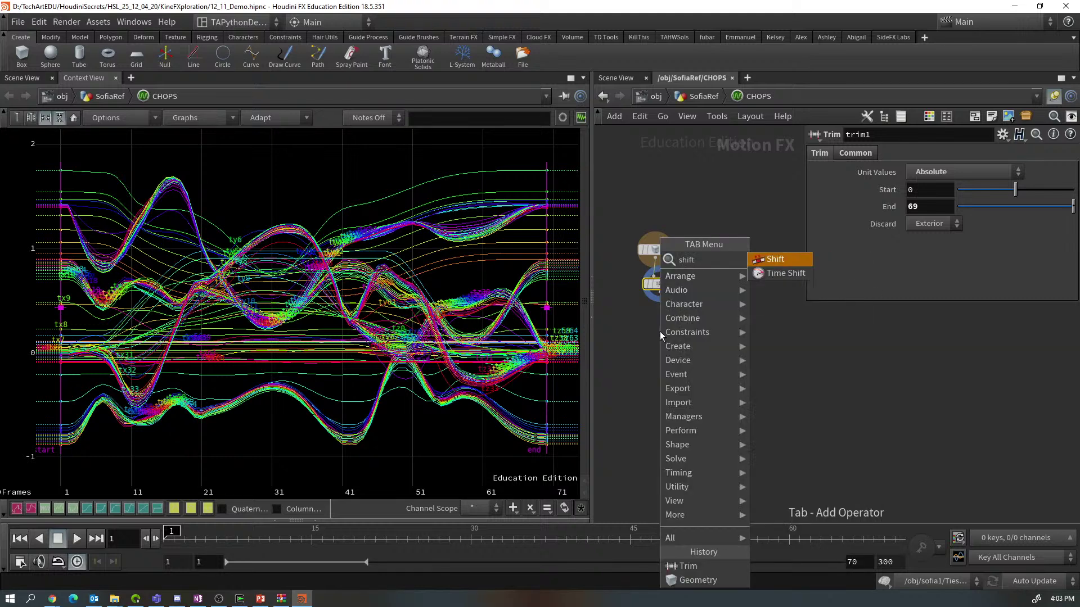
pyautogui.click(770, 259)
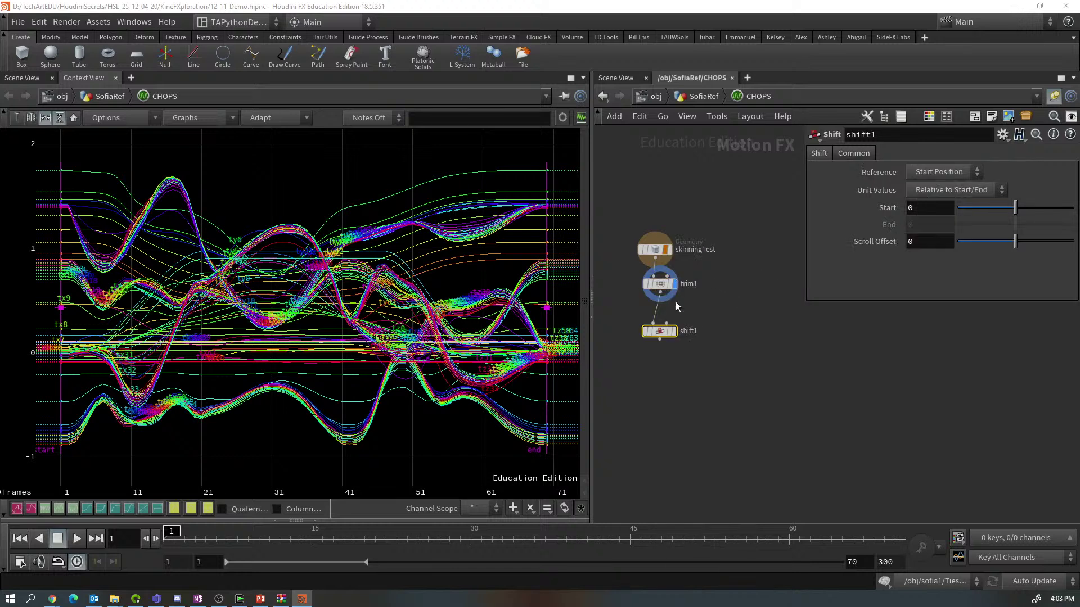
pyautogui.moveTo(658, 335); pyautogui.dragTo(666, 332)
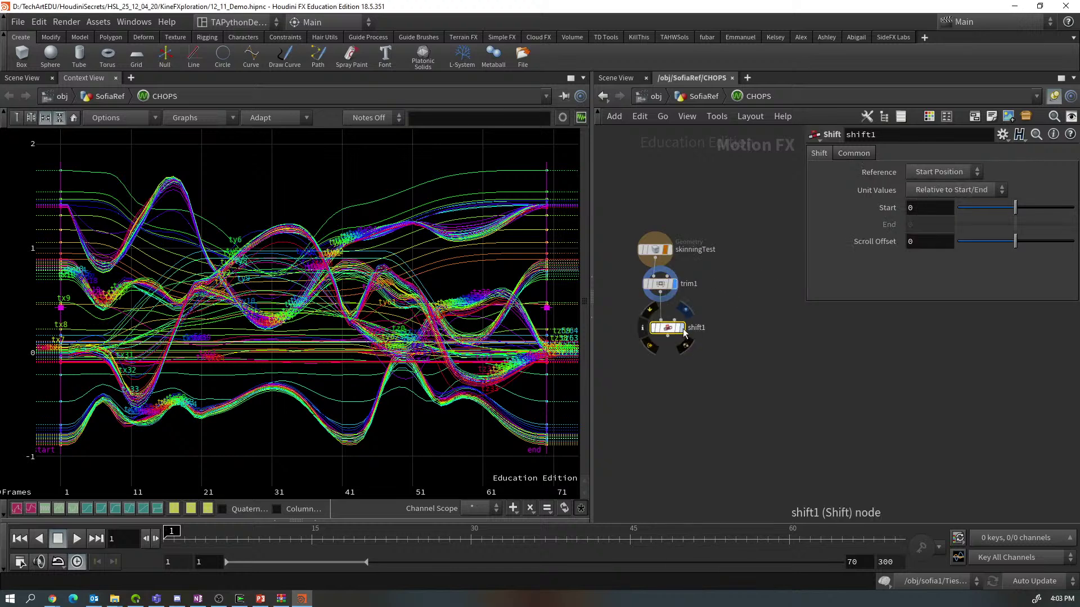
pyautogui.click(682, 328)
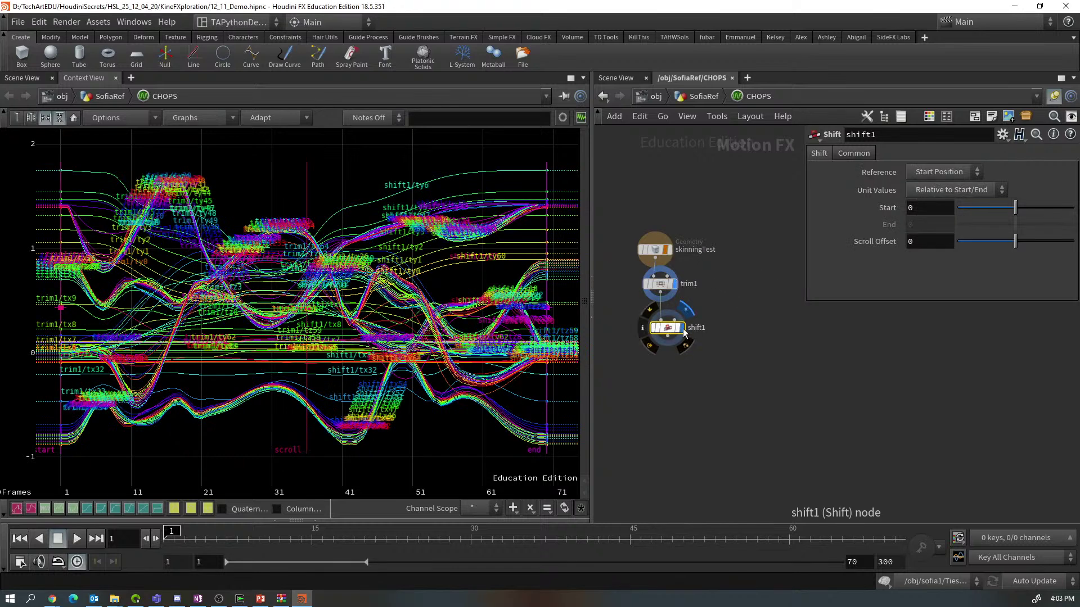
pyautogui.click(674, 283)
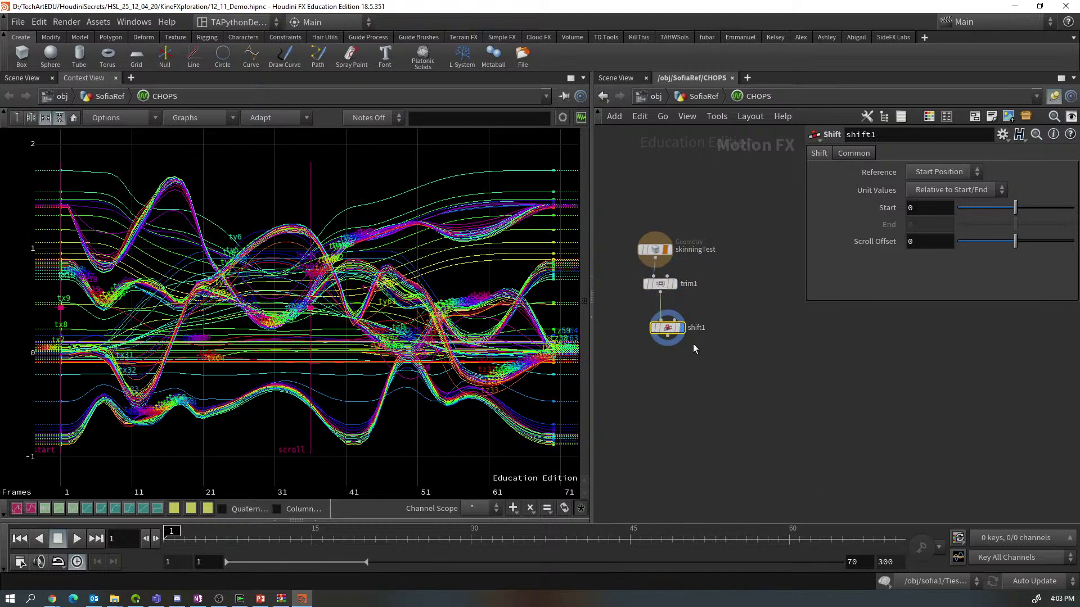
# Switch the shift1 node's units to Frames
pyautogui.moveTo(656, 348)
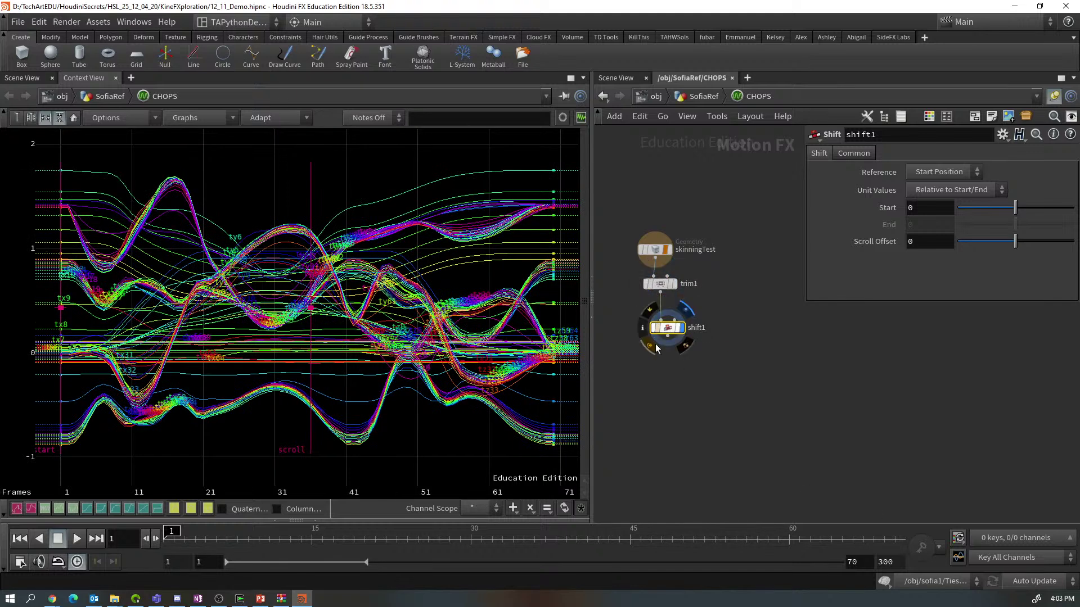
pyautogui.click(859, 154)
pyautogui.click(956, 208)
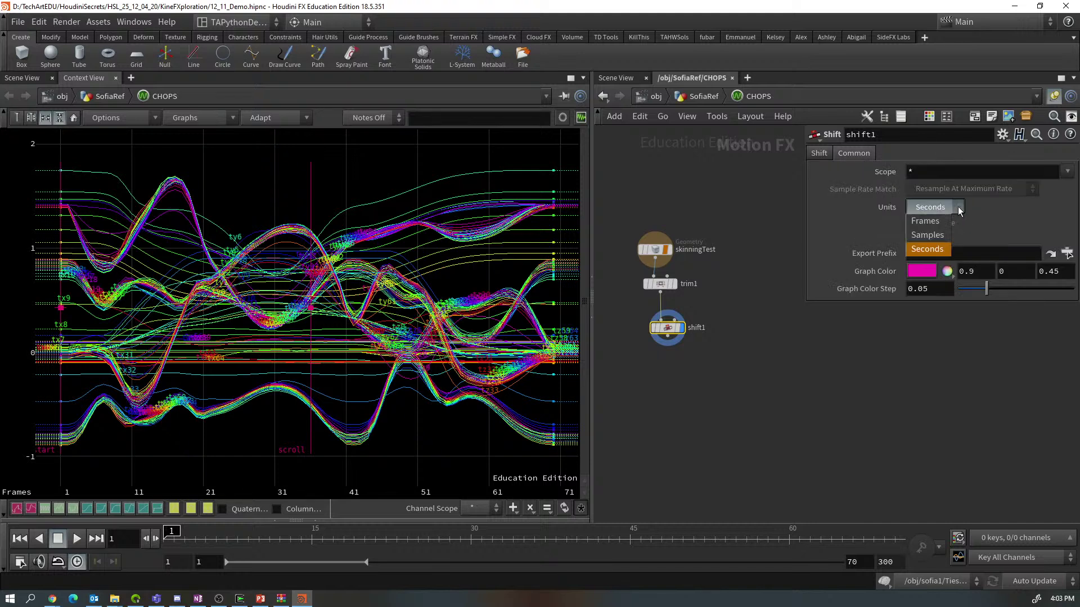
pyautogui.click(936, 220)
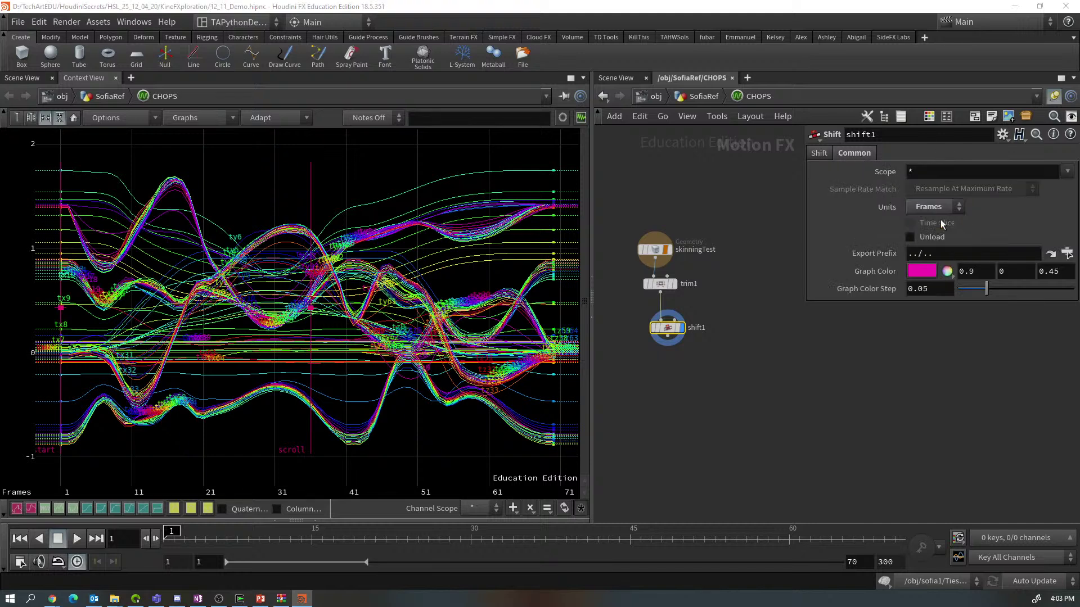
pyautogui.click(822, 154)
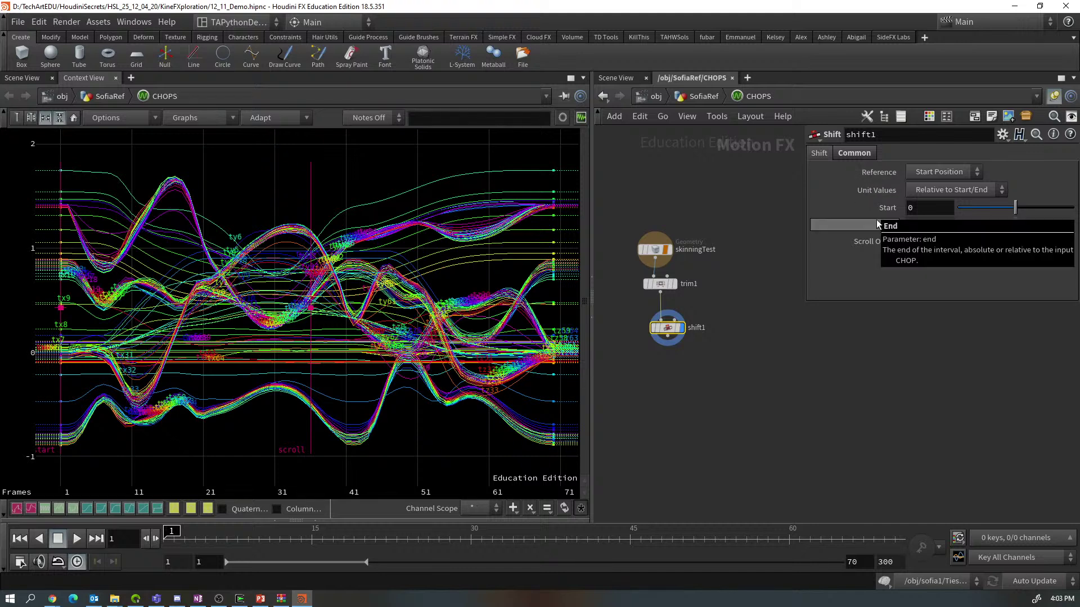
# Set the shift1 node's Unit Values to Absolute and nudge its Start to about 0.1
pyautogui.click(997, 189)
pyautogui.click(953, 206)
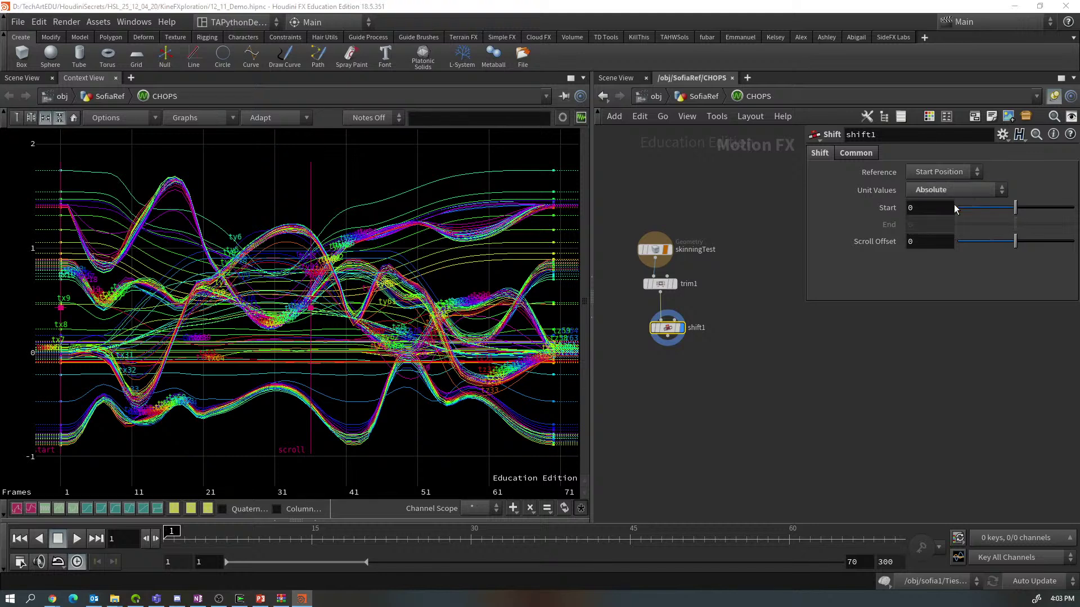
pyautogui.click(922, 211)
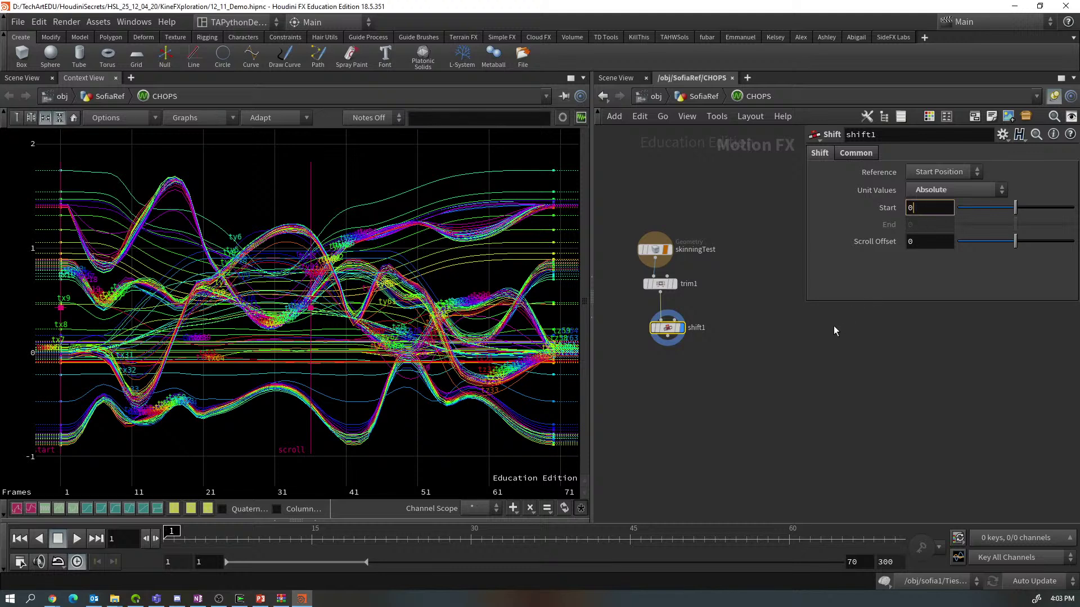
pyautogui.moveTo(671, 331)
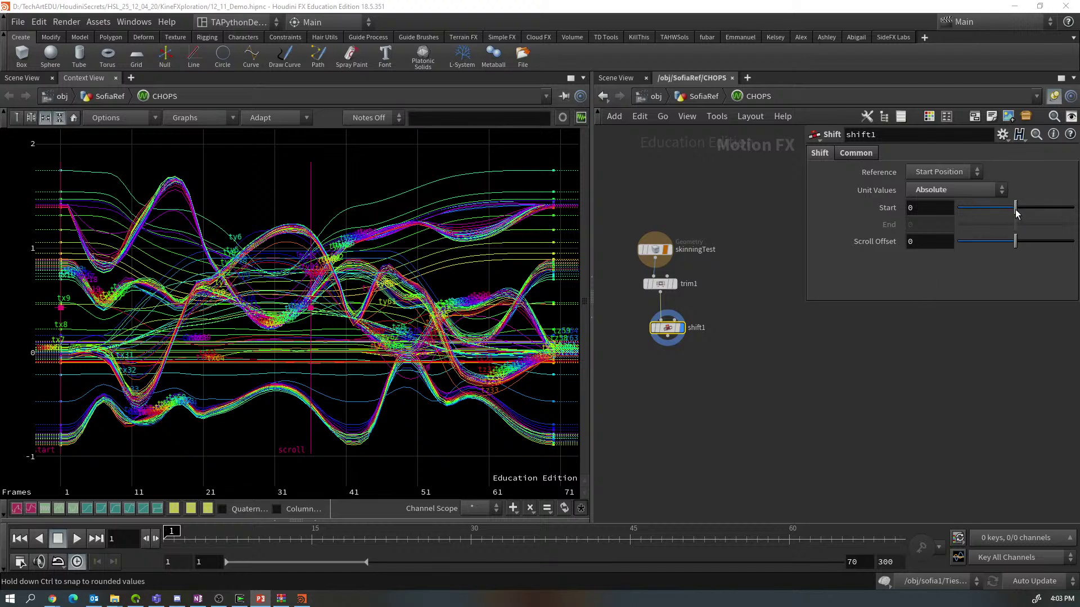
pyautogui.moveTo(1016, 213)
pyautogui.mouseDown()
pyautogui.moveTo(1029, 212)
pyautogui.moveTo(1014, 214)
pyautogui.mouseUp()
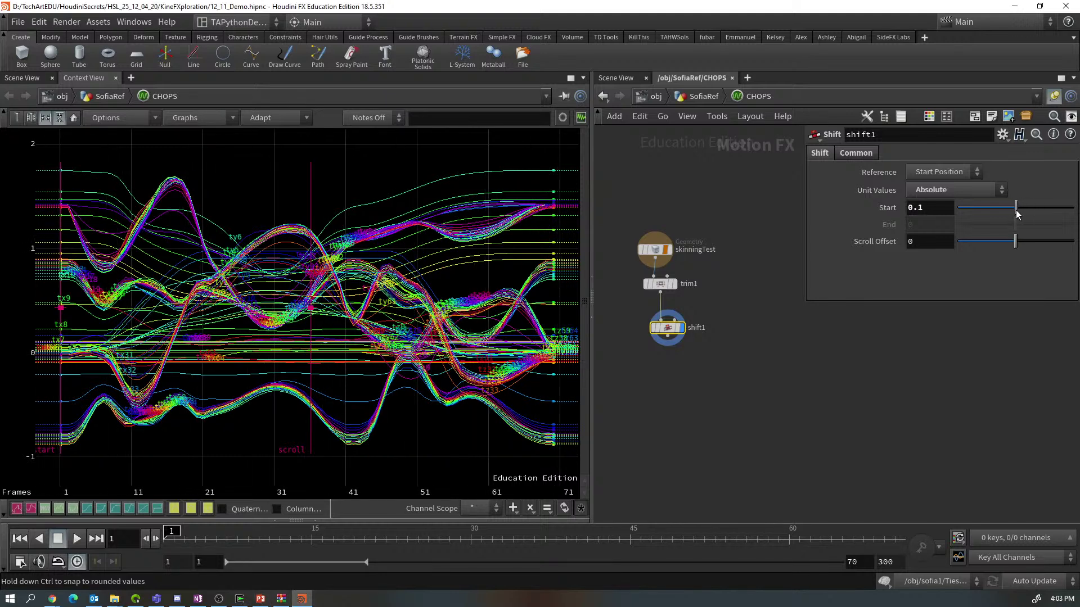
# Reduce the trim1 node's End to about 1.26 and check its Units setting
pyautogui.click(661, 282)
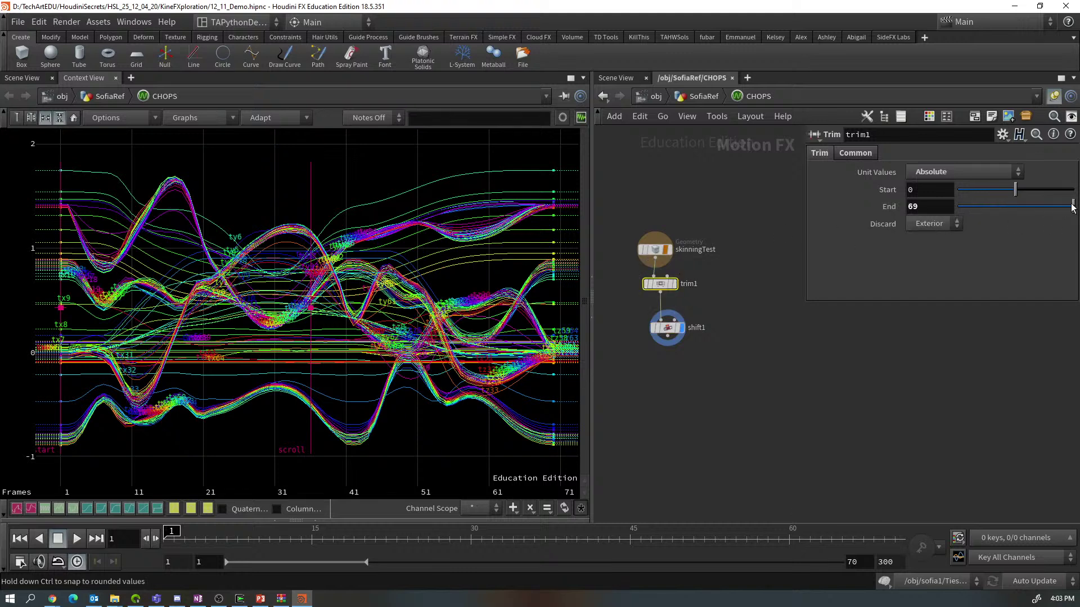
pyautogui.moveTo(1073, 207); pyautogui.dragTo(1023, 207)
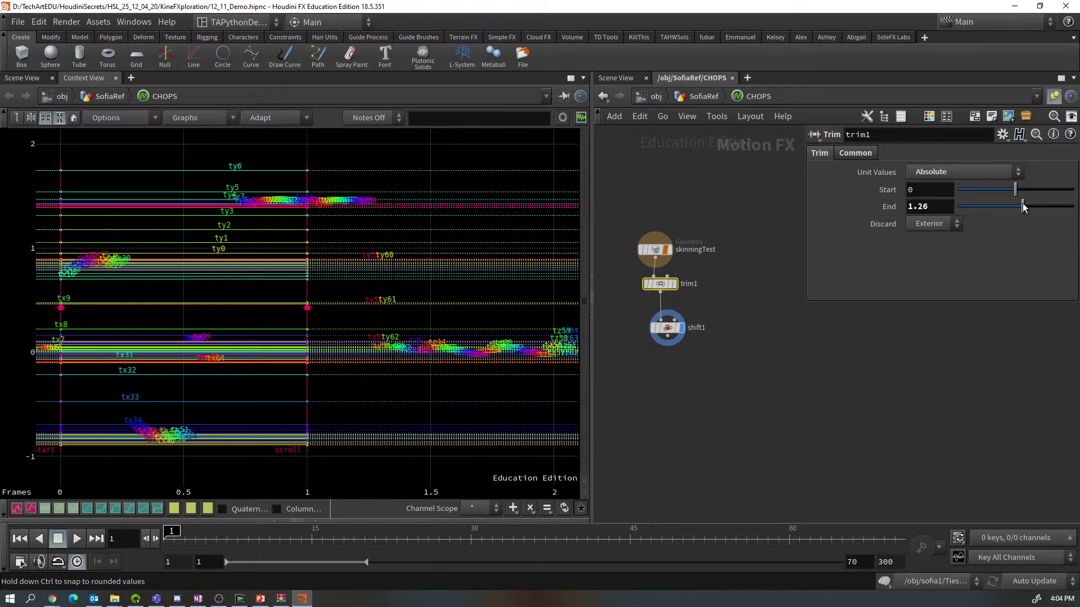
pyautogui.click(854, 153)
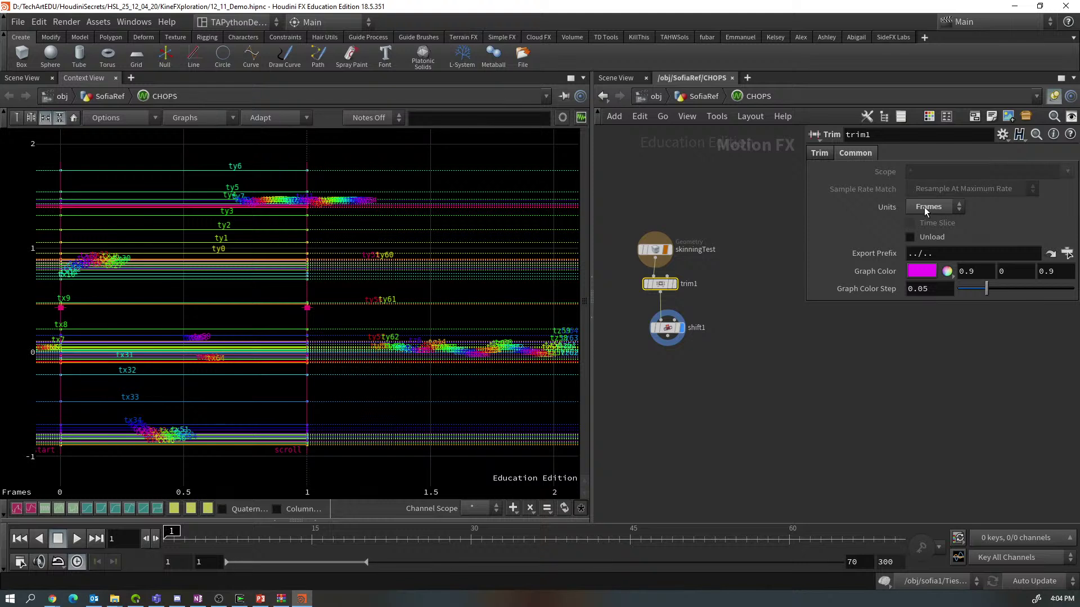
pyautogui.click(824, 153)
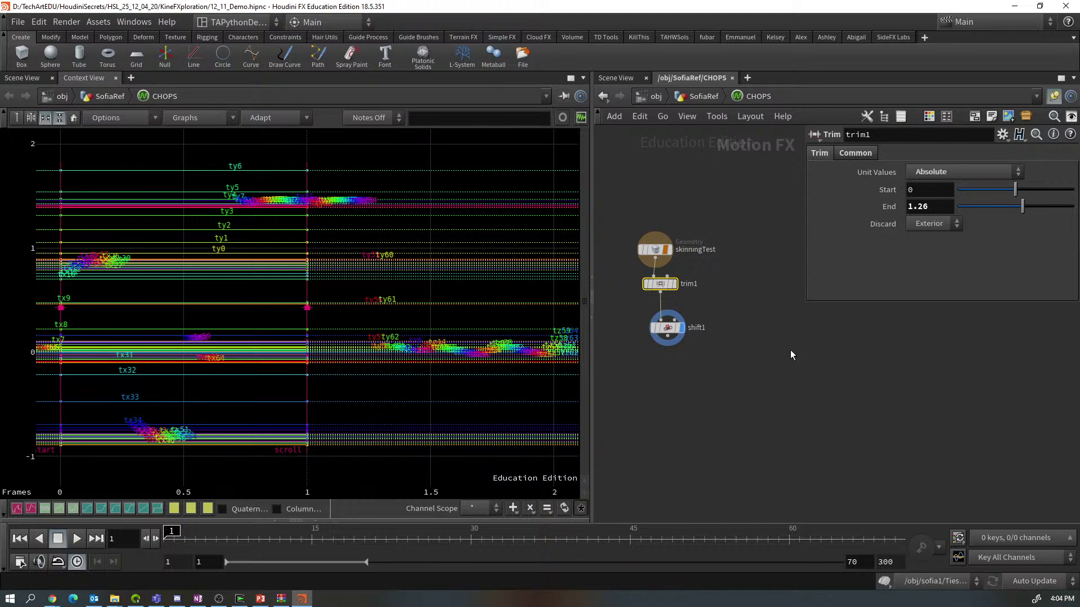
# Add a second Geometry node beside the skinningTest chain
pyautogui.moveTo(791, 351); pyautogui.dragTo(794, 411, button='middle')
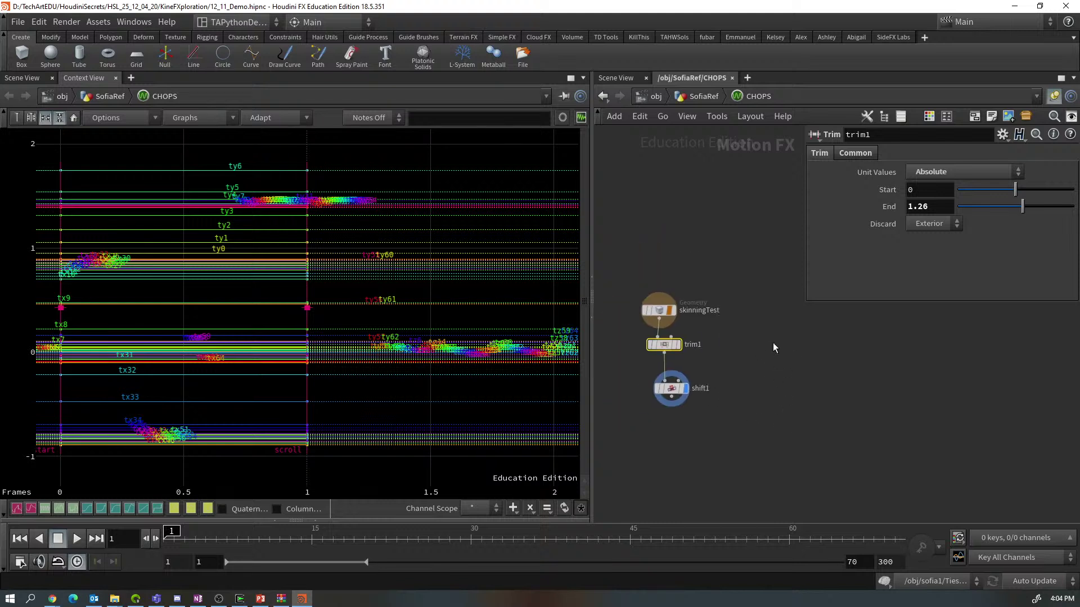
pyautogui.click(770, 322)
pyautogui.press('Tab')
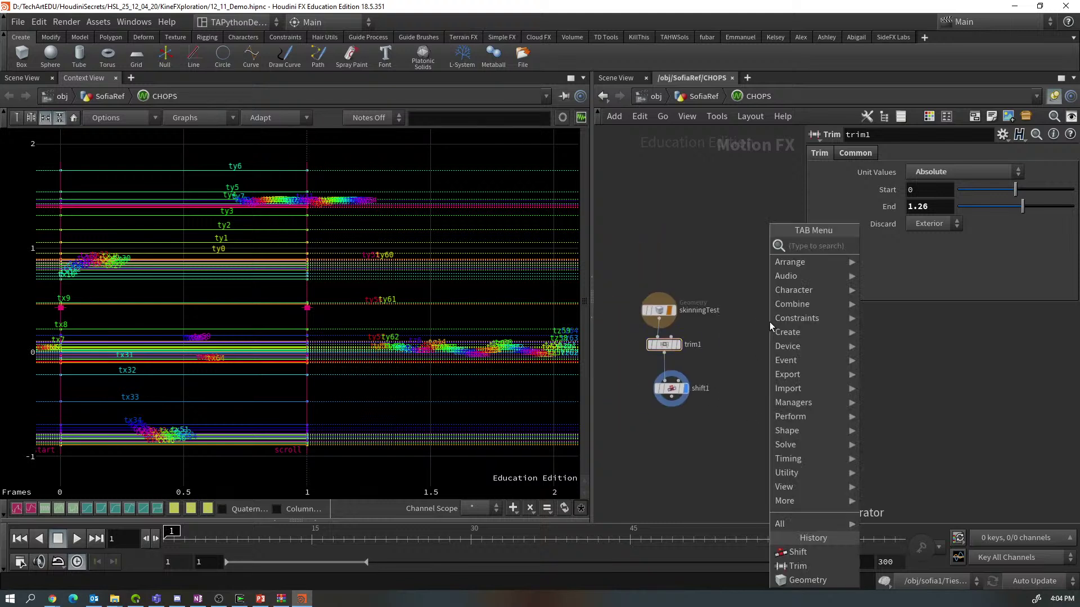
pyautogui.write('geo')
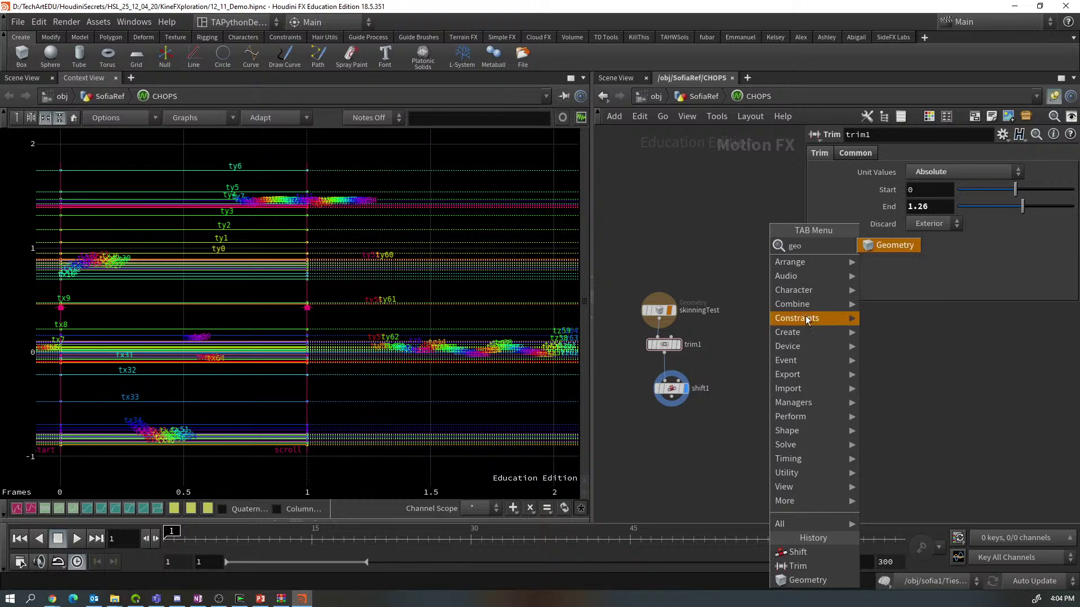
pyautogui.click(880, 246)
pyautogui.click(765, 335)
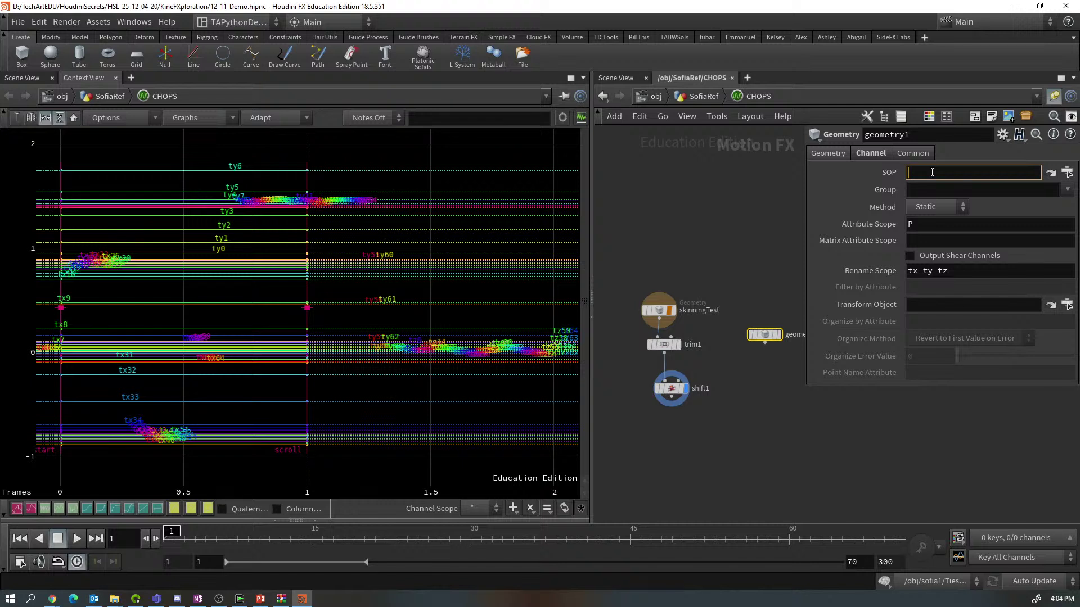
# Set the new Geometry node's SOP path to ../../Breakdance and place the node beside skinningTest
pyautogui.write('../../b')
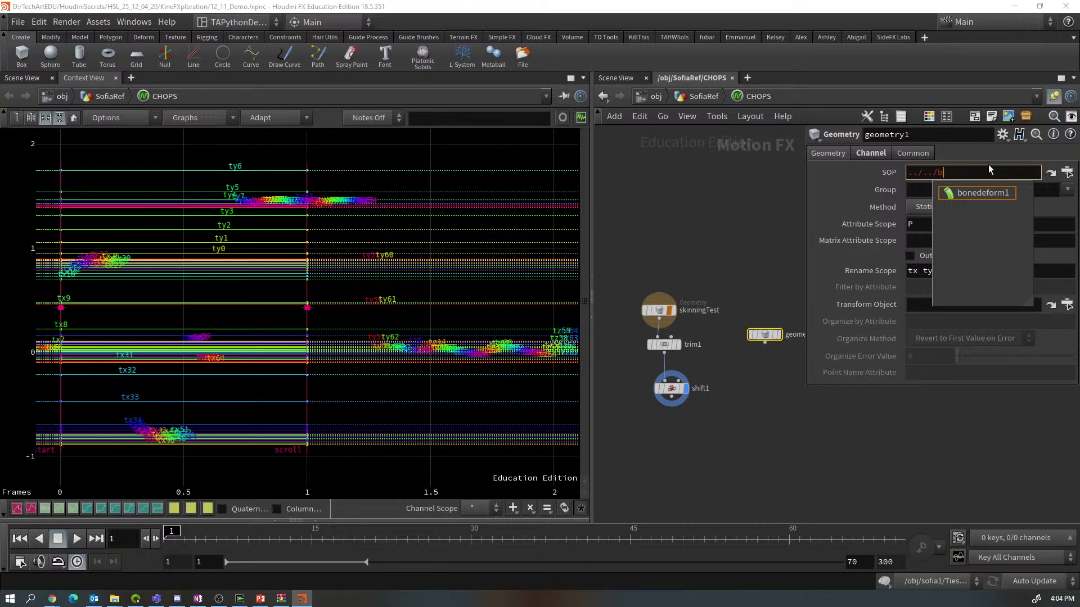
pyautogui.write('re')
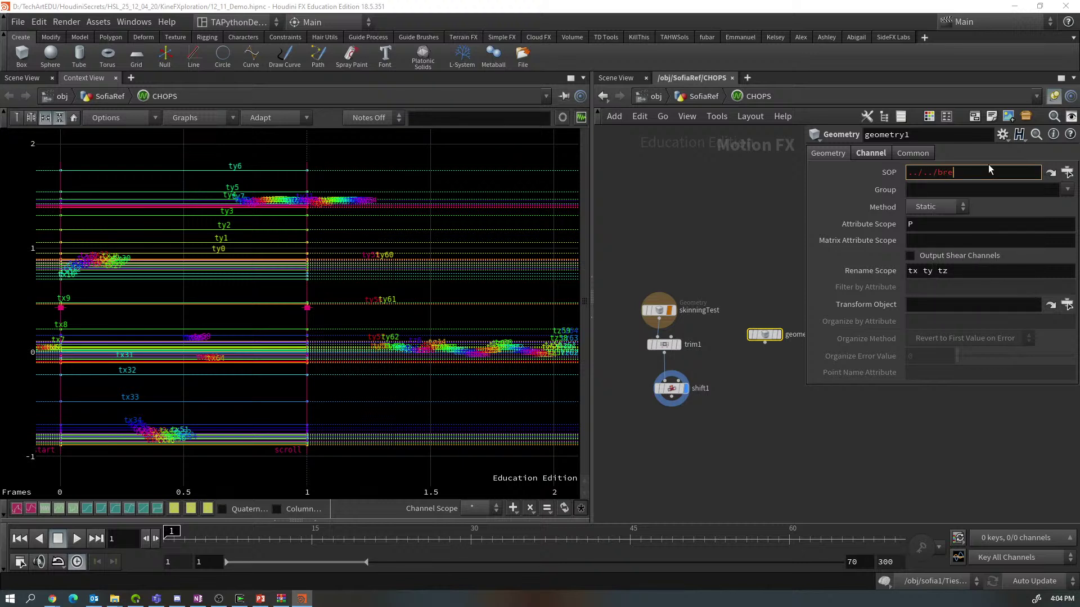
pyautogui.press('BackSpace')
pyautogui.press('BackSpace')
pyautogui.press('BackSpace')
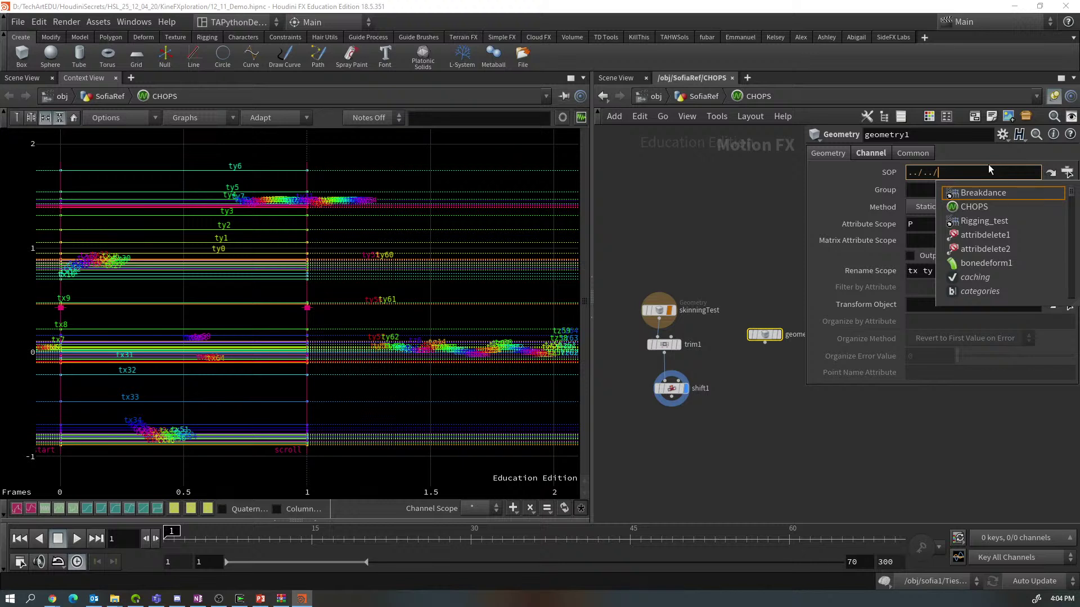
pyautogui.click(986, 193)
pyautogui.press('BackSpace')
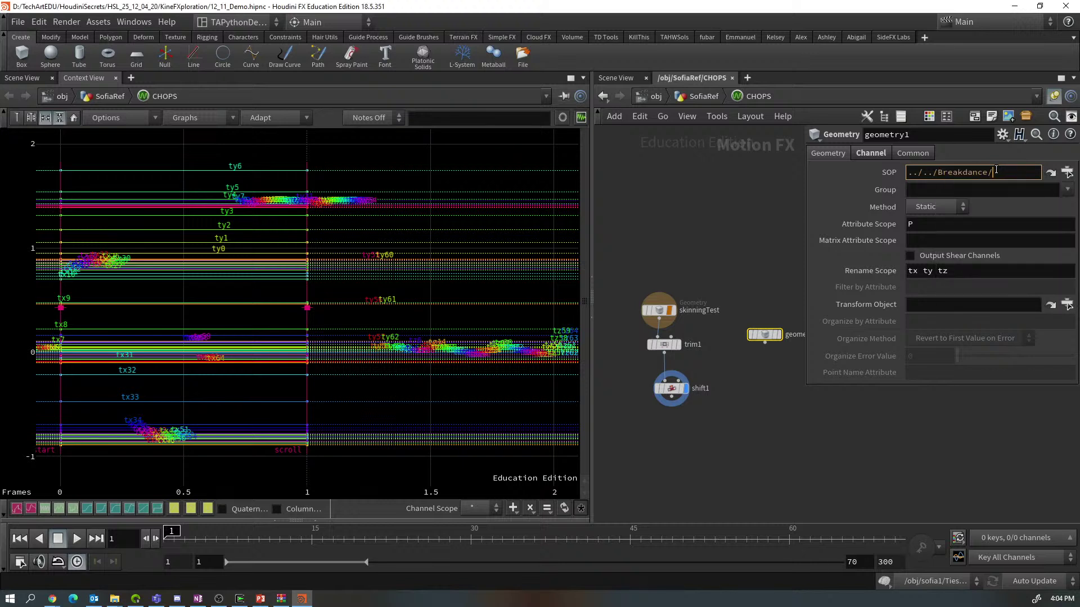
pyautogui.press('Return')
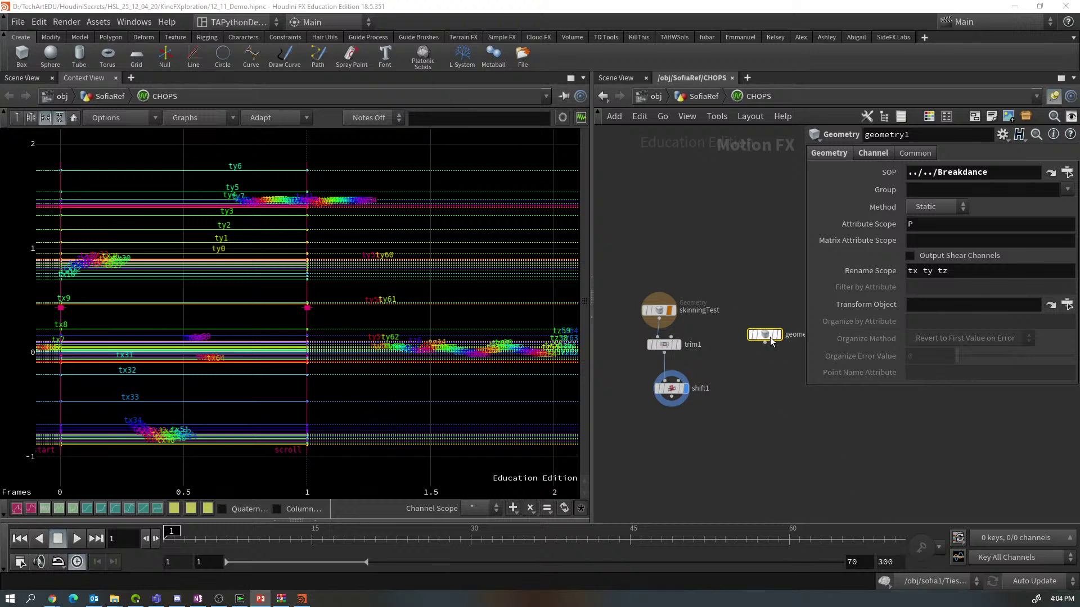
pyautogui.moveTo(767, 336); pyautogui.dragTo(762, 326)
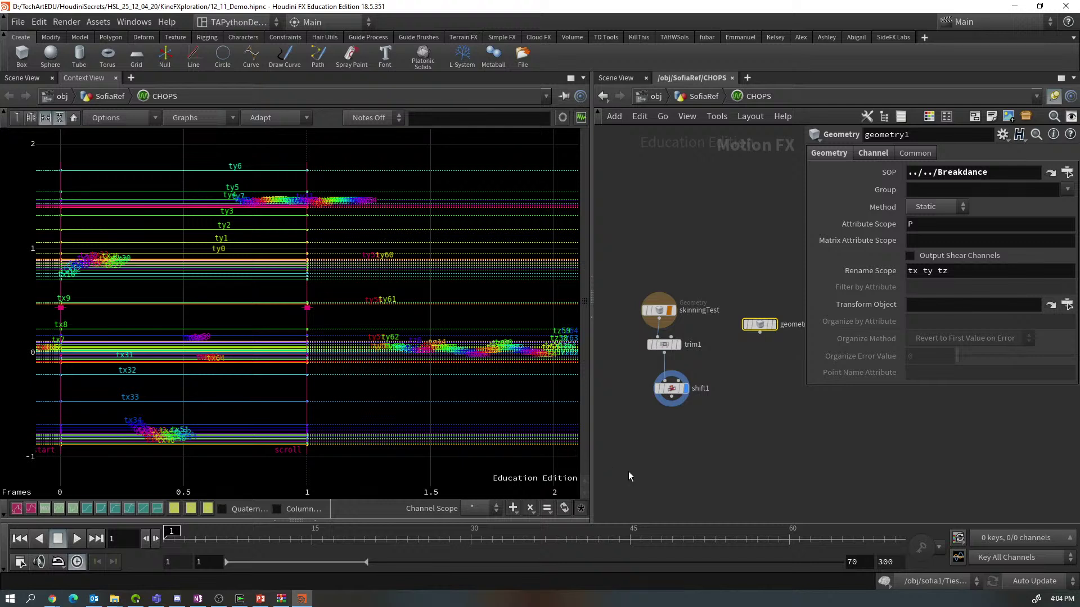
# Append a Sequence (Combine) node to the output of shift1 and narrow the parameter area to uncover the network
pyautogui.moveTo(671, 397); pyautogui.dragTo(699, 440)
pyautogui.press('Tab')
pyautogui.write('s')
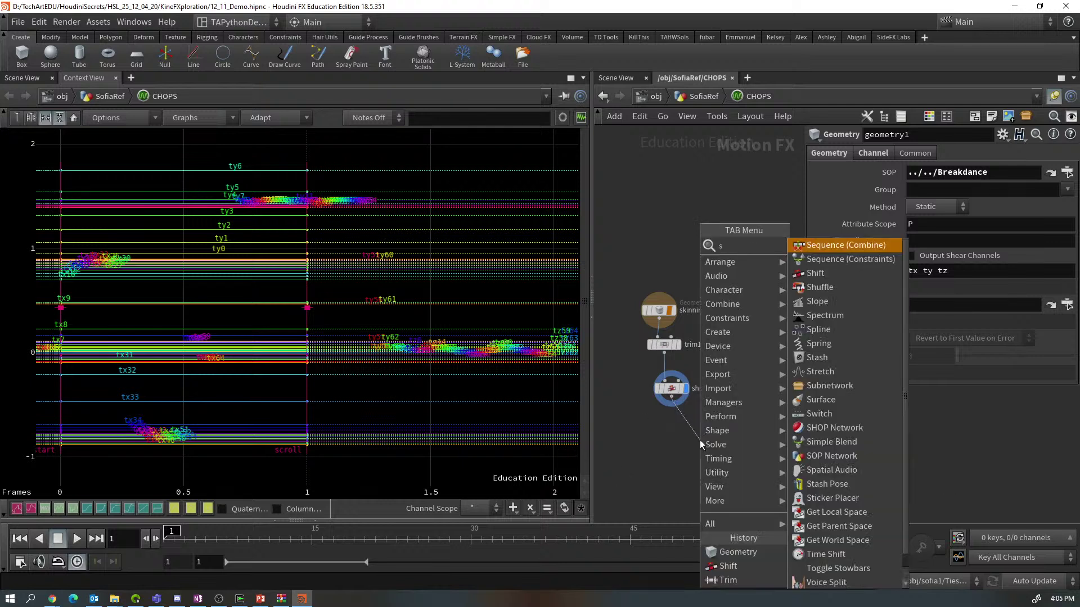
pyautogui.write('e')
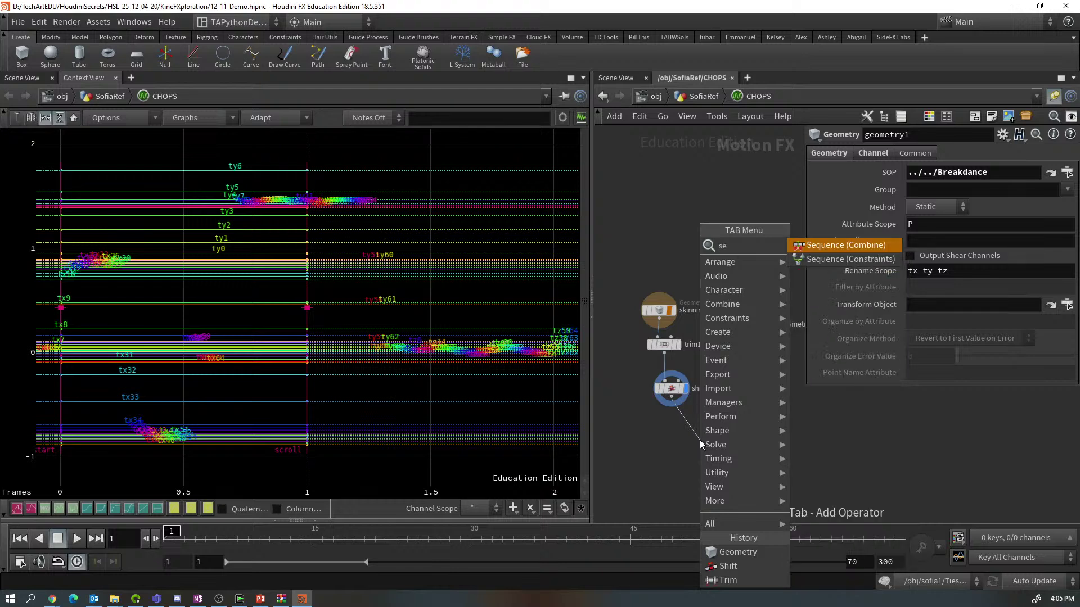
pyautogui.write('quenc')
pyautogui.click(833, 245)
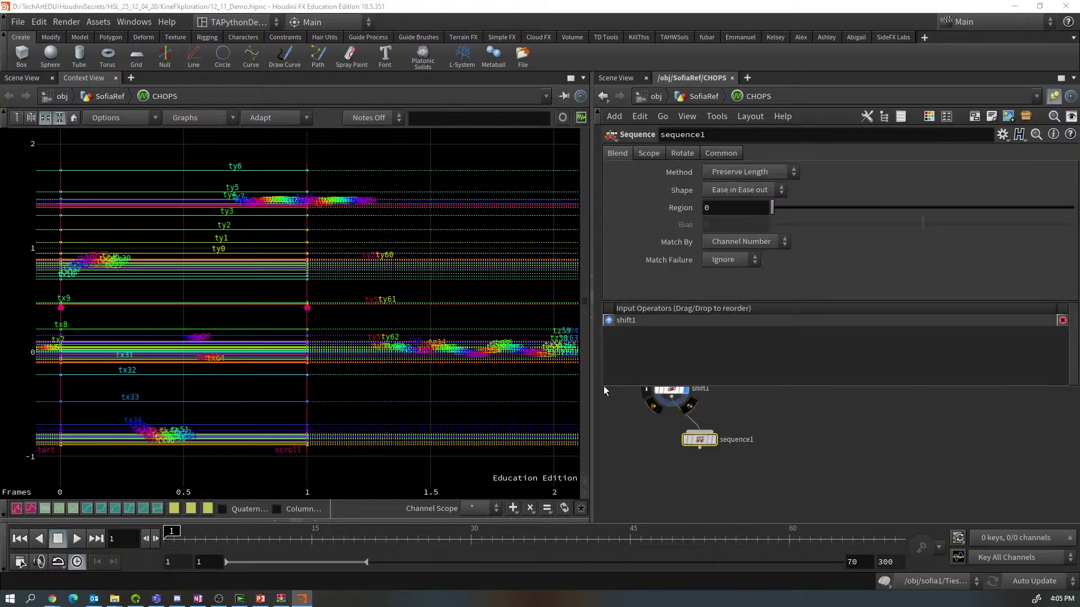
pyautogui.moveTo(600, 389); pyautogui.dragTo(807, 388)
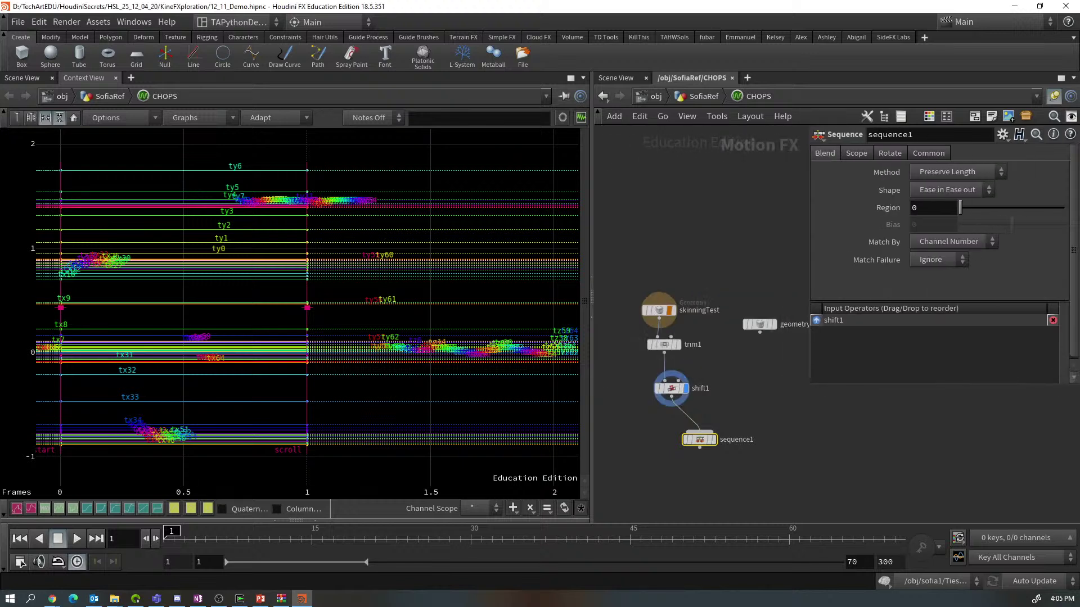
# Connect the Breakdance Geometry node as the second input of sequence1 and display the sequenced channels
pyautogui.hotkey('alt', 'Tab')
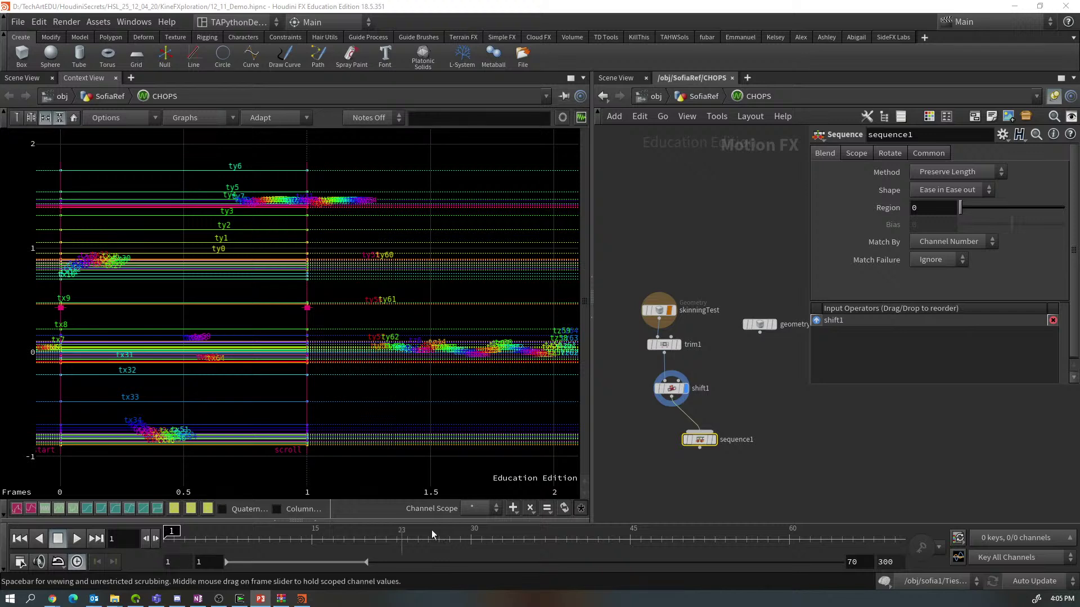
pyautogui.moveTo(760, 334); pyautogui.dragTo(715, 445)
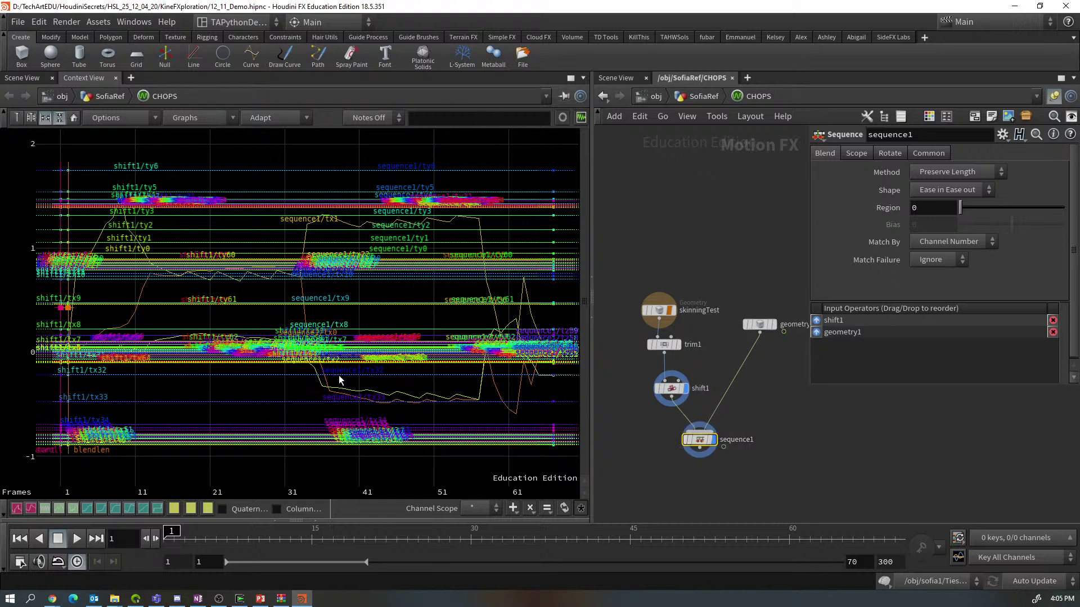
pyautogui.click(45, 119)
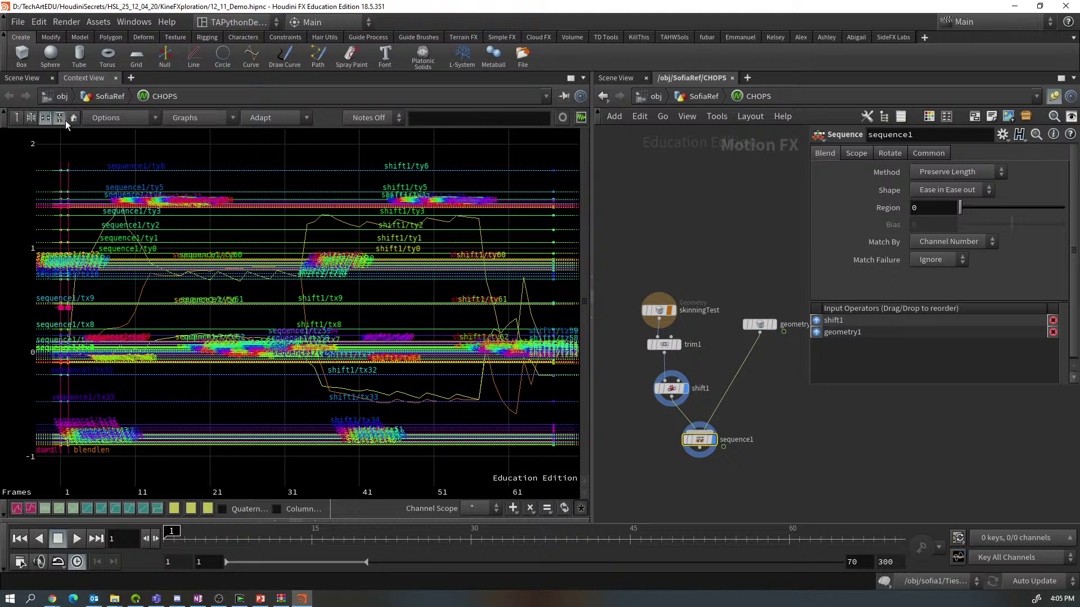
# Add an Output node below sequence1, connected to its result
pyautogui.click(703, 450)
pyautogui.press('Tab')
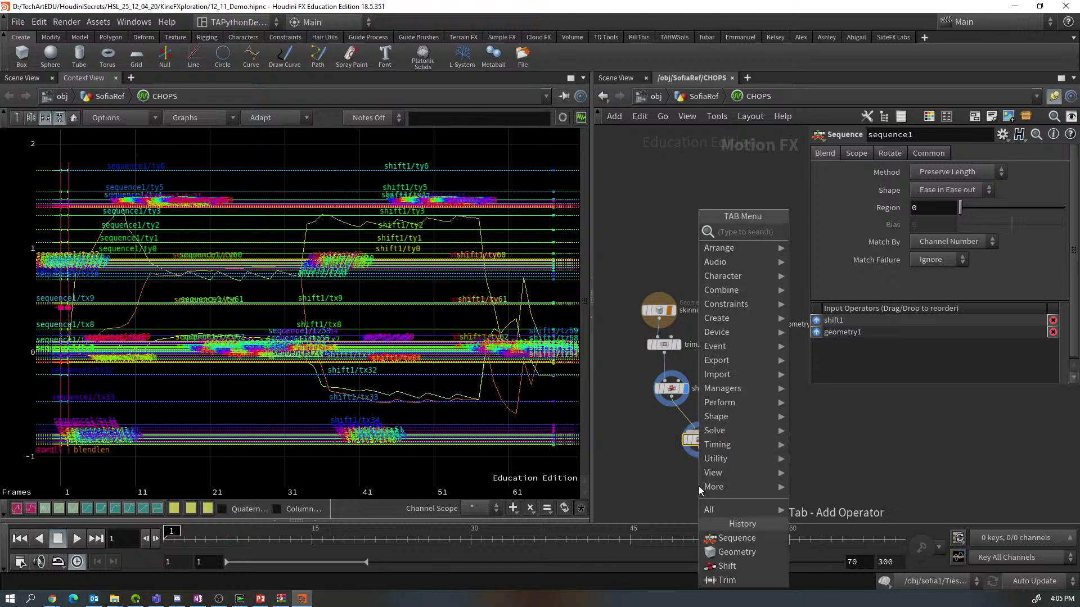
pyautogui.write('out')
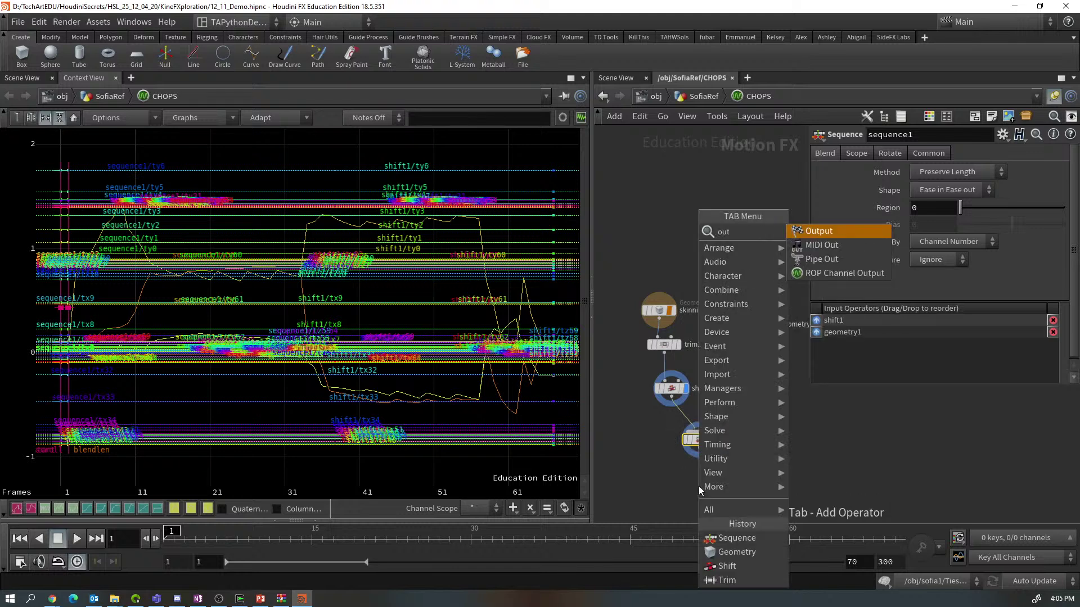
pyautogui.press('Up')
pyautogui.press('Down')
pyautogui.press('Escape')
pyautogui.click(698, 484)
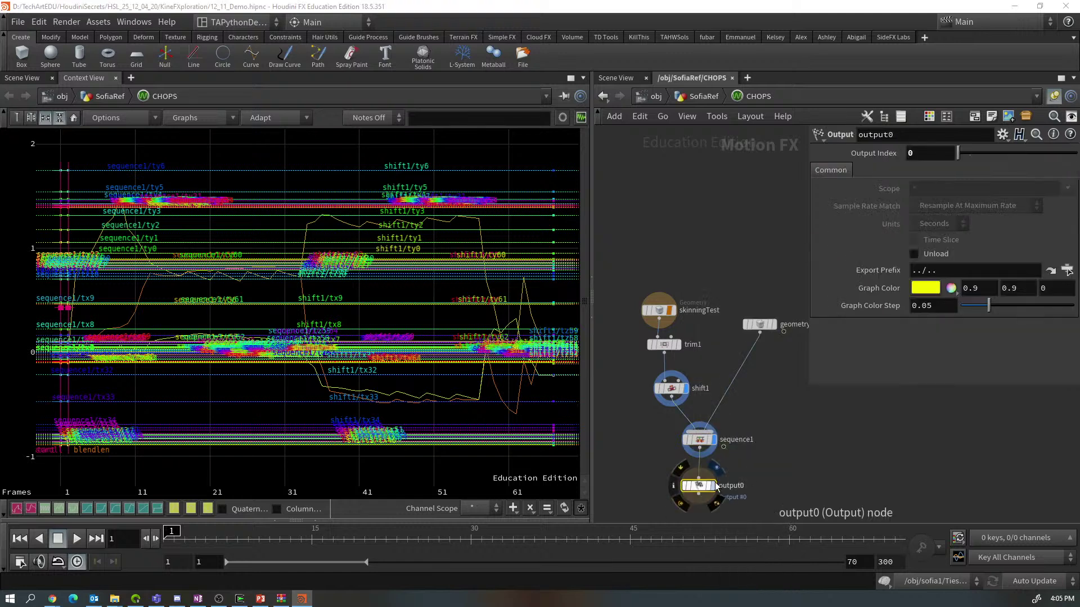
# Display the Output node's channels in the graph and turn off the display of sequence1 and shift1
pyautogui.click(717, 464)
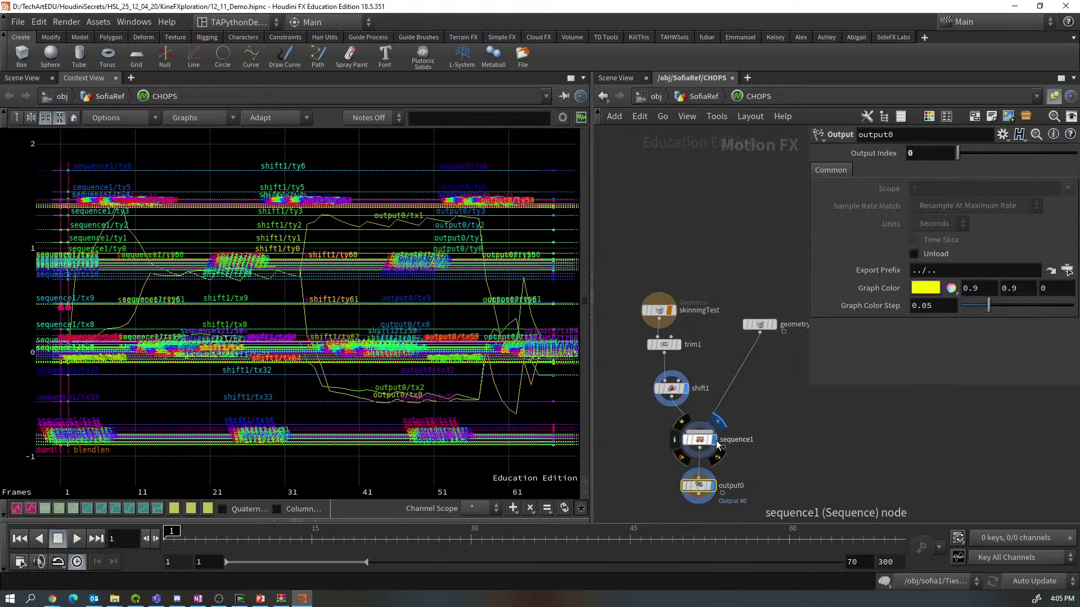
pyautogui.click(718, 420)
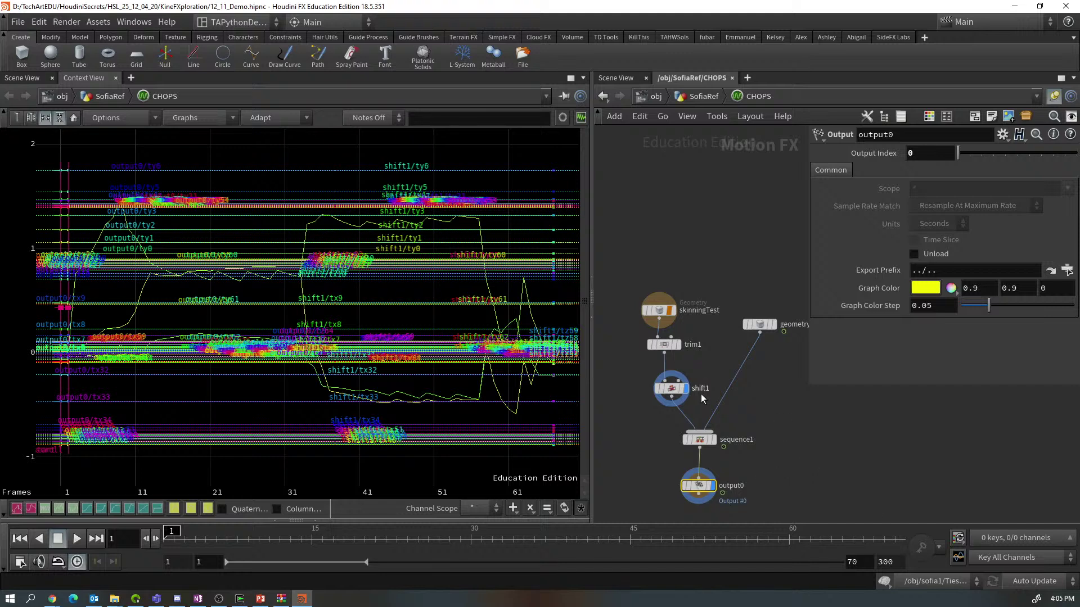
pyautogui.click(671, 388)
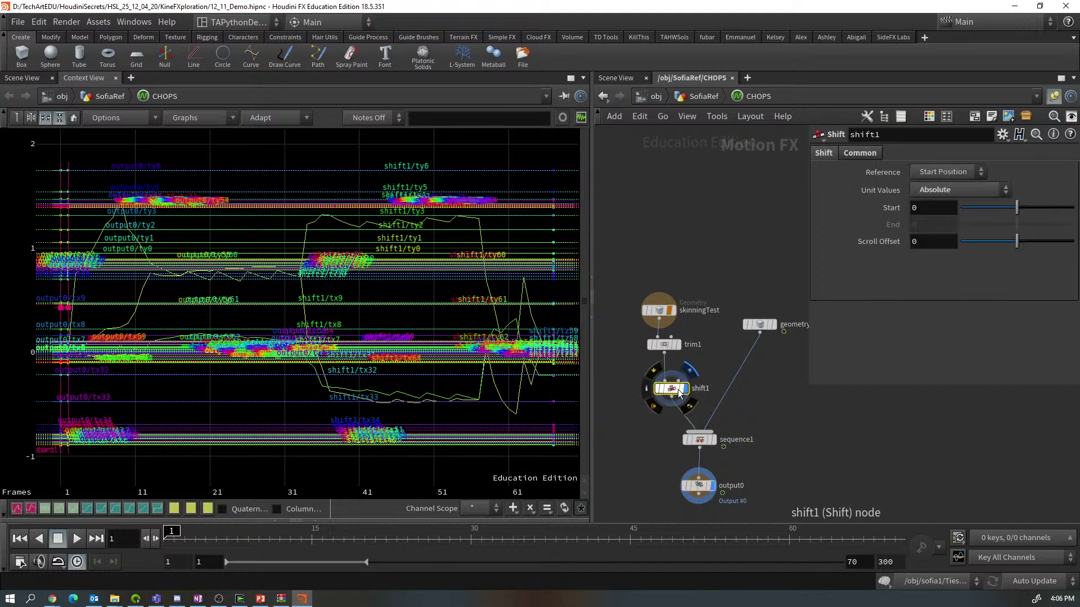
pyautogui.click(688, 391)
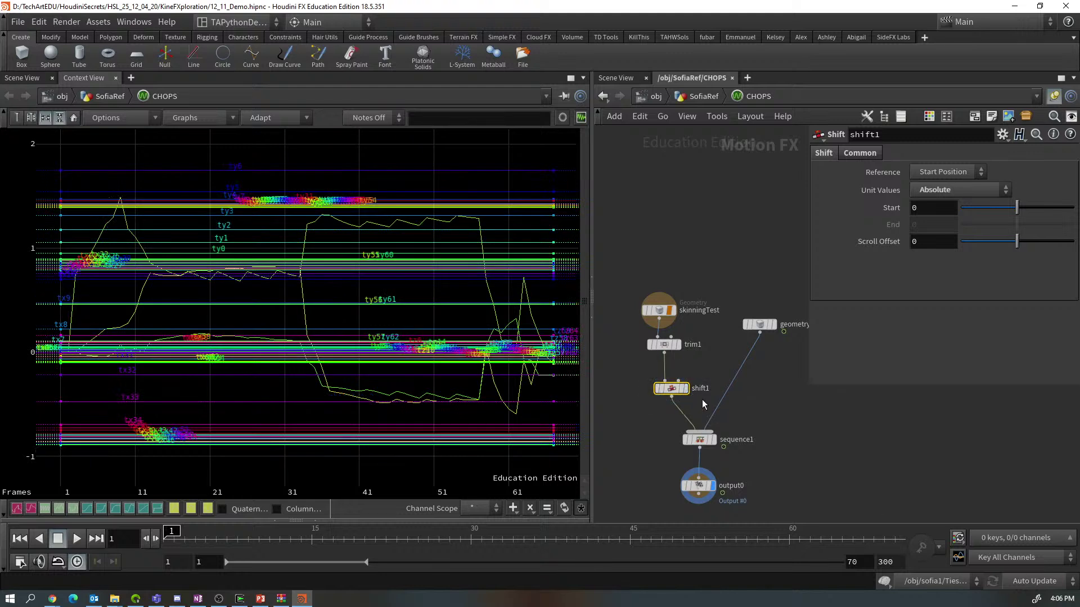
# Display only the Breakdance Geometry node's curves and examine them along with the node's Common and Channel settings
pyautogui.click(715, 492)
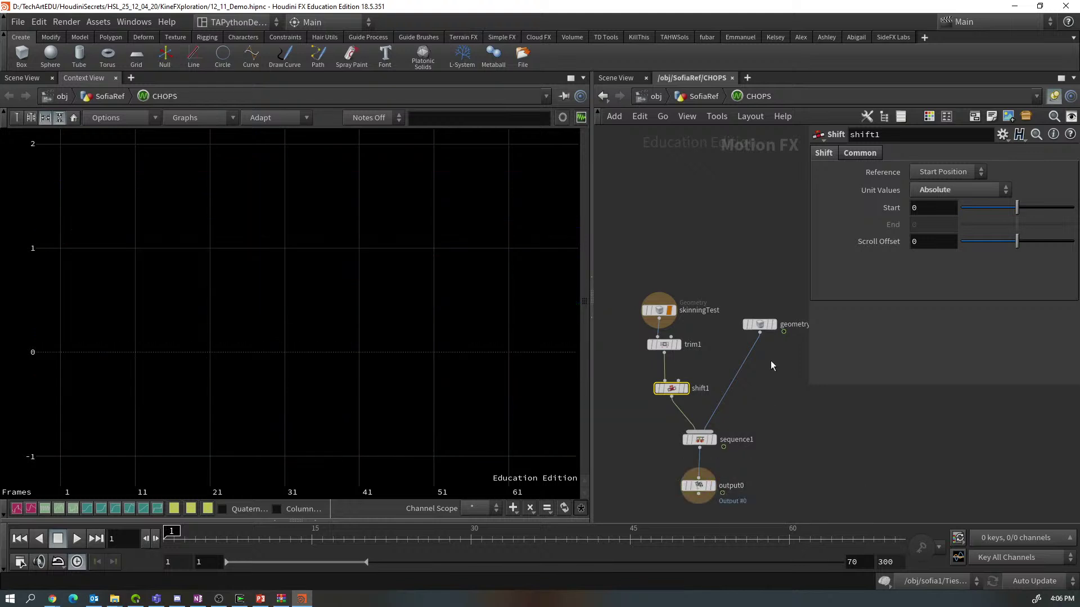
pyautogui.click(778, 326)
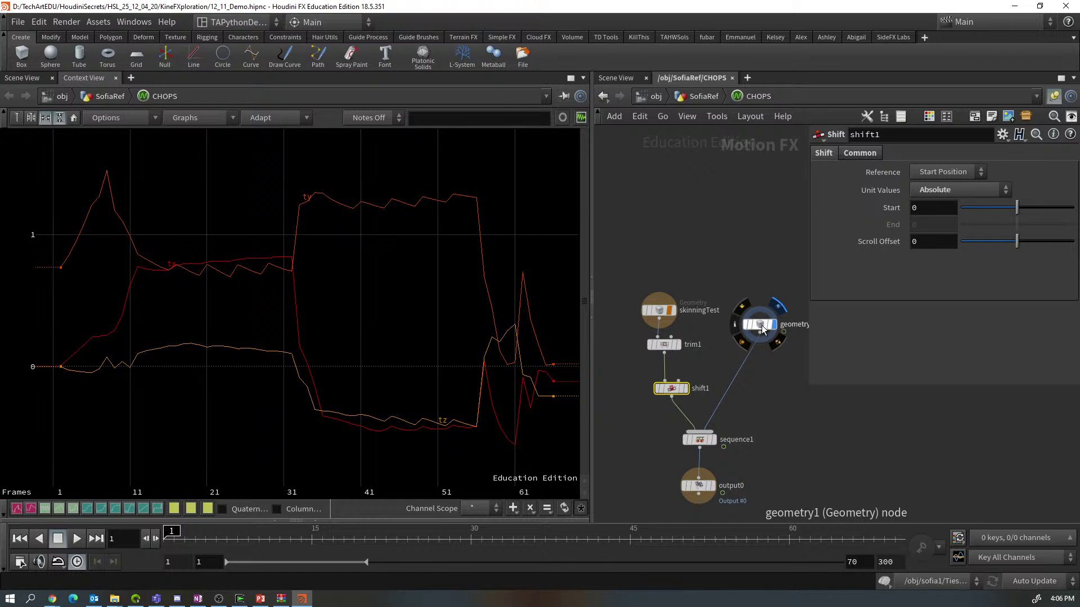
pyautogui.moveTo(763, 329); pyautogui.dragTo(750, 332)
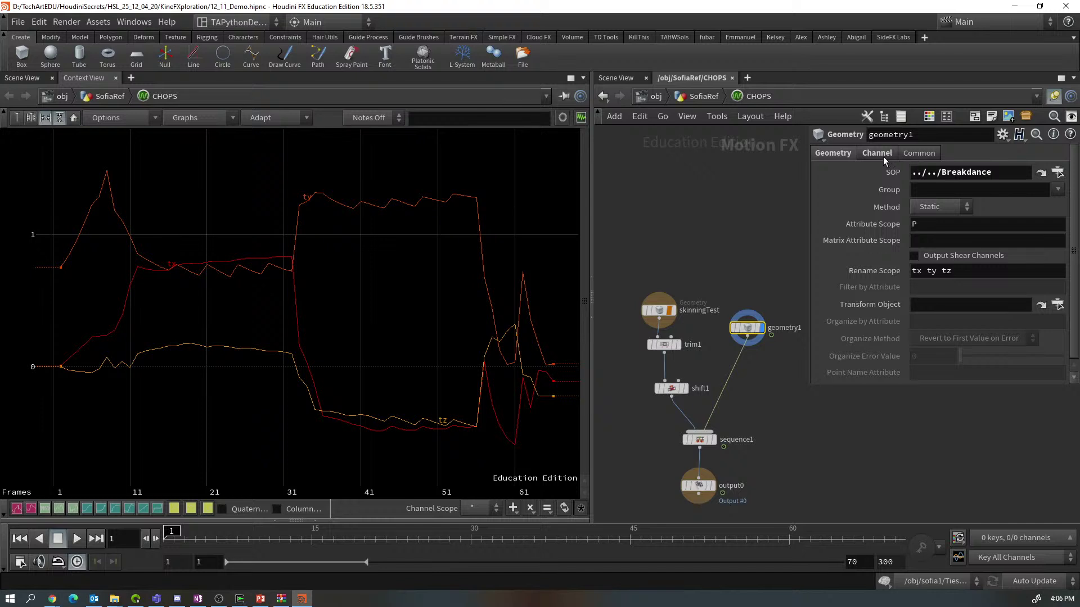
pyautogui.click(920, 154)
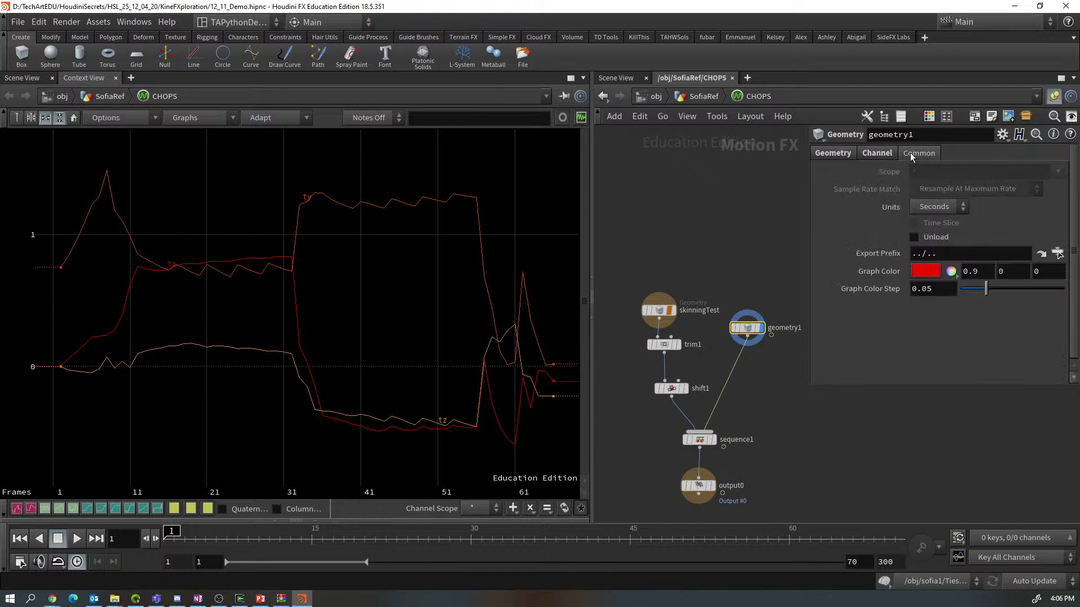
pyautogui.click(882, 151)
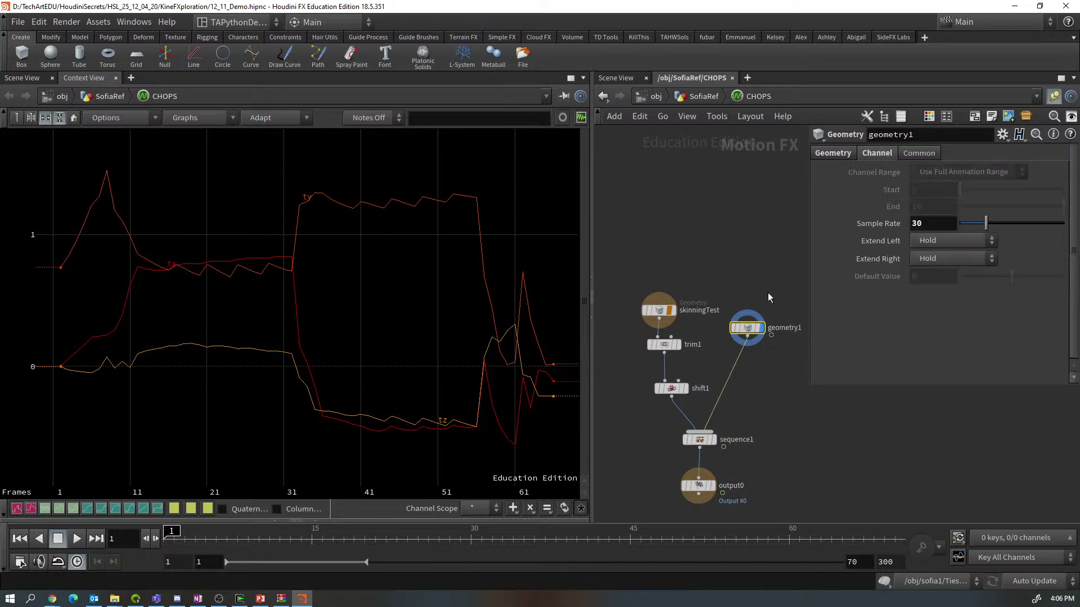
pyautogui.scroll(-3, 409, 335)
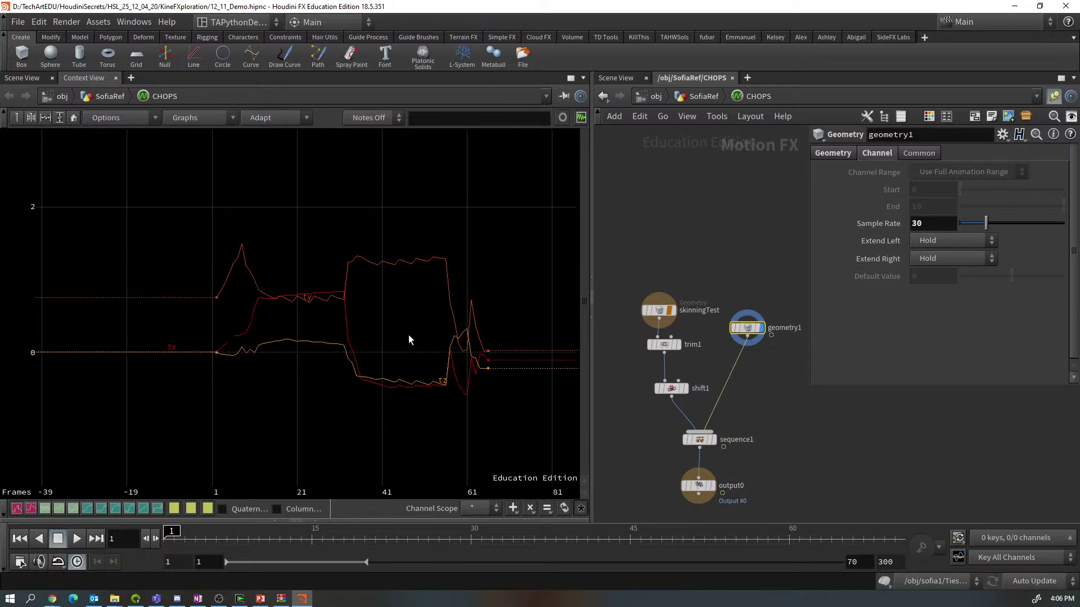
pyautogui.scroll(1, 408, 335)
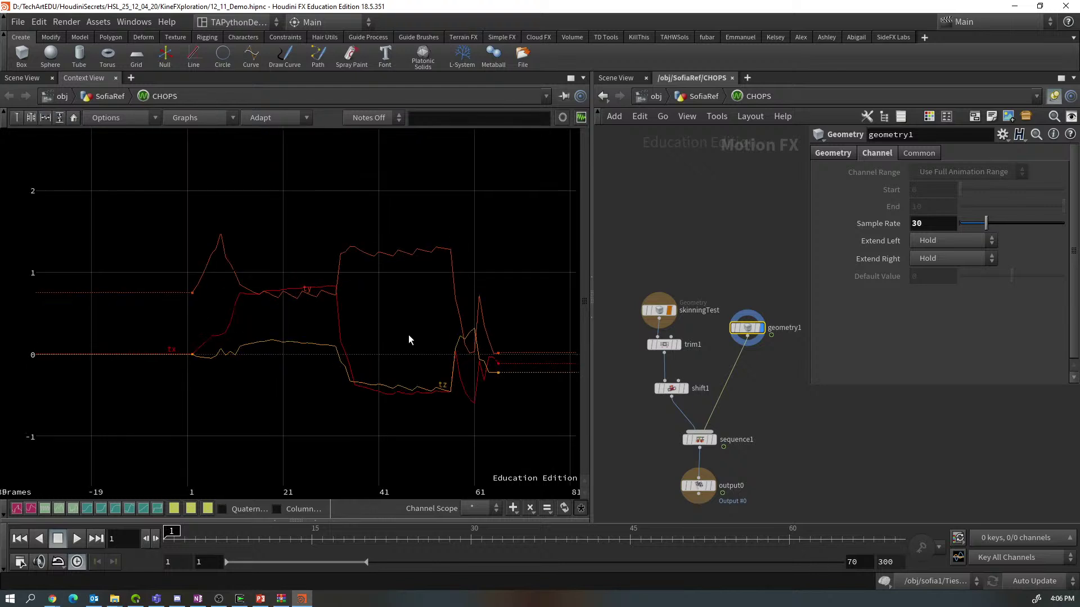
pyautogui.scroll(-2, 408, 335)
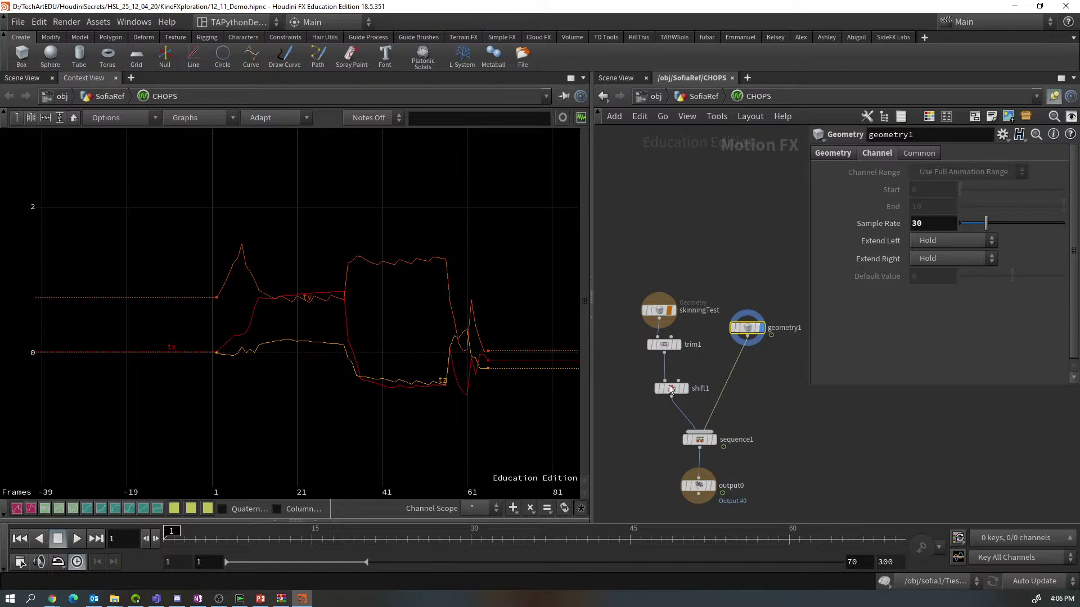
pyautogui.scroll(3, 312, 393)
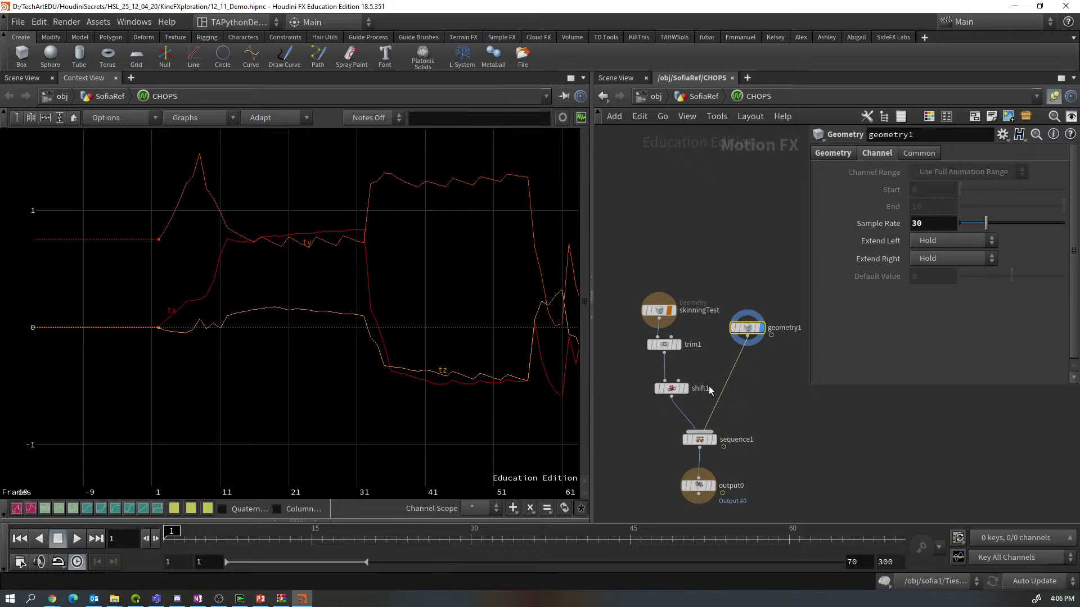
# Compare the motion channels of skinningTest, trim1 and shift1 by displaying each node in turn
pyautogui.click(672, 390)
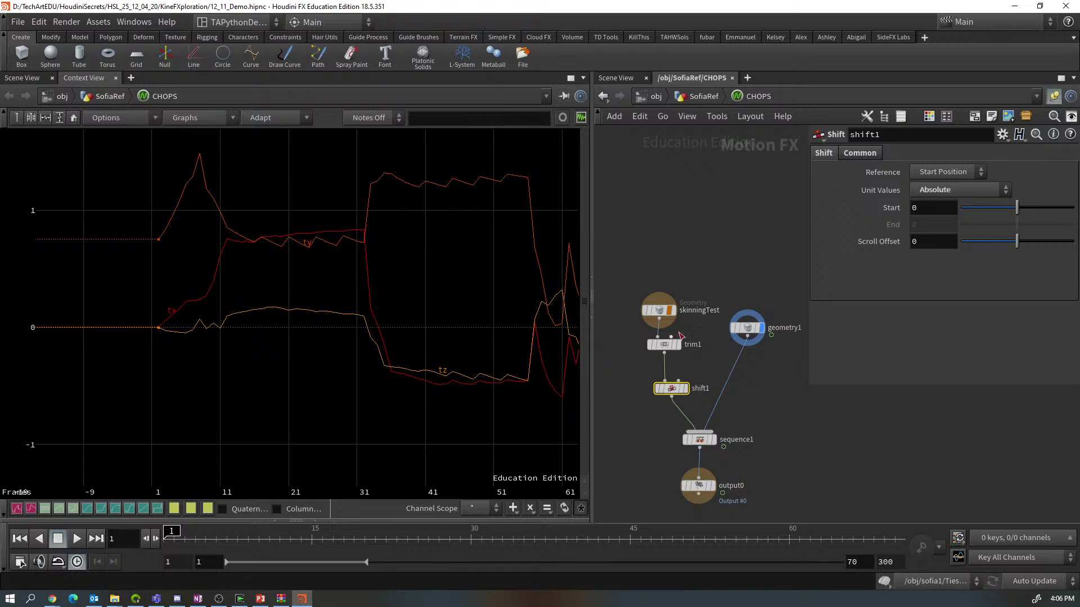
pyautogui.click(673, 313)
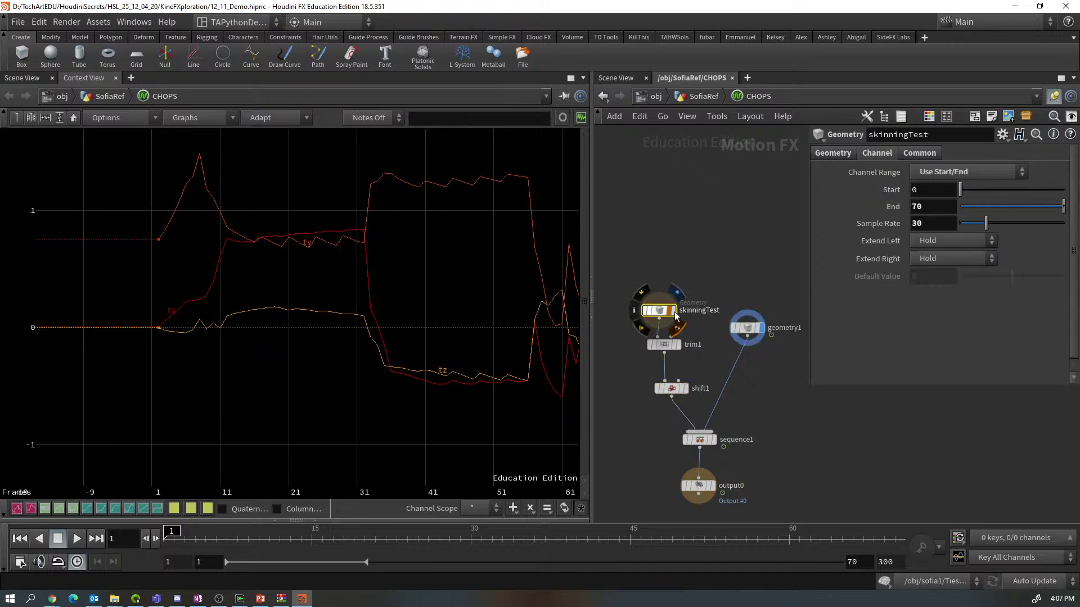
pyautogui.click(674, 313)
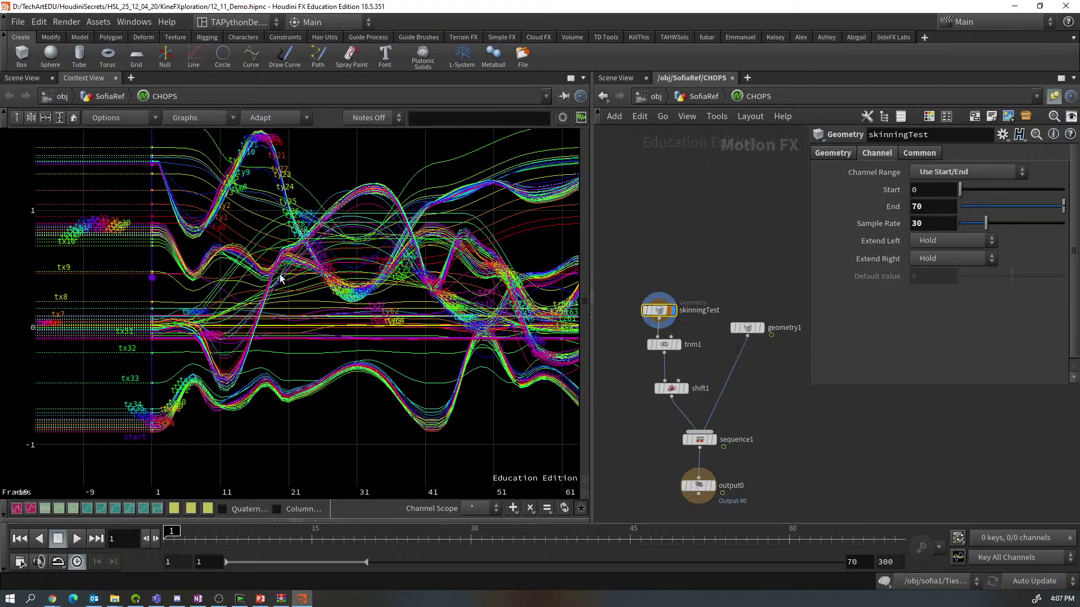
pyautogui.click(665, 345)
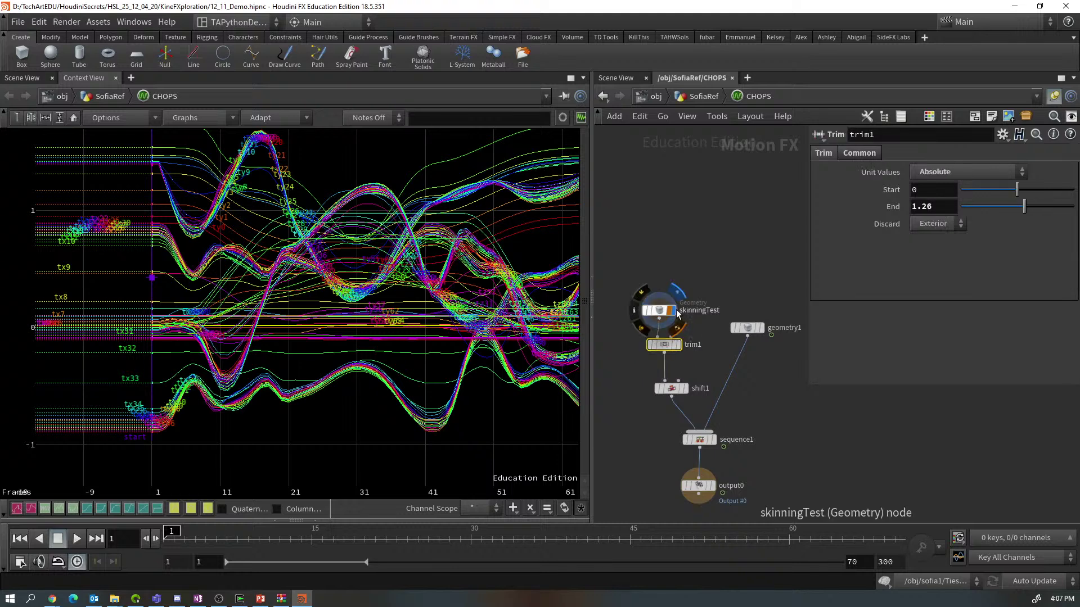
pyautogui.click(677, 346)
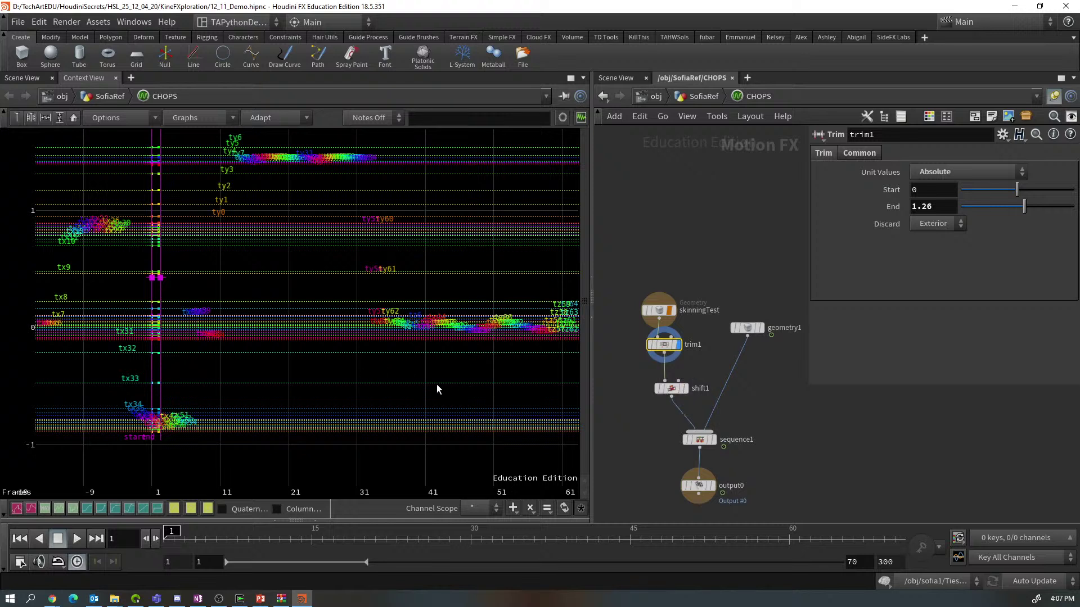
pyautogui.click(681, 345)
pyautogui.click(686, 393)
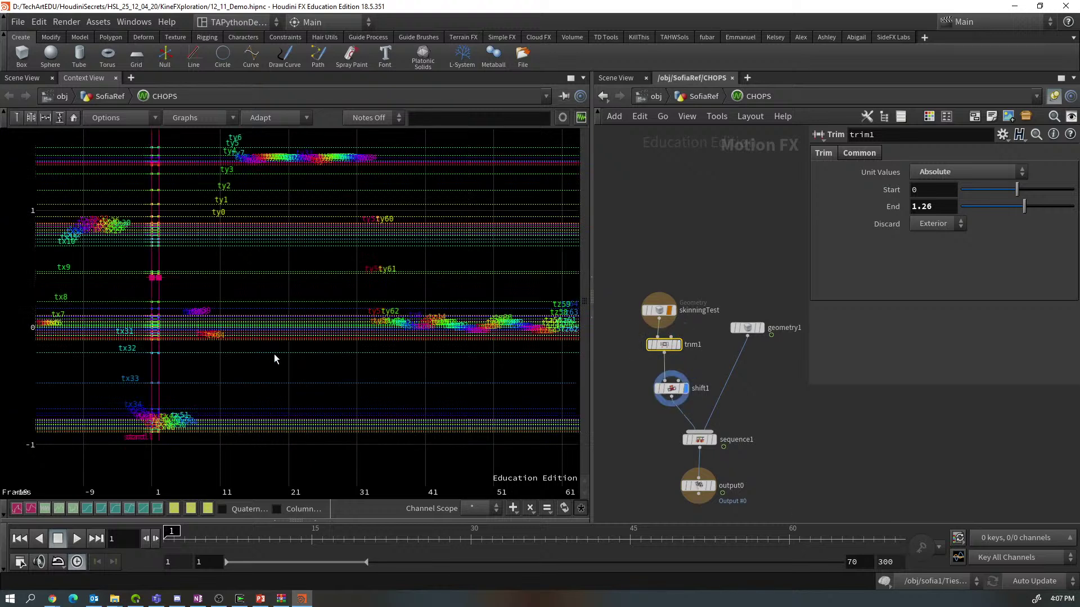
pyautogui.moveTo(321, 265)
pyautogui.mouseDown(button='middle')
pyautogui.moveTo(319, 366)
pyautogui.moveTo(327, 275)
pyautogui.mouseUp(button='middle')
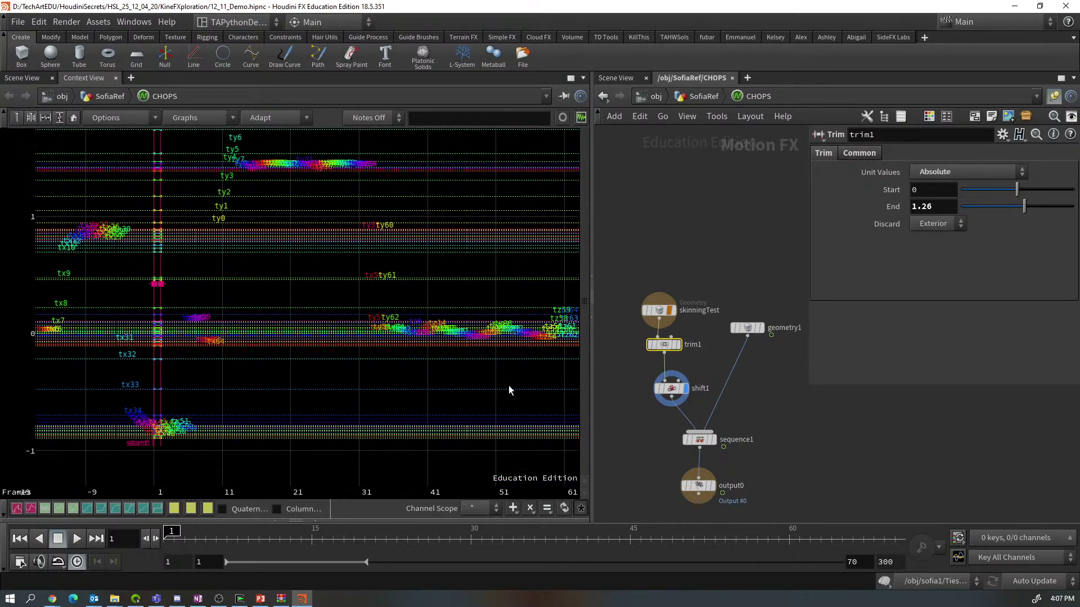
pyautogui.moveTo(659, 443); pyautogui.dragTo(639, 381, button='middle')
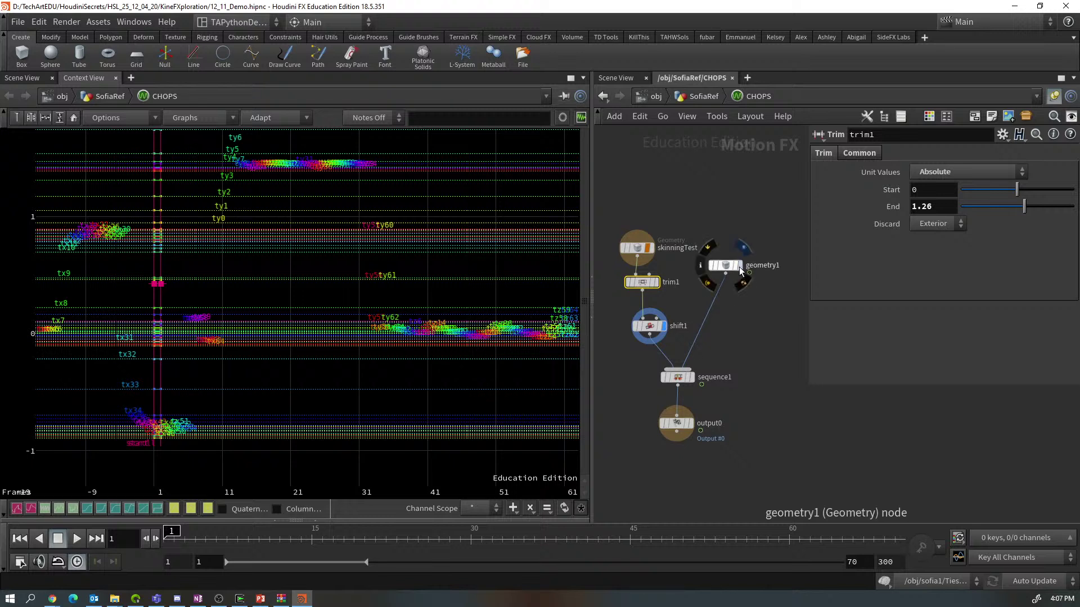
# Display geometry1's curves instead of shift1's and set geometry1's Method to Animated
pyautogui.click(675, 327)
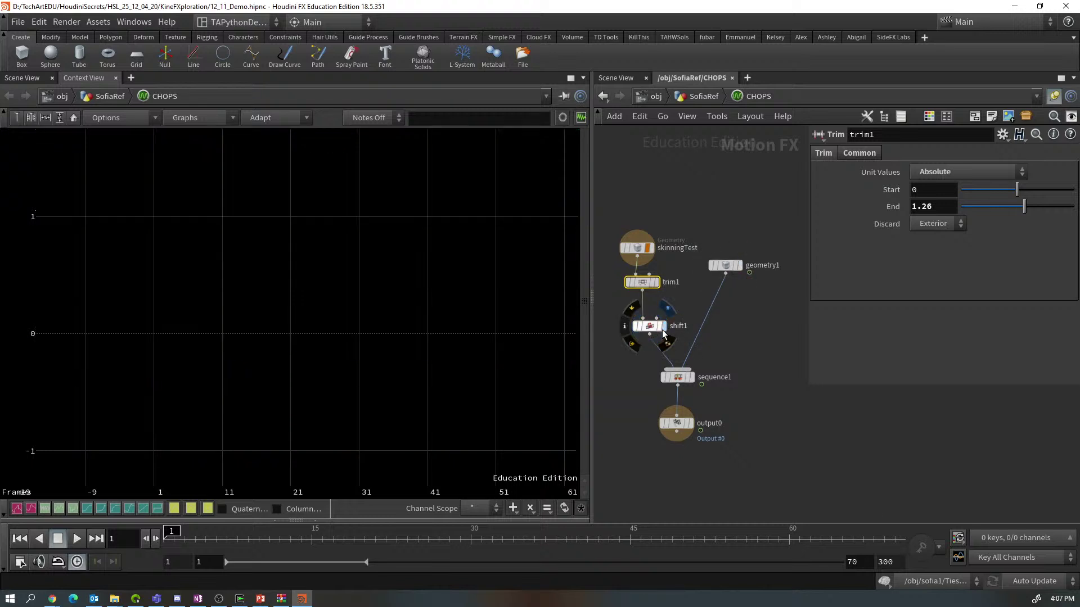
pyautogui.click(740, 268)
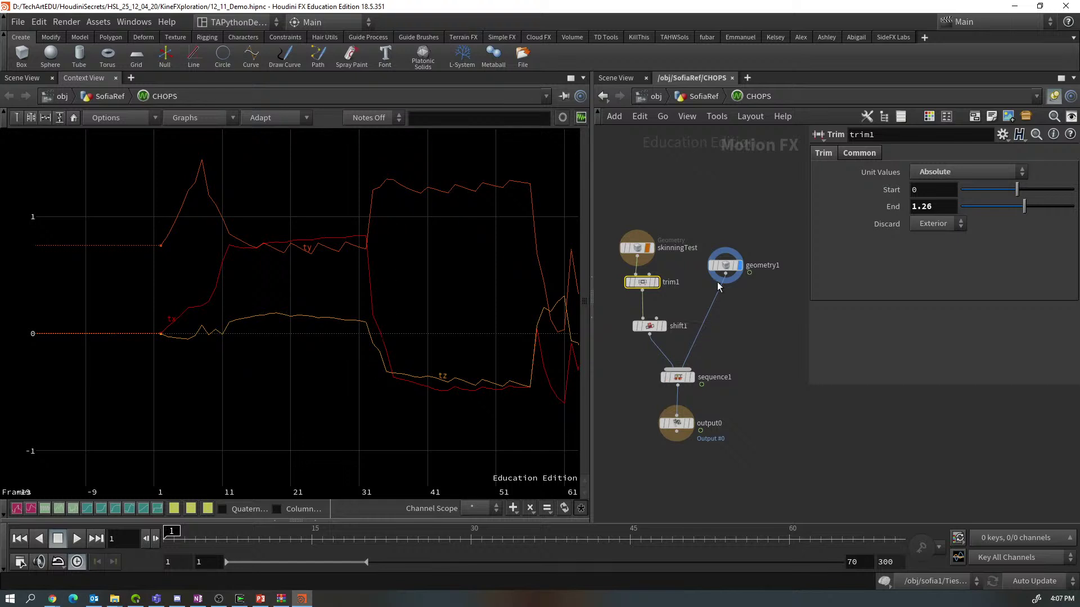
pyautogui.click(726, 264)
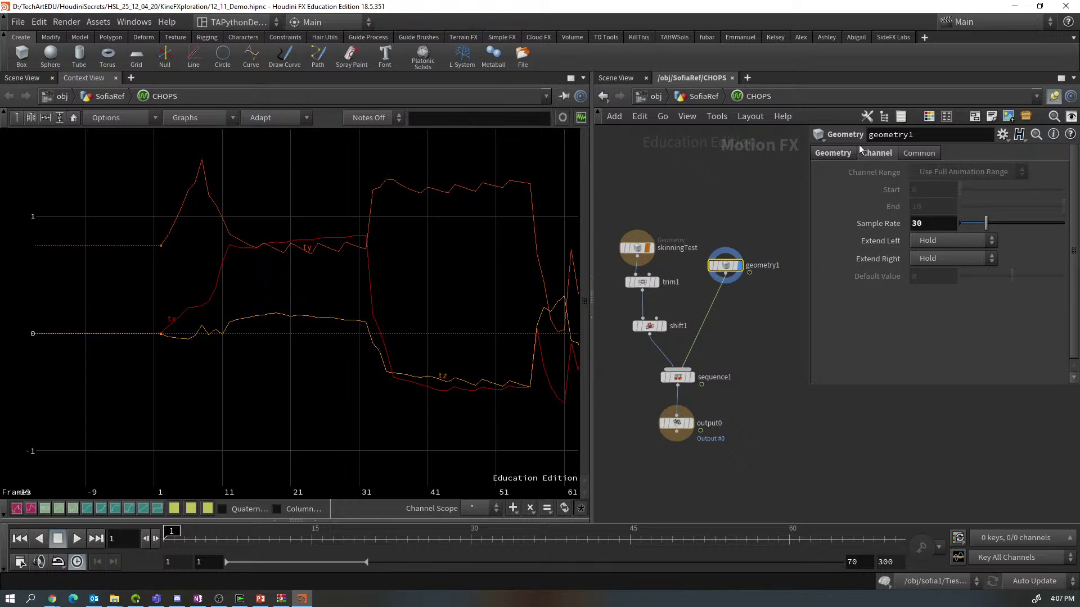
pyautogui.click(842, 151)
pyautogui.click(970, 205)
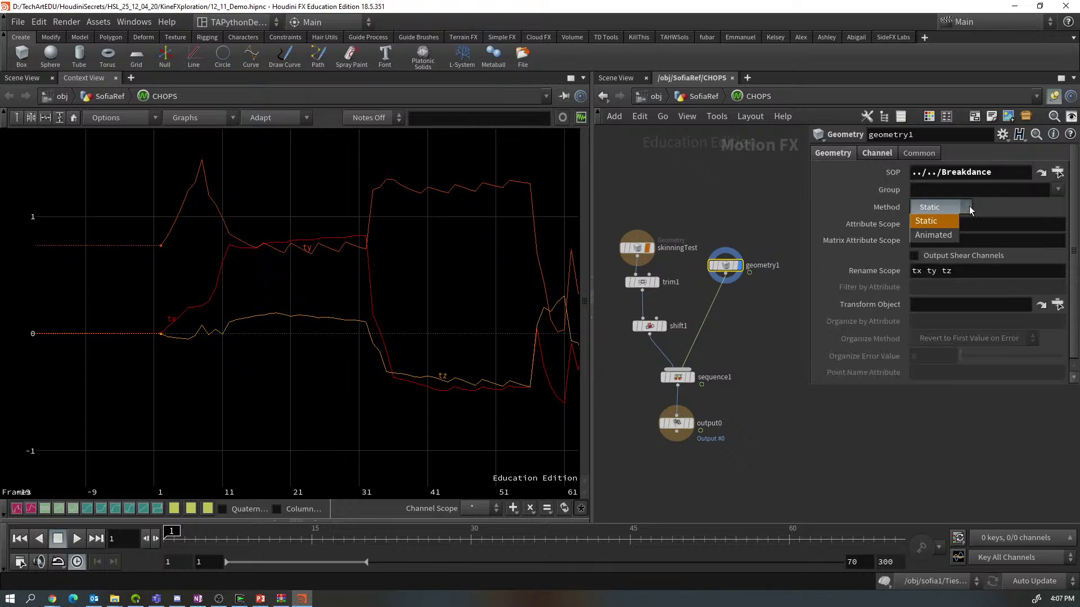
pyautogui.click(947, 238)
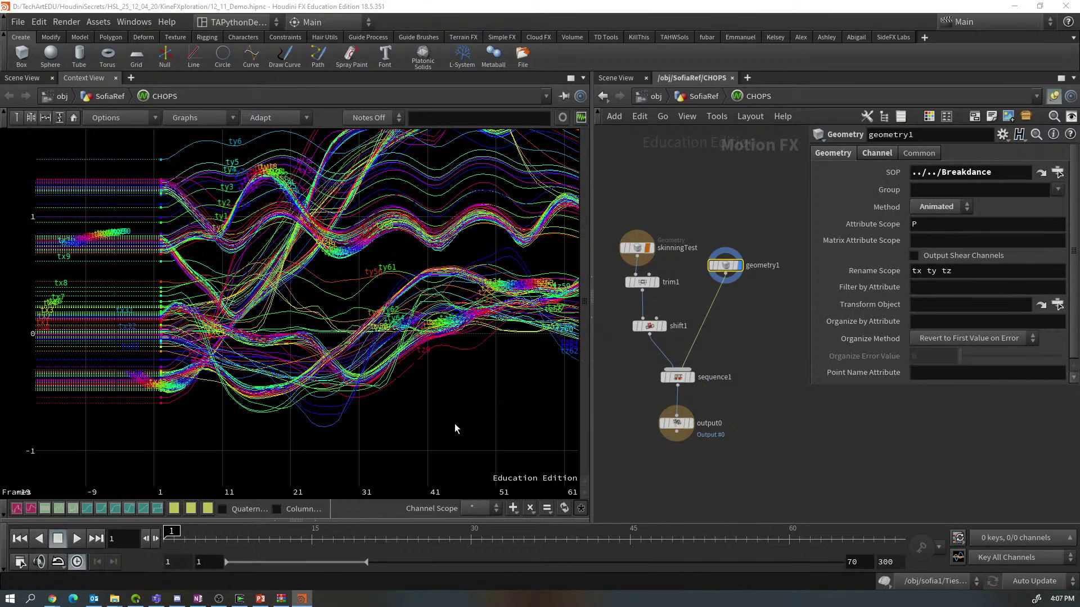
pyautogui.scroll(-6, 454, 424)
pyautogui.moveTo(454, 422); pyautogui.dragTo(447, 387, button='middle')
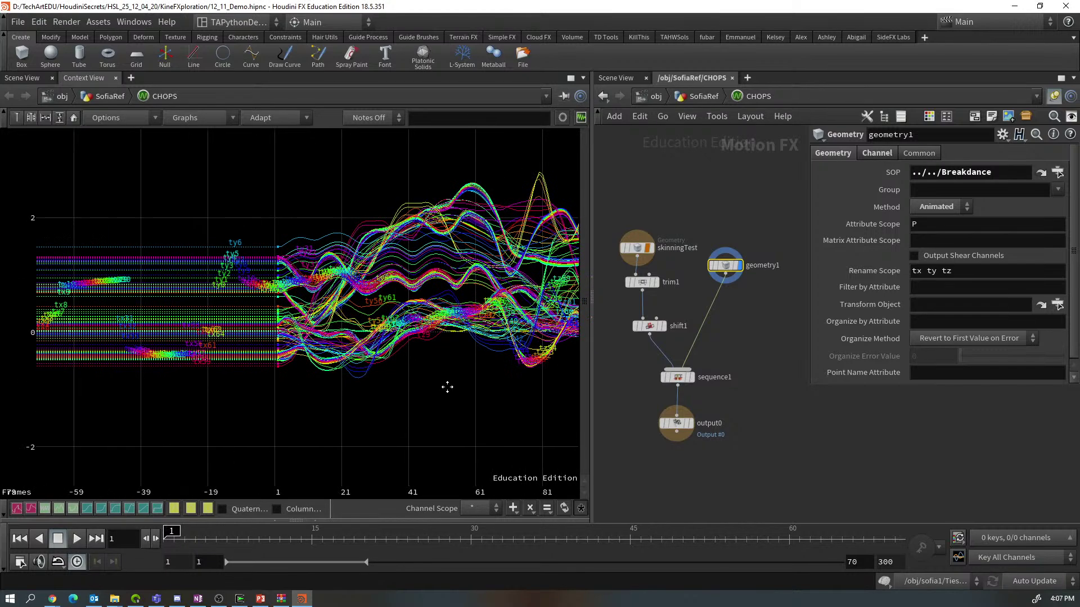
pyautogui.scroll(5, 420, 400)
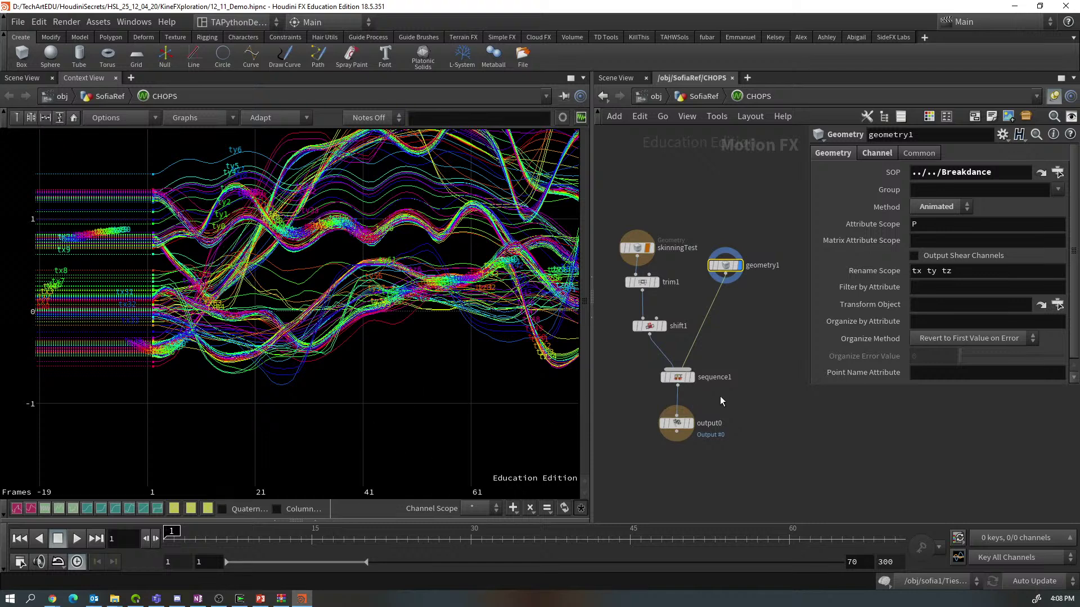
pyautogui.moveTo(726, 267)
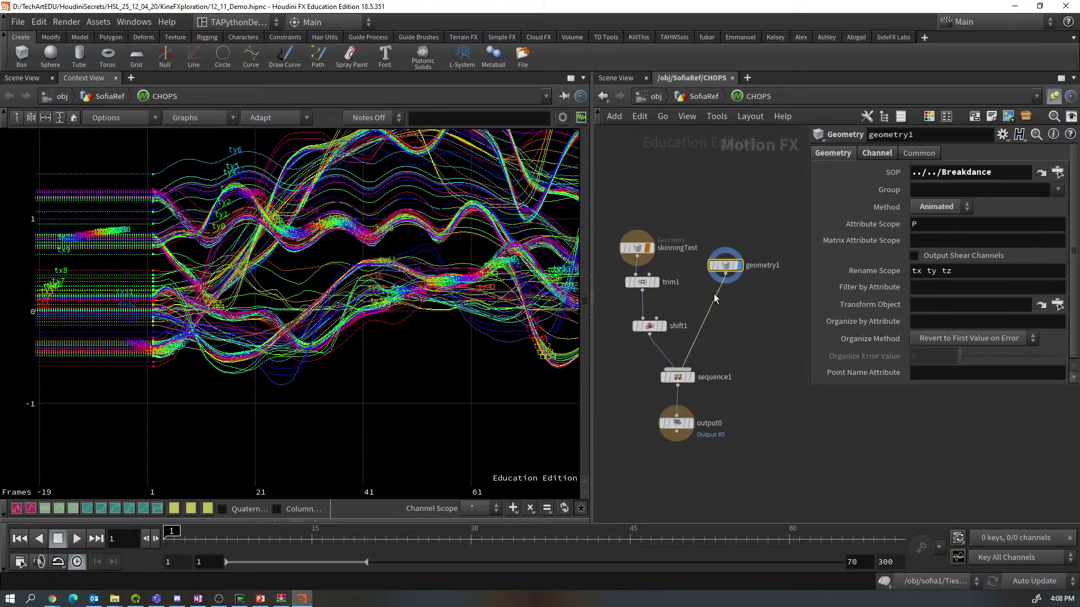
# Display sequence1's combined channels, switch the display to output0, and make output0 the exporting node instead of skinningTest
pyautogui.click(740, 261)
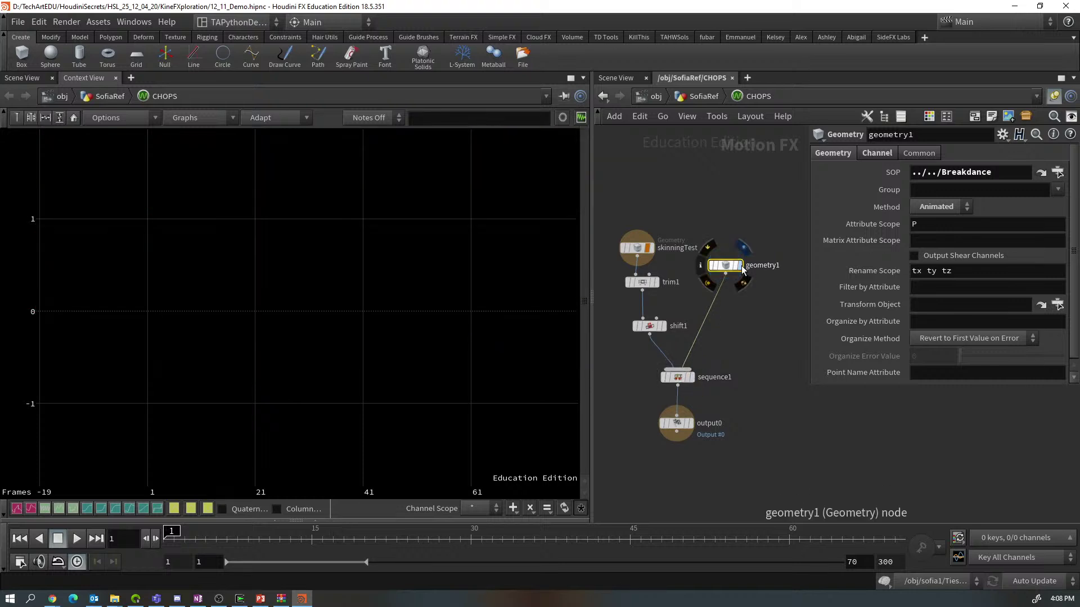
pyautogui.click(694, 381)
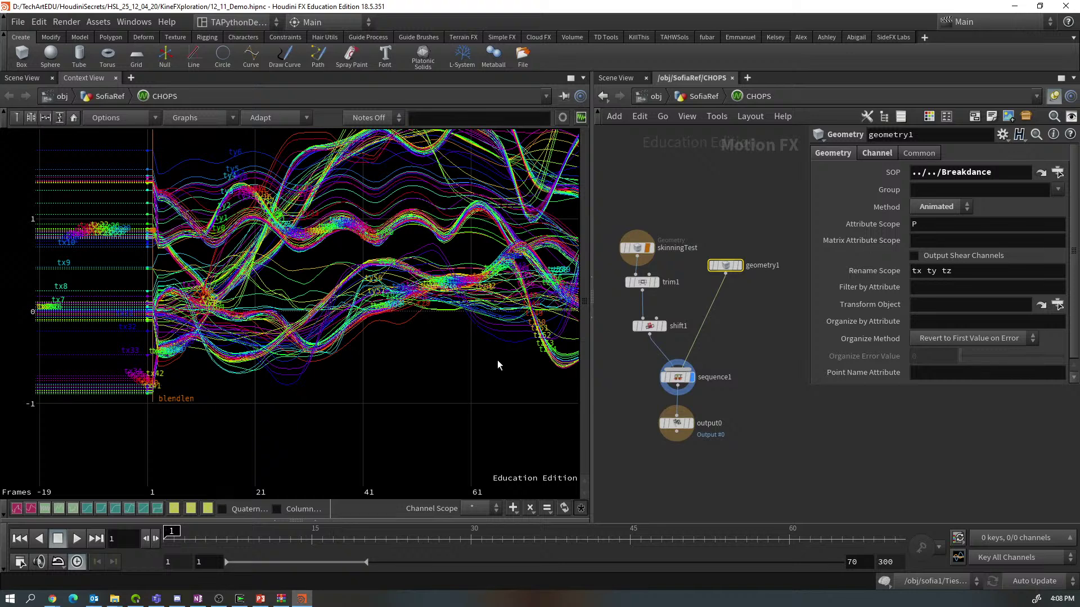
pyautogui.click(680, 426)
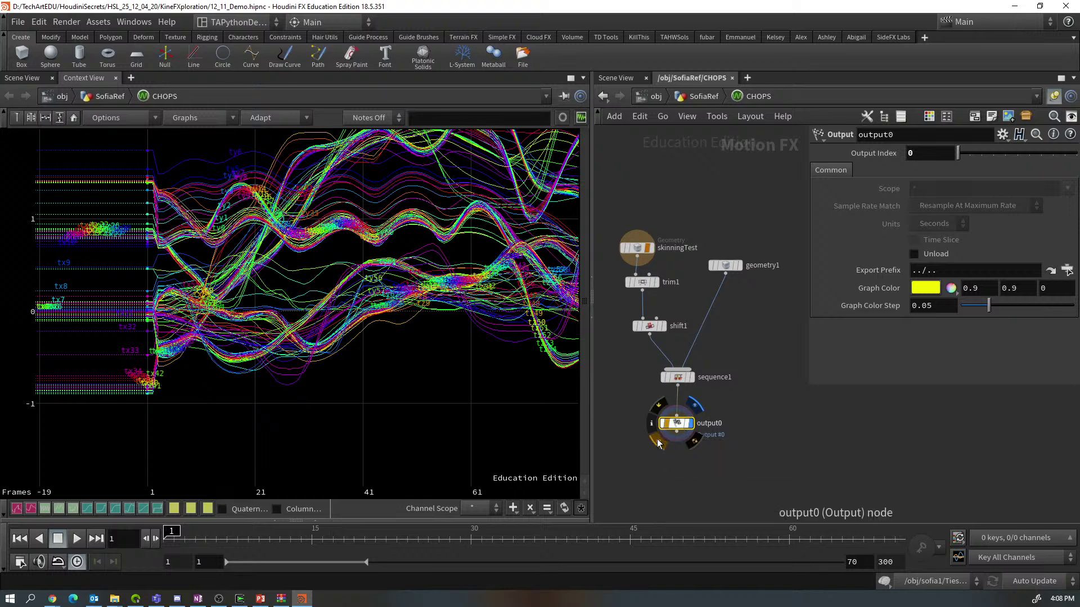
pyautogui.click(658, 443)
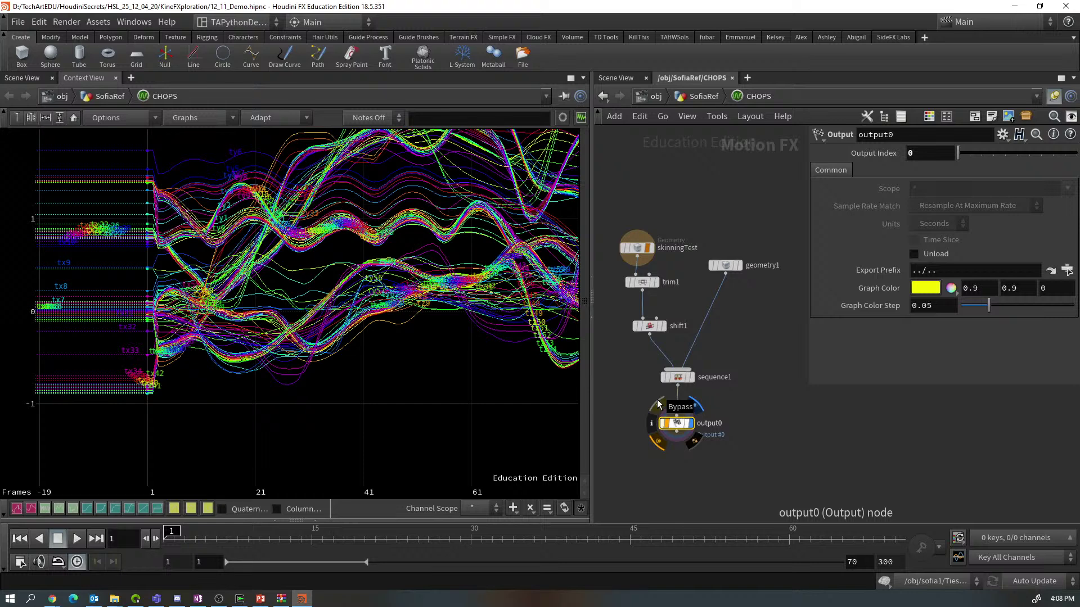
pyautogui.click(696, 442)
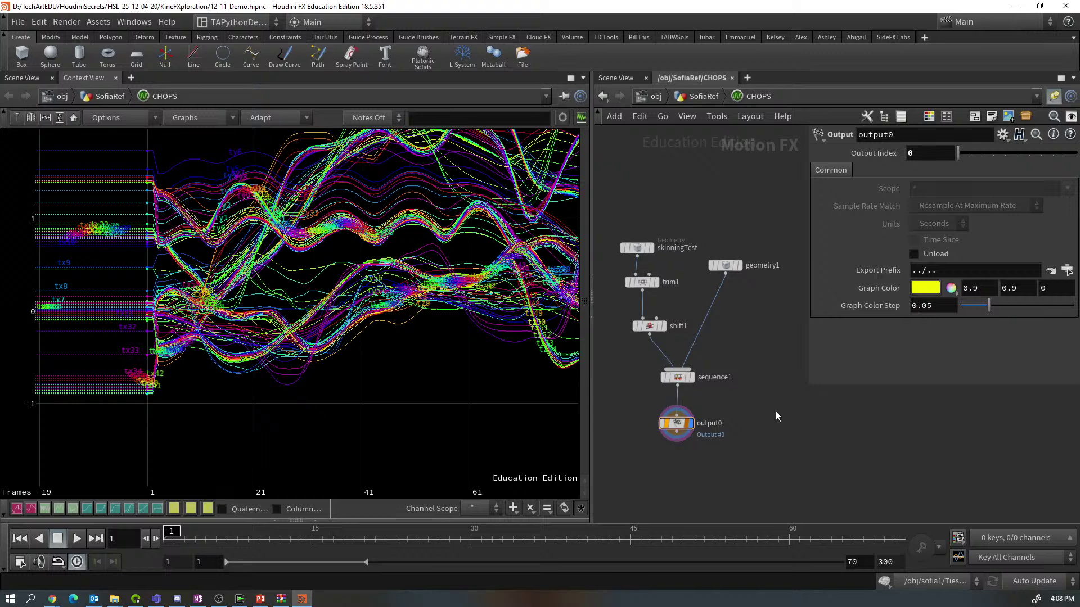
# Extend output0's Export Prefix to ../../sw and save the scene file
pyautogui.press('u')
pyautogui.moveTo(668, 185)
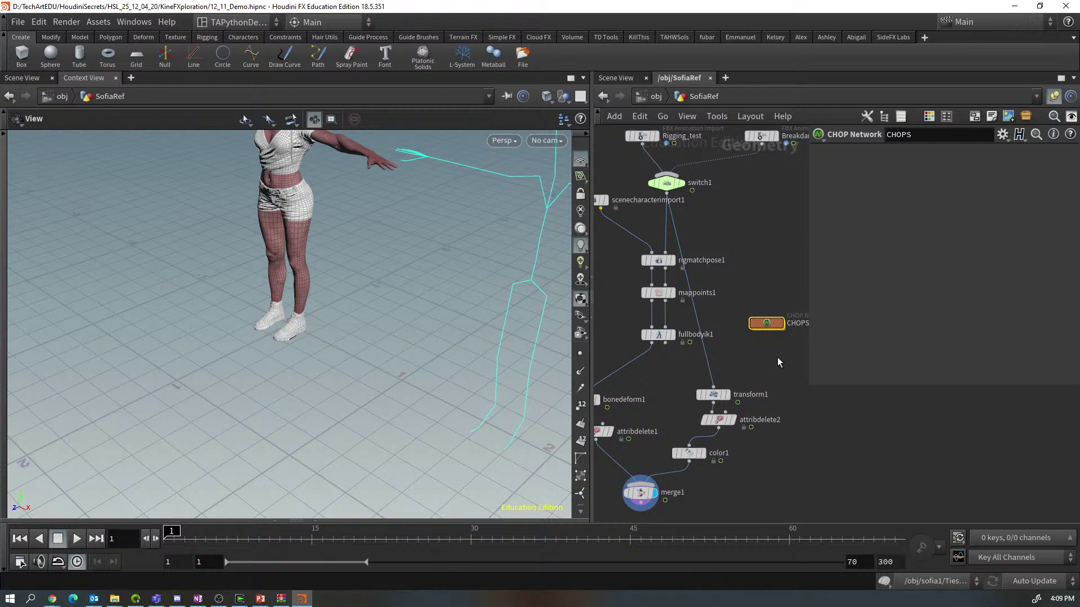
pyautogui.doubleClick(766, 324)
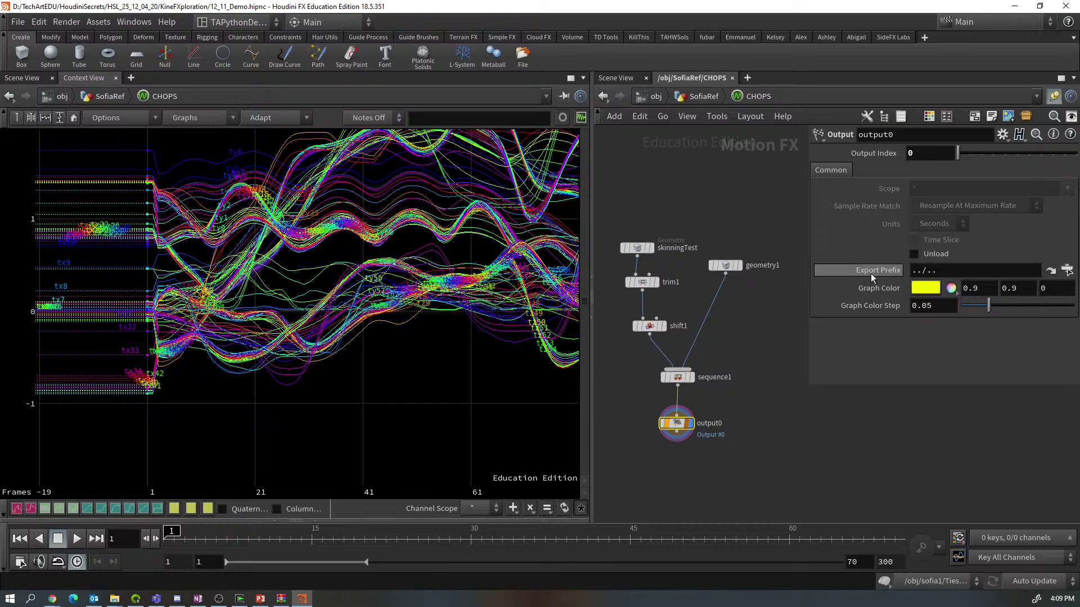
pyautogui.click(943, 273)
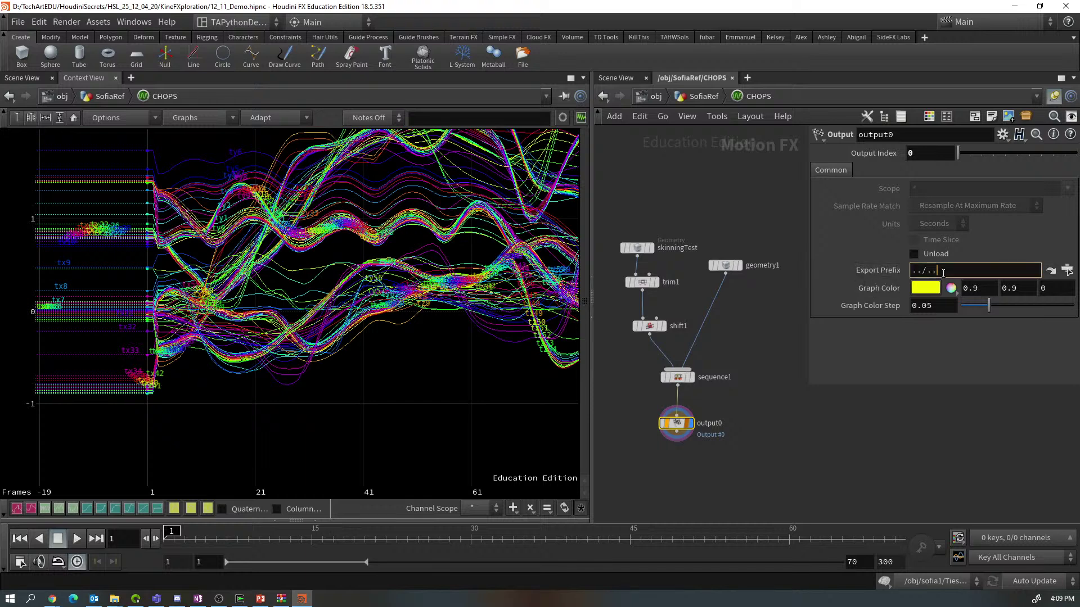
pyautogui.write('/sw')
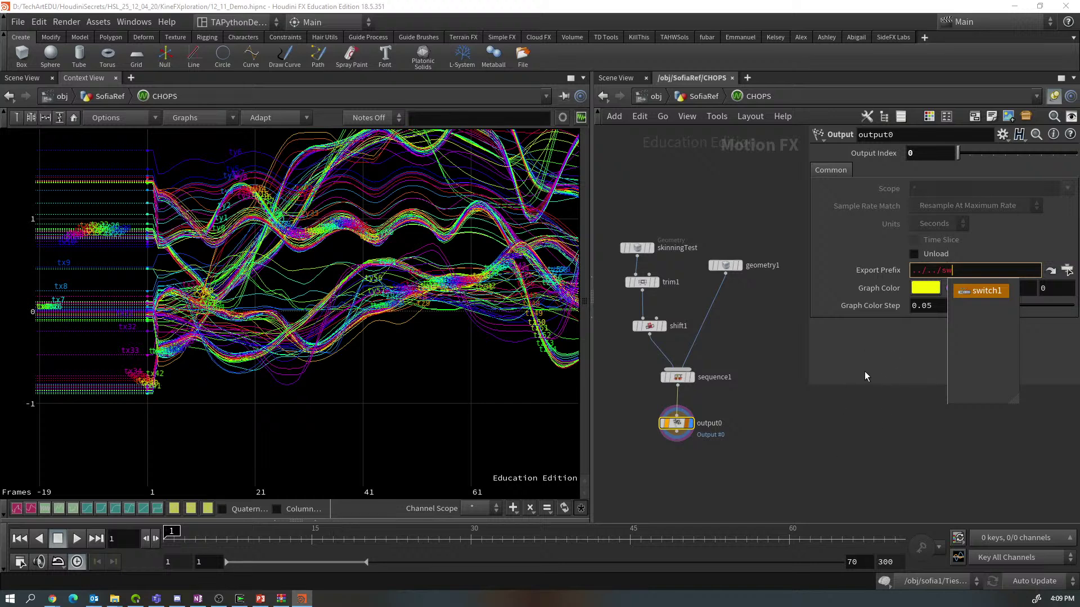
pyautogui.press('Return')
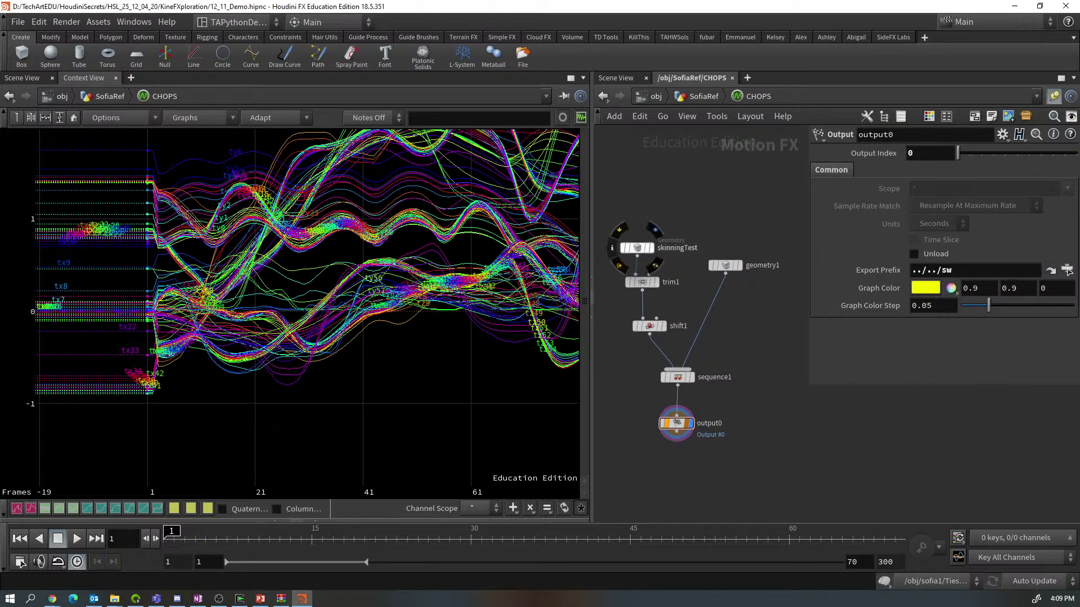
pyautogui.click(18, 22)
pyautogui.click(28, 102)
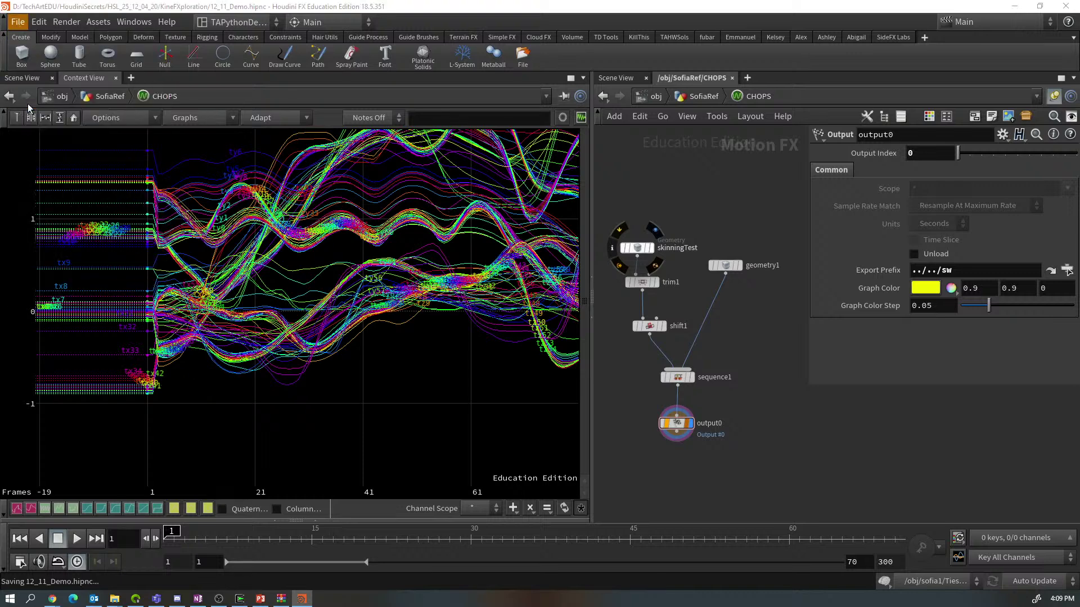
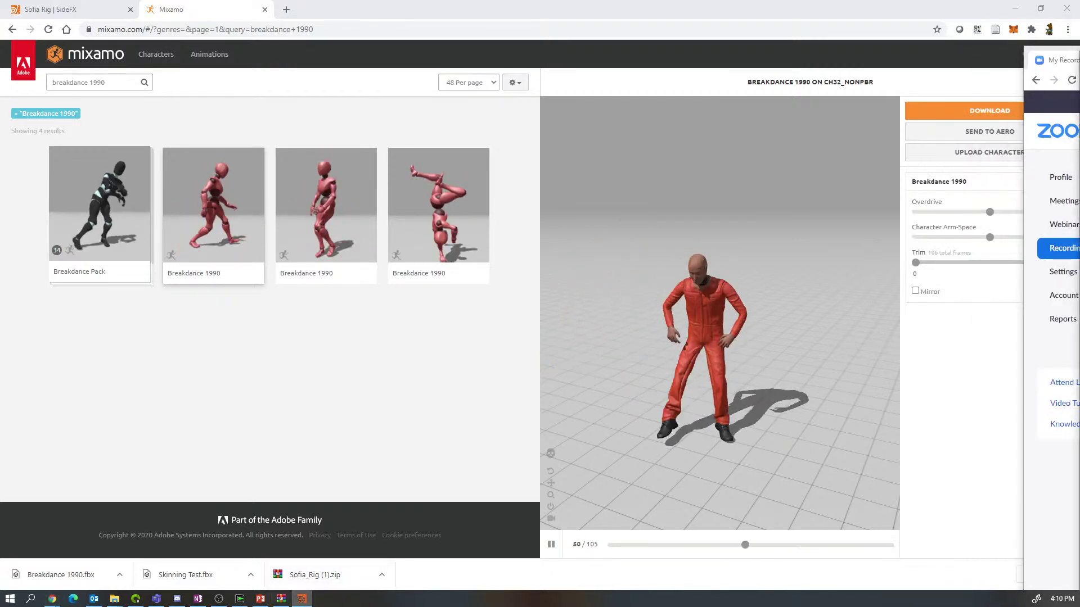
# Switch to the untitled Houdini session and maximize its window
pyautogui.click(302, 599)
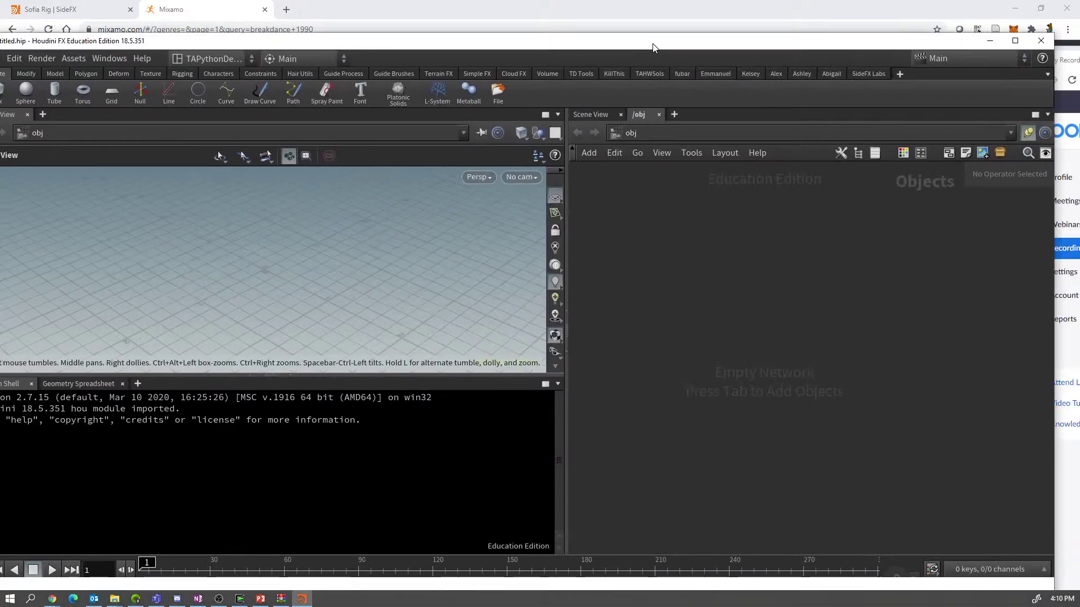
pyautogui.doubleClick(652, 51)
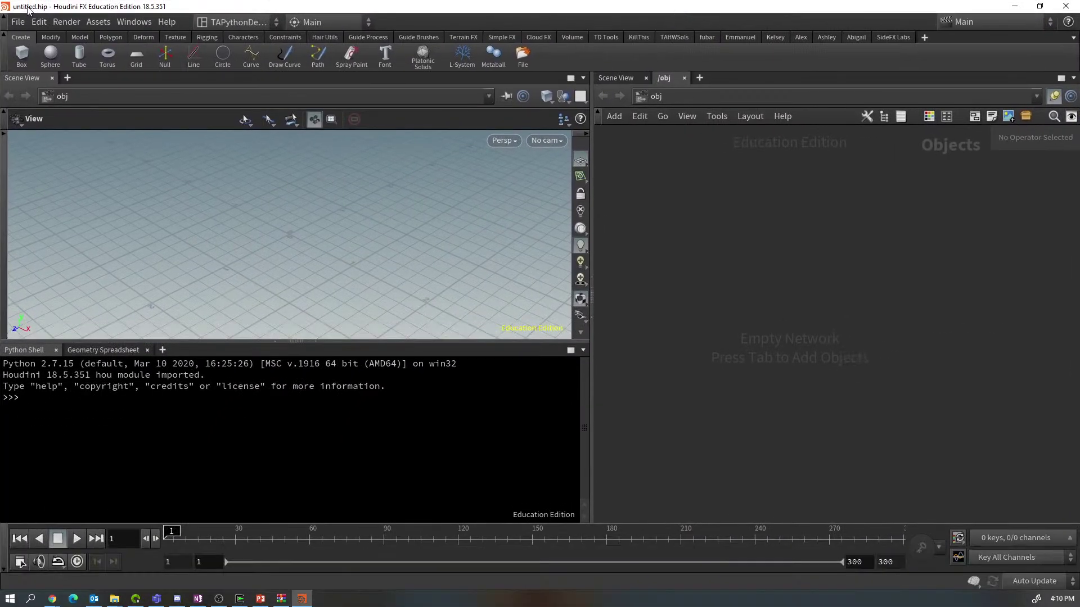
# Try to open the crash recovery file for the scene
pyautogui.click(19, 23)
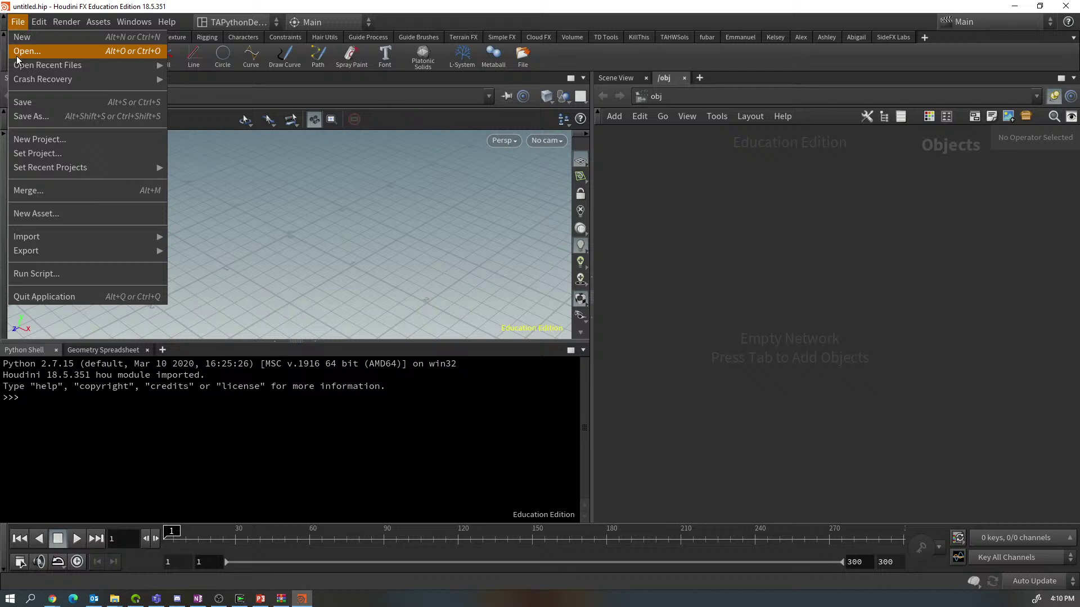
pyautogui.moveTo(19, 83)
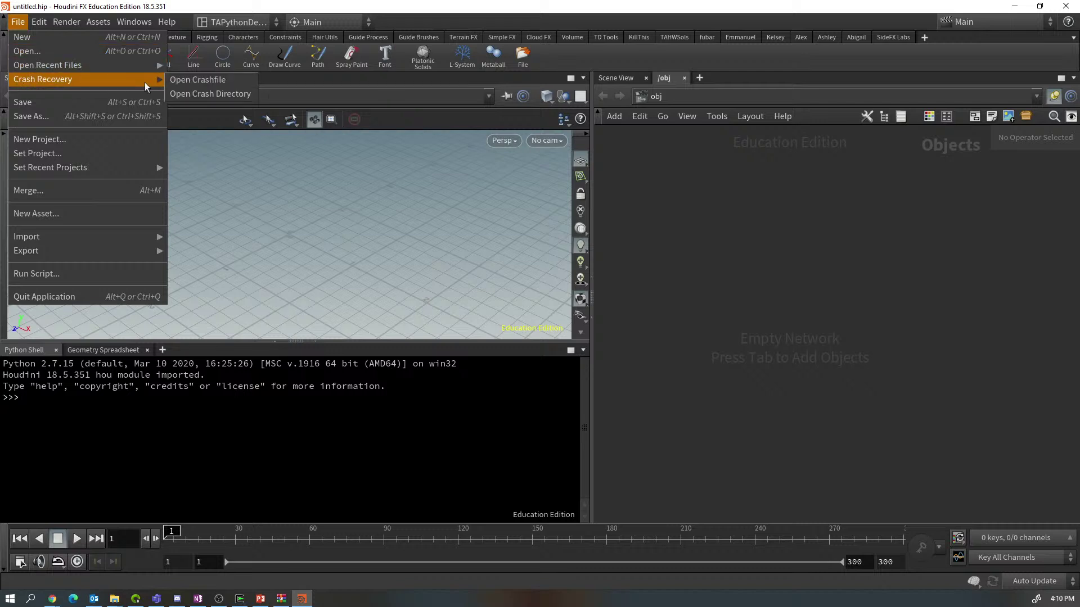
pyautogui.click(191, 79)
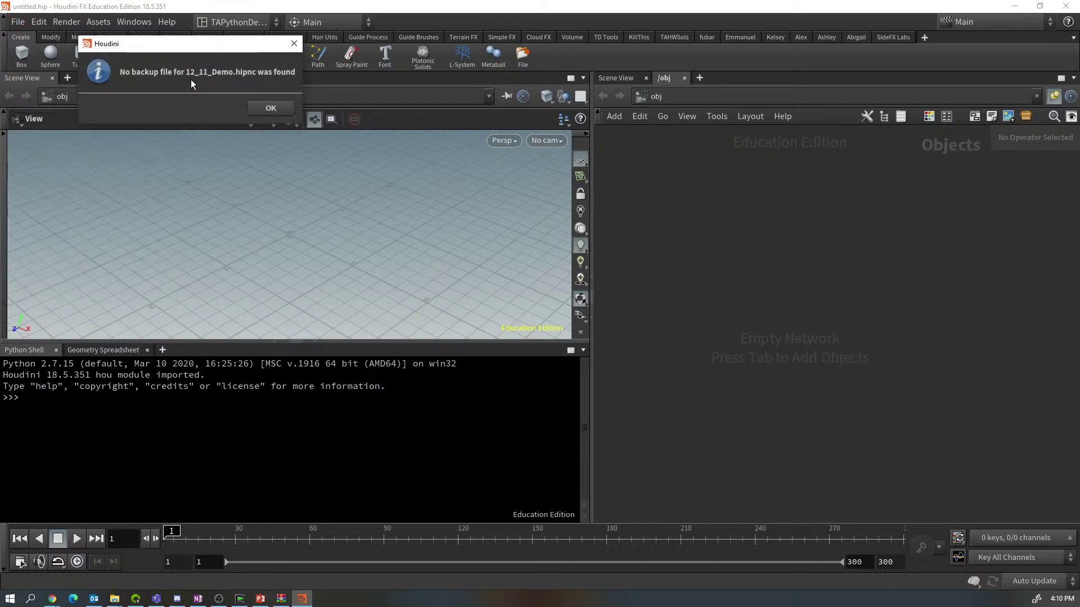
pyautogui.click(271, 107)
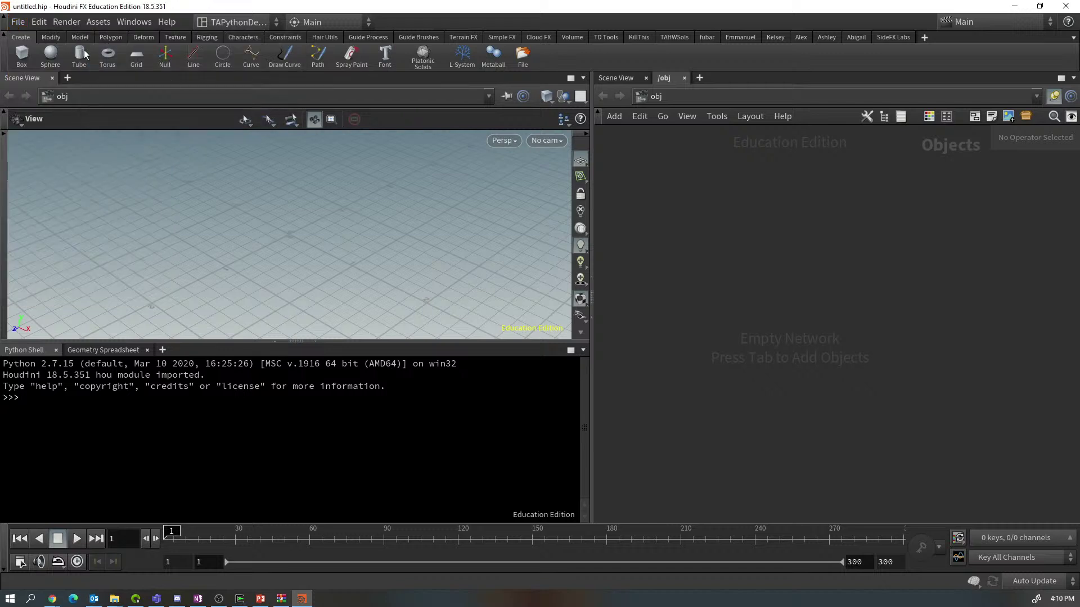
pyautogui.click(16, 23)
pyautogui.moveTo(25, 79)
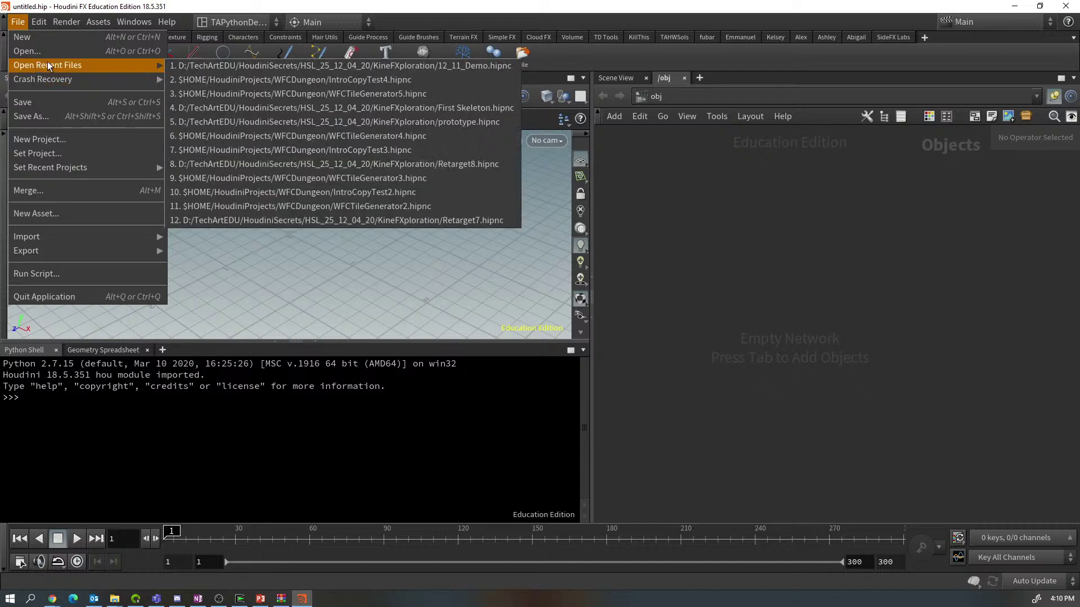
pyautogui.click(44, 156)
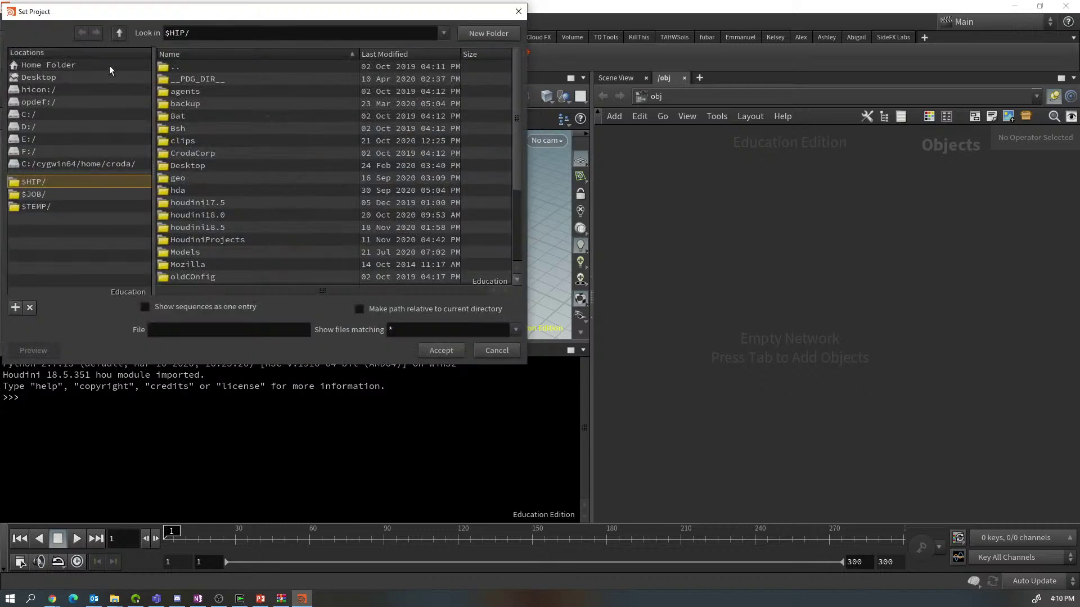
pyautogui.click(518, 11)
# Set the project to the recent D:/TechArtEDU/HoudiniSecrets/HSL_25_12_04_20/KineFXploration folder
pyautogui.click(24, 22)
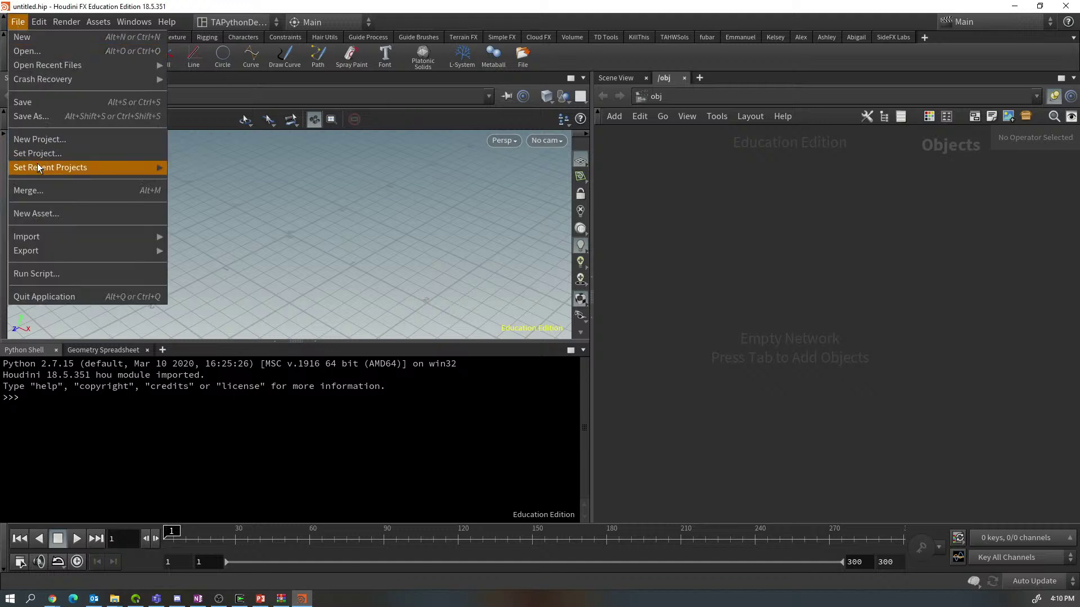
pyautogui.moveTo(37, 167)
pyautogui.click(227, 169)
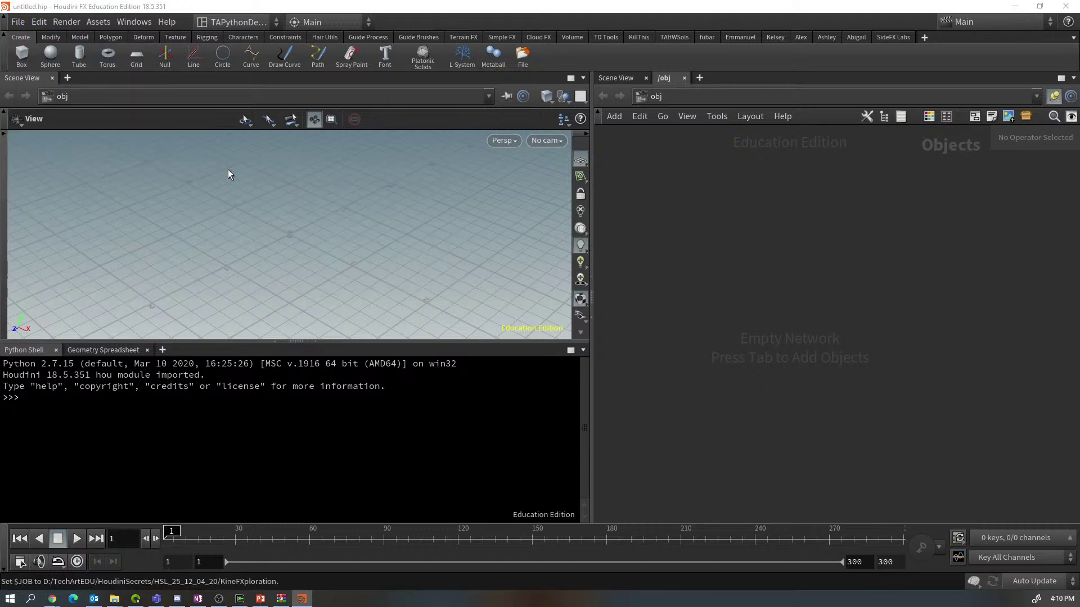
# Open 12_11_Demo.hipnc from the project folder, discarding the untitled scene's changes, and enlarge the 3D viewport over the Python Shell area
pyautogui.click(17, 21)
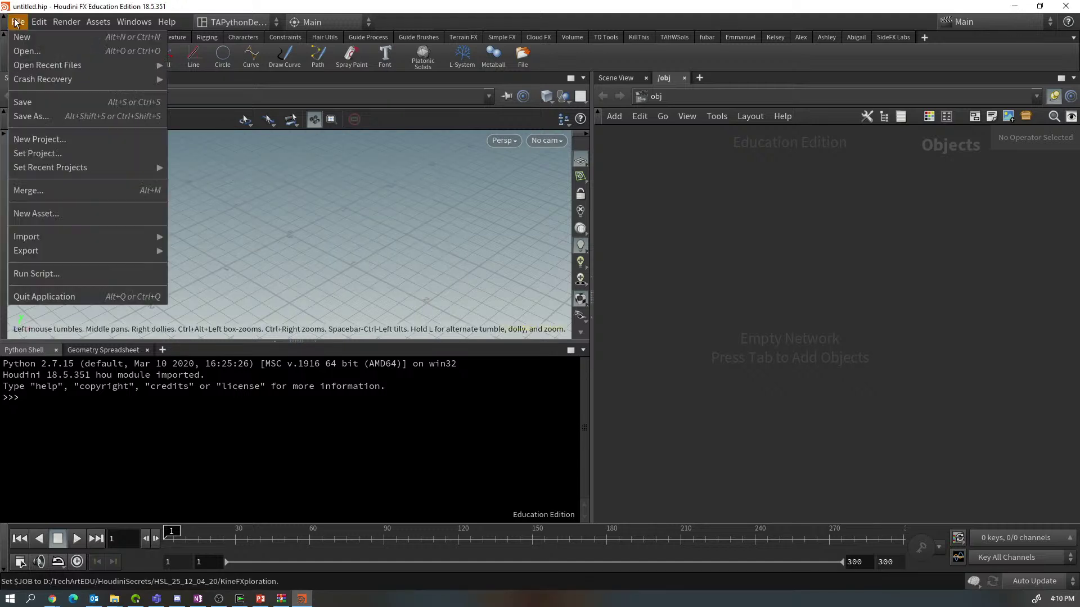
pyautogui.click(23, 51)
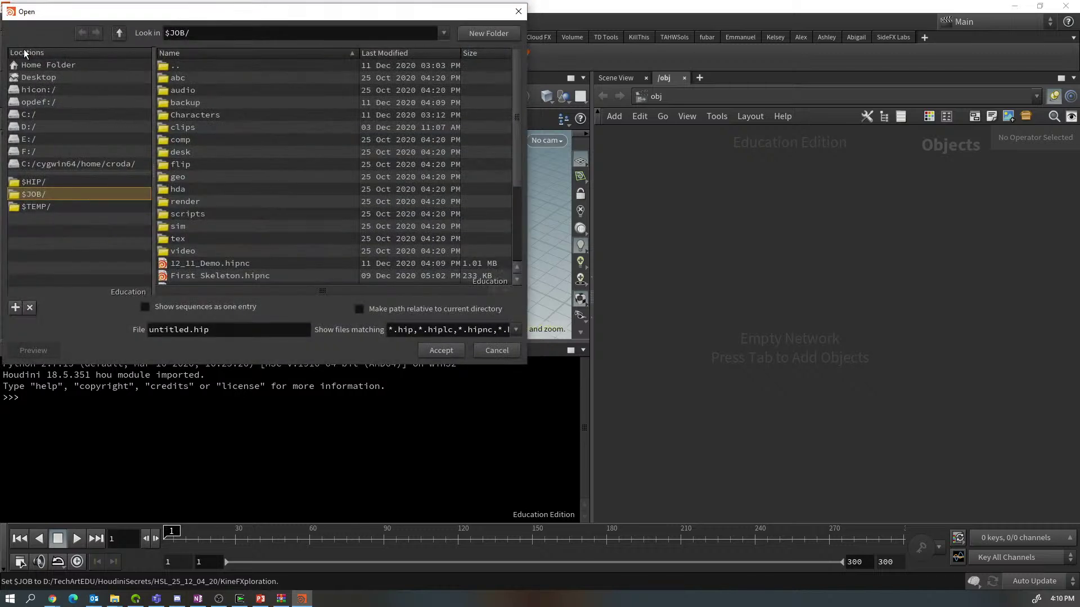
pyautogui.click(200, 264)
pyautogui.click(439, 350)
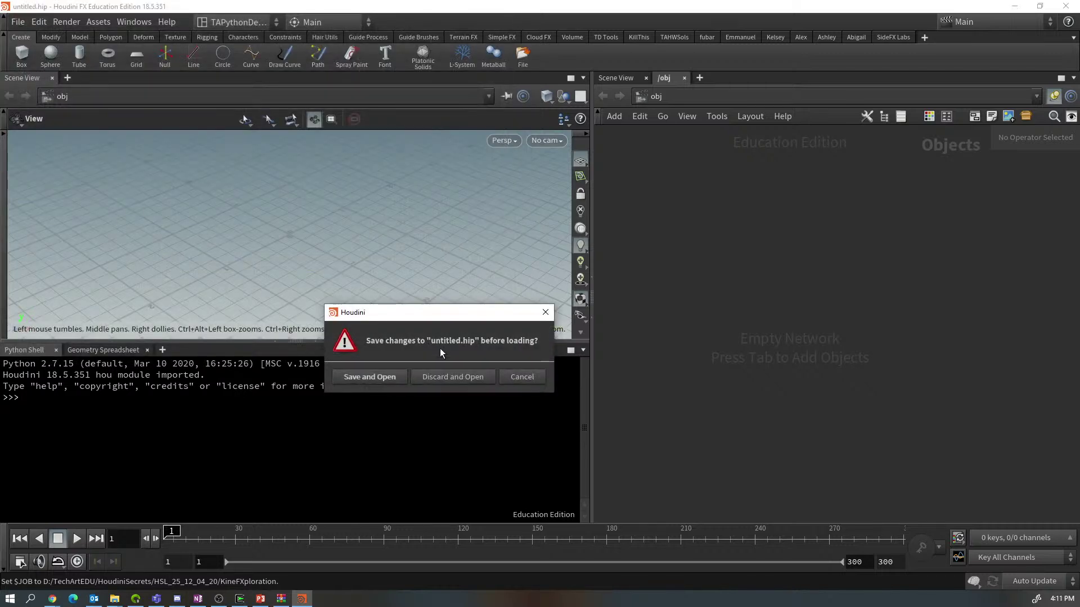
pyautogui.click(444, 374)
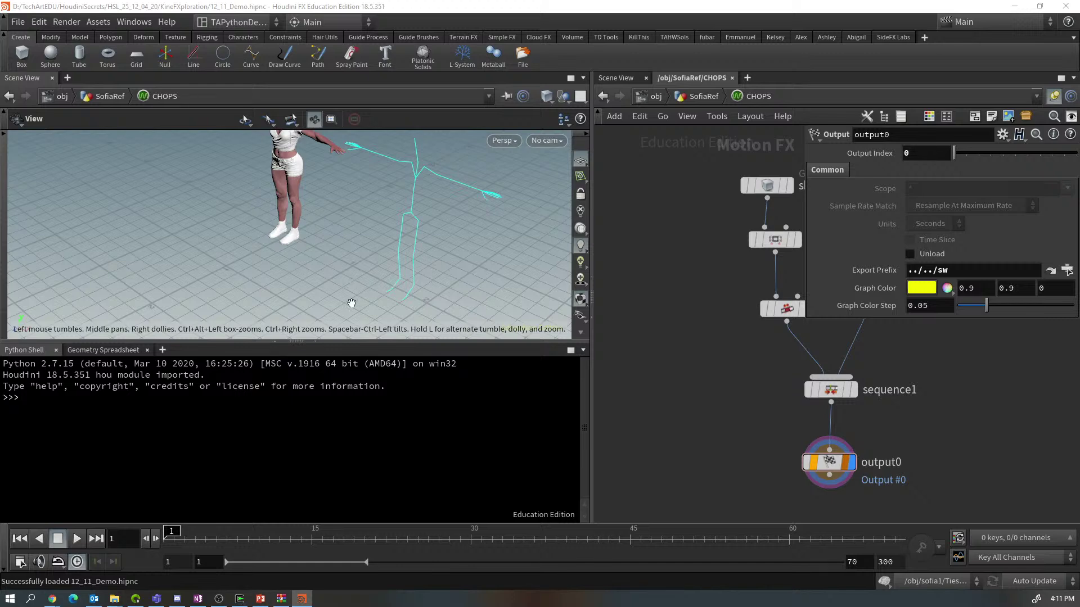
pyautogui.moveTo(319, 345); pyautogui.dragTo(148, 518)
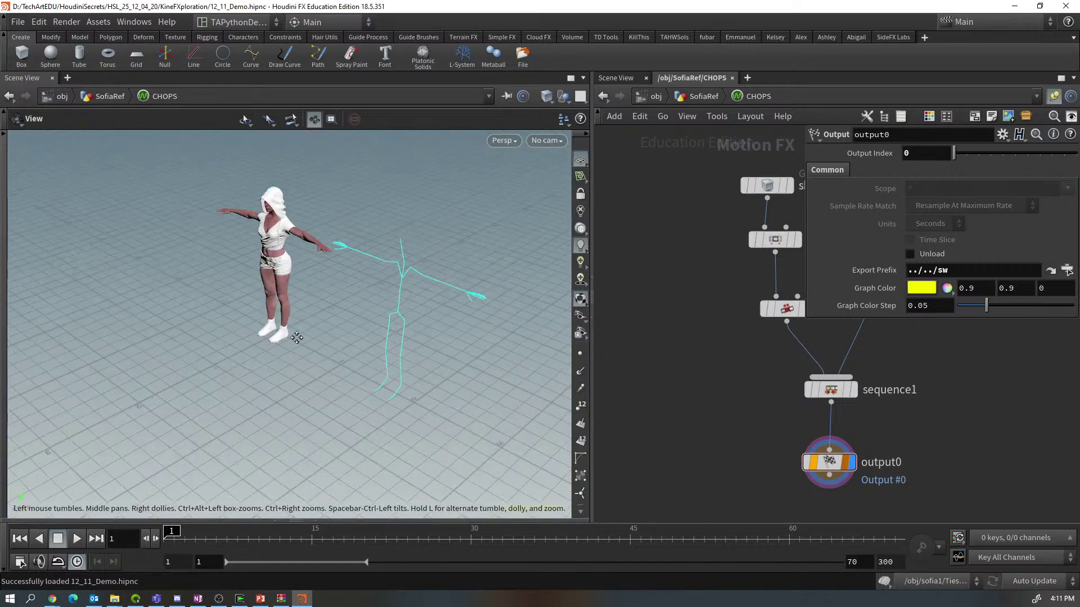
# Play and scrub through the character animation, and set the timeline's end frame to 105
pyautogui.press('Up')
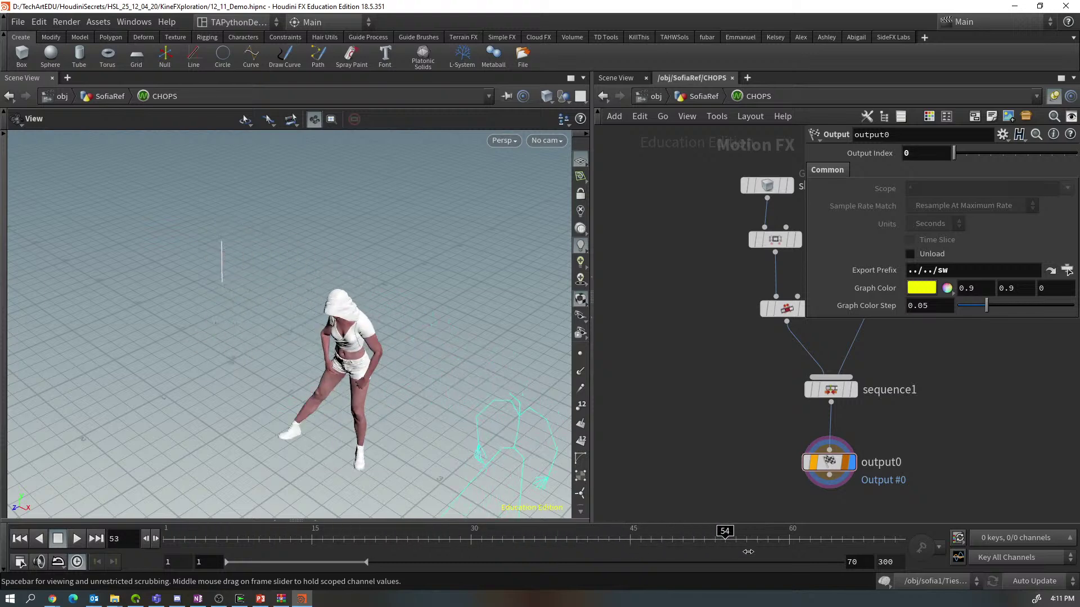
pyautogui.moveTo(895, 536)
pyautogui.mouseDown()
pyautogui.moveTo(349, 531)
pyautogui.moveTo(159, 512)
pyautogui.moveTo(275, 515)
pyautogui.moveTo(148, 517)
pyautogui.mouseUp()
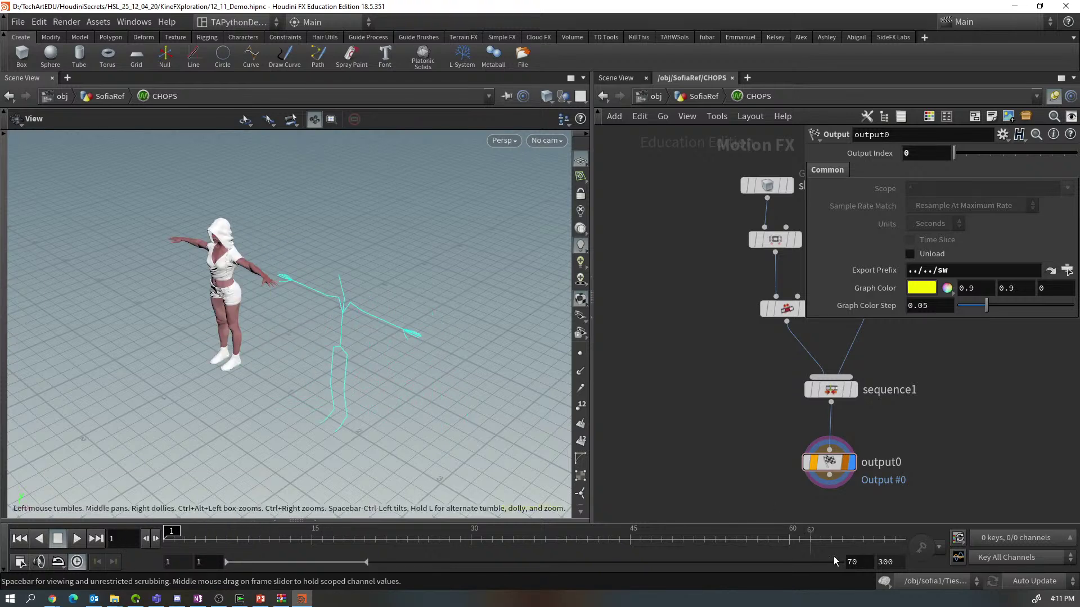
pyautogui.write('10')
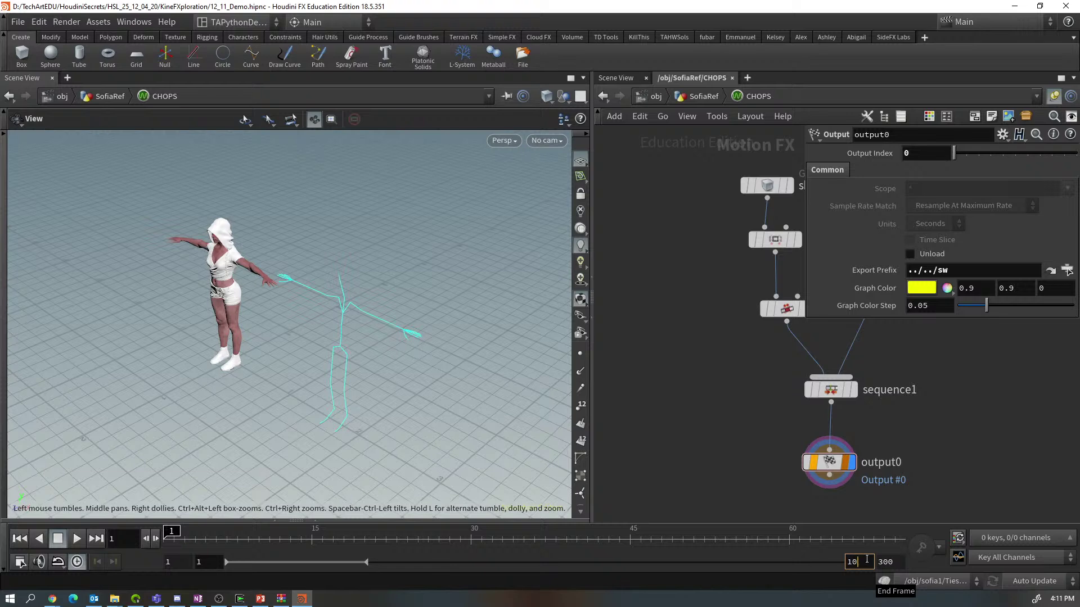
pyautogui.write('5')
pyautogui.press('Return')
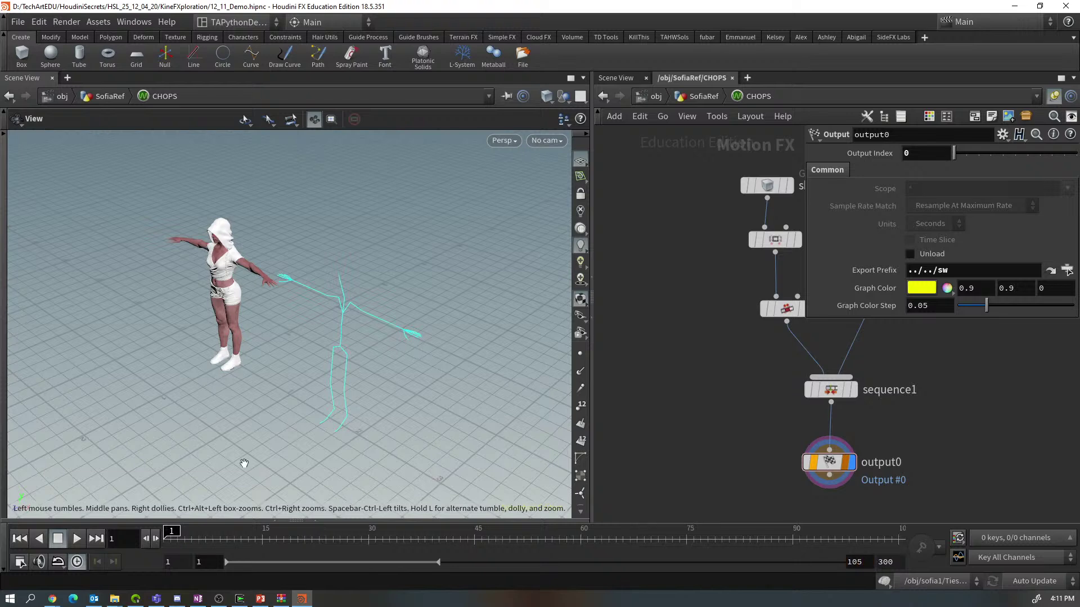
pyautogui.moveTo(172, 532); pyautogui.dragTo(25, 498)
# Widen the network editor against the 3D viewport so the CHOPS node chain is clear of the parameter panel
pyautogui.moveTo(929, 404); pyautogui.dragTo(776, 394, button='middle')
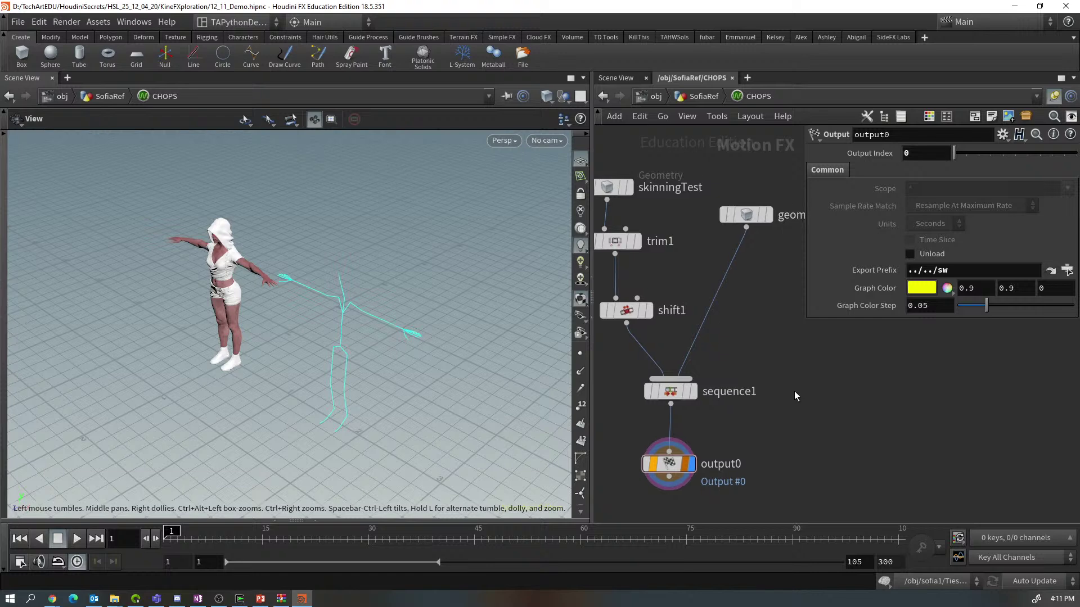
pyautogui.moveTo(591, 382); pyautogui.dragTo(474, 382)
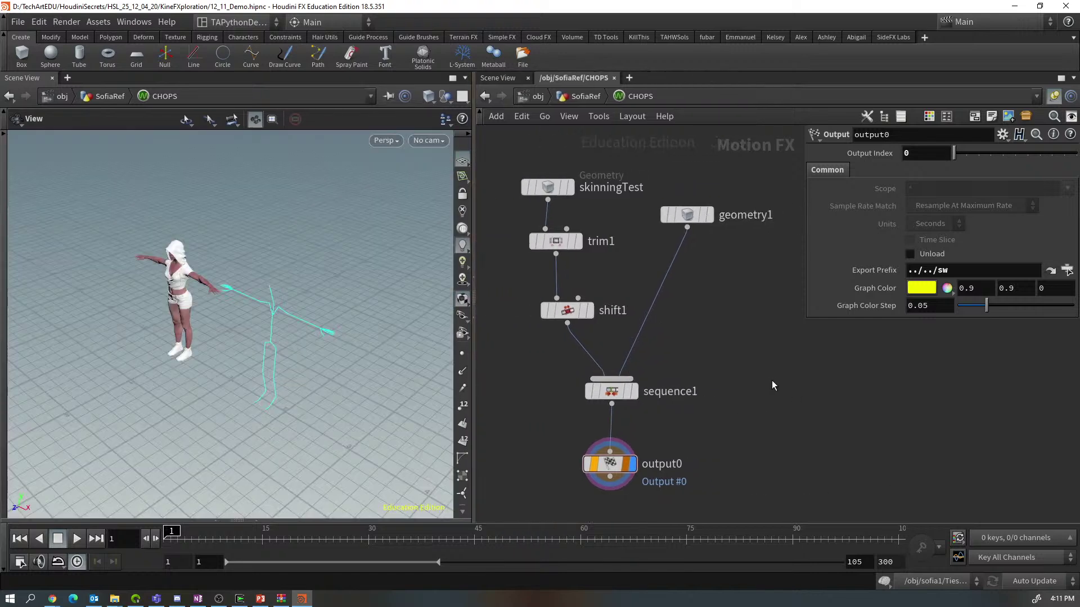
pyautogui.press('Tab')
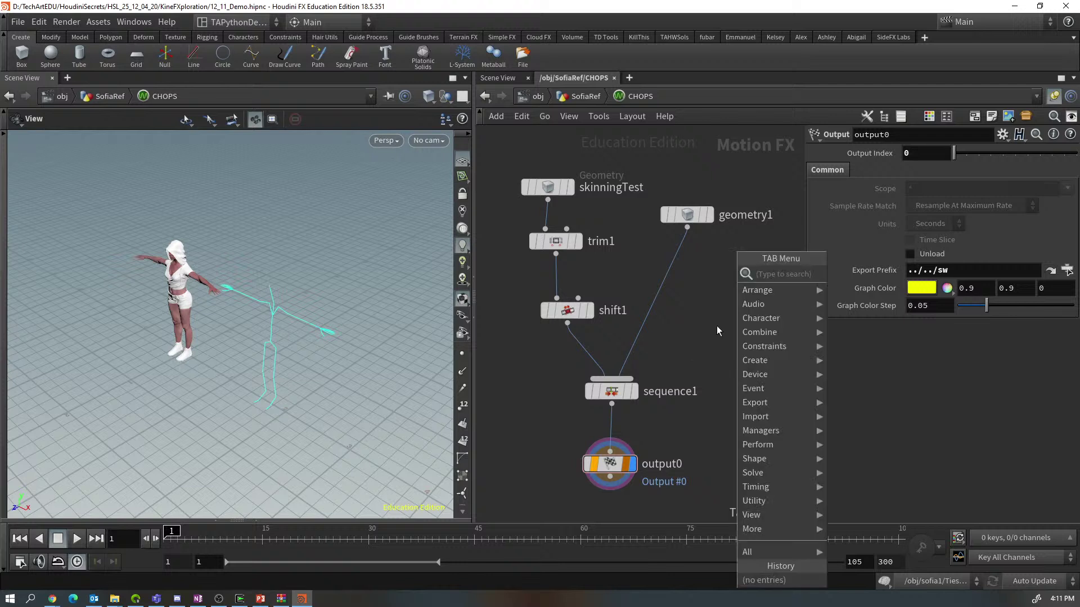
pyautogui.press('Escape')
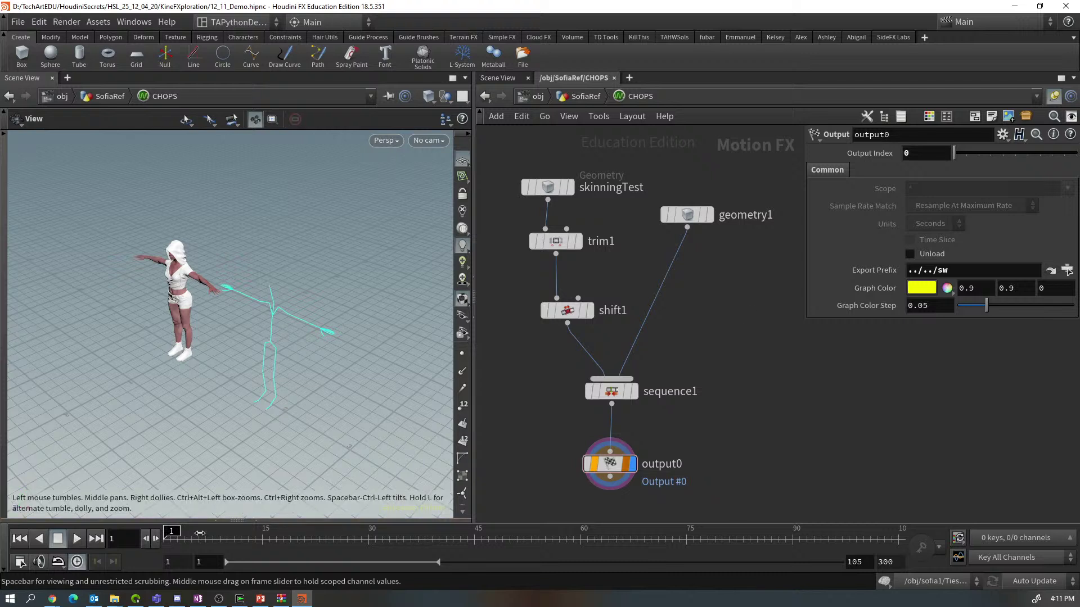
pyautogui.moveTo(200, 533)
pyautogui.mouseDown()
pyautogui.moveTo(487, 533)
pyautogui.moveTo(105, 509)
pyautogui.mouseUp()
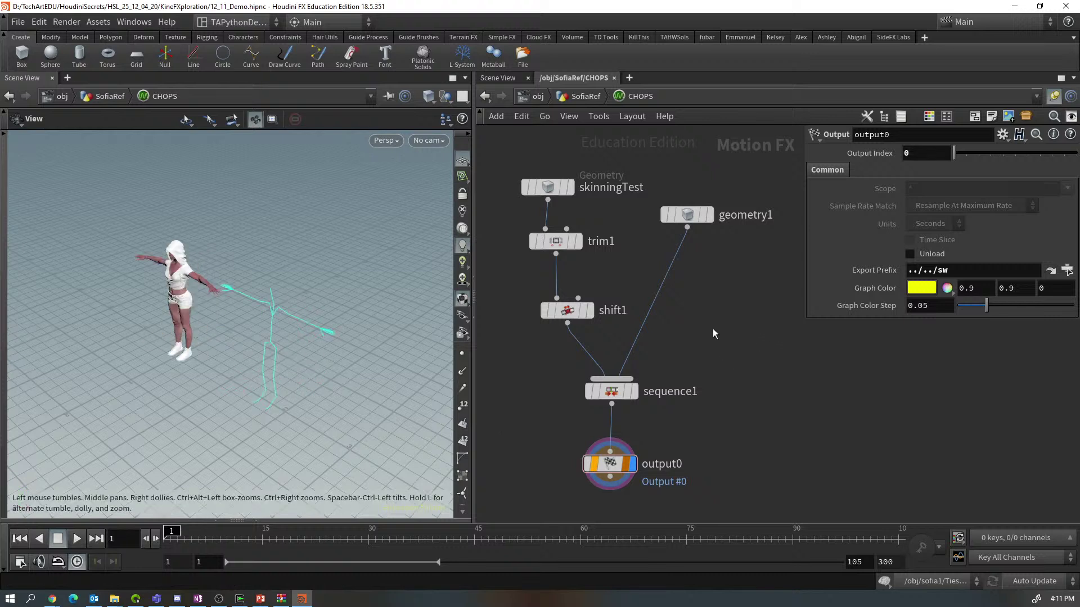
# Save the current scene as 12_11_Demo.hipnc under its existing name
pyautogui.moveTo(713, 335); pyautogui.dragTo(734, 308, button='middle')
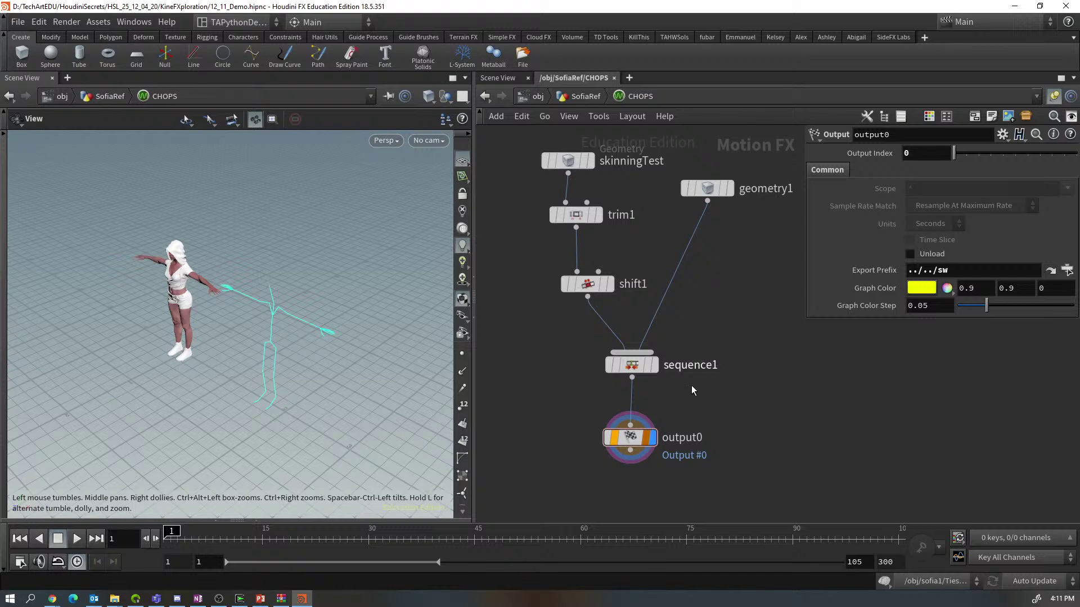
pyautogui.moveTo(632, 441)
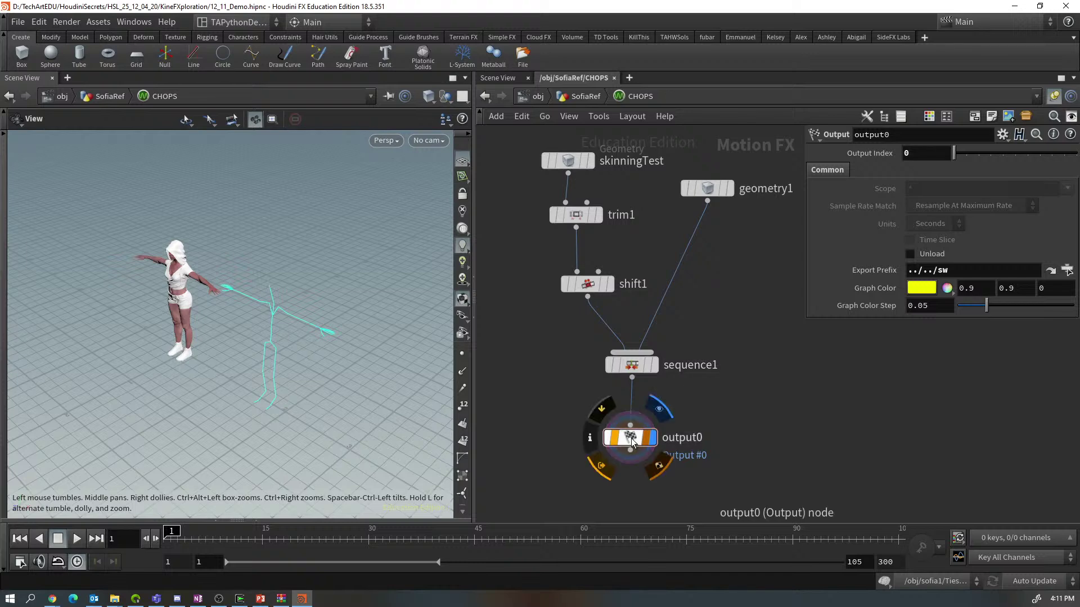
pyautogui.click(17, 21)
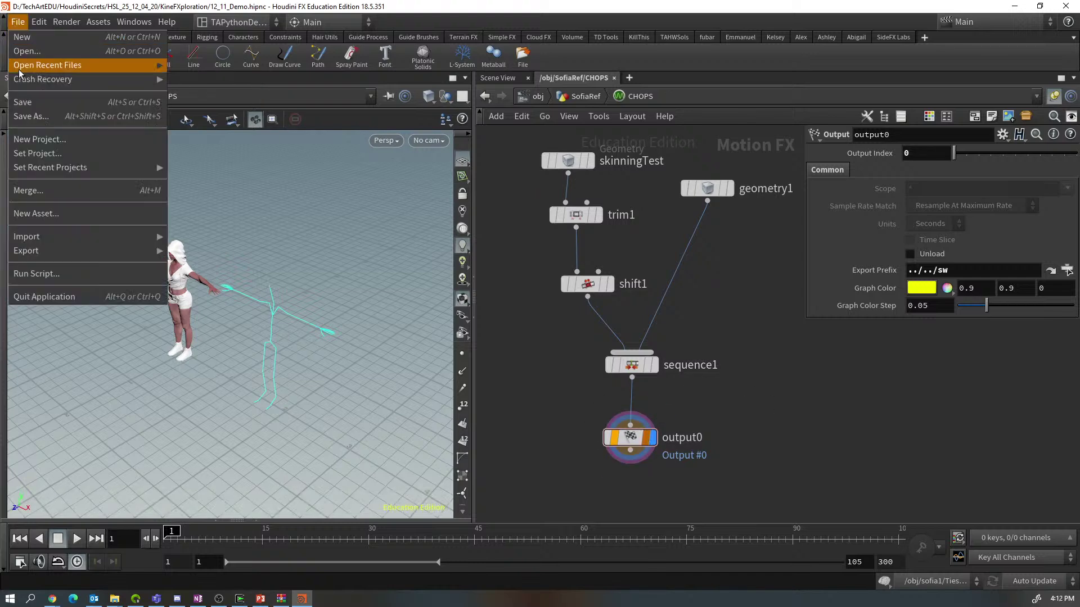
pyautogui.click(23, 102)
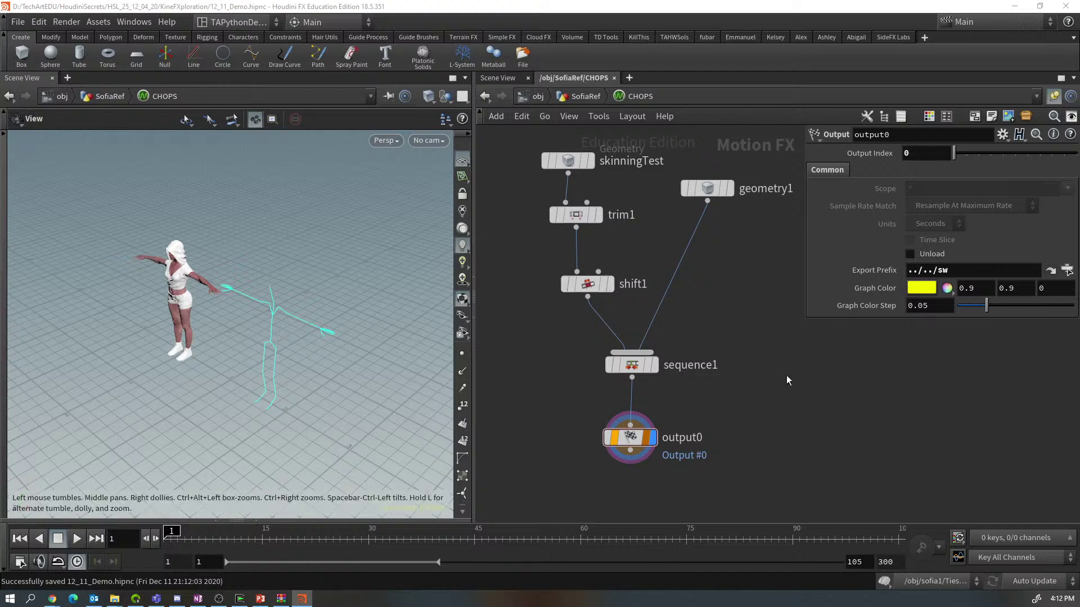
# Examine the node info of output0 for its channel names, frame range and override column, and close it
pyautogui.moveTo(630, 444)
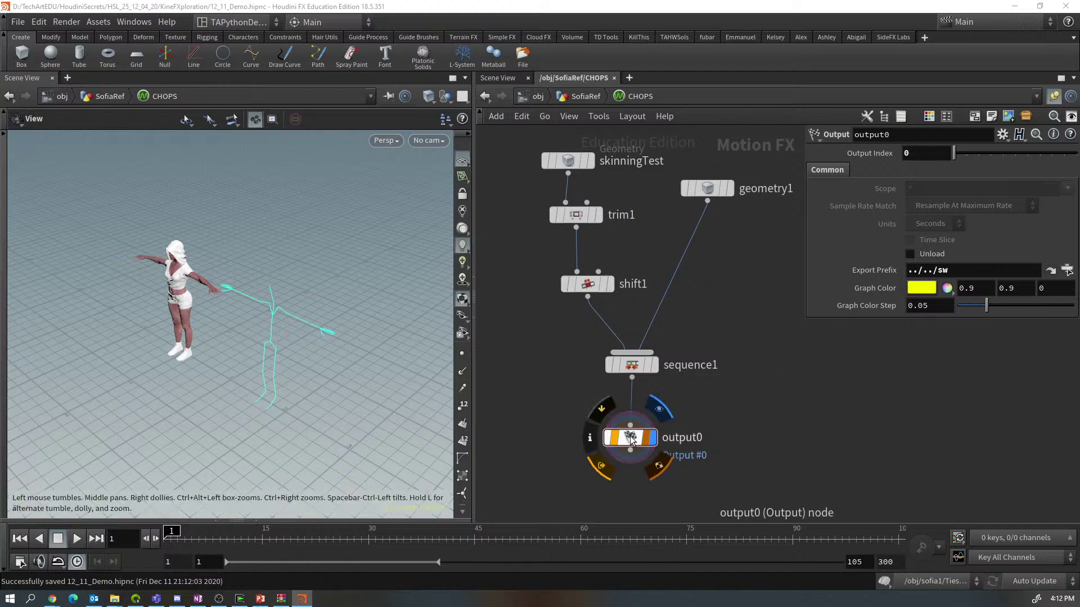
pyautogui.click(590, 437)
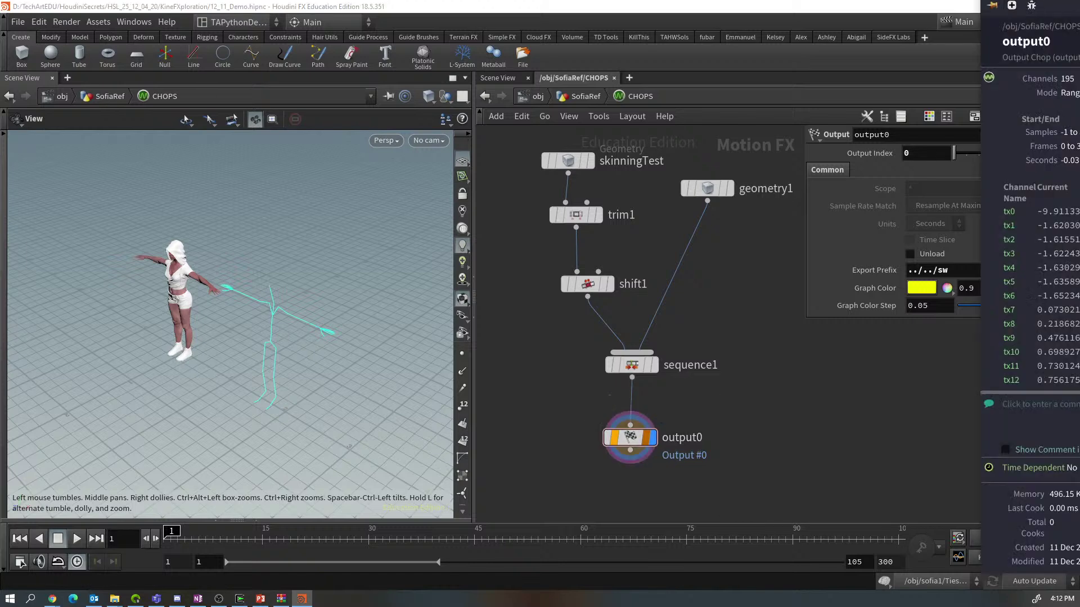
pyautogui.moveTo(1077, 4); pyautogui.dragTo(638, 13)
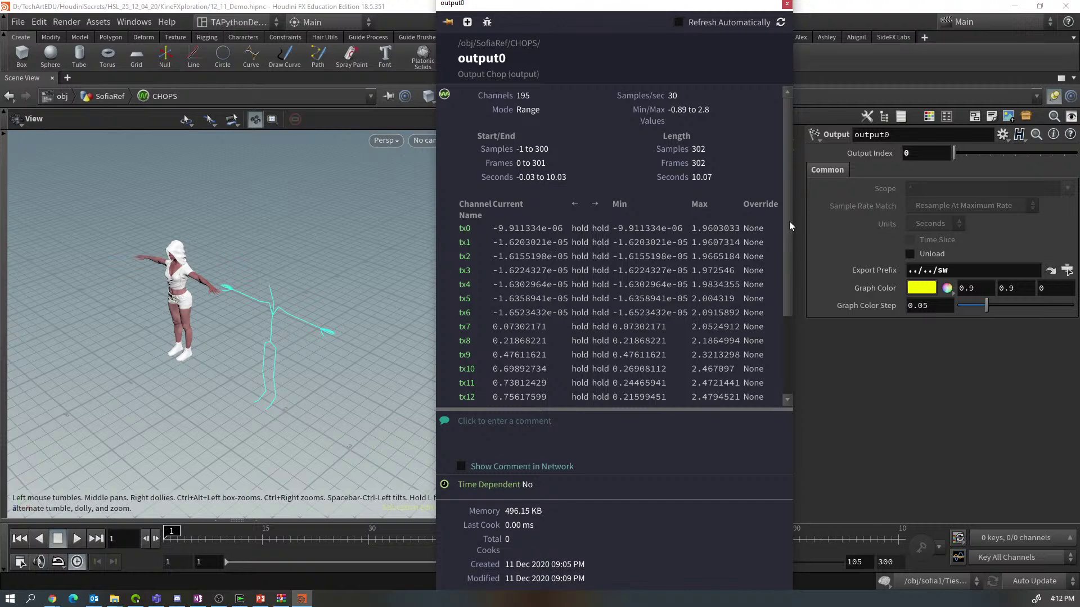
pyautogui.moveTo(788, 221); pyautogui.dragTo(812, 158)
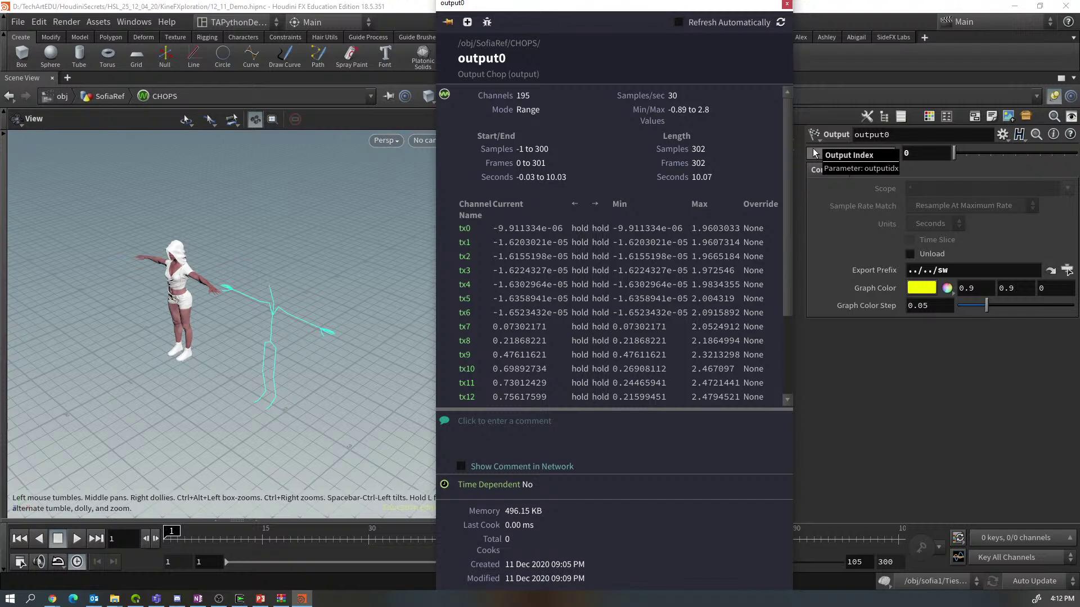
pyautogui.click(940, 383)
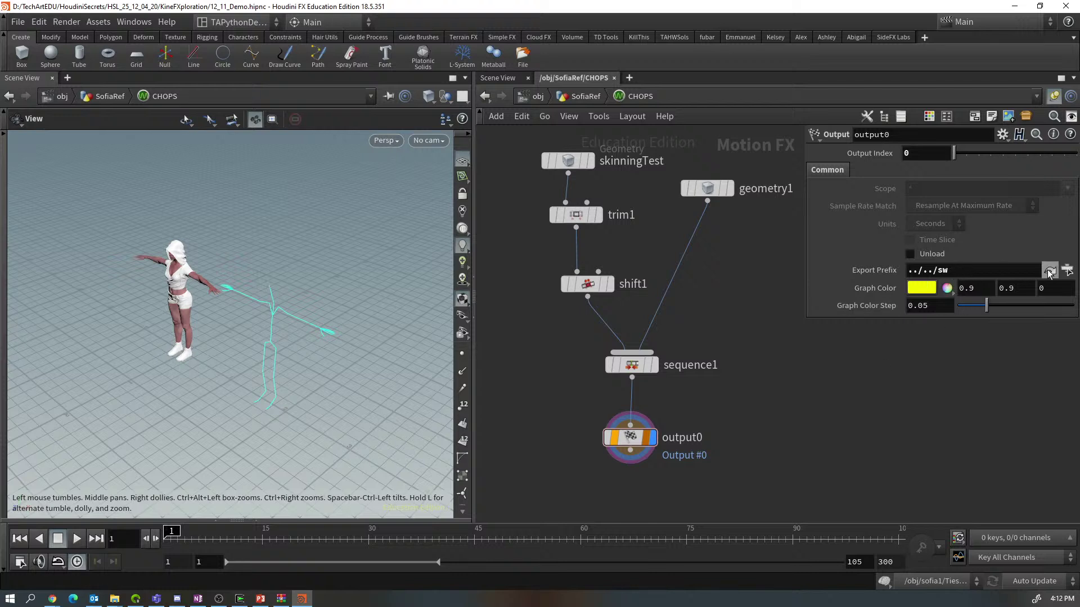
# Point the Export Prefix of output0 to the switch1 node inside SofiaRef, using a relative path
pyautogui.click(1067, 271)
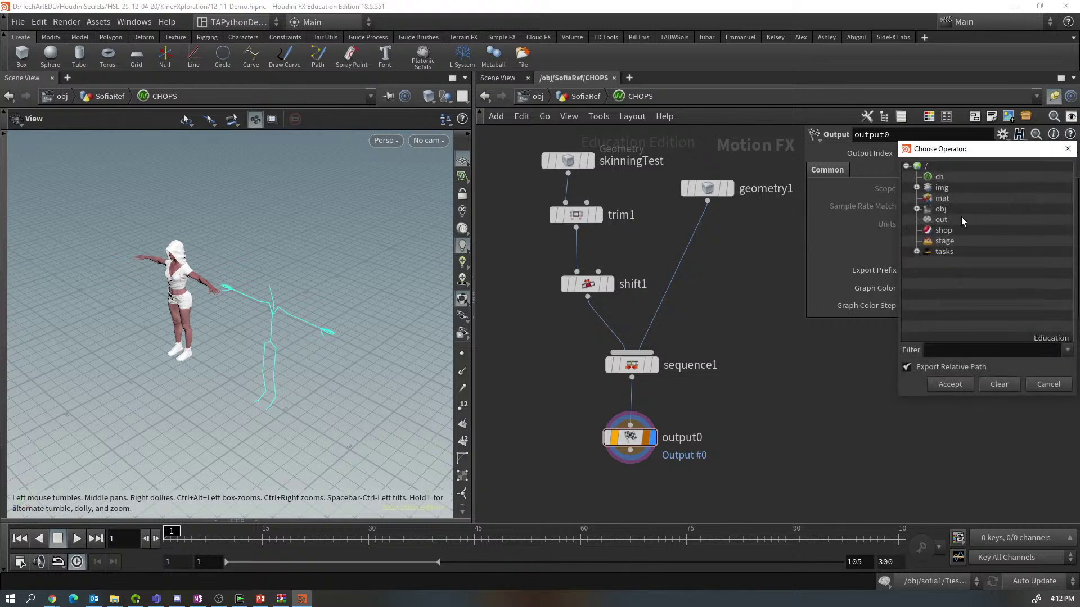
pyautogui.click(917, 209)
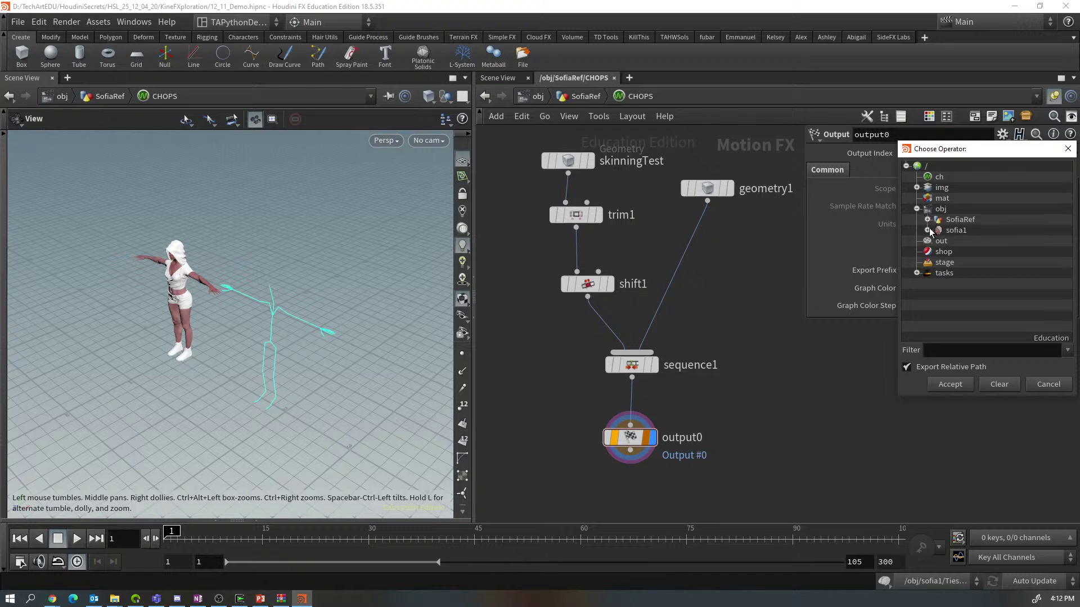
pyautogui.click(928, 219)
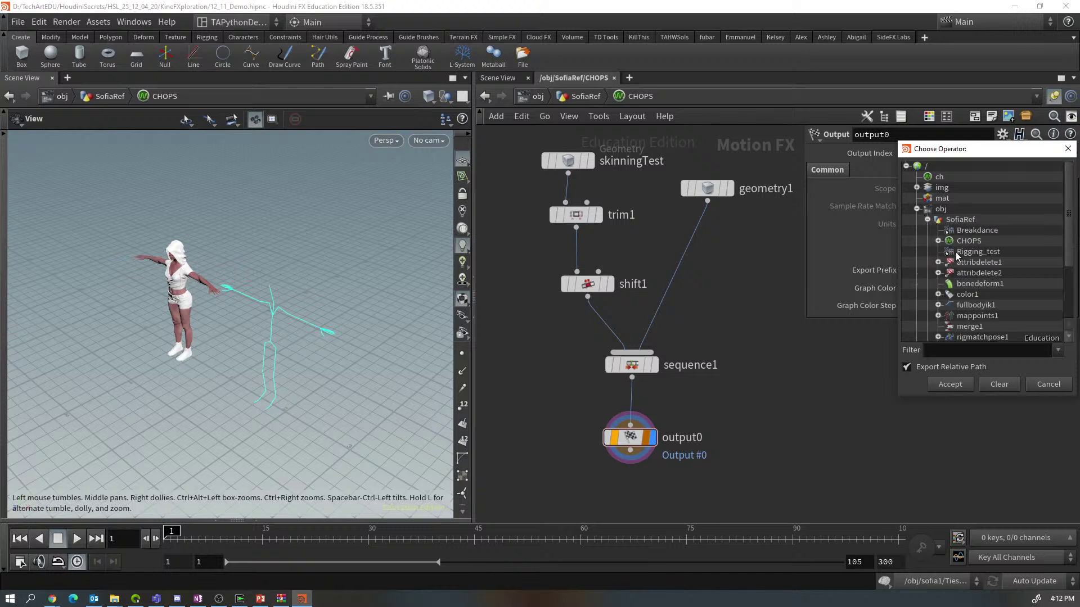
pyautogui.scroll(-2, 984, 293)
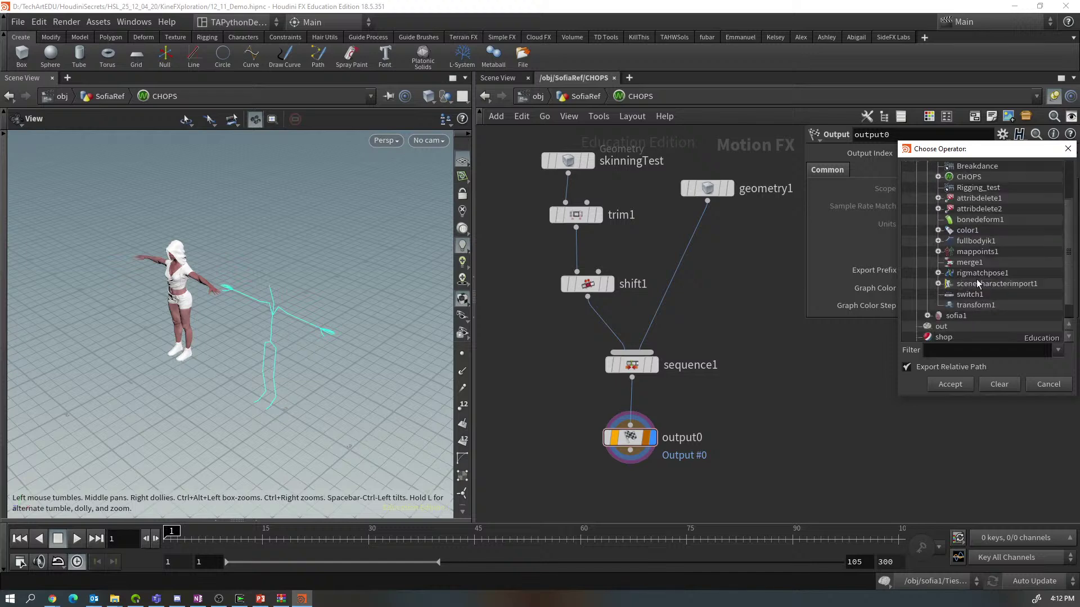
pyautogui.click(967, 294)
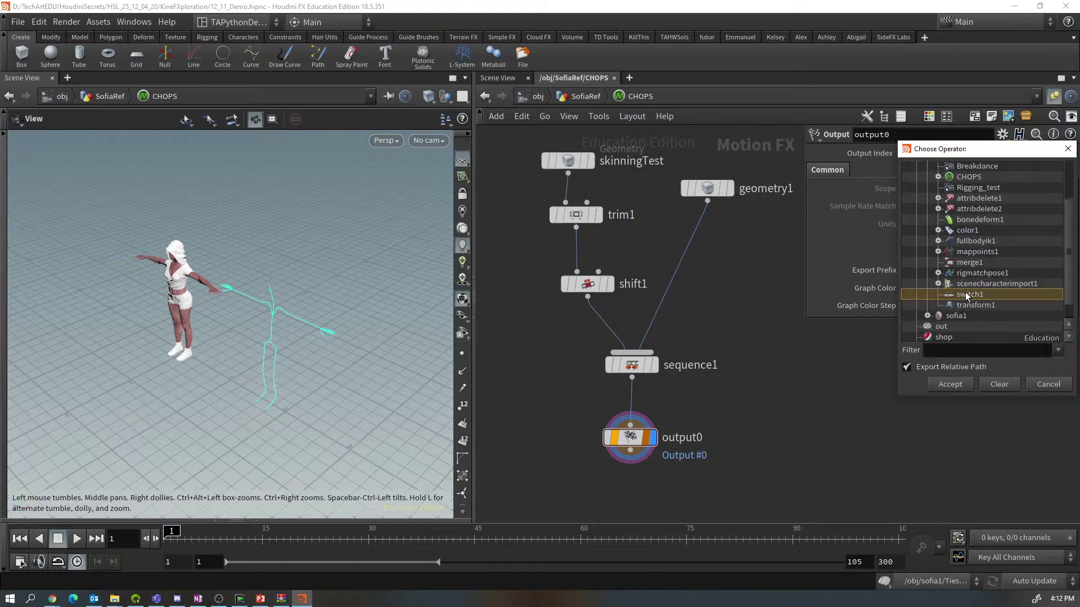
pyautogui.click(950, 384)
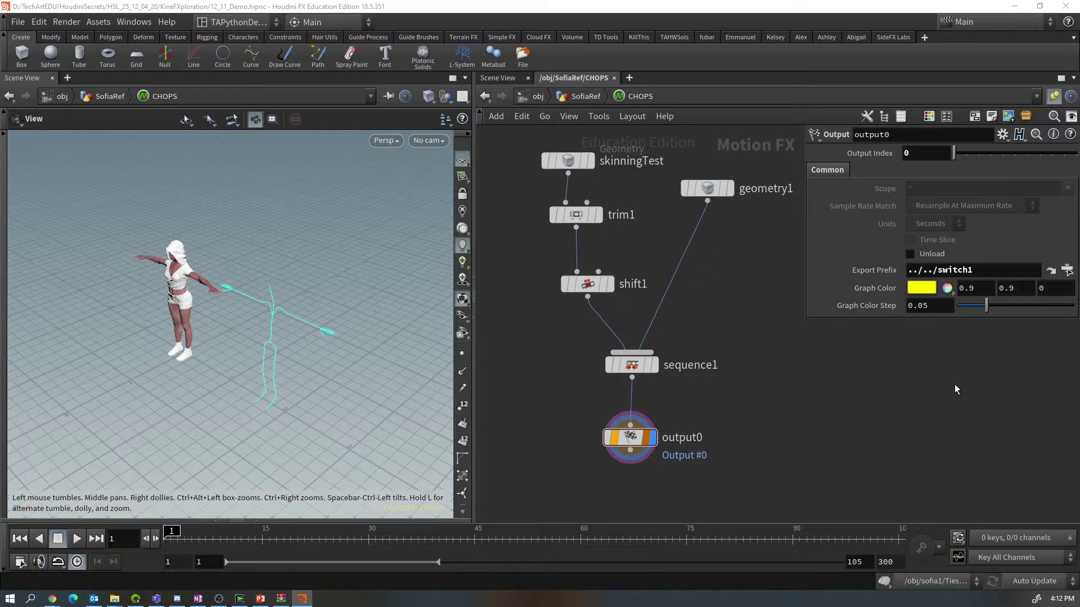
# Check the channel overrides in output0's node info again with the switch1 export prefix
pyautogui.moveTo(640, 441)
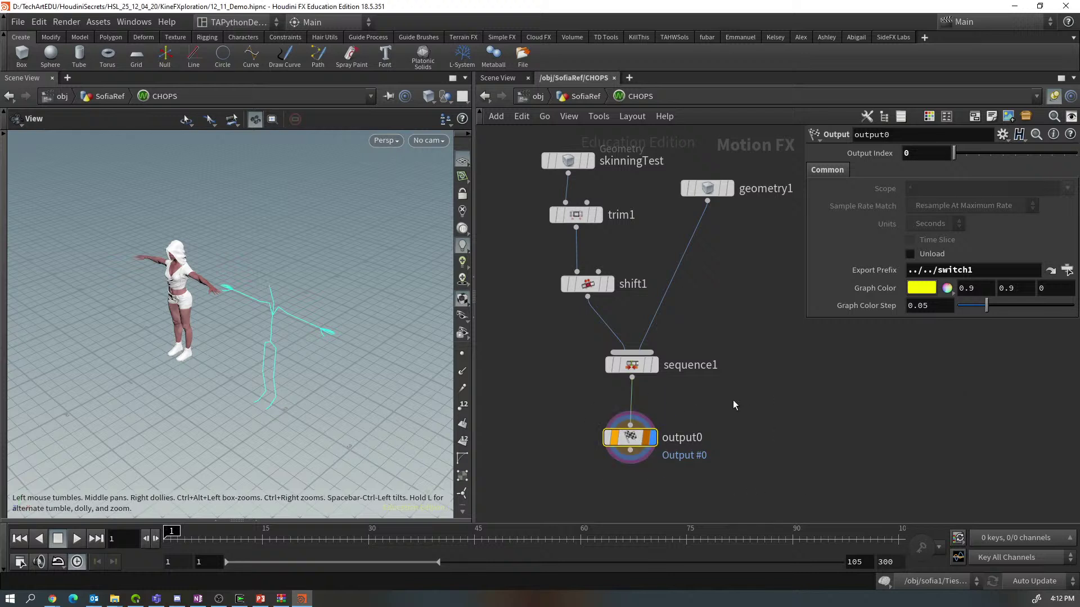
pyautogui.moveTo(640, 440); pyautogui.dragTo(642, 434)
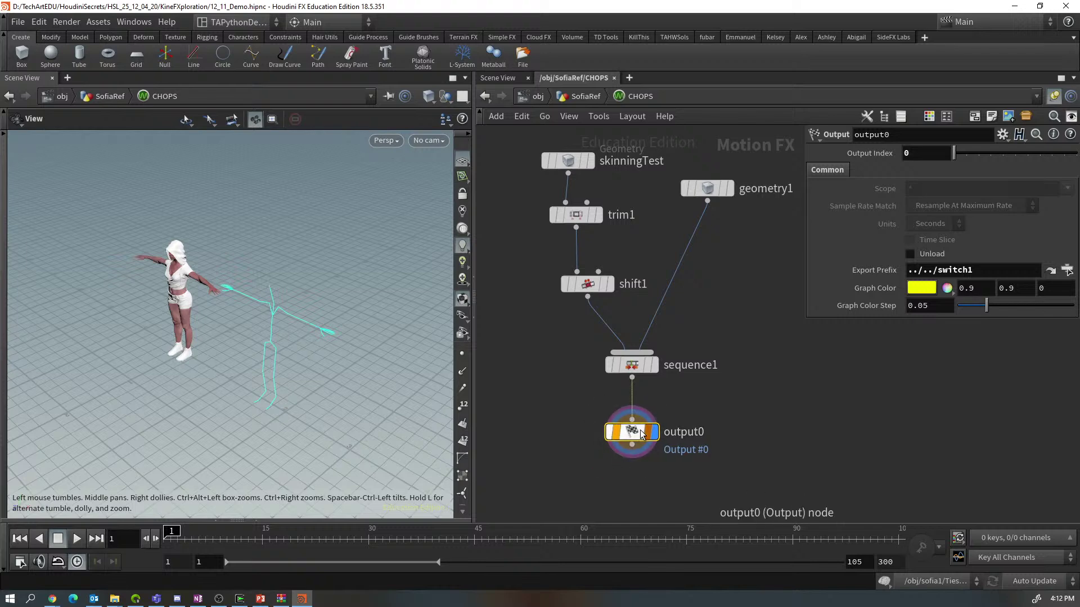
pyautogui.click(593, 432)
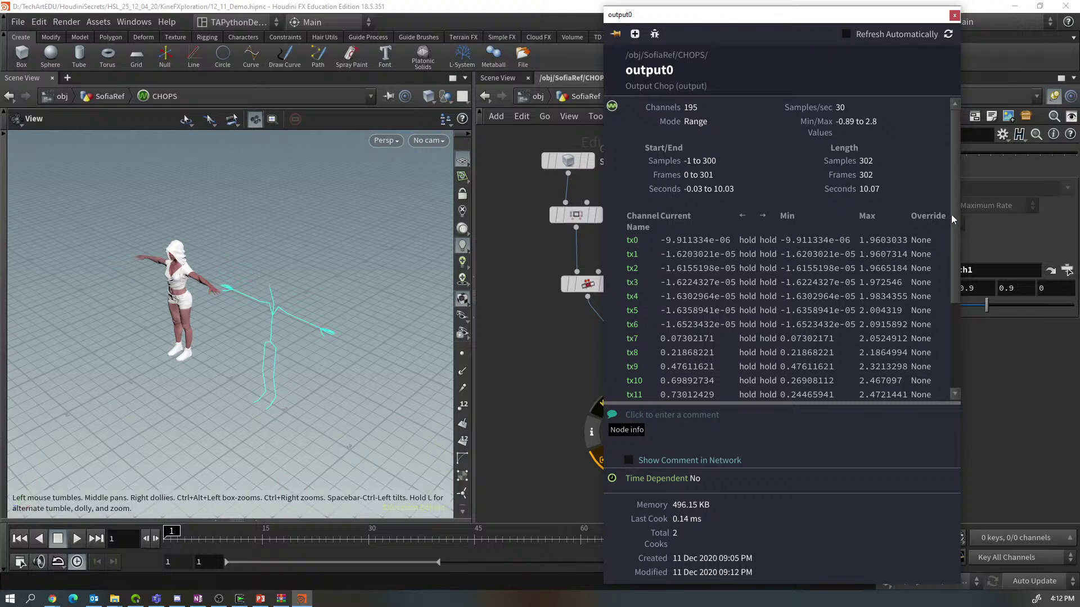
pyautogui.scroll(-3, 950, 214)
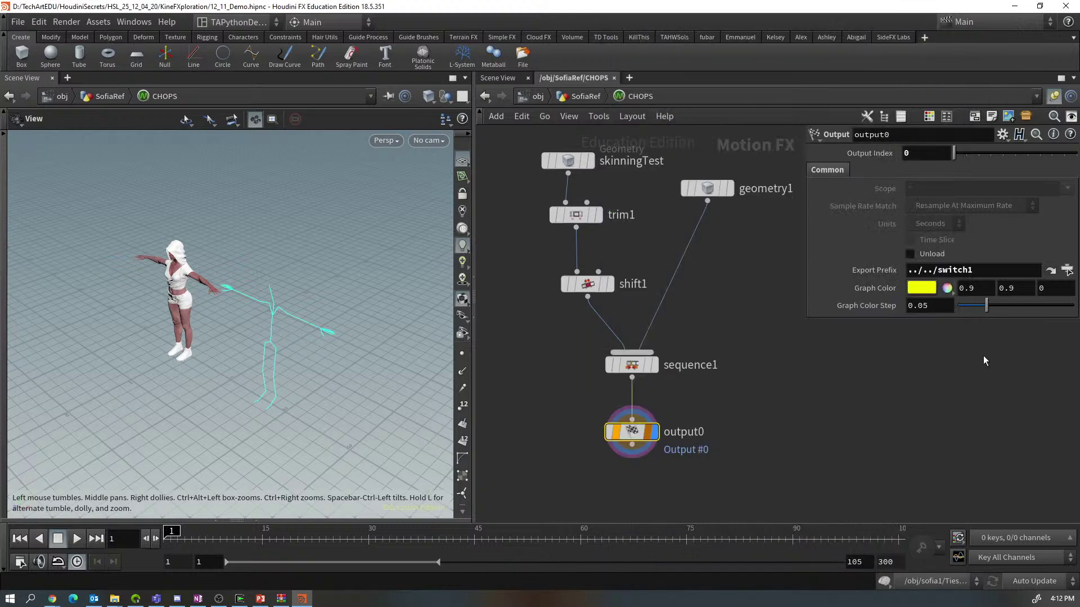
# Toggle the export flag of output0 off and back on
pyautogui.click(910, 254)
pyautogui.moveTo(643, 423)
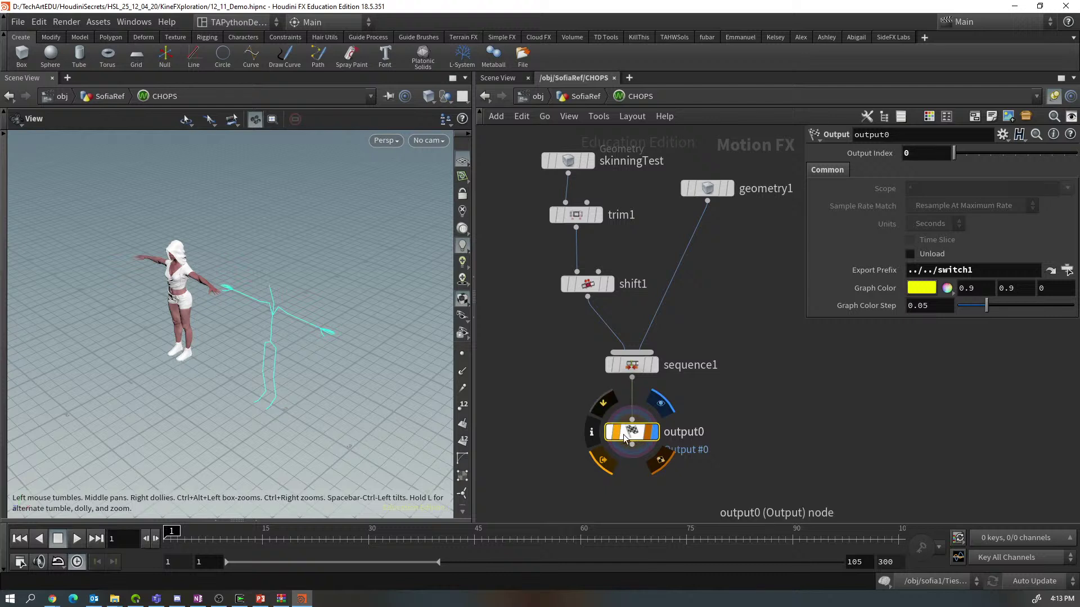
pyautogui.click(603, 463)
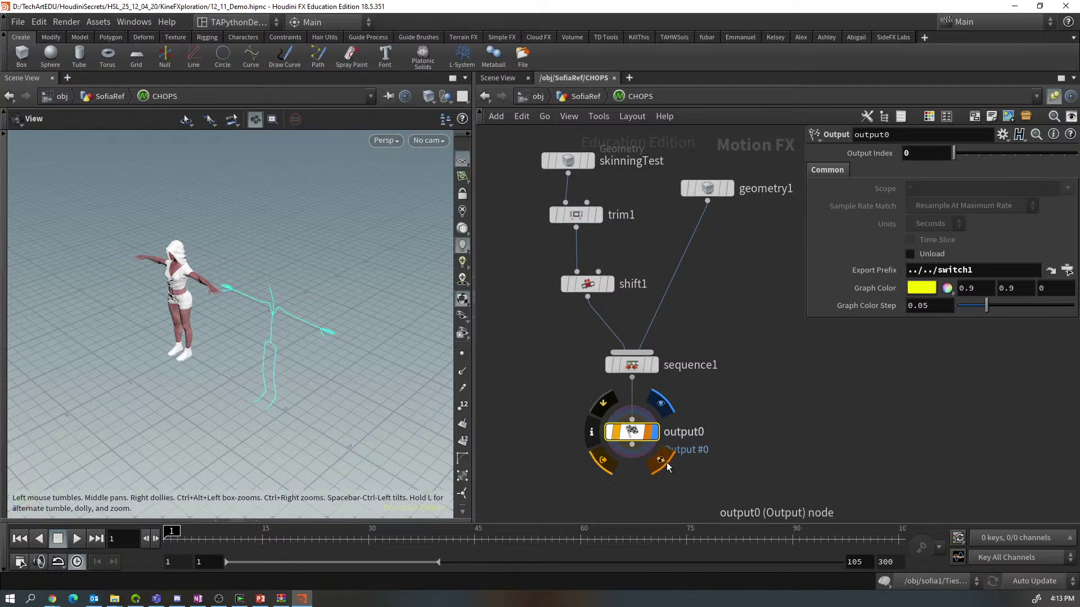
pyautogui.click(602, 463)
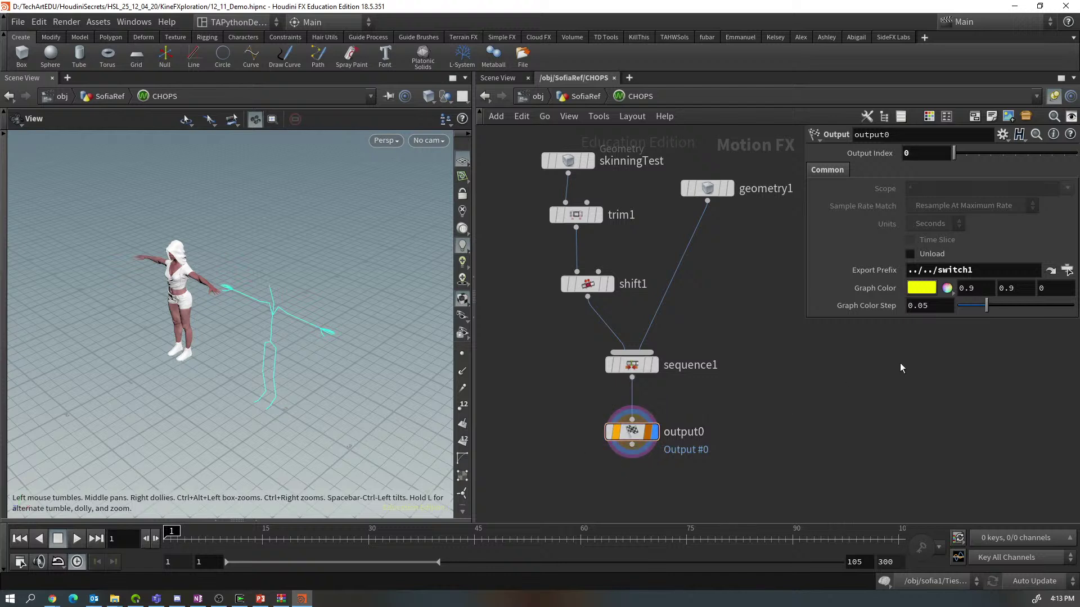
# Add a trailing slash to the Export Prefix of output0 so it reads ../../switch1/
pyautogui.moveTo(900, 364); pyautogui.dragTo(790, 325, button='middle')
pyautogui.click(568, 369)
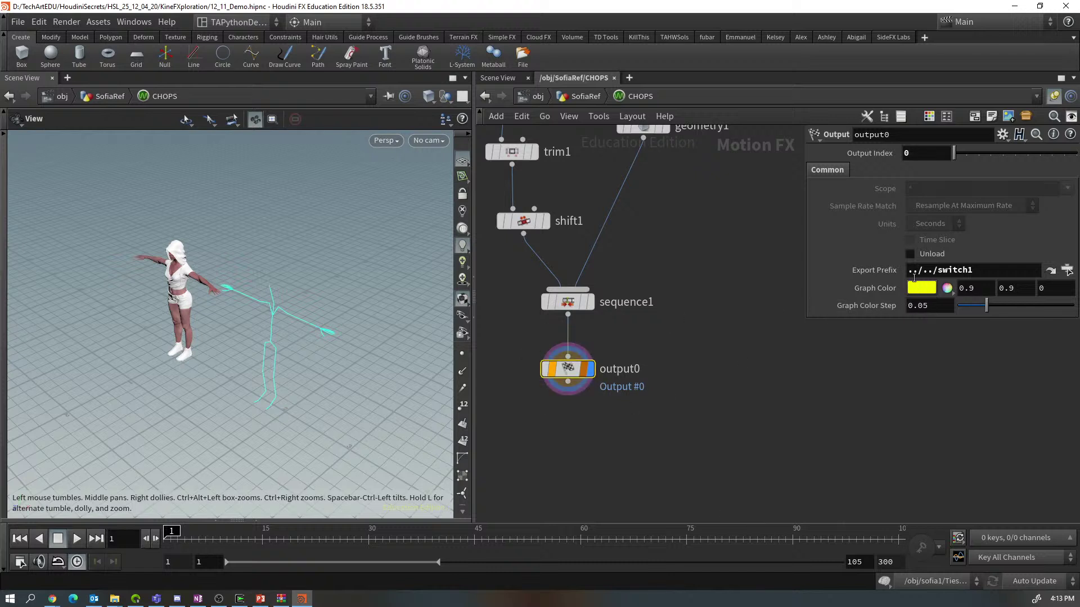
pyautogui.click(984, 269)
pyautogui.write('/')
pyautogui.press('Return')
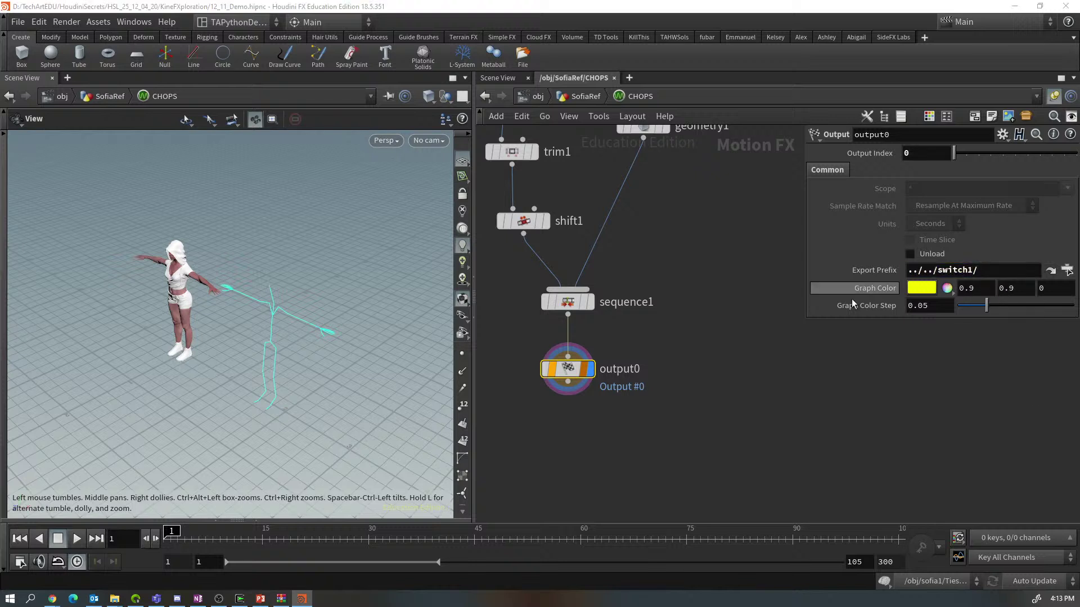
pyautogui.moveTo(562, 370)
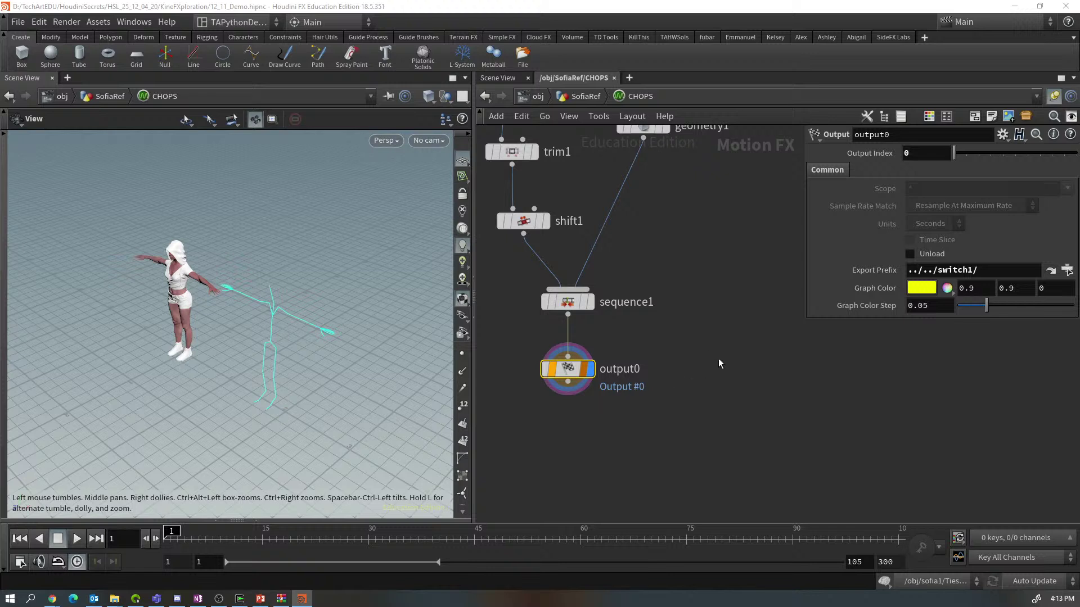
pyautogui.moveTo(740, 382); pyautogui.dragTo(775, 442, button='middle')
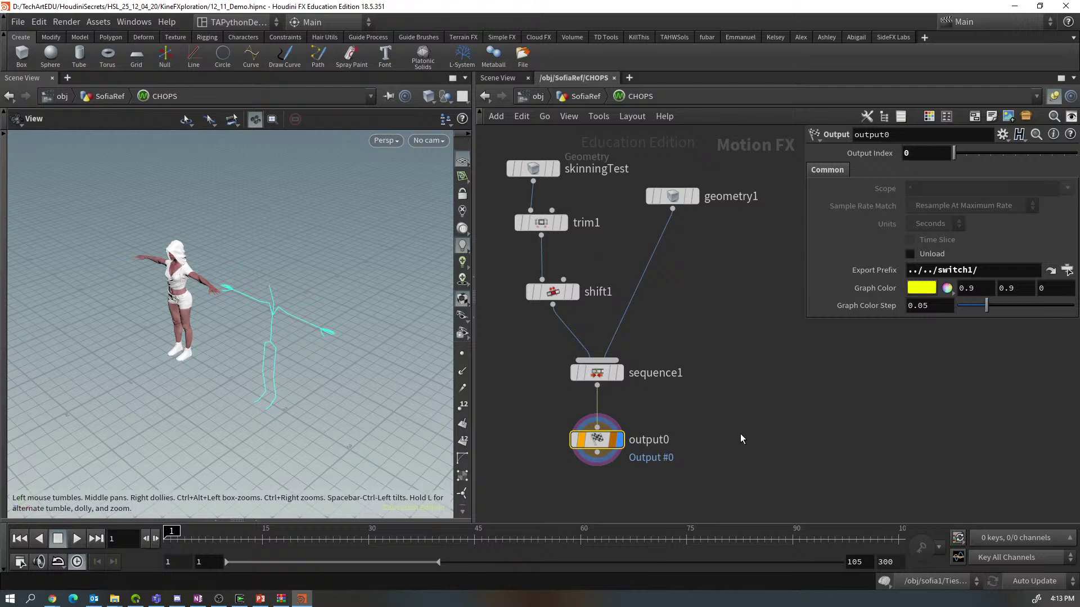
pyautogui.moveTo(599, 443)
pyautogui.click(722, 392)
pyautogui.press('u')
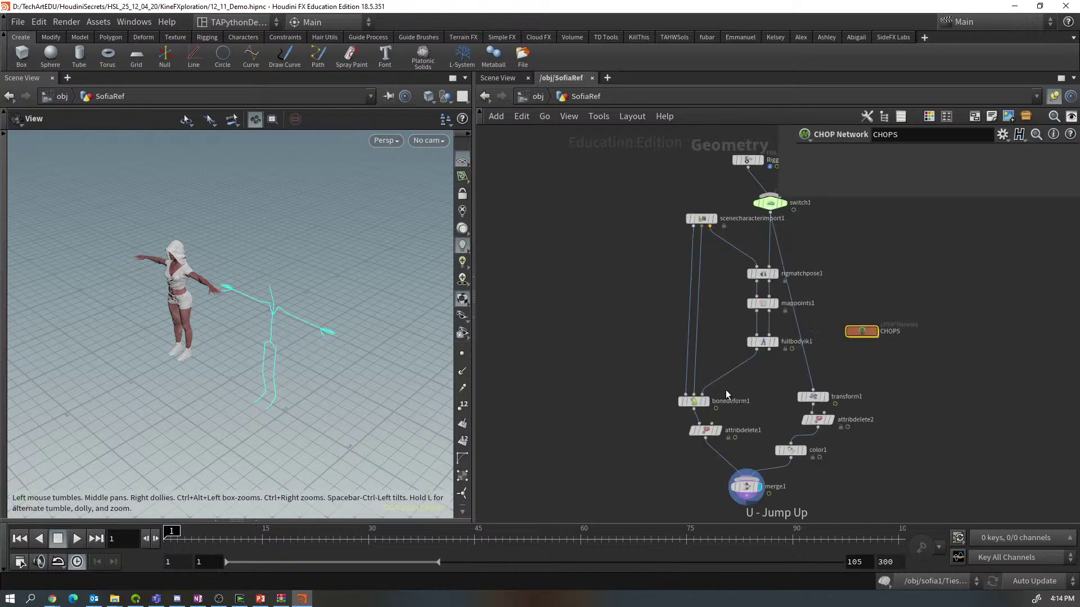
pyautogui.click(744, 488)
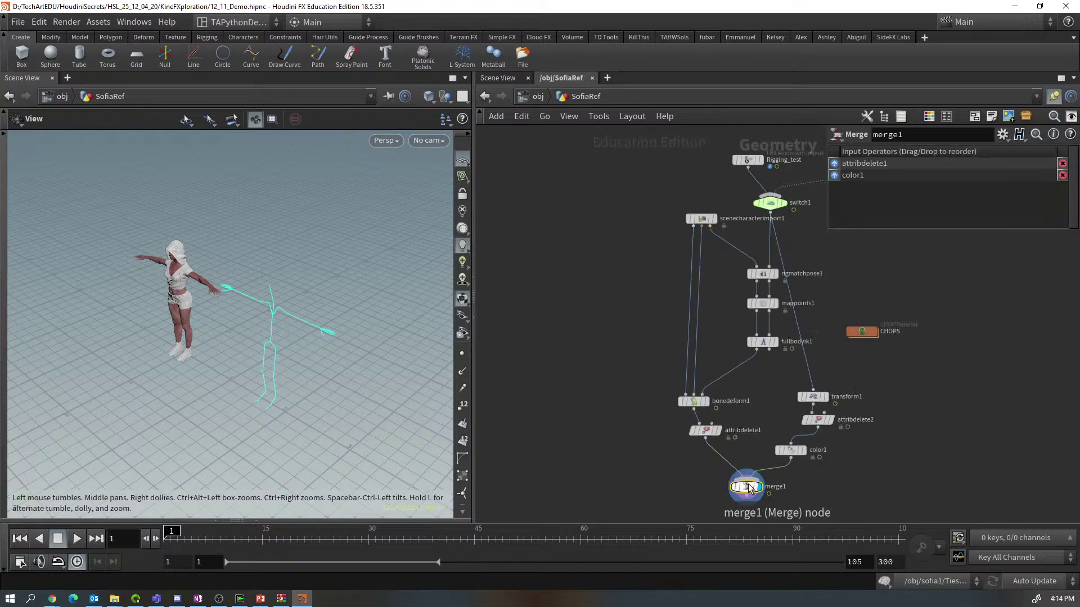
# Rename the output0 node inside SofiaRef's CHOPS network to danceOut
pyautogui.doubleClick(865, 332)
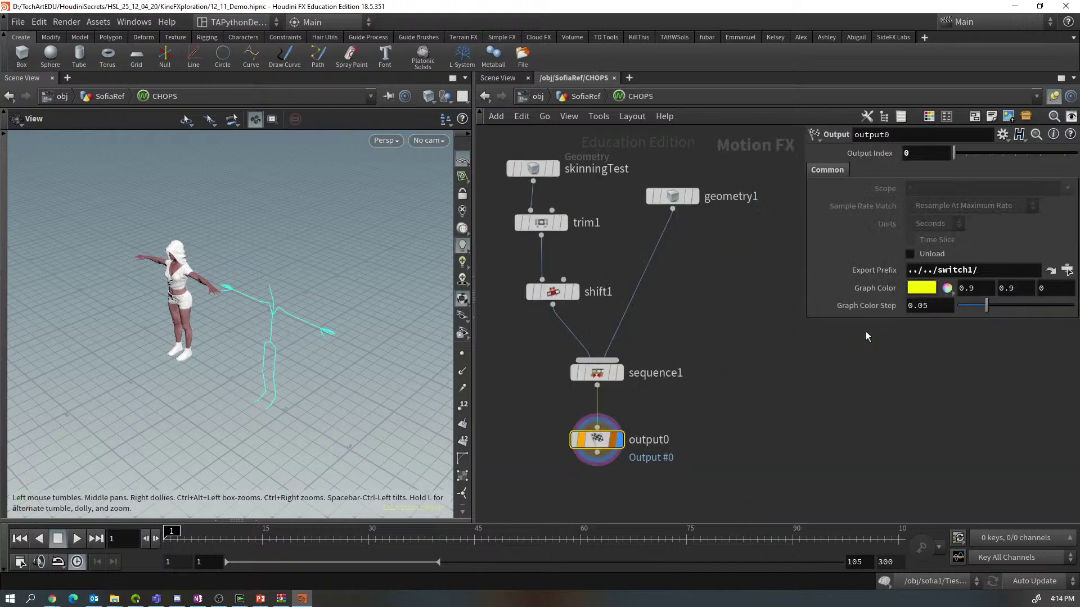
pyautogui.doubleClick(650, 440)
pyautogui.moveTo(672, 441); pyautogui.dragTo(617, 446)
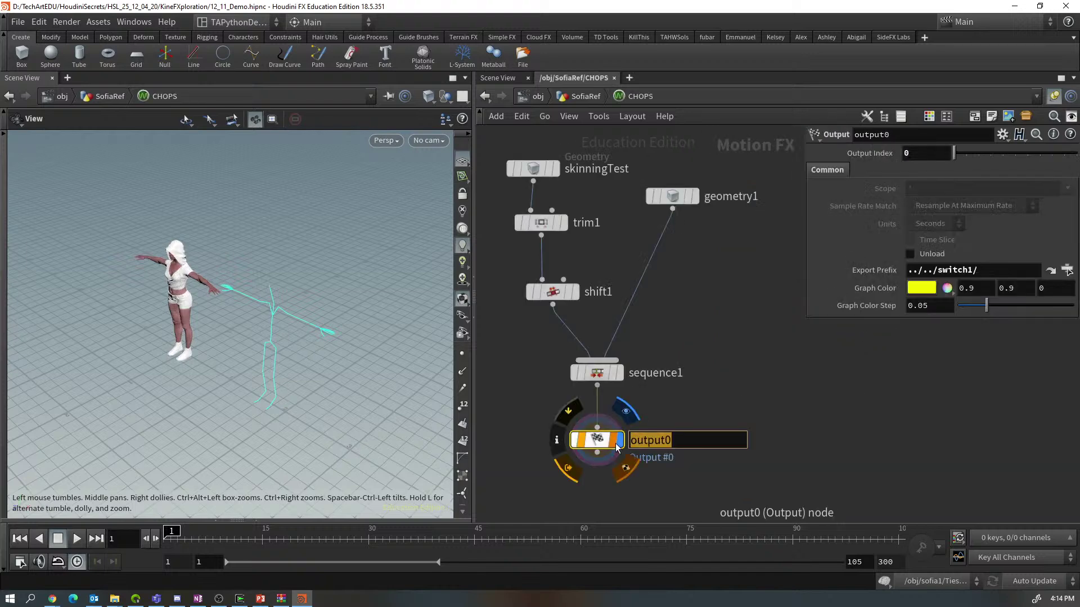
pyautogui.write('Dance')
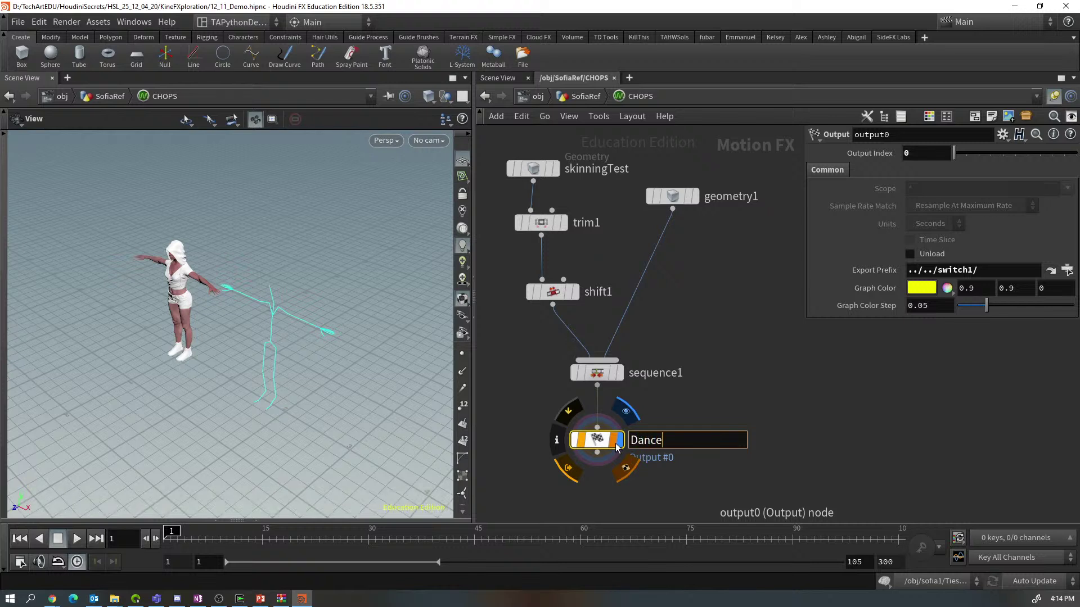
pyautogui.press('BackSpace')
pyautogui.press('BackSpace')
pyautogui.press('BackSpace')
pyautogui.press('BackSpace')
pyautogui.press('BackSpace')
pyautogui.write('danceOut')
pyautogui.press('Return')
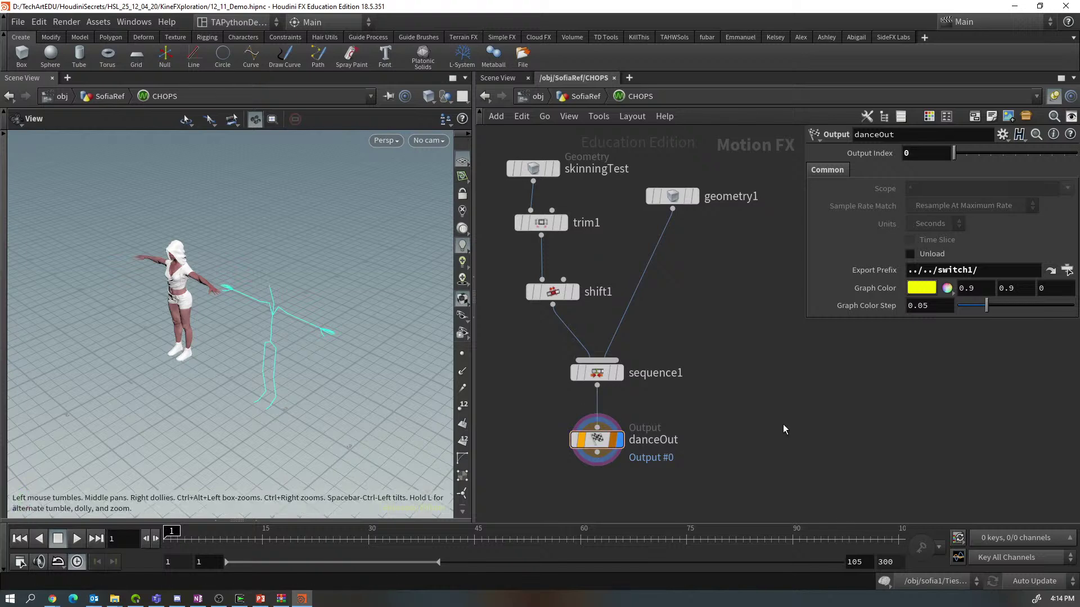
# Insert a Point Wrangle directly below switch1 in the SofiaRef network, feeding both transform1 and the second input of rigmatchpose1
pyautogui.press('u')
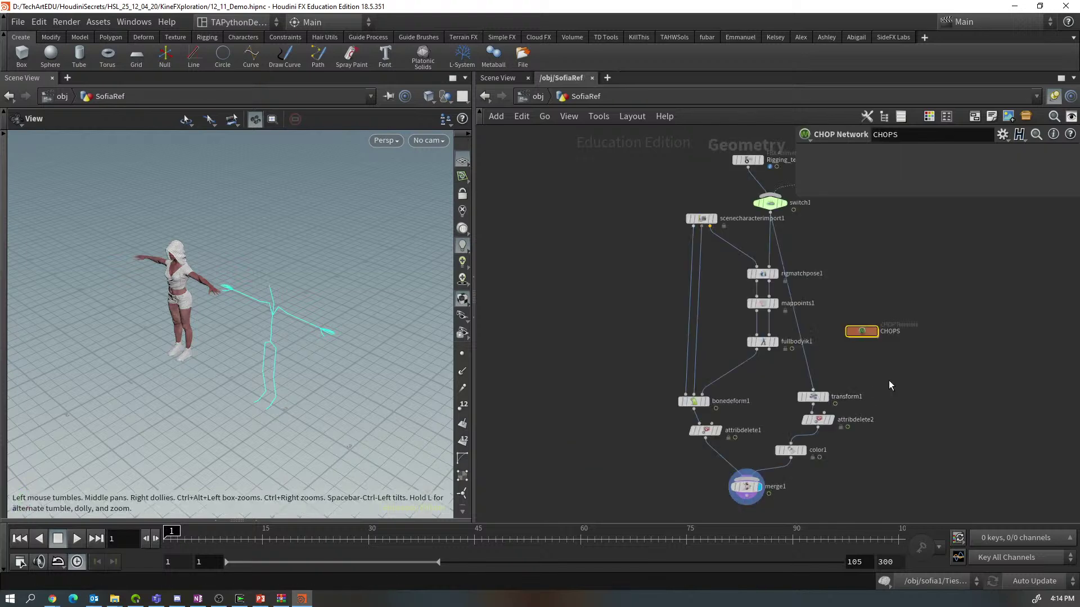
pyautogui.moveTo(823, 374); pyautogui.dragTo(734, 410, button='middle')
pyautogui.moveTo(618, 234); pyautogui.dragTo(676, 223)
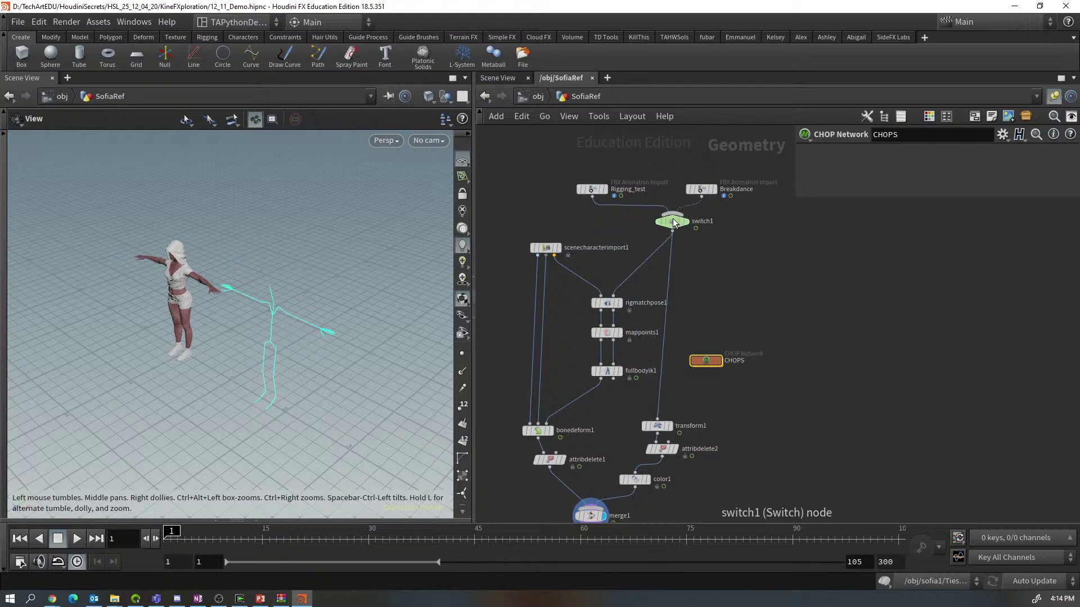
pyautogui.moveTo(673, 222)
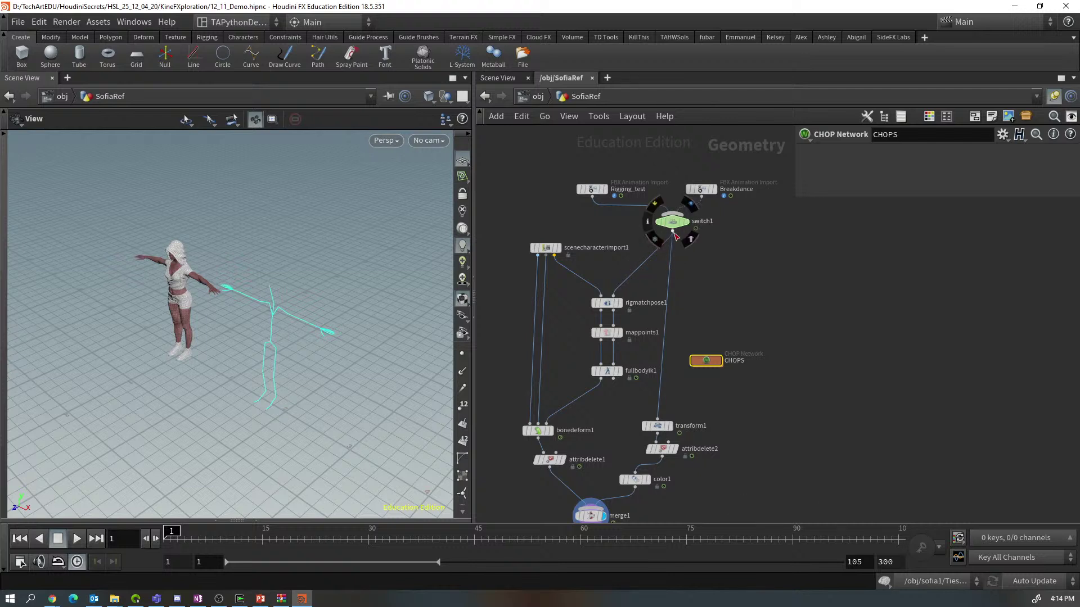
pyautogui.moveTo(672, 230); pyautogui.dragTo(733, 270)
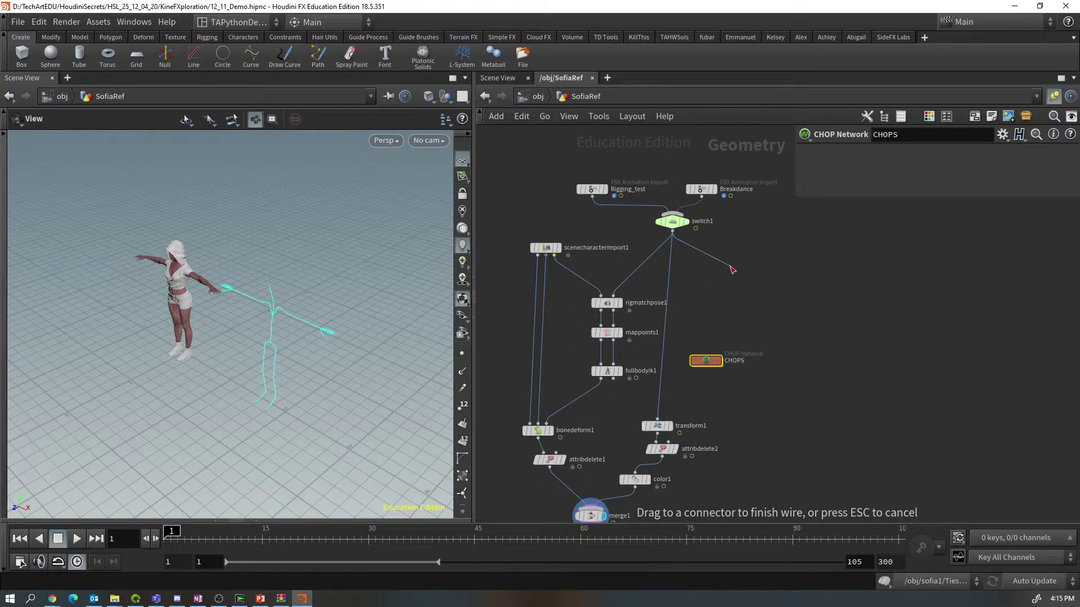
pyautogui.click(730, 268)
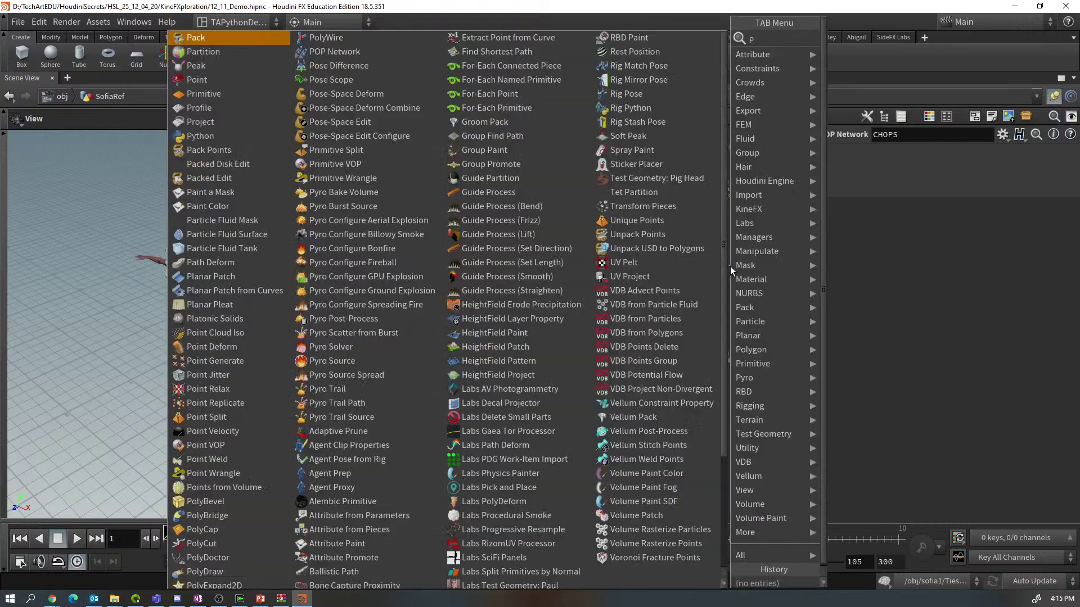
pyautogui.write('poin')
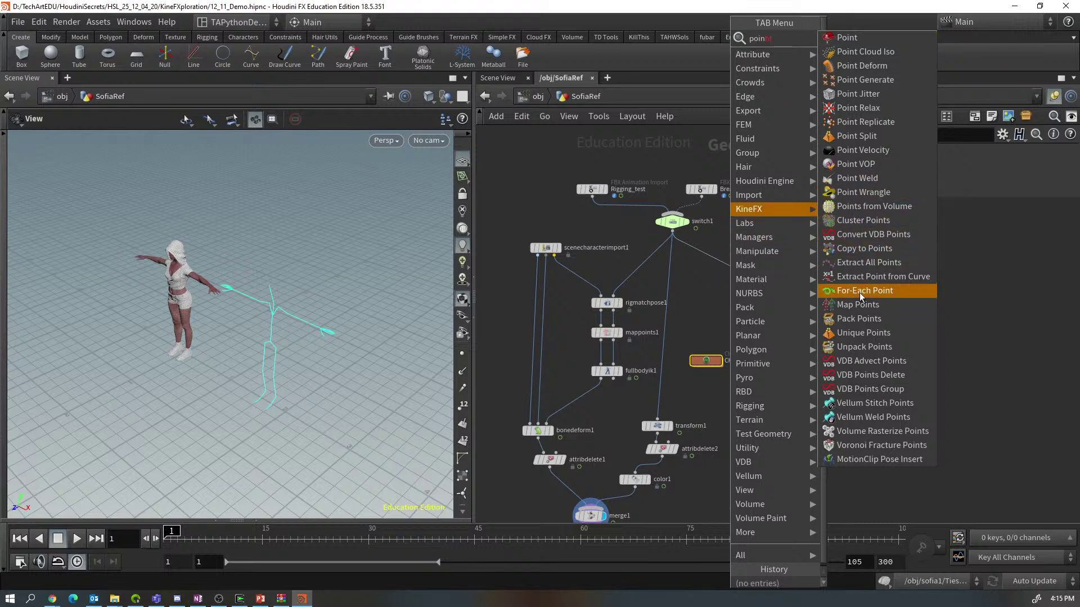
pyautogui.click(858, 193)
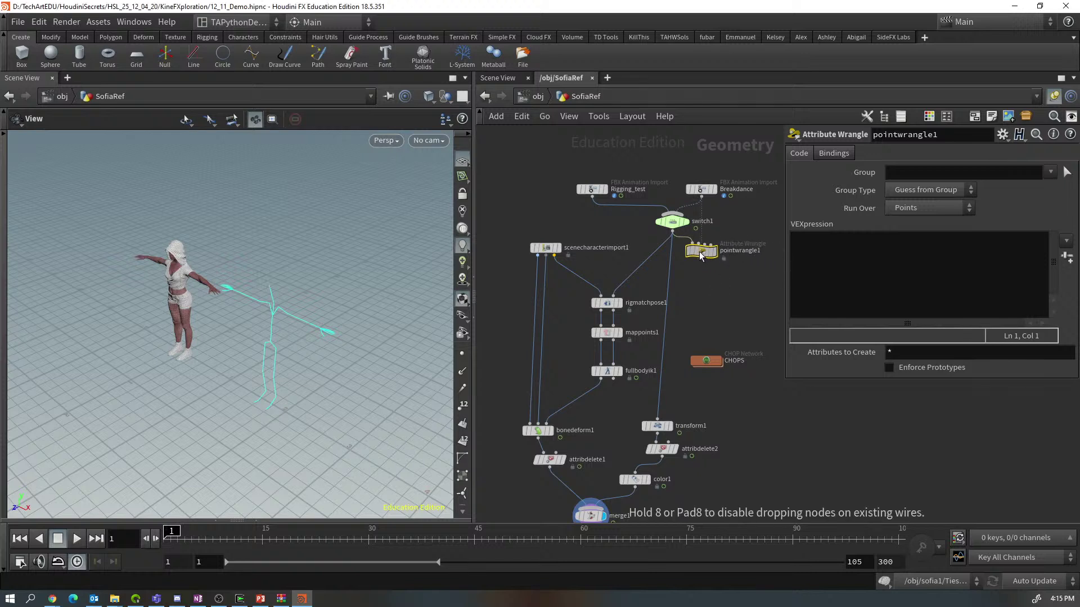
pyautogui.click(674, 260)
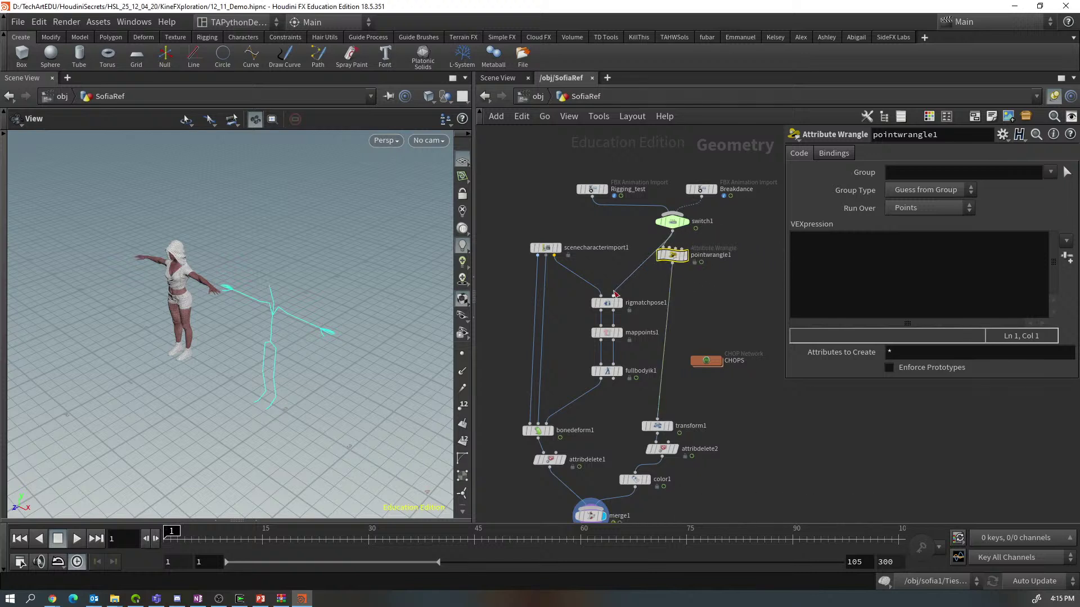
pyautogui.moveTo(614, 295); pyautogui.dragTo(682, 252)
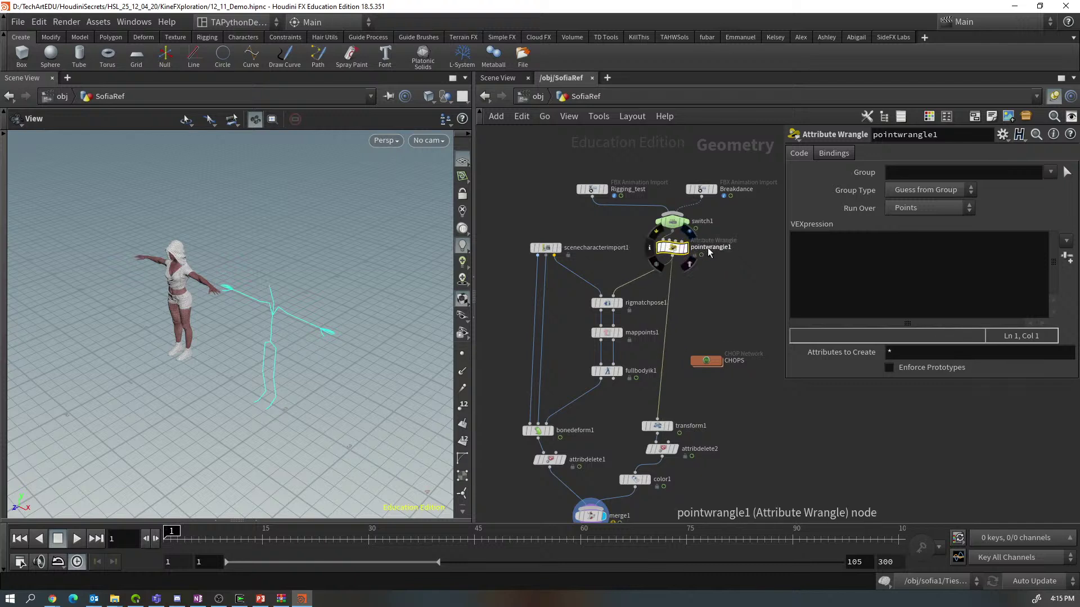
# Rename the new point wrangle below switch1 to PirateCHOPS
pyautogui.doubleClick(707, 247)
pyautogui.write('P')
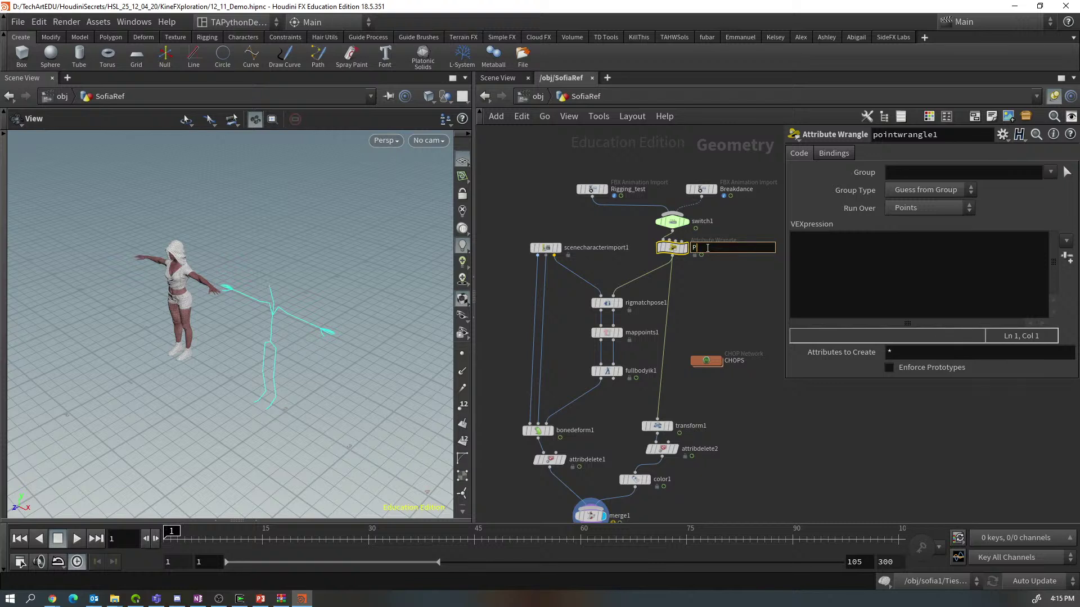
pyautogui.write('iratCHOPS_')
pyautogui.press('BackSpace')
pyautogui.click(707, 248)
pyautogui.write('e')
pyautogui.press('Return')
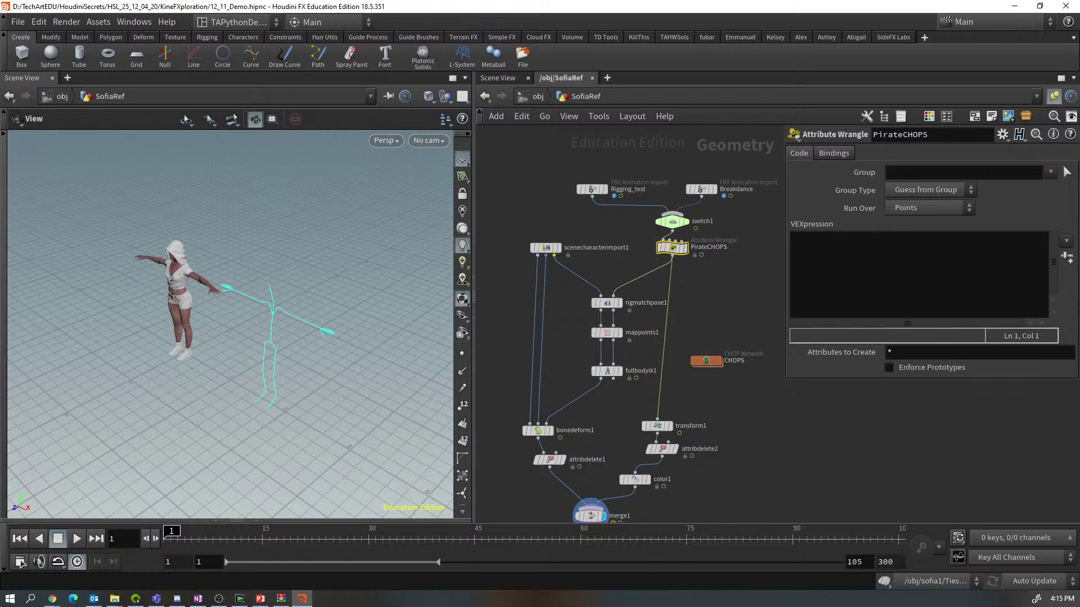
pyautogui.hotkey('alt', 'Tab')
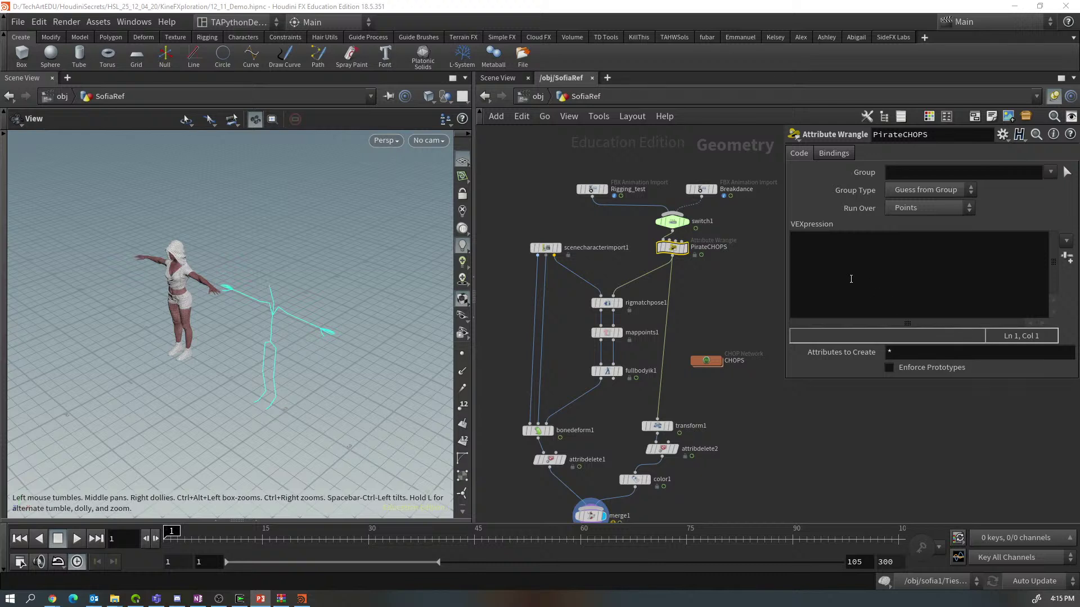
pyautogui.click(823, 243)
pyautogui.write('string tx=sprintf("tx%d", @ptnum);')
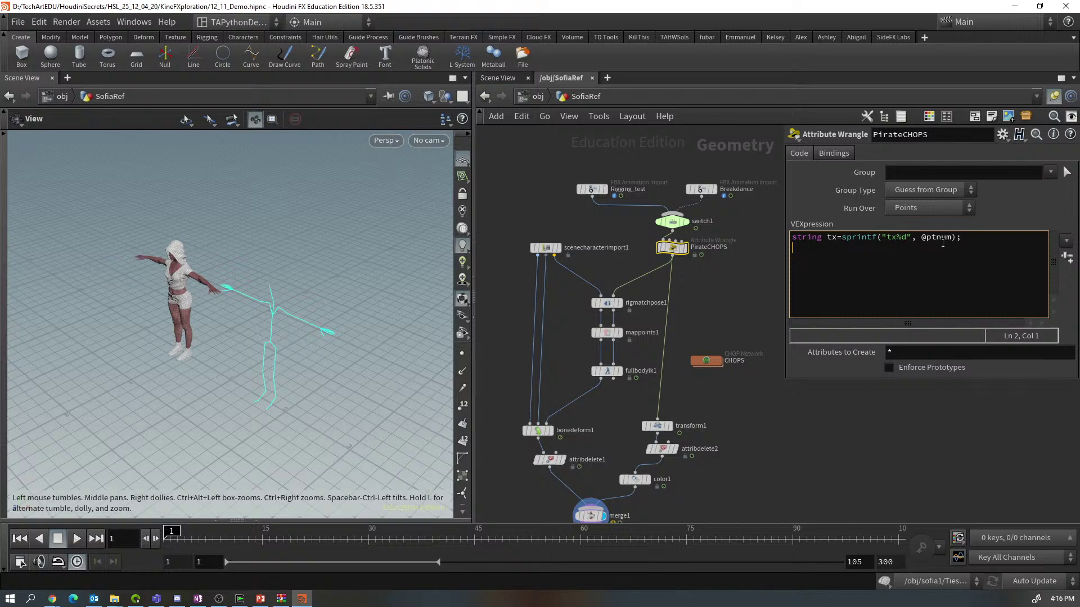
# Open a Context View pane on the CHOPS network and examine the names of danceOut's graphed channels
pyautogui.doubleClick(714, 360)
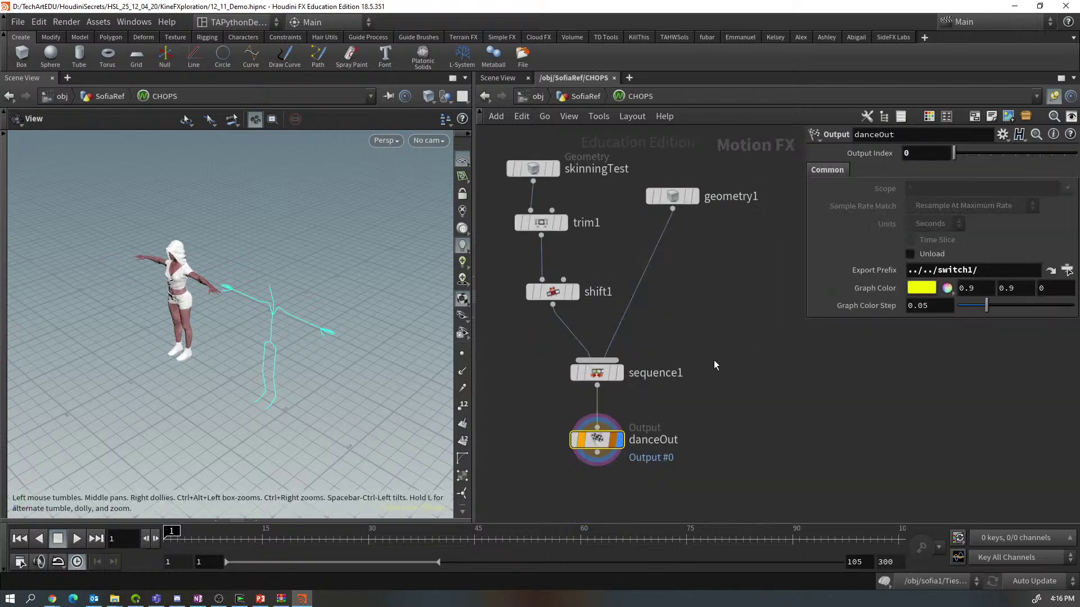
pyautogui.click(68, 77)
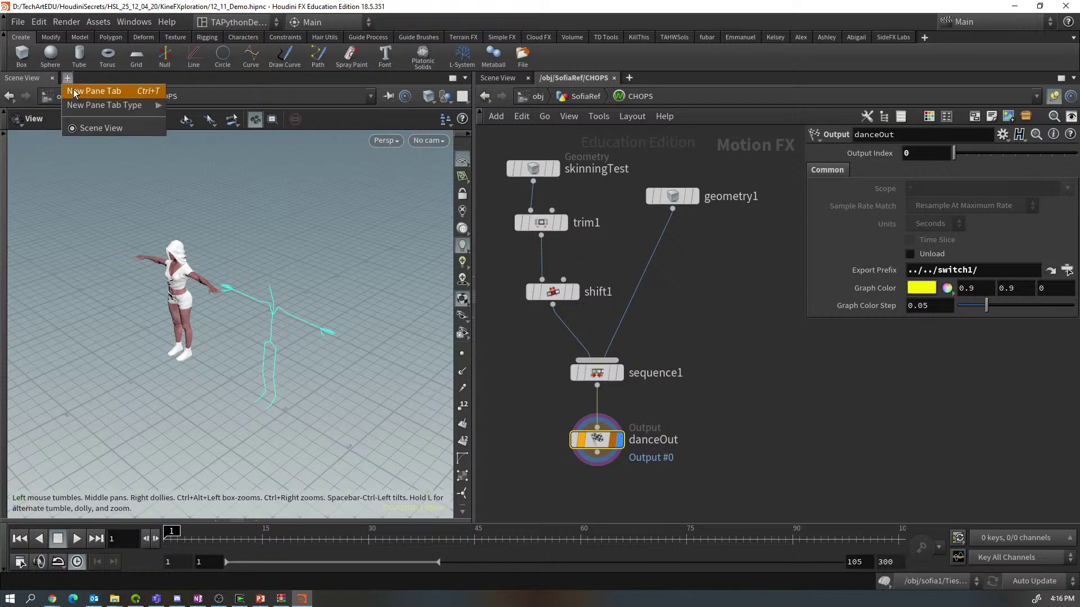
pyautogui.moveTo(77, 112)
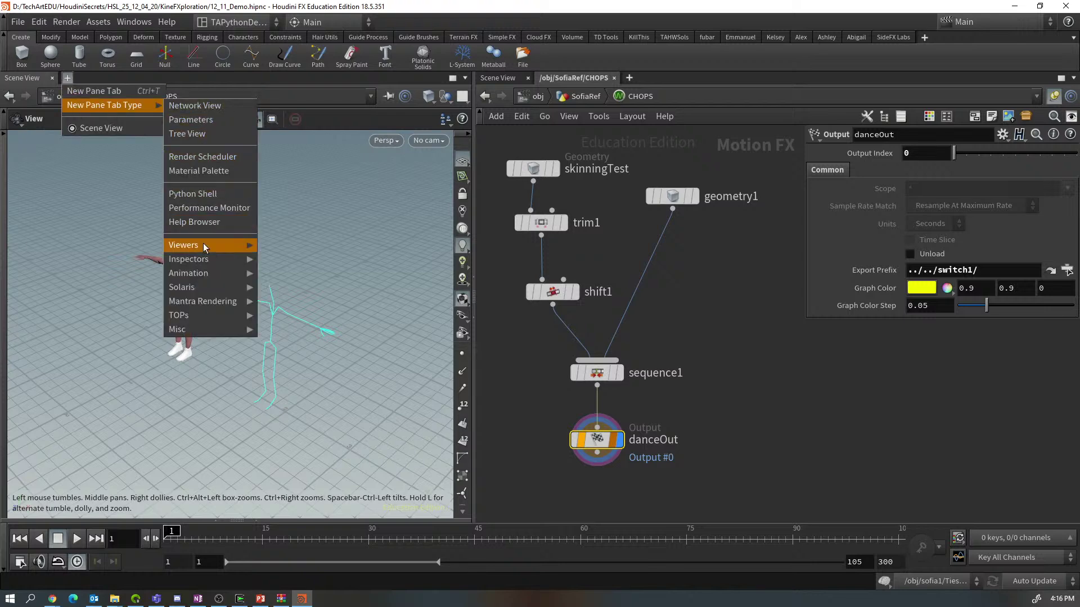
pyautogui.moveTo(212, 245)
pyautogui.click(304, 289)
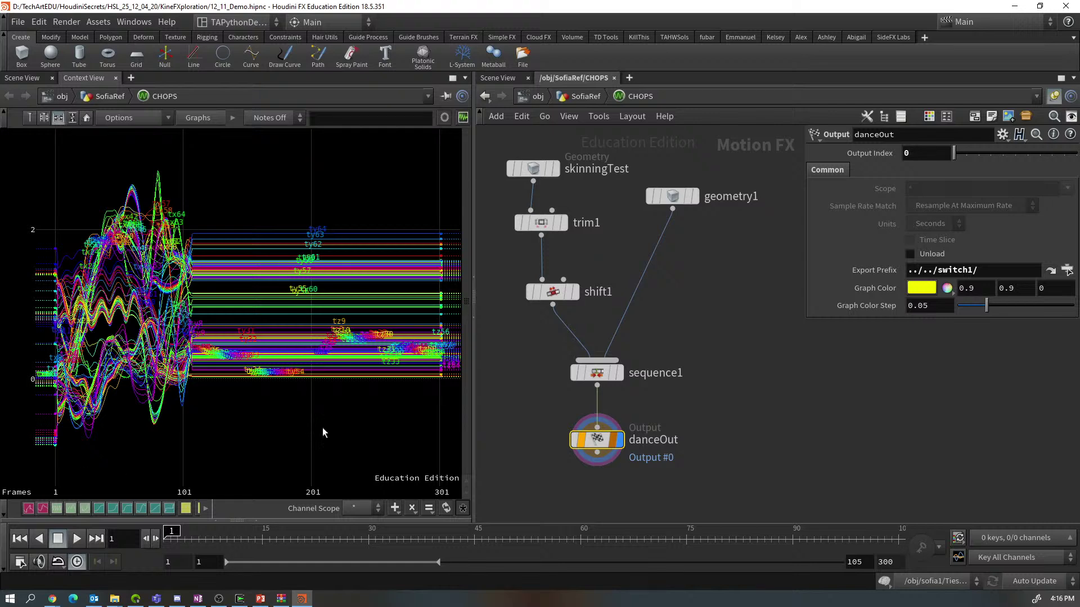
pyautogui.moveTo(270, 434); pyautogui.dragTo(396, 422, button='middle')
pyautogui.scroll(4, 396, 422)
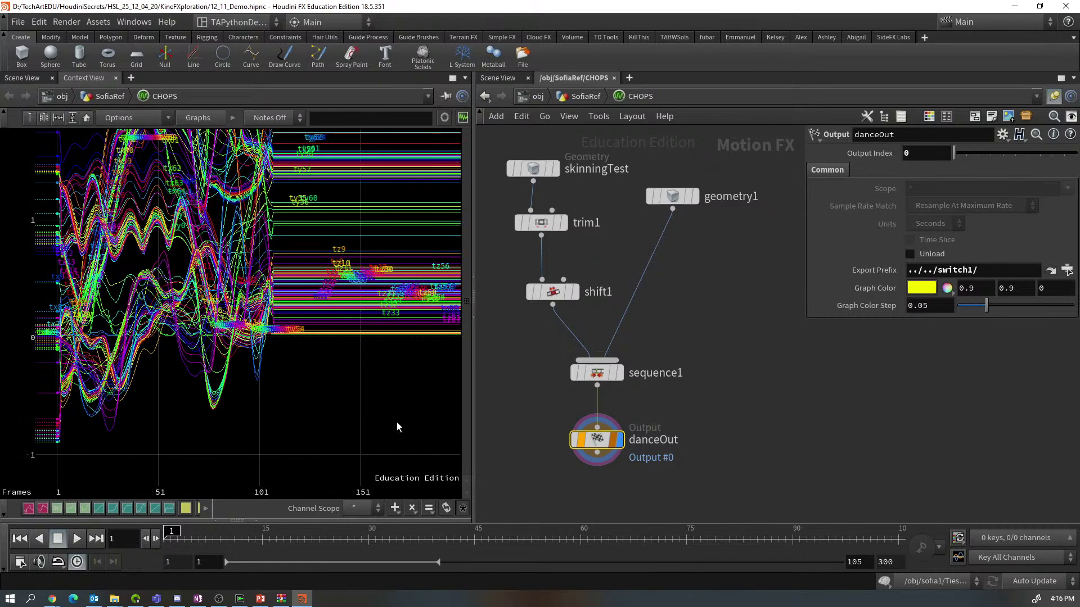
pyautogui.moveTo(330, 401); pyautogui.dragTo(317, 355, button='middle')
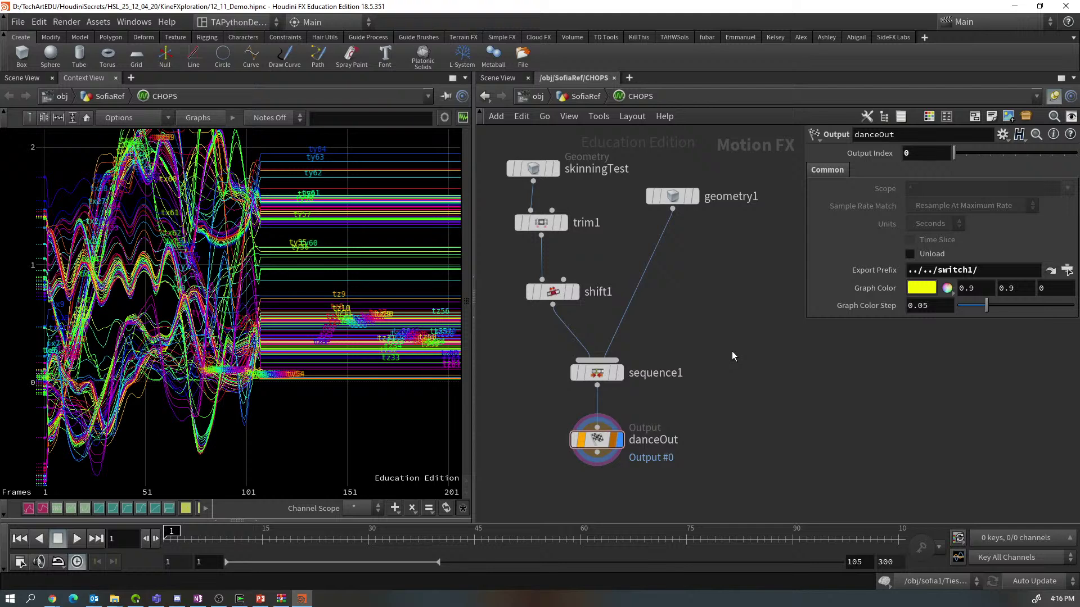
# Duplicate the tx sprintf line twice in the VEXpression of SofiaRef's PirateCHOPS wrangle, making three identical lines
pyautogui.press('u')
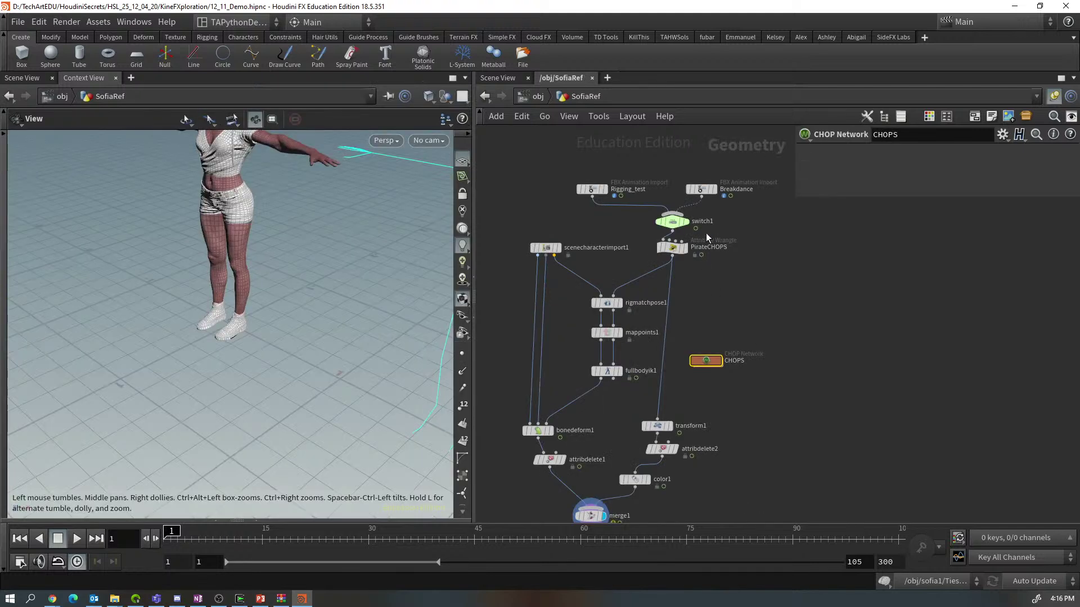
pyautogui.click(672, 252)
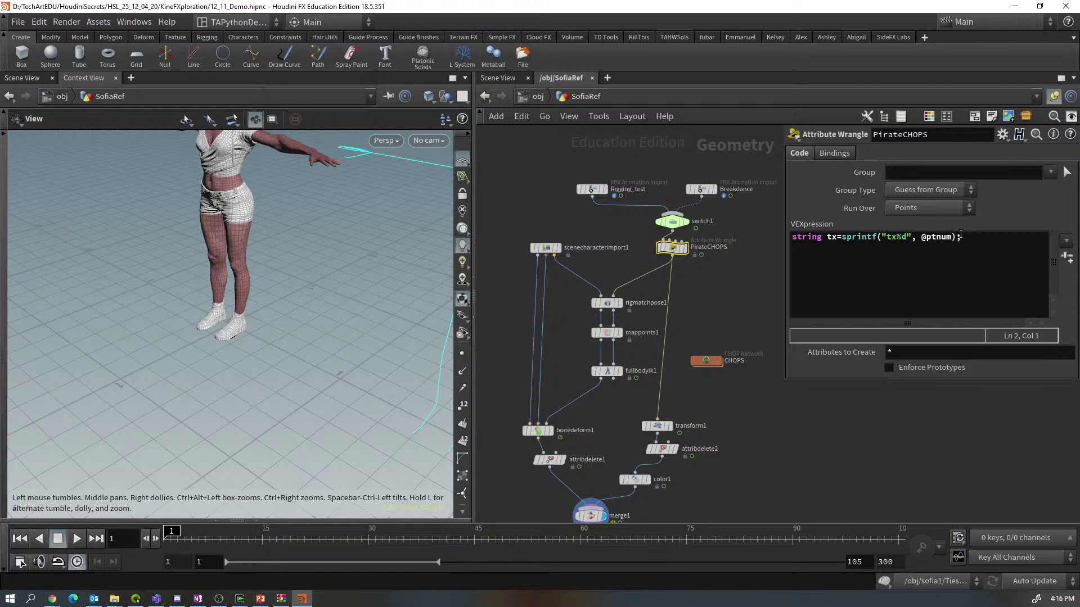
pyautogui.moveTo(962, 236); pyautogui.dragTo(788, 237)
pyautogui.hotkey('ctrl', 'c')
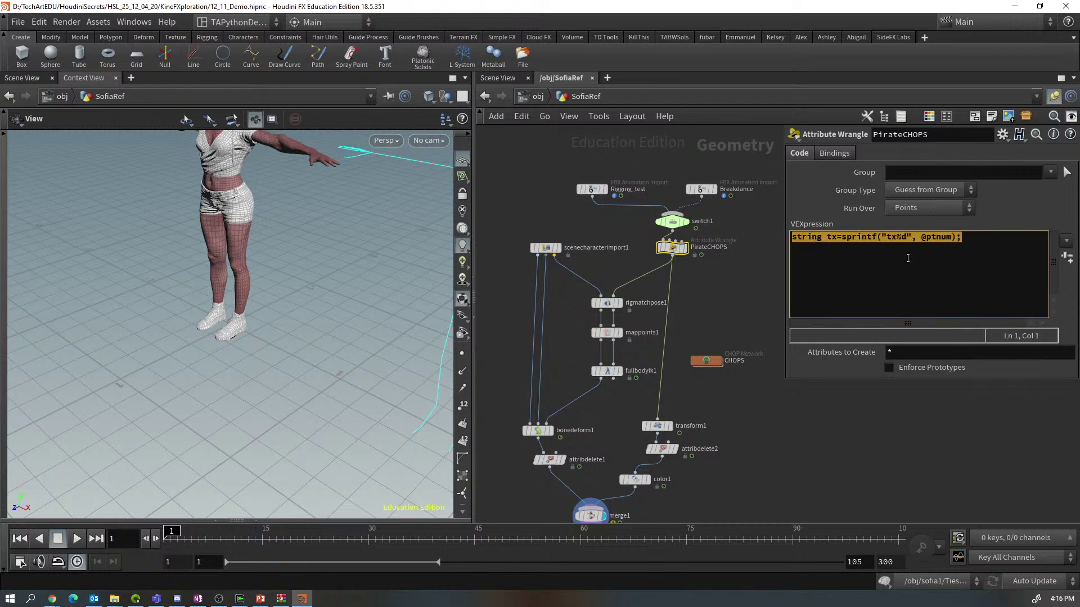
pyautogui.click(966, 242)
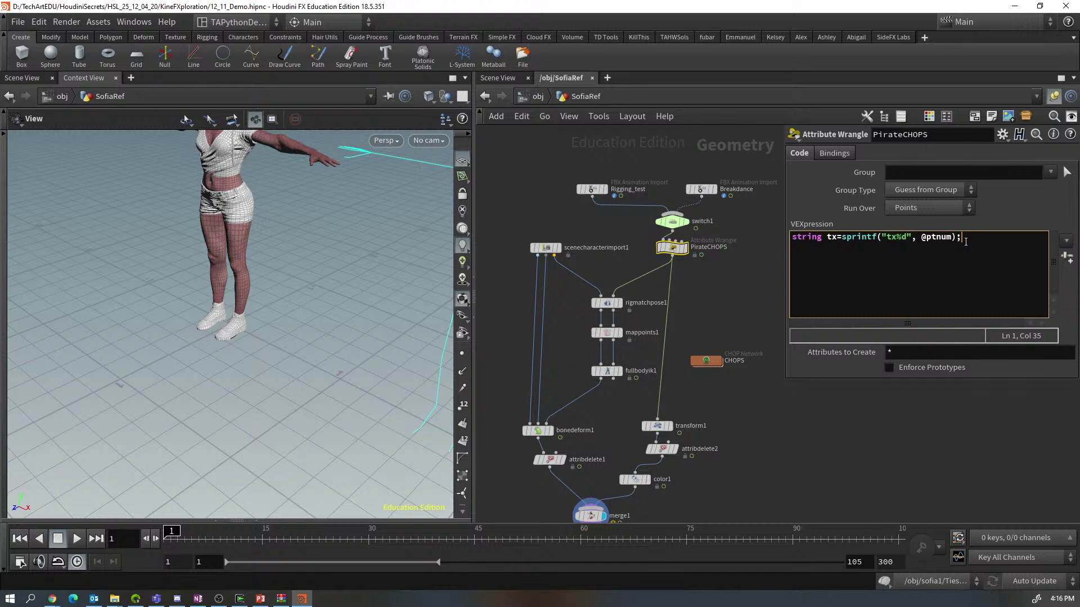
pyautogui.press('Return')
pyautogui.hotkey('ctrl', 'v')
pyautogui.press('Return')
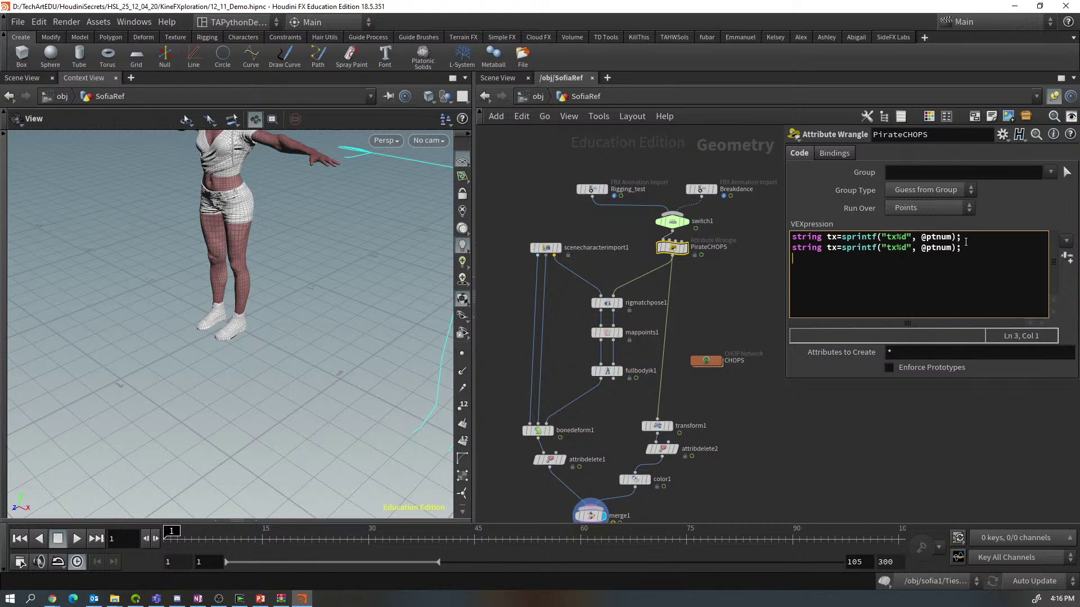
pyautogui.hotkey('ctrl', 'v')
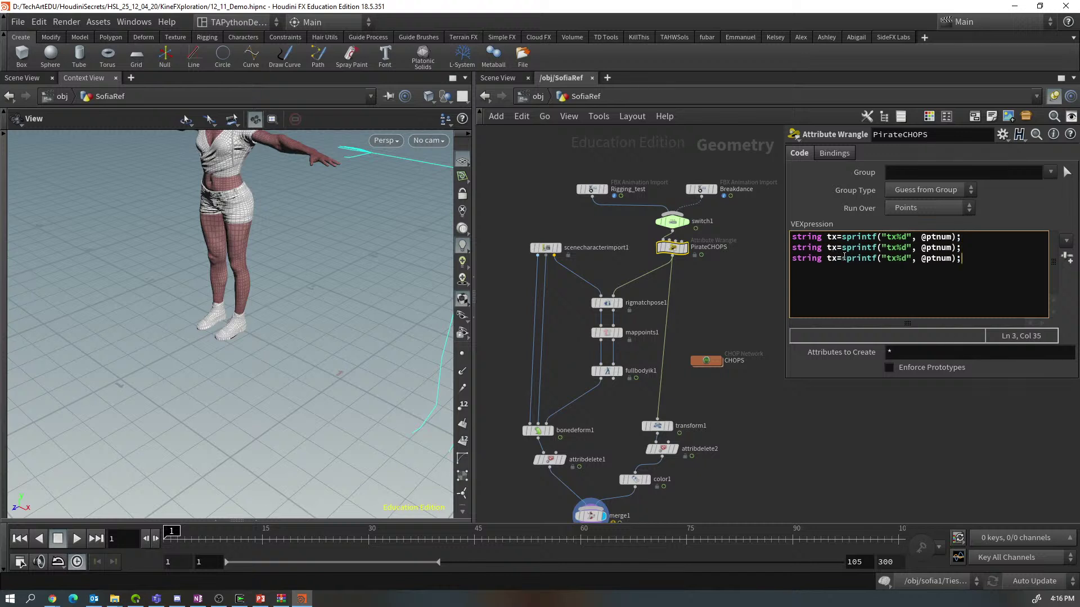
# Rename the string variables in the second and third lines of the VEXpression to ty and tz
pyautogui.moveTo(839, 248); pyautogui.dragTo(833, 247)
pyautogui.write('uy')
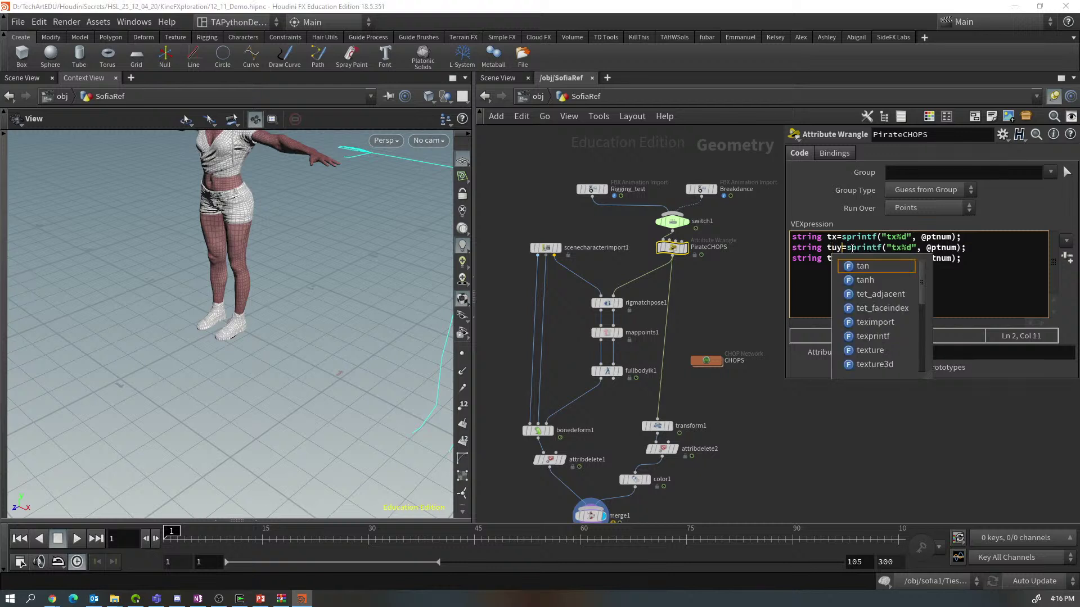
pyautogui.press('Escape')
pyautogui.press('BackSpace')
pyautogui.press('BackSpace')
pyautogui.write('y')
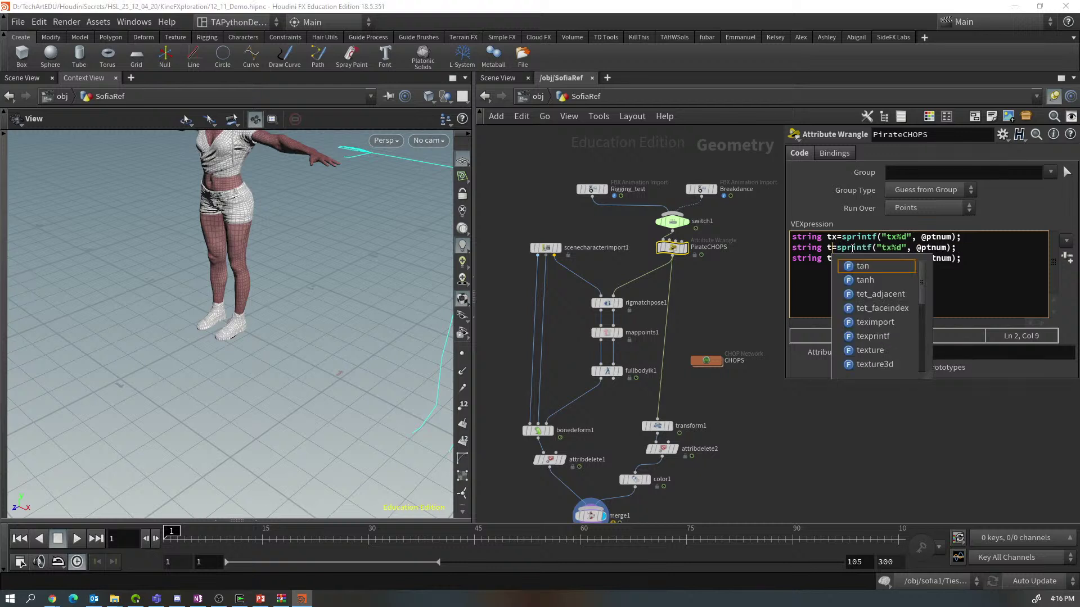
pyautogui.press('Escape')
pyautogui.press('Down')
pyautogui.press('BackSpace')
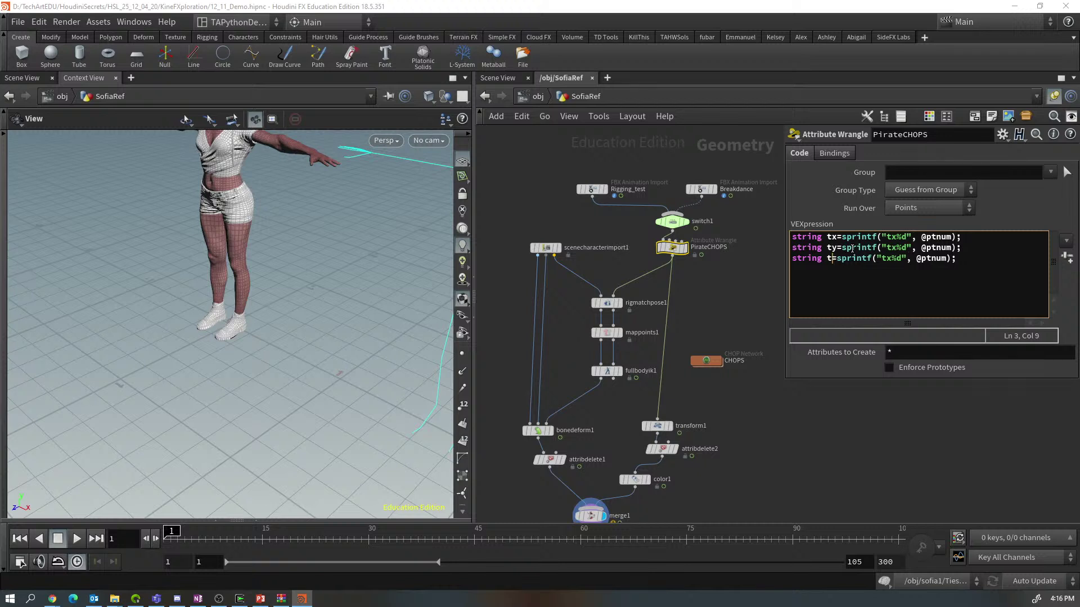
pyautogui.write('z')
pyautogui.press('Escape')
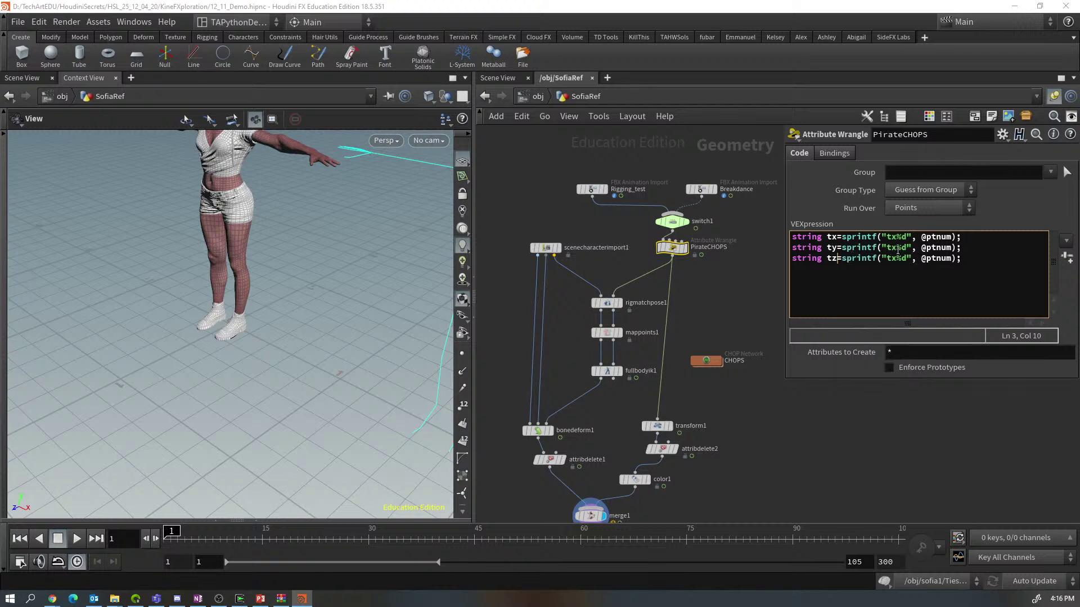
# Change the format strings in the second and third sprintf lines of the VEXpression to "ty%d" and "tz%d"
pyautogui.click(899, 251)
pyautogui.press('BackSpace')
pyautogui.write('y')
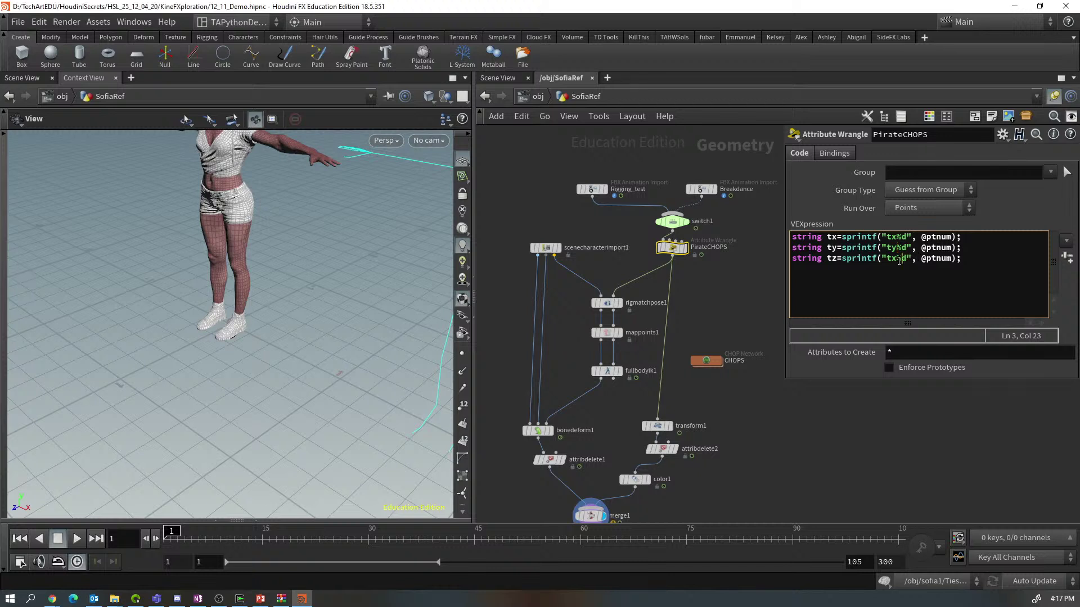
pyautogui.click(896, 259)
pyautogui.press('BackSpace')
pyautogui.write('z')
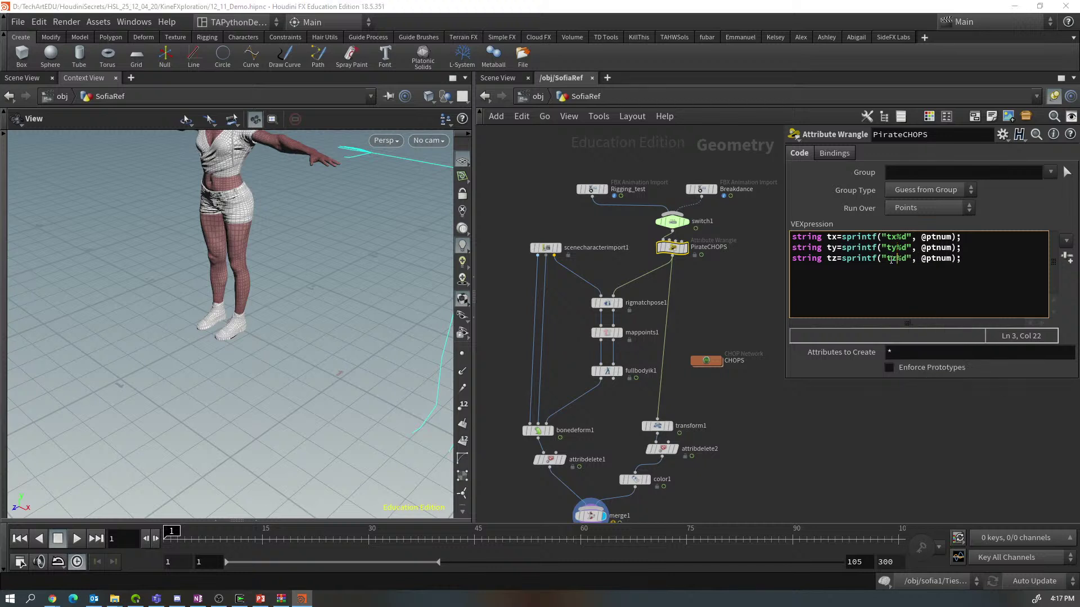
pyautogui.click(936, 279)
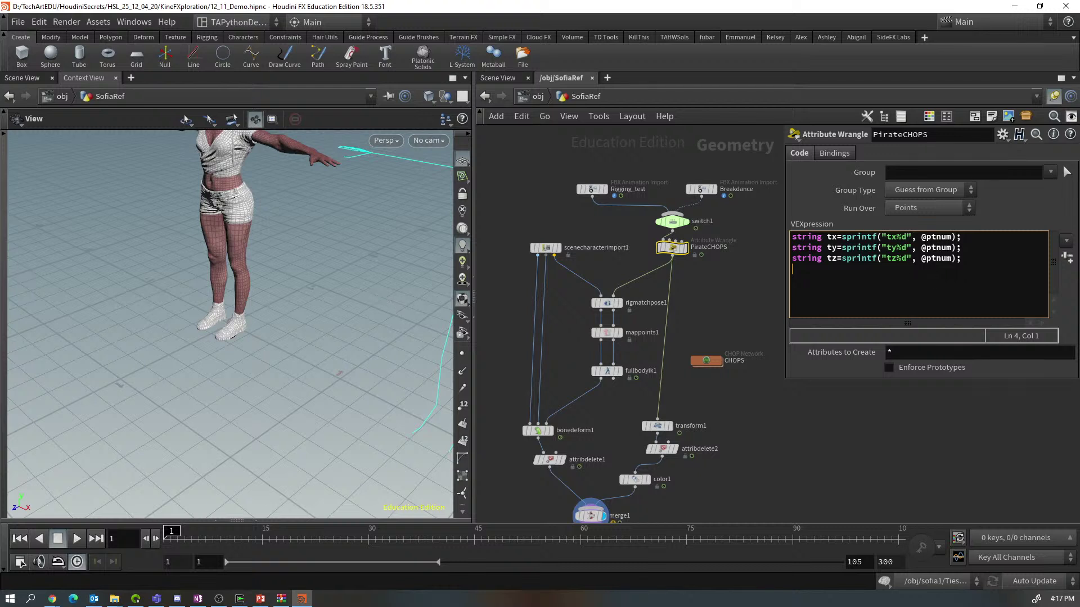
# Paste string chopPath=sprintf("op:%s", "../chopnet1/sequence1"); as the VEXpression's fourth line and widen the parameter area to show it fully
pyautogui.hotkey('alt', 'Tab')
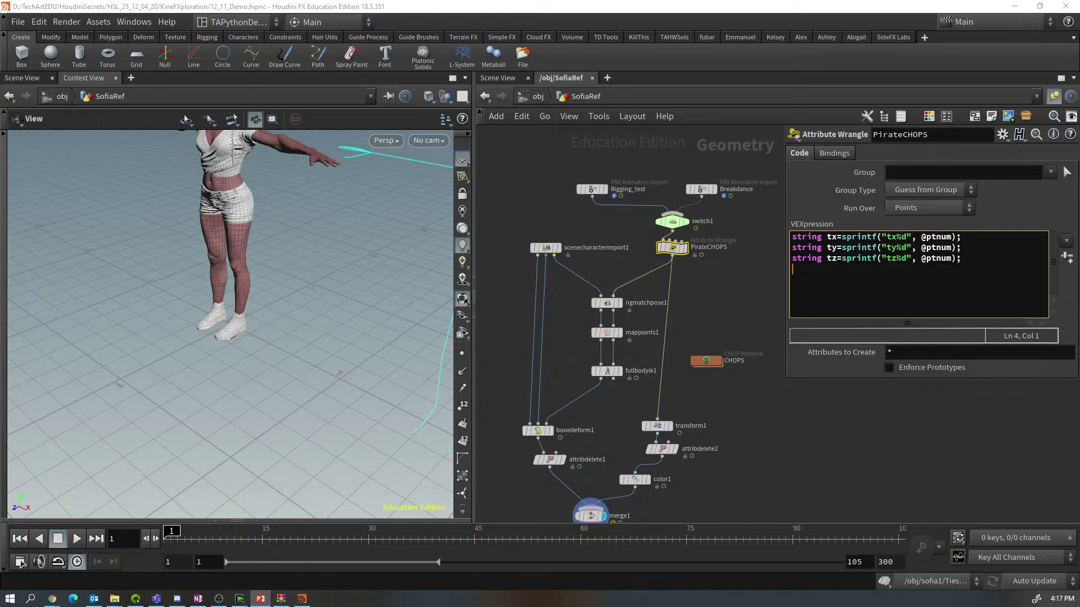
pyautogui.click(809, 271)
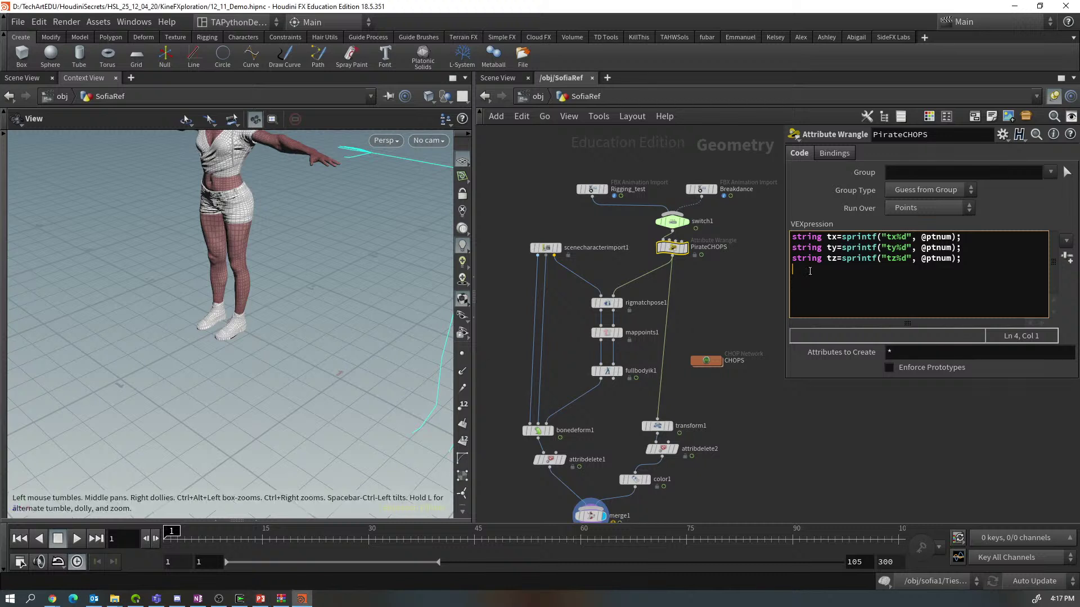
pyautogui.hotkey('ctrl', 'v')
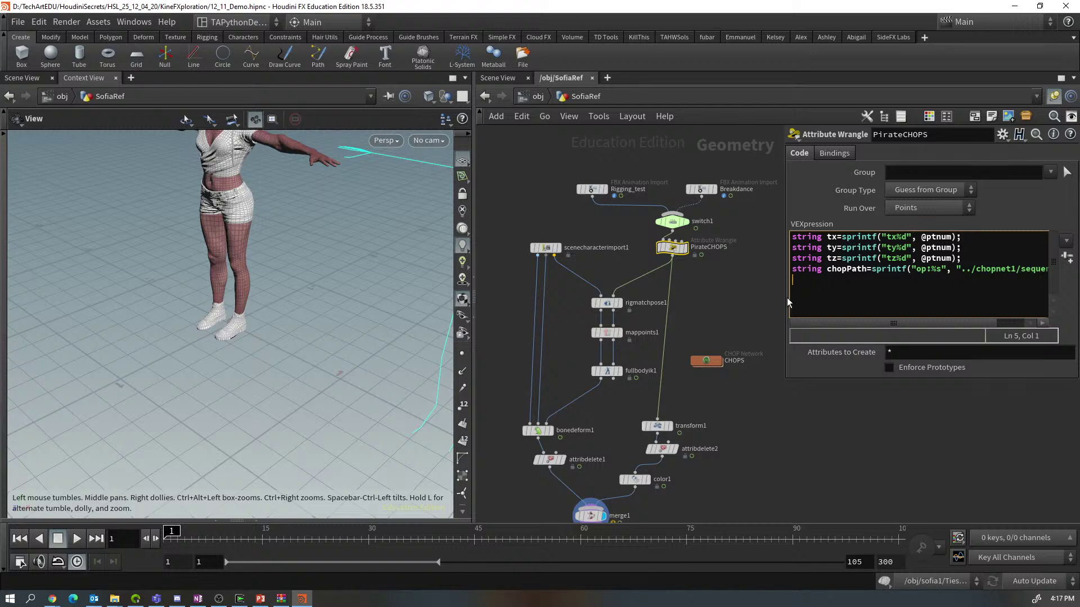
pyautogui.moveTo(786, 298); pyautogui.dragTo(706, 297)
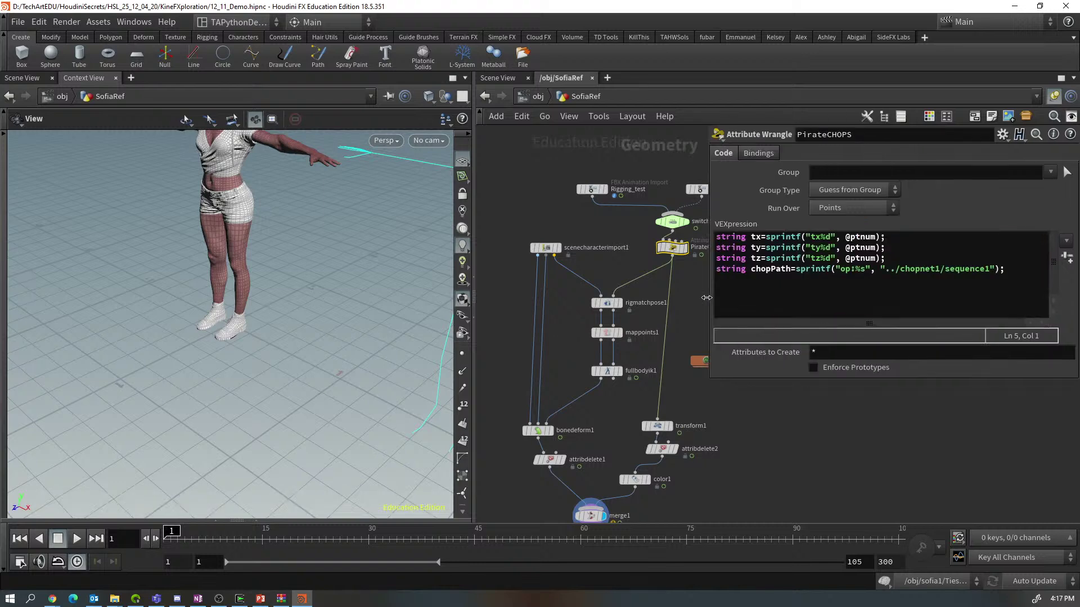
pyautogui.moveTo(783, 441); pyautogui.dragTo(777, 473, button='middle')
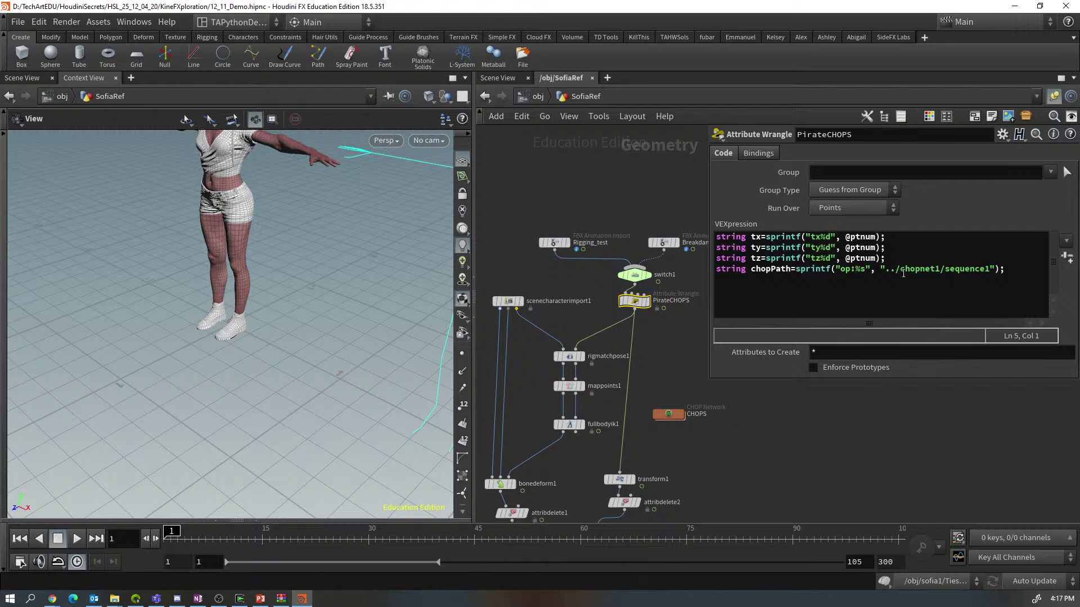
# Change the path in the chopPath line to ../CHOPS/danceOut
pyautogui.moveTo(992, 272); pyautogui.dragTo(901, 270)
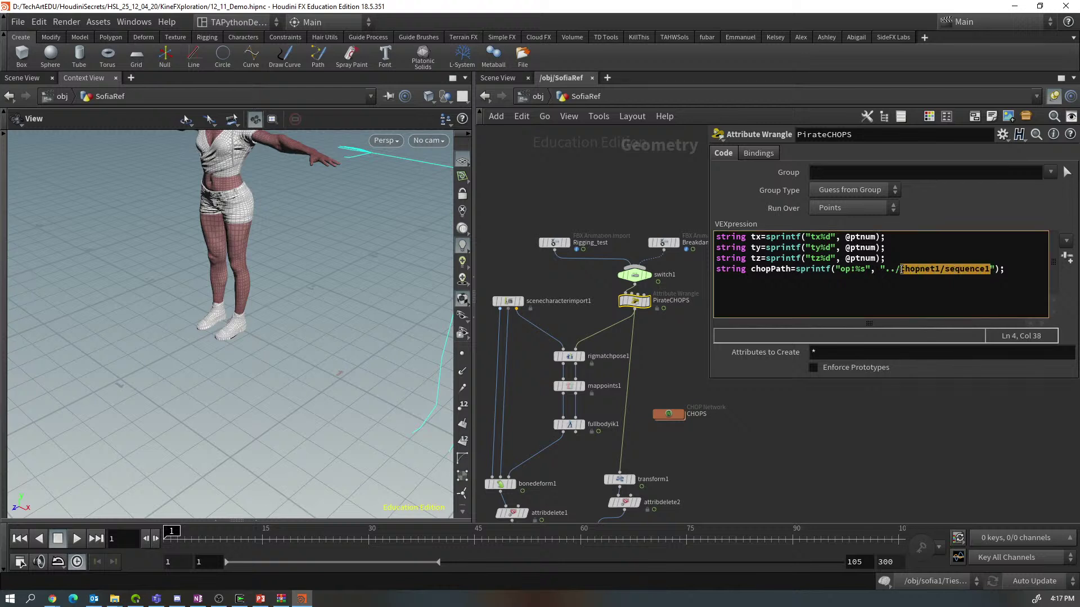
pyautogui.write('CHOPS/')
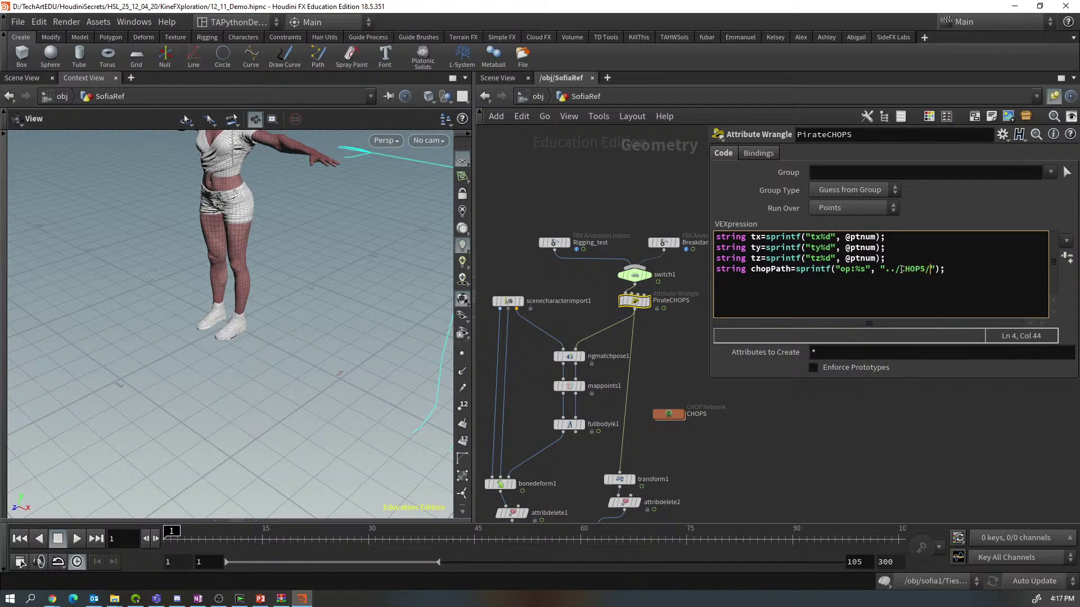
pyautogui.write('danceOut')
pyautogui.click(875, 294)
pyautogui.moveTo(508, 301)
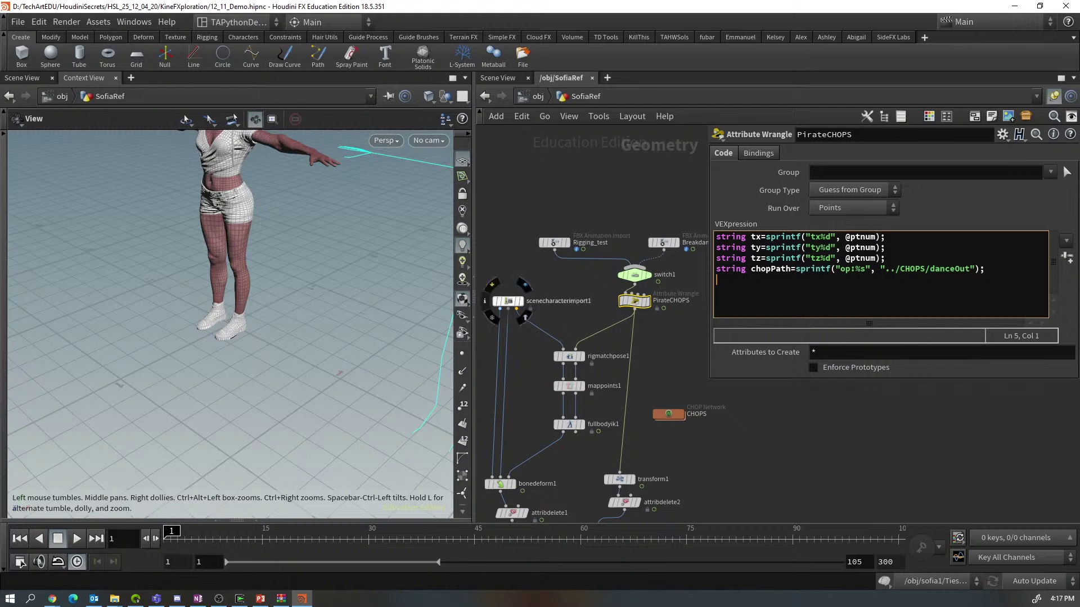
pyautogui.hotkey('alt', 'Tab')
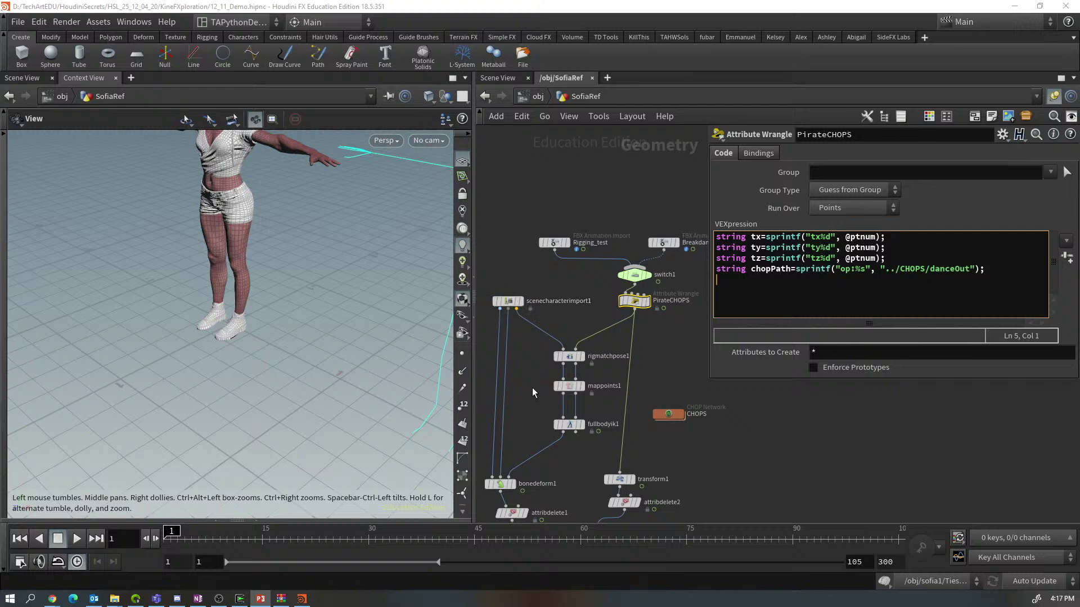
pyautogui.click(736, 281)
pyautogui.write('float chopx=chop(chopPath, tx, @Frame);')
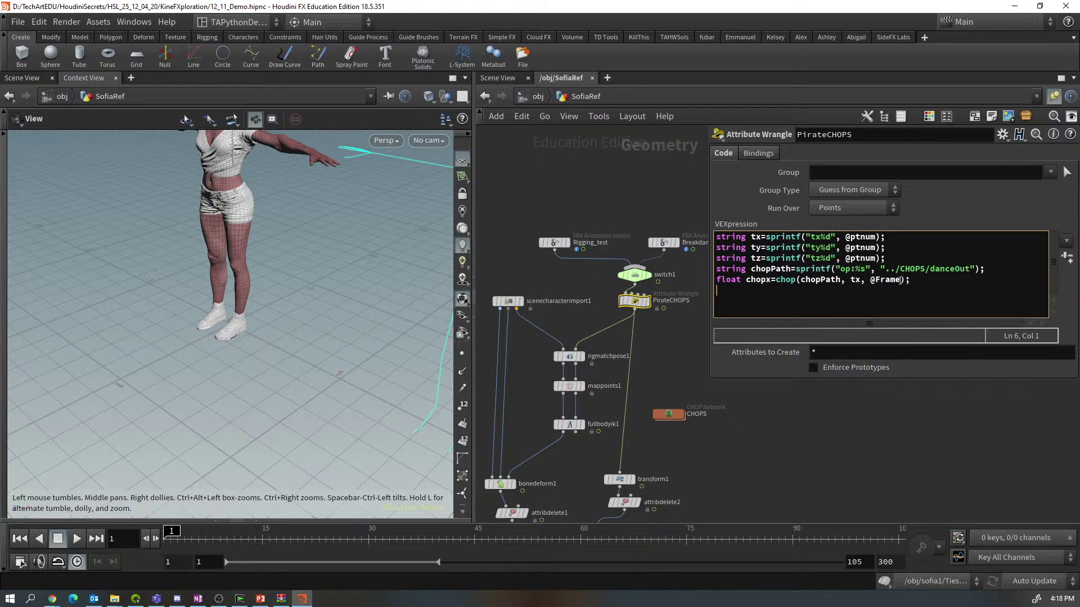
# Duplicate the float chopx line twice below itself, making three identical lines
pyautogui.moveTo(908, 279); pyautogui.dragTo(709, 278)
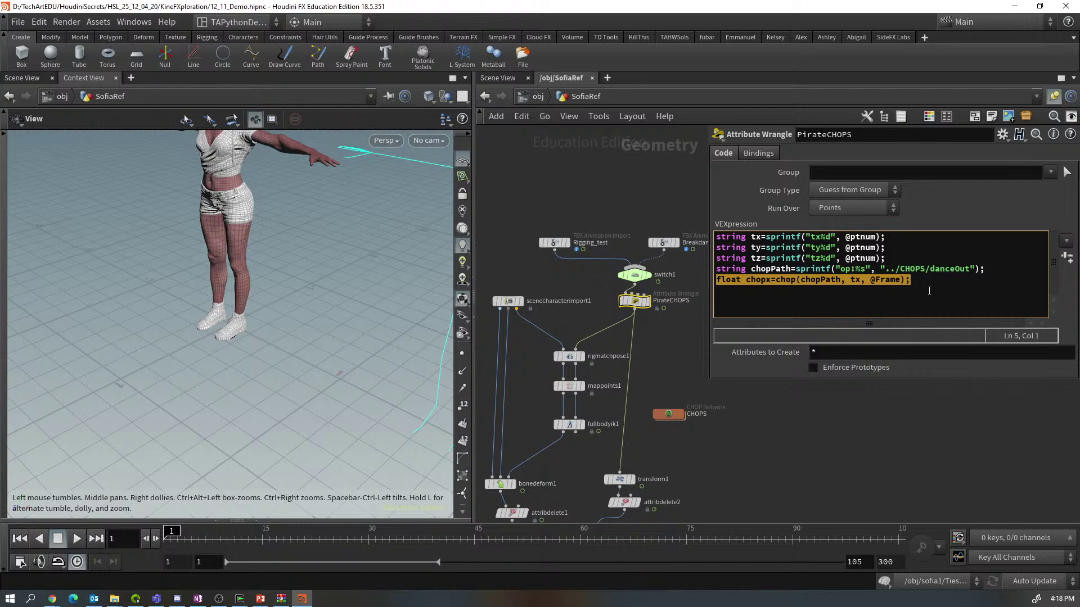
pyautogui.click(933, 287)
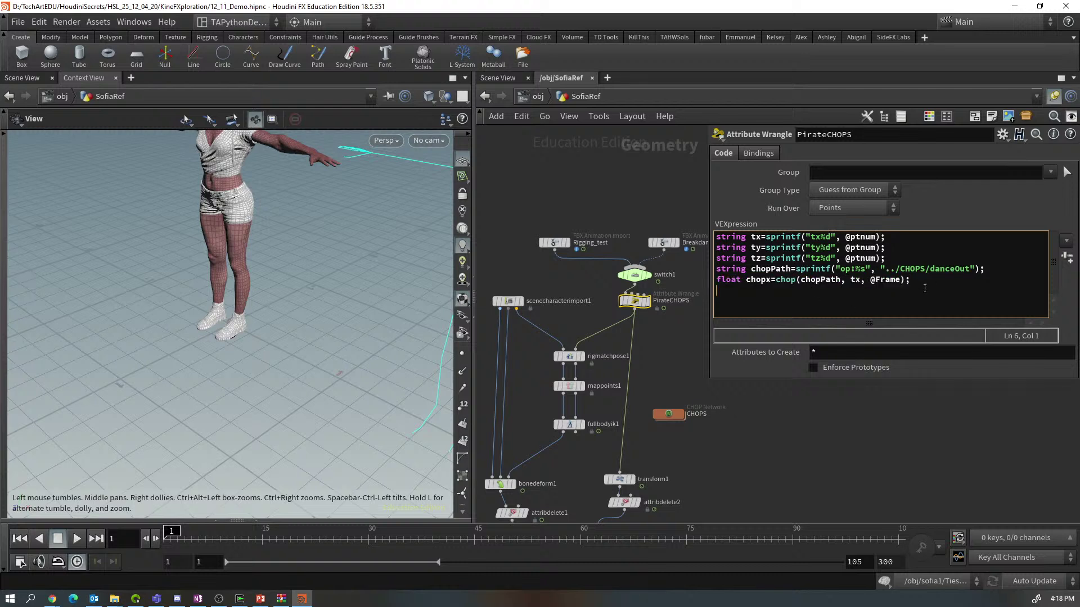
pyautogui.write('float chopx=chop(chopPath, tx, @Frame);')
pyautogui.press('Return')
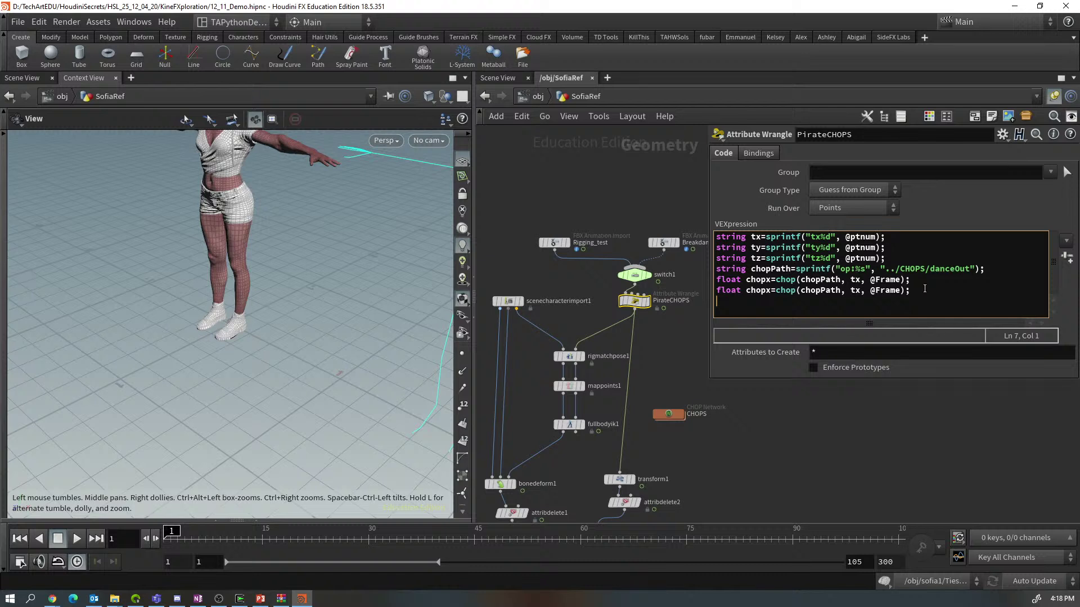
pyautogui.write('float chopx=chop(chopPath, tx, @Frame);')
# Rename the float variables in the two duplicated lines to chopy and chopz
pyautogui.click(769, 290)
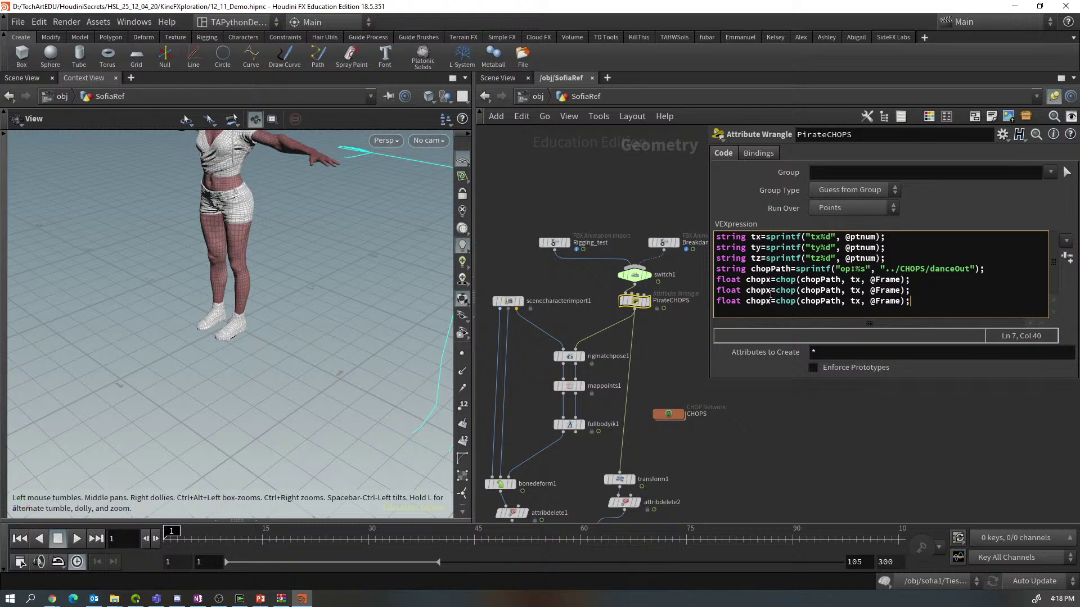
pyautogui.press('BackSpace')
pyautogui.write('y')
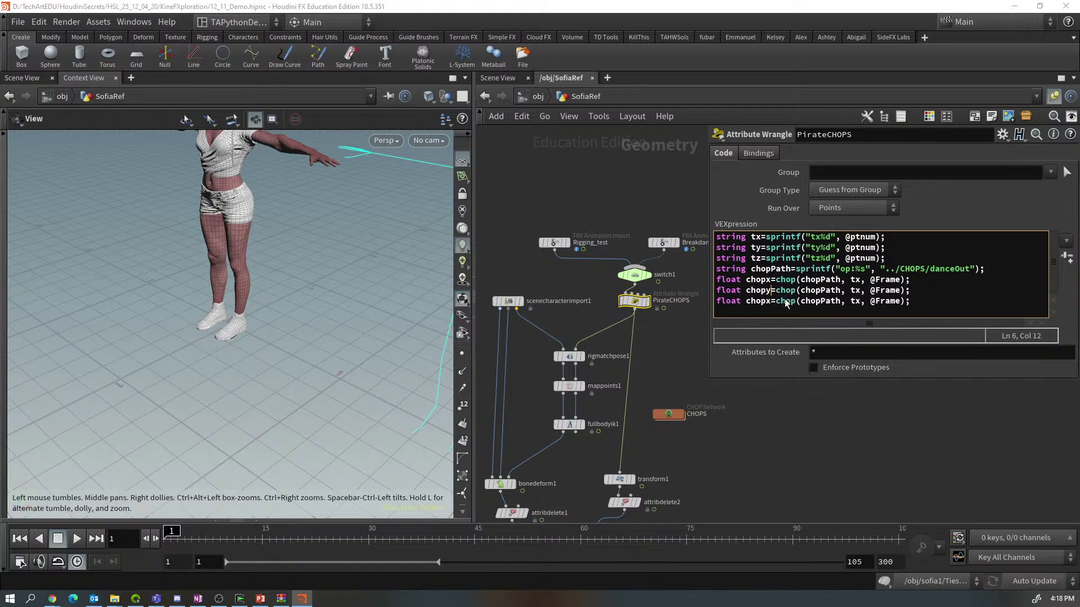
pyautogui.press('Down')
pyautogui.press('BackSpace')
pyautogui.write('z')
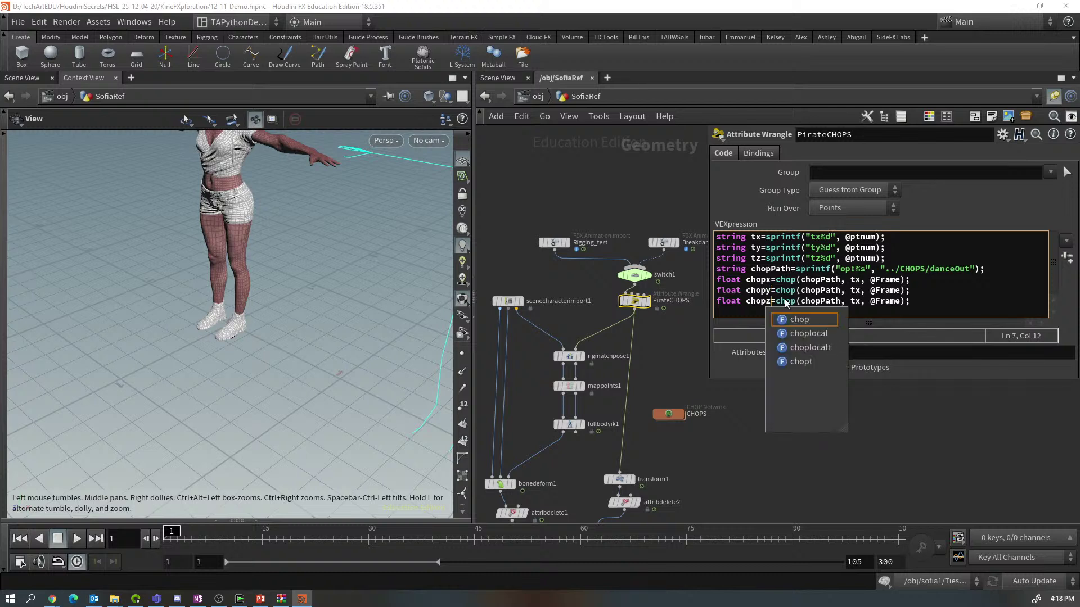
# Change the channel arguments in the chopy and chopz lines to ty and tz
pyautogui.click(860, 290)
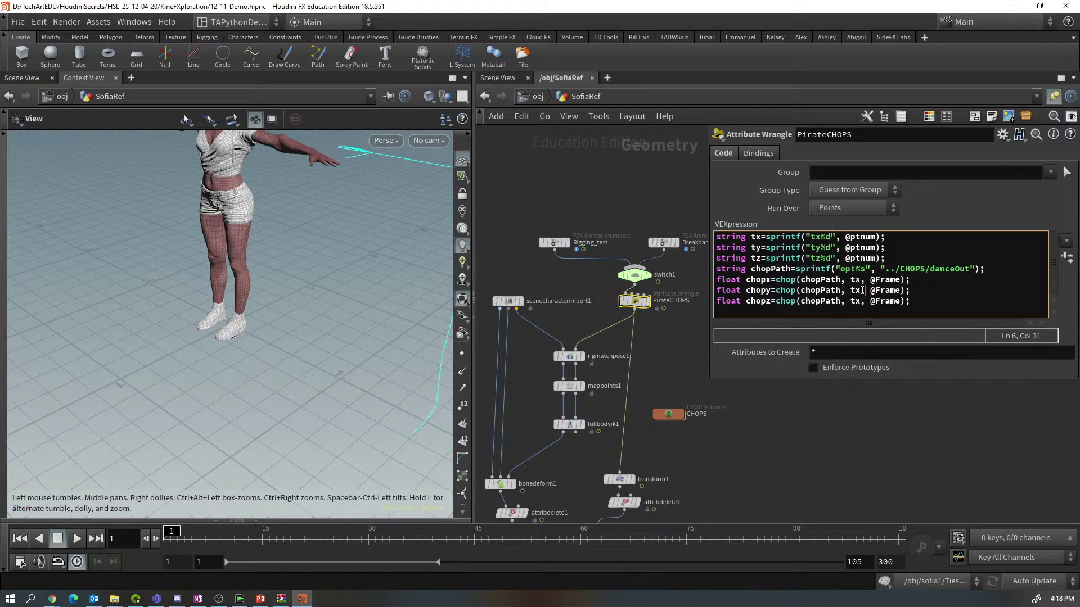
pyautogui.press('BackSpace')
pyautogui.write('y')
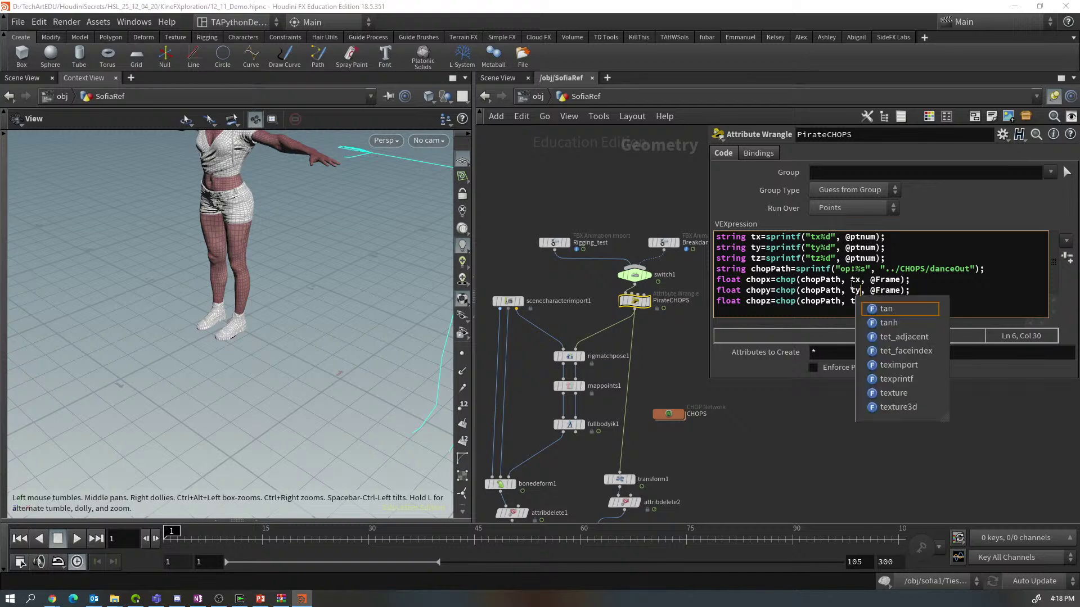
pyautogui.press('Down')
pyautogui.press('BackSpace')
pyautogui.write('z, @Frame);')
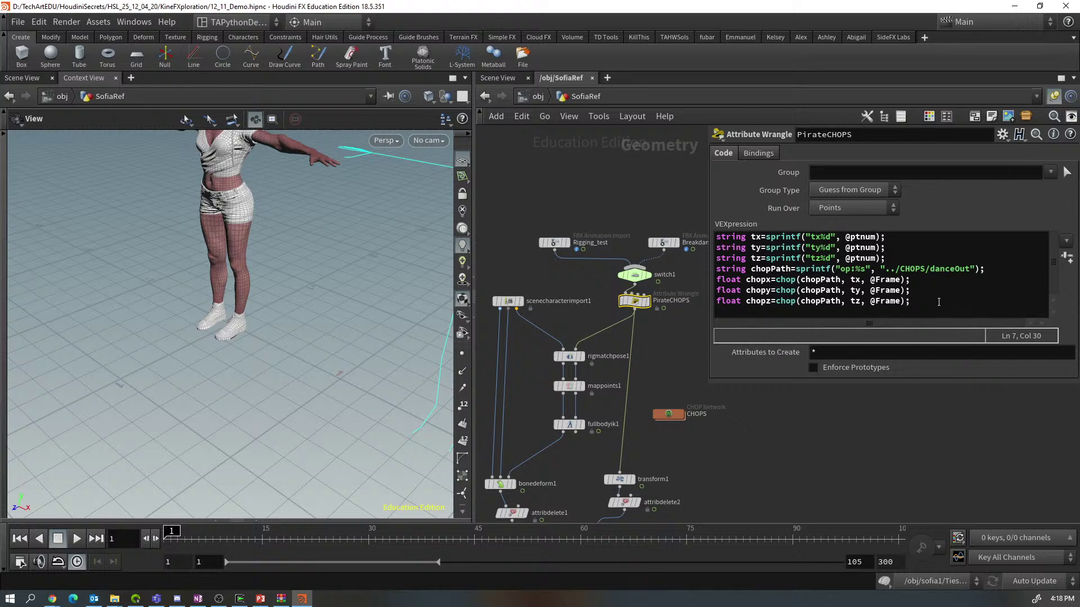
# Add @P = set(chopx, chopy, chopz); as the VEXpression's last line and apply the code to the wrangle
pyautogui.hotkey('alt', 'Tab')
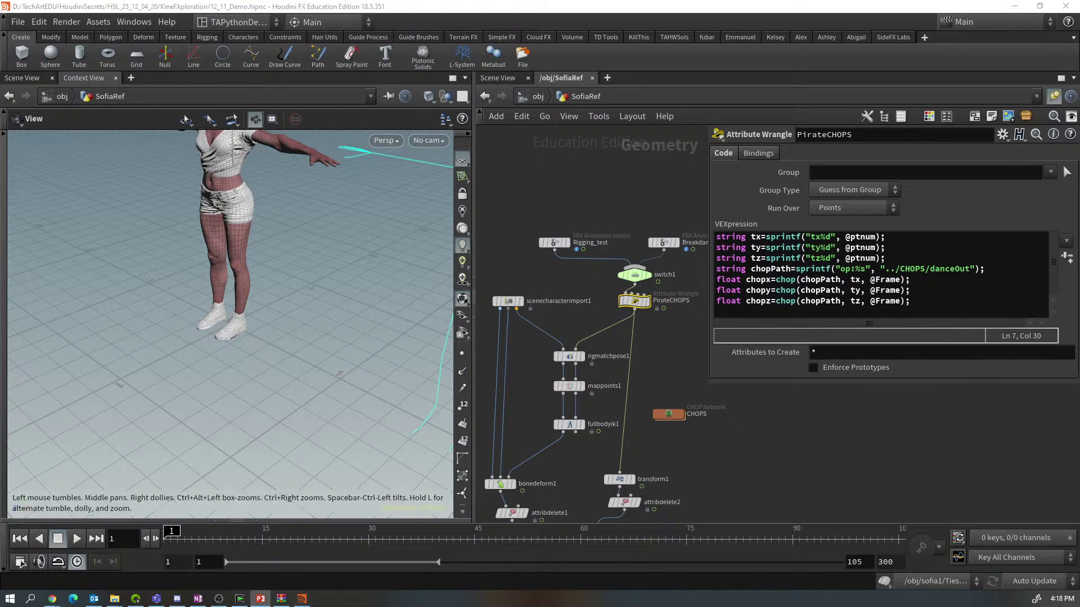
pyautogui.click(740, 314)
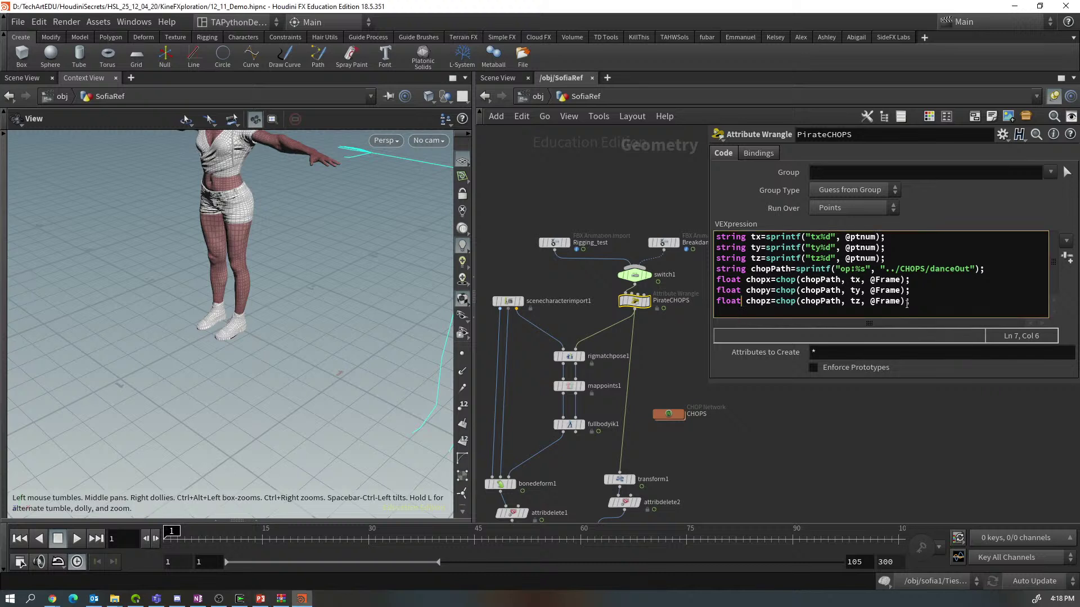
pyautogui.click(927, 301)
pyautogui.press('Return')
pyautogui.write('@P = set(chopx, chopy, chopz);')
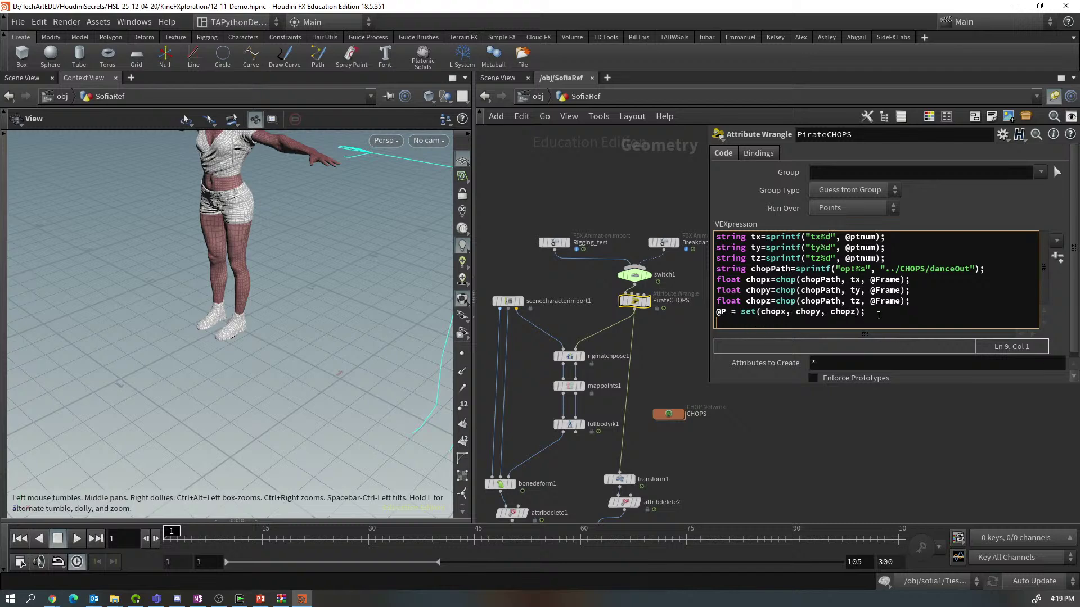
pyautogui.click(787, 404)
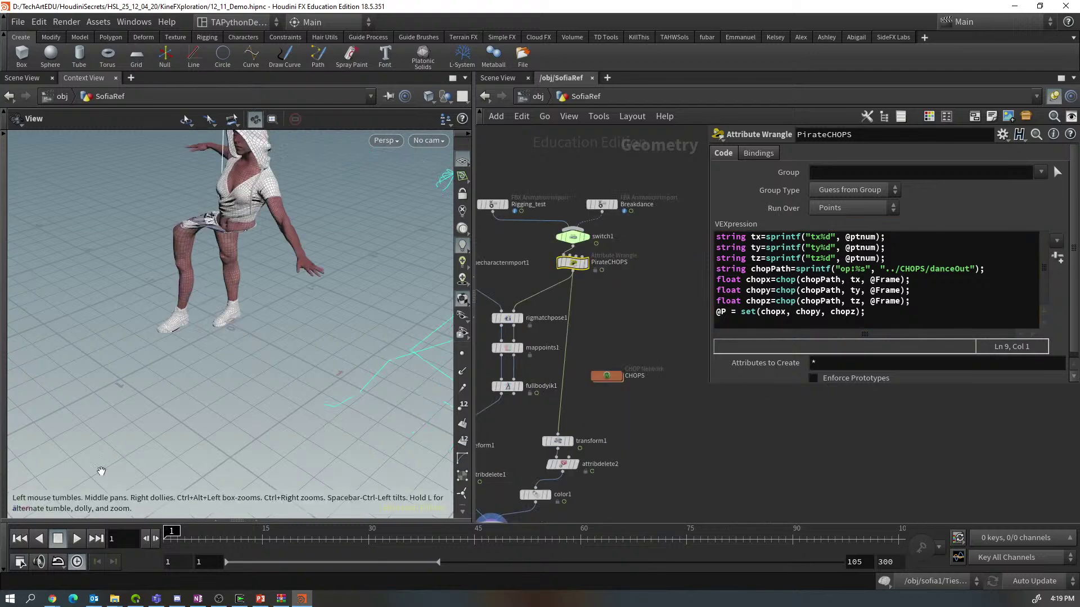
# Scrub the timeline to frame 20 and back to frame 1 to check the skeleton's and character's motion
pyautogui.moveTo(173, 531); pyautogui.dragTo(297, 535)
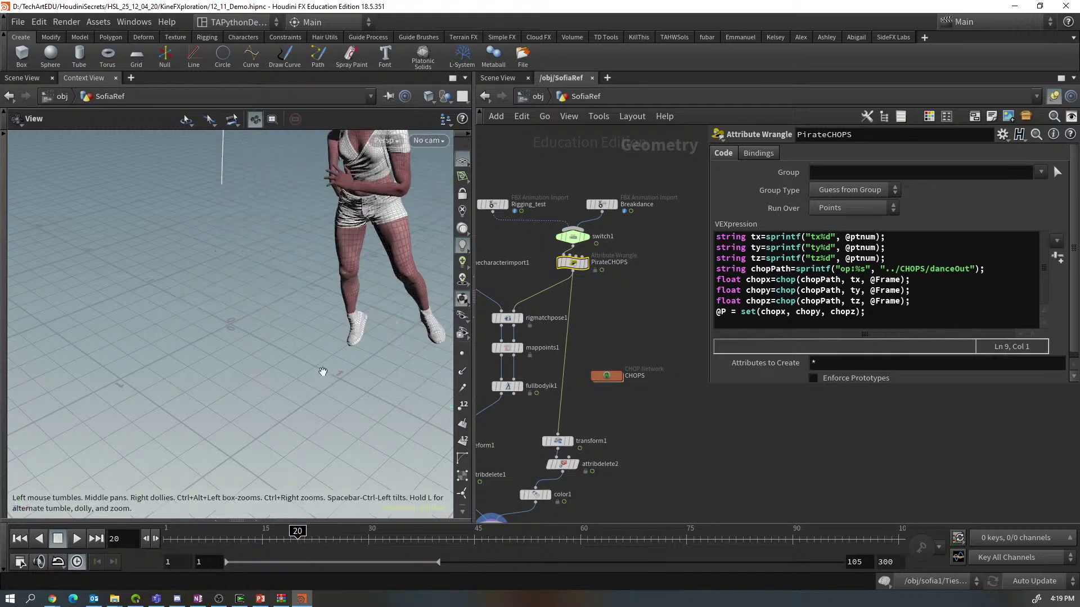
pyautogui.scroll(-3, 317, 373)
pyautogui.moveTo(358, 370); pyautogui.dragTo(140, 306, button='middle')
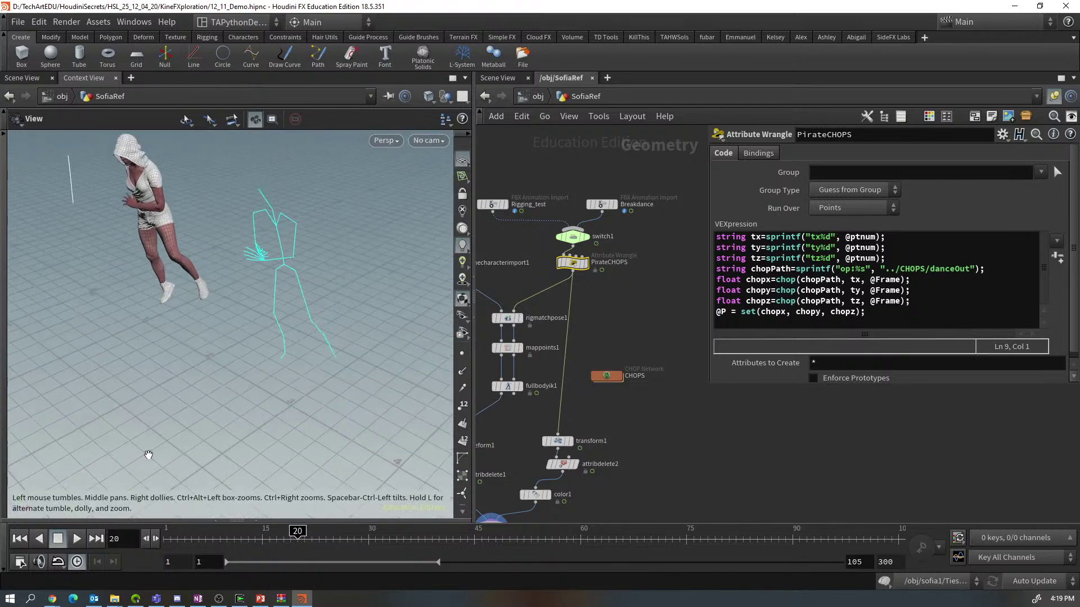
pyautogui.moveTo(297, 531); pyautogui.dragTo(161, 565)
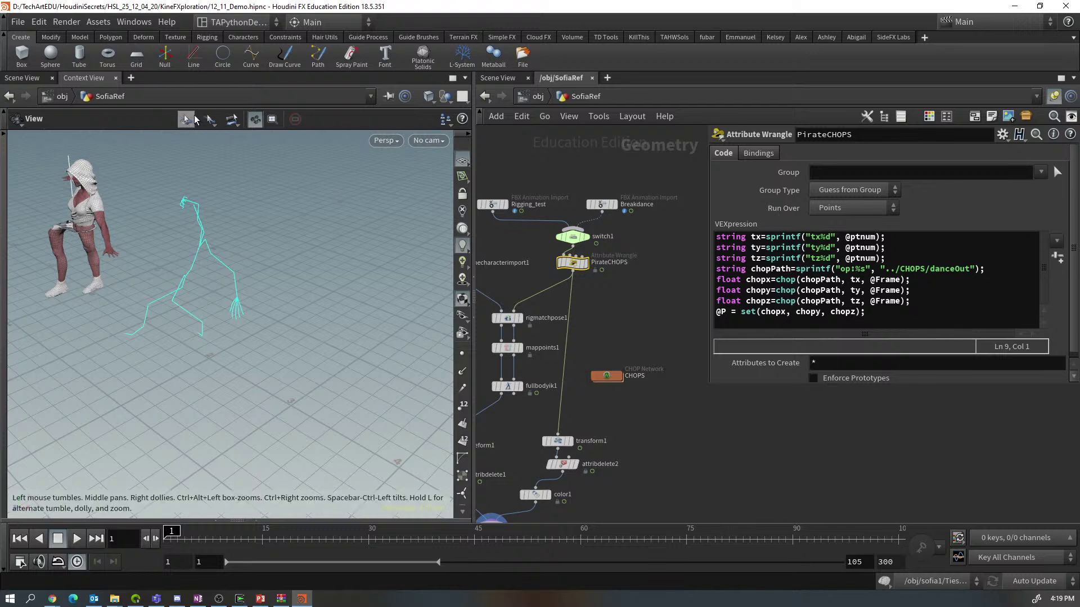
# Set trim1's End to 2.6 inside the CHOPS network and check the animation by scrubbing to frame 105 and back to 1
pyautogui.doubleClick(612, 377)
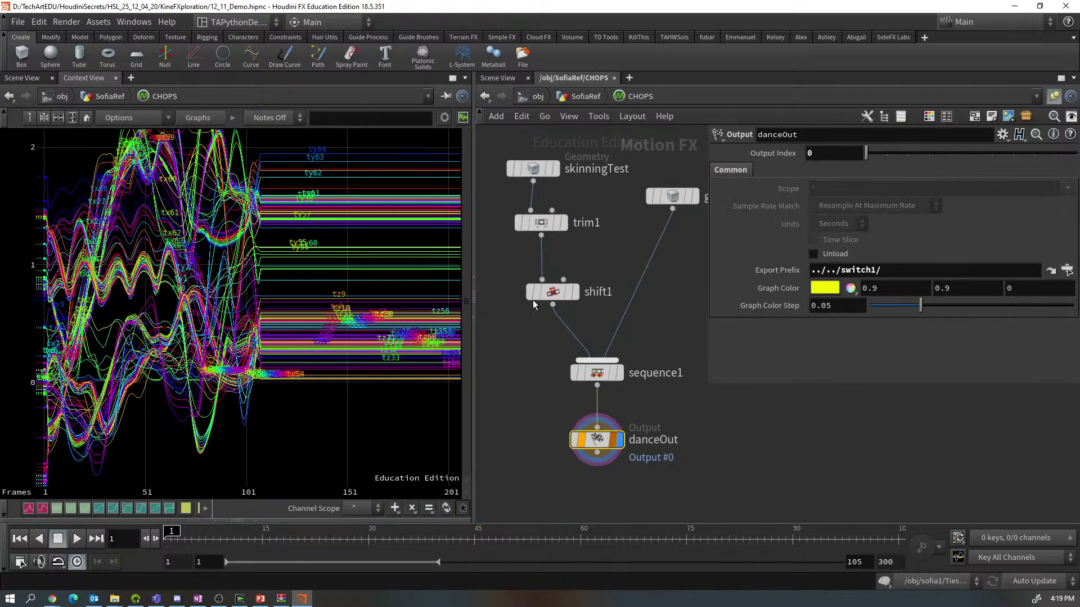
pyautogui.click(34, 78)
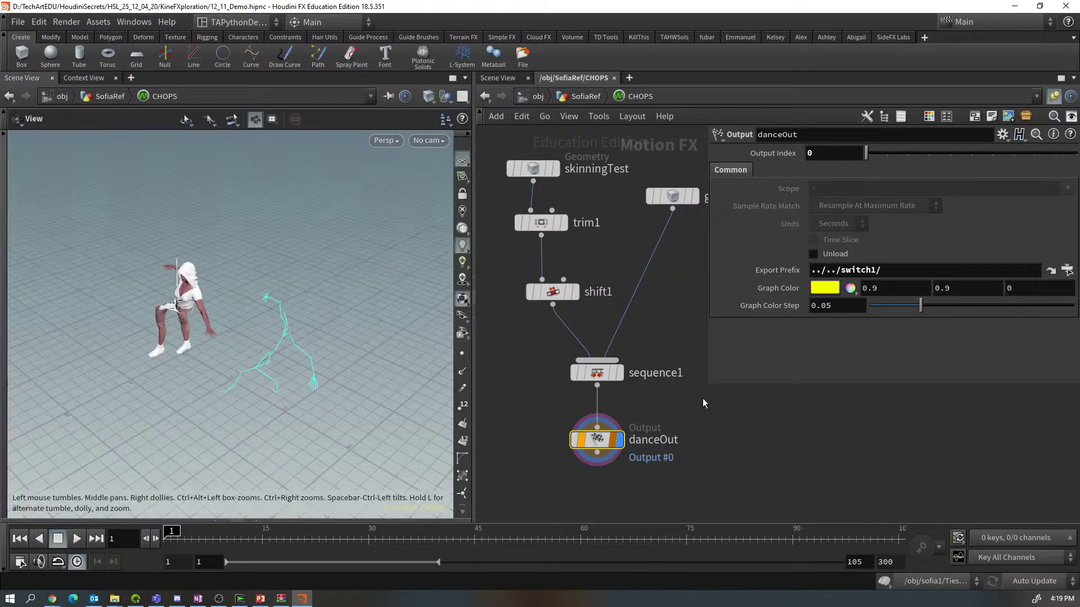
pyautogui.click(541, 222)
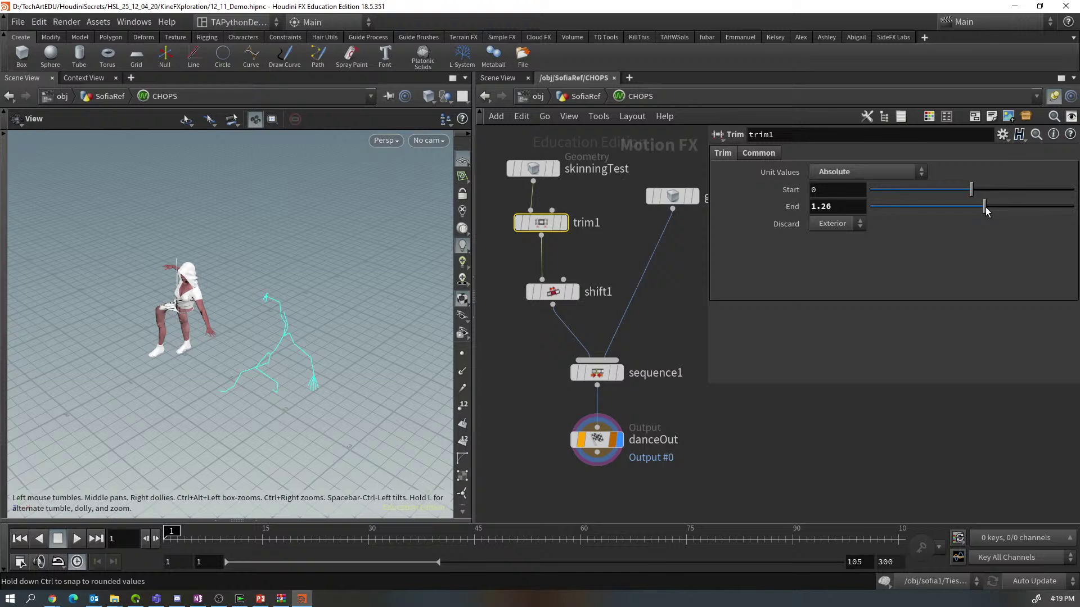
pyautogui.moveTo(985, 207); pyautogui.dragTo(998, 207)
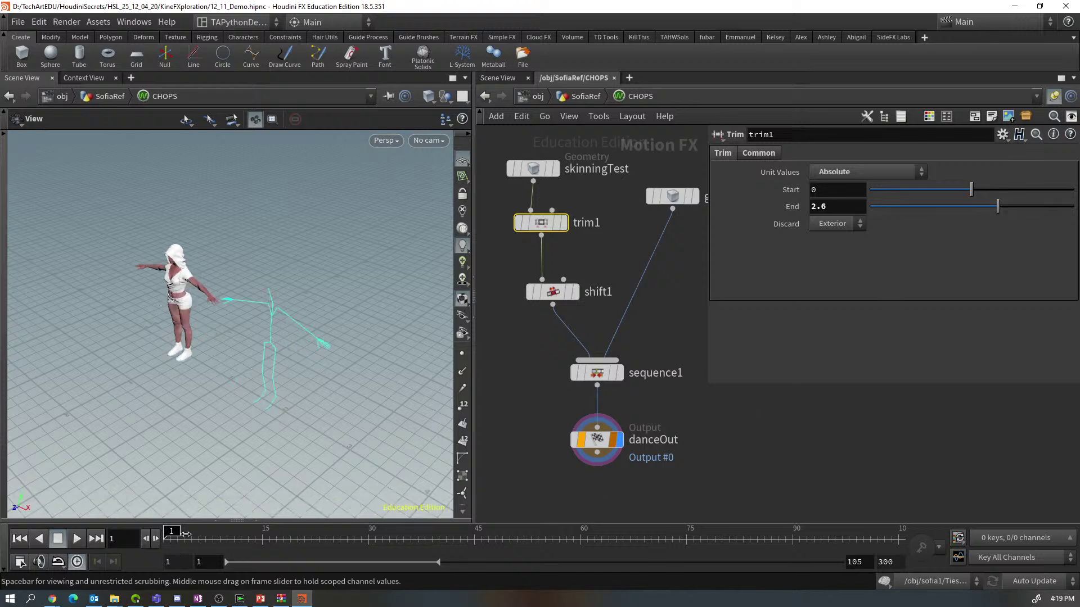
pyautogui.moveTo(186, 534); pyautogui.dragTo(894, 560)
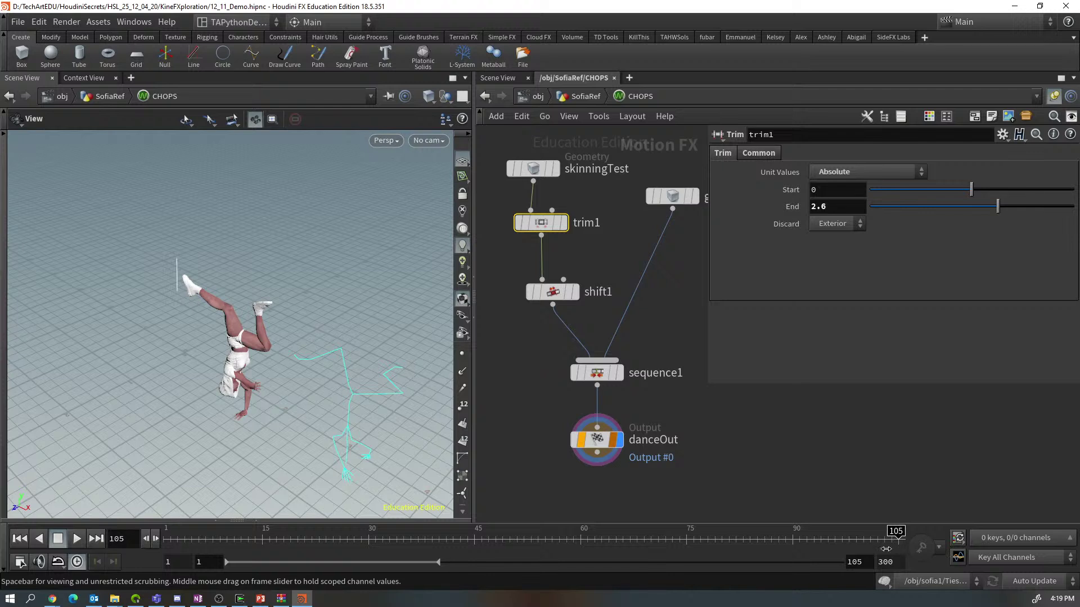
pyautogui.moveTo(896, 540); pyautogui.dragTo(167, 541)
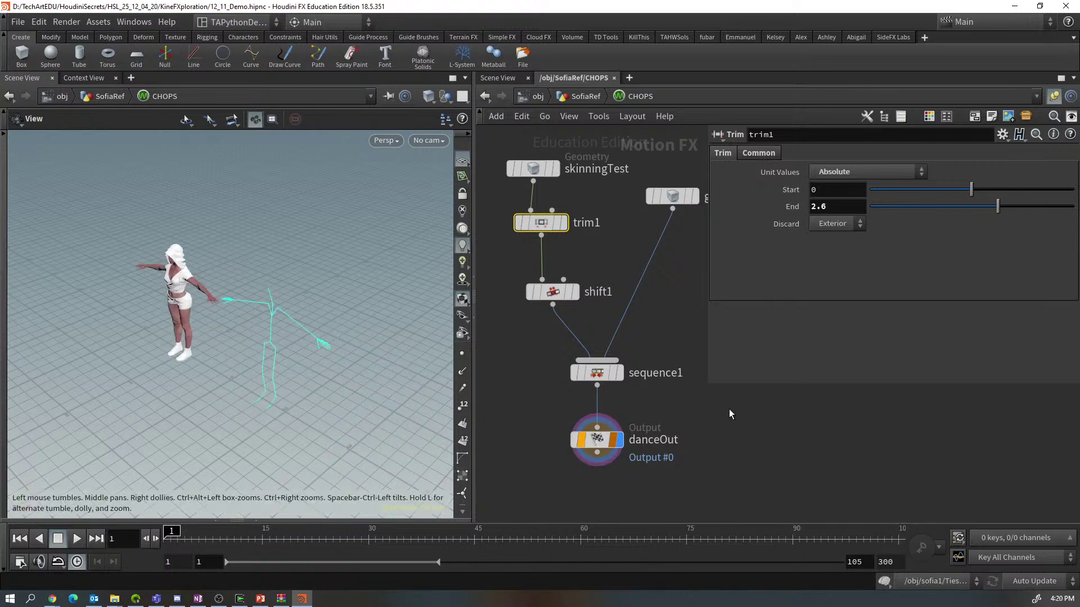
# Return to the SofiaRef network and save the scene file
pyautogui.click(727, 427)
pyautogui.press('u')
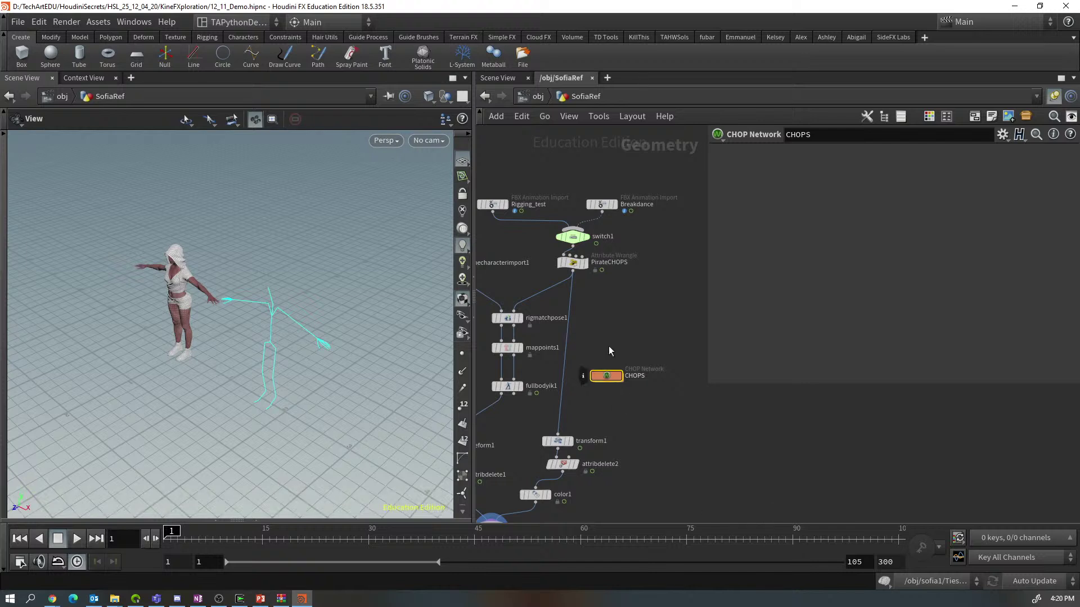
pyautogui.moveTo(578, 272)
pyautogui.click(22, 22)
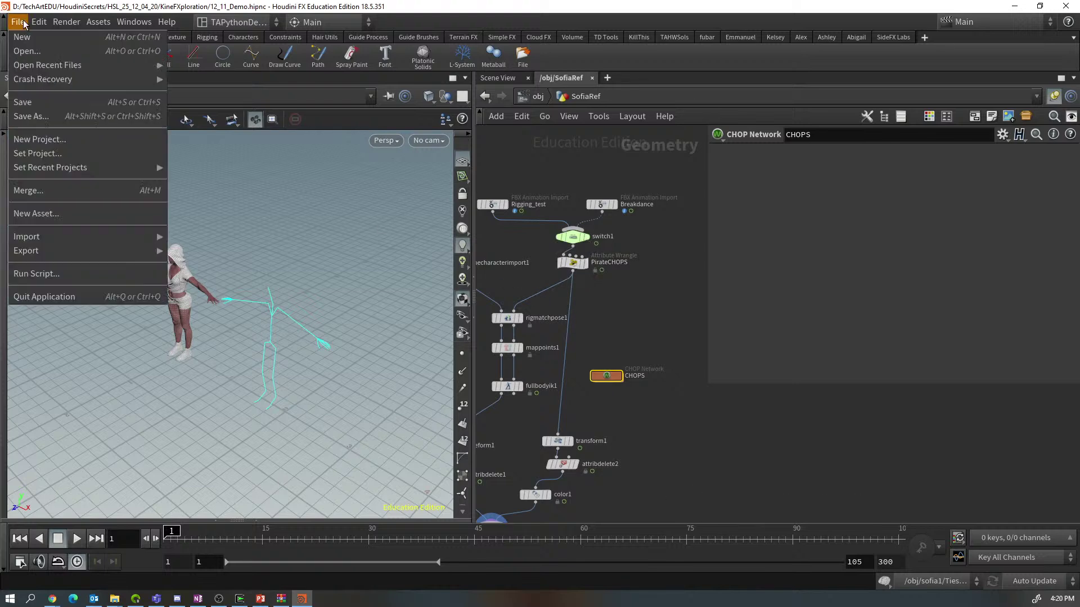
pyautogui.click(30, 106)
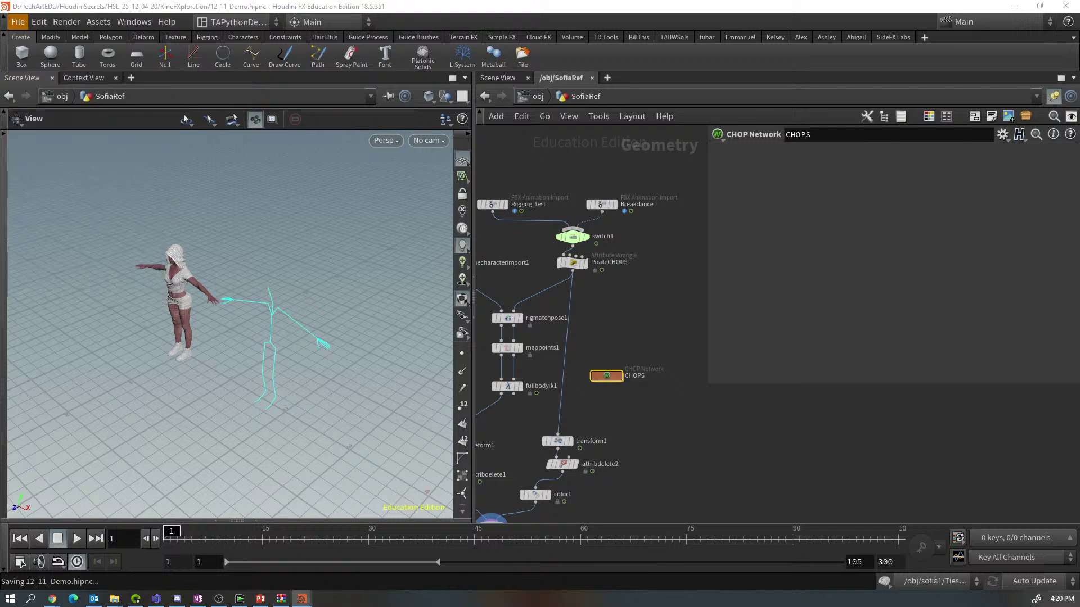